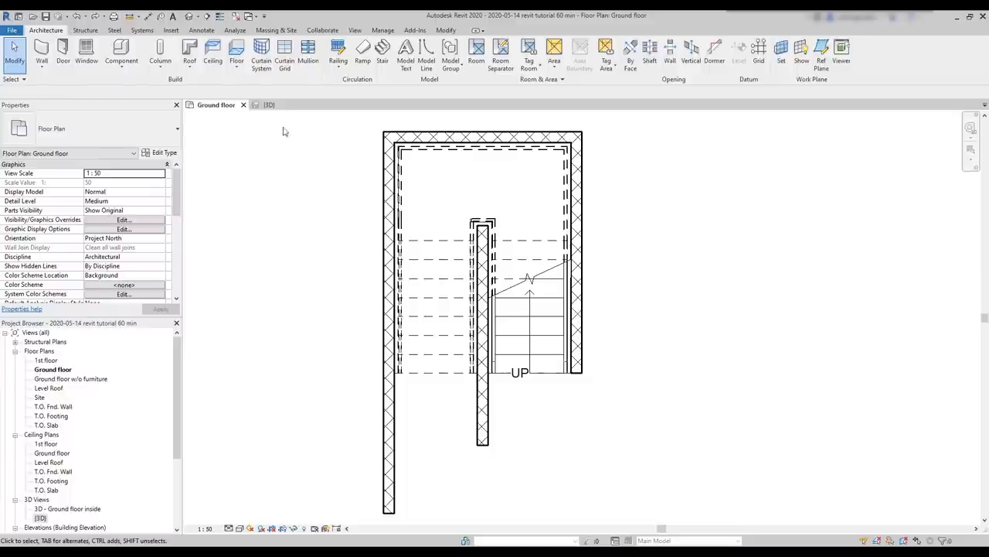
- In the 3D view, open the outer stair wall's profile for editing and draw a diagonal line across its upper front corner
left_click(269, 105)
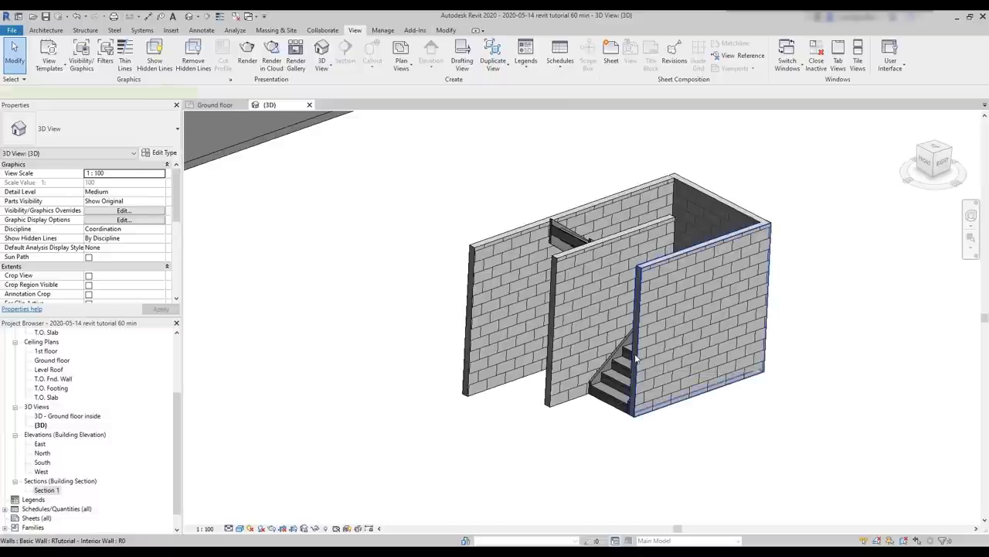
double_click(636, 357)
middle_click_drag(848, 351, 745, 363)
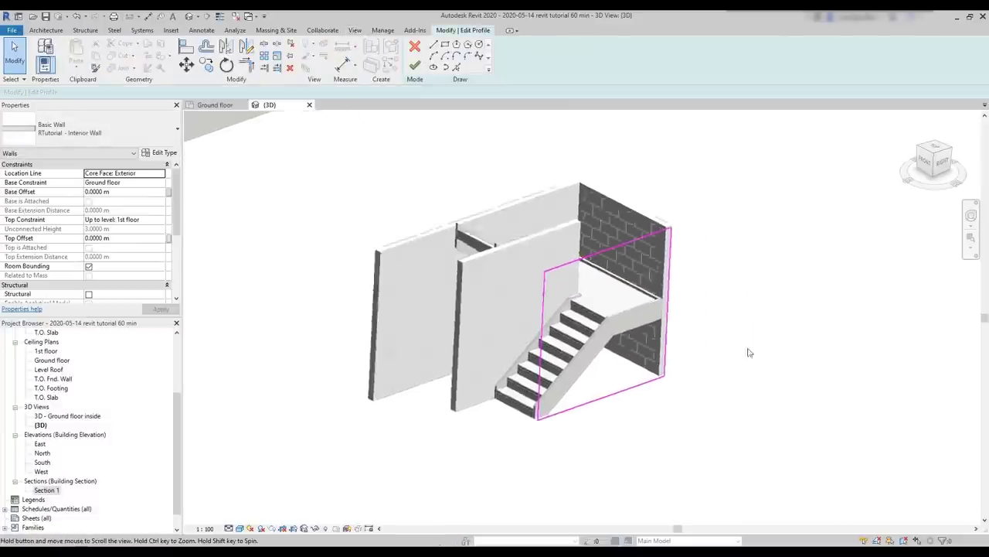
scroll(704, 332, "up", 2)
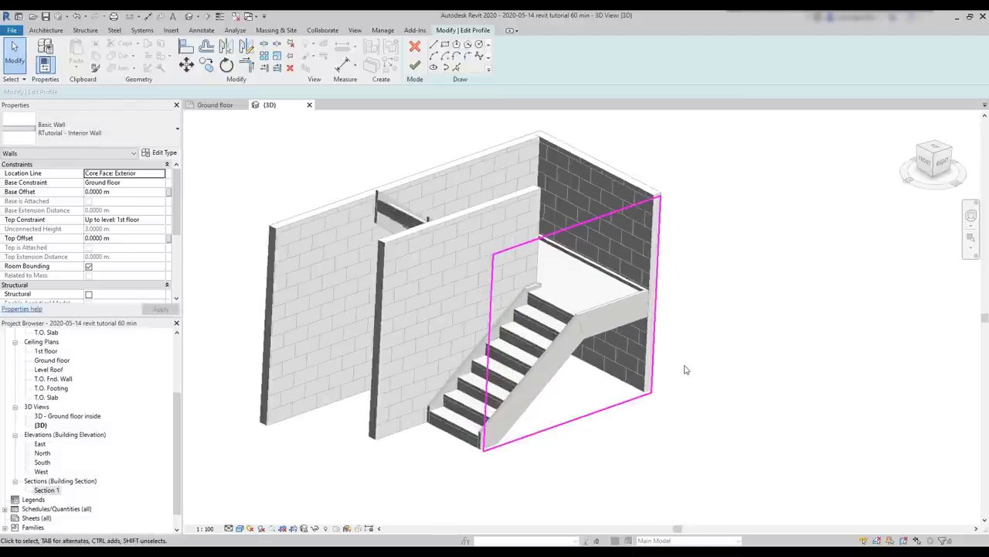
left_click(434, 44)
left_click(492, 305)
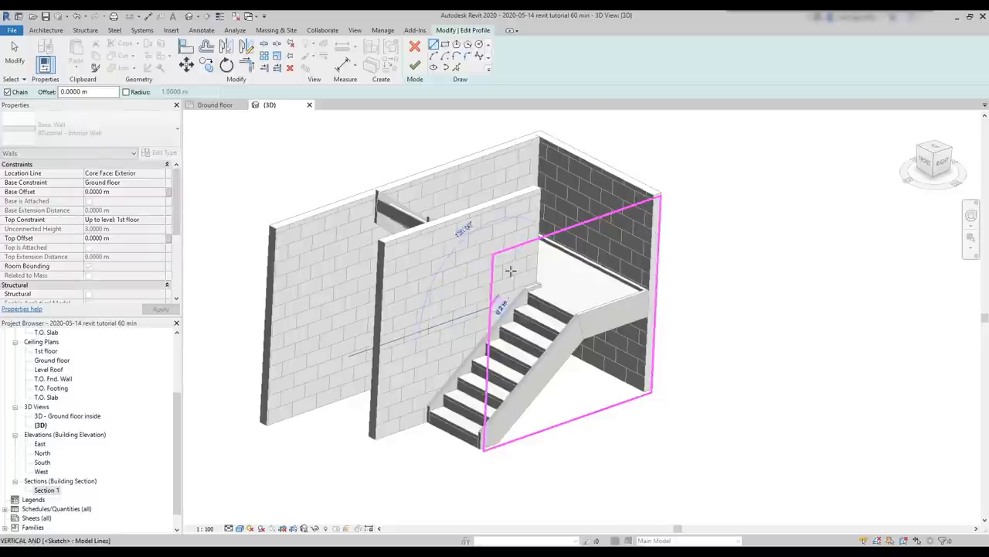
left_click(536, 239)
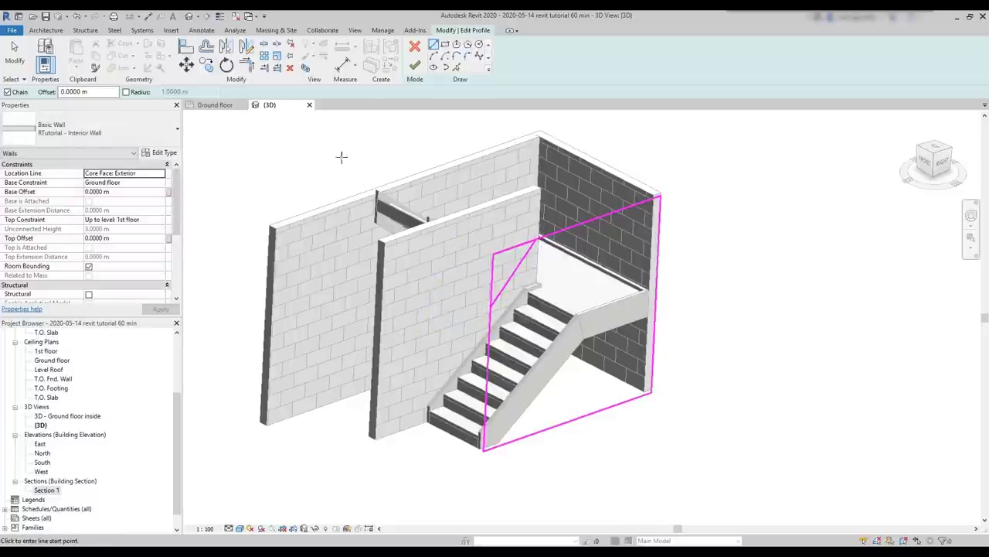
- Trim the outer wall's profile edges to the diagonal line, removing the upper front corner, and finish the profile edit
left_click(247, 67)
left_click(490, 323)
left_click(504, 288)
left_click(558, 233)
left_click(529, 255)
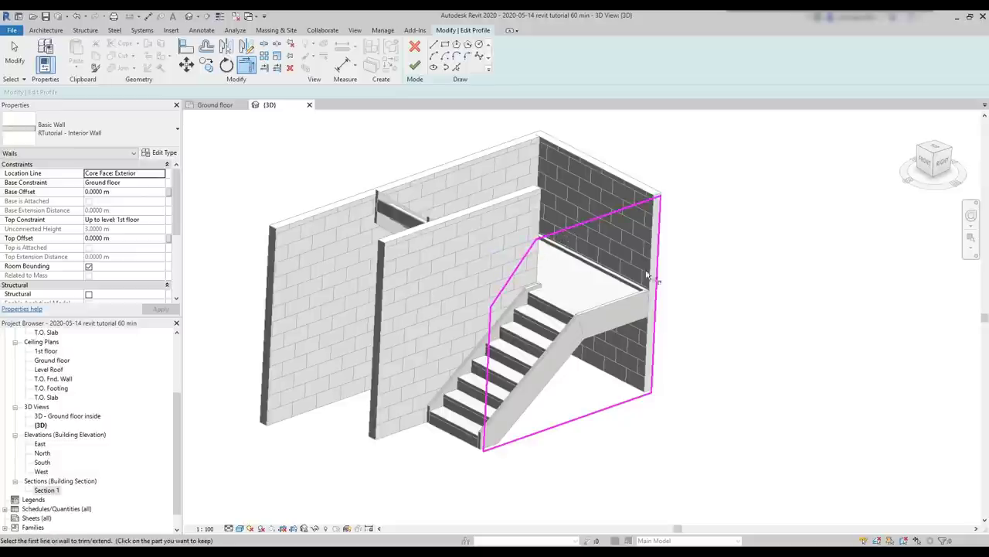
left_click(415, 68)
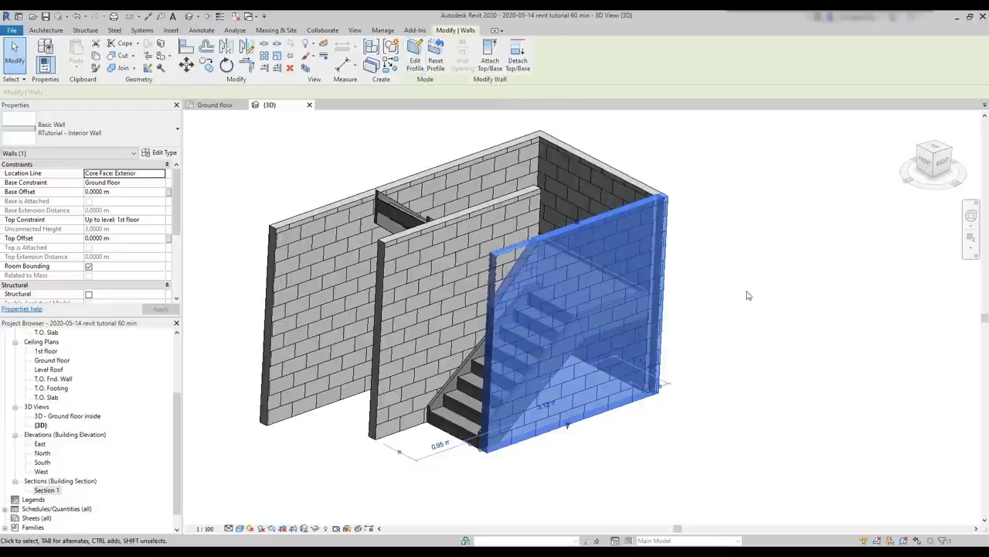
left_click(744, 294)
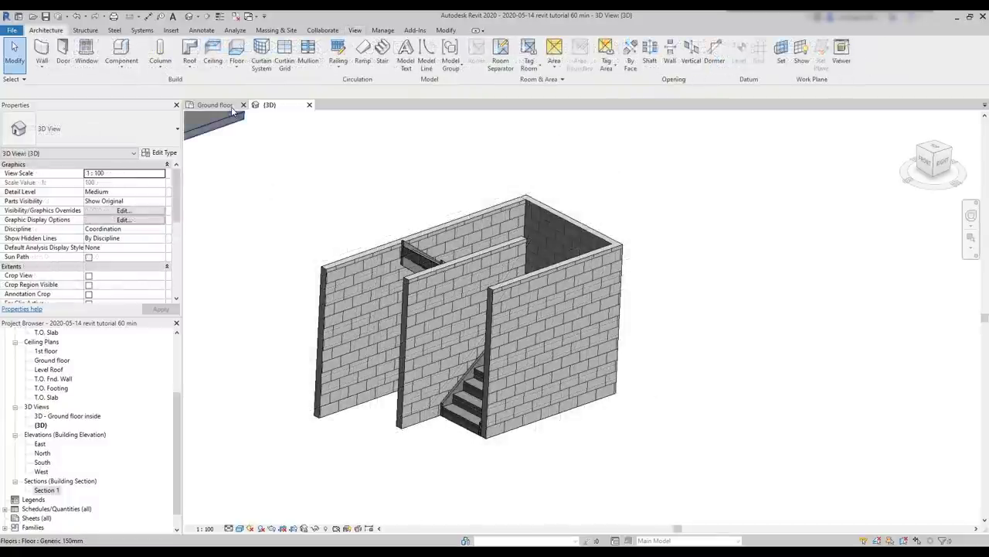
- In the Ground floor plan, create a vertical section beside the separate stairwell's outer wall, looking toward the stairs with its depth past the far wall
left_click(231, 108)
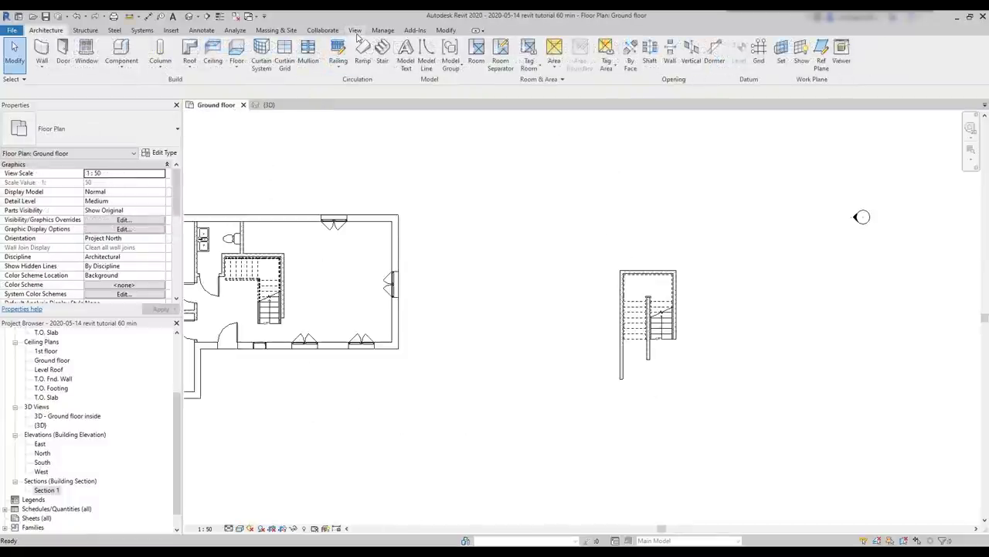
left_click(355, 31)
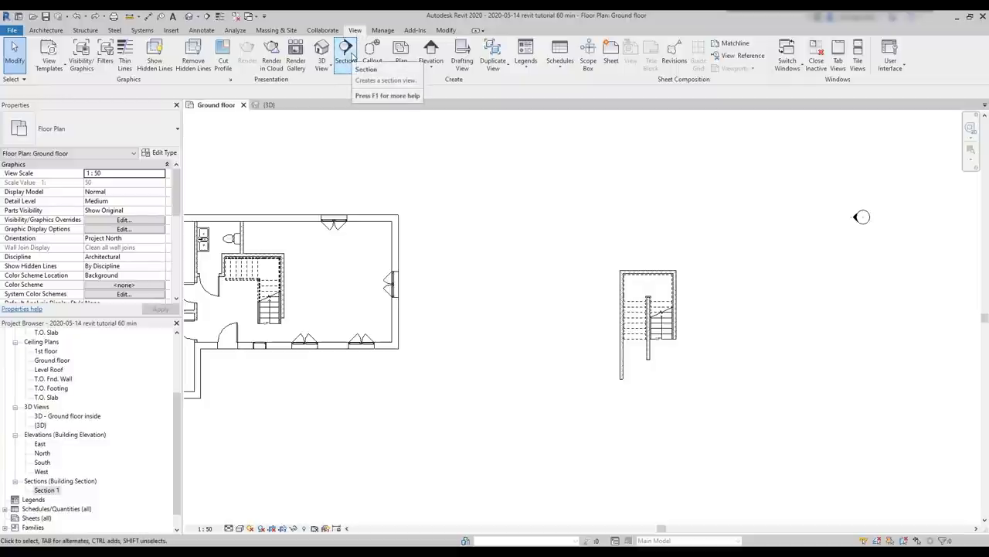
left_click(345, 53)
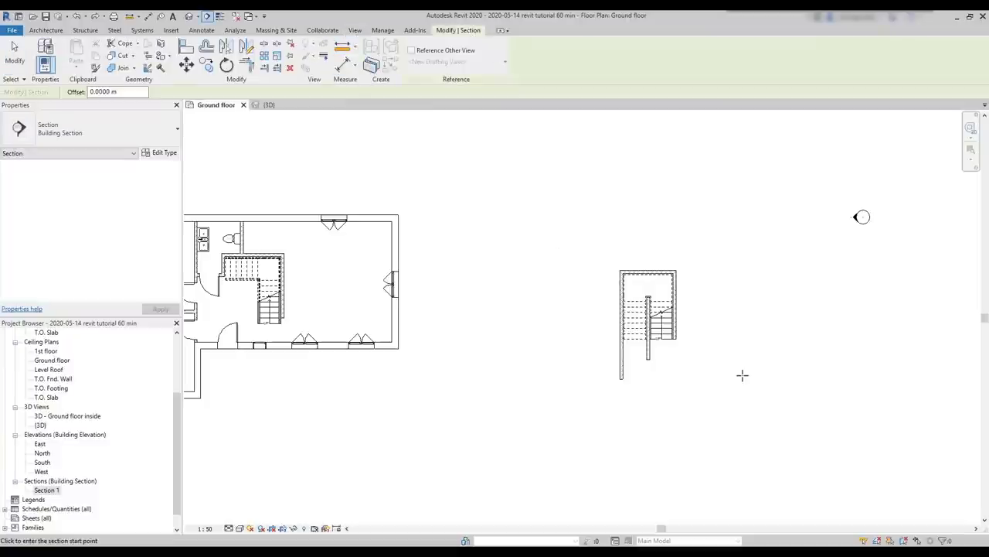
scroll(741, 395, "up", 3)
left_click(666, 144)
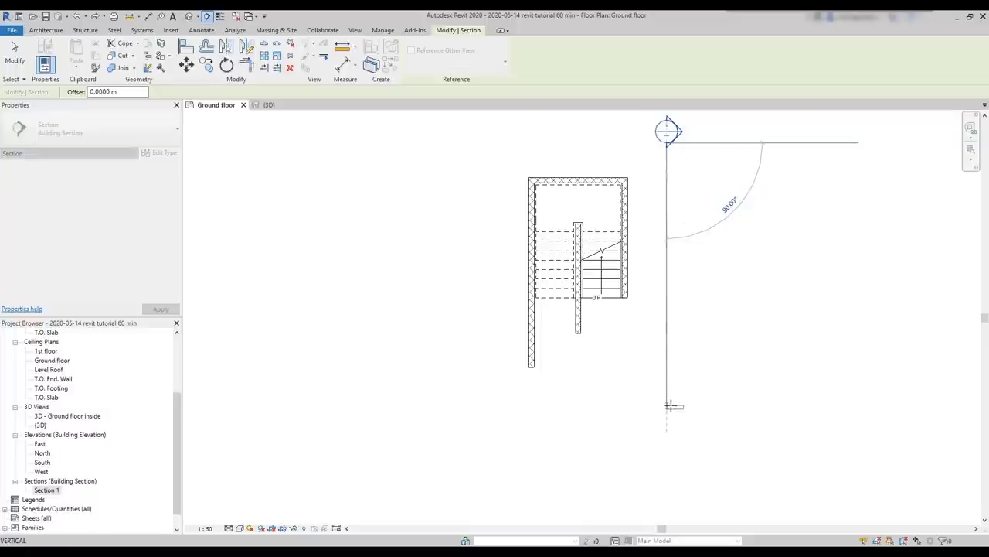
left_click(668, 403)
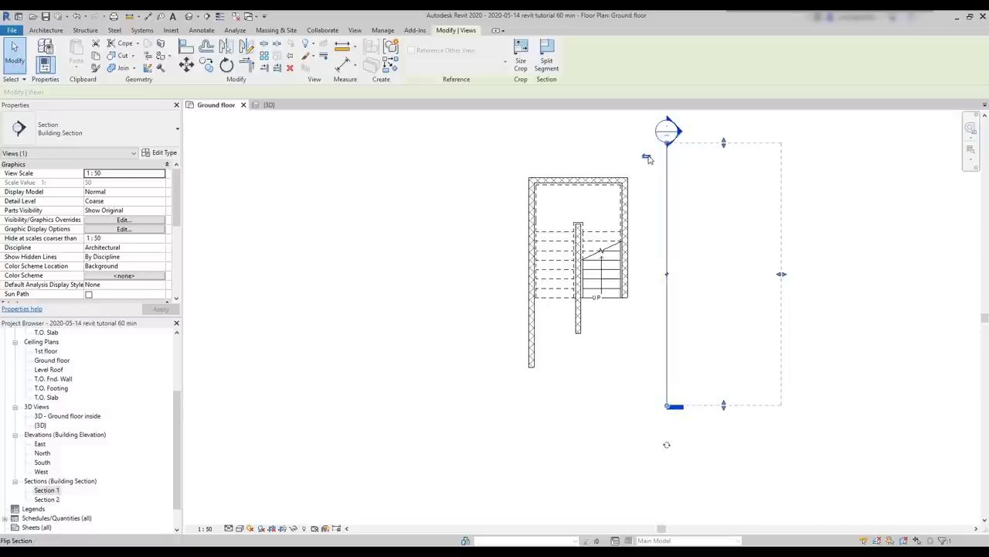
left_click(648, 157)
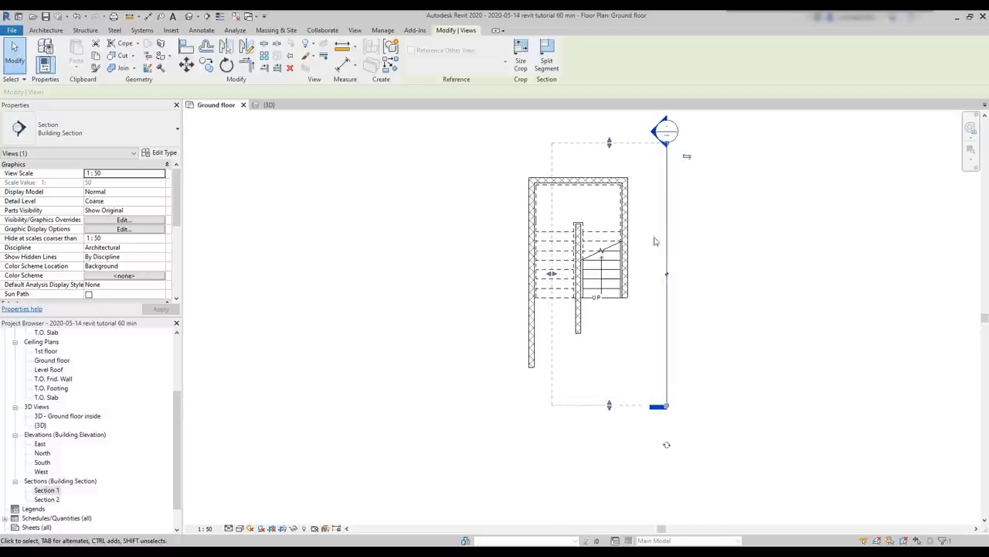
left_click_drag(550, 275, 479, 275)
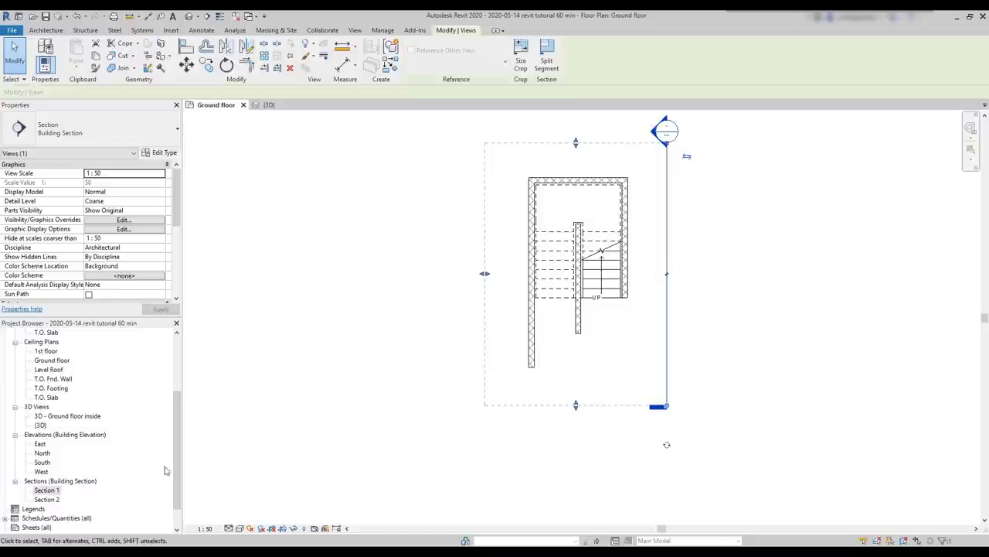
- Rename the new Section 2 view as Section Stairs
left_click(46, 499)
right_click(48, 500)
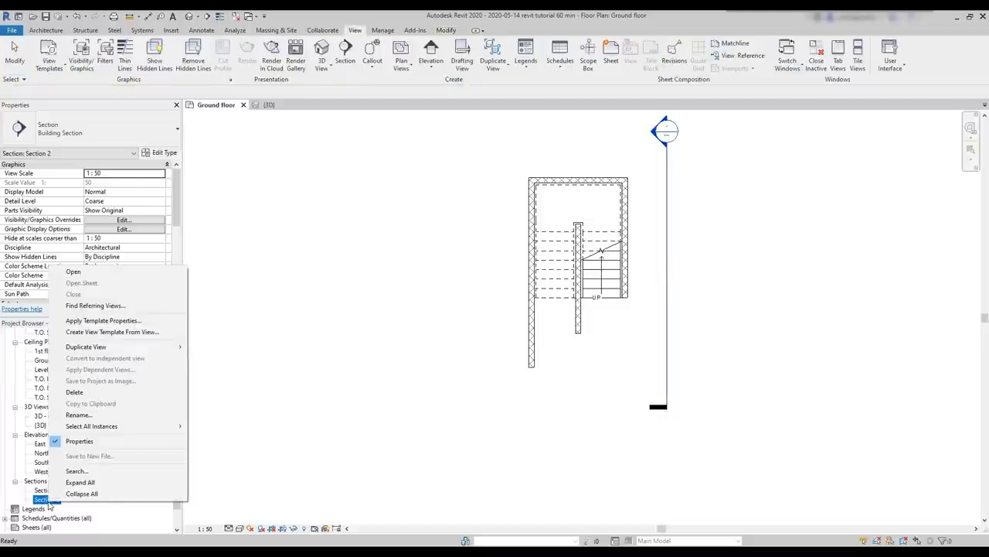
left_click(107, 415)
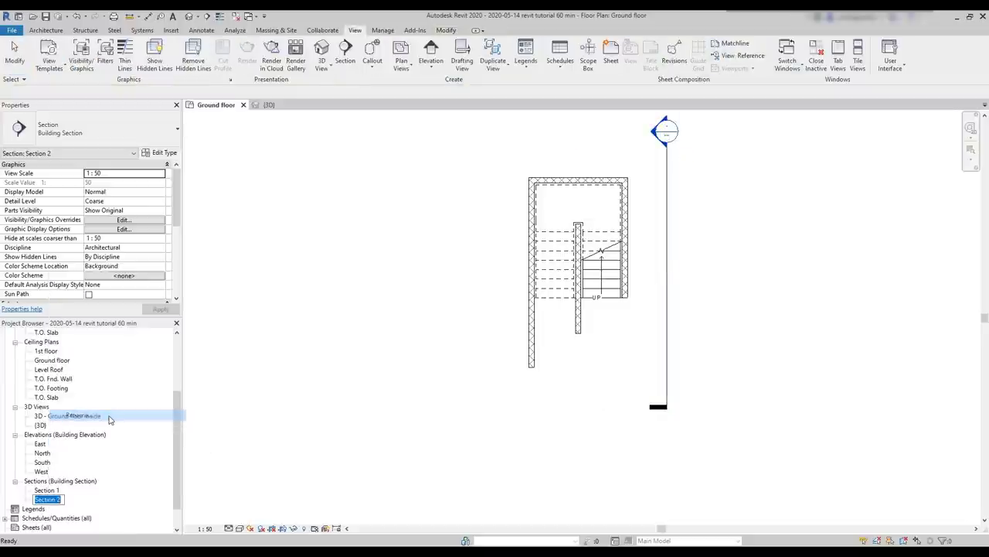
type("Section S")
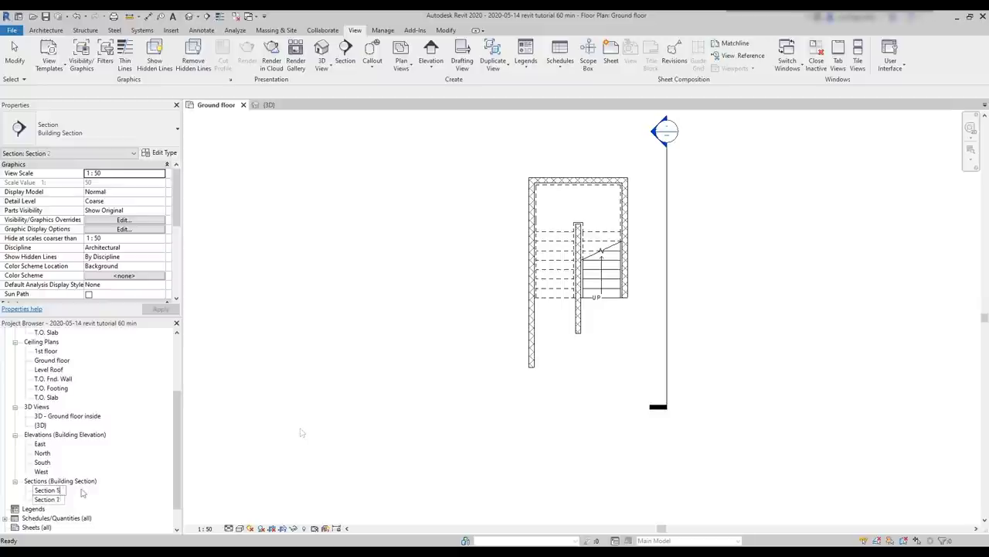
type("tairs")
key("Return")
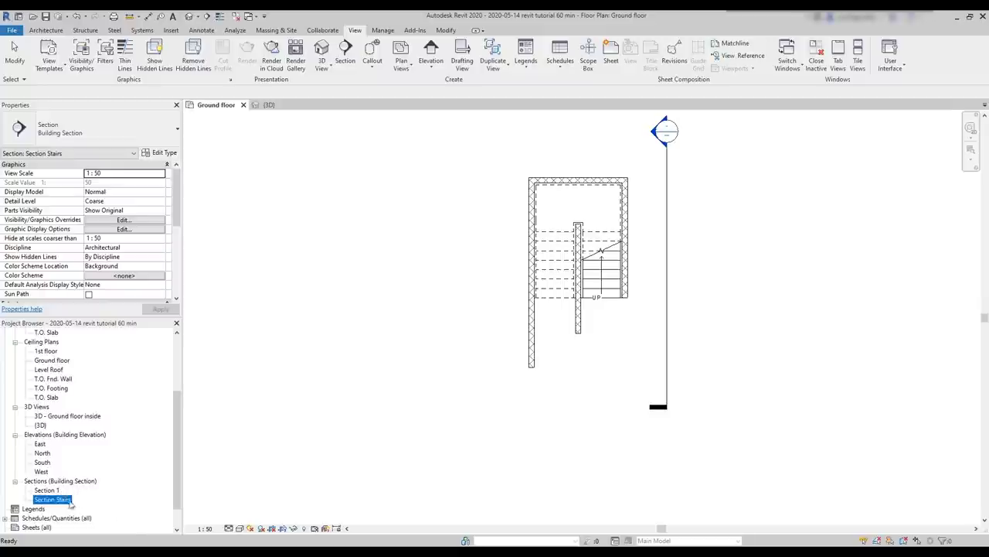
- Open the Section Stairs view and extend the top of its crop region above the 1st floor level
key("ctrl+Tab")
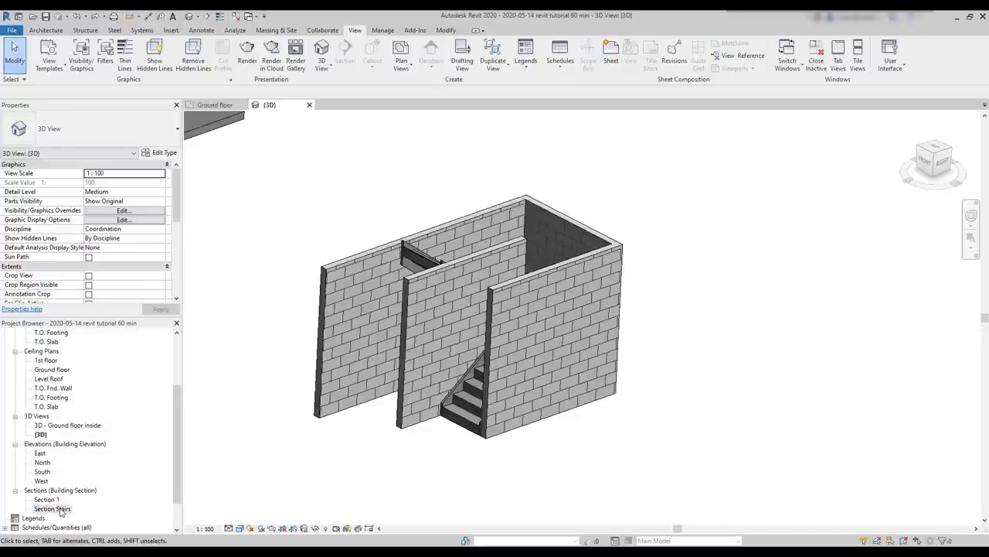
double_click(60, 509)
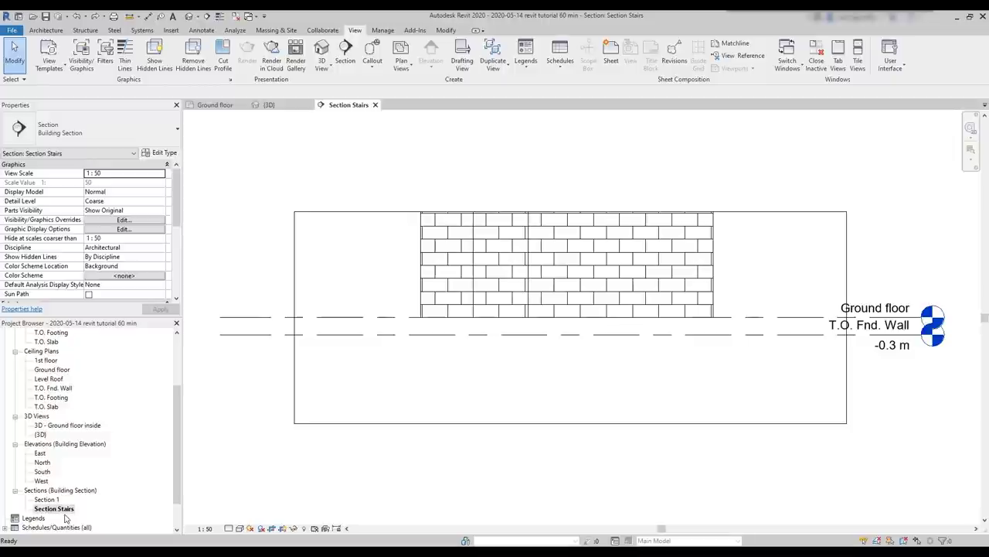
left_click(295, 259)
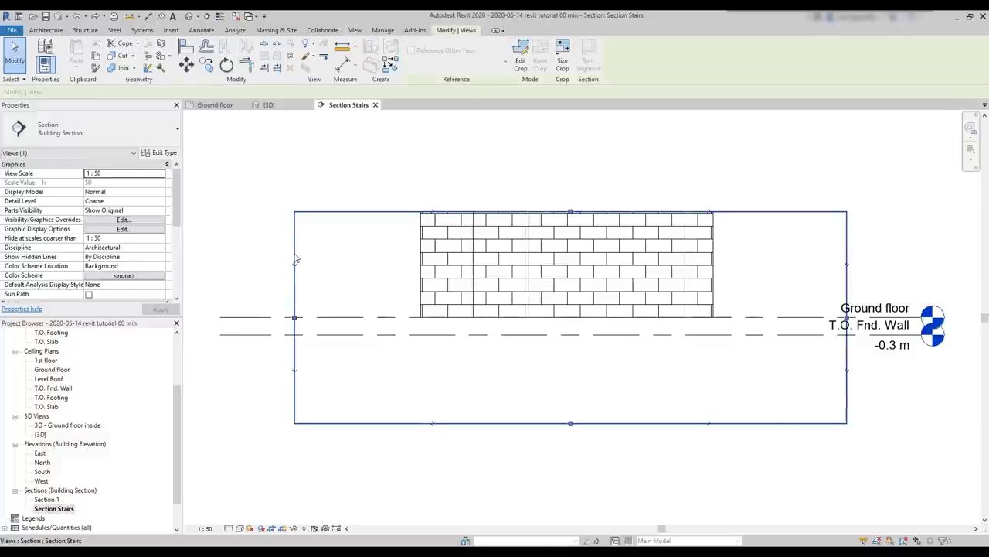
left_click_drag(570, 205, 572, 117)
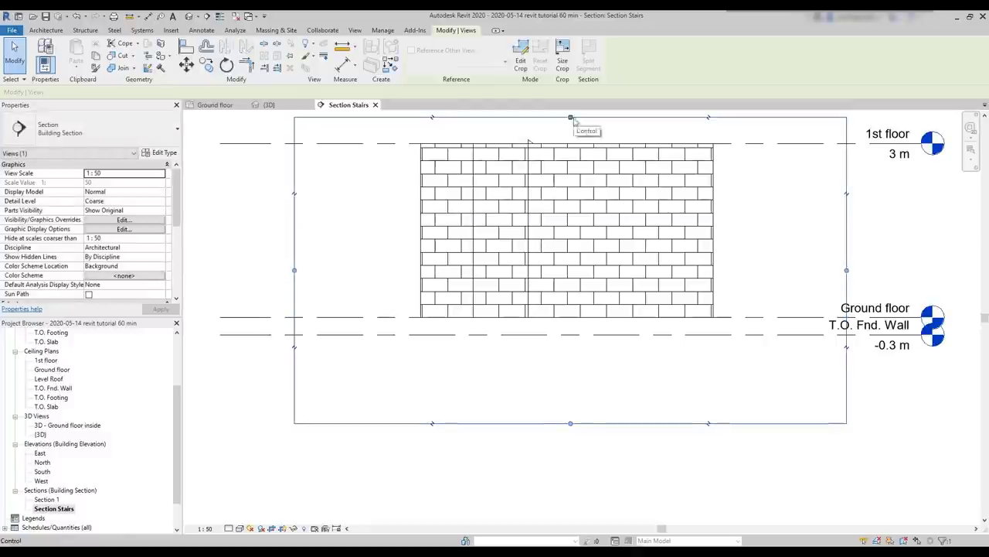
left_click(750, 214)
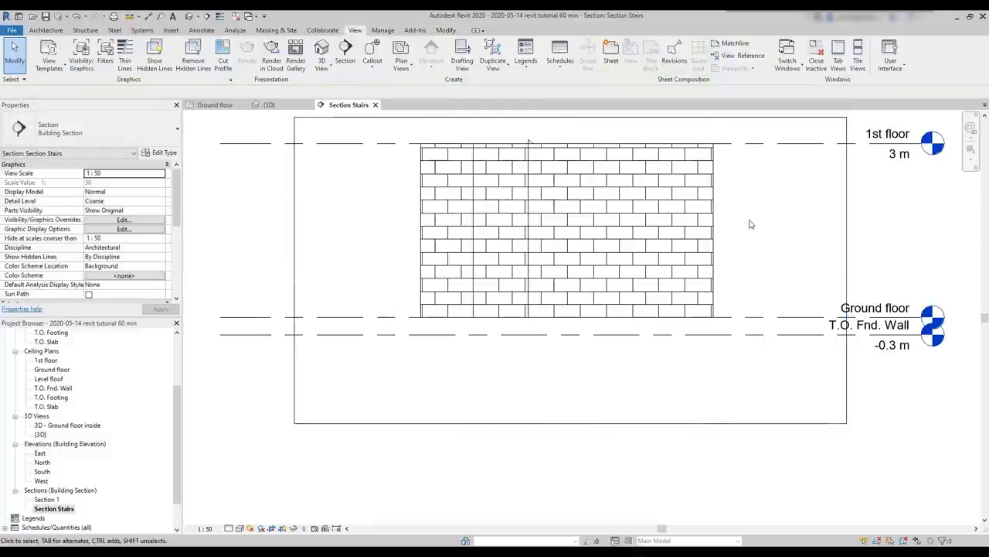
- Temporarily hide the far and middle stair walls in the Section Stairs view
left_click(268, 106)
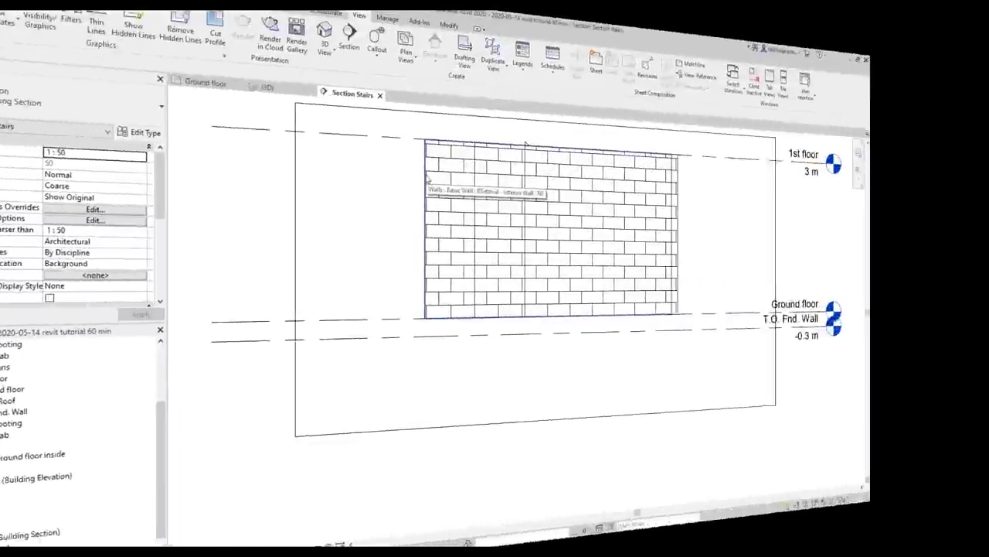
left_click(468, 197)
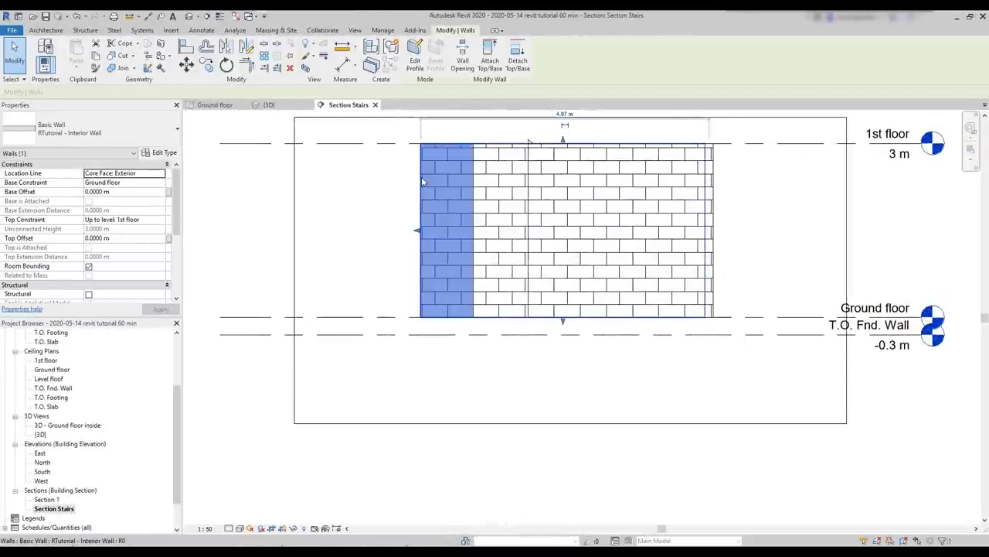
left_click(476, 197, "ctrl")
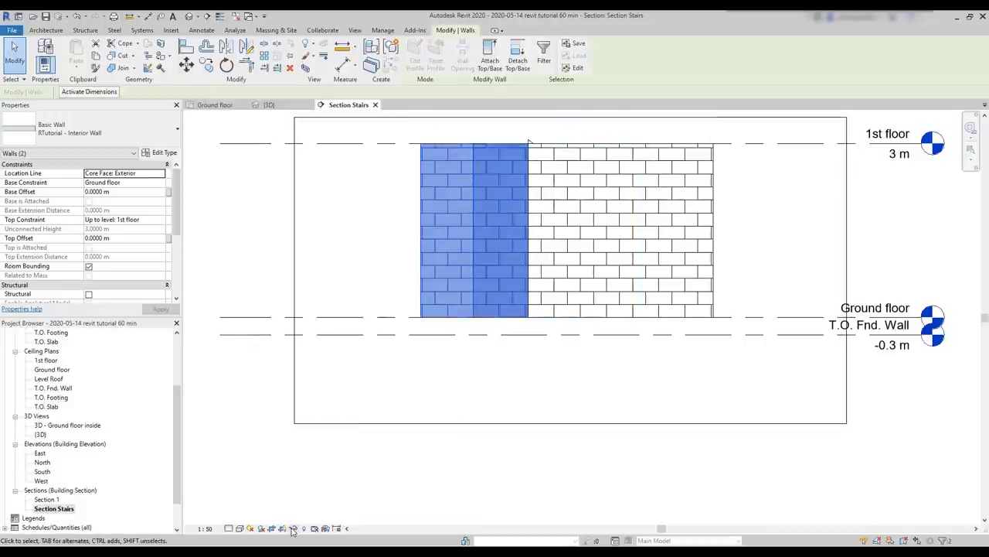
left_click(294, 527)
left_click(319, 503)
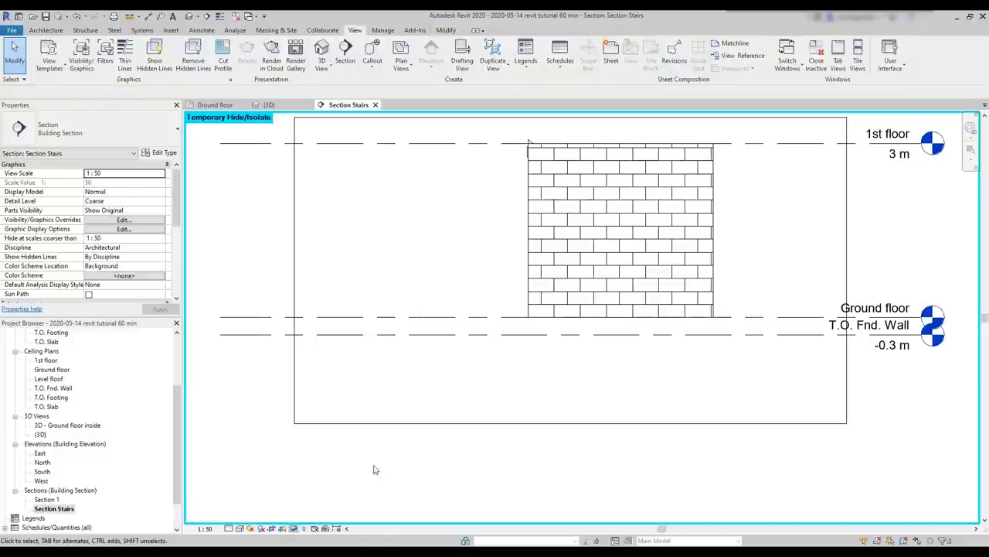
- Open the outer stair wall's profile for editing in the section and set the view's visual style to Wireframe
double_click(529, 261)
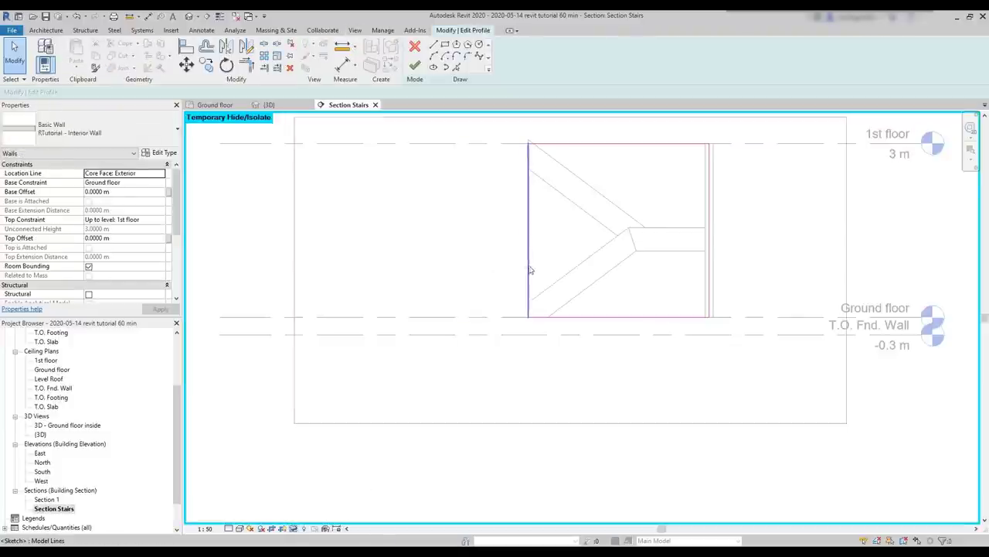
scroll(706, 182, "up", 2)
middle_click_drag(706, 183, 747, 218)
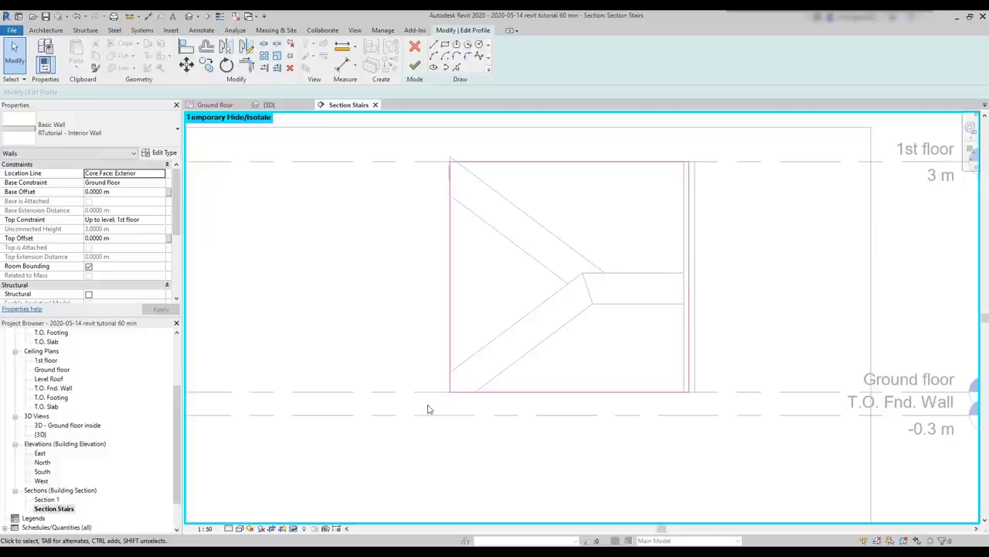
left_click(243, 529)
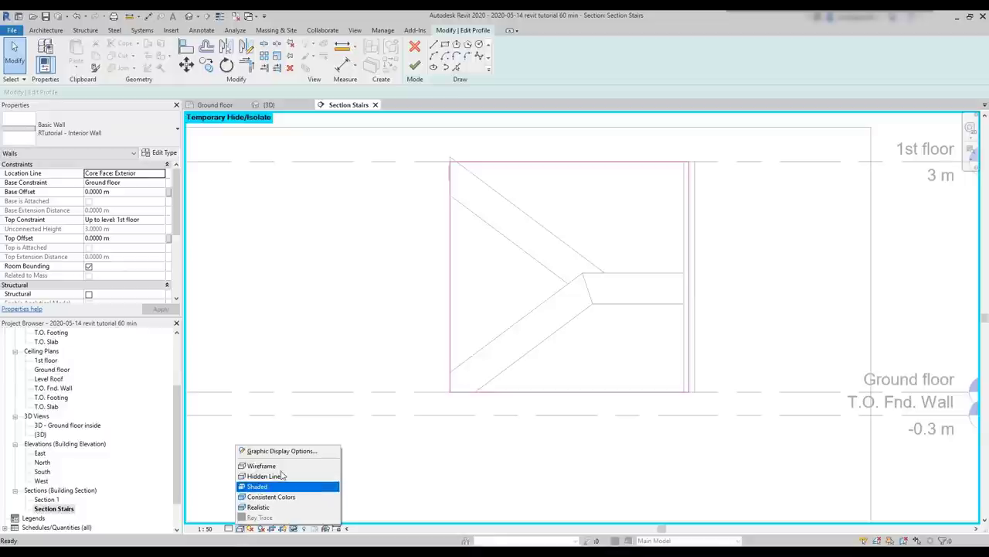
left_click(284, 467)
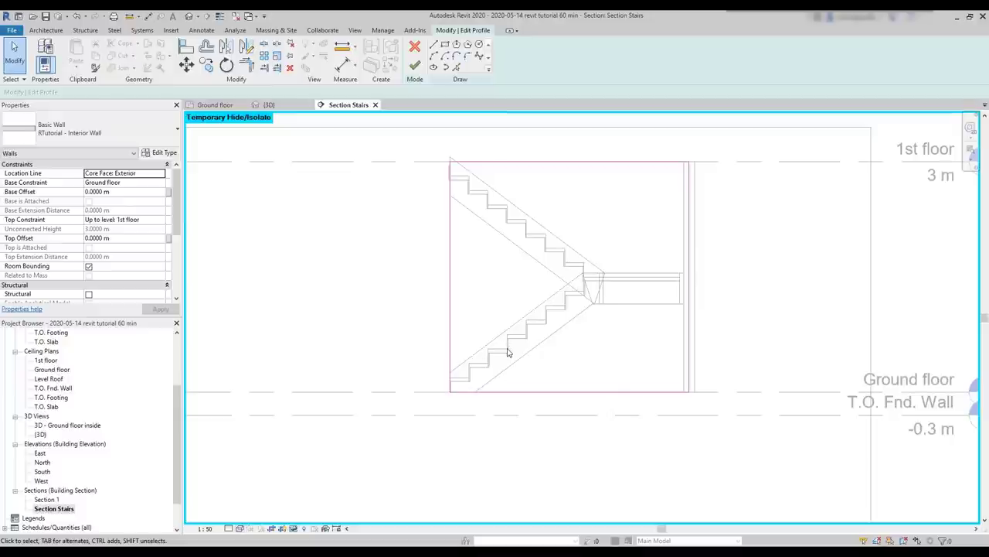
- Set the section's visual style to Hidden Line and draw a profile line along the lower flight's upper edge to the landing corner
key("l")
key("i")
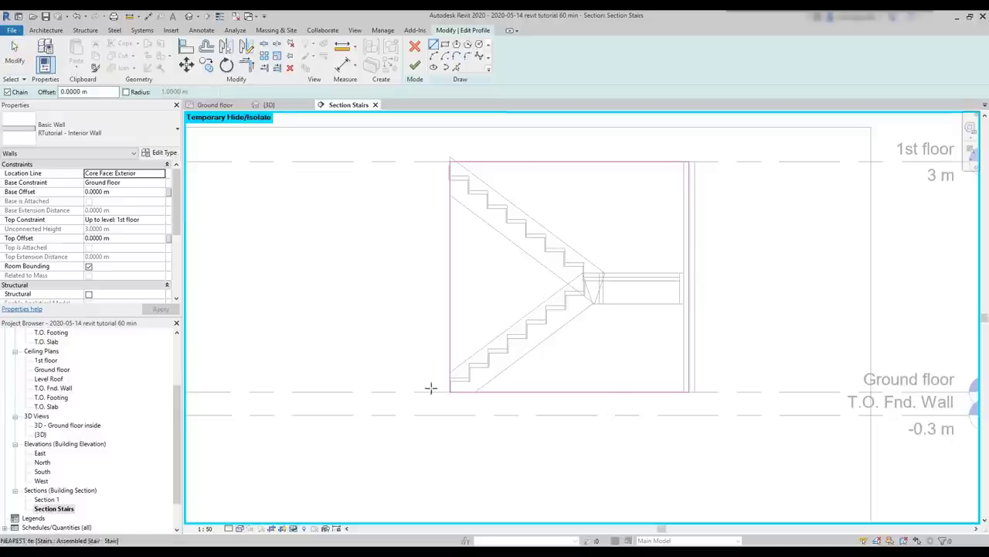
left_click(239, 529)
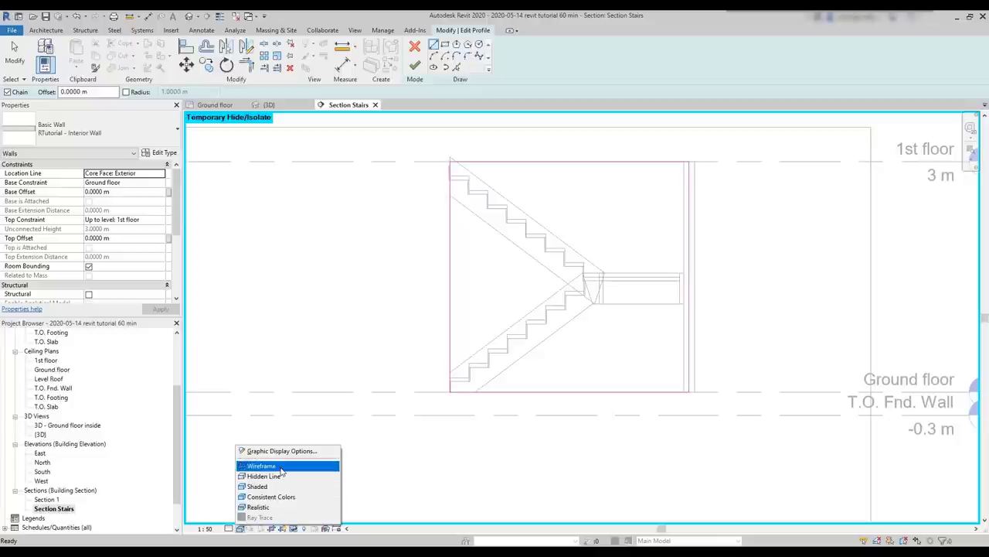
left_click(280, 476)
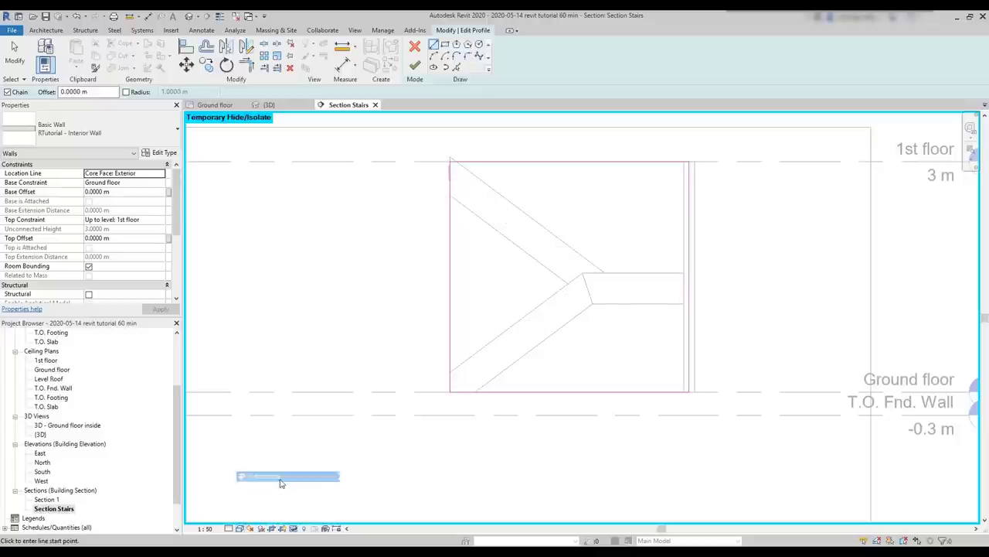
scroll(528, 290, "up", 1)
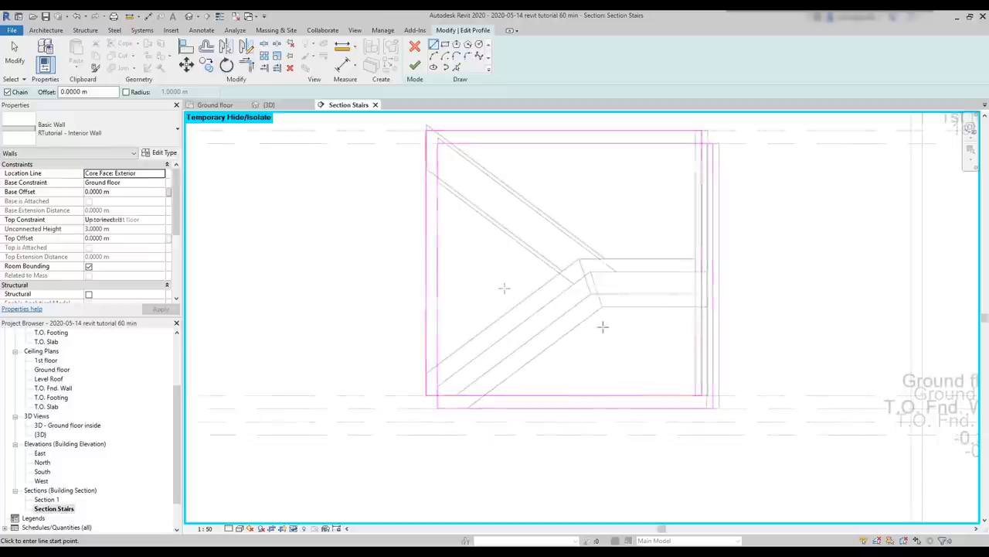
left_click(424, 371)
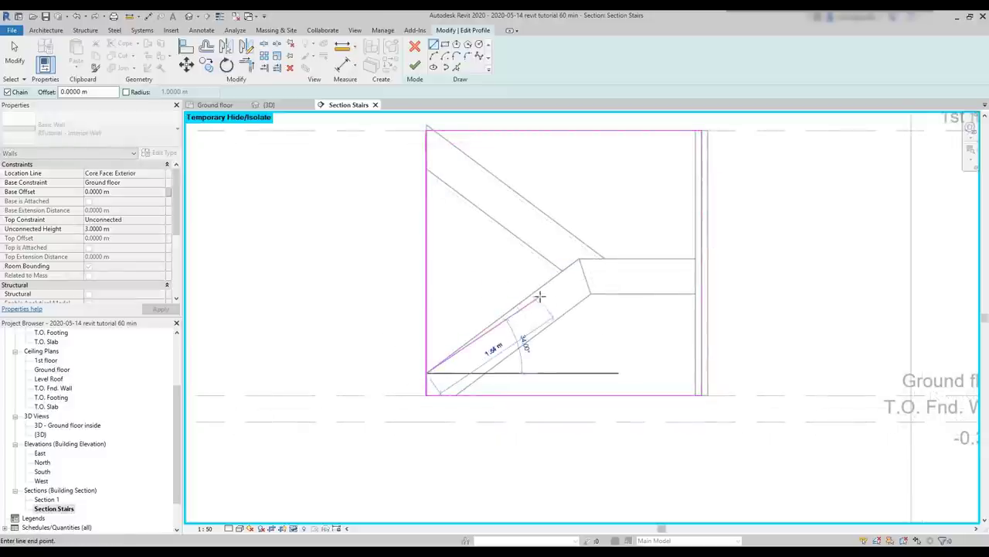
left_click(578, 260)
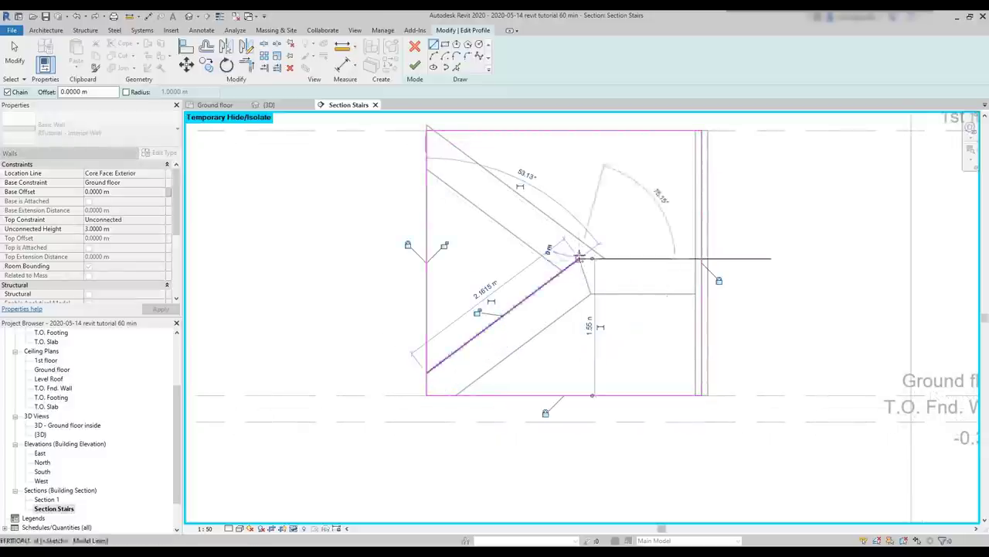
key("Escape")
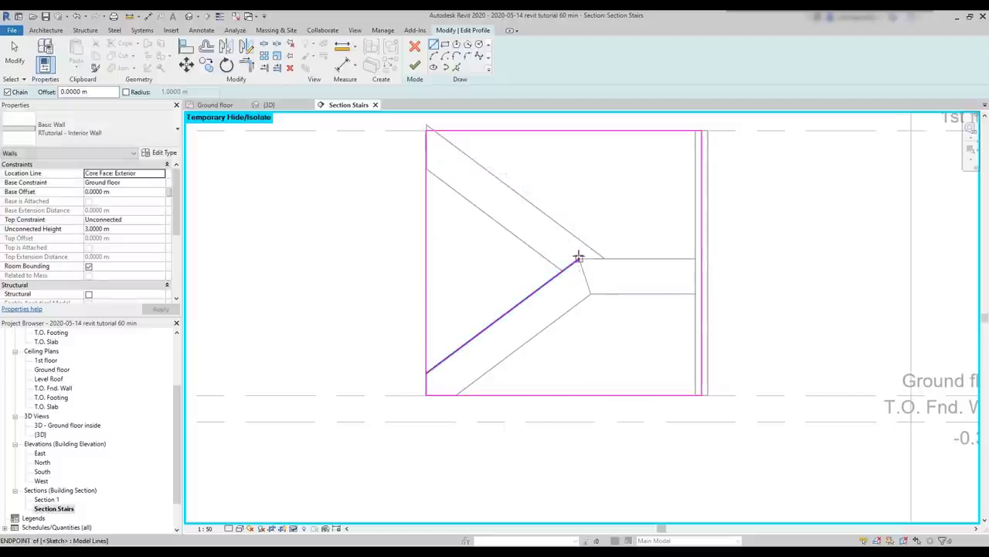
- Move the sloped profile line 0.3 m vertically upward from the lower flight's edge
left_click(187, 67)
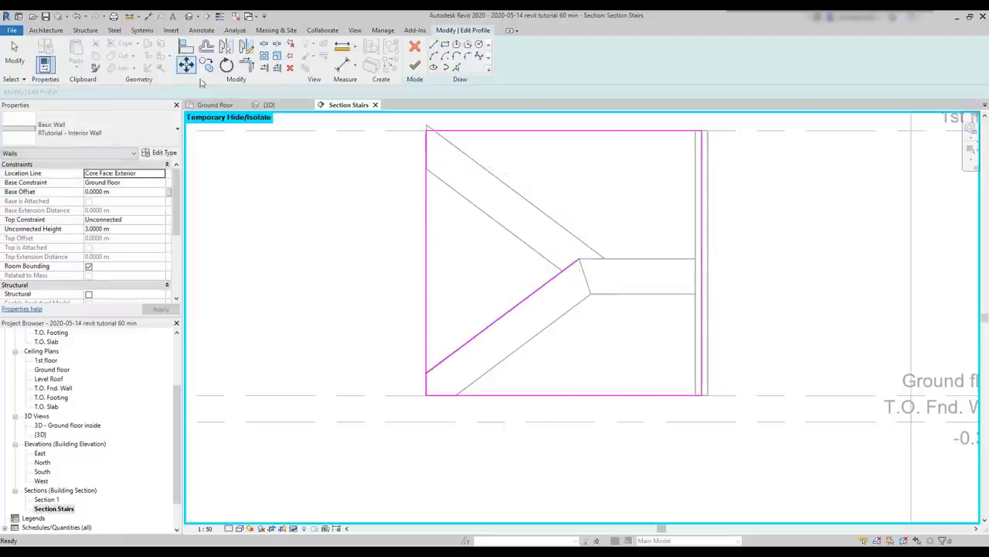
left_click(533, 300)
key("Return")
left_click(578, 262)
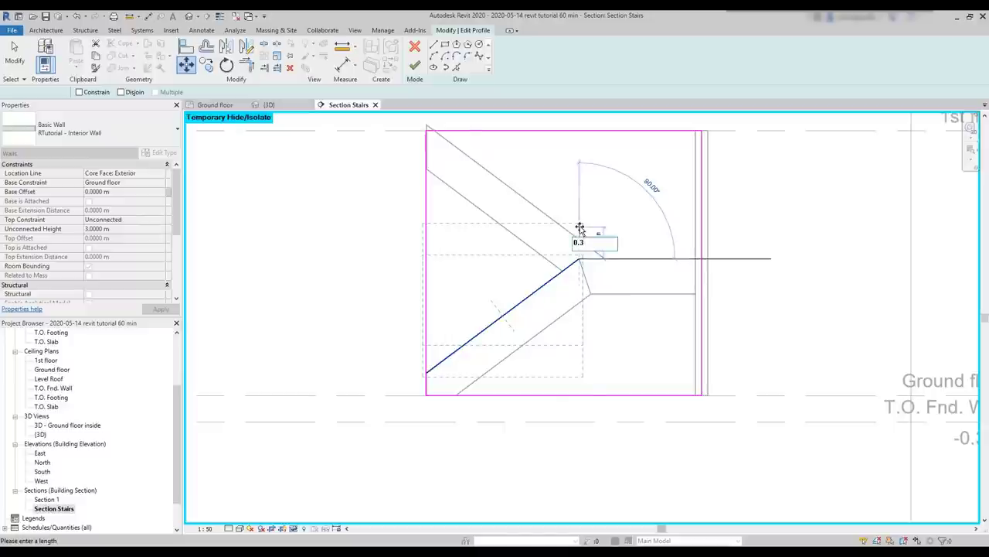
left_click(579, 232)
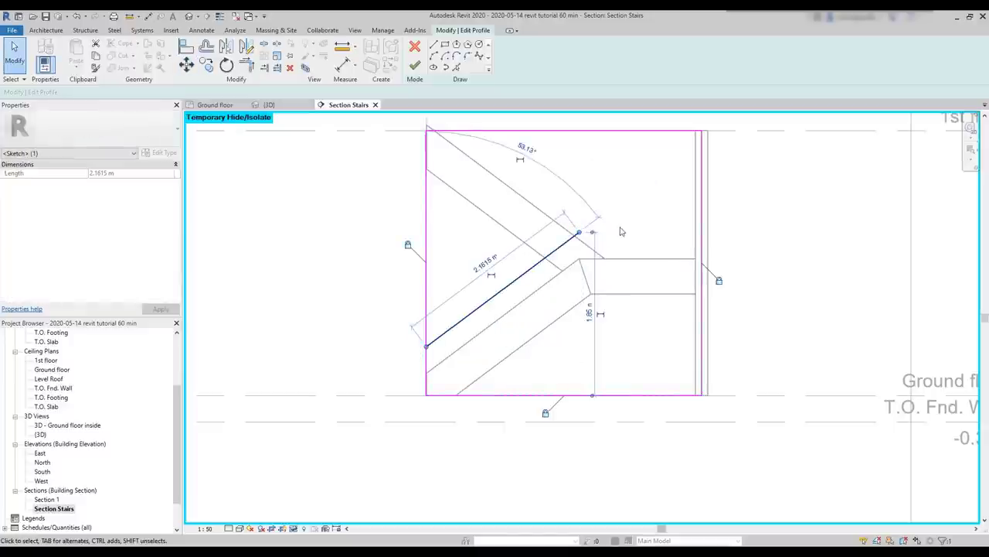
key("Escape")
- Draw a horizontal profile line from the sloped line's upper end to the near face of the wall behind the landing
key("l")
key("i")
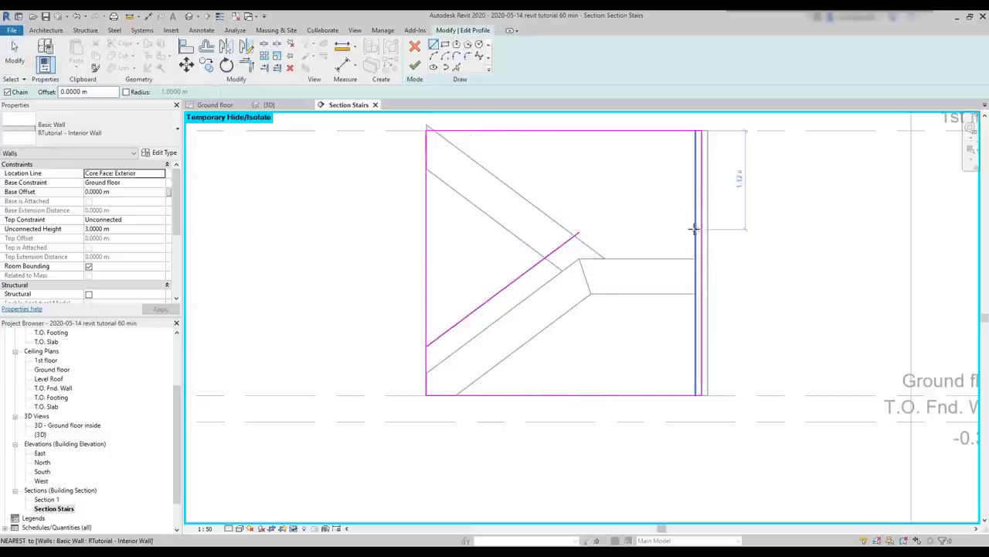
left_click(578, 233)
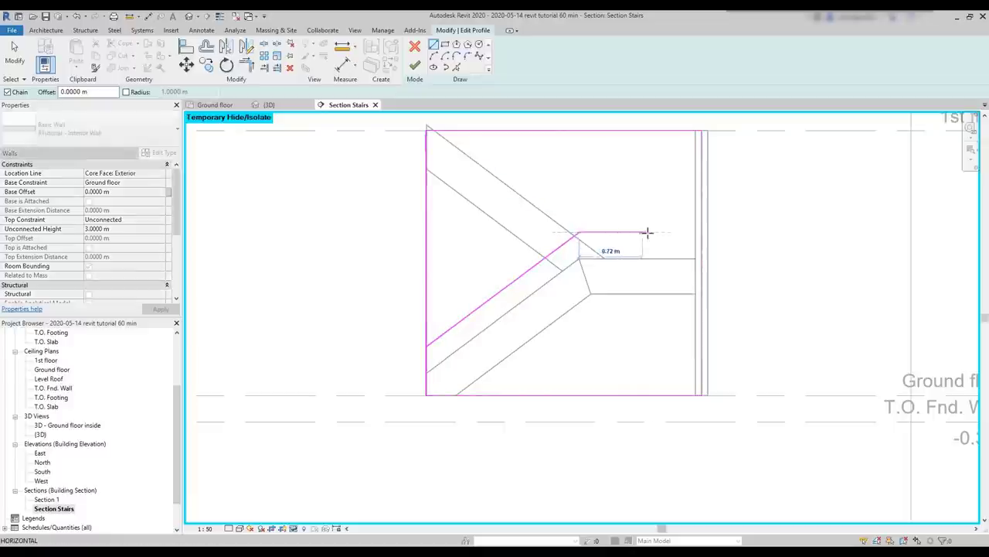
left_click(695, 233)
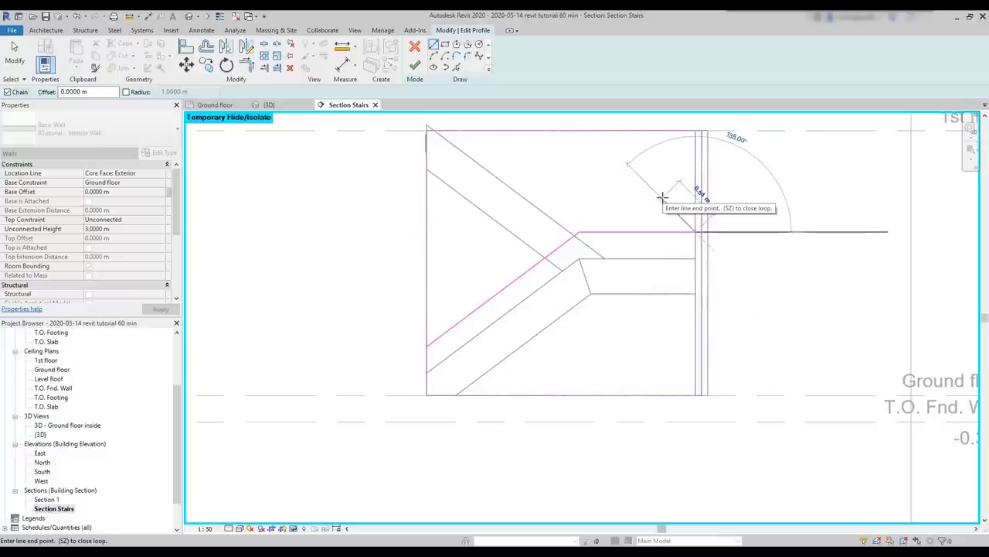
key("Escape")
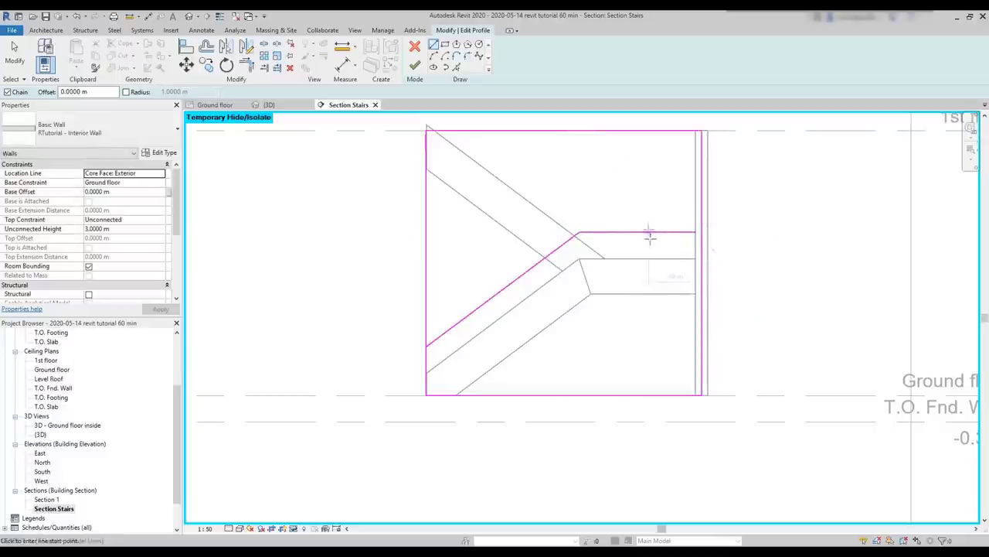
- Draw a vertical line about 1.15 m long from the horizontal landing line up to the wall profile's top edge
left_click(646, 233)
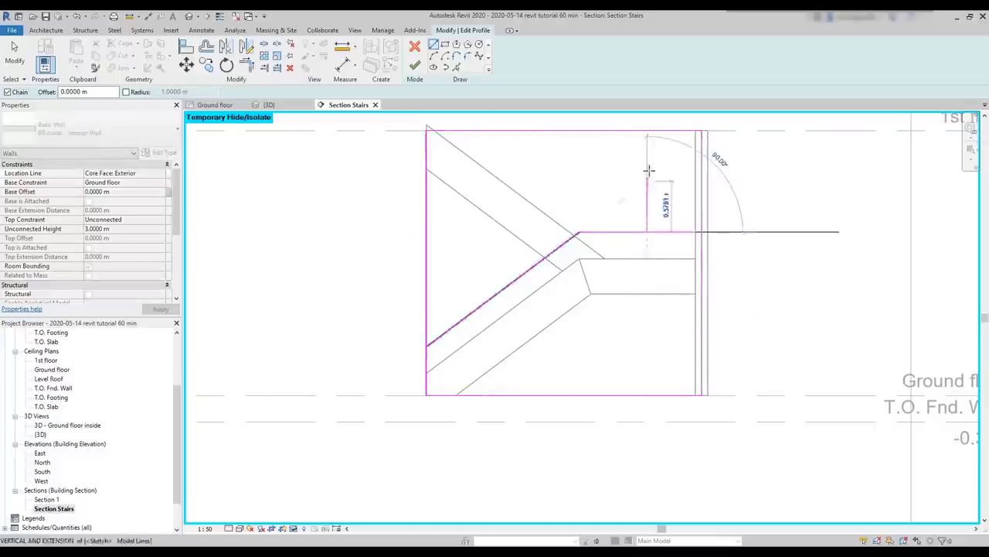
left_click(647, 132)
key("Escape")
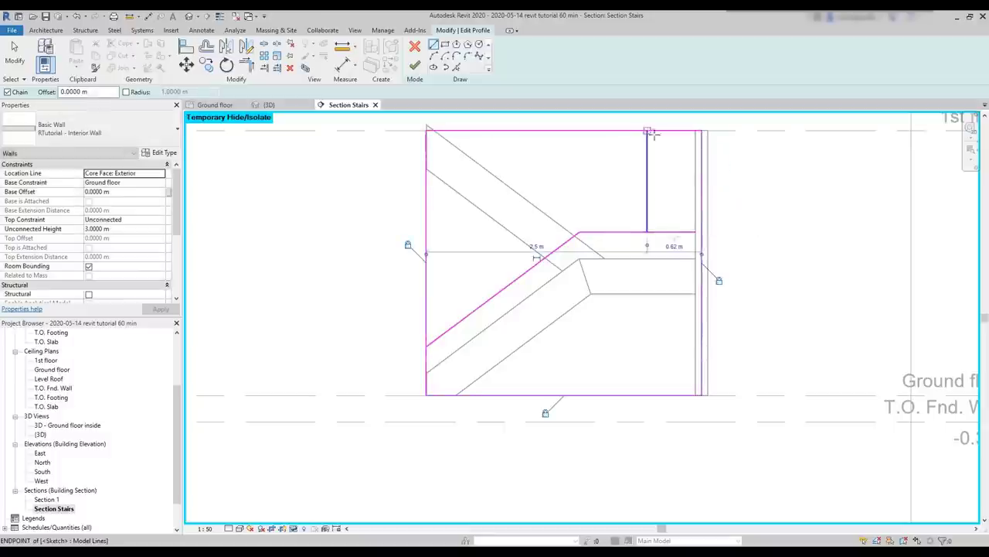
key("Escape")
- Measure the vertical line's offset from the inner face of the wall behind the landing and set it to 0.5 m
left_click(647, 222)
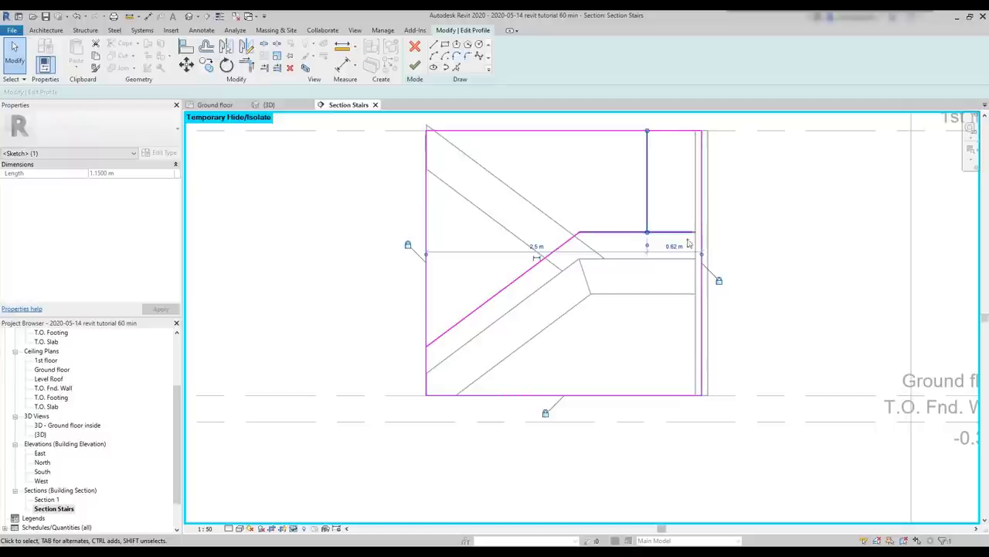
left_click_drag(702, 255, 695, 255)
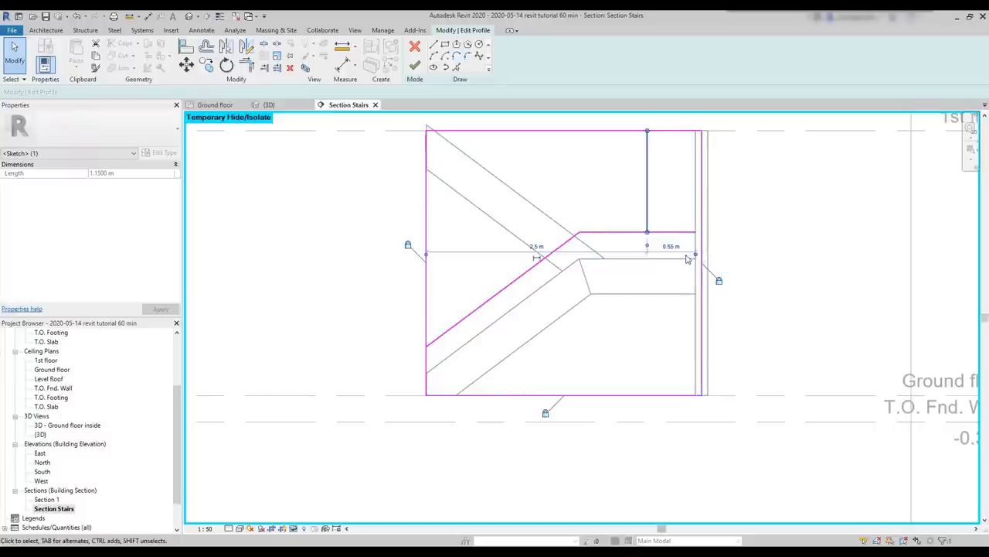
scroll(688, 259, "up", 2)
left_click(665, 244)
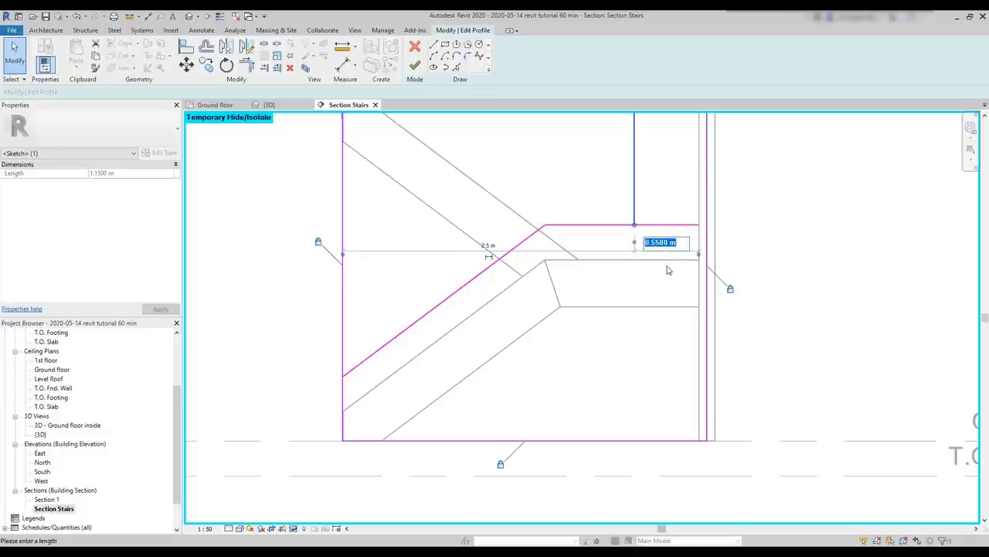
type("0.5")
key("Return")
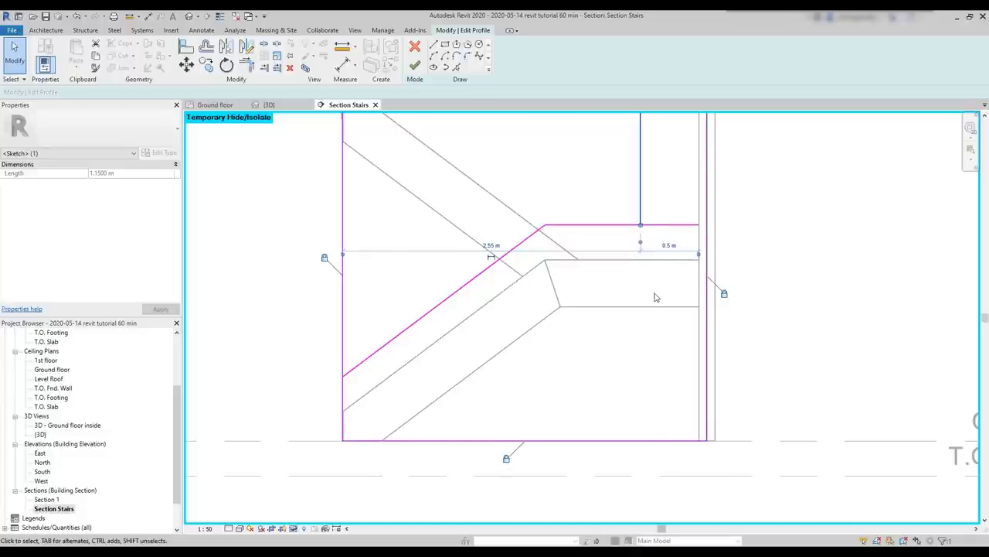
- Shorten the horizontal landing line so that it ends at the foot of the vertical line
scroll(656, 298, "down", 3)
key("Escape")
left_click(643, 275)
key("Escape")
key("Escape")
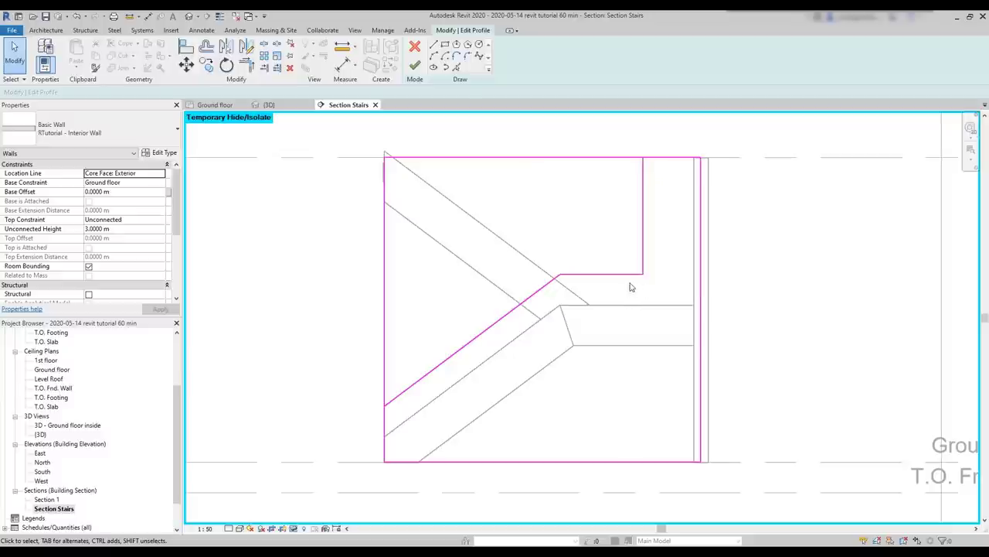
- Trim the profile's top and front edges to the vertical and sloped lines, and finish editing the outer wall's profile
left_click(245, 64)
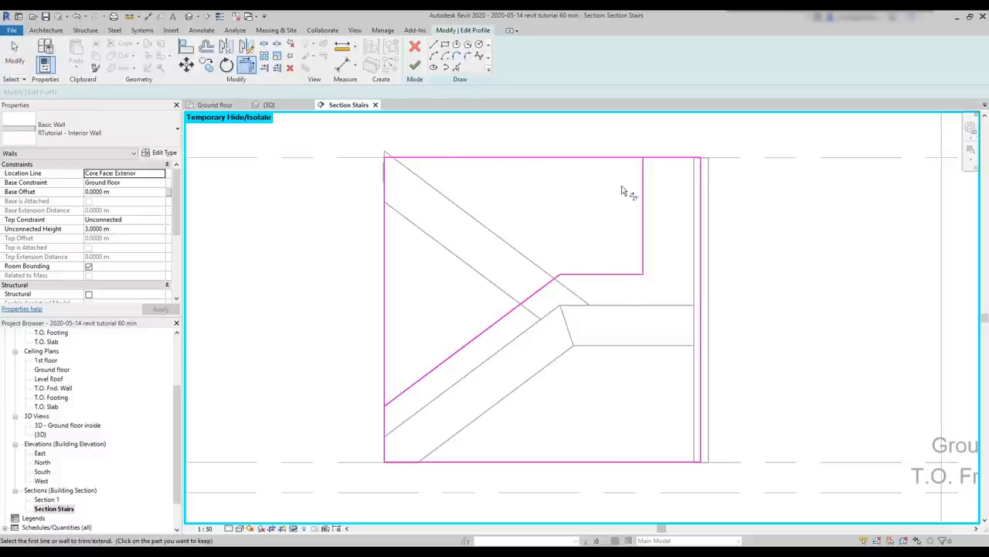
left_click(642, 193)
left_click(663, 159)
left_click(386, 415)
left_click(396, 402)
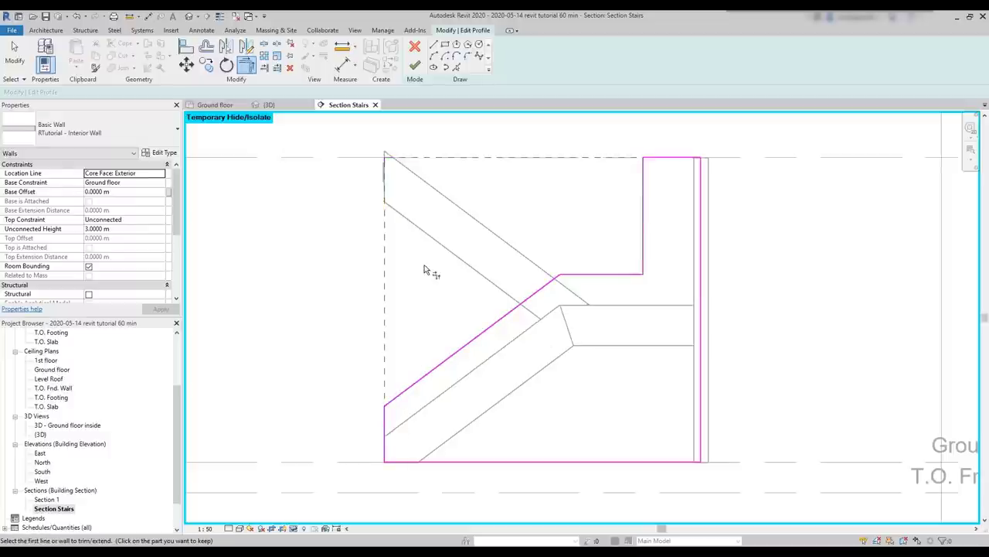
left_click(415, 67)
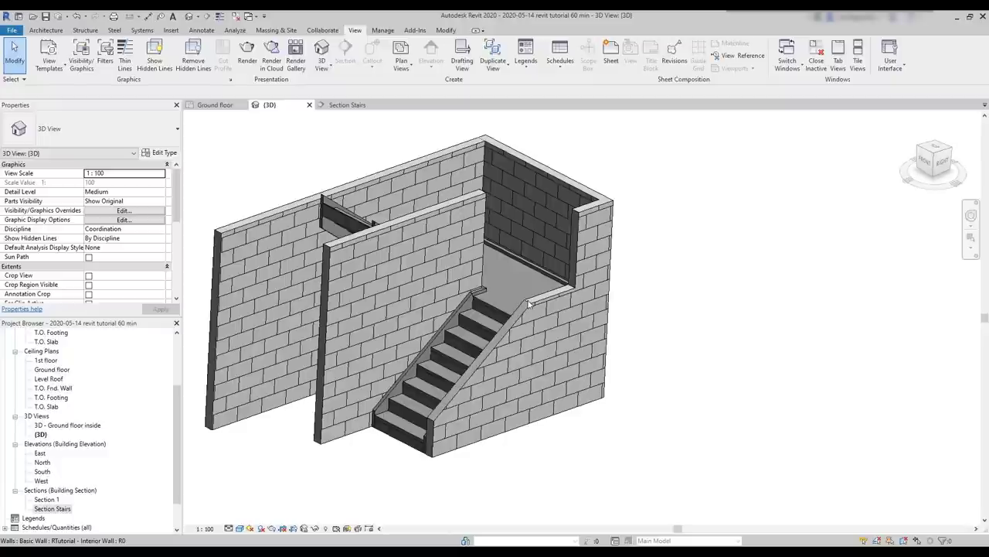
- Reopen the outer stair wall's profile in the 3D view and extend the horizontal landing line to the profile's rear vertical edge
double_click(557, 309)
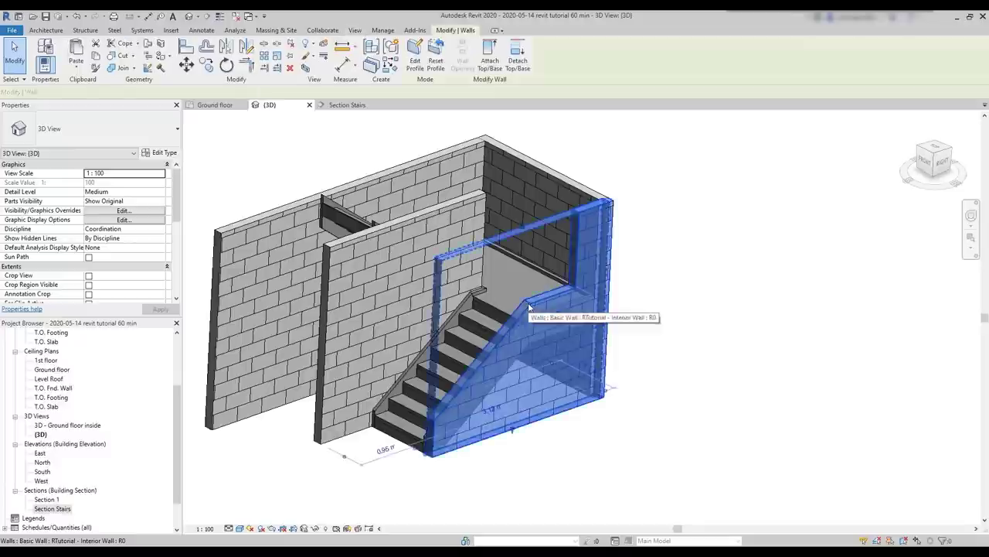
scroll(637, 241, "up", 3)
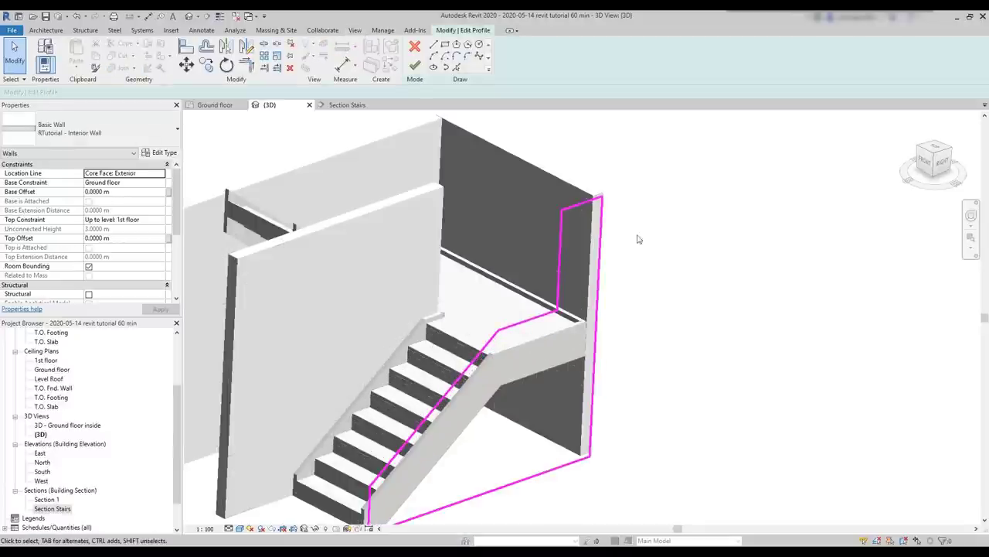
left_click(551, 315)
key("Escape")
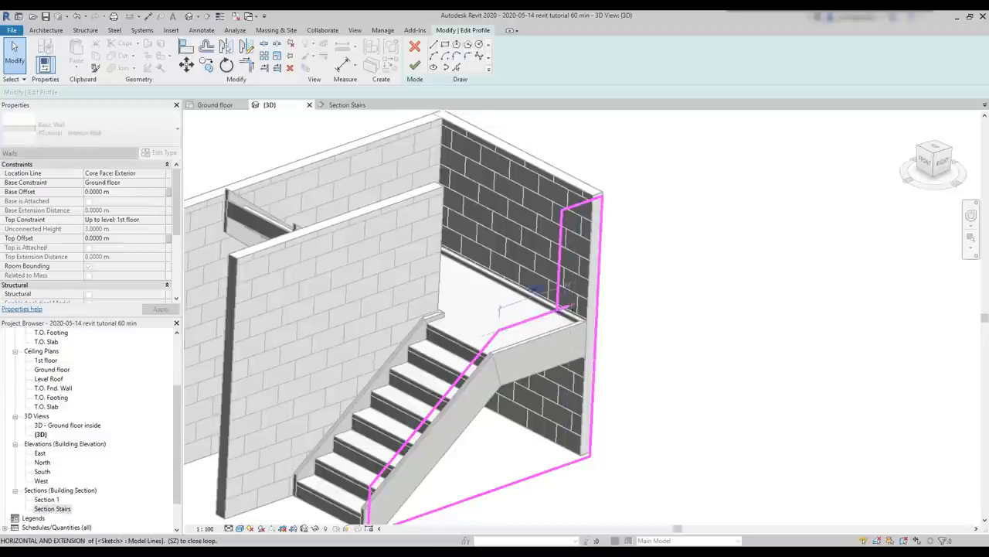
left_click(597, 297)
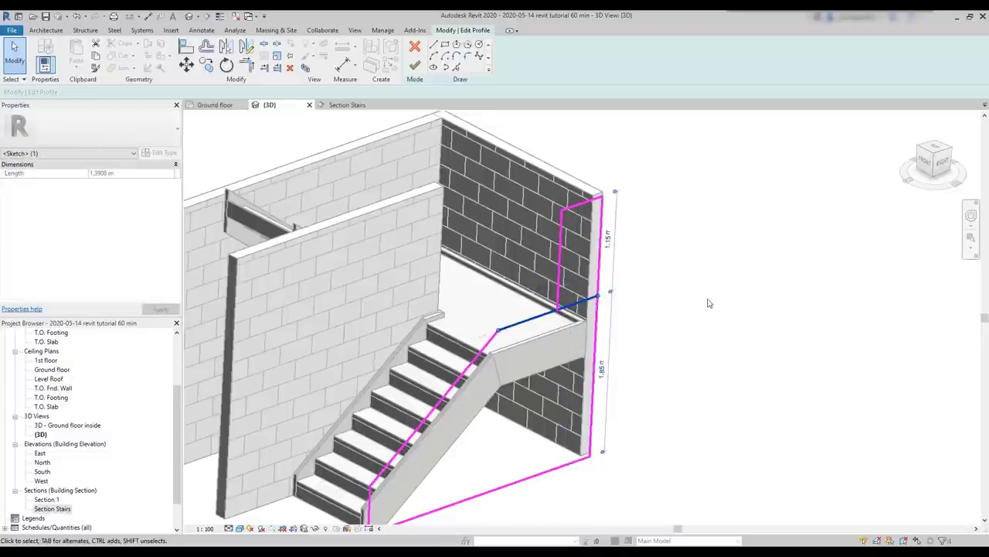
key("Escape")
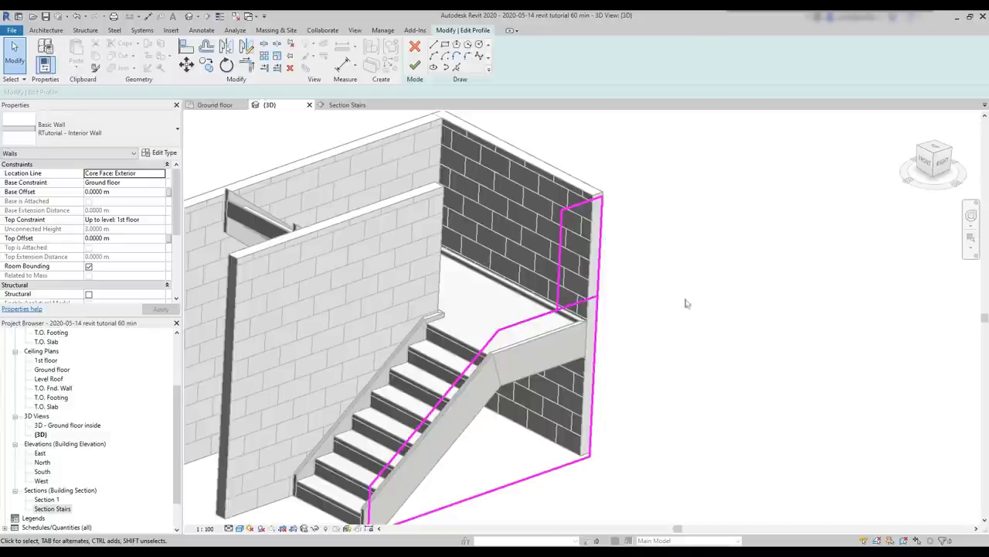
left_click(549, 317)
left_click_drag(549, 317, 595, 297)
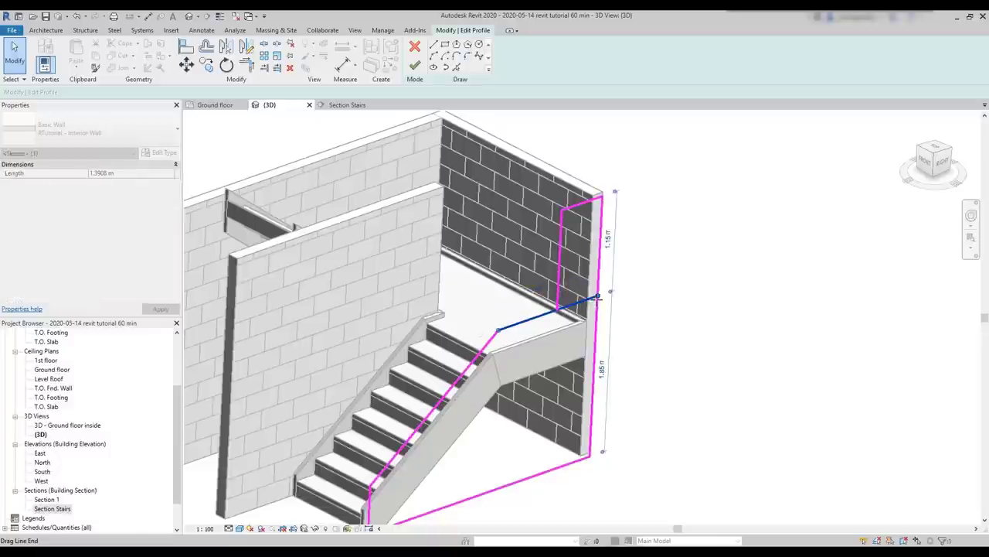
left_click(708, 303)
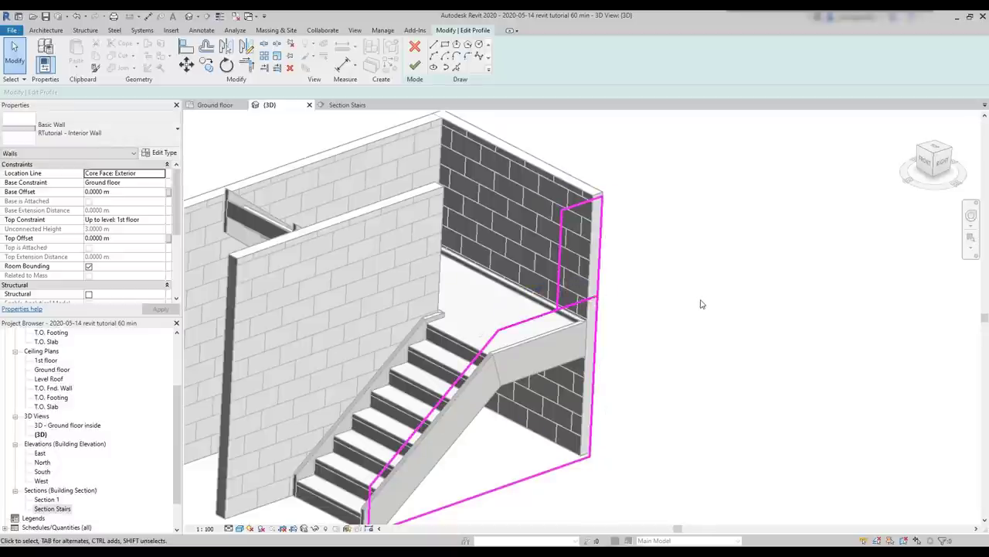
- Delete the short vertical line above the landing and the remaining top edge from the wall profile
left_click(570, 247)
key("Delete")
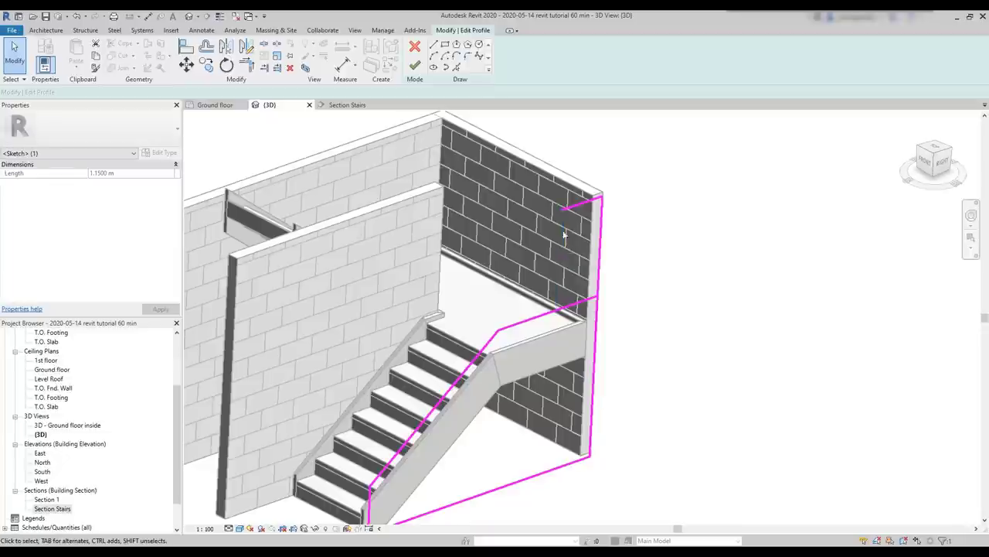
left_click(574, 210)
key("Delete")
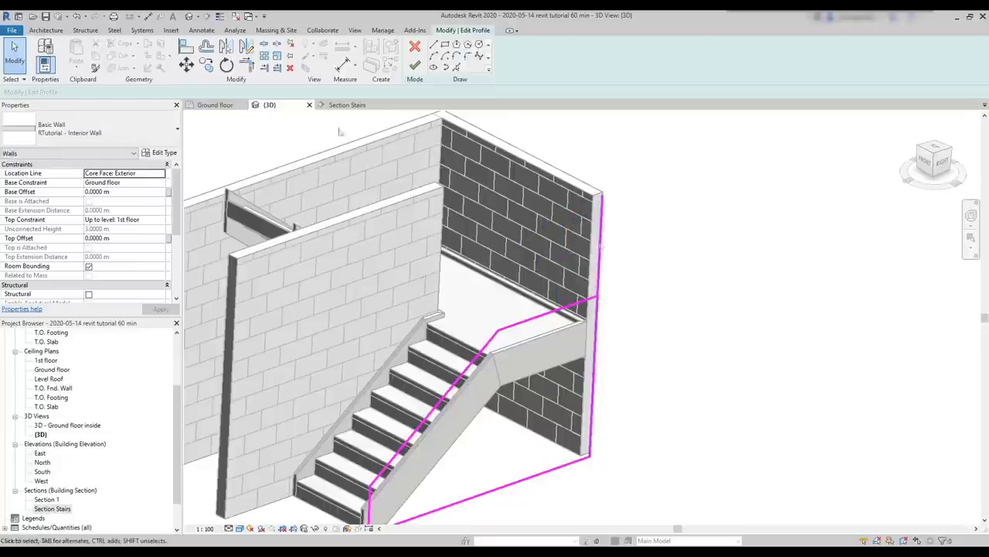
- Trim the profile's rear vertical edge to a corner with the horizontal landing line, keeping the part below it
left_click(246, 65)
left_click(597, 315)
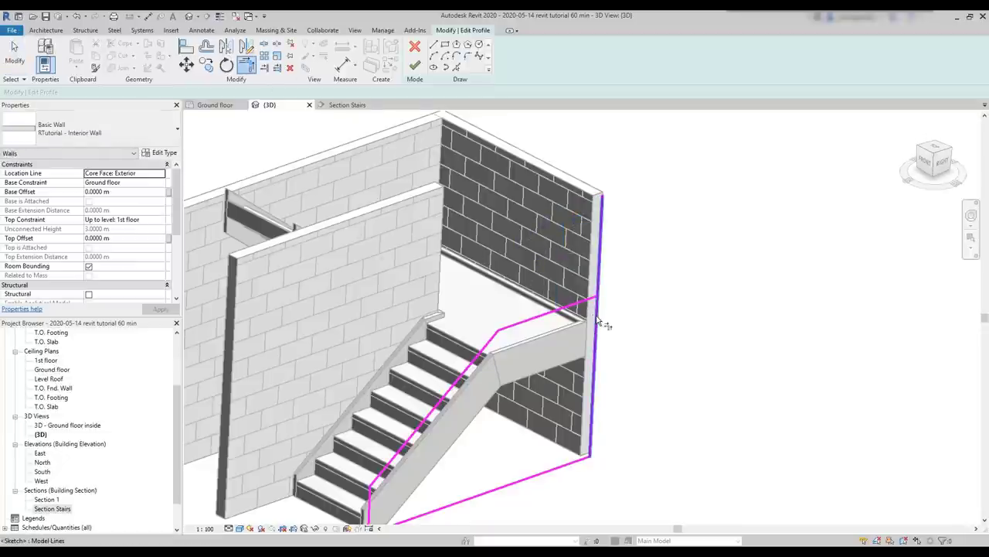
left_click(583, 310)
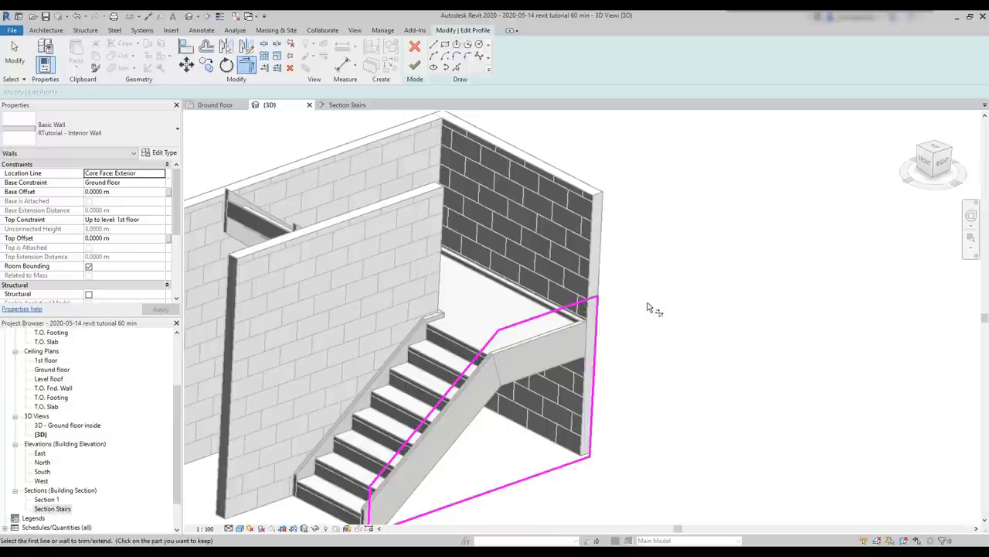
- Finish editing the stair wall's profile and set the wall's top constraint to Unconnected
middle_click_drag(656, 329, 696, 316)
left_click(415, 66)
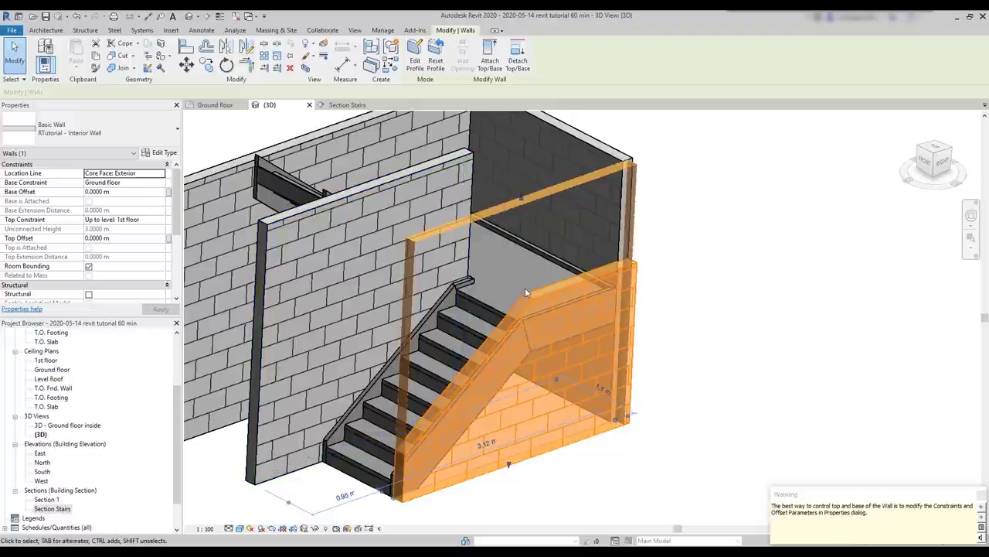
left_click(143, 222)
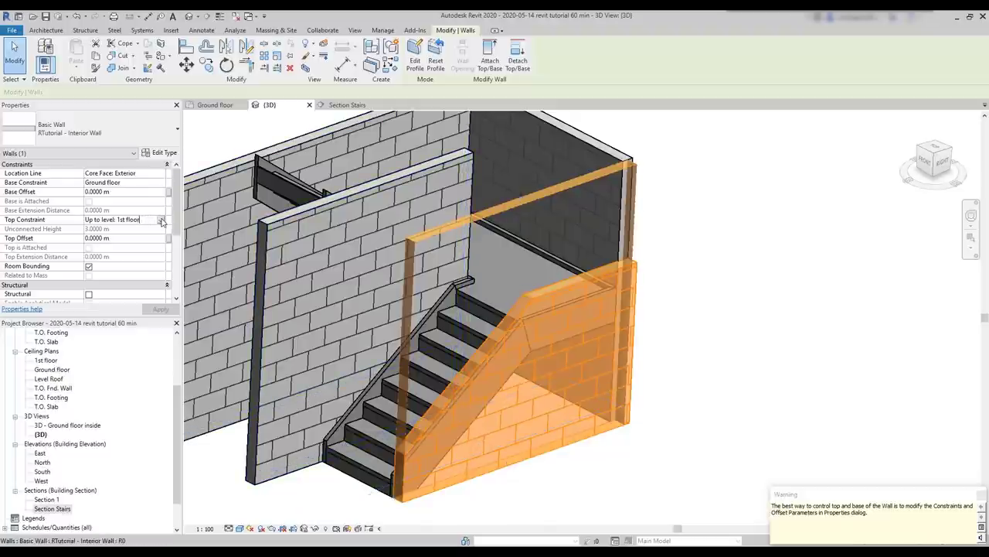
left_click(161, 221)
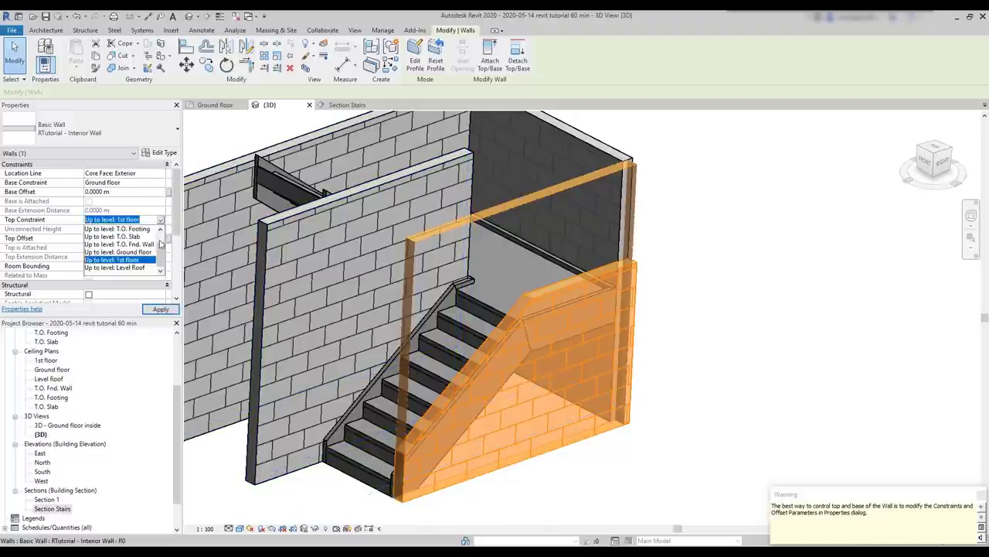
scroll(161, 235, "up", 1)
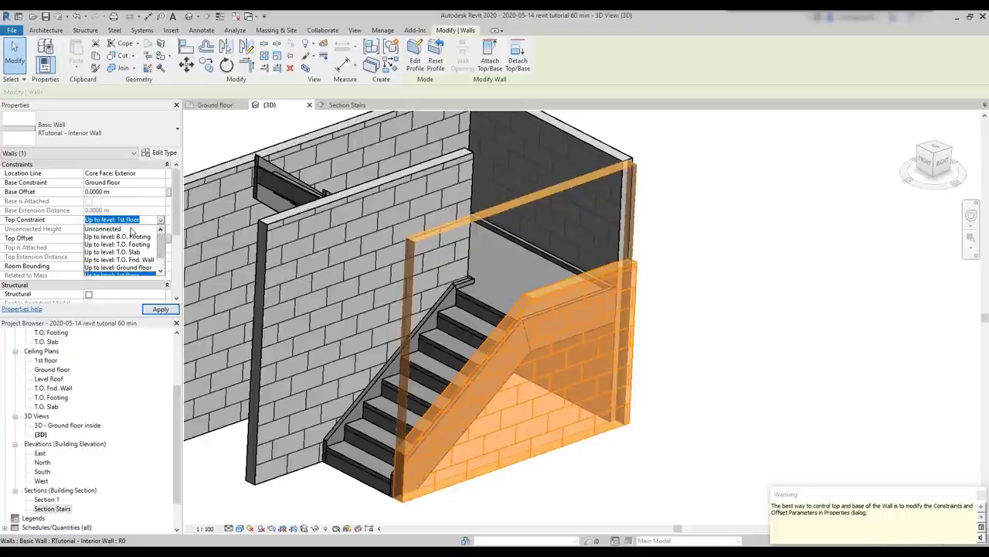
left_click(131, 230)
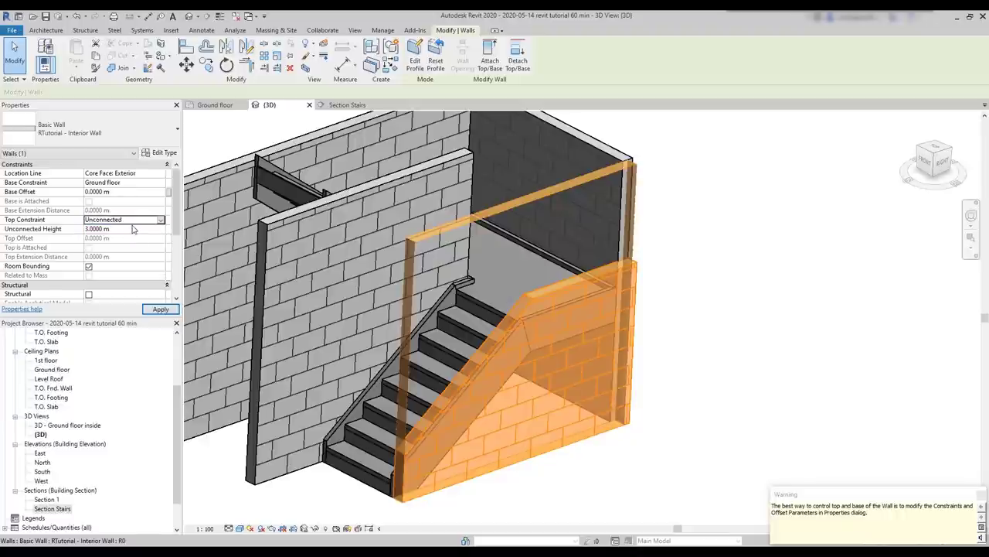
left_click(171, 311)
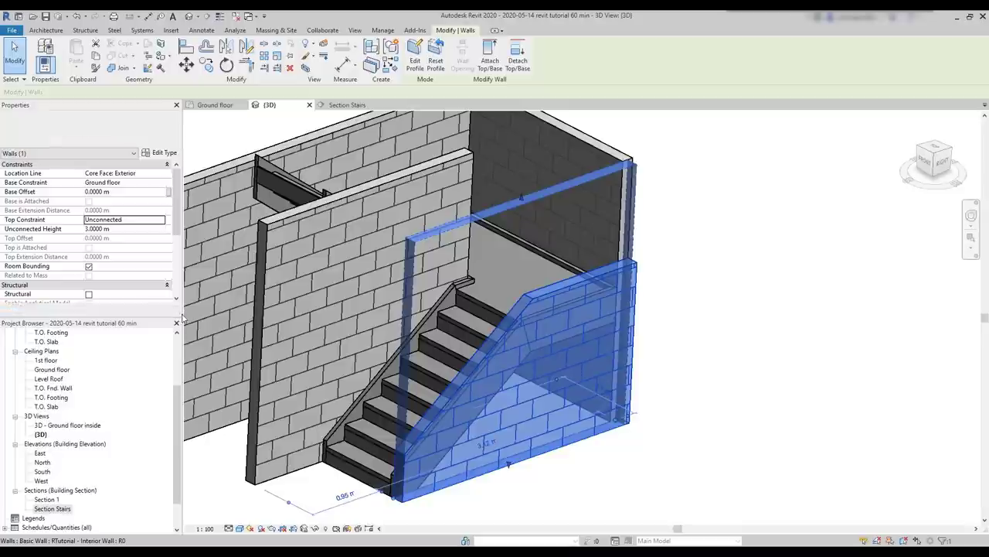
left_click(717, 347)
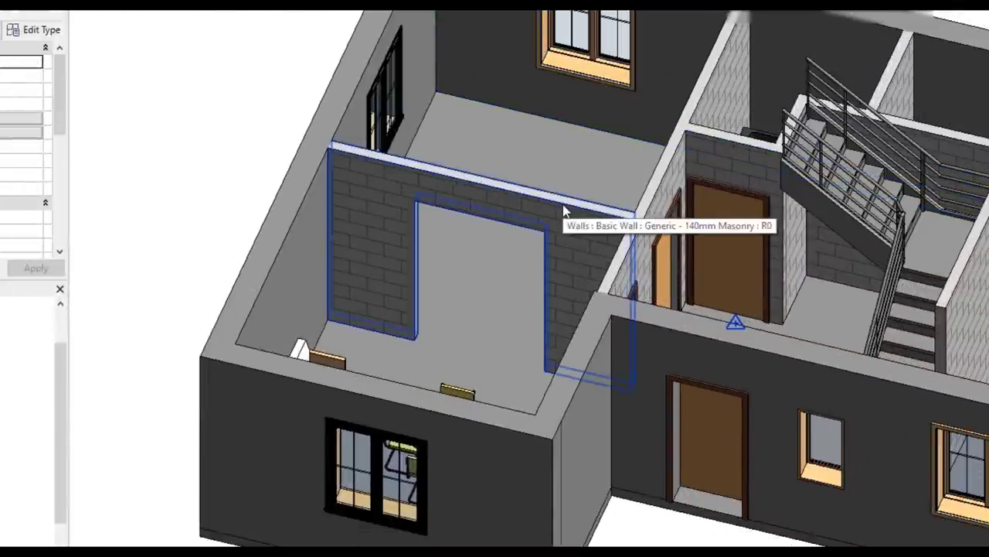
- Cut a rectangular wall opening about 1.75 m wide in the ground-floor partition between the two west rooms, about 1 m from the exterior wall
left_click(564, 210)
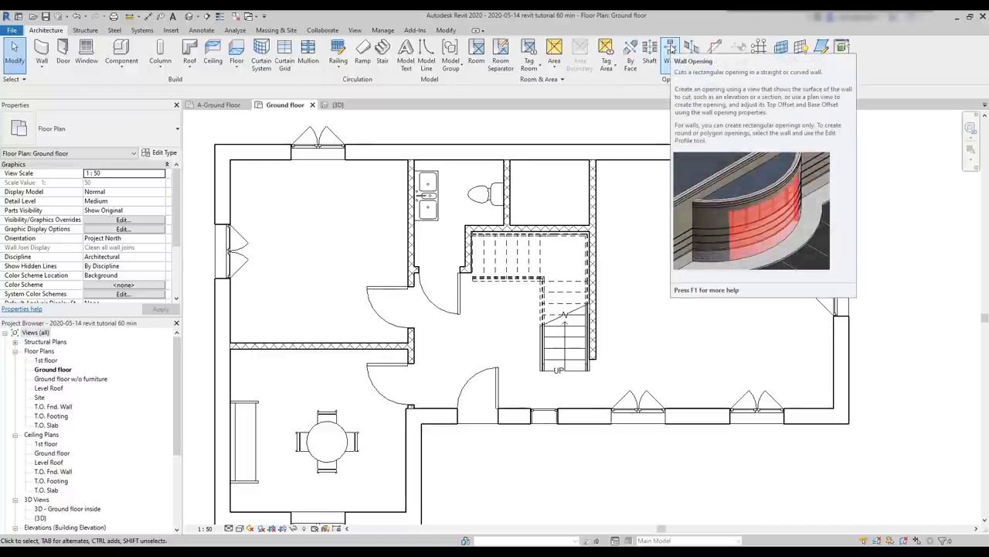
left_click(671, 50)
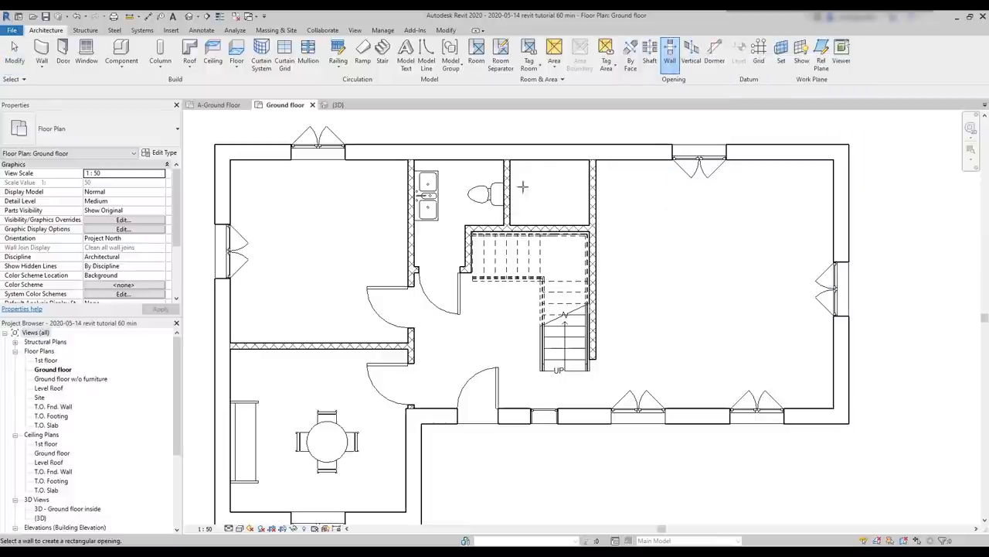
left_click(327, 345)
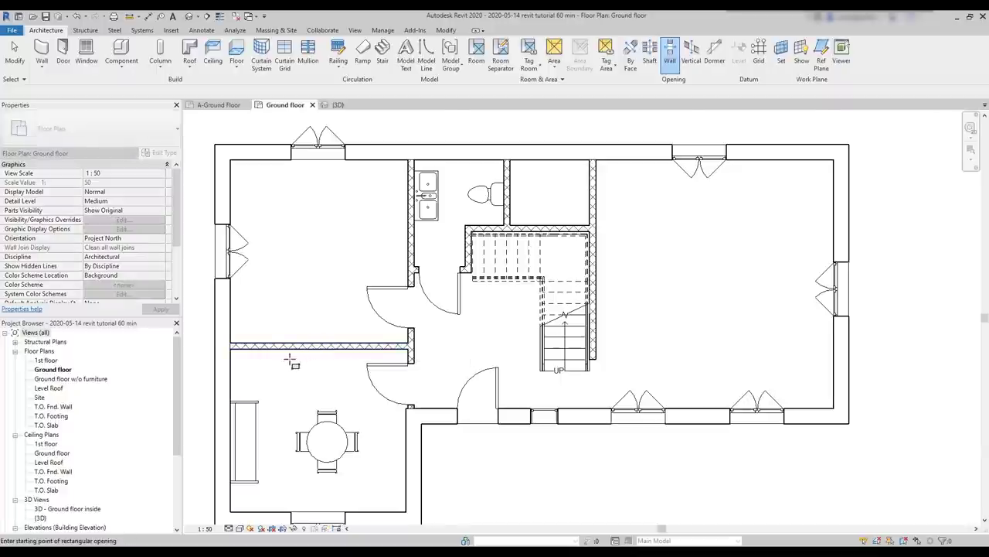
scroll(288, 361, "up", 2)
left_click(271, 332)
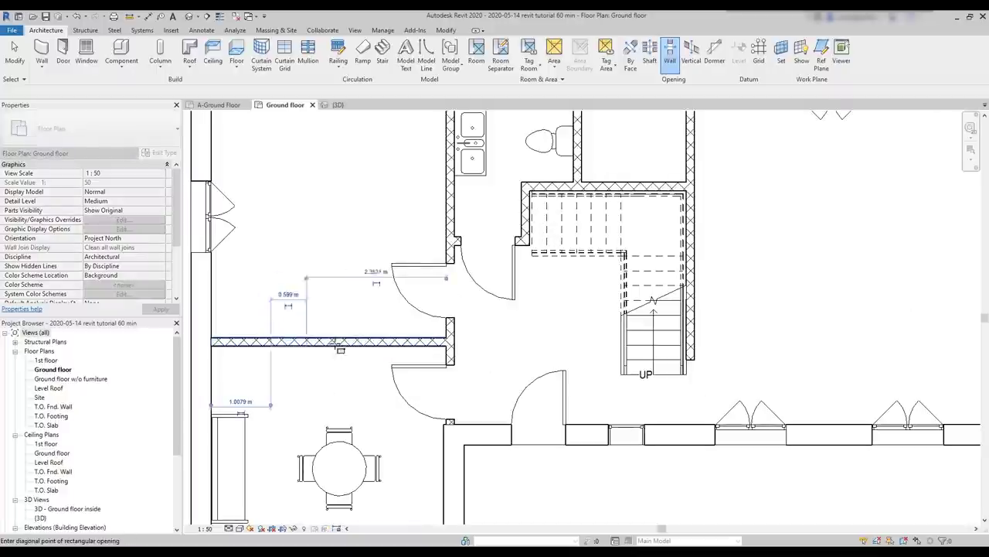
left_click(375, 361)
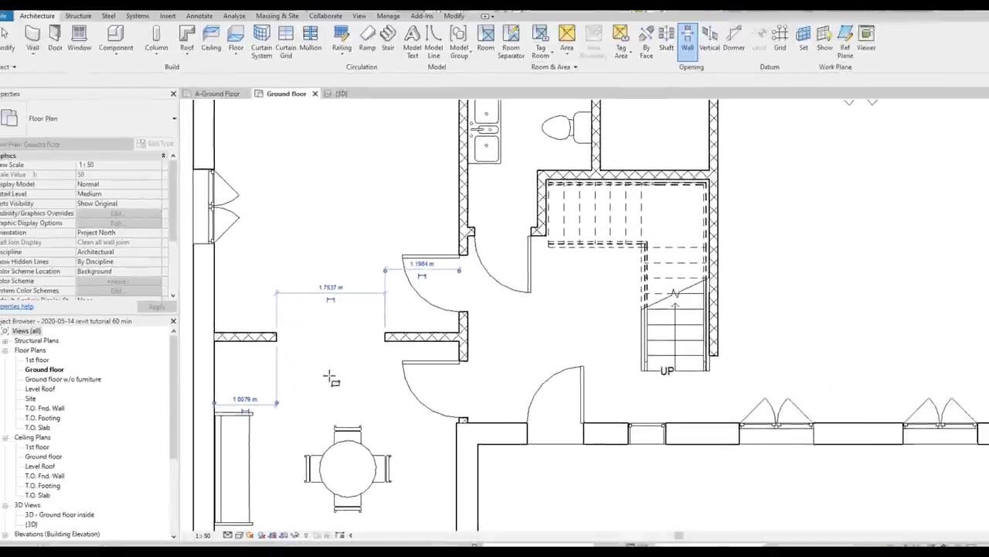
key("Escape")
key("Escape")
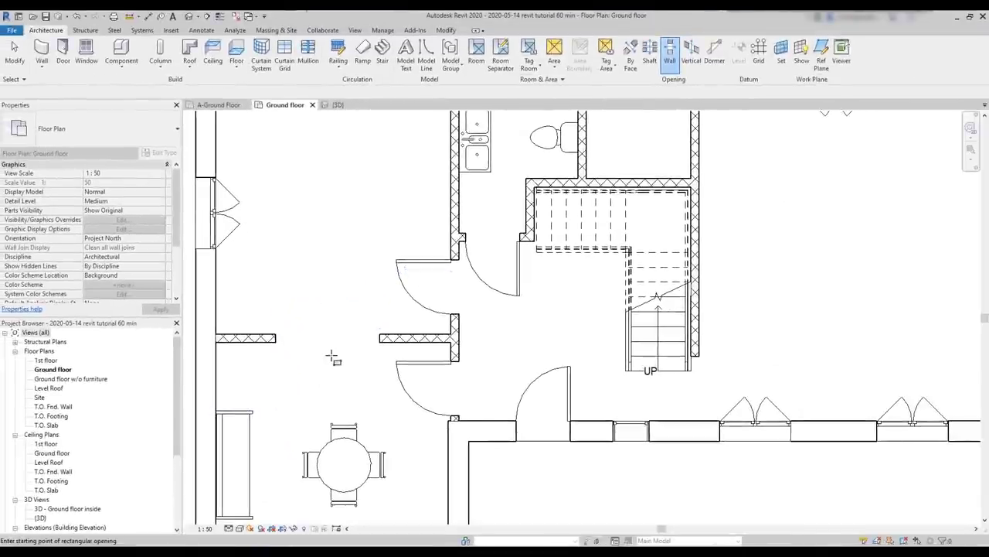
- Try to set the partition opening's width to 1.5 m
left_click(336, 338)
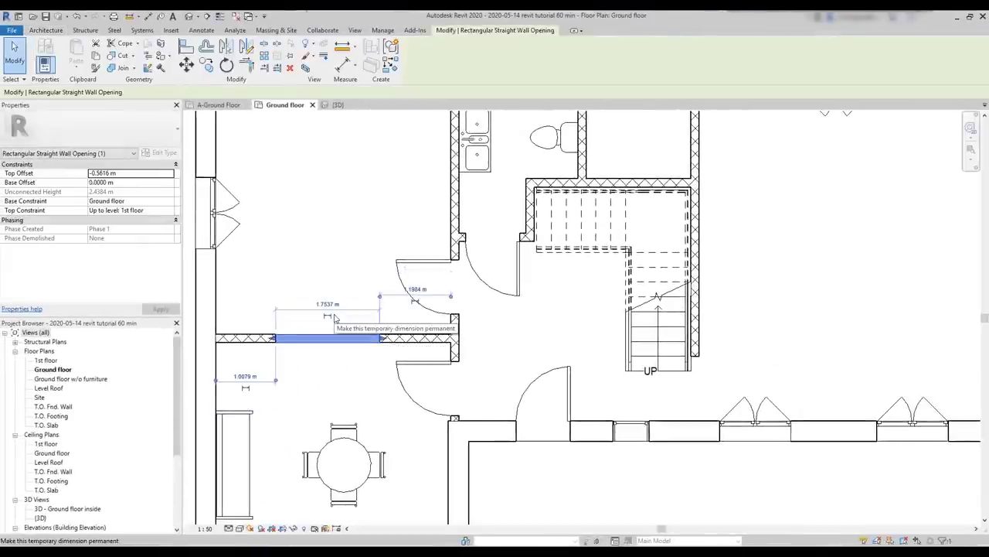
left_click(333, 306)
type("1.5")
key("Return")
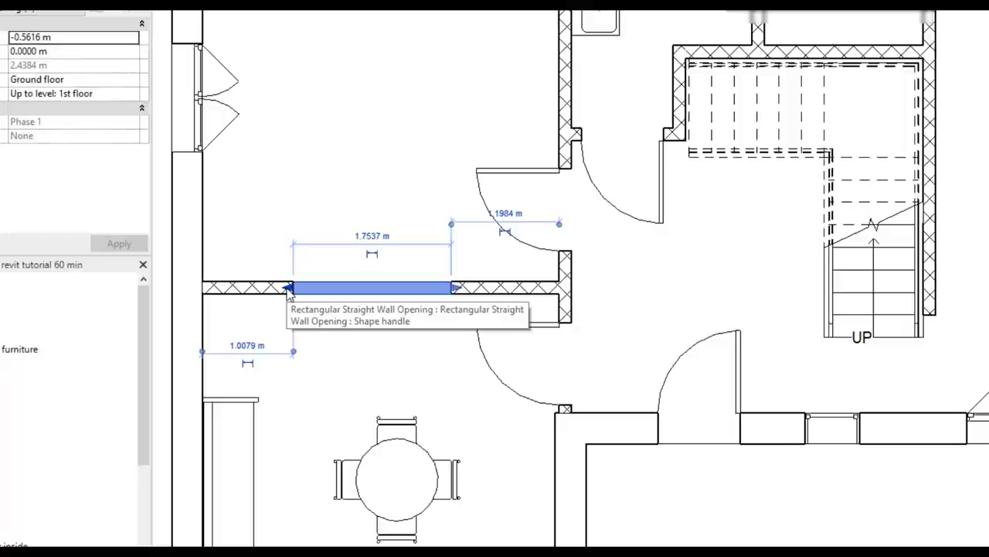
- Stretch both ends of the opening to leave 0.9 m of wall on each side, and set its width to 1.5 m
left_click_drag(287, 289, 282, 290)
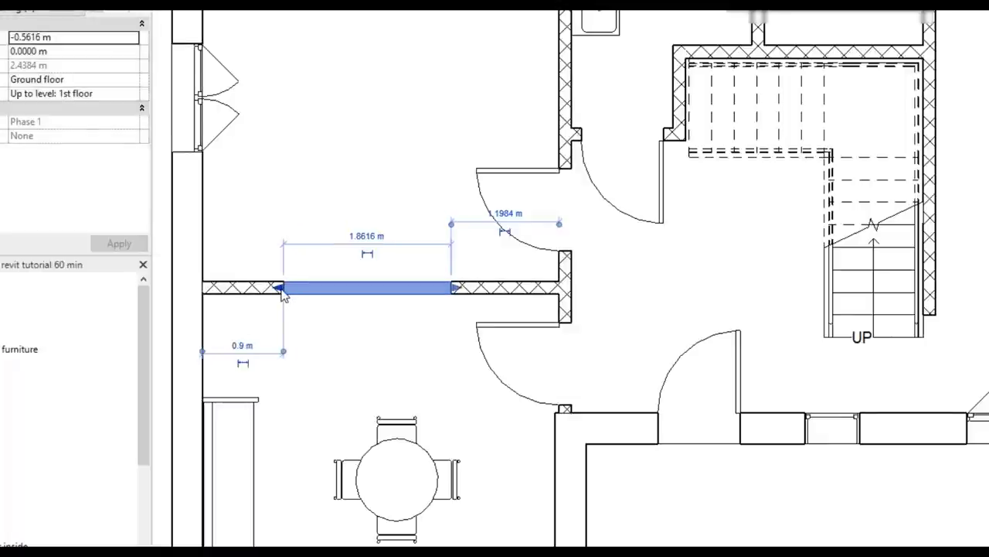
left_click_drag(456, 288, 479, 291)
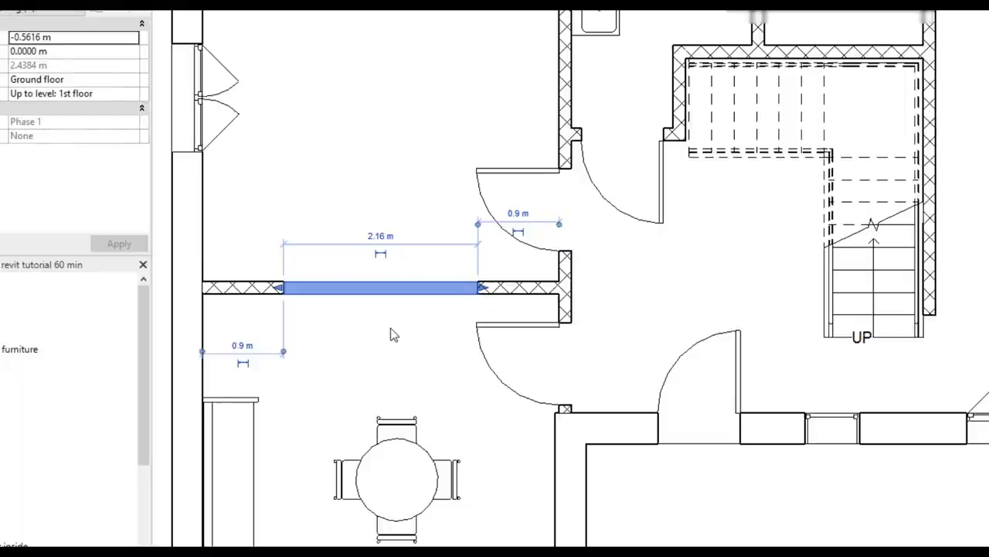
left_click(379, 238)
type("1.5")
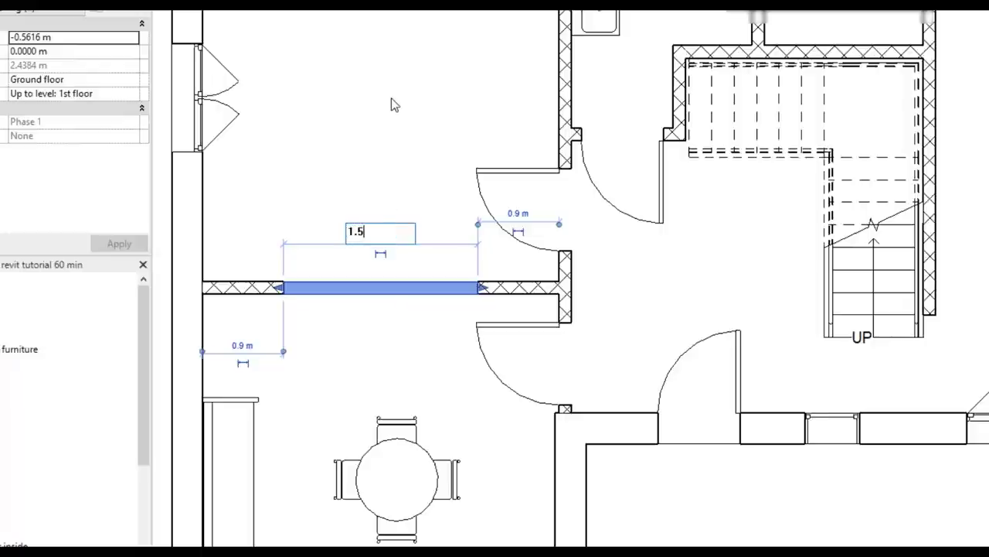
key("Return")
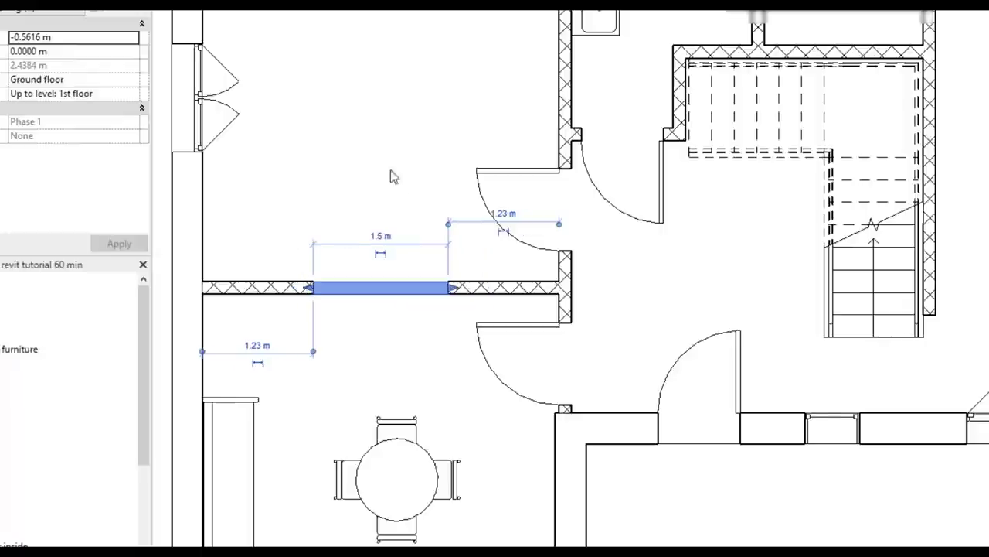
- Try a width of 1.7 m for the partition opening
left_click(380, 236)
type("1.7")
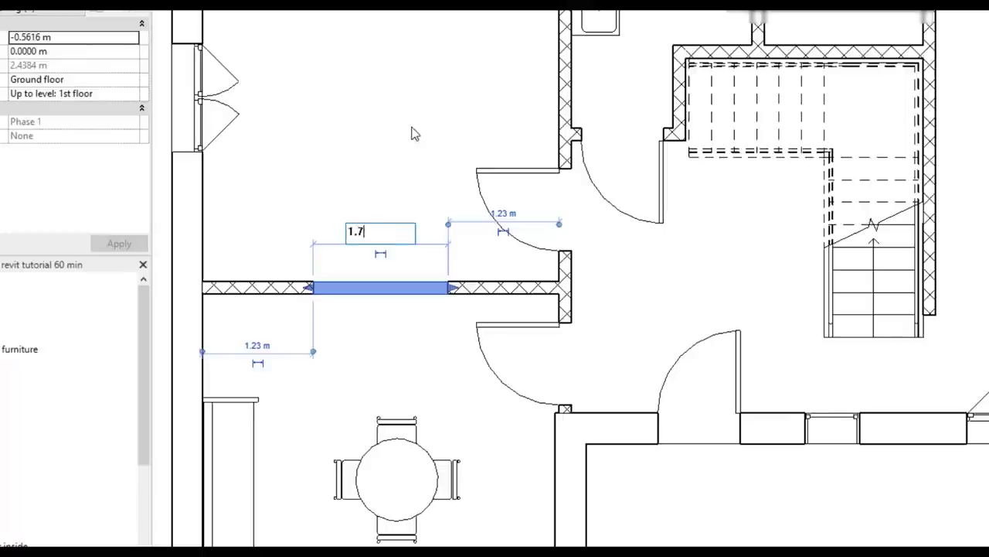
key("Return")
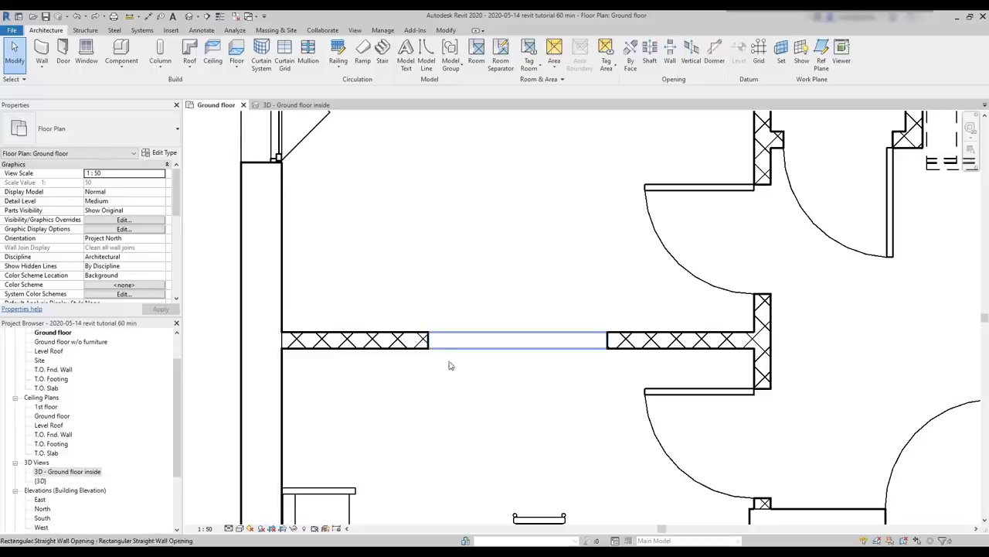
- Select the partition opening and switch to the 3D - Ground floor inside view
left_click(456, 353)
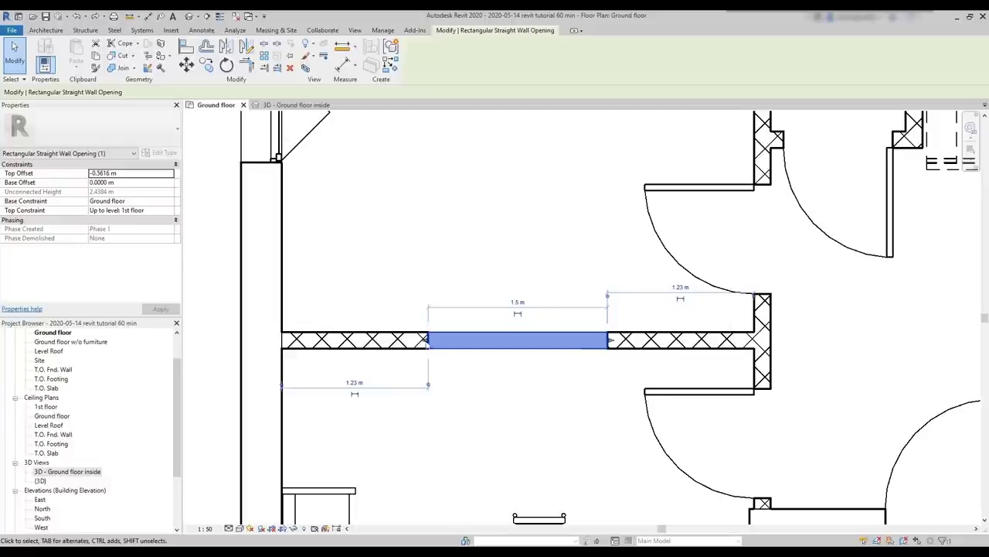
left_click(296, 105)
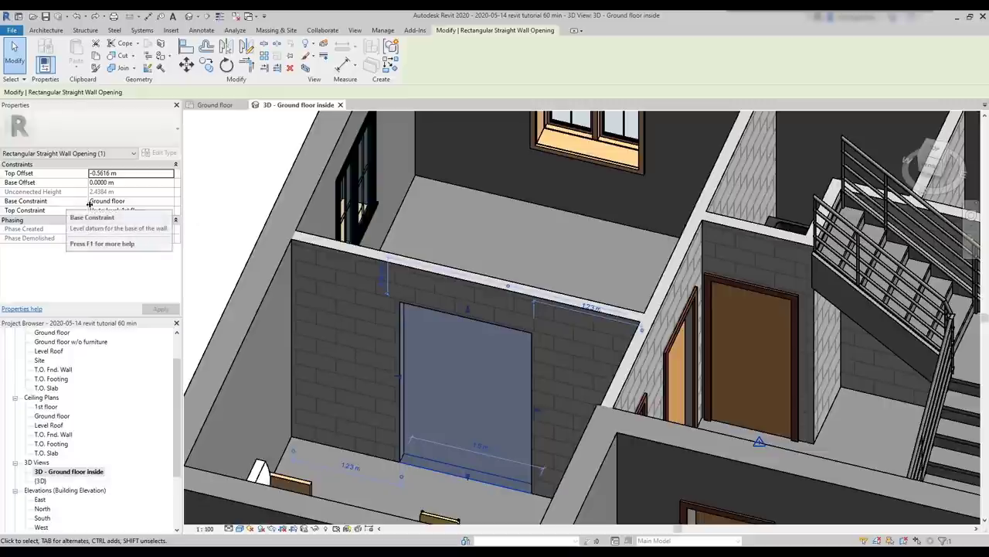
- Try the Unconnected top constraint on the wall opening and open its unconnected height for editing
left_click(115, 210)
left_click(169, 210)
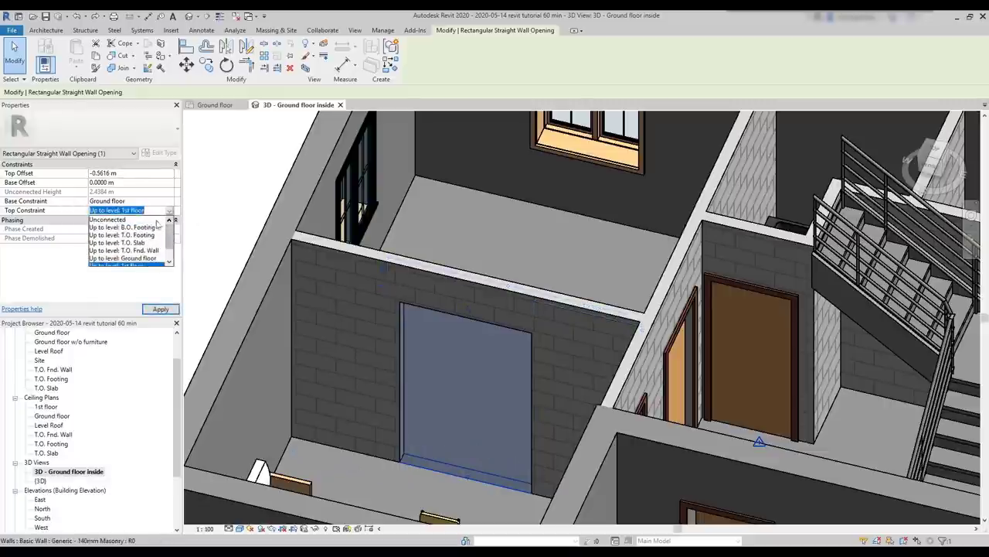
left_click(148, 220)
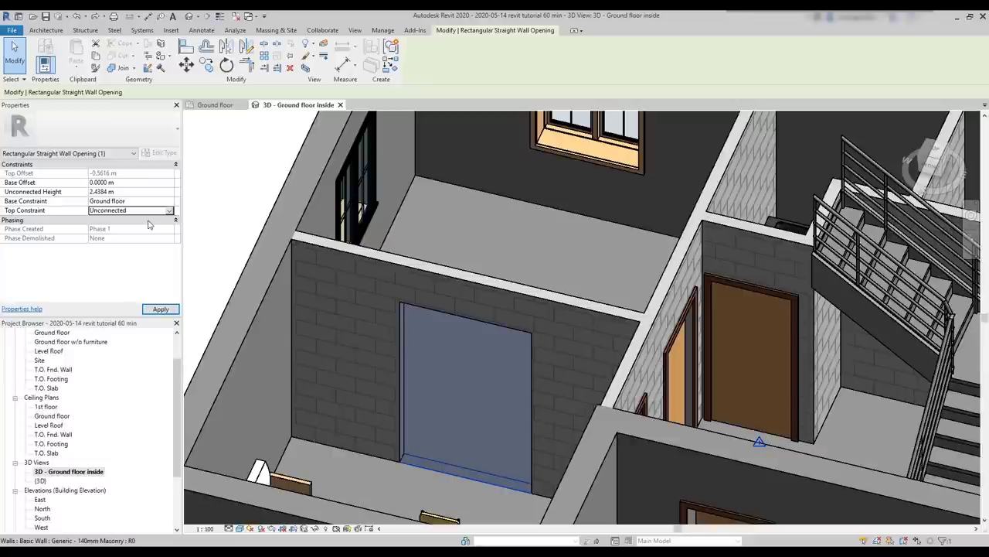
left_click(114, 192)
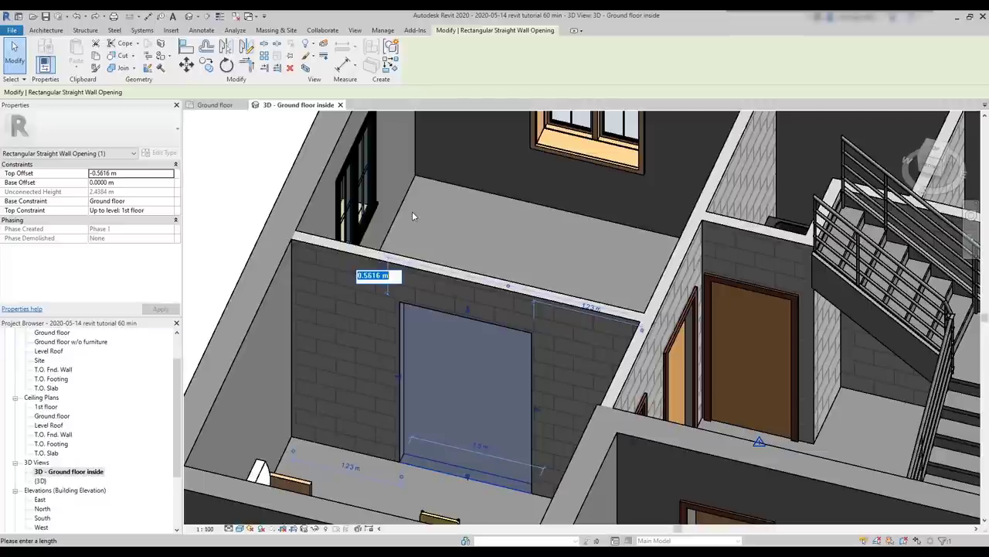
- Set the distance from the partition's top edge to the top of the opening to 0.6 m
type("0.3")
key("BackSpace")
type("6")
key("Return")
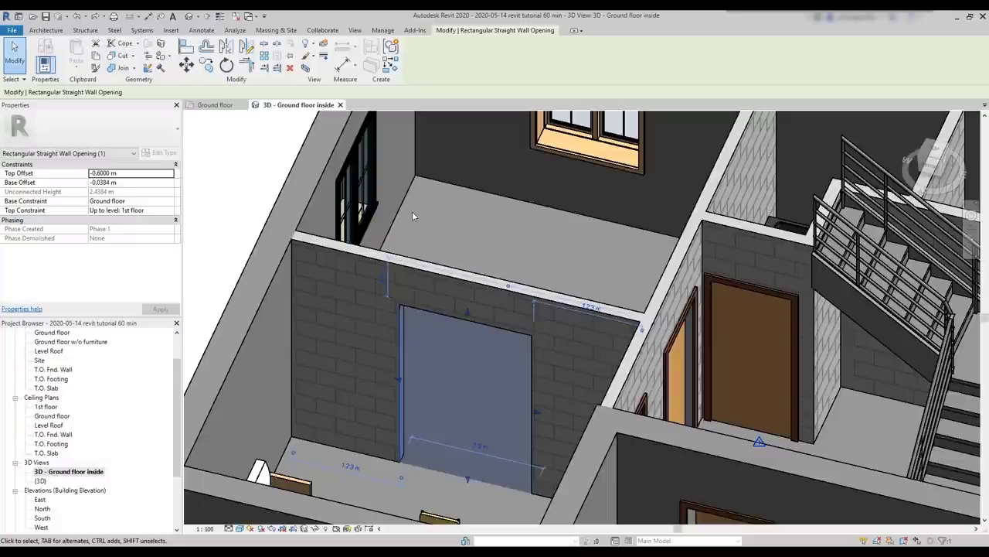
- Set the distance from the partition's top edge to the top of the opening to 1.2 m
key("Tab")
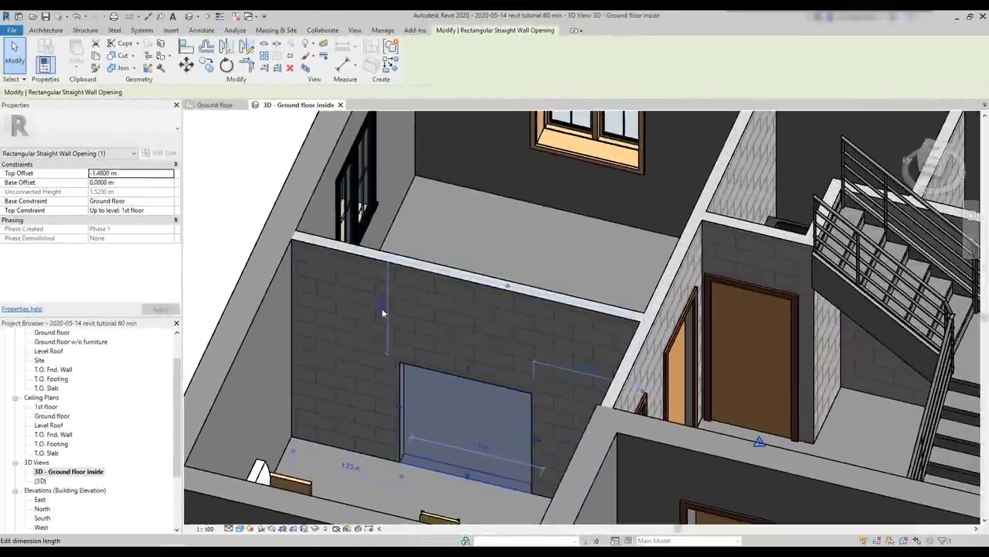
left_click(382, 312)
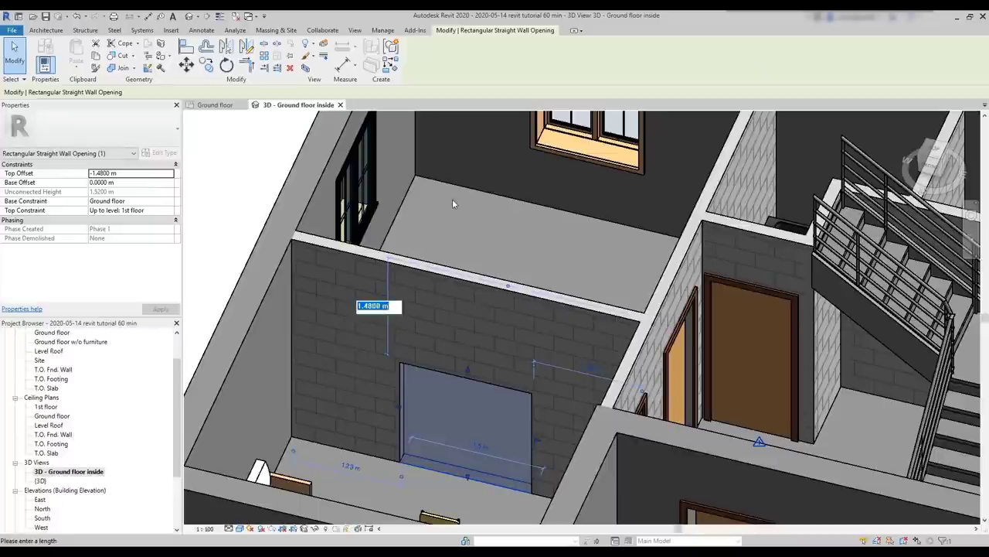
type("1.2")
key("Return")
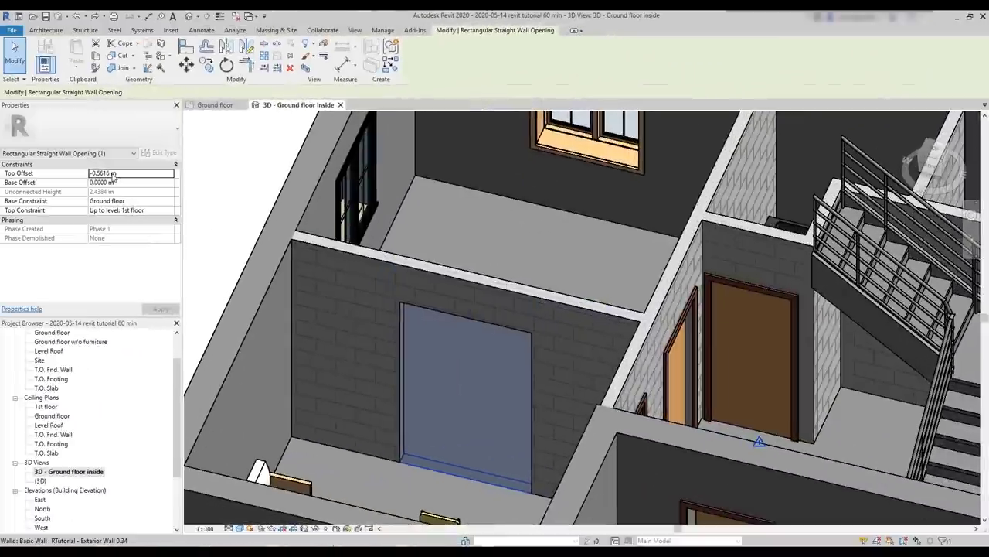
- Set the wall opening's top offset to -0.5 m and apply it
left_click_drag(121, 172, 96, 173)
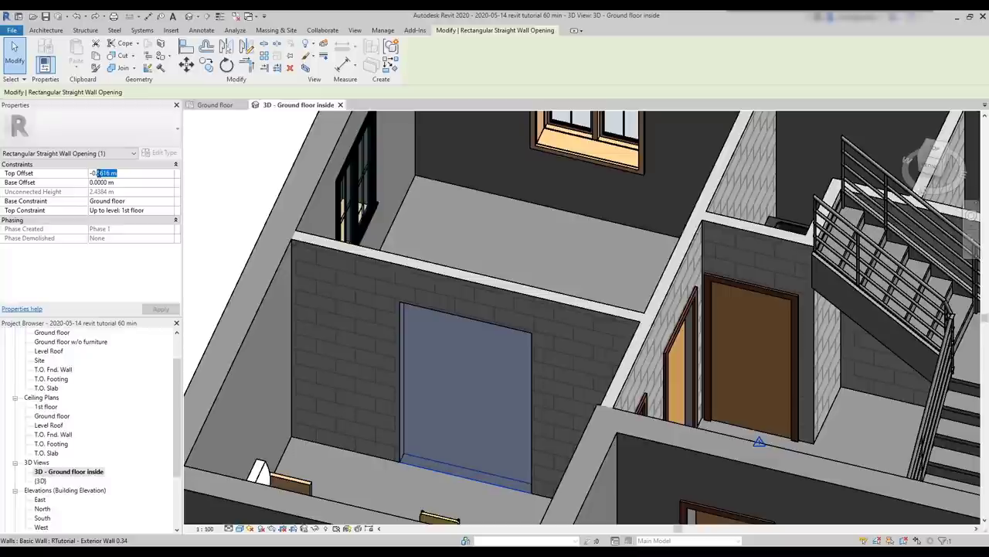
type("5")
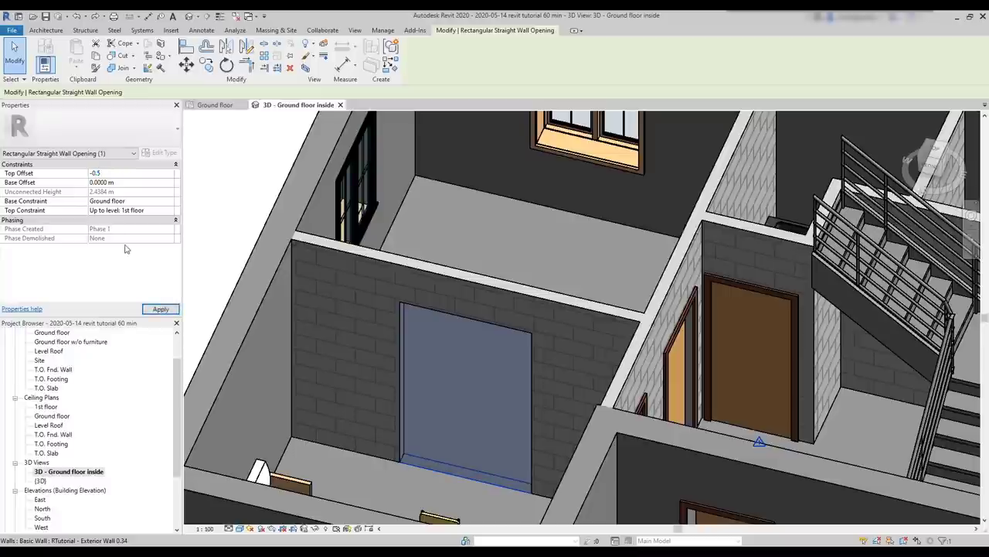
left_click(160, 310)
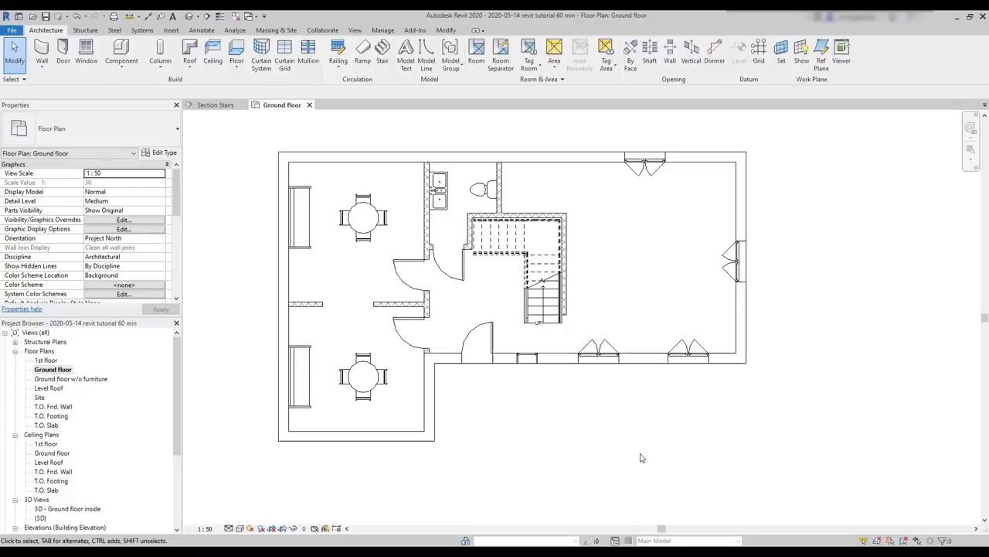
- Select all RTutorial - Exterior Wall instances in the entire project
left_click(429, 390)
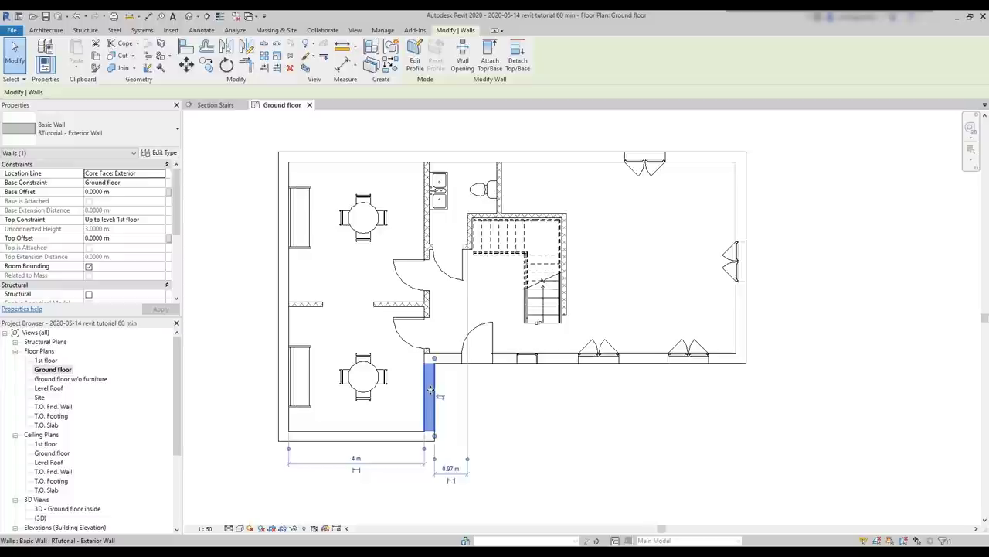
right_click(430, 391)
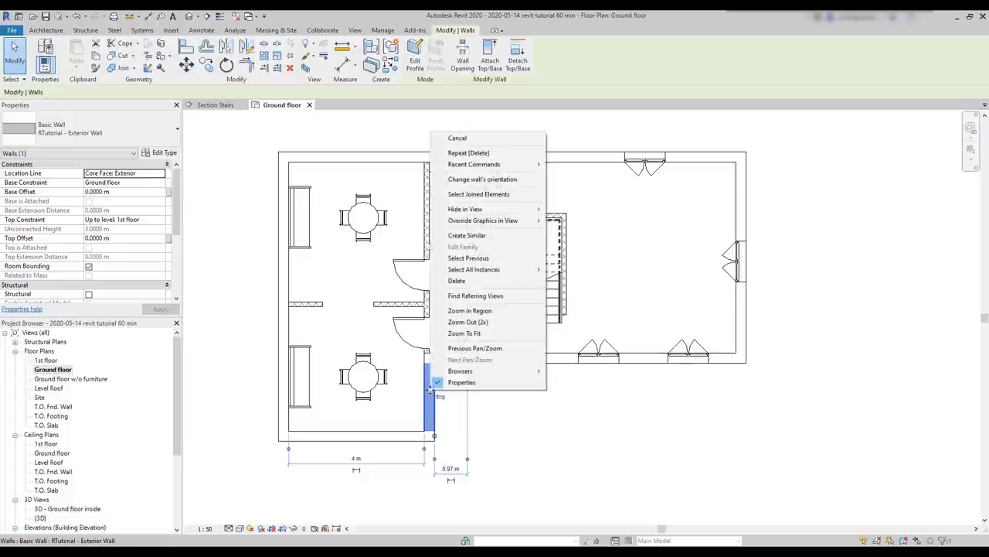
mouse_move(522, 270)
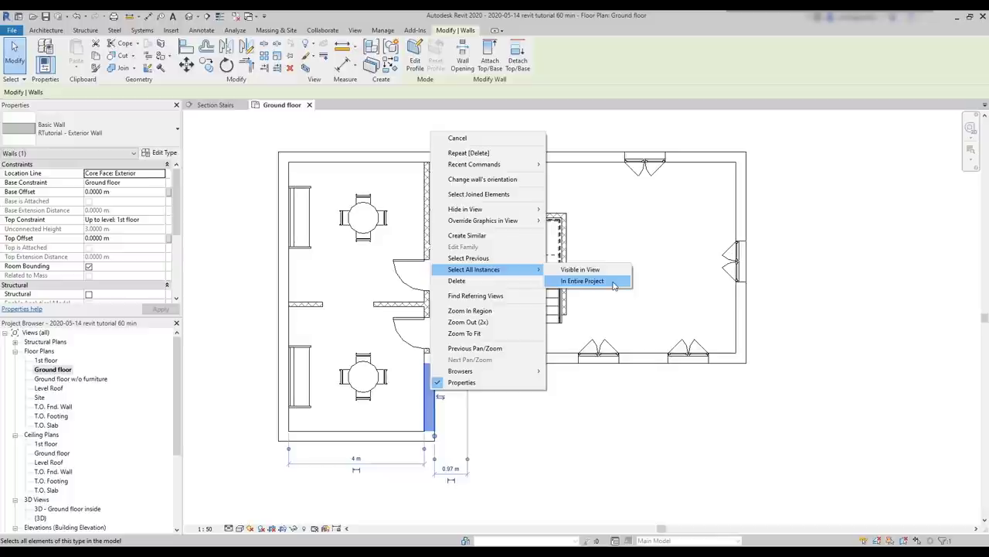
left_click(615, 283)
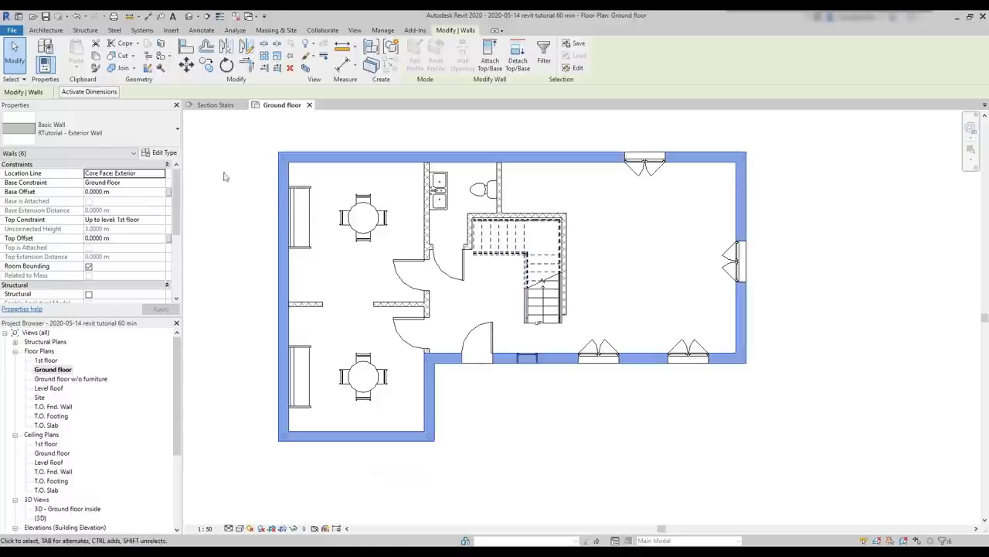
- Open the type properties of the selected exterior walls and review the type's layer structure
left_click(173, 156)
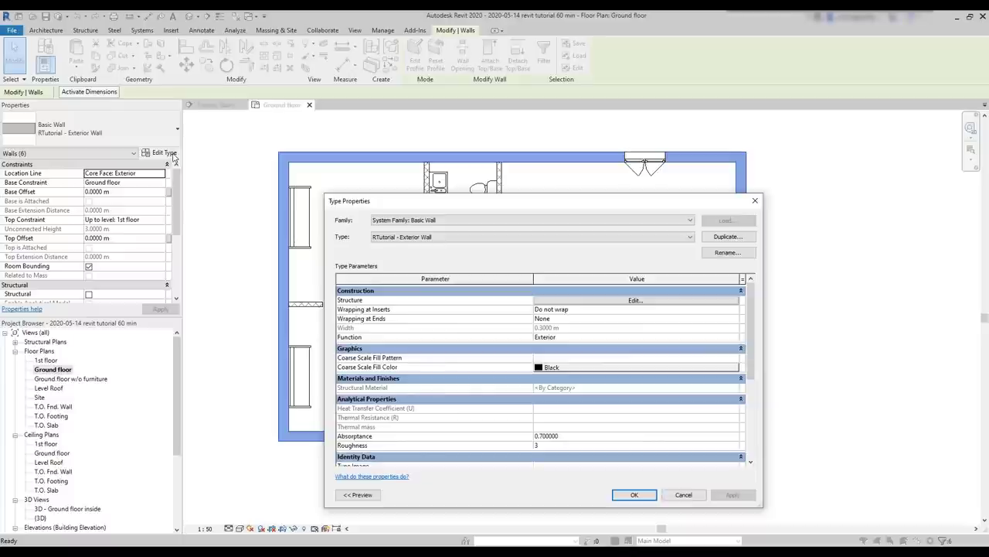
left_click_drag(363, 200, 497, 142)
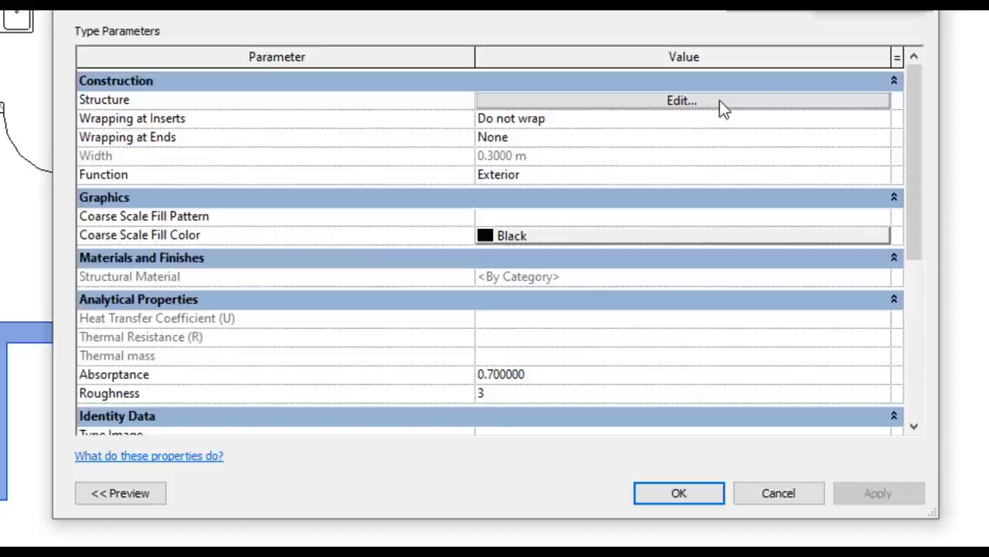
left_click(720, 101)
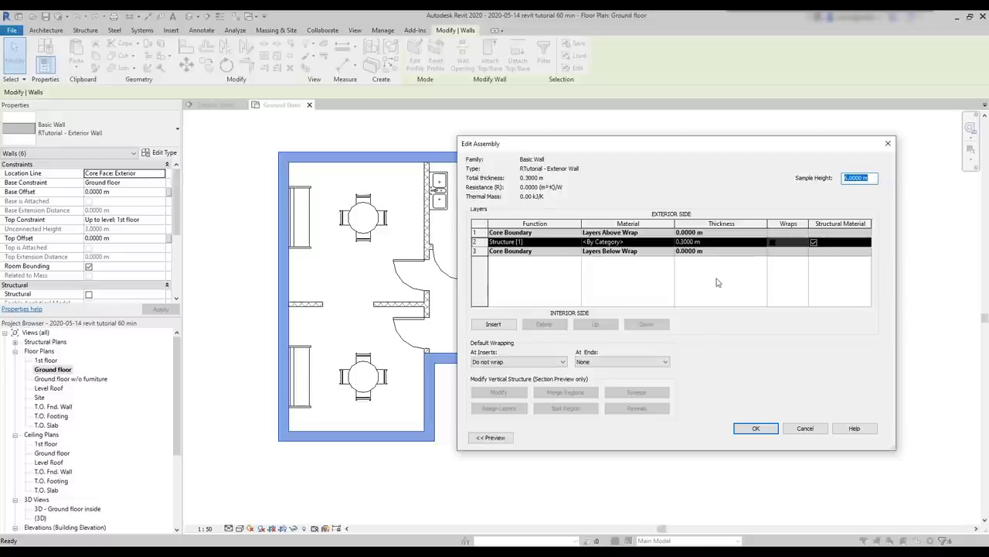
left_click(758, 428)
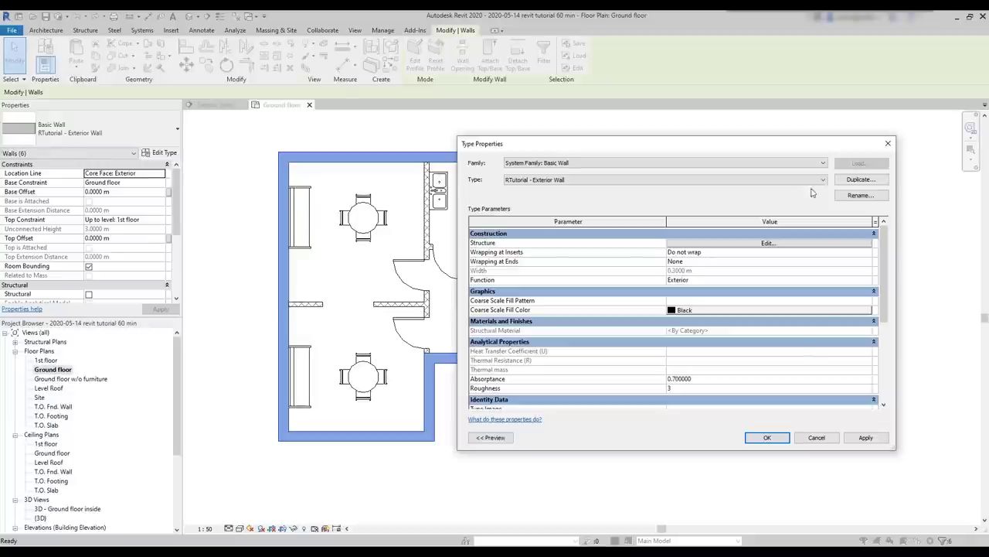
- Duplicate the exterior wall type under the name "RTutorial - Exterior Wall 0.34"
left_click(860, 179)
left_click(618, 239)
key("BackSpace")
type("0.34")
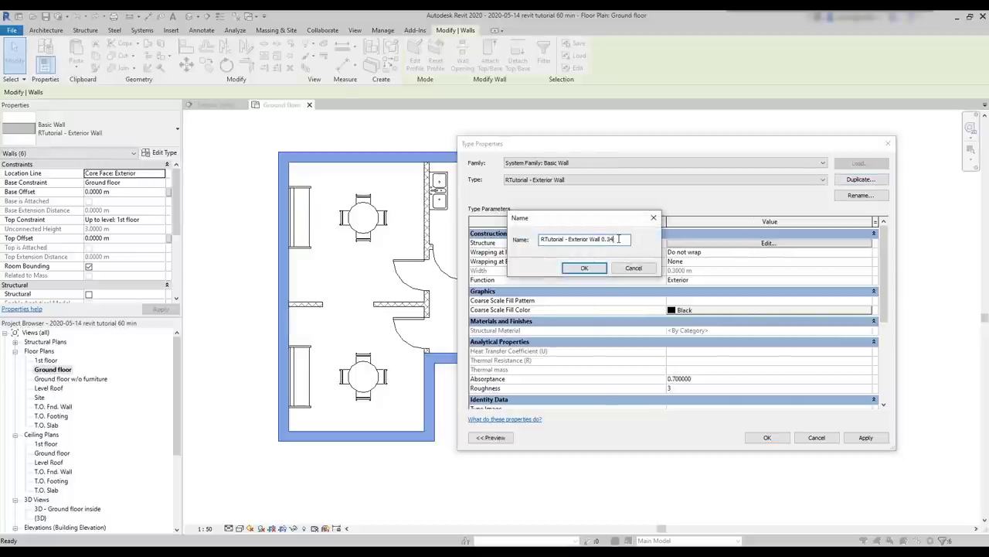
left_click(586, 269)
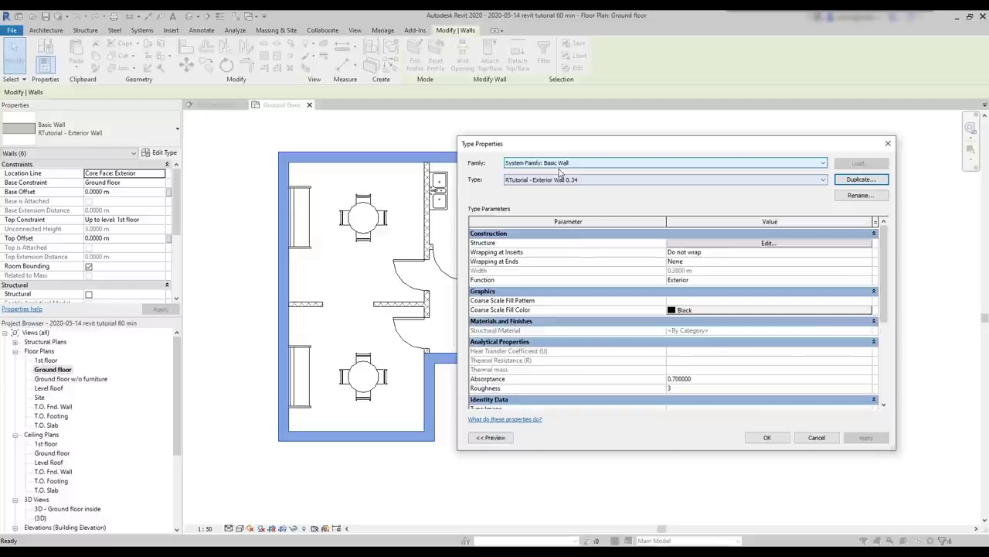
- Set the new wall type's structure layer thickness to 0.34 m and apply the type to the selected exterior walls
left_click(717, 244)
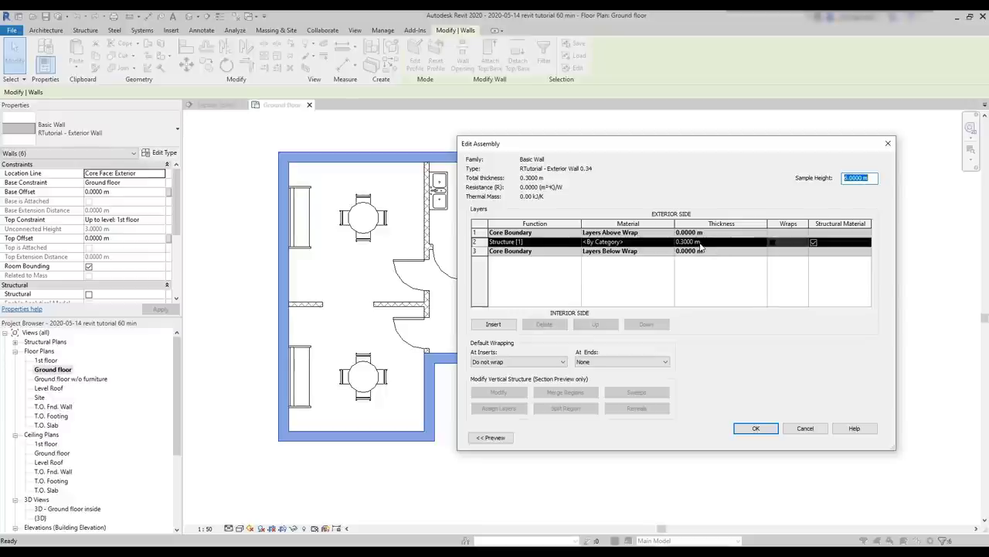
left_click(700, 242)
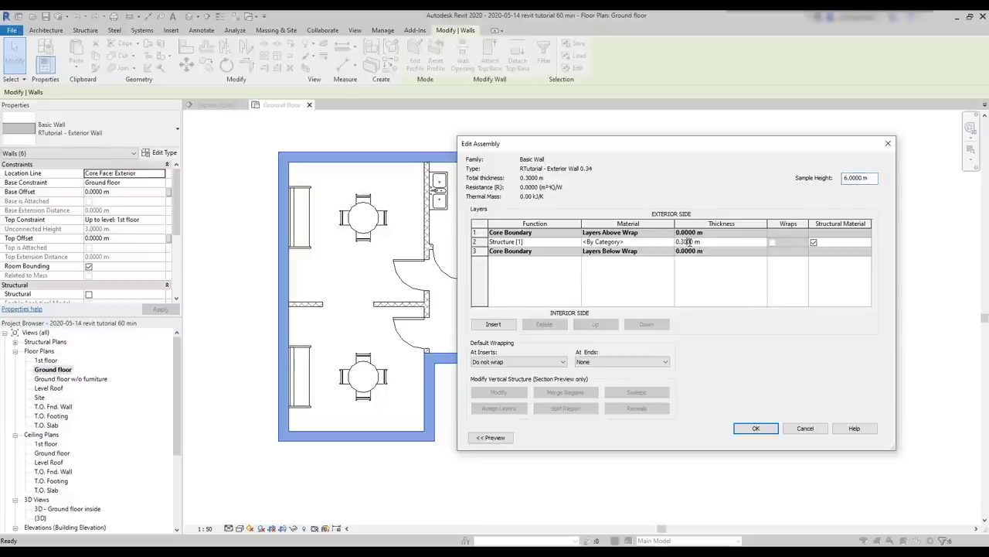
left_click(686, 242)
key("BackSpace")
type("4")
left_click(754, 430)
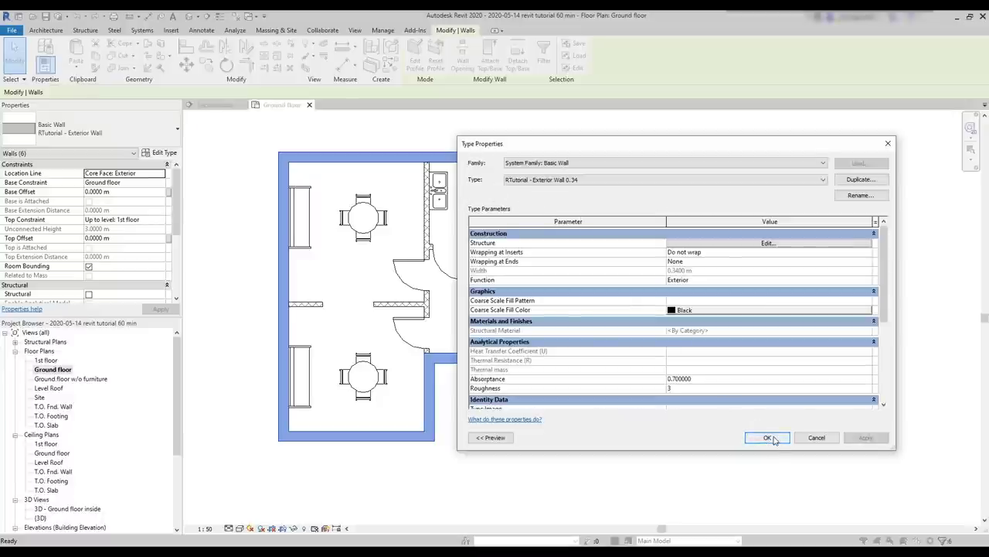
left_click(769, 438)
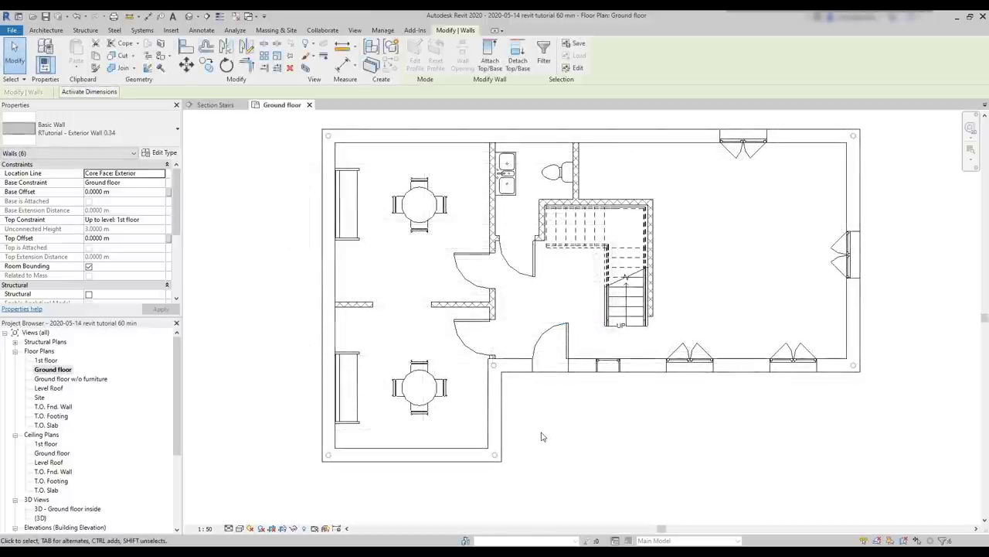
- Check the wall type on the two exterior walls around the lower room's outer corner
left_click(500, 392)
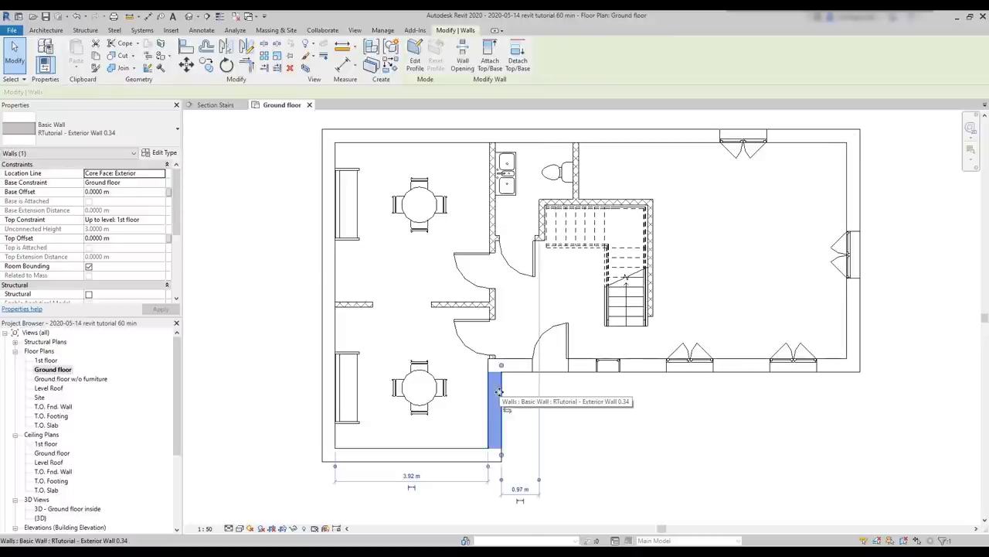
left_click(566, 411)
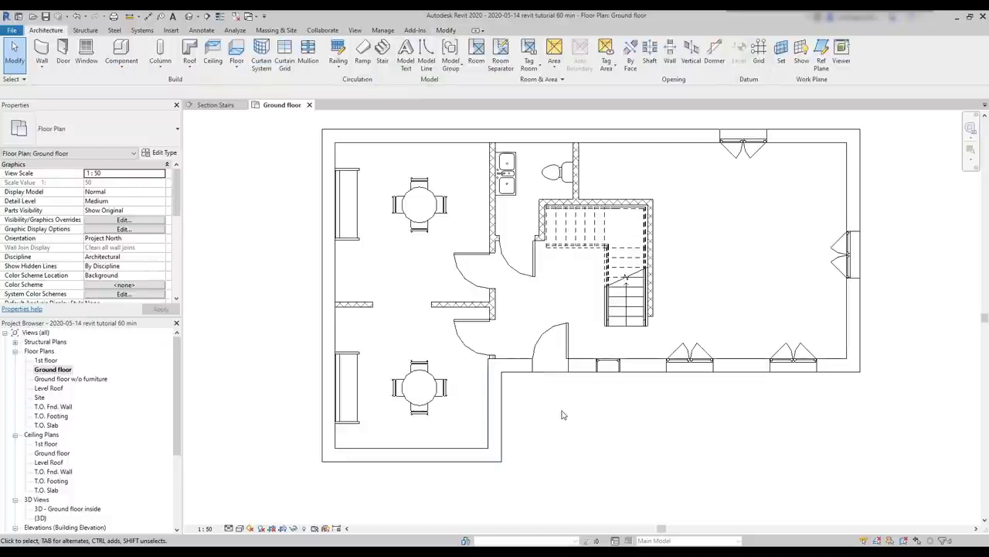
left_click(461, 456)
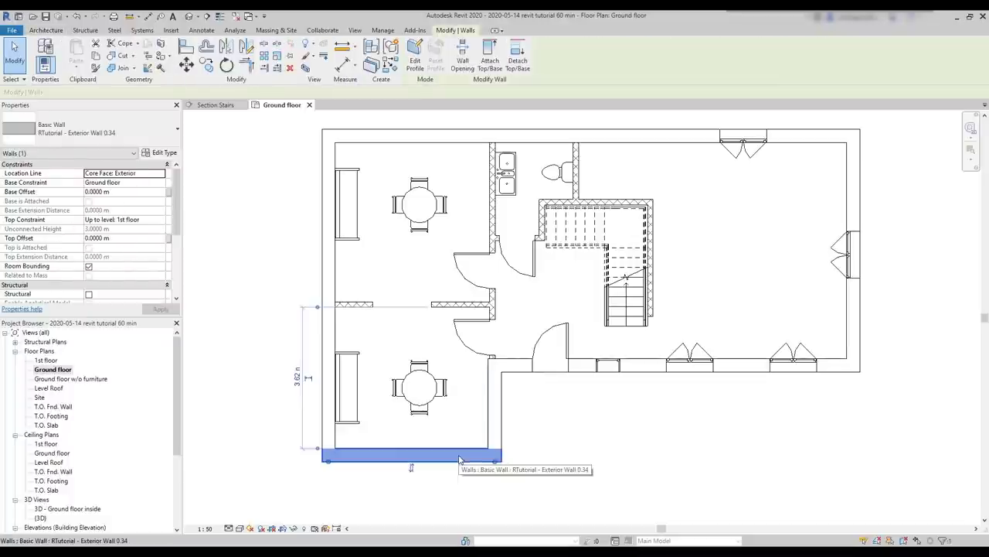
left_click(572, 449)
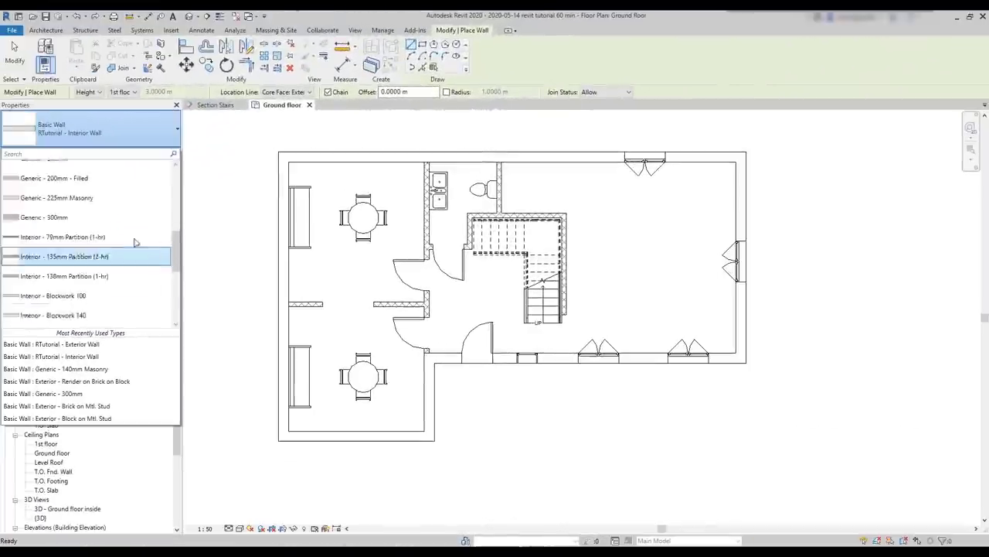
- Draw a horizontal wall segment of type CW 102-85-140p and change the visual style to show its layers in colour
scroll(133, 245, "up", 3)
scroll(133, 244, "up", 2)
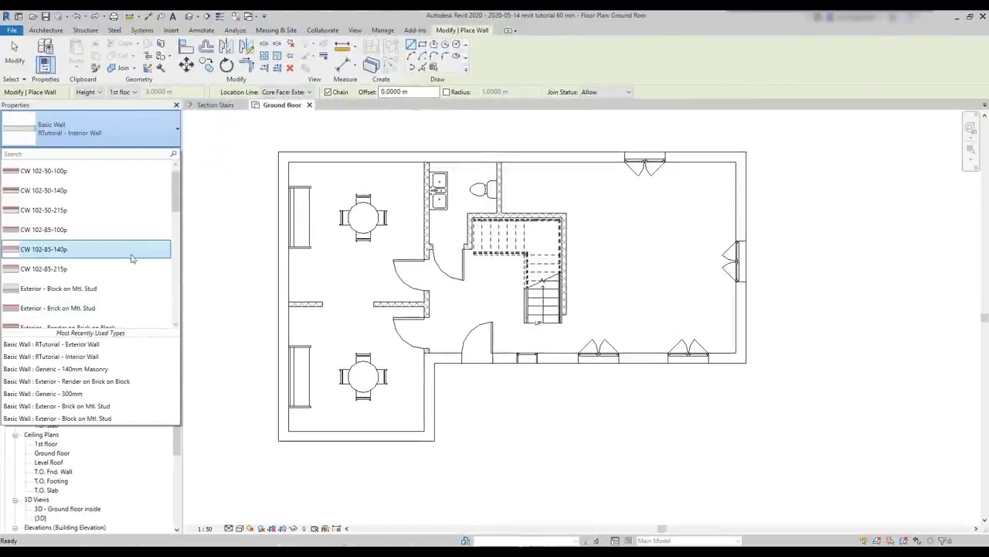
left_click(77, 249)
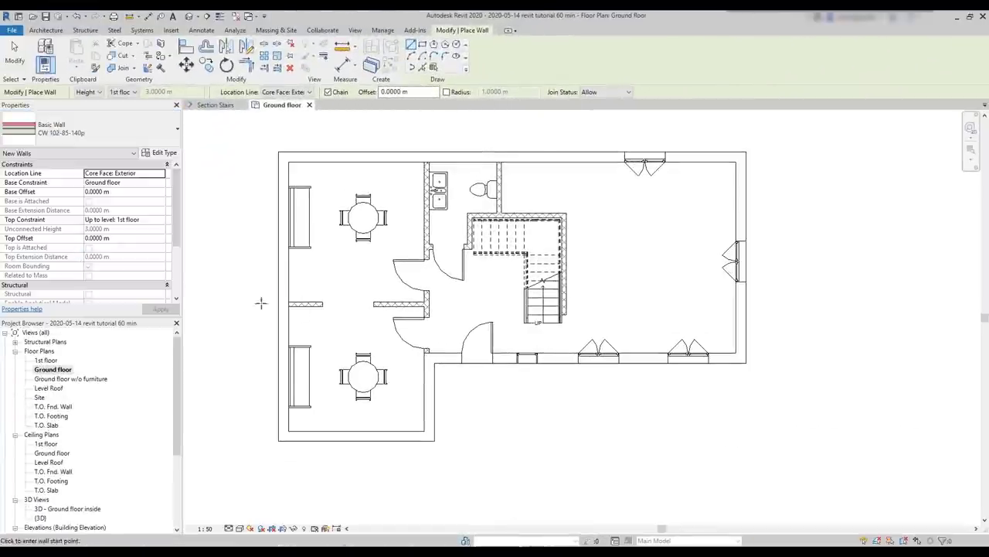
scroll(314, 236, "up", 6)
left_click(313, 249)
left_click(432, 249)
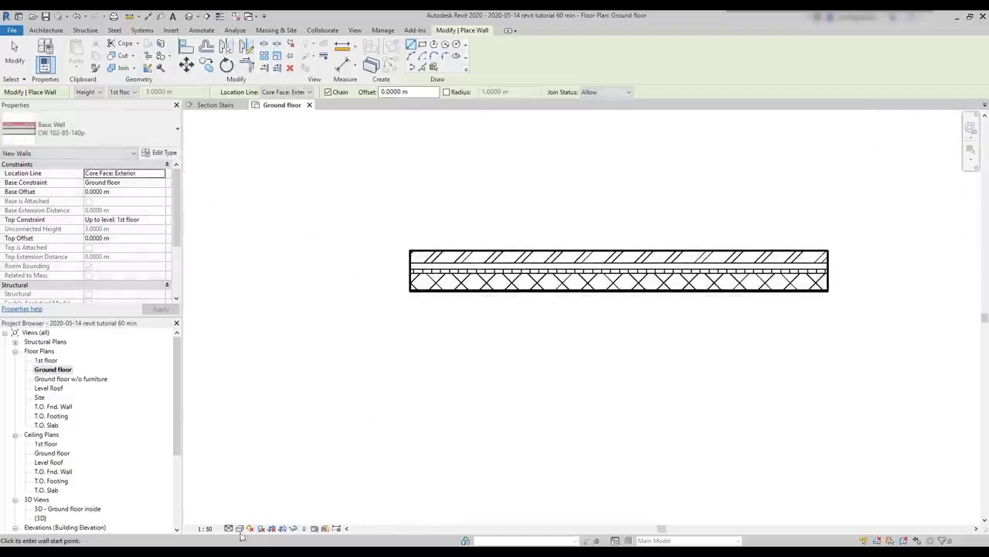
left_click(240, 528)
left_click(270, 496)
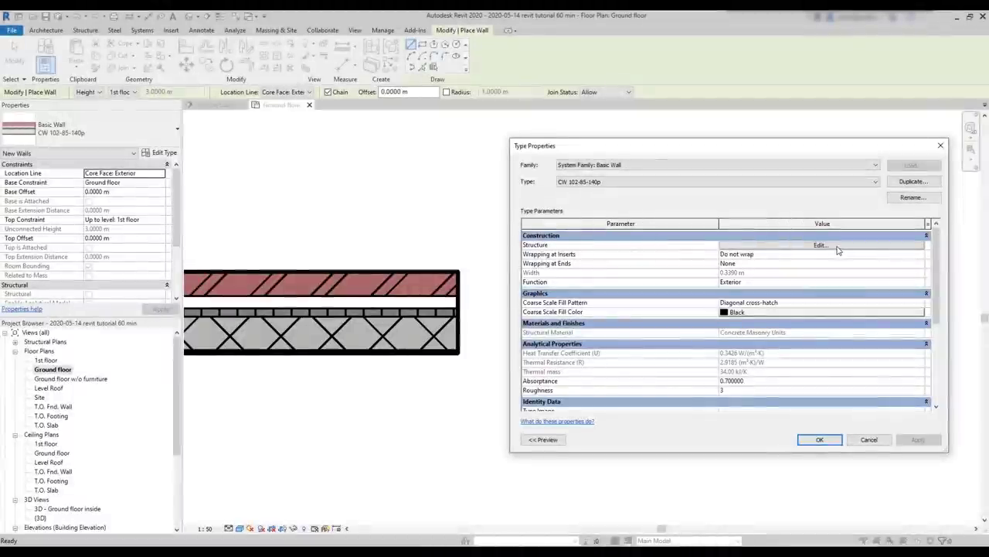
- Open the CW 102-85-140p layer structure and browse the available materials for its Concrete Masonry Units layer
left_click(820, 245)
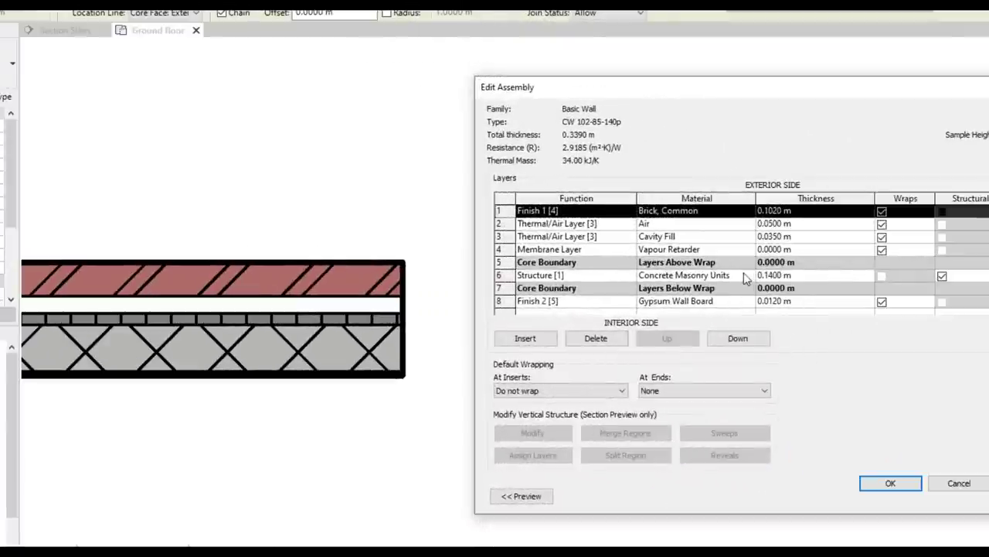
left_click(742, 276)
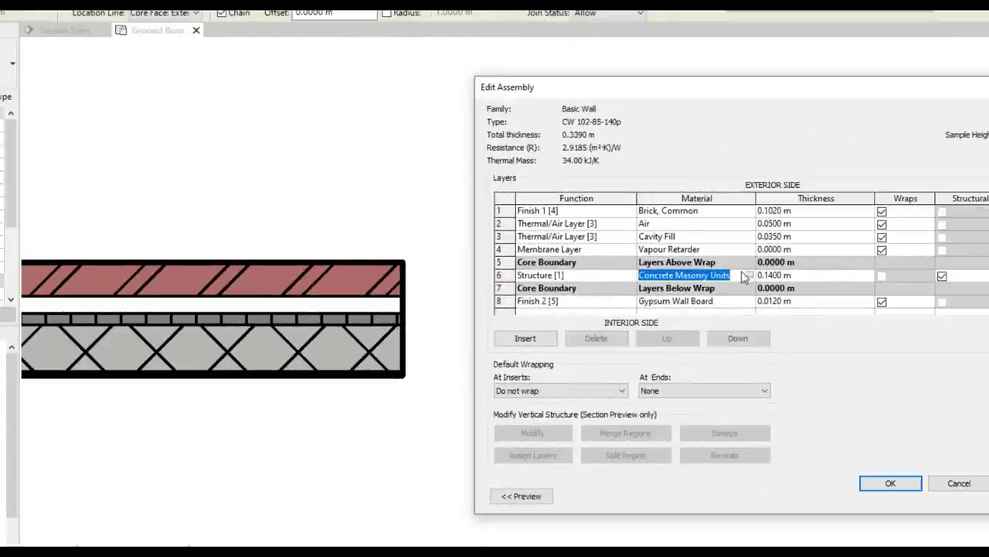
left_click(749, 276)
left_click(751, 276)
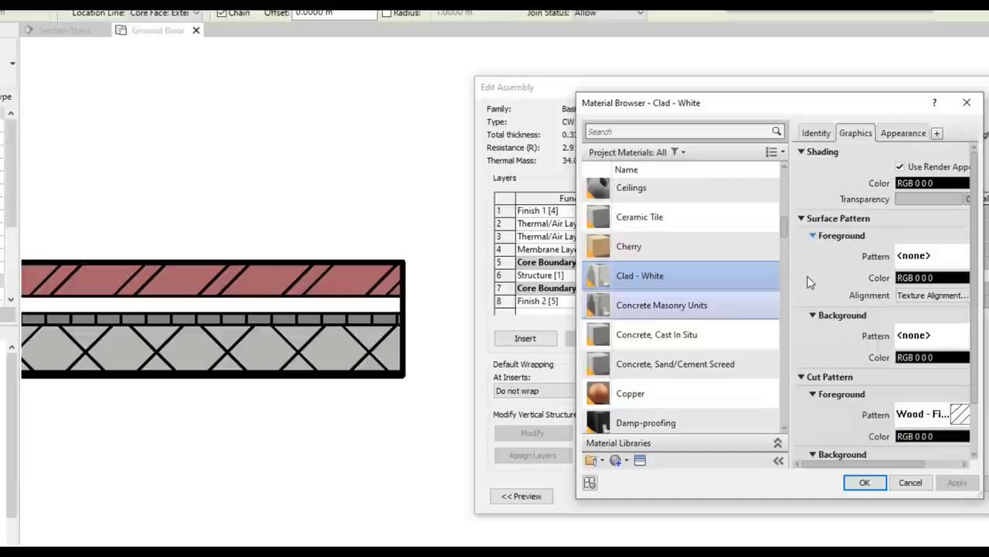
left_click_drag(782, 217, 785, 187)
left_click_drag(783, 174, 788, 242)
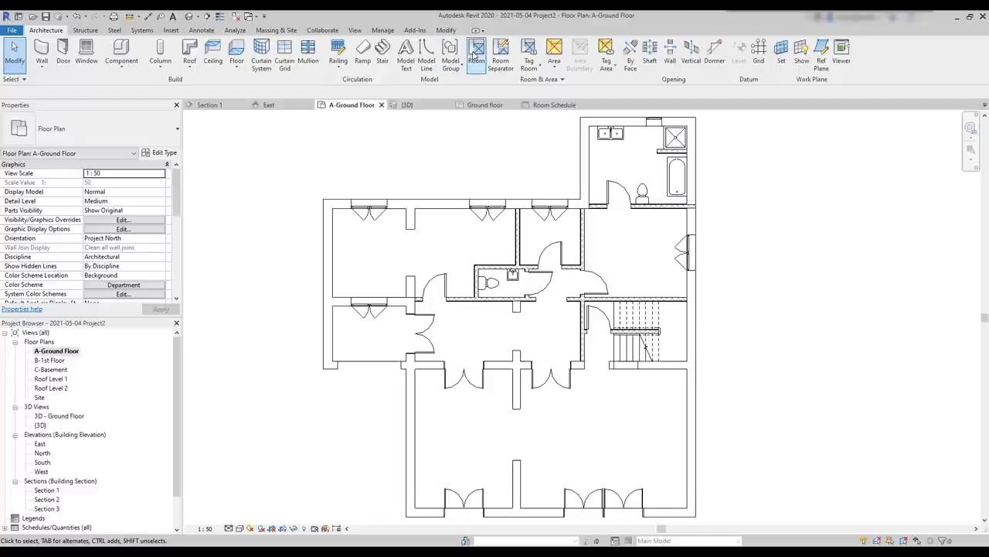
- Place a tagged room in the space between the bathroom and the staircase on the A-Ground Floor plan
left_click(476, 55)
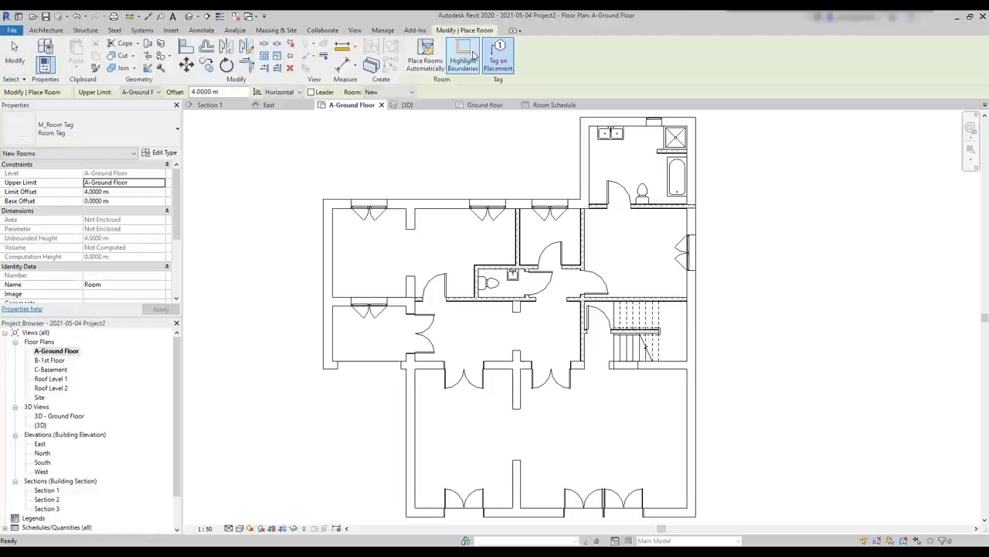
left_click(634, 253)
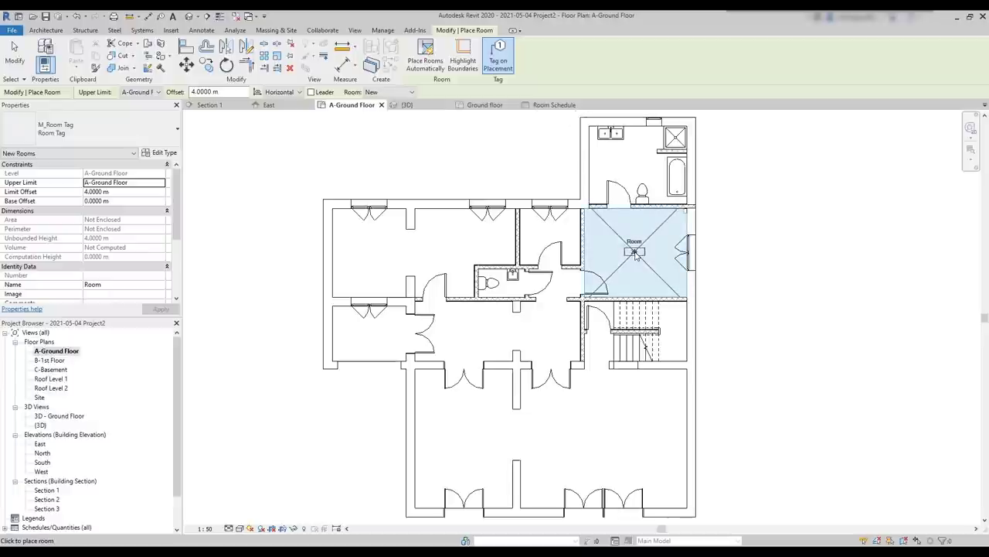
scroll(637, 247, "up", 4)
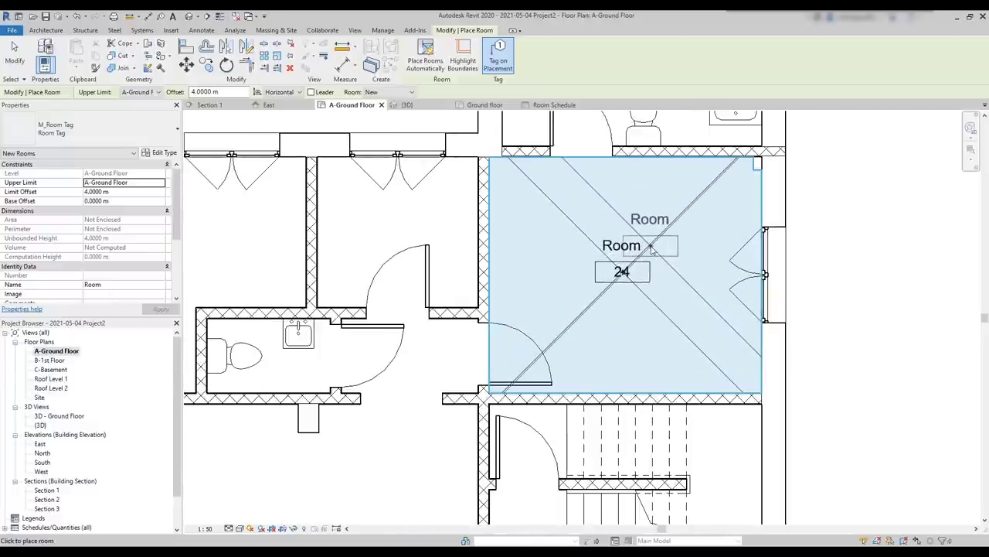
key("Escape")
key("Escape")
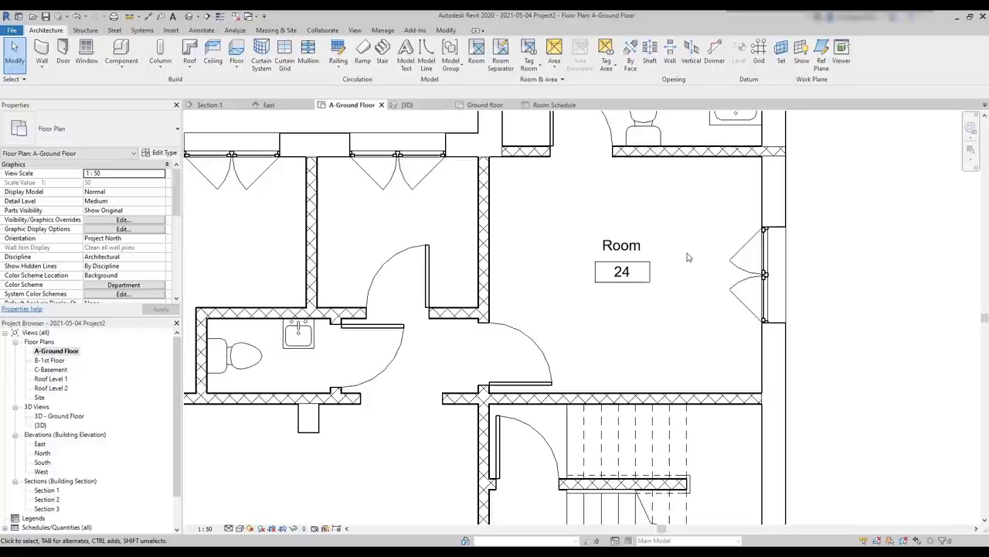
- Rename the new room as Bedroom through its tag
double_click(644, 252)
type("Bedroom")
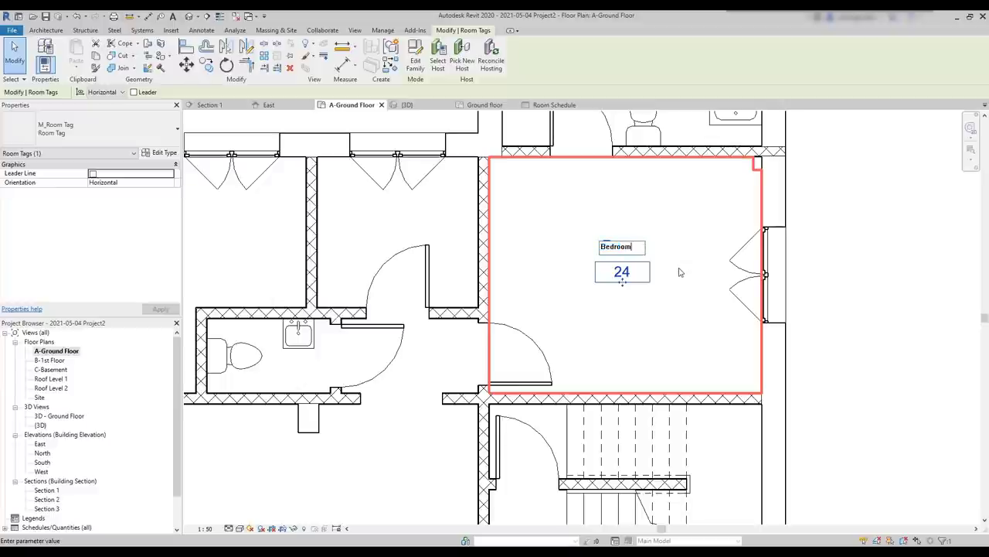
key("Return")
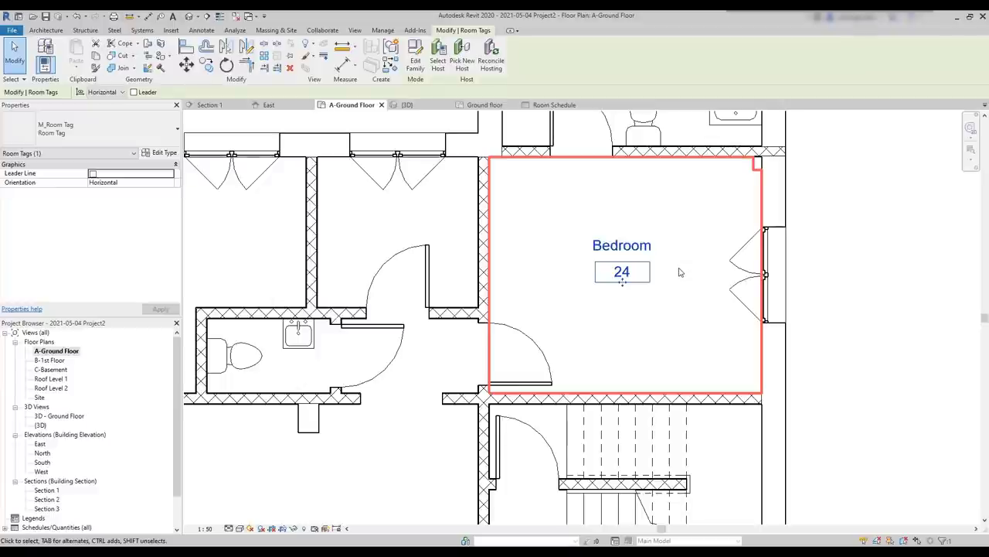
- Set the Bedroom's room number to 1 in its tag
left_click(630, 272)
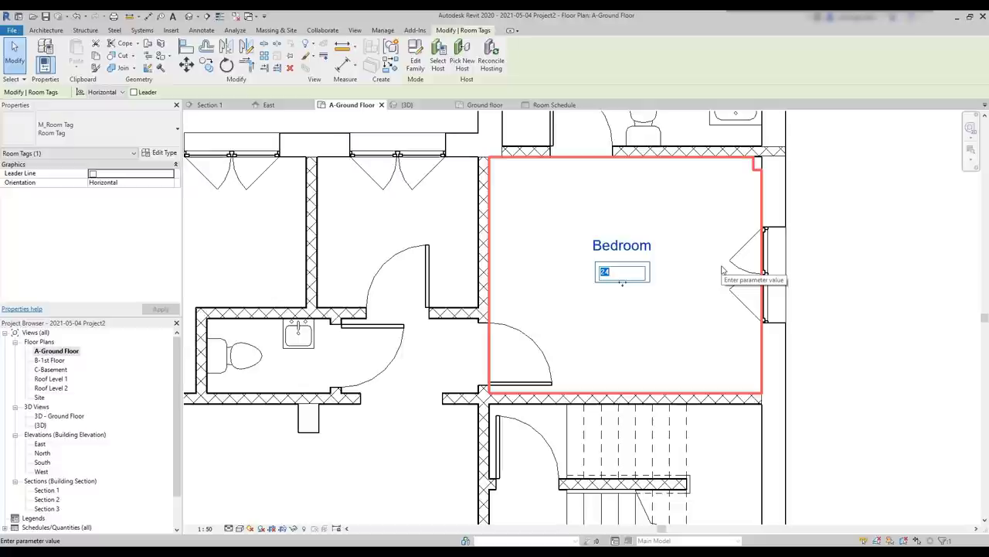
type("1")
key("Return")
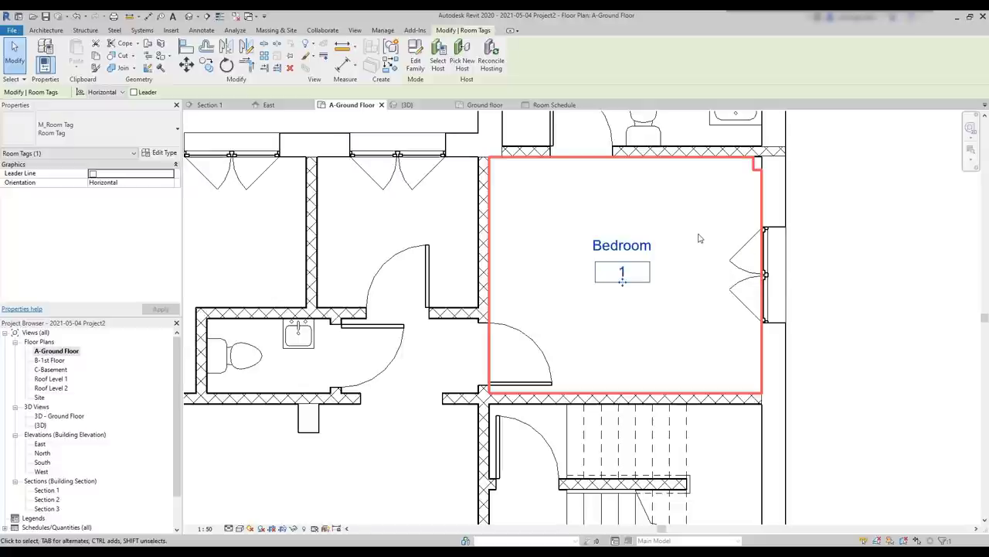
left_click(846, 253)
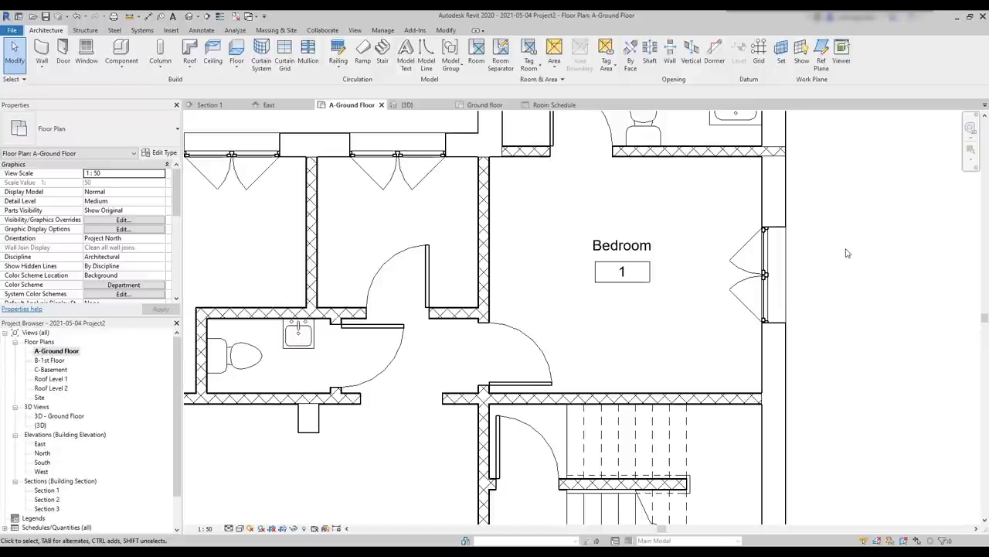
- Change the bedroom's room name to Bedroom 1 in its properties and apply it
scroll(850, 298, "down", 1)
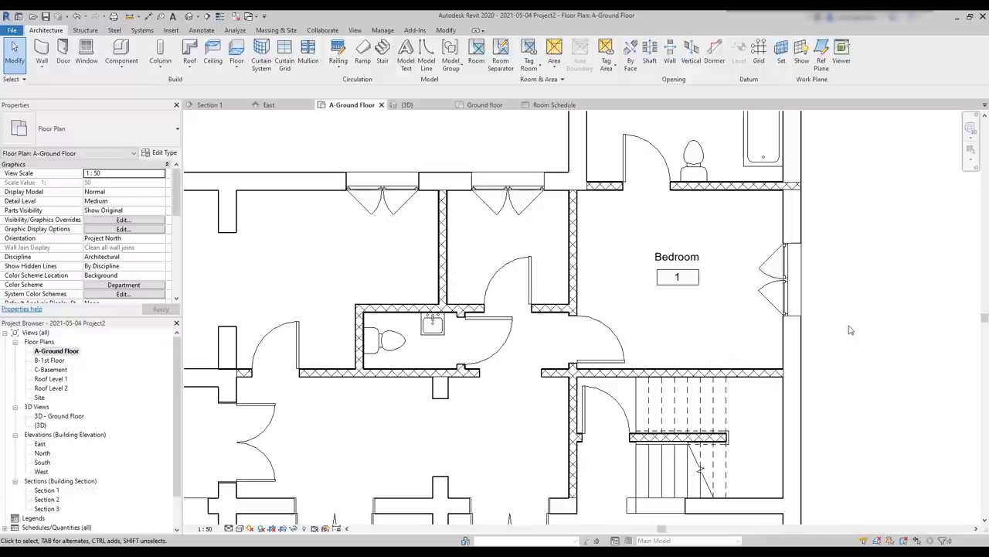
left_click(734, 224)
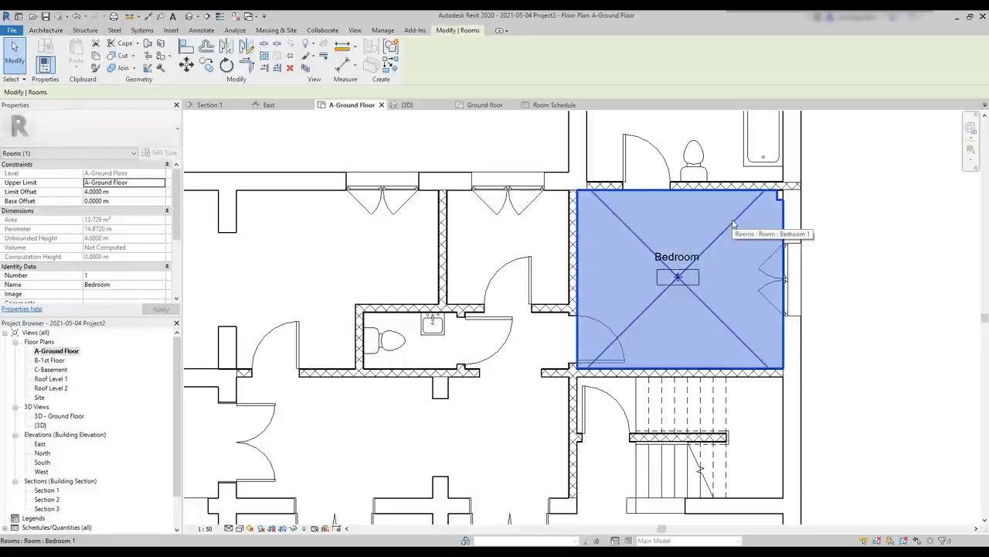
left_click_drag(176, 222, 181, 245)
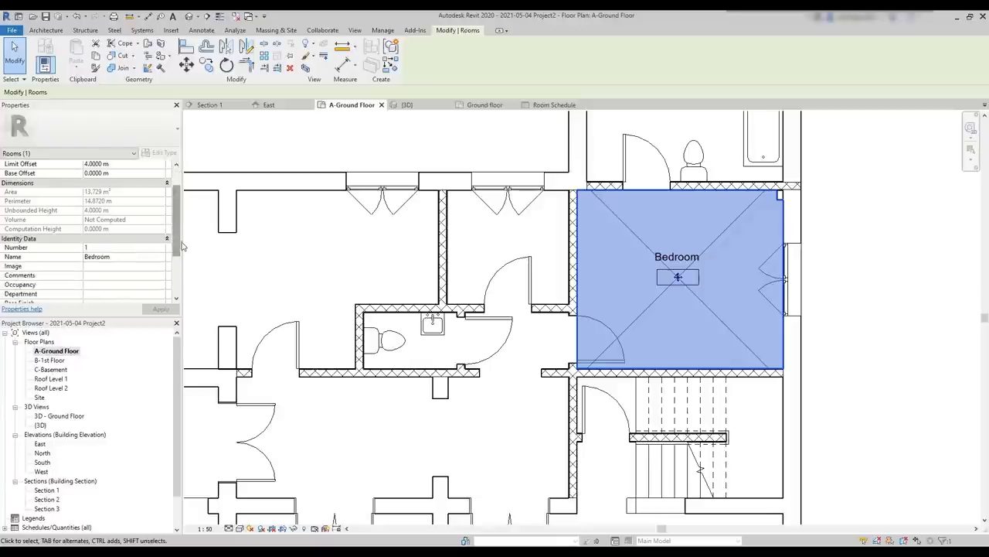
left_click(116, 258)
left_click(116, 257)
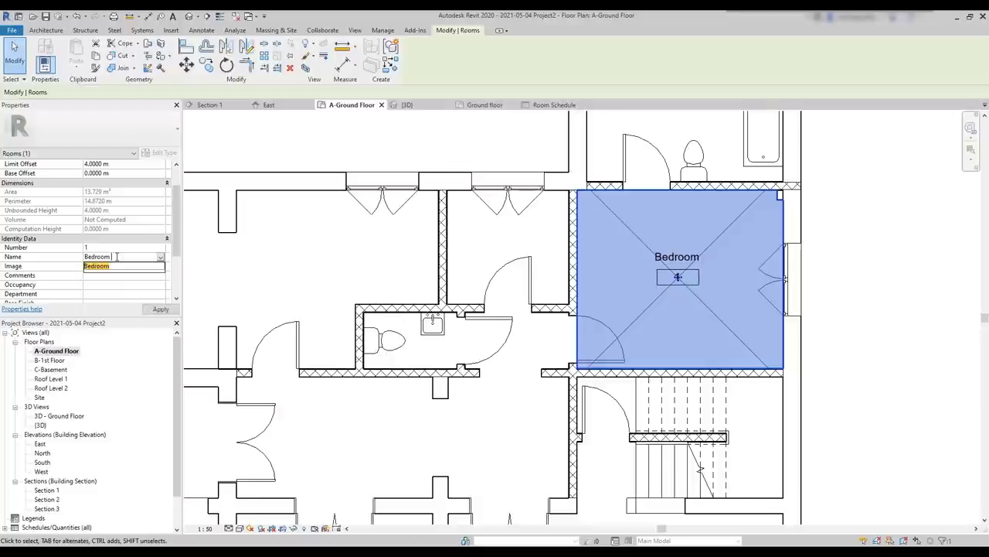
type("1")
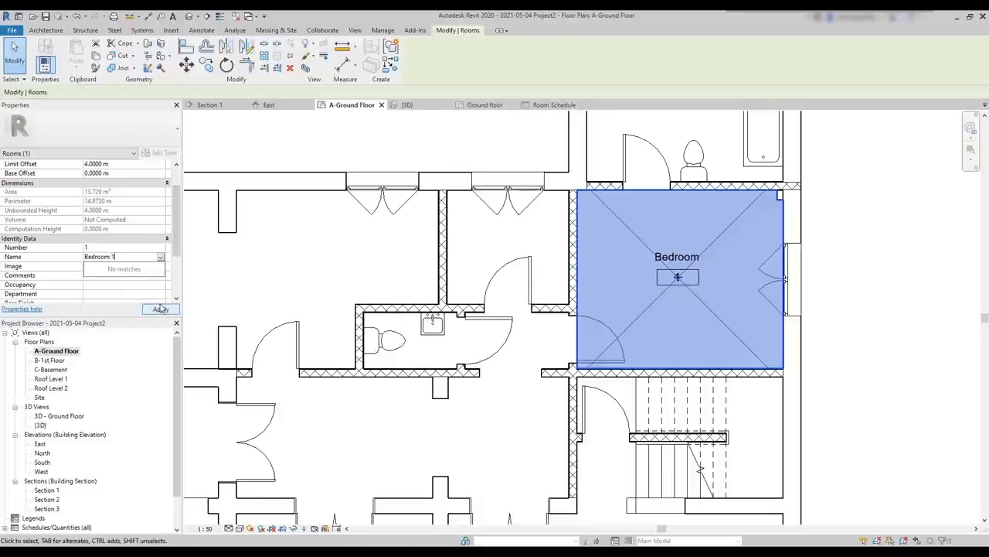
left_click(160, 309)
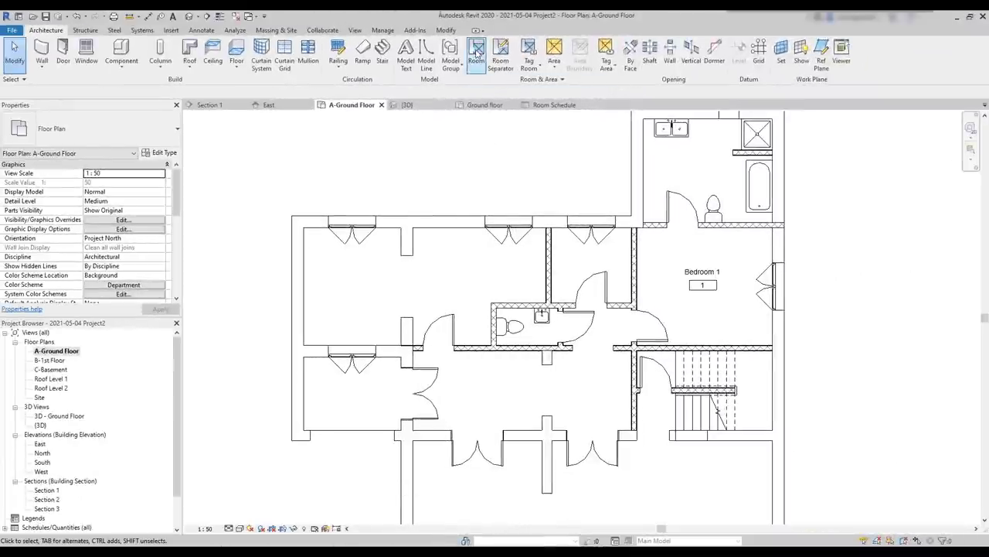
- Place tagged rooms in the bathroom, the small room beside Bedroom 1, the large kitchen space, the small WC and the hall
left_click(476, 54)
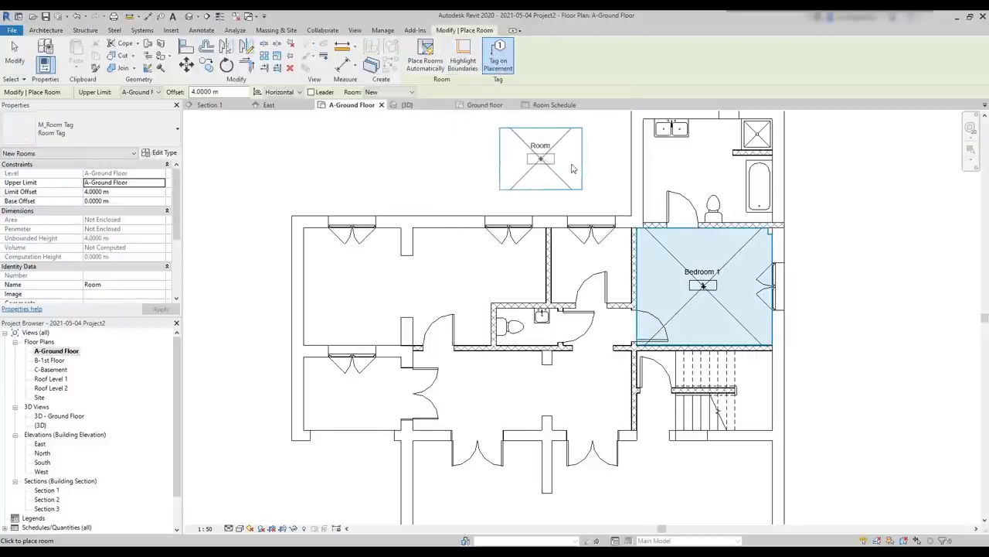
left_click(713, 176)
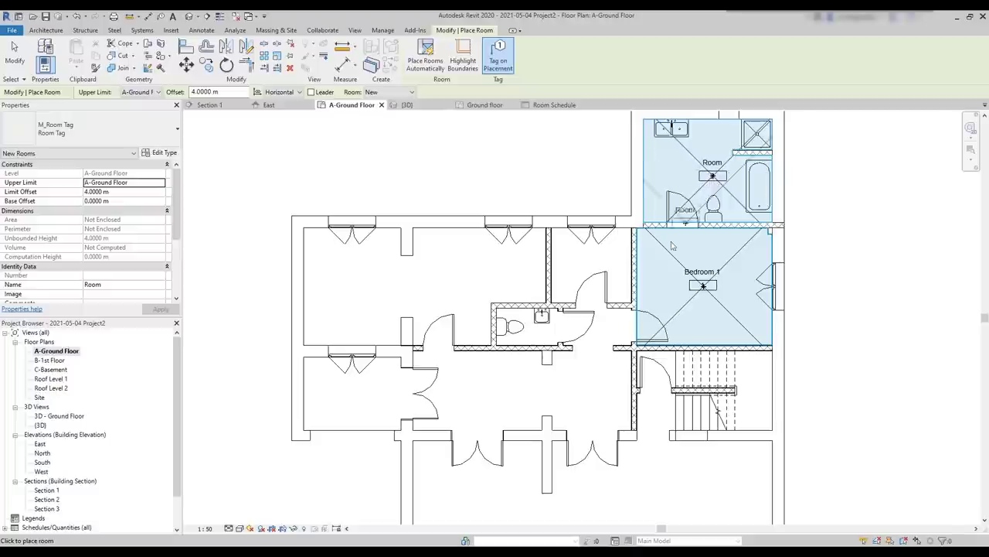
left_click(589, 269)
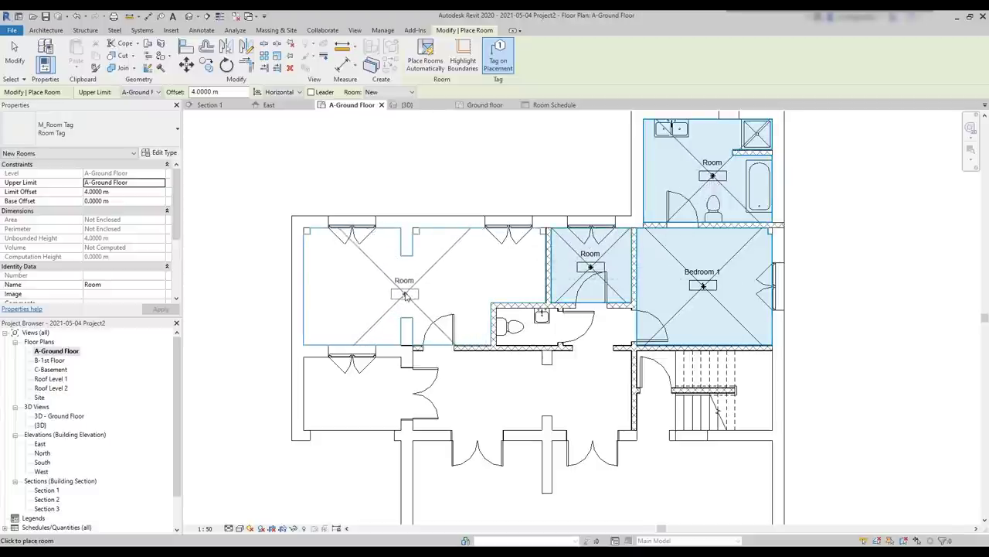
left_click(405, 295)
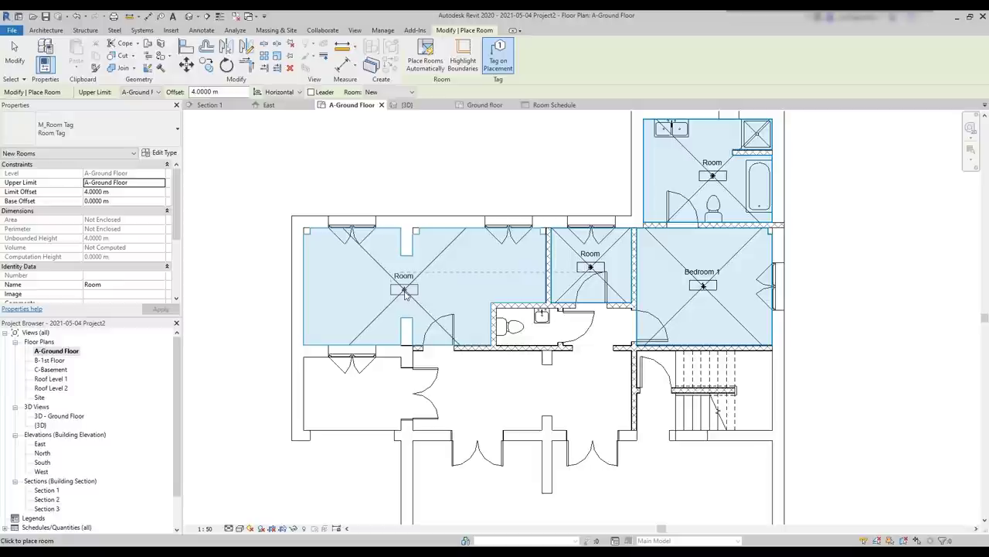
left_click(525, 330)
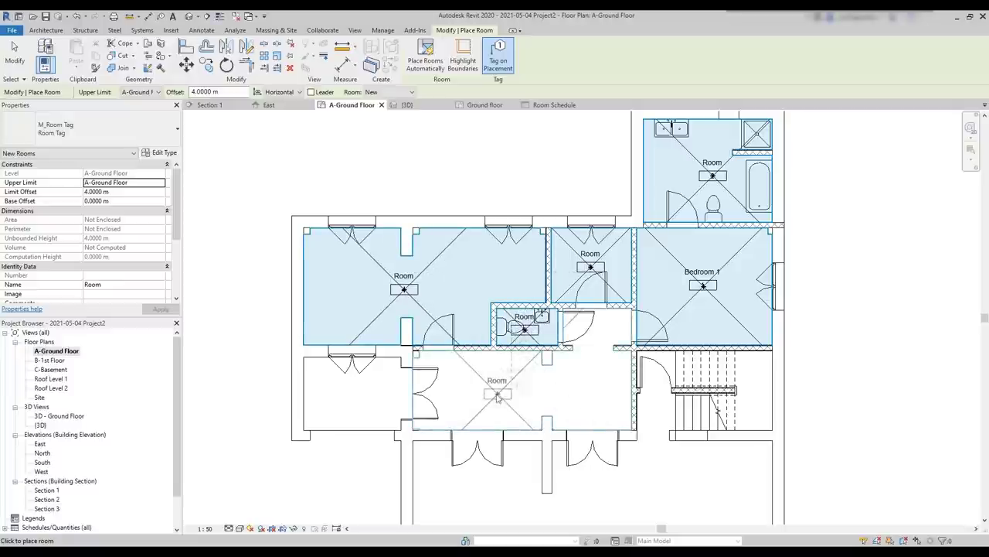
left_click(499, 396)
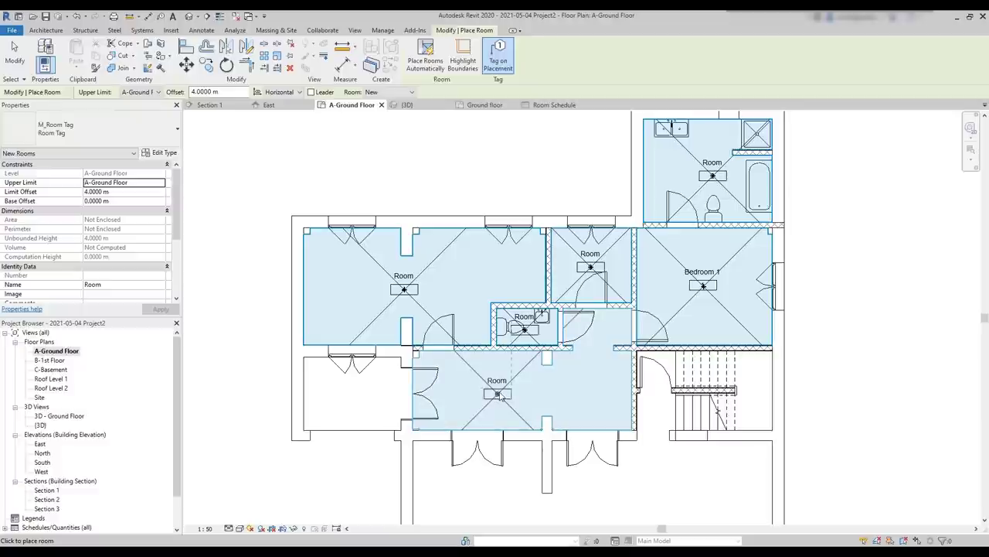
key("Escape")
key("Escape")
- Rename the small room beside Bedroom 1 as Laundry and the large room next to it as Kitchen through their tags
left_click(600, 256)
left_click(596, 254)
type("Laundry")
left_click(541, 259)
left_click(403, 276)
left_click(404, 273)
type("Kitchen")
- Rename the small toilet room as WC 2 and the central circulation room as Hall through their tags
left_click(524, 316)
left_click(524, 316)
type("WC 2")
left_click(497, 380)
left_click(497, 380)
type("Hall")
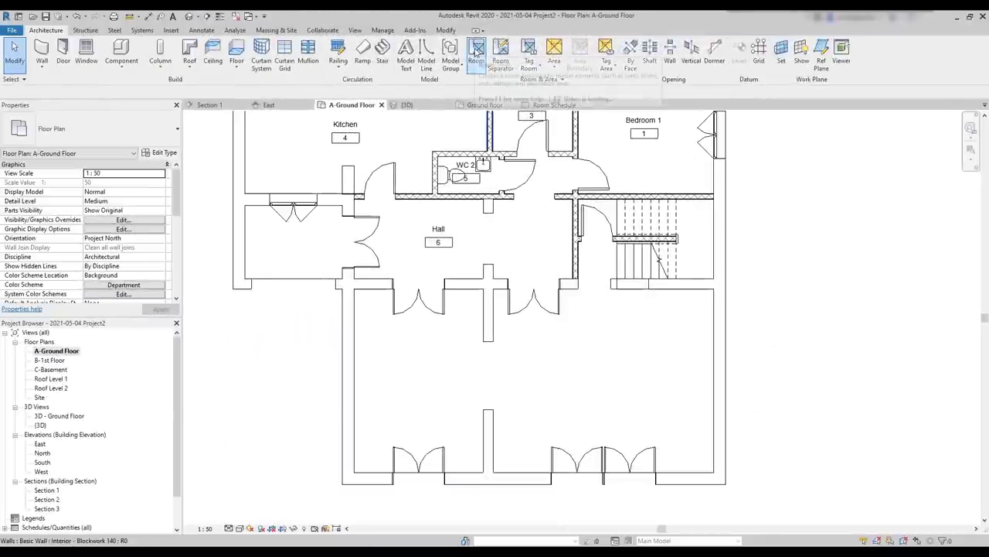
- Draw a room separation line across the wall opening between the two large rooms south of the Hall
left_click(477, 51)
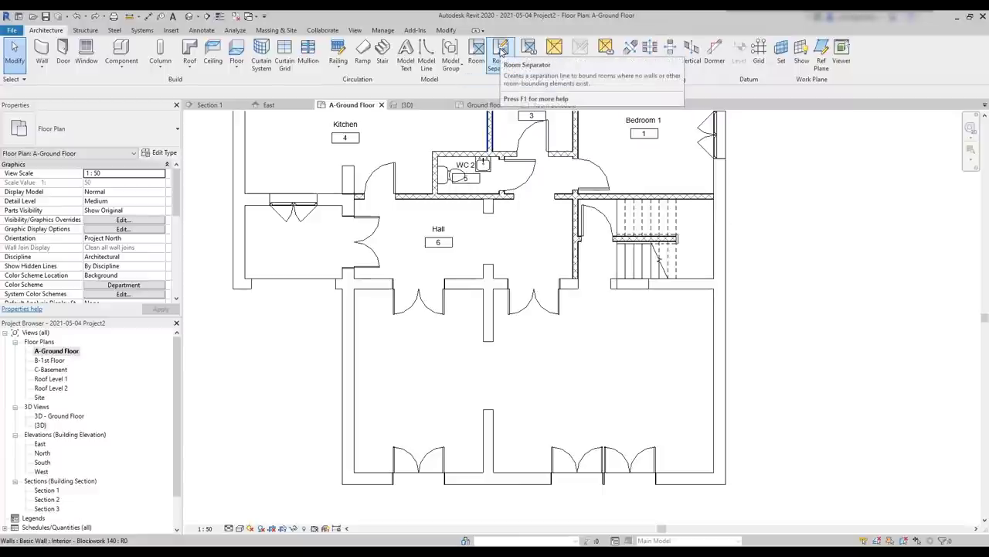
left_click(501, 51)
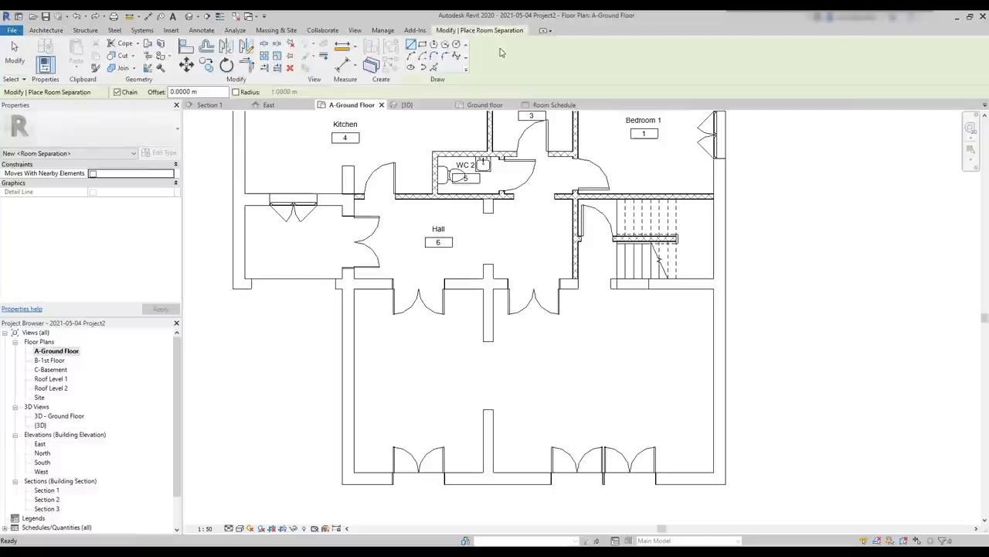
left_click(488, 410)
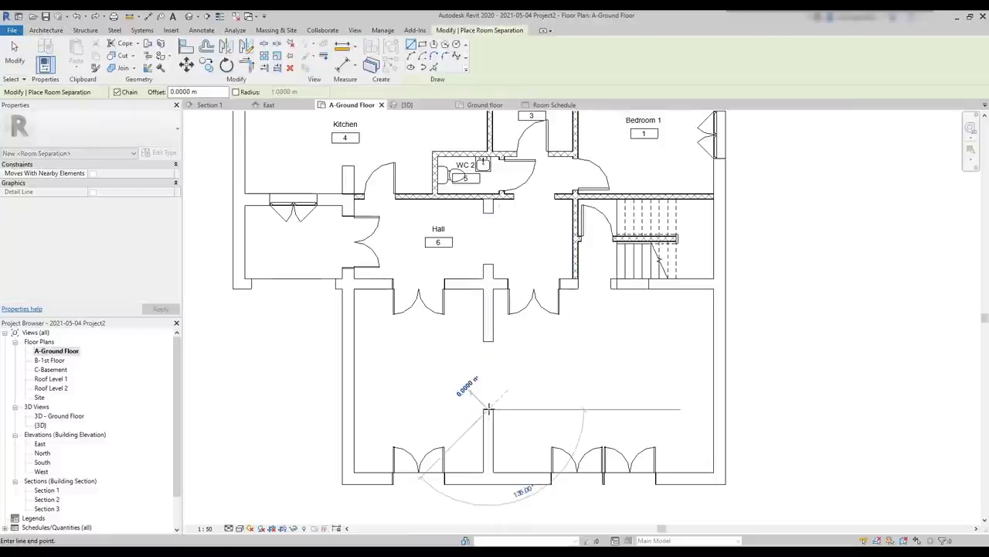
left_click(488, 341)
key("Escape")
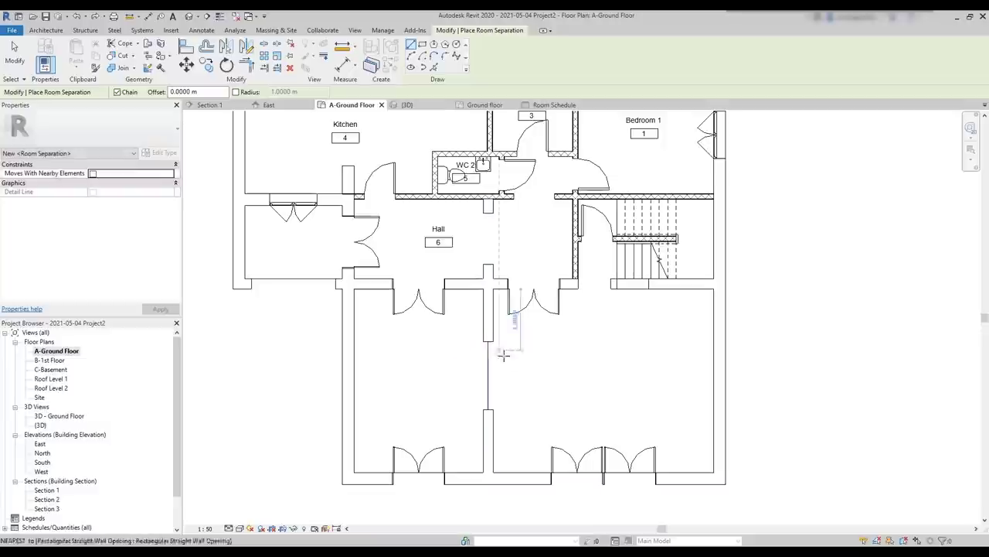
- Draw a room separation line across the opening between the staircase and the large room south of it
scroll(590, 309, "up", 2)
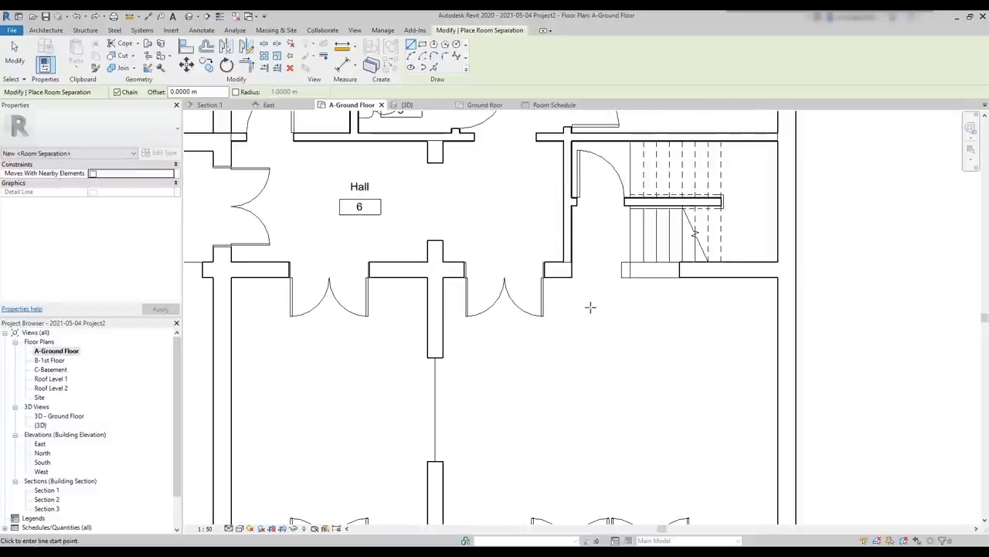
left_click(572, 270)
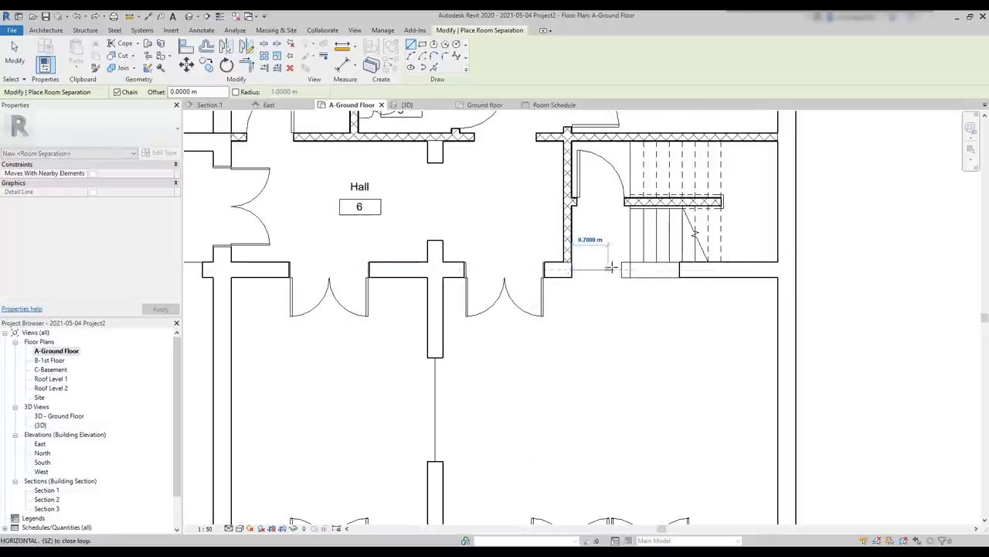
left_click(623, 270)
key("Escape")
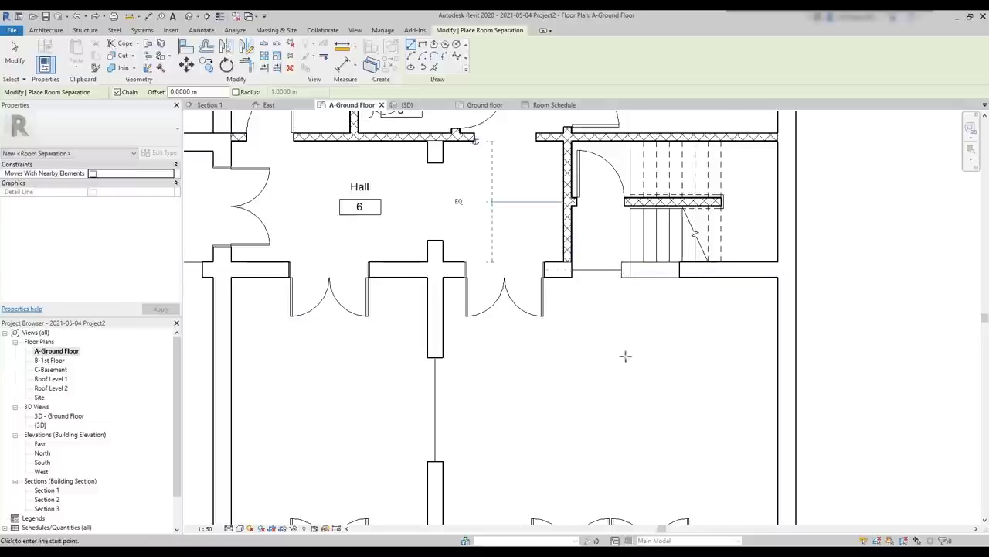
scroll(594, 366, "down", 2)
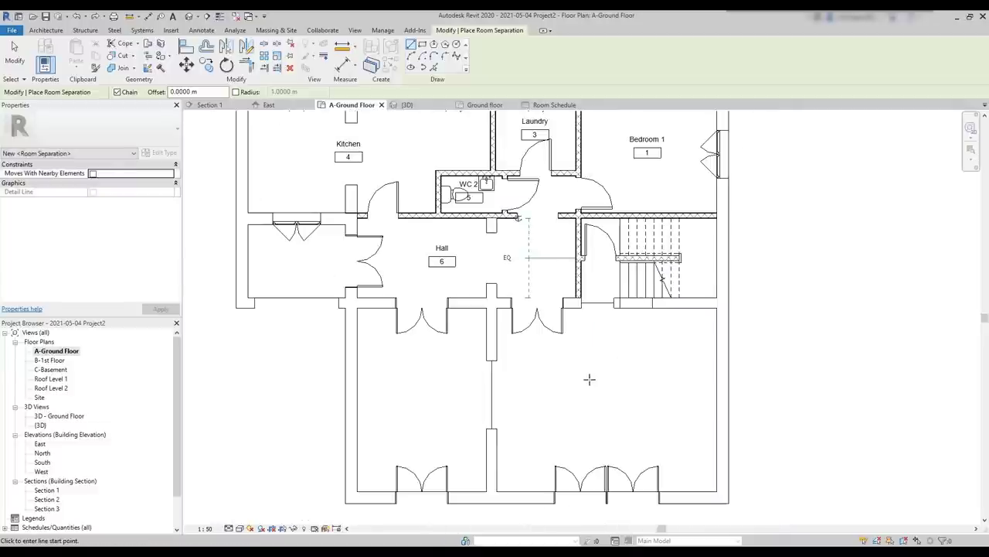
key("Escape")
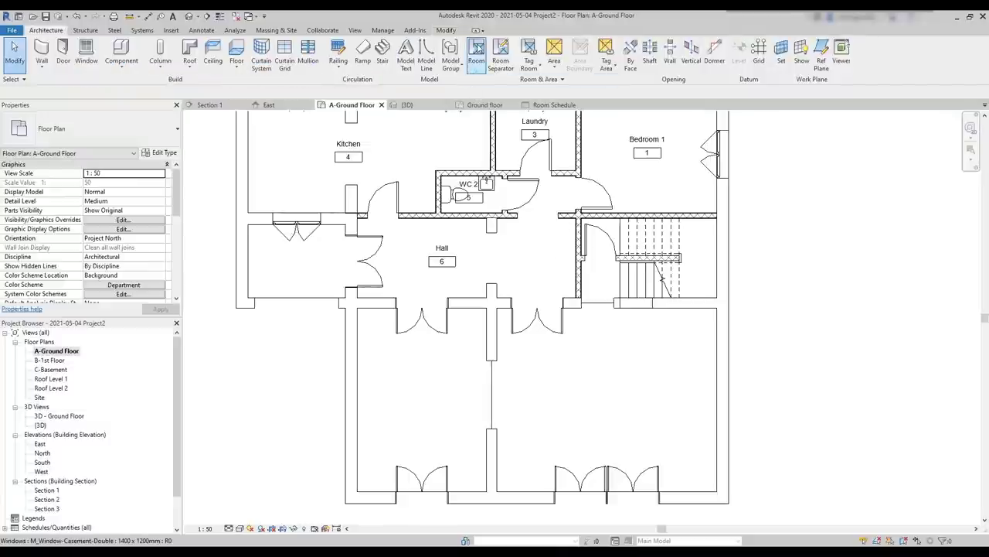
- Place tagged rooms in the two large southern spaces and the stairwell, naming them Living Room, Dinning and Stairs
left_click(476, 56)
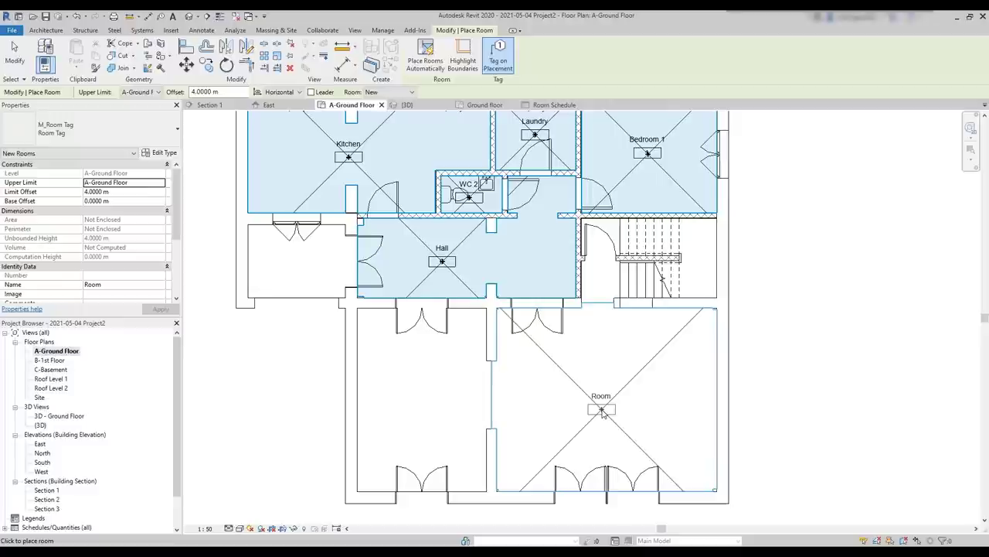
left_click(603, 412)
left_click(422, 404)
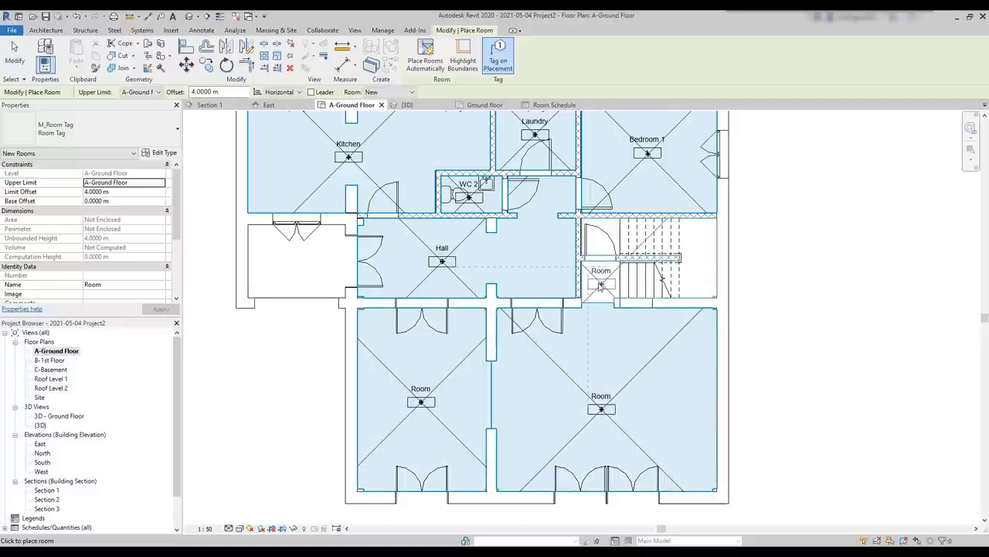
left_click(601, 285)
left_click(815, 327)
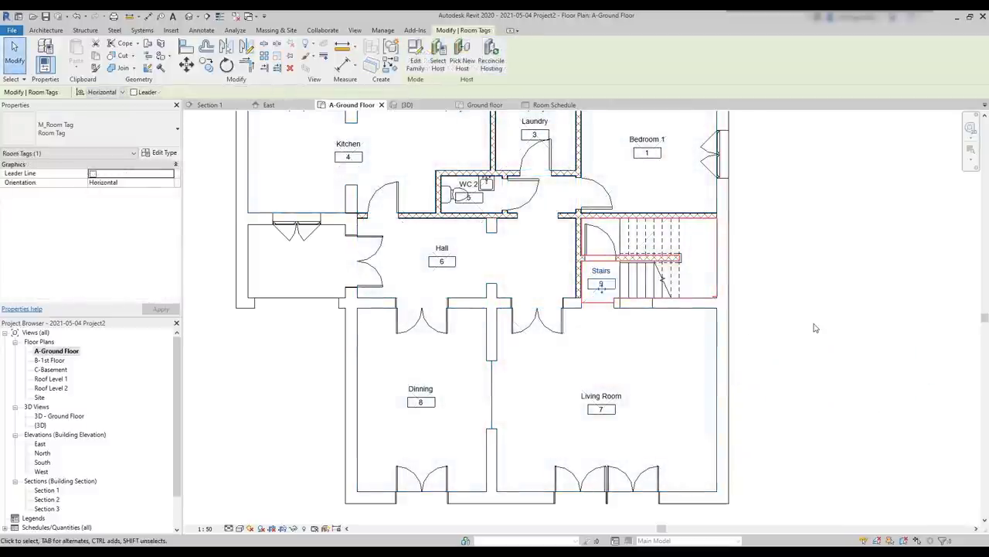
key("Escape")
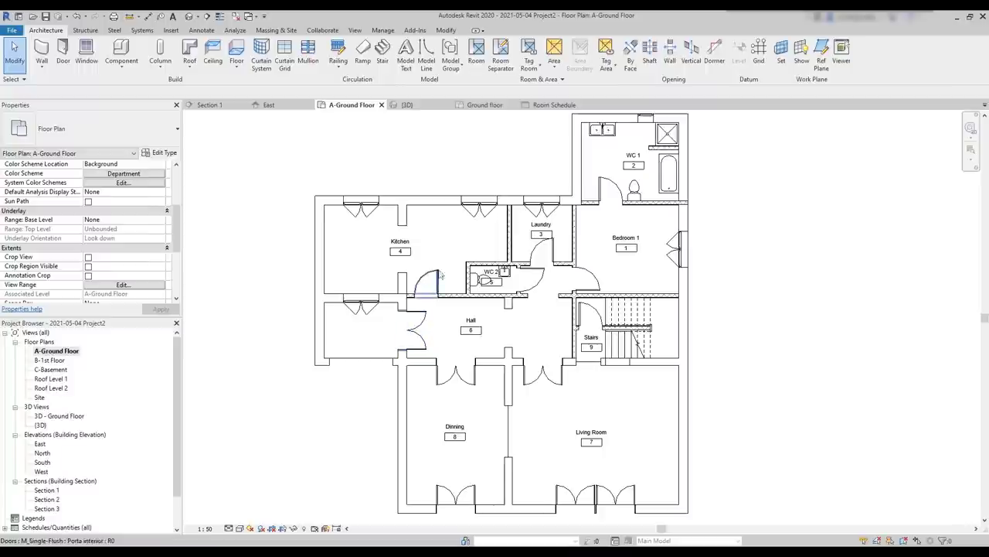
- Set the Kitchen room's comments to "Kitchen has a cooking area and dinning area"
left_click(424, 232)
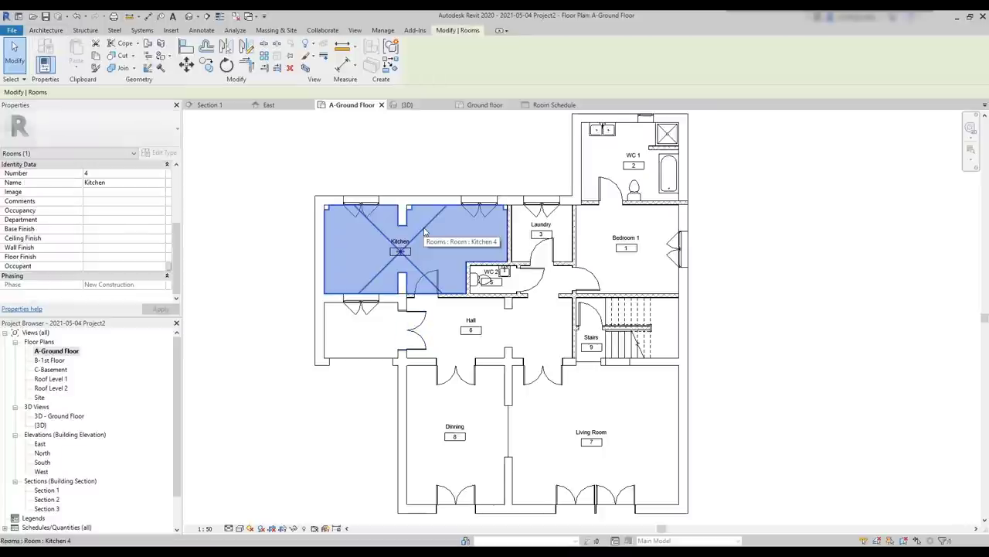
left_click(122, 201)
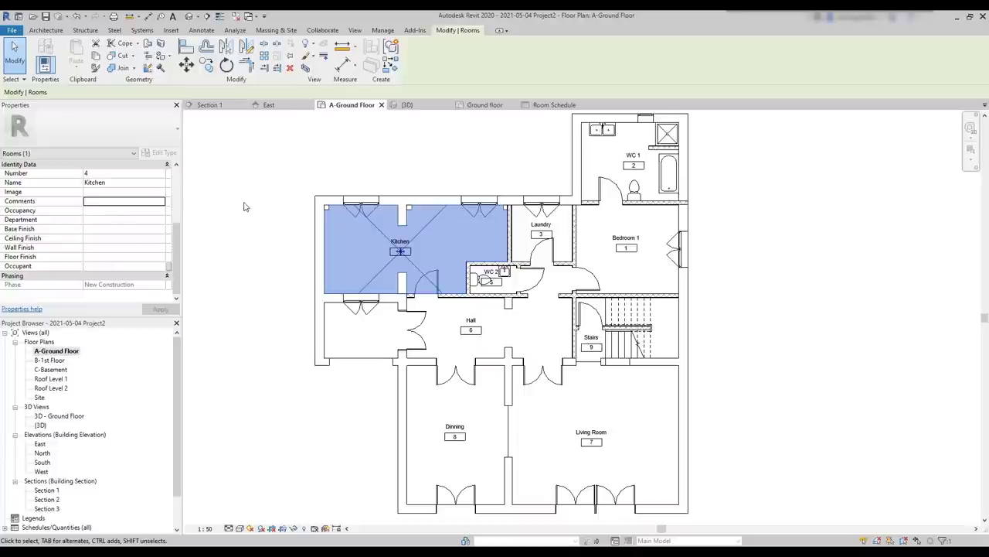
left_click(127, 201)
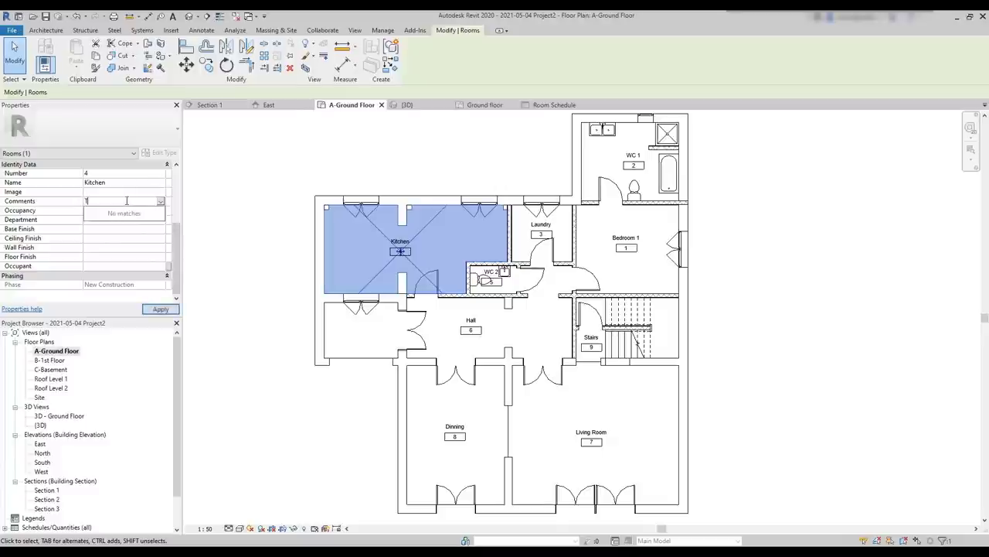
type("Kitchen")
type(" area and dinning area")
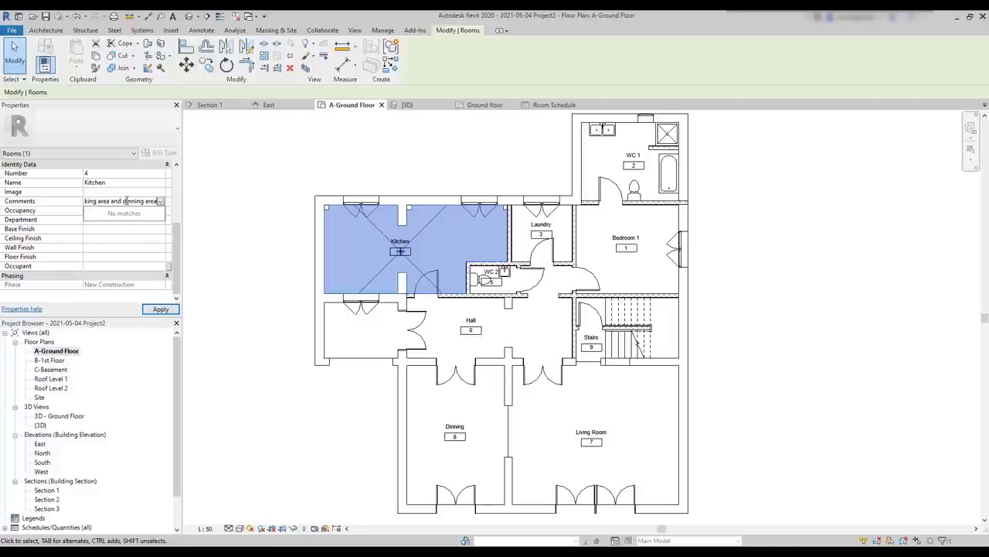
key("Return")
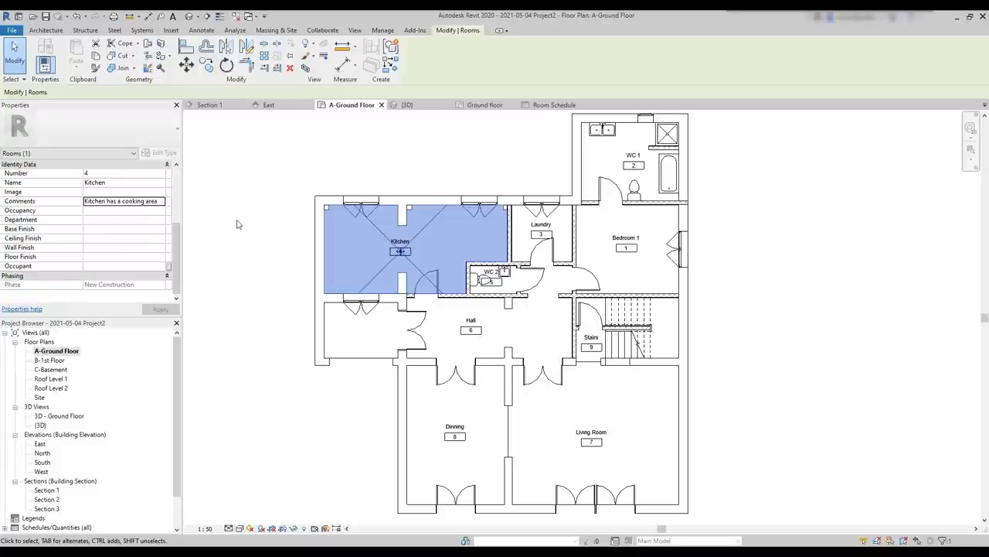
- Set the Kitchen room's department to "Common area"
left_click(107, 220)
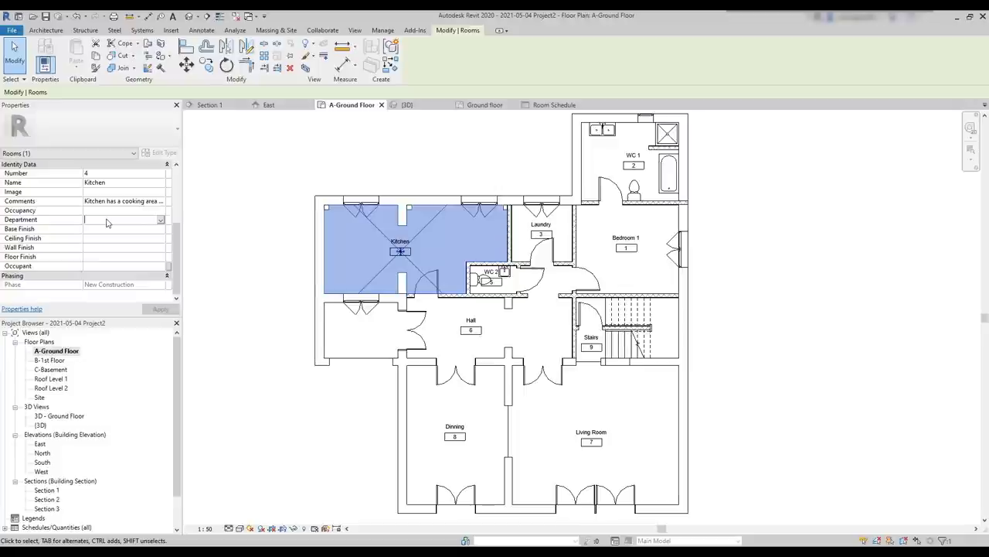
scroll(112, 255, "up", 3)
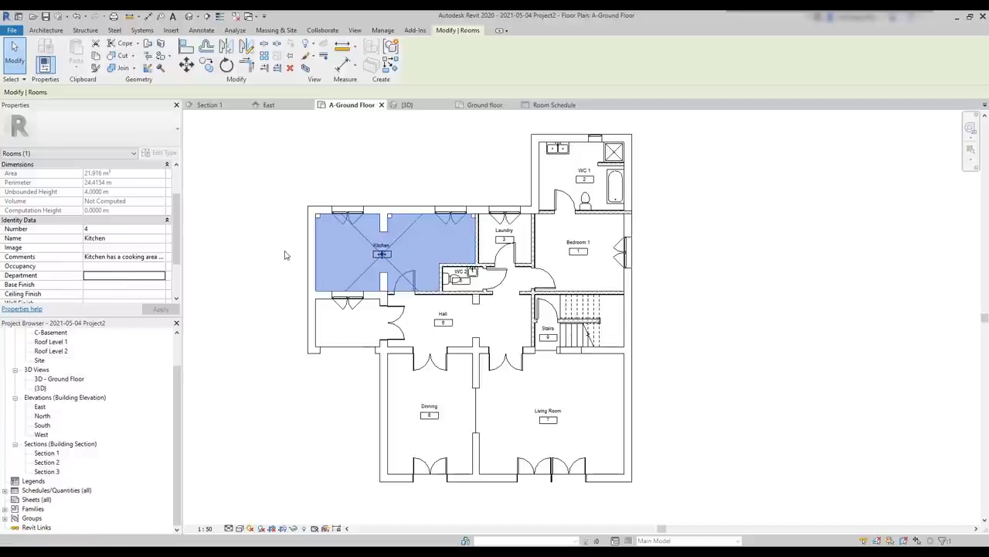
left_click(96, 276)
type("C")
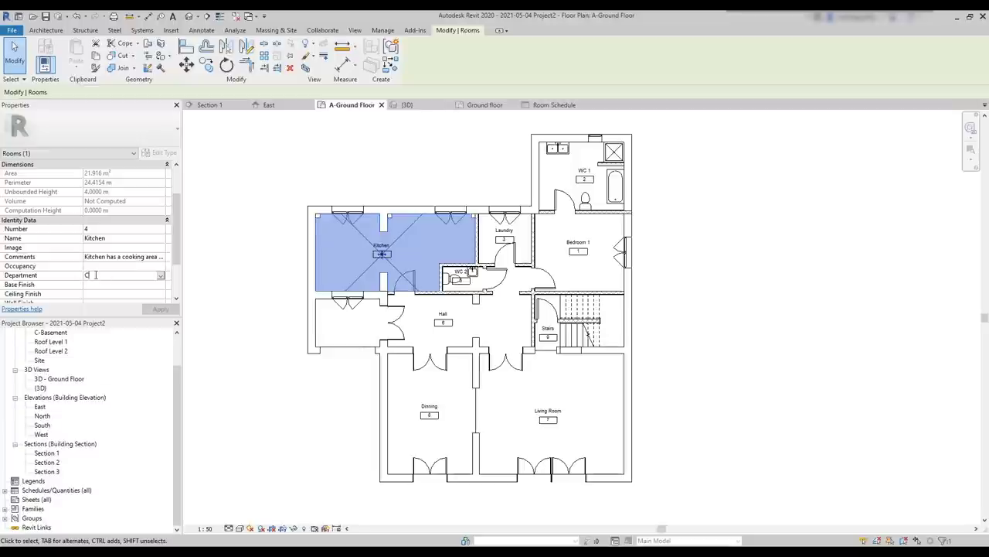
type("ommon area")
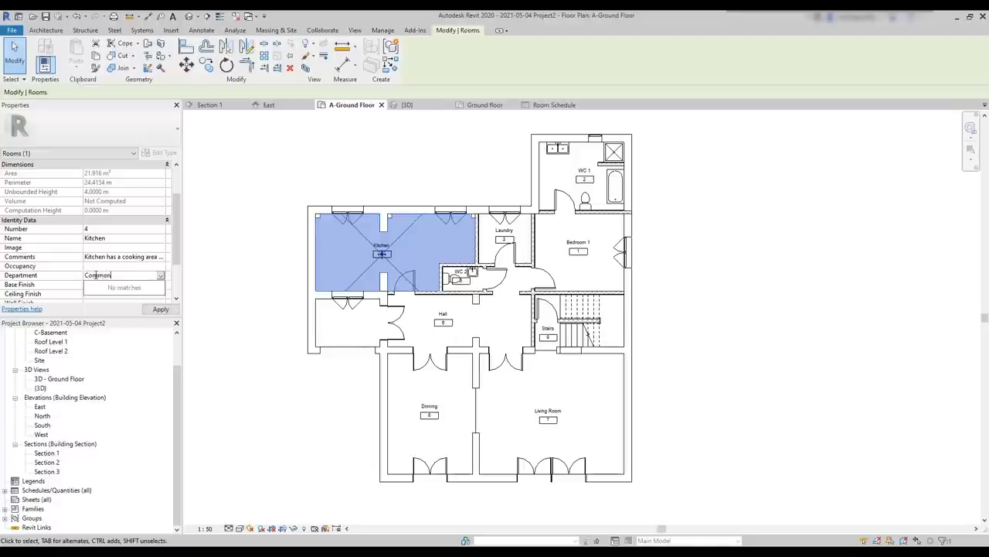
left_click(173, 310)
left_click(174, 309)
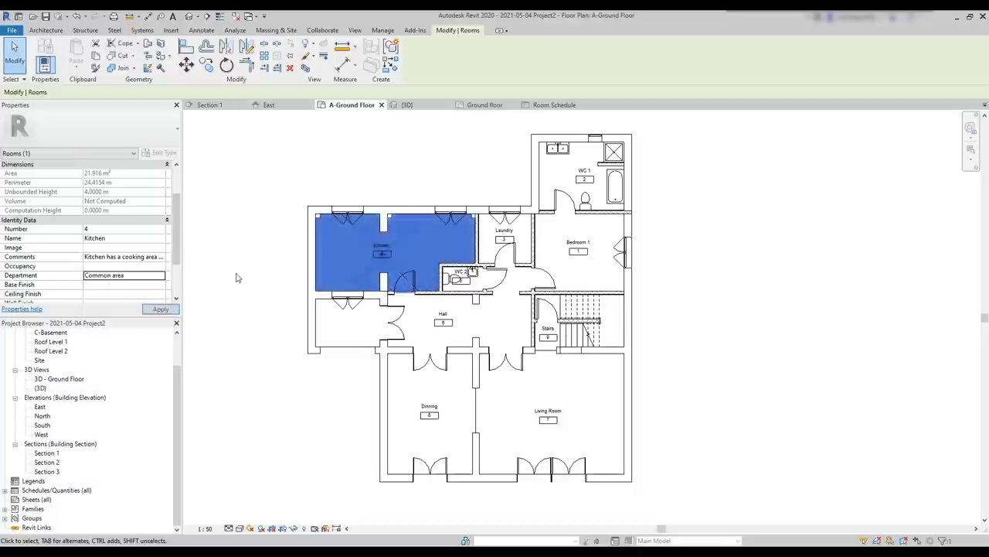
left_click(696, 386)
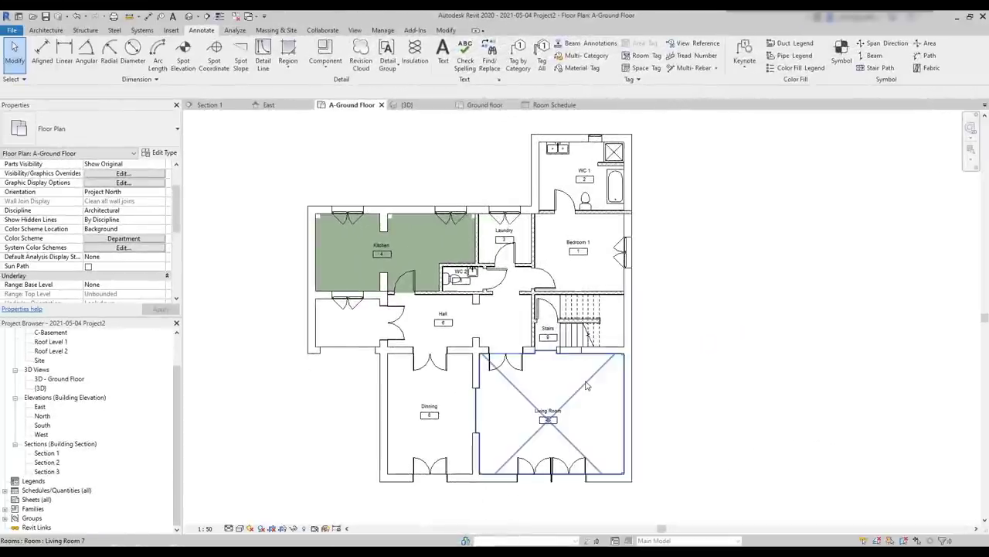
- Assign the existing "Common area" department to the Living Room and Dinning rooms together
left_click(586, 385)
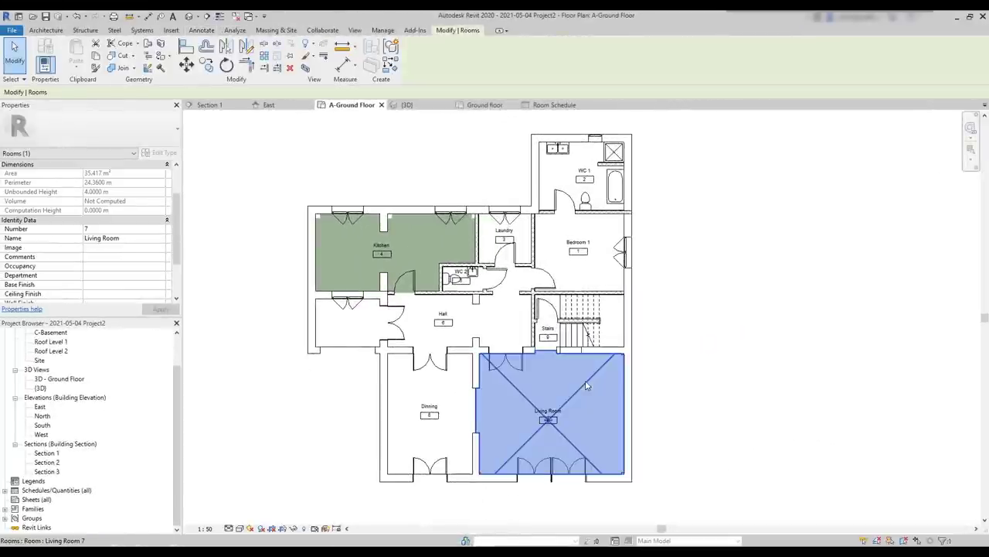
left_click(459, 386, "ctrl")
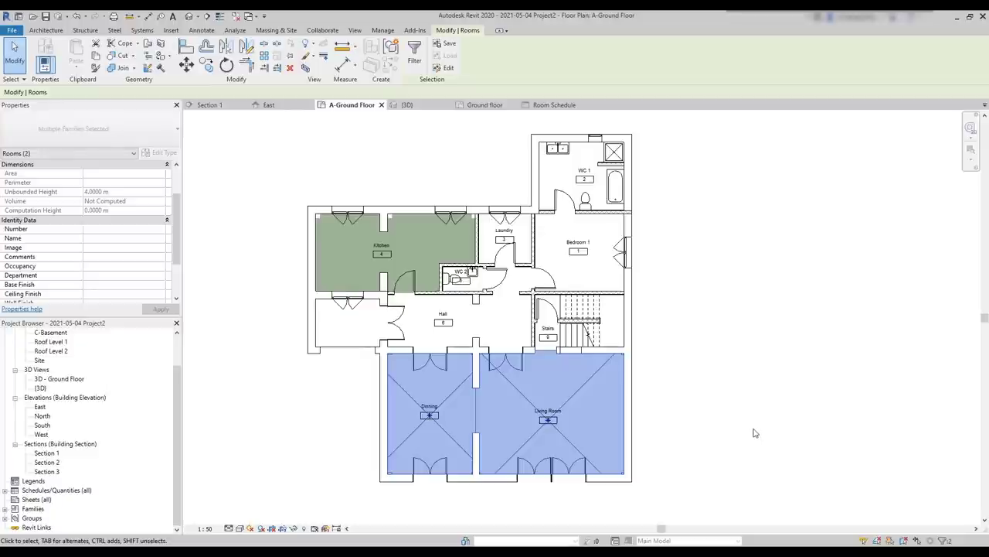
left_click(155, 276)
left_click(159, 276)
left_click(158, 284)
left_click(159, 308)
left_click(506, 213)
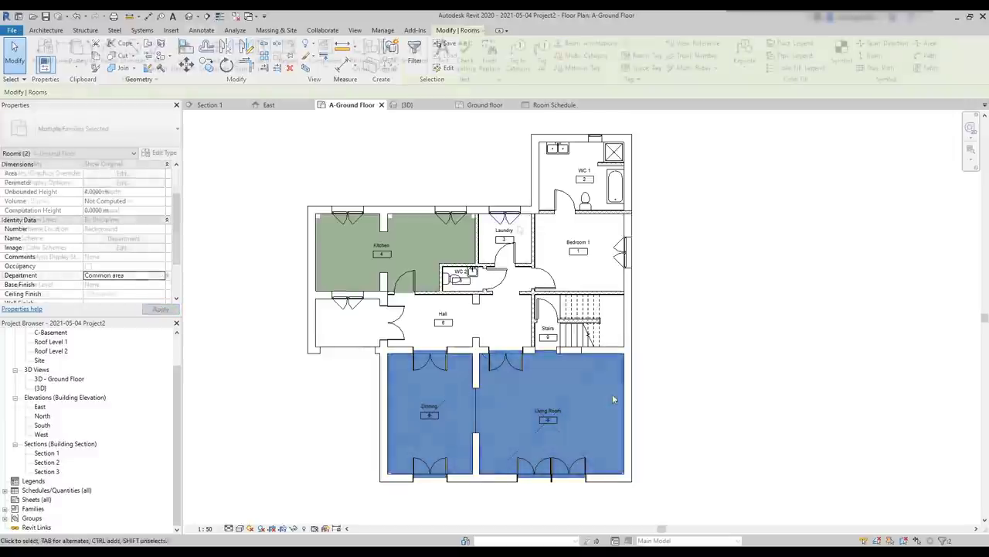
- Assign the "Common area" department to the Laundry room
left_click(520, 229)
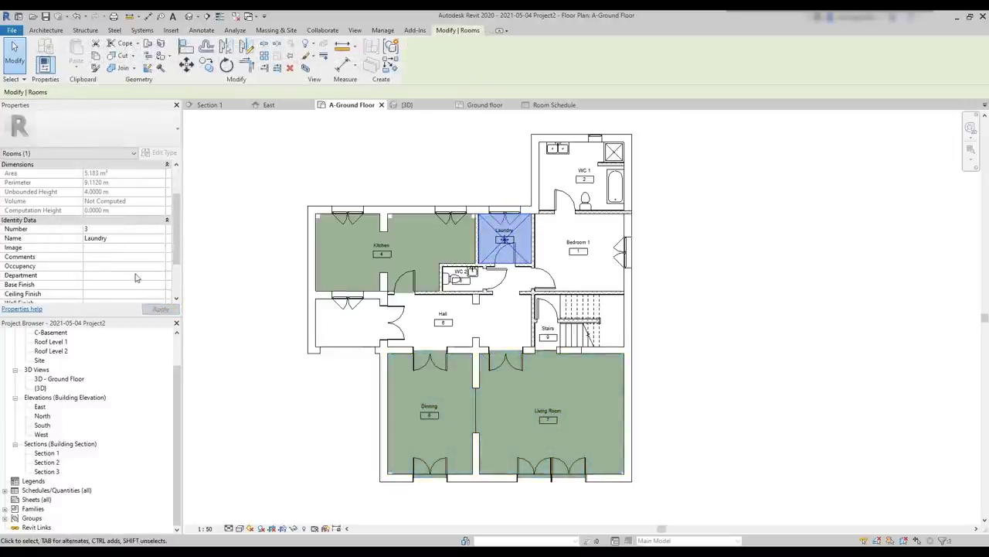
left_click(144, 276)
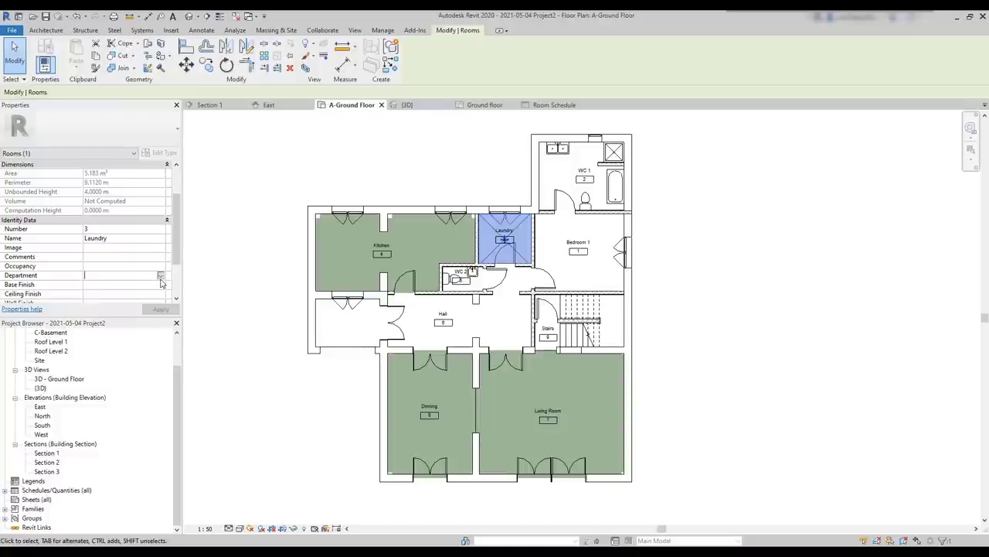
left_click(160, 275)
left_click(151, 289)
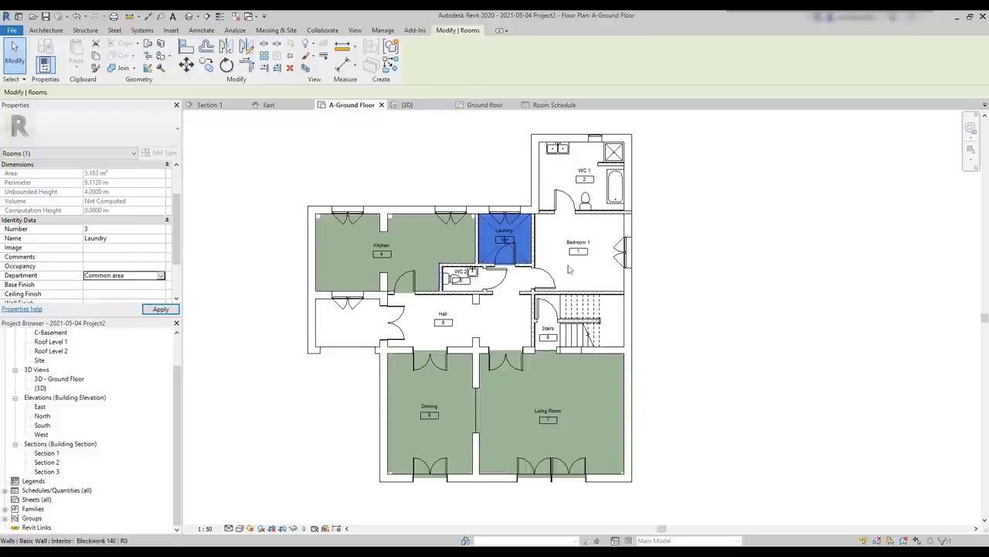
- Set the department of the Bedroom 1 room to "Bedrooms"
left_click(595, 271)
left_click(103, 277)
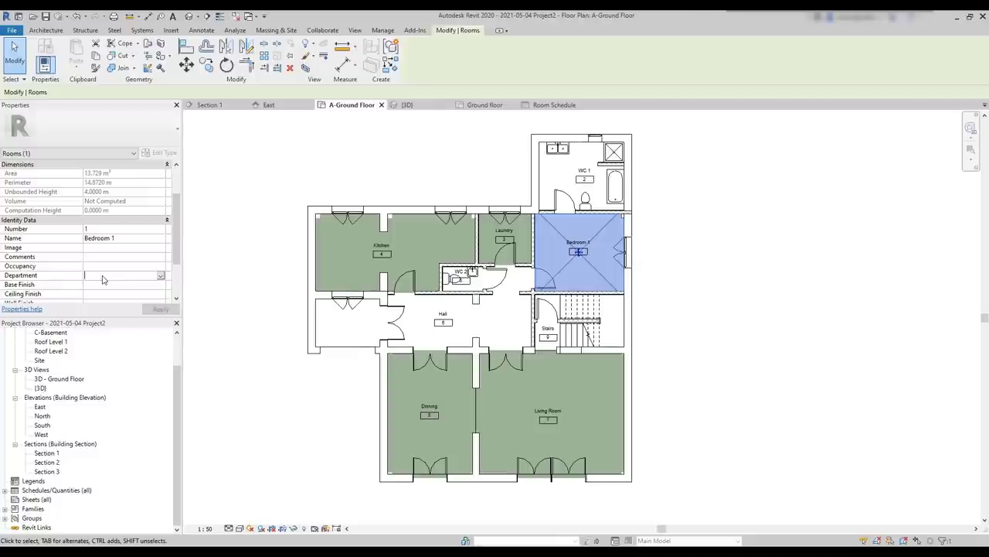
type("Bedrooms")
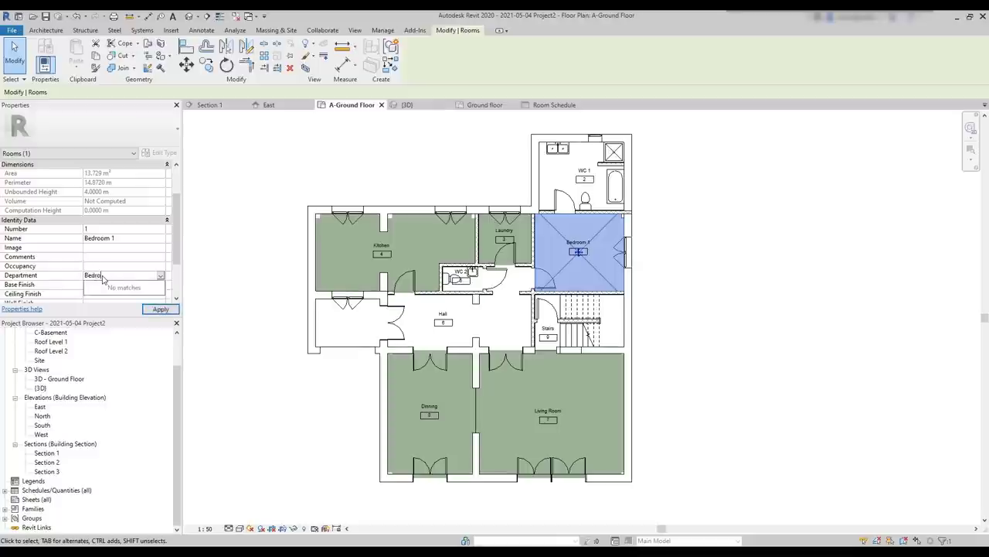
key("Return")
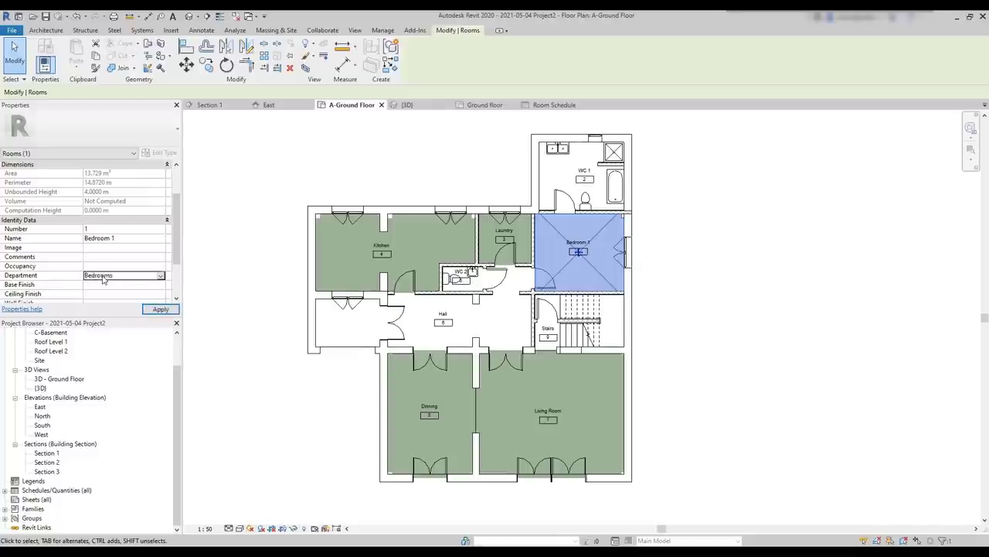
left_click(705, 199)
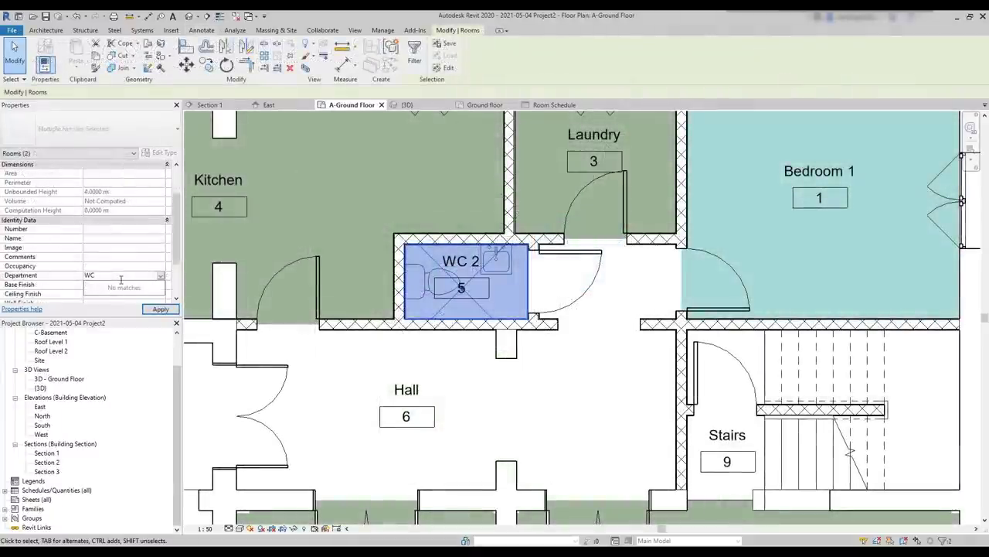
- Set the department of the WC 1 and WC 2 rooms to "WC"
key("Return")
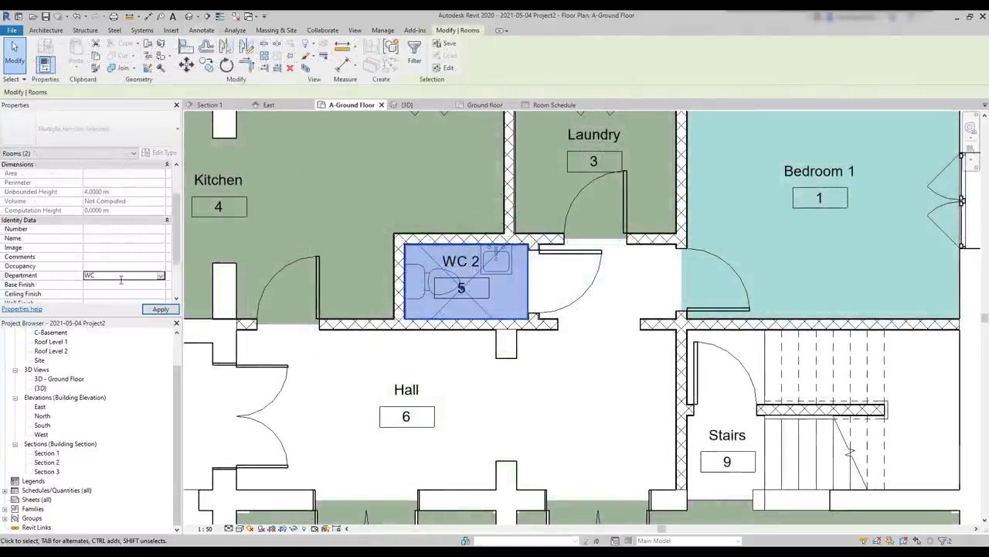
scroll(376, 264, "down", 3)
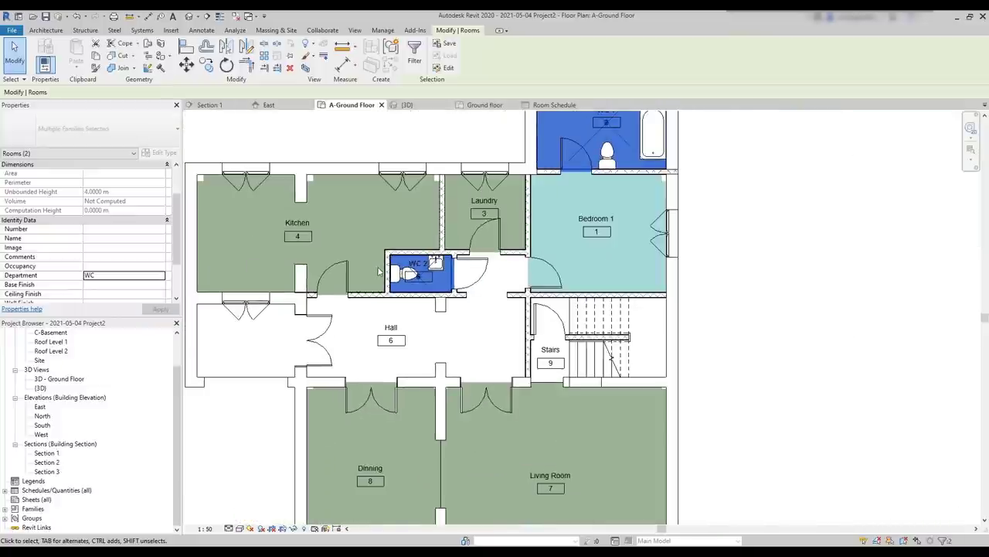
scroll(379, 271, "down", 2)
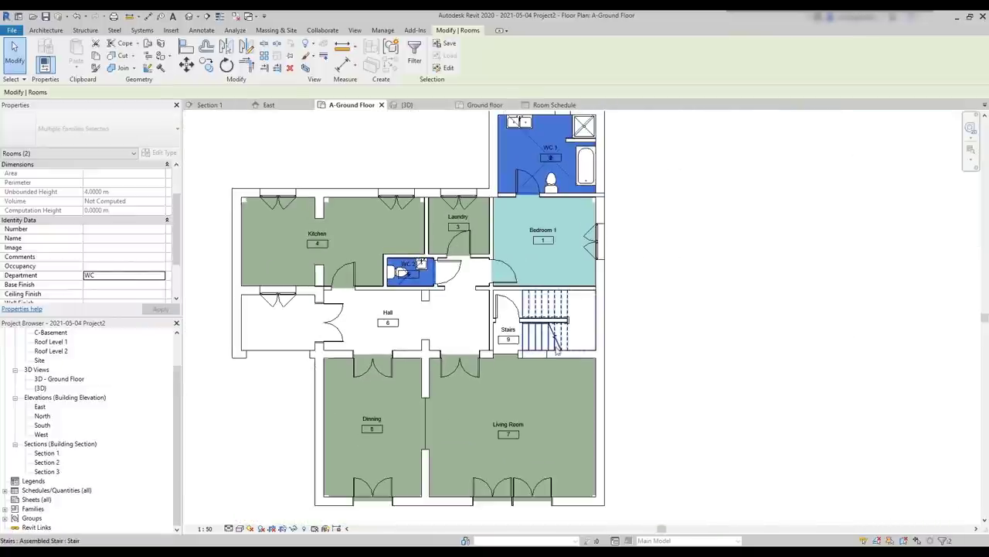
- Set the department of the Hall and Stairs rooms to "Passage areas"
left_click(398, 313)
left_click(508, 331, "ctrl")
scroll(515, 332, "up", 3)
left_click(124, 275)
type("Passage areas")
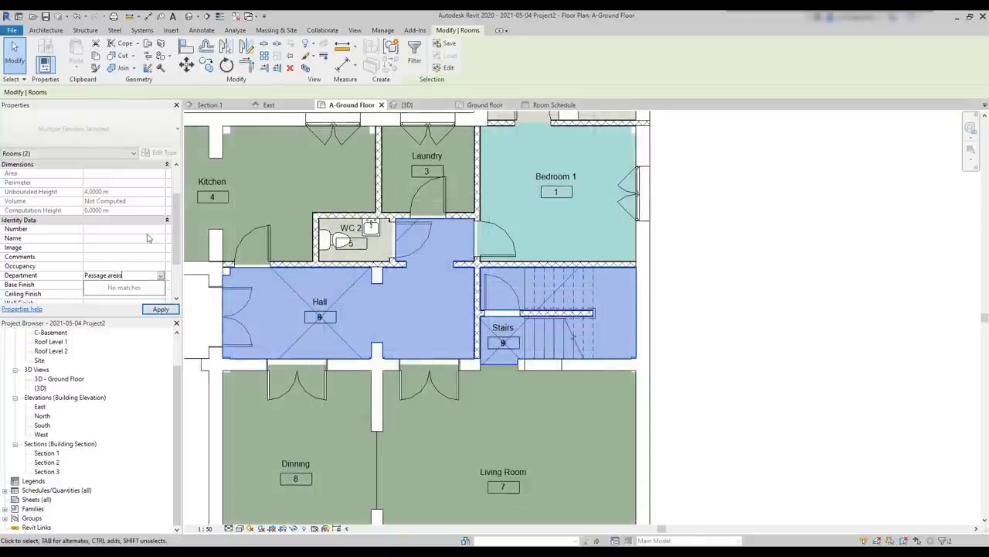
left_click(161, 309)
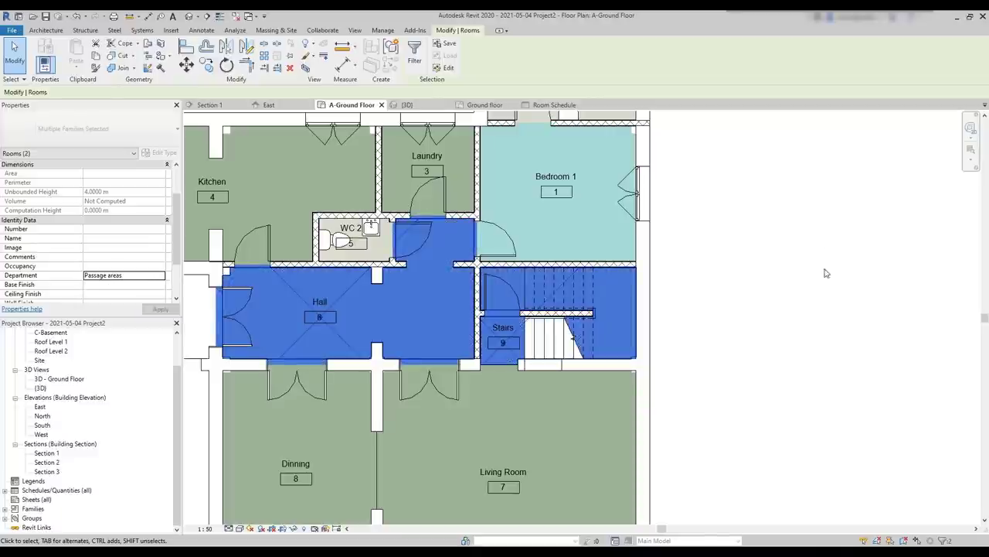
- Place a Department color fill legend in the empty area east of the floor plan, level with Bedroom 1
scroll(826, 273, "down", 2)
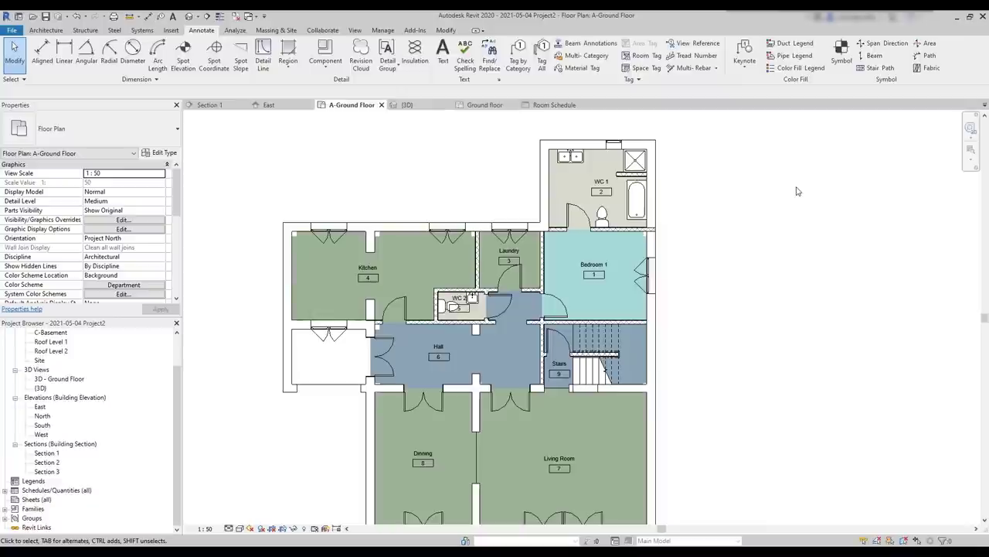
left_click(817, 70)
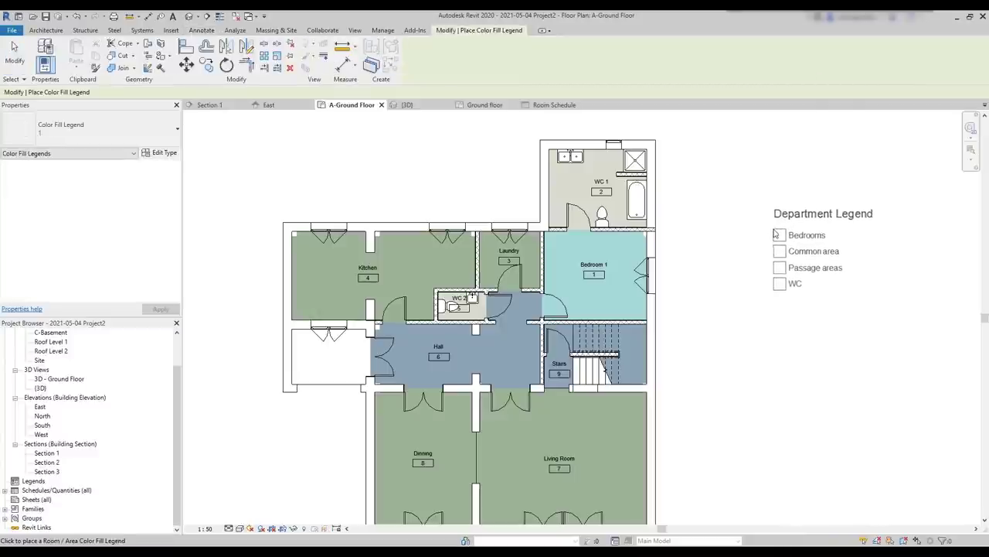
left_click(774, 234)
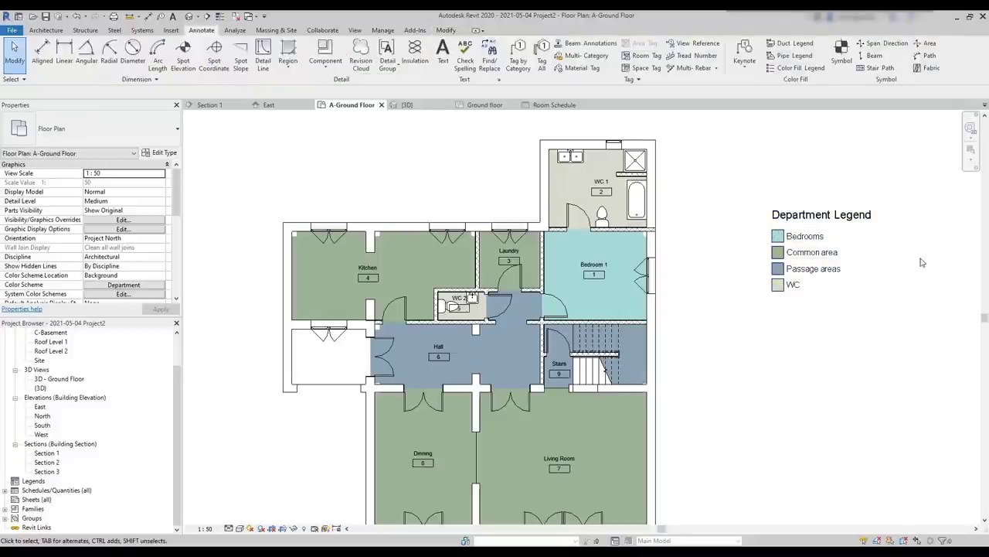
- Edit the color scheme of the placed legend, switching it from Department to the Name scheme for rooms
left_click(857, 219)
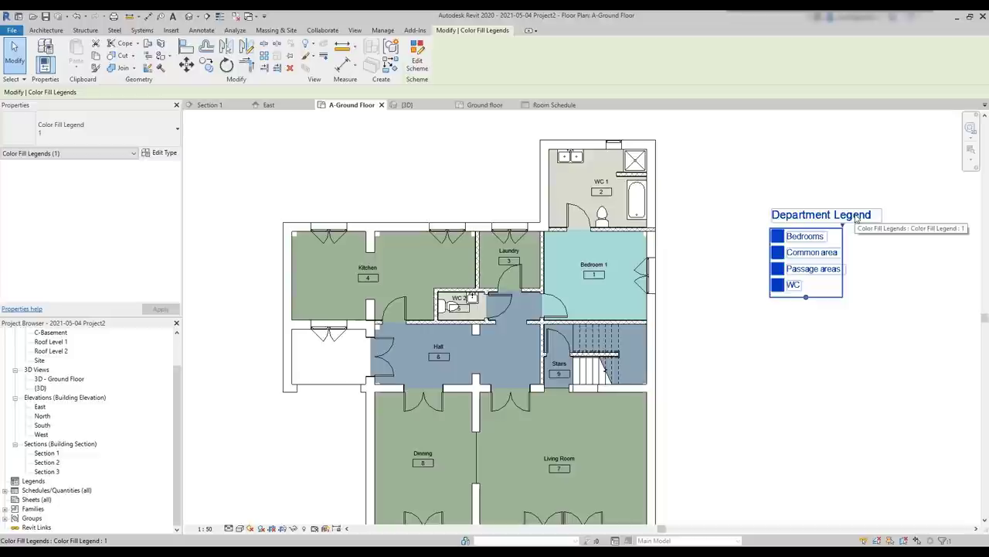
left_click(416, 58)
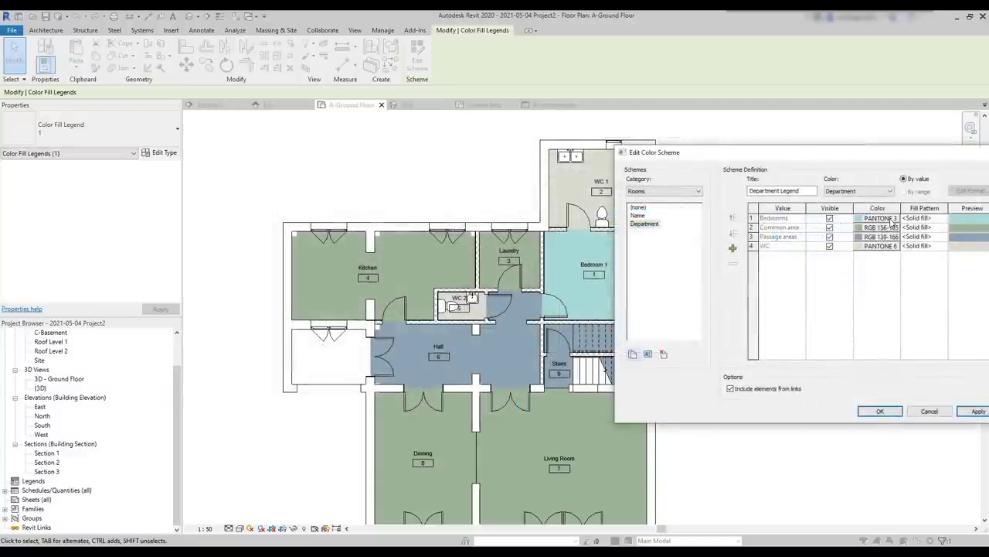
left_click(881, 218)
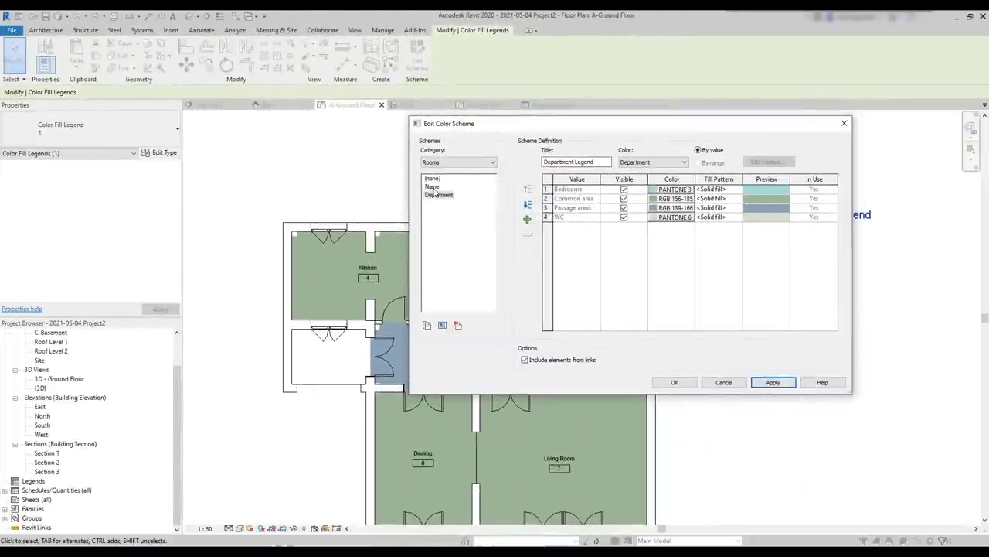
left_click(432, 188)
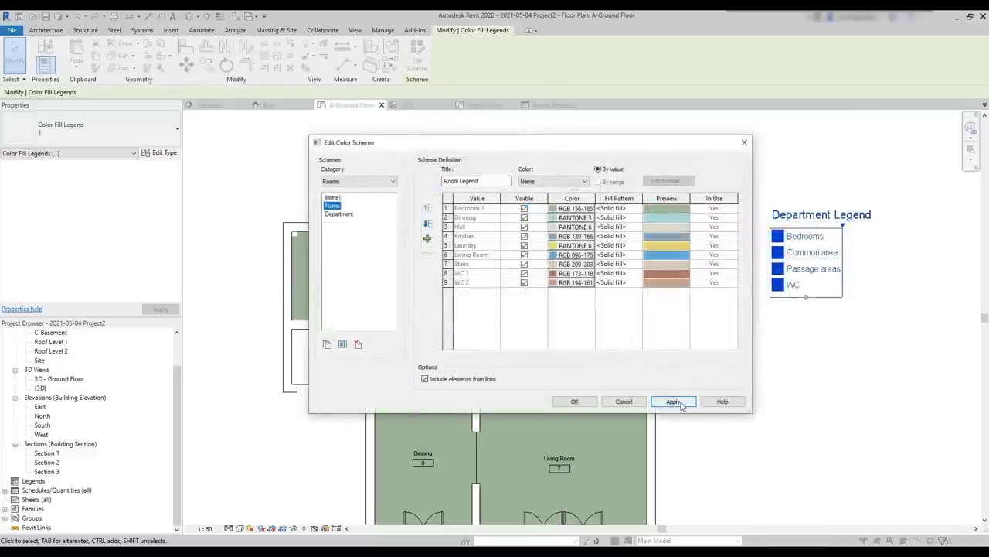
left_click(674, 402)
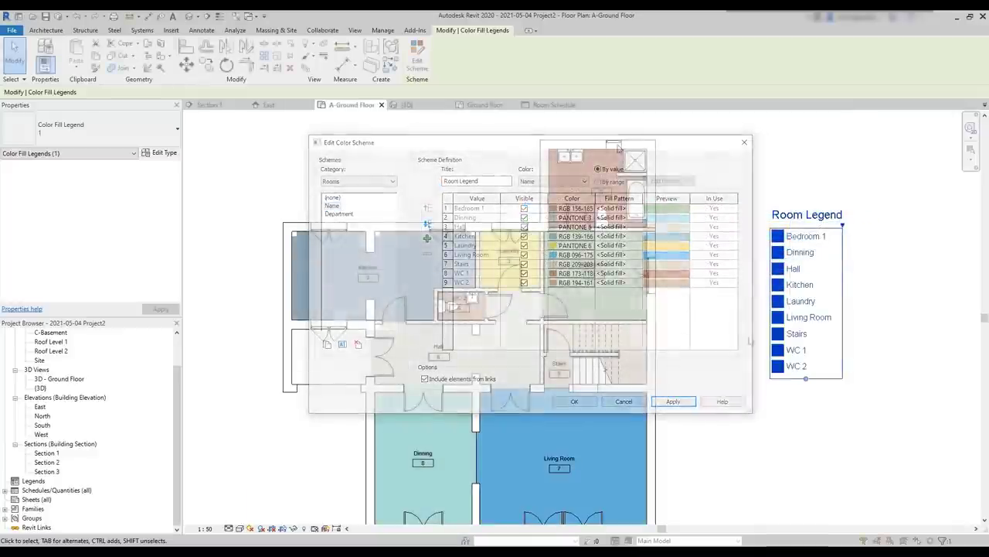
scroll(727, 281, "down", 2)
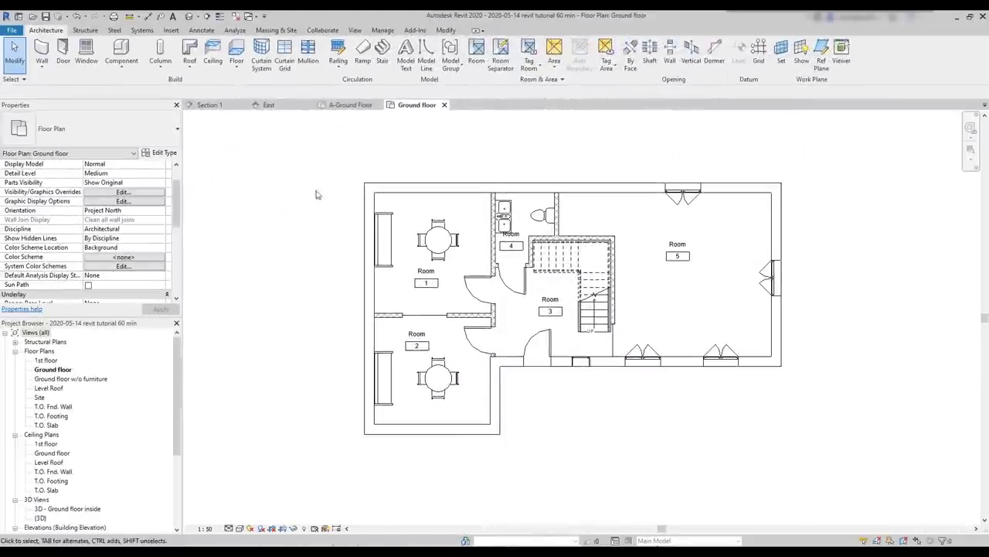
- Place a color fill legend east of the Ground floor plan with space type Rooms and the Department color scheme
left_click(202, 30)
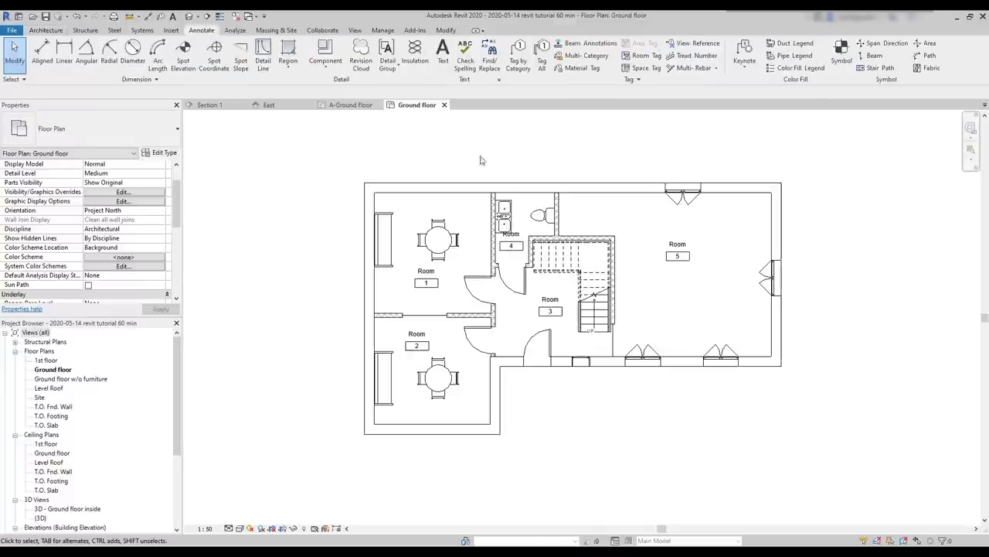
left_click(813, 69)
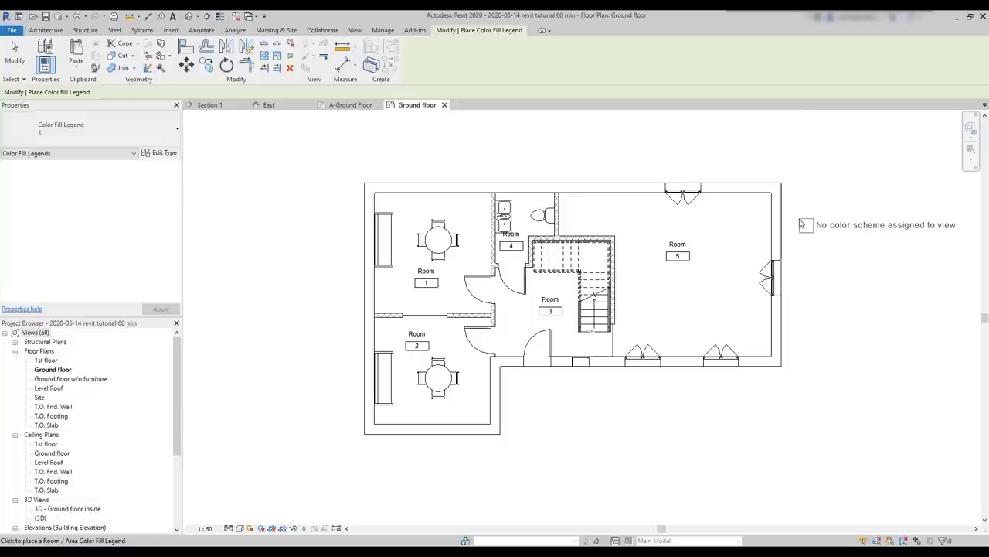
left_click(797, 208)
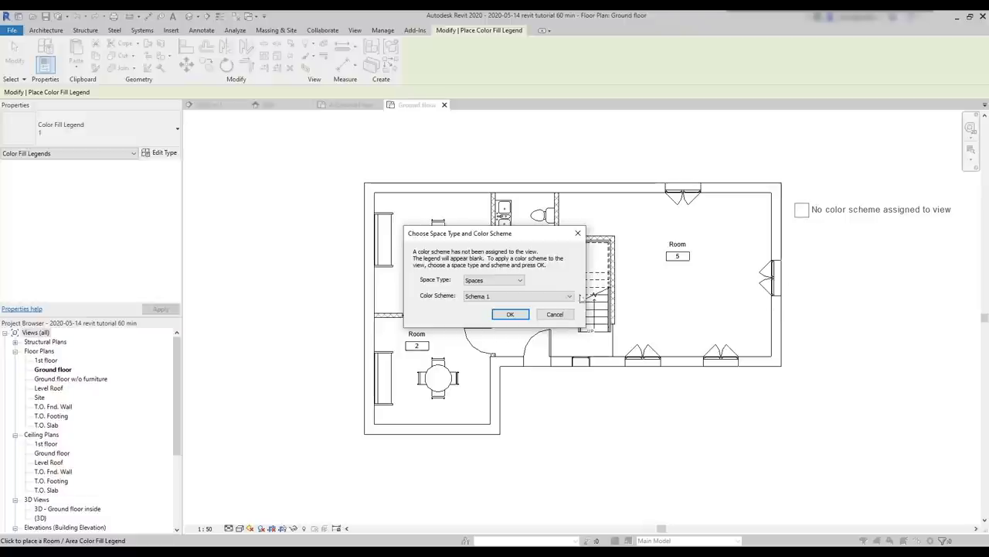
left_click(503, 281)
left_click(489, 298)
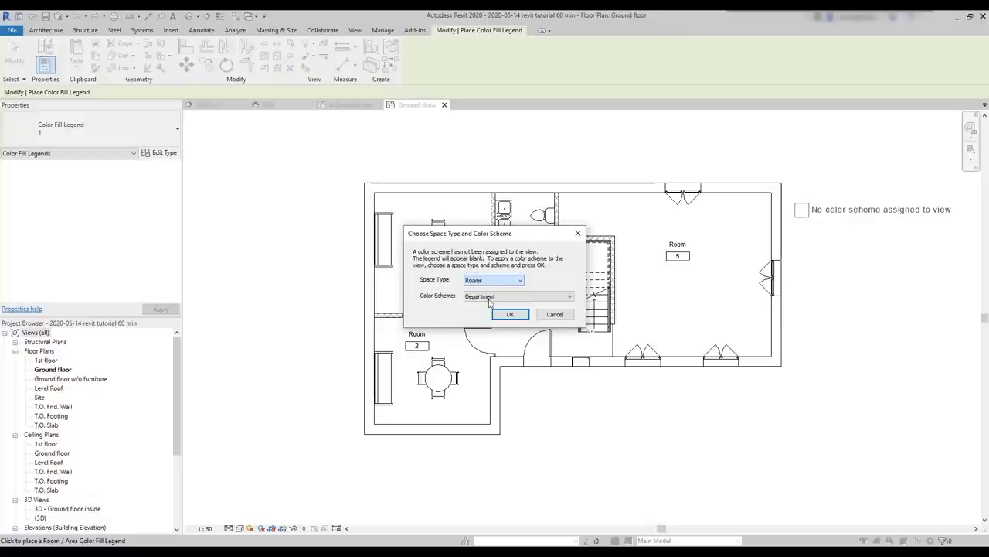
left_click(508, 315)
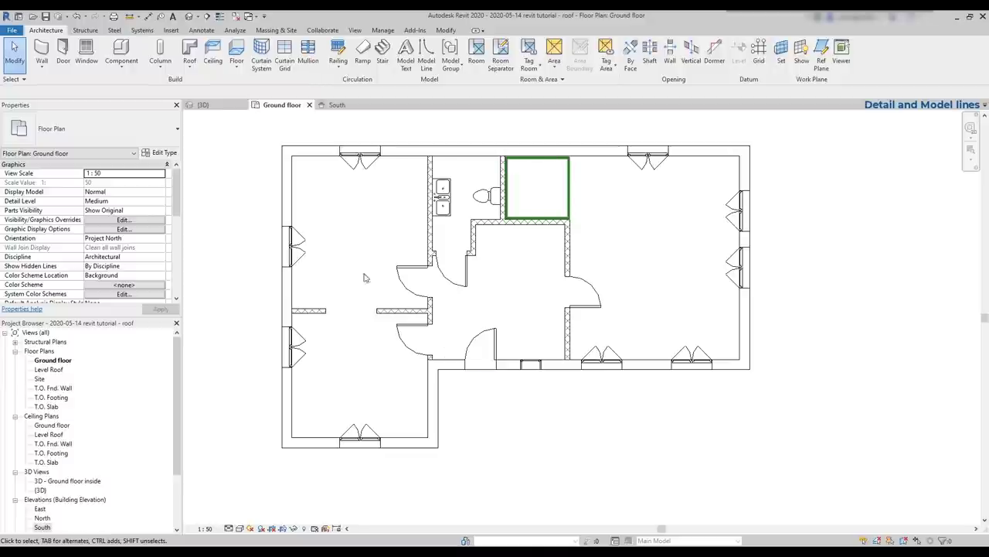
- Draw a vertical detail line about 1.88 m long from the interior wall corner beside the toilet room up to the north exterior wall
left_click(204, 31)
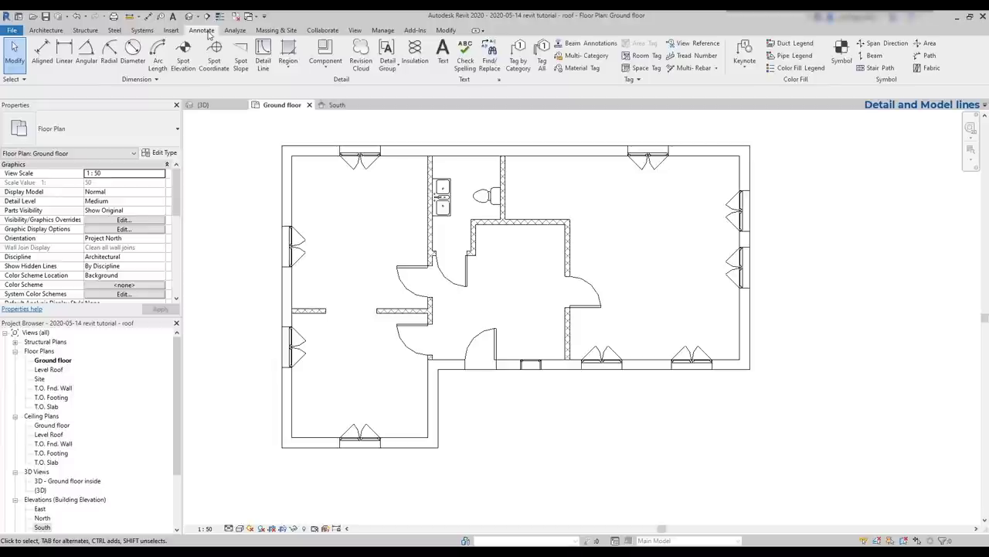
left_click(263, 52)
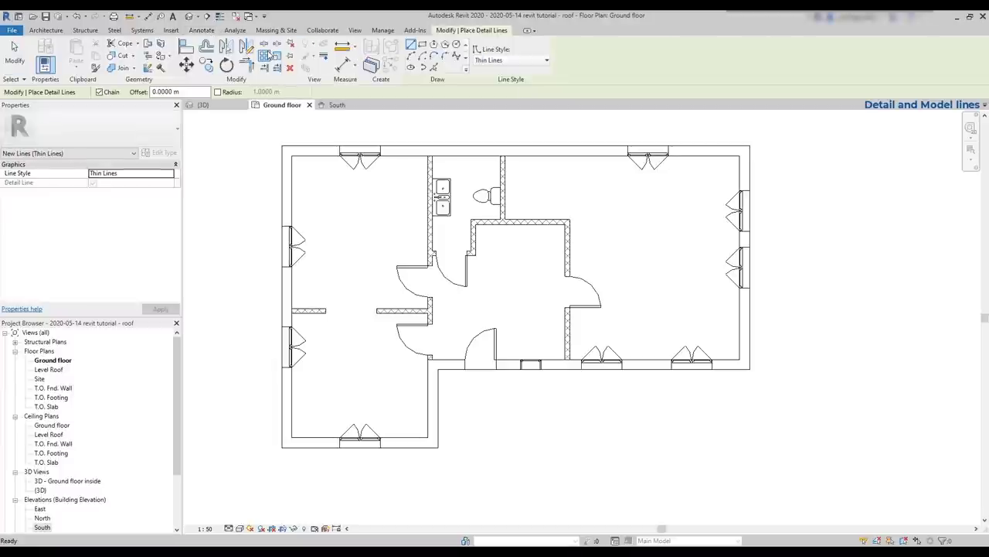
left_click(569, 220)
left_click(570, 155)
key("Escape")
key("Escape")
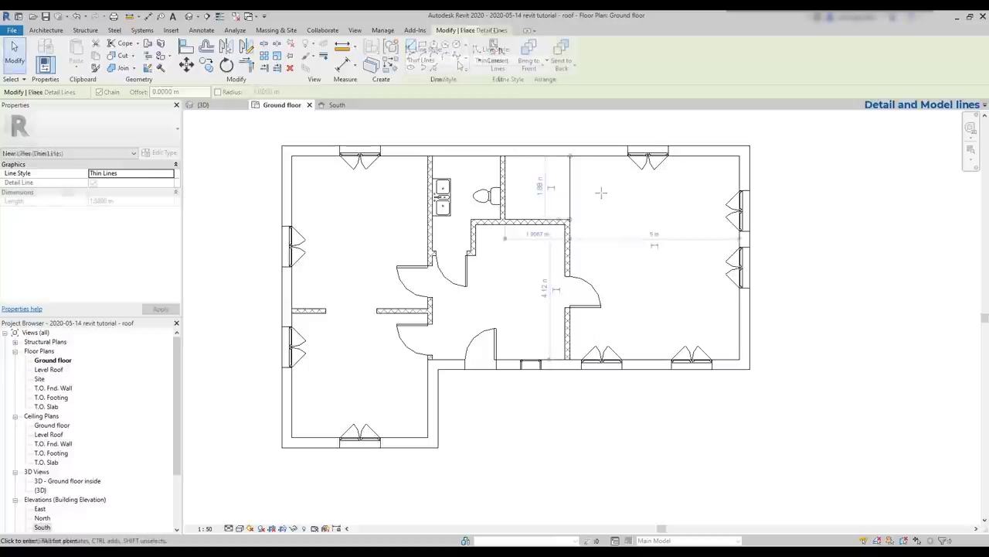
- Try the Medium Lines style on the new vertical detail line, and set it to Wide Lines
left_click(459, 61)
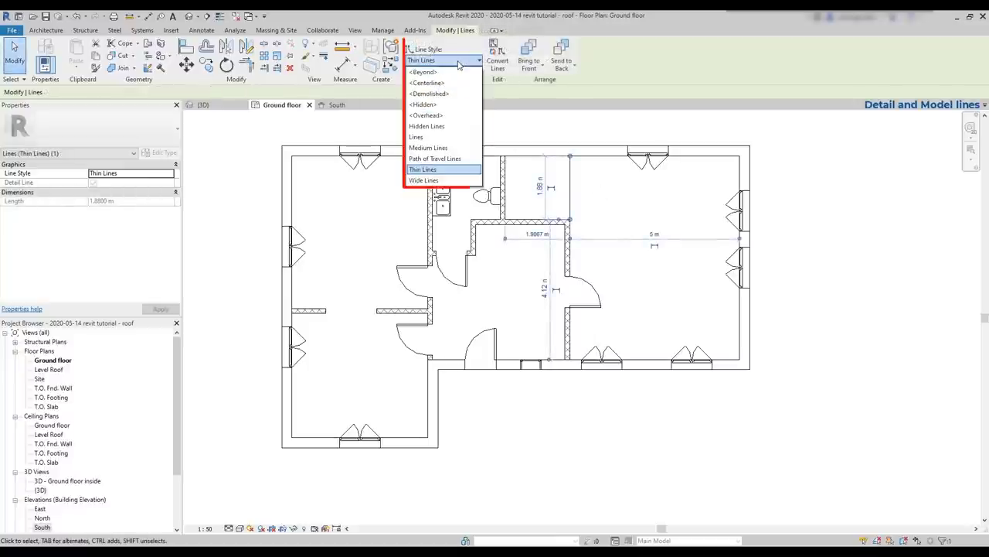
left_click(429, 147)
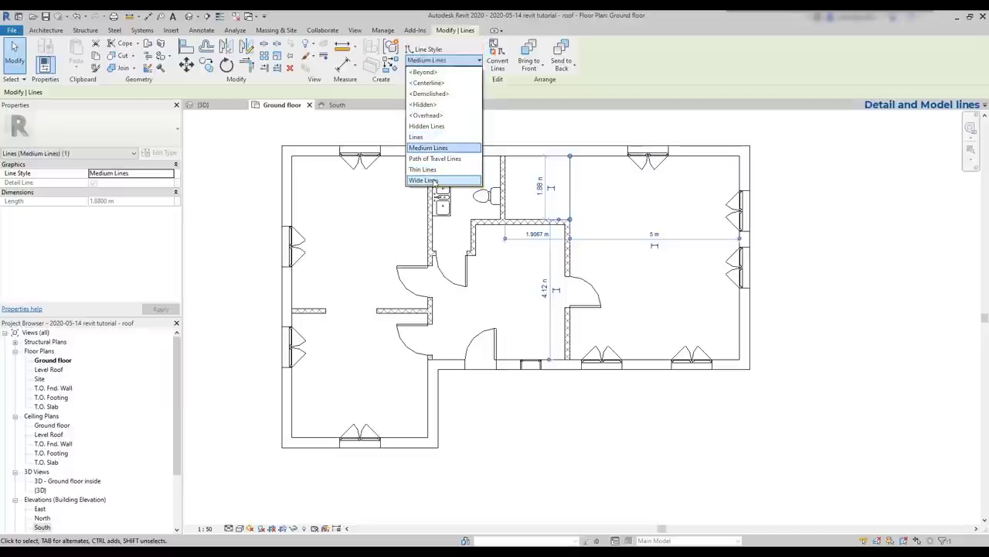
left_click(435, 180)
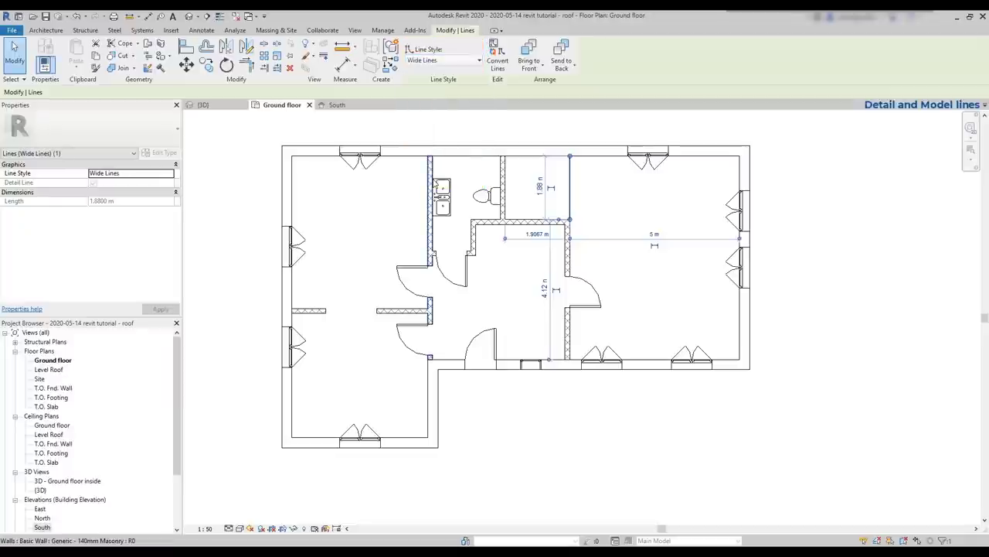
left_click(638, 207)
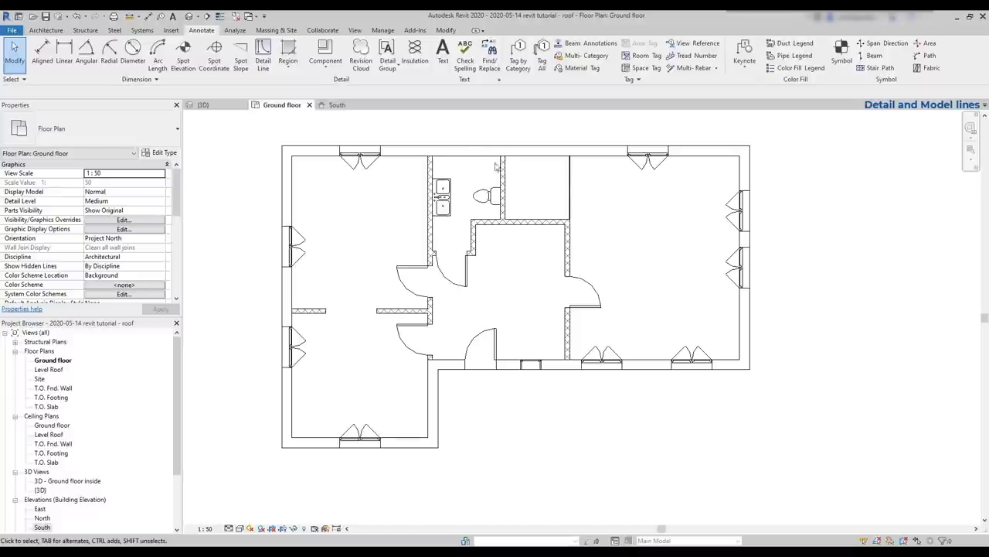
- Draw a circular detail line of about 0.8 m radius south of the floor plan, and check the 3D view before returning to Ground floor
left_click(262, 54)
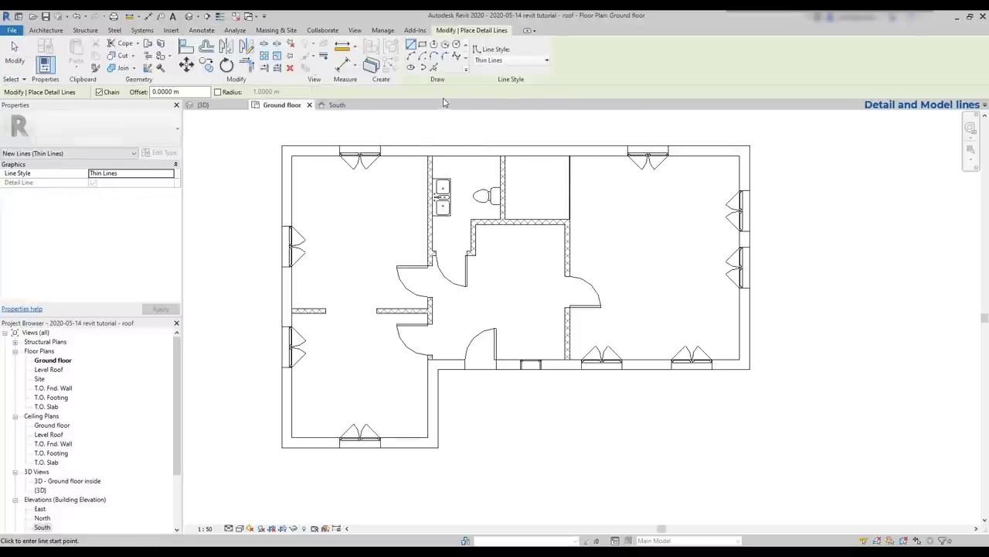
left_click(456, 44)
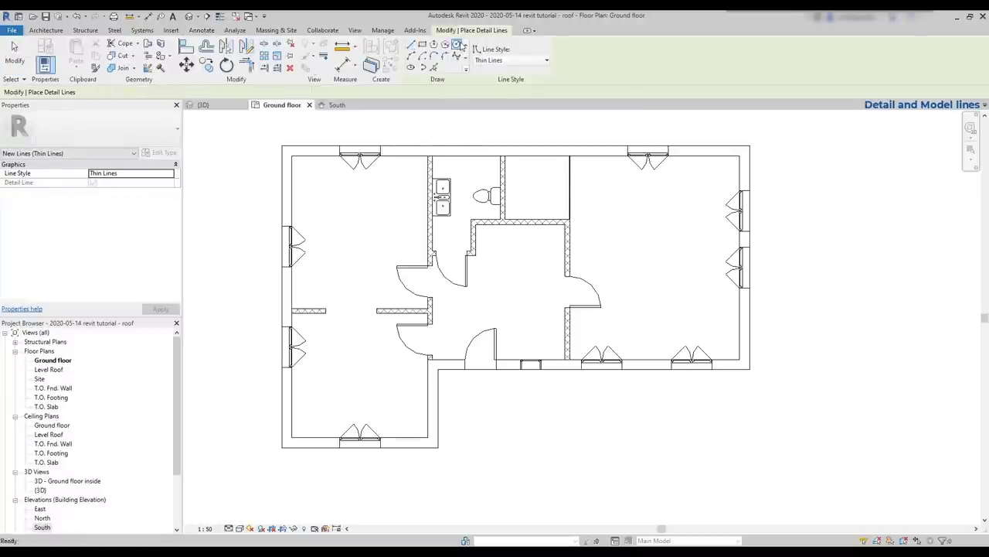
left_click(500, 446)
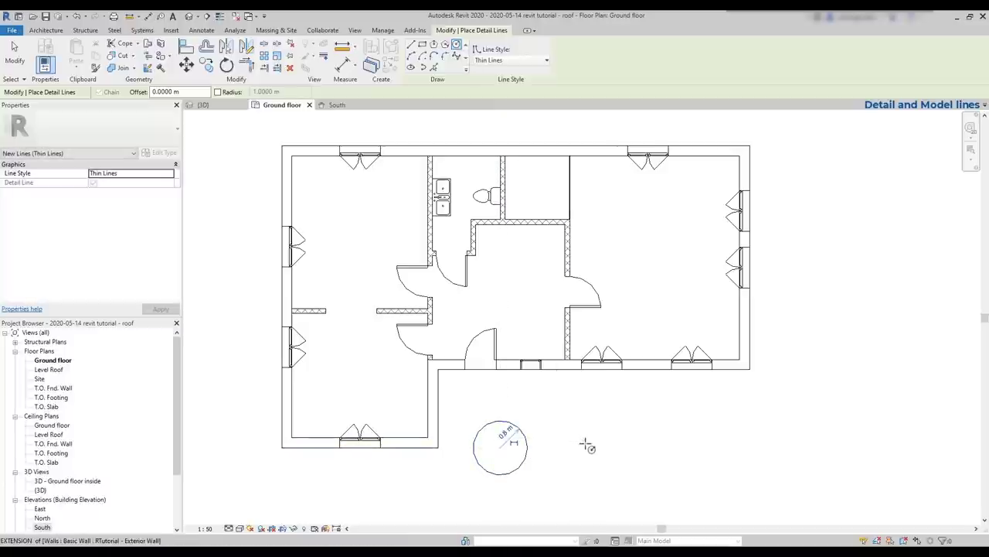
key("Escape")
key("Escape")
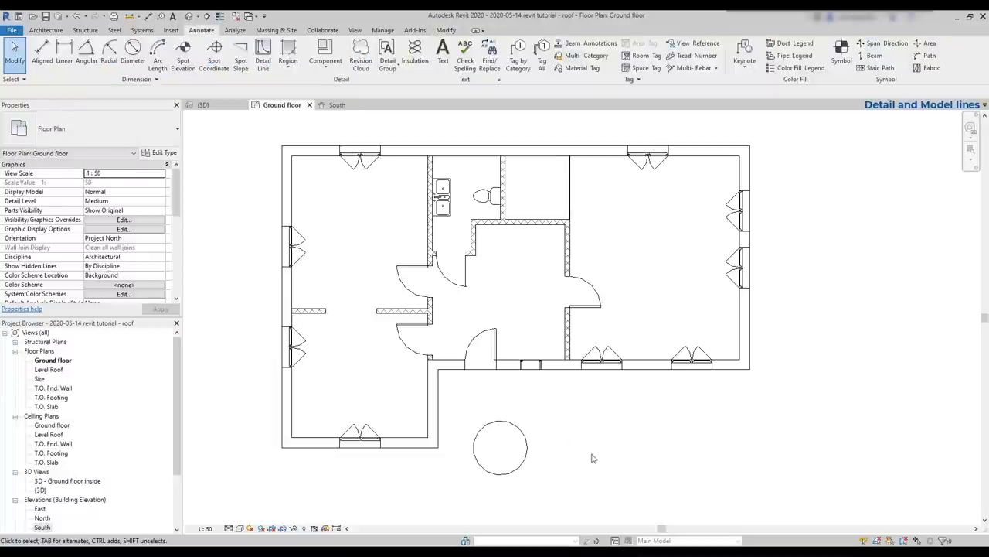
left_click(204, 105)
left_click(280, 105)
- Draw chained model lines outlining the area south of the house, from the southwest wing's outer corner to the building's southeast corner, and view them in 3D
left_click(48, 30)
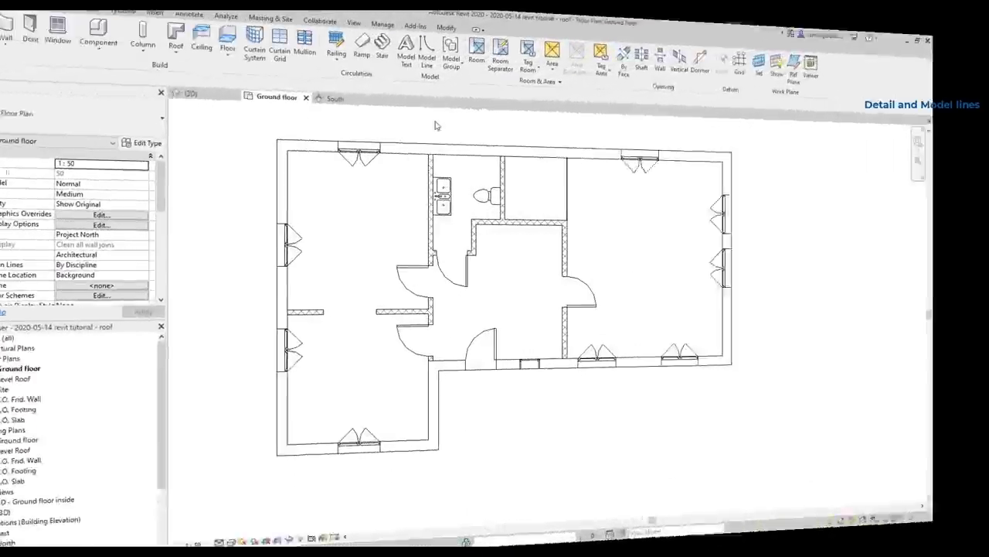
left_click(426, 55)
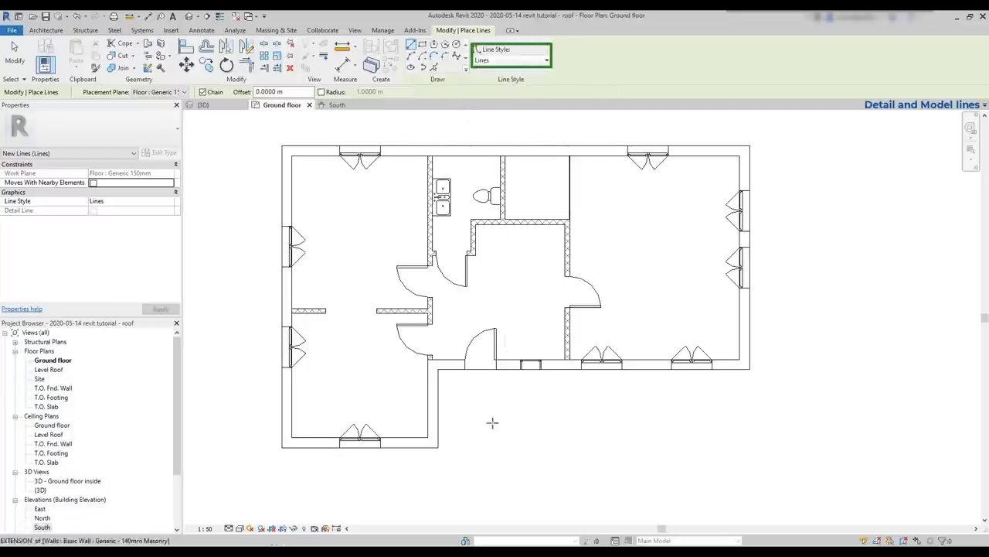
left_click(439, 448)
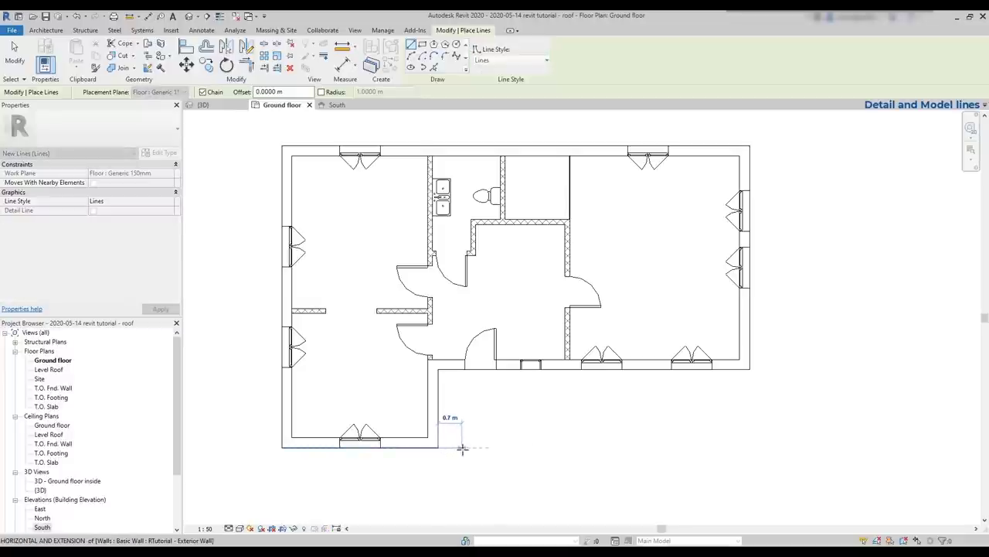
left_click(468, 447)
left_click(472, 420)
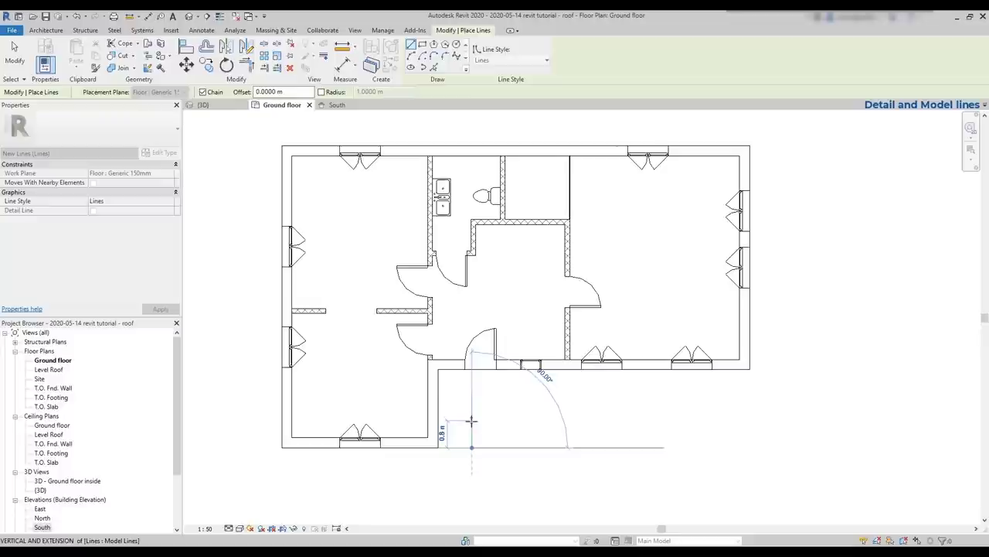
left_click(749, 420)
left_click(750, 369)
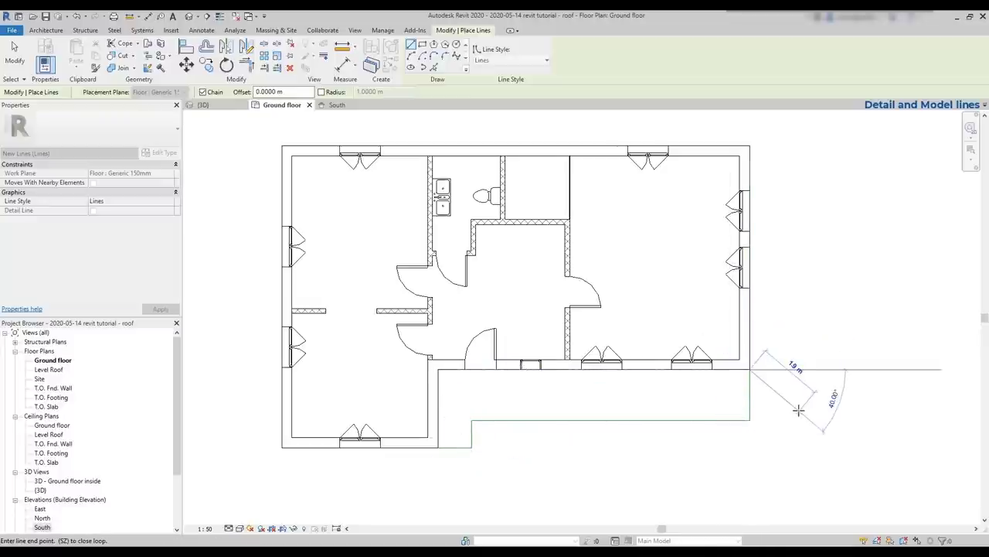
key("Escape")
key("Escape")
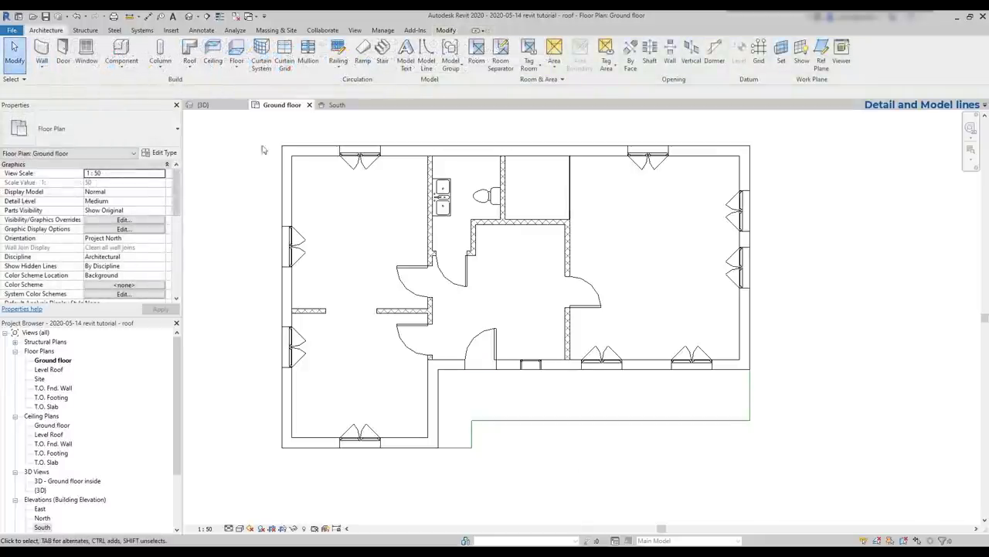
left_click(217, 107)
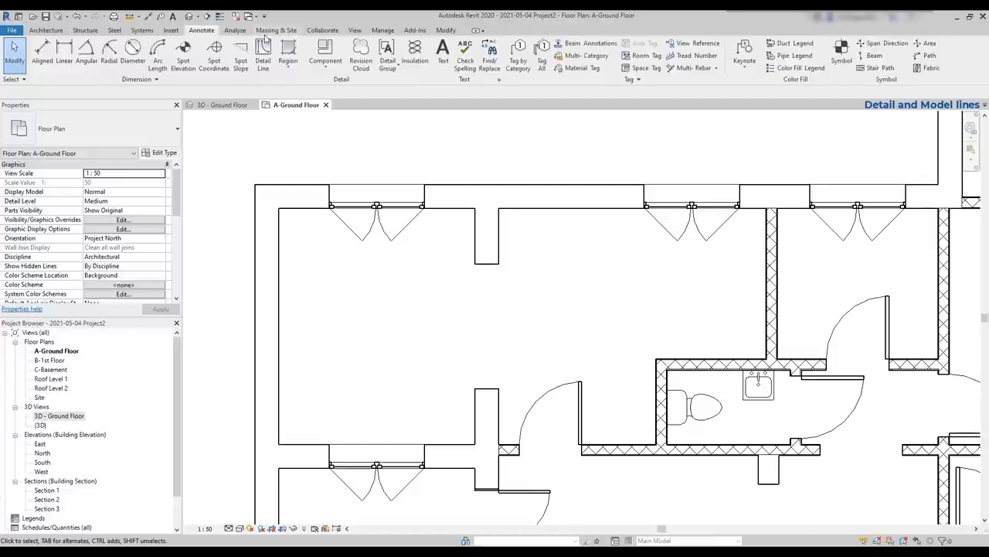
- Draw two chained detail lines in the Hidden Lines style from the toilet room's outer wall corner to the north exterior wall, and check the 3D view
left_click(264, 51)
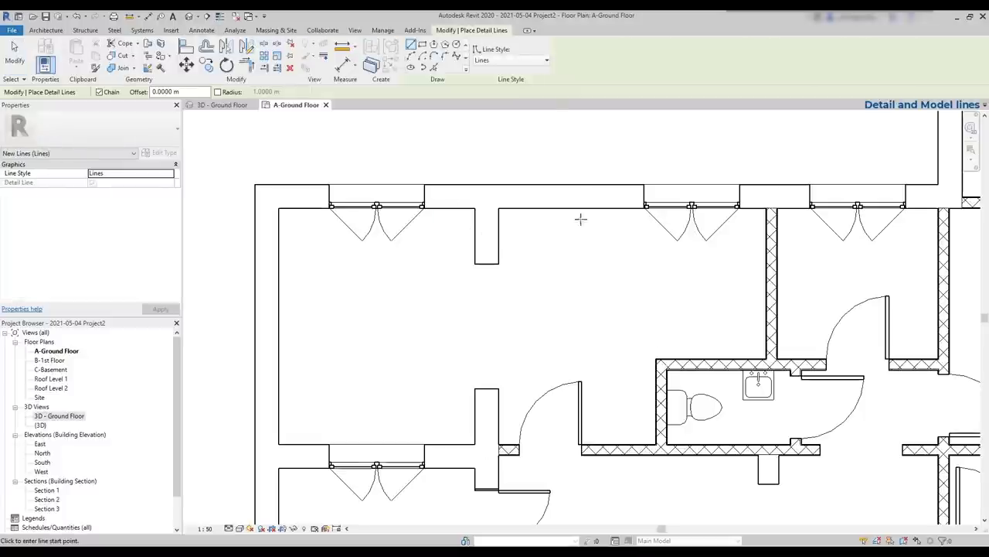
left_click(539, 62)
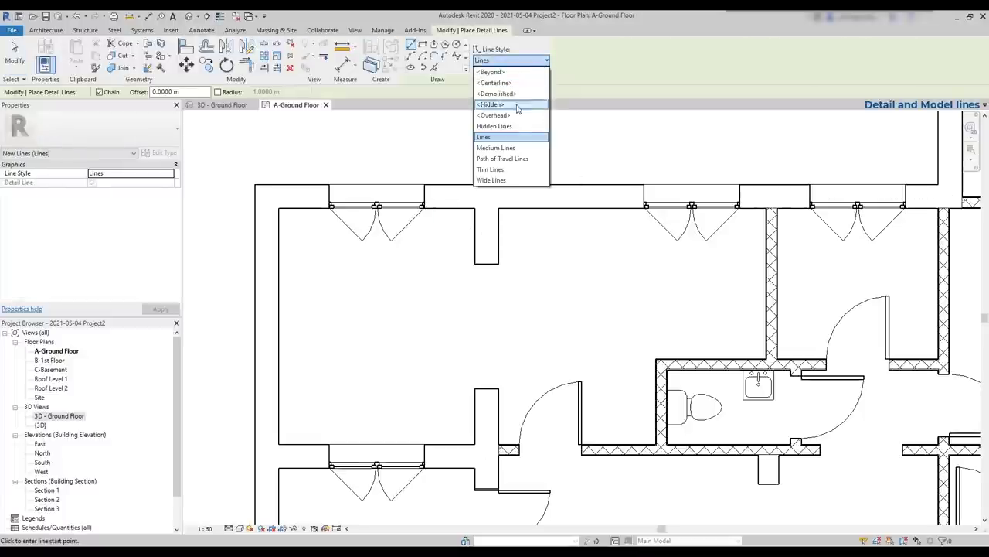
left_click(510, 127)
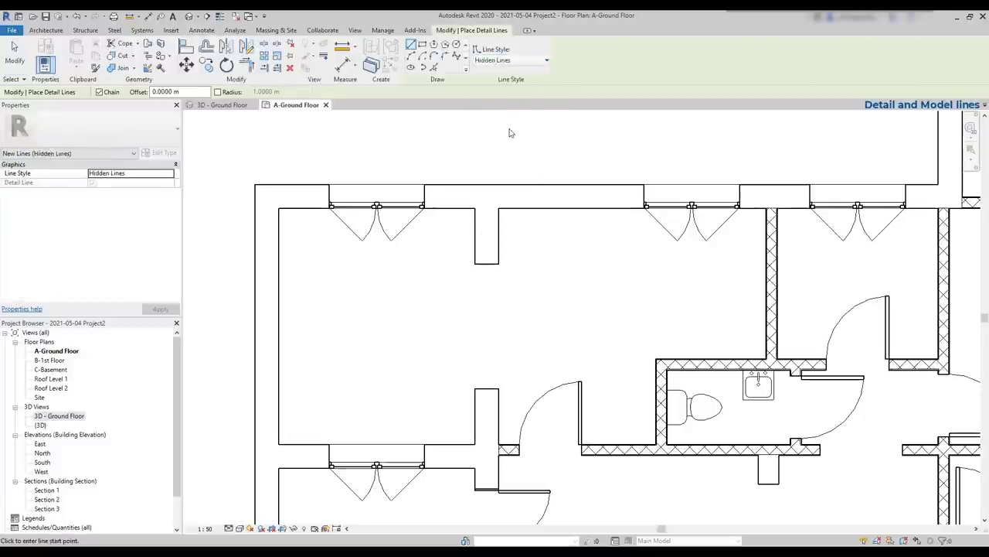
left_click(656, 360)
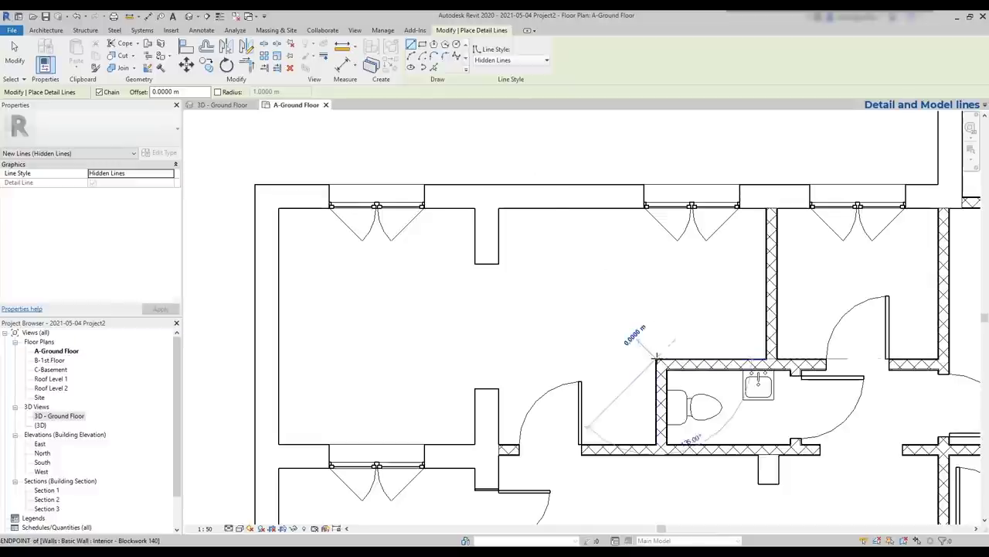
left_click(579, 359)
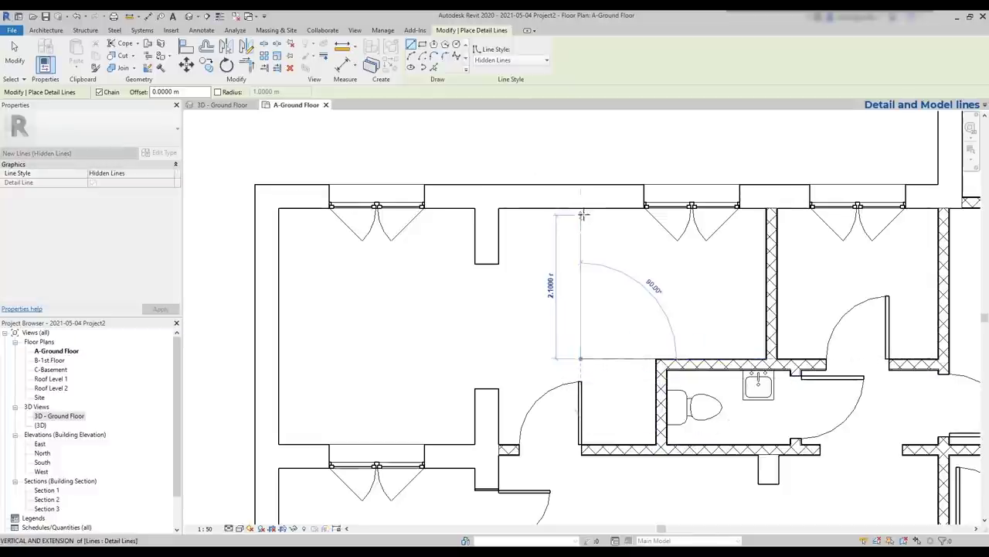
left_click(580, 207)
key("Escape")
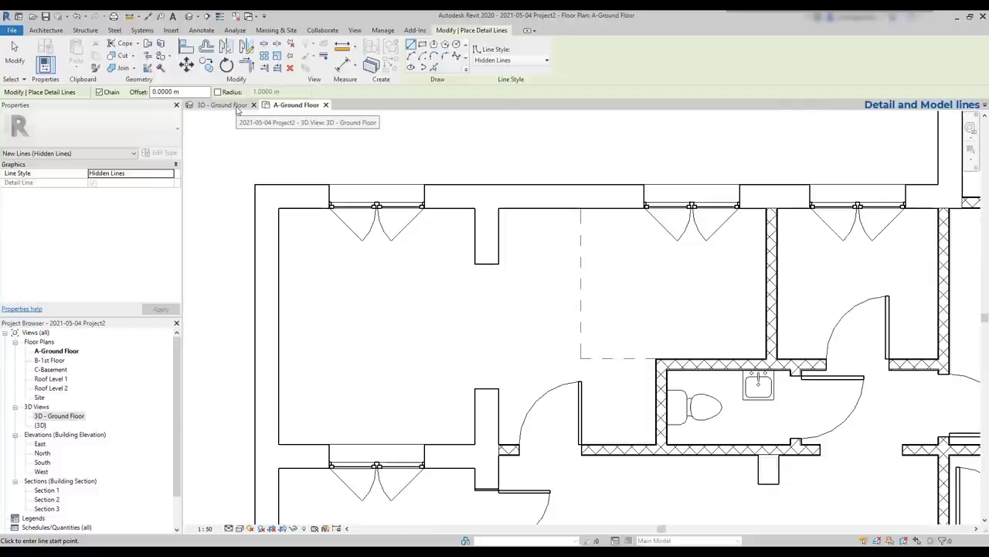
left_click(224, 105)
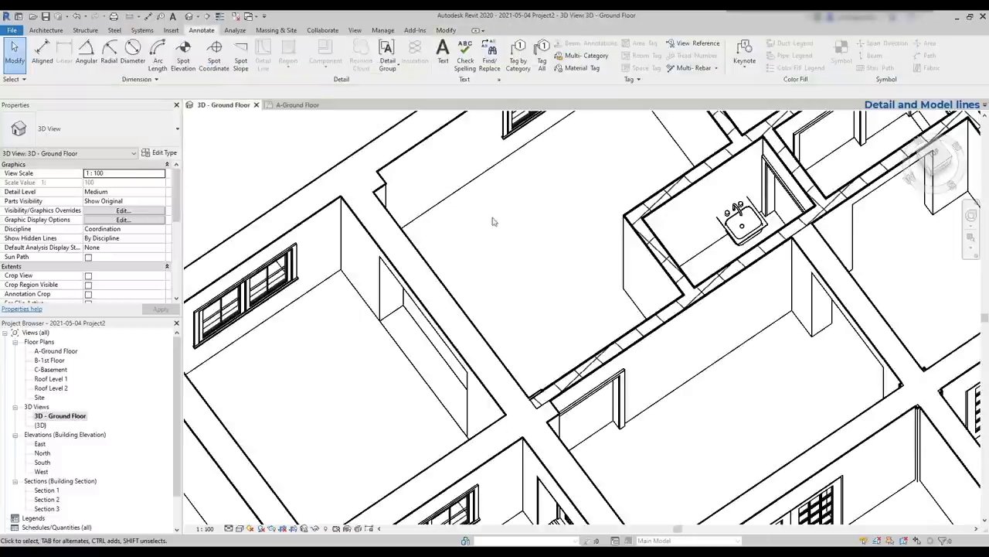
left_click(297, 104)
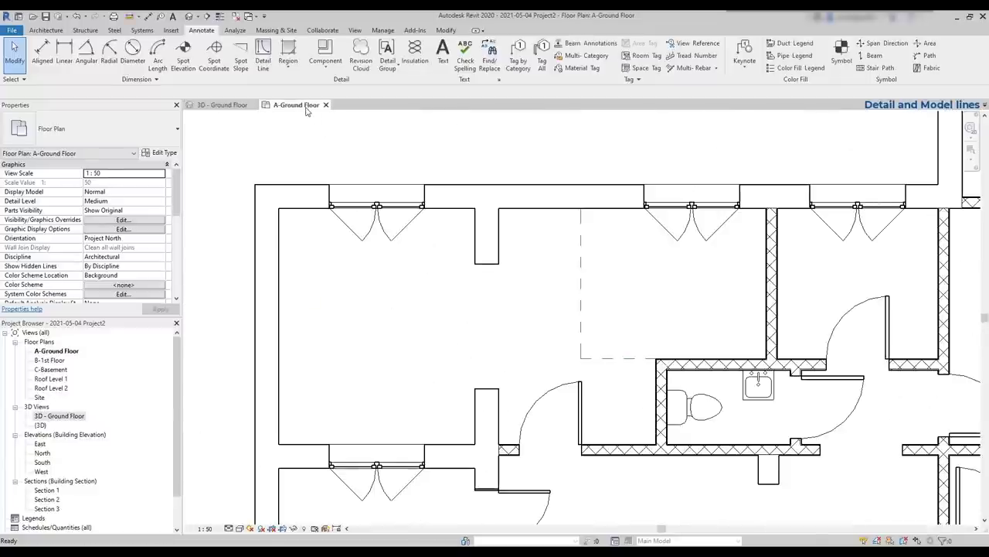
- Convert the two dashed detail lines on the A-Ground Floor plan to model lines, and check them in the 3D - Ground Floor view
left_click(581, 266)
left_click(647, 360, "ctrl")
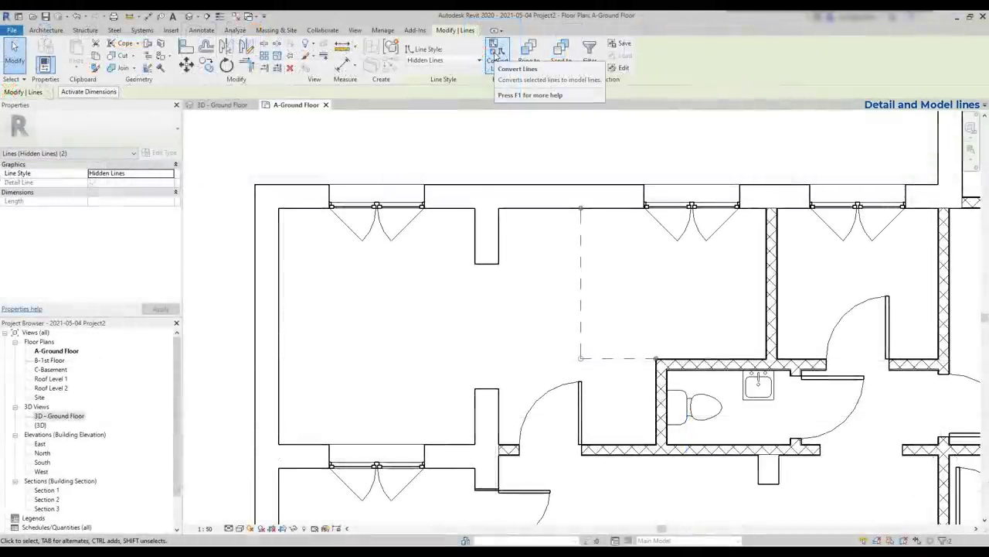
left_click(496, 58)
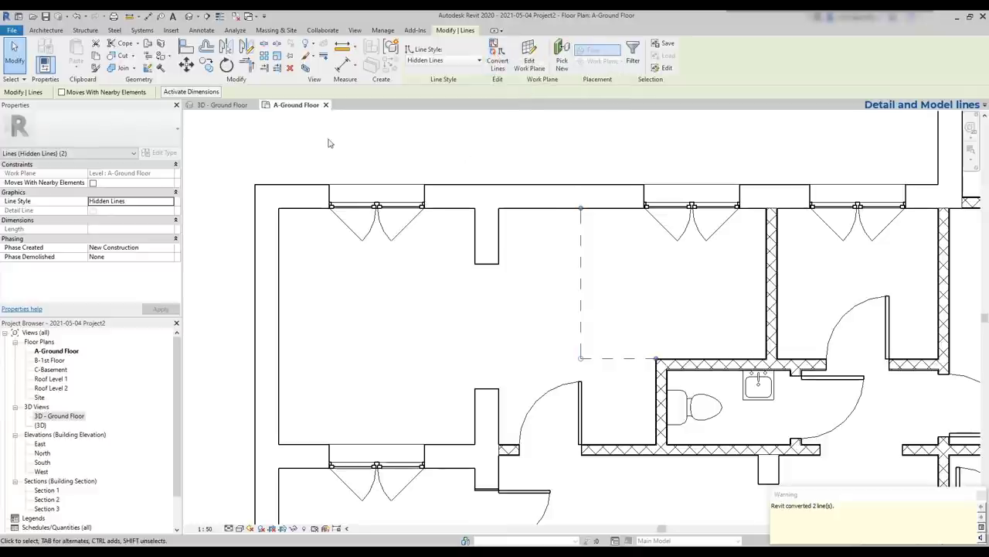
left_click(265, 123)
left_click(246, 108)
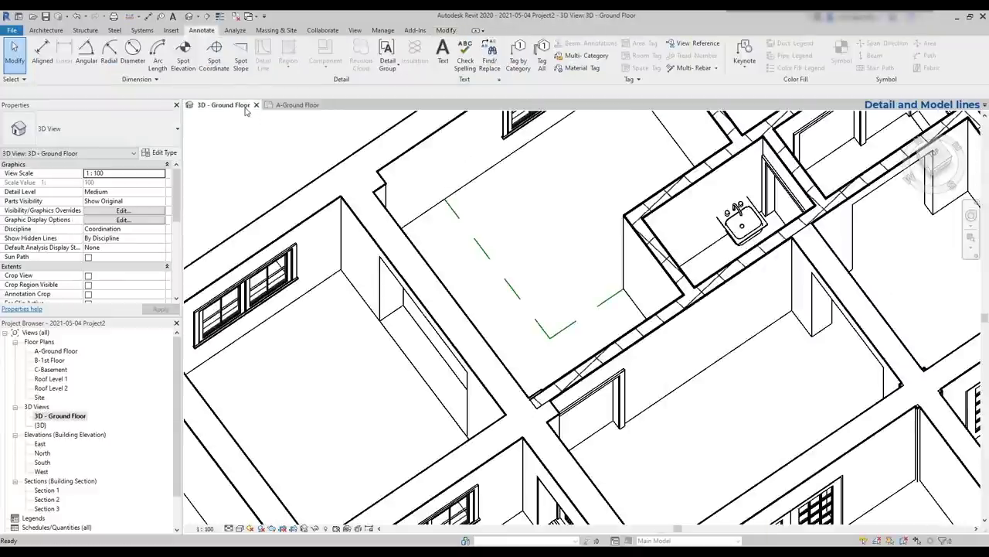
- Convert the two dashed model lines on A-Ground Floor back to detail lines, and select them together with the room they cross
left_click(297, 106)
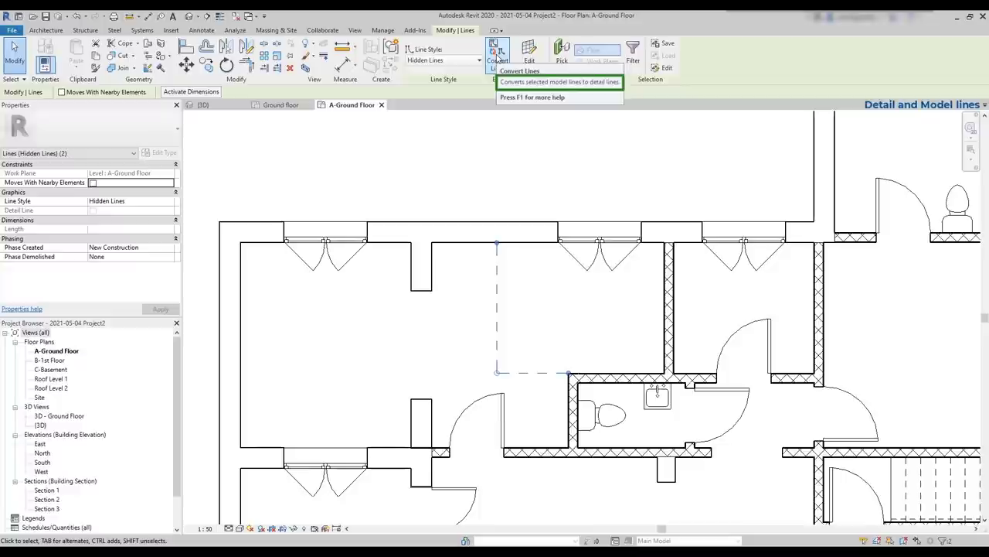
left_click(497, 57)
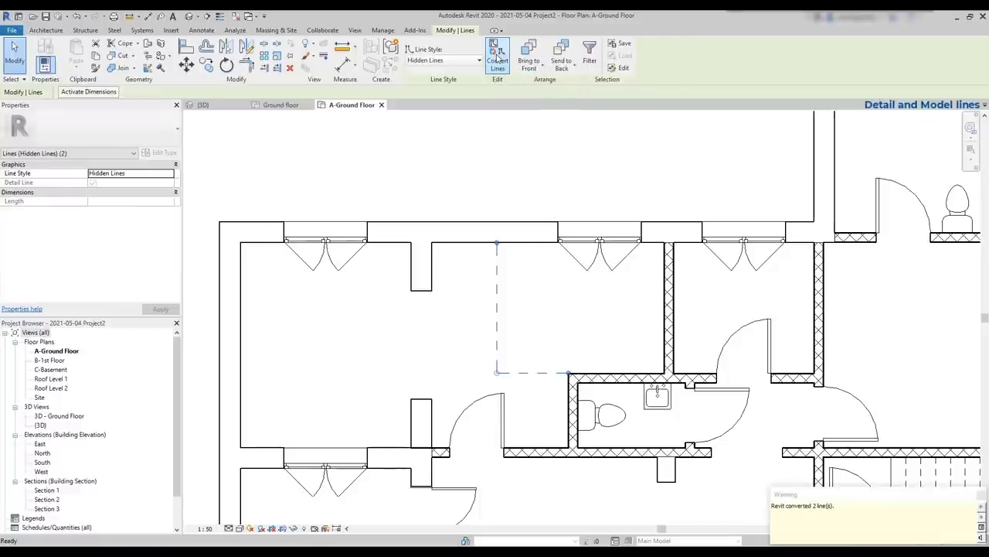
left_click(586, 147)
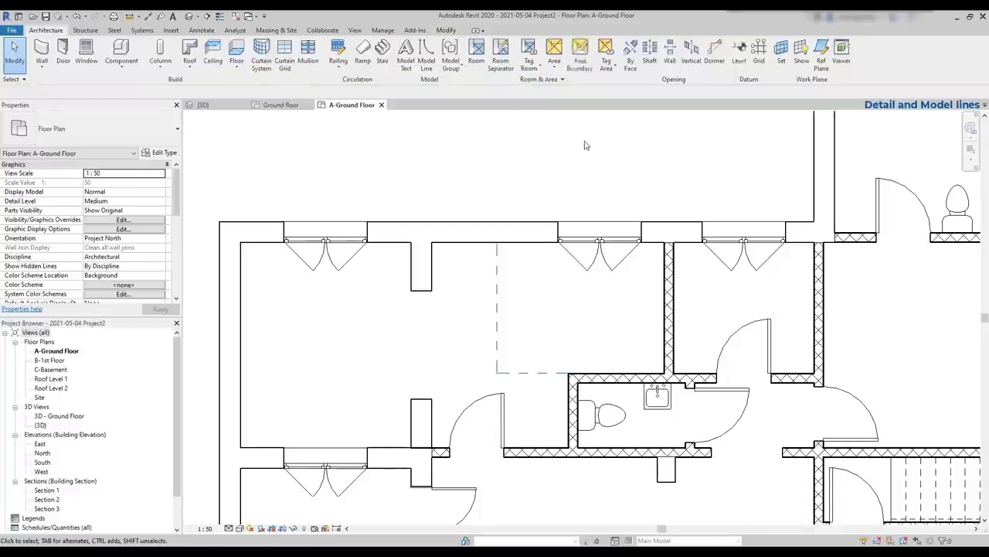
left_click(530, 373)
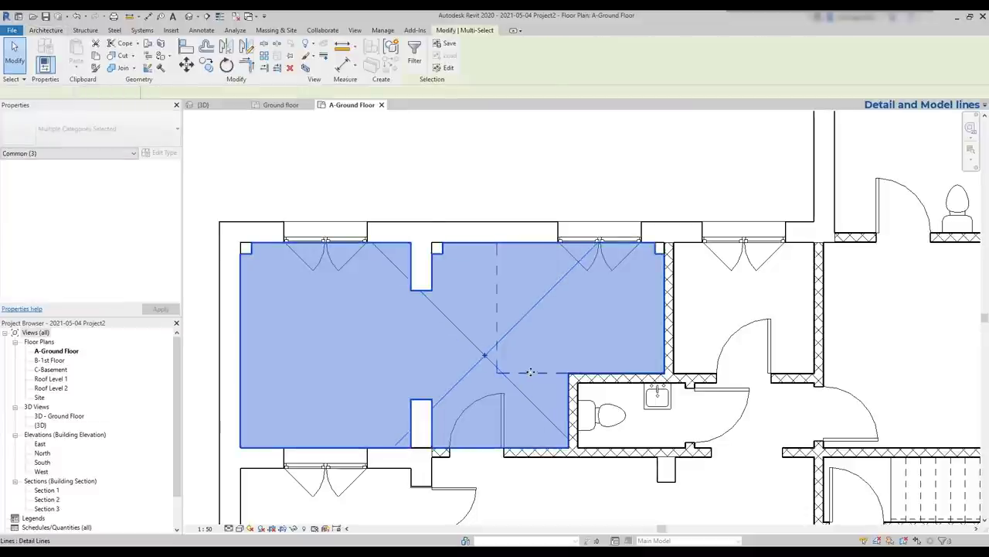
left_click(531, 373)
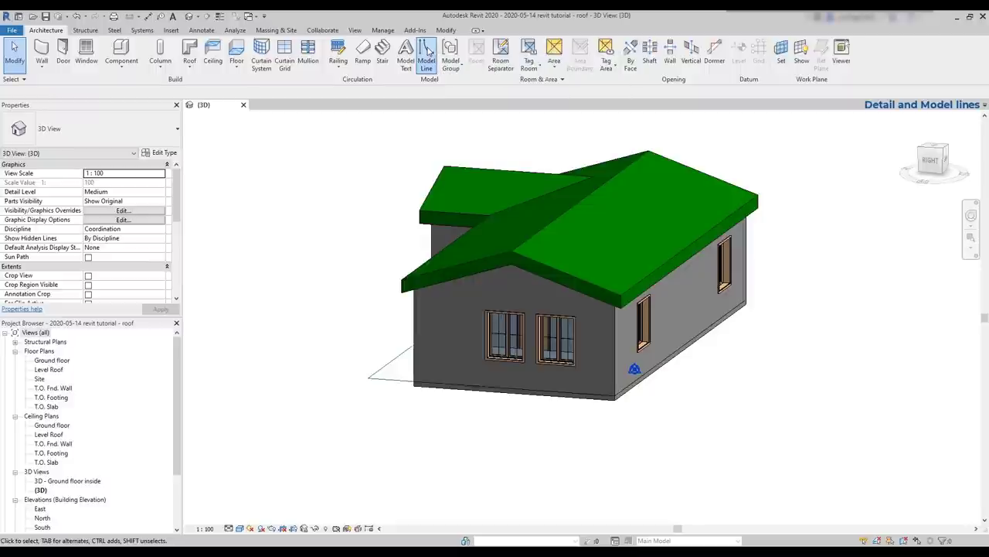
- Draw chained zigzag model lines on the Ground floor level in 3D, starting at the lower corner of the east gable wall's southern window
left_click(427, 54)
scroll(485, 401, "up", 5)
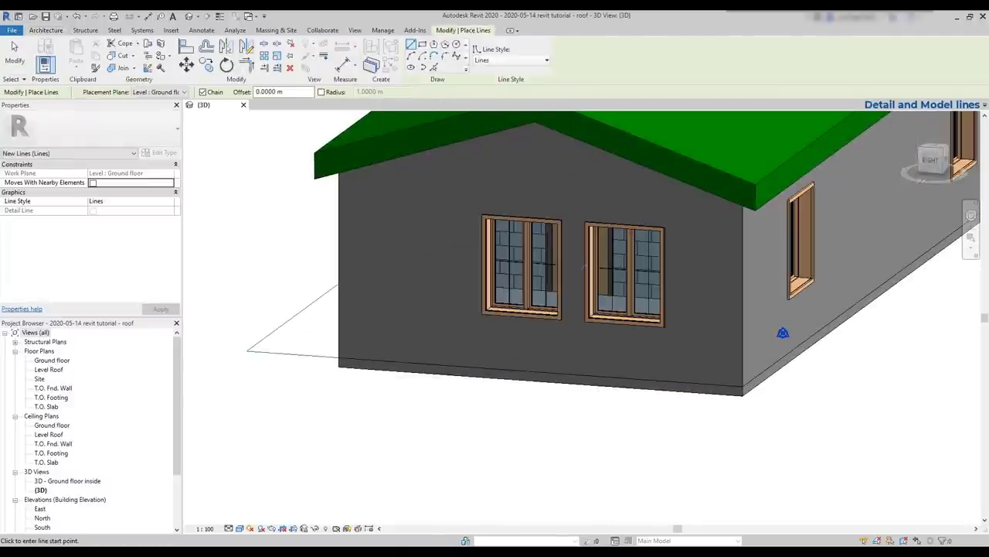
scroll(482, 315, "up", 2)
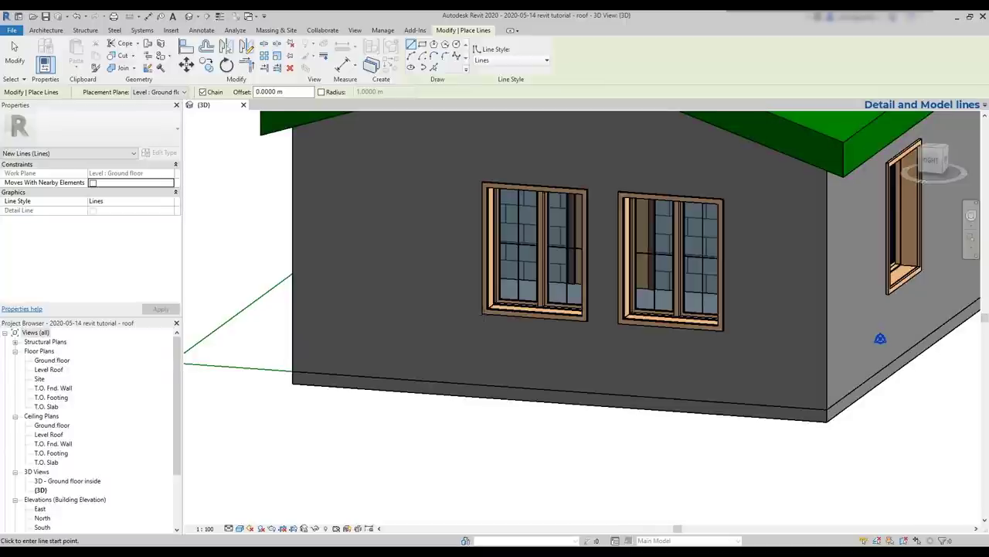
left_click(481, 317)
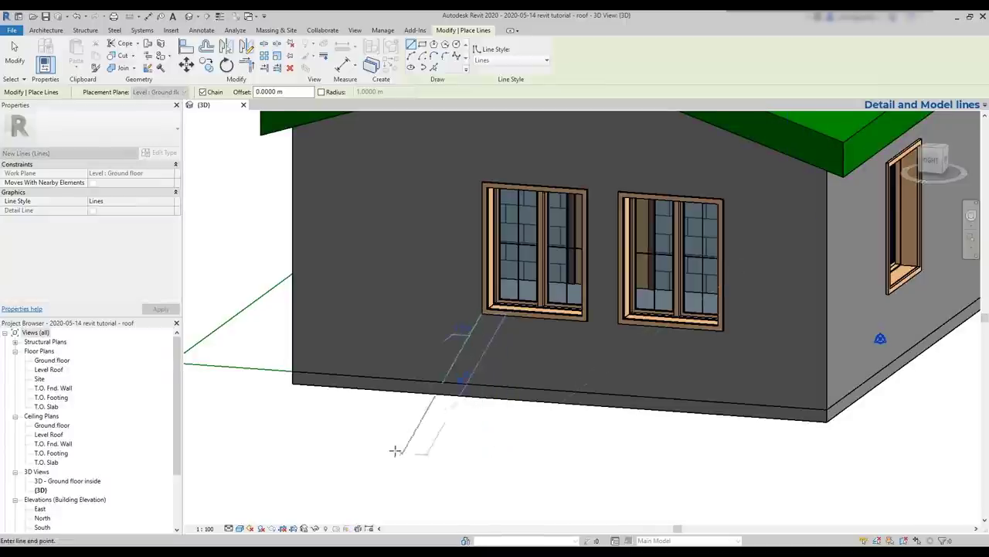
scroll(389, 415, "down", 2)
left_click(480, 456)
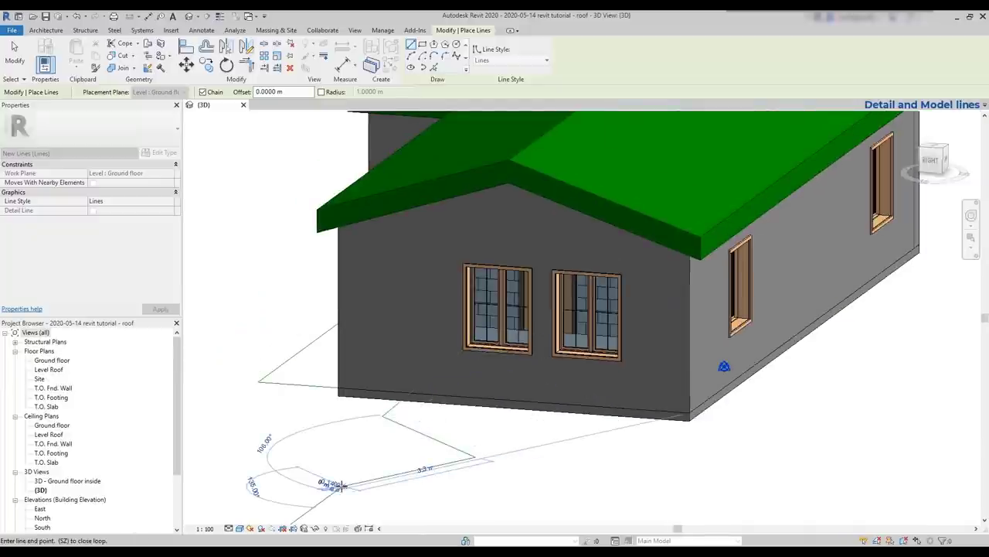
left_click(342, 485)
key("Escape")
key("Escape")
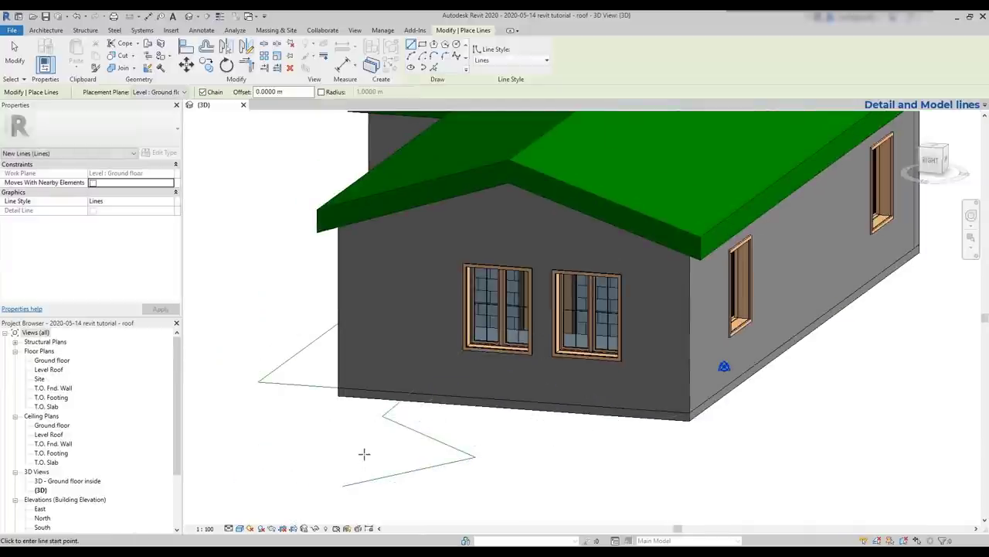
- Examine the placement planes available for model lines in the 3D view
middle_click_drag(360, 428, 513, 431, "shift")
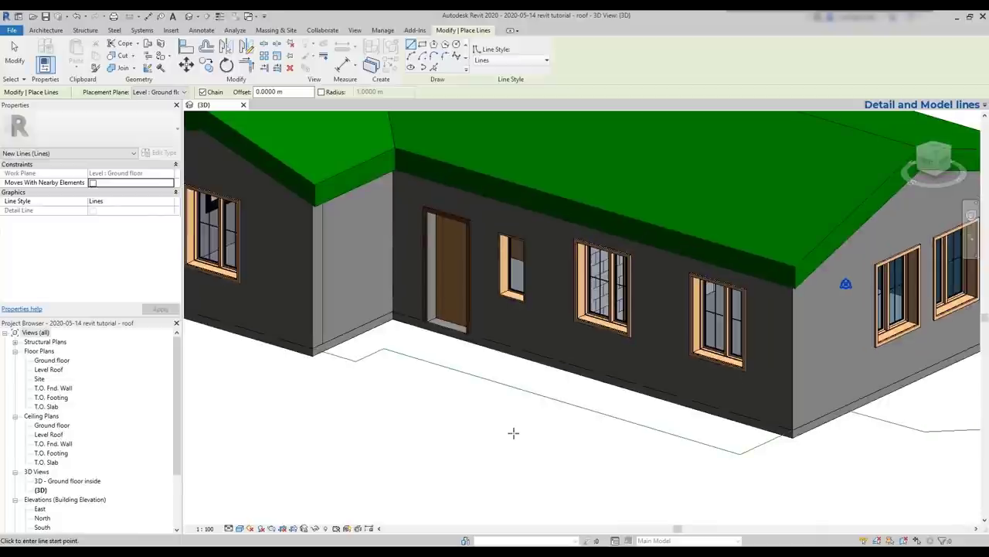
scroll(517, 415, "down", 2)
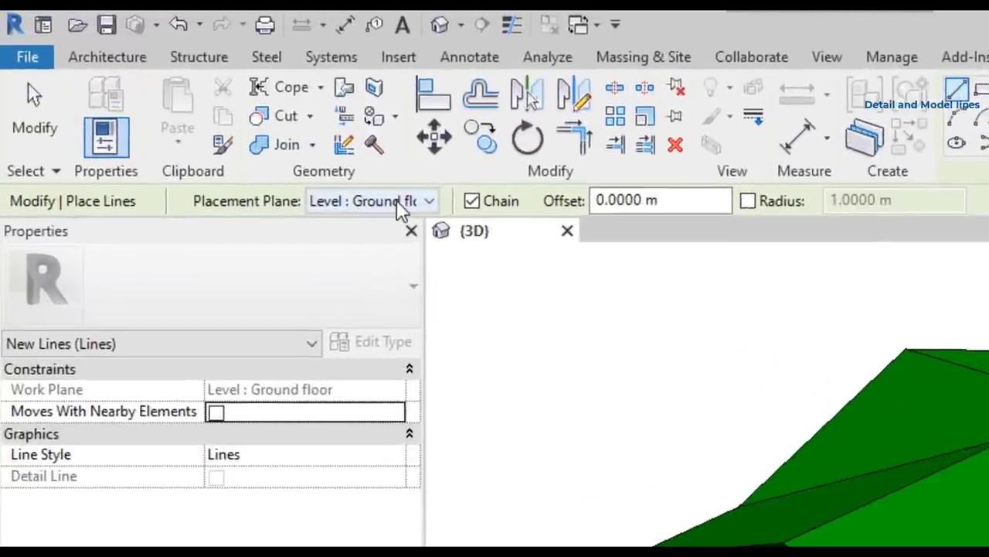
left_click(400, 203)
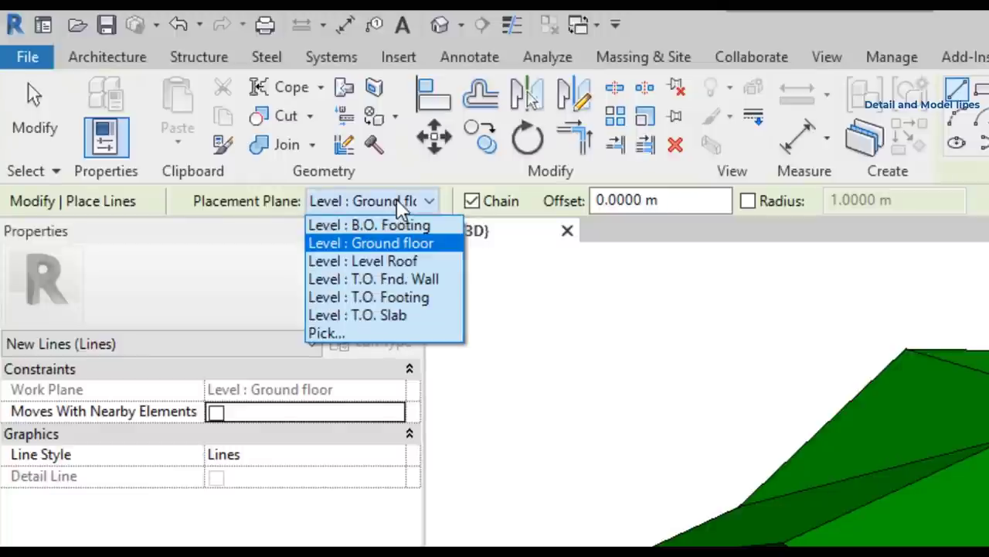
left_click(400, 203)
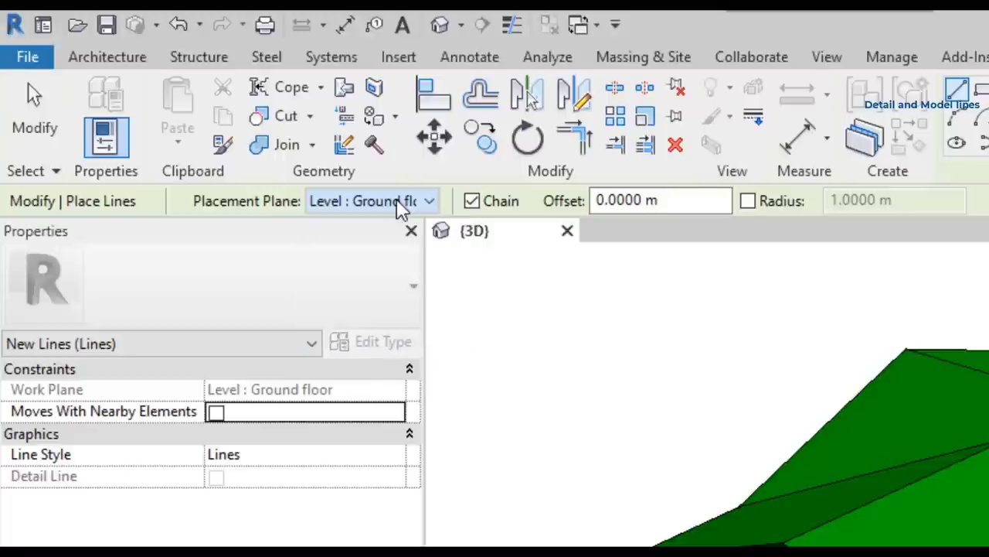
key("Escape")
key("Escape")
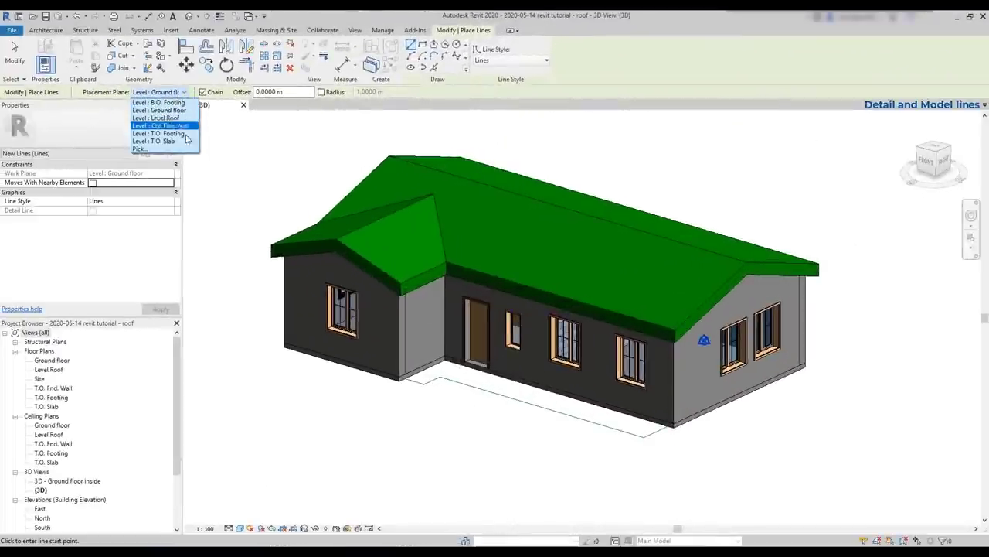
- Set the model line placement plane by picking the exterior face of the east gable wall
left_click(184, 149)
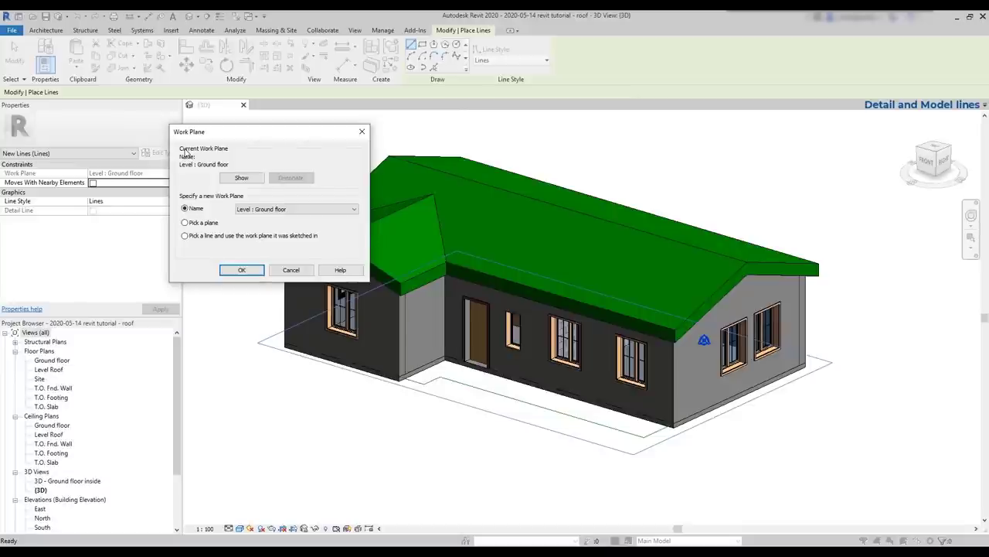
left_click(212, 224)
left_click(240, 270)
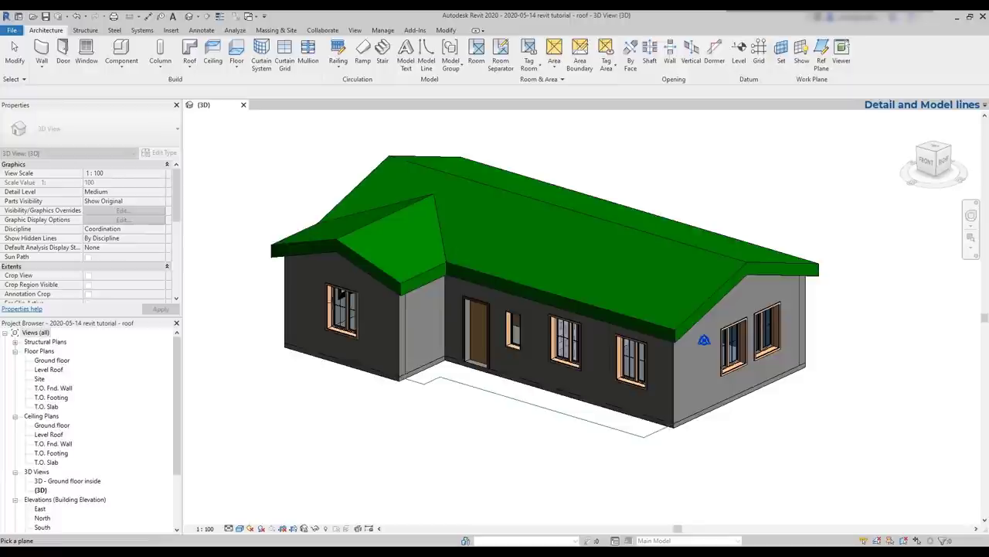
left_click(676, 388)
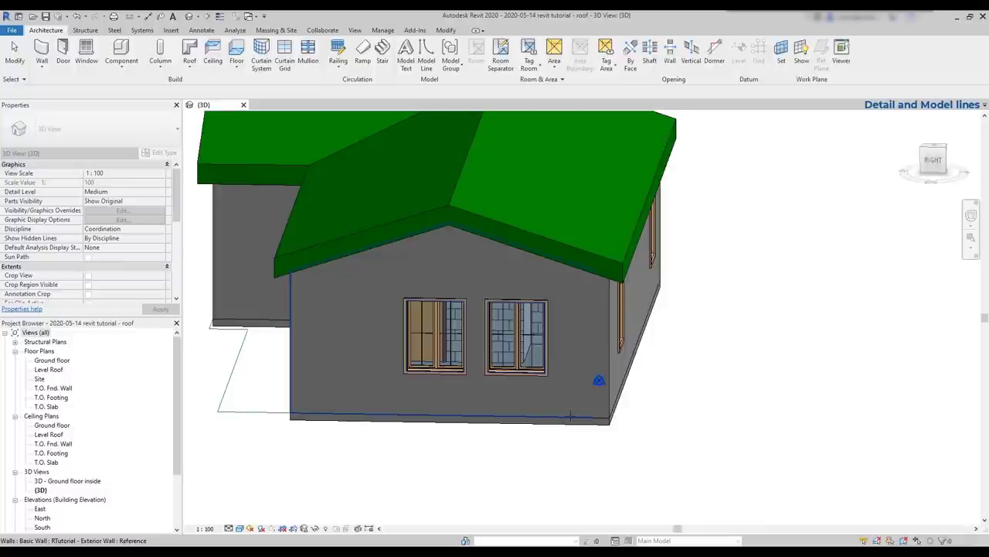
- Draw vertical model lines on the east gable wall face, extending from the southern window's edge toward the wall base and the roof
key("l")
key("i")
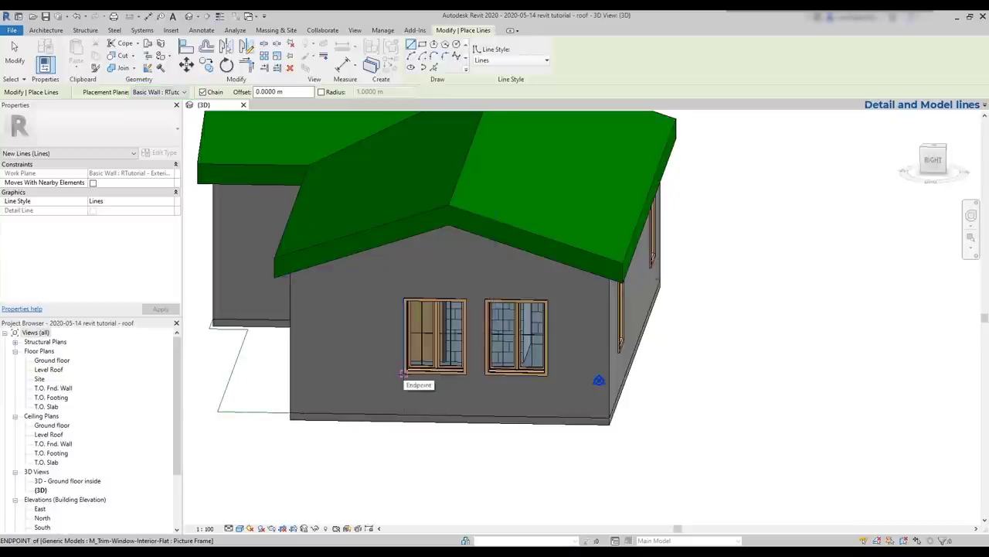
left_click(403, 374)
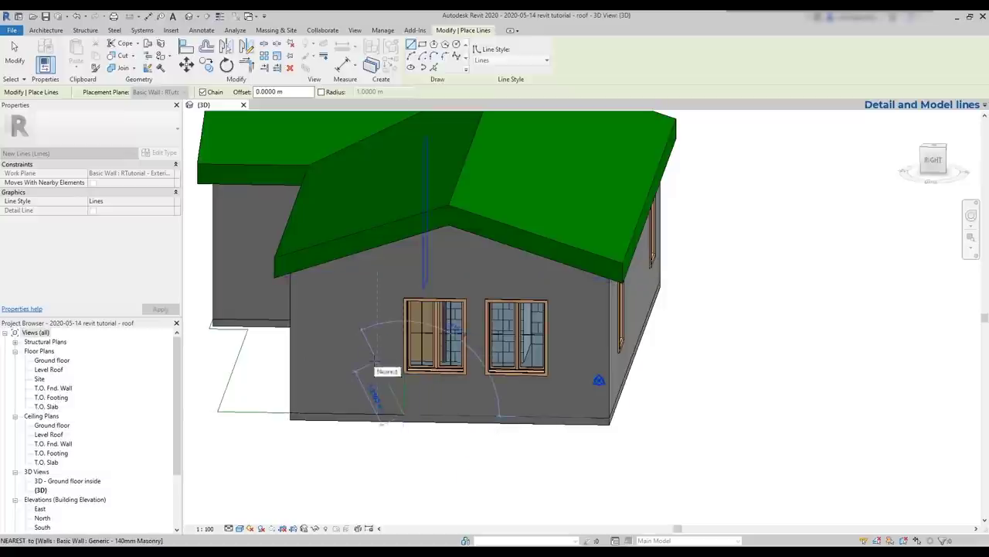
key("Escape")
left_click(498, 299)
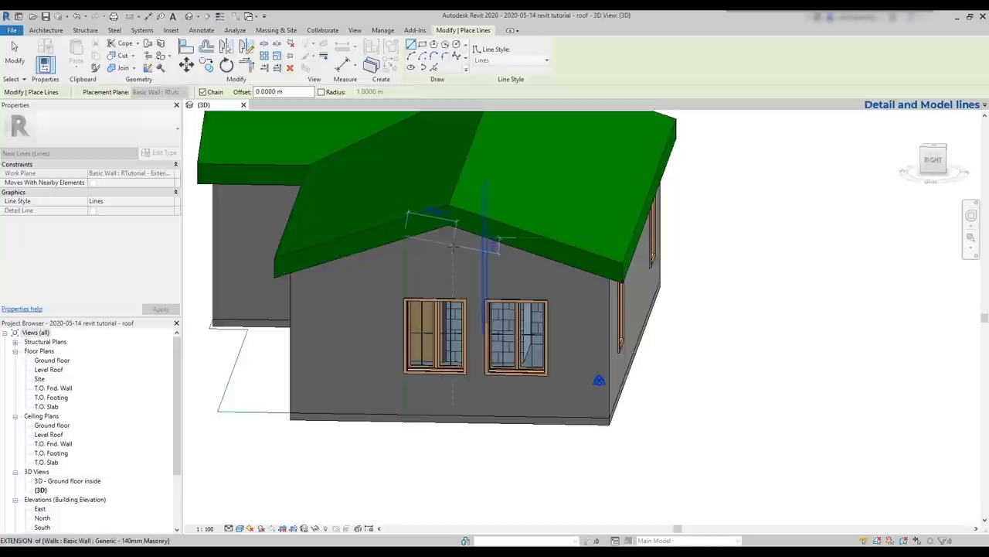
key("Escape")
left_click(466, 297)
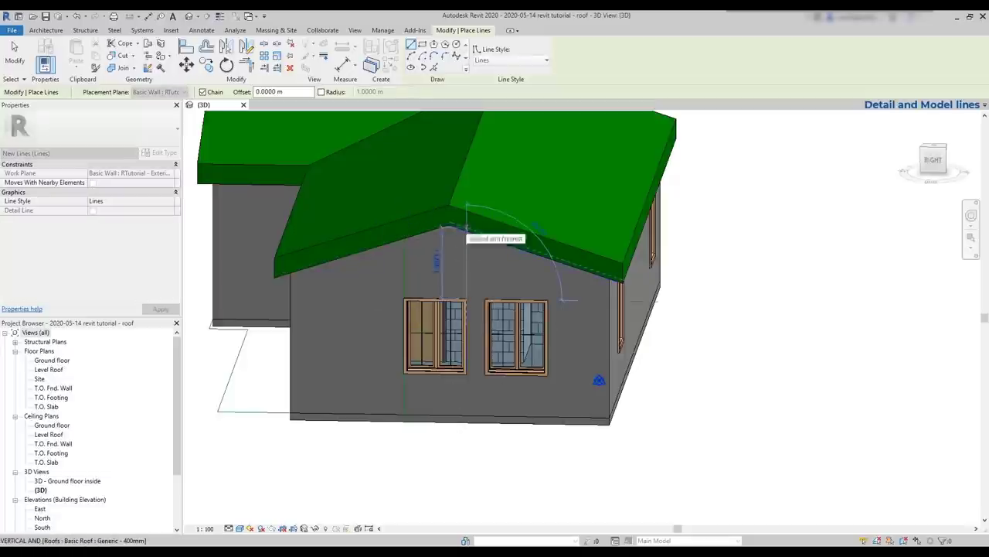
key("Escape")
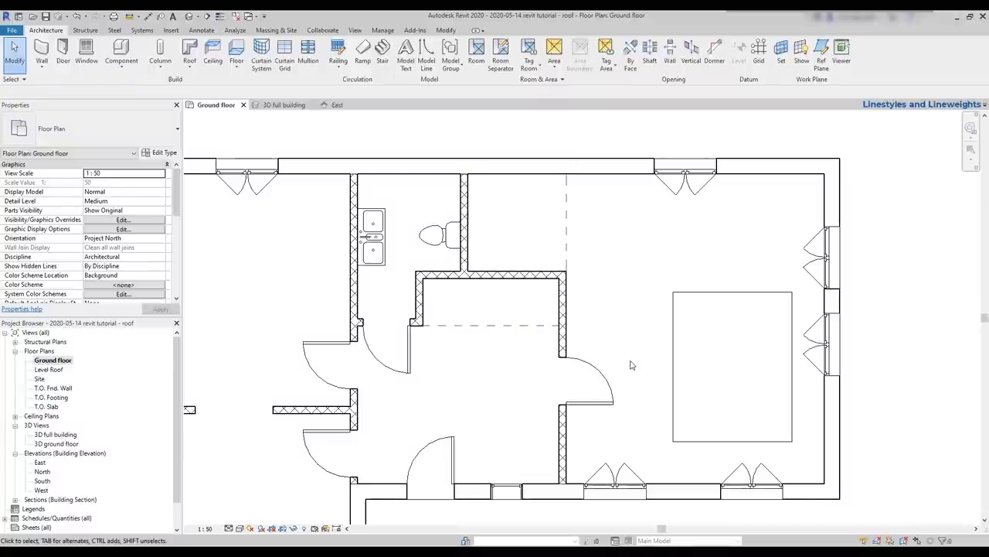
- Examine the line styles of the dashed line east of the toilet room and of the rectangle in the east room
left_click(566, 233)
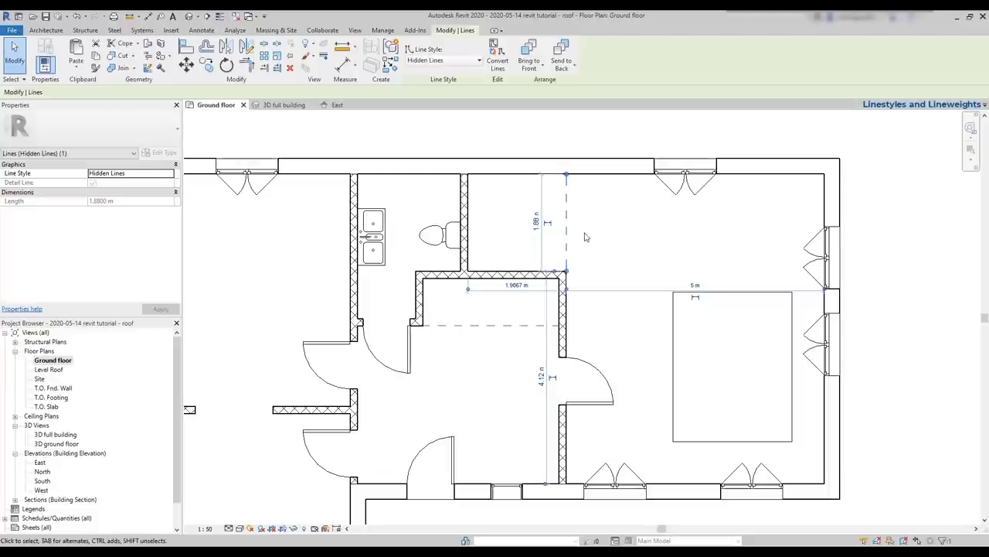
left_click(585, 238)
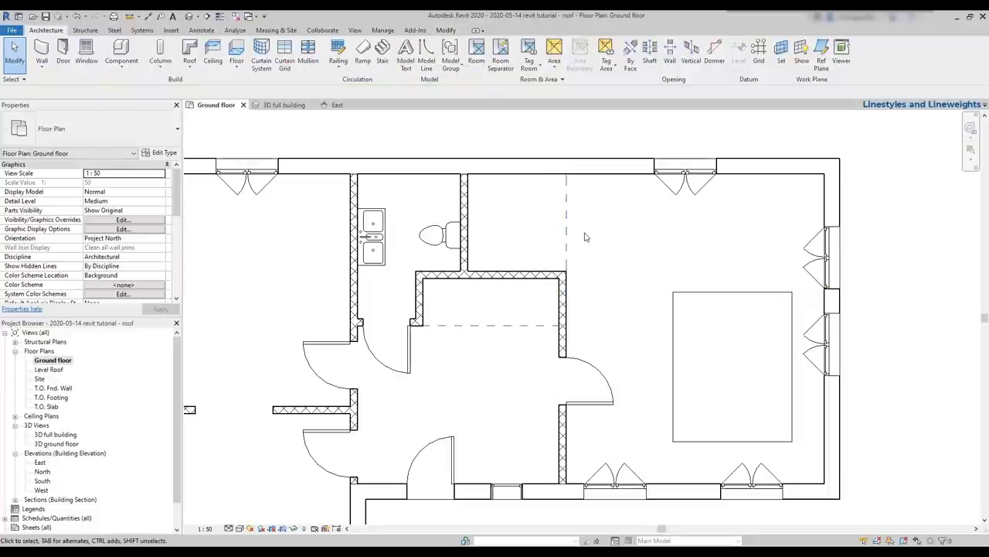
left_click(673, 321)
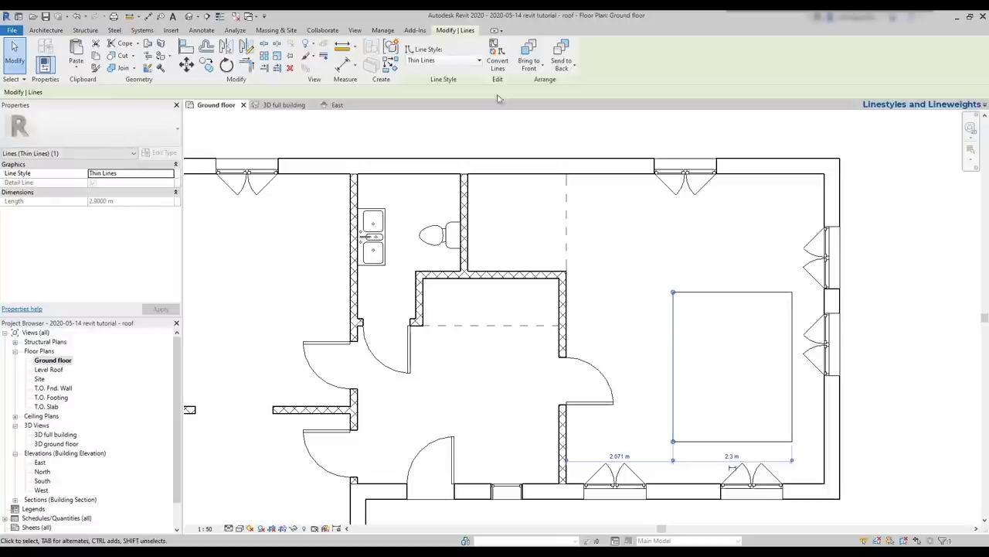
left_click(478, 61)
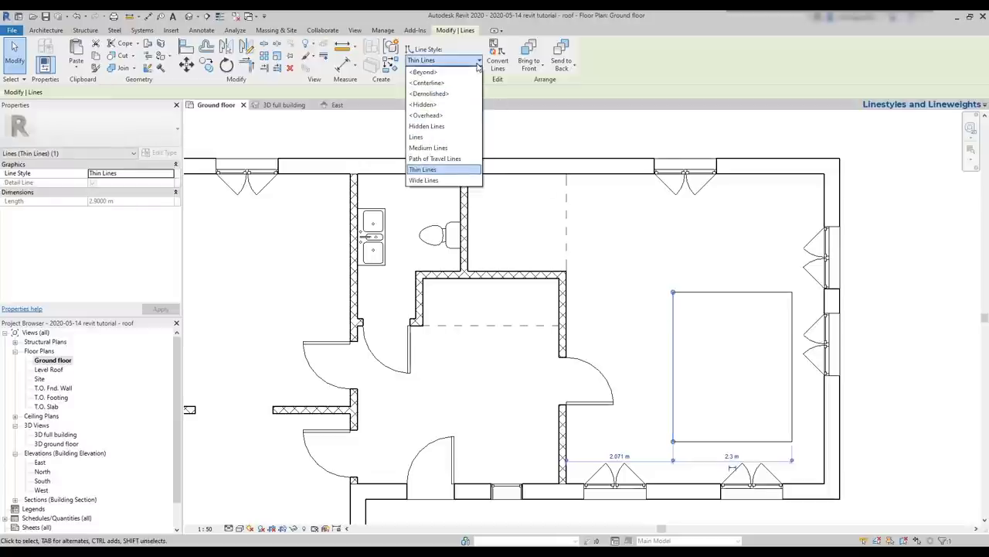
left_click(423, 169)
left_click(654, 346)
left_click_drag(801, 455, 645, 307)
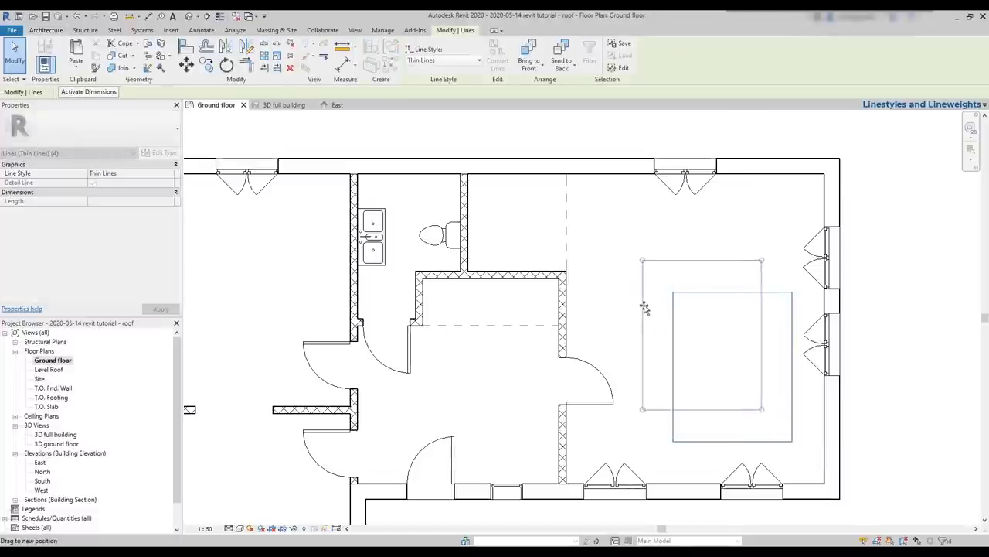
key("Escape")
key("Escape")
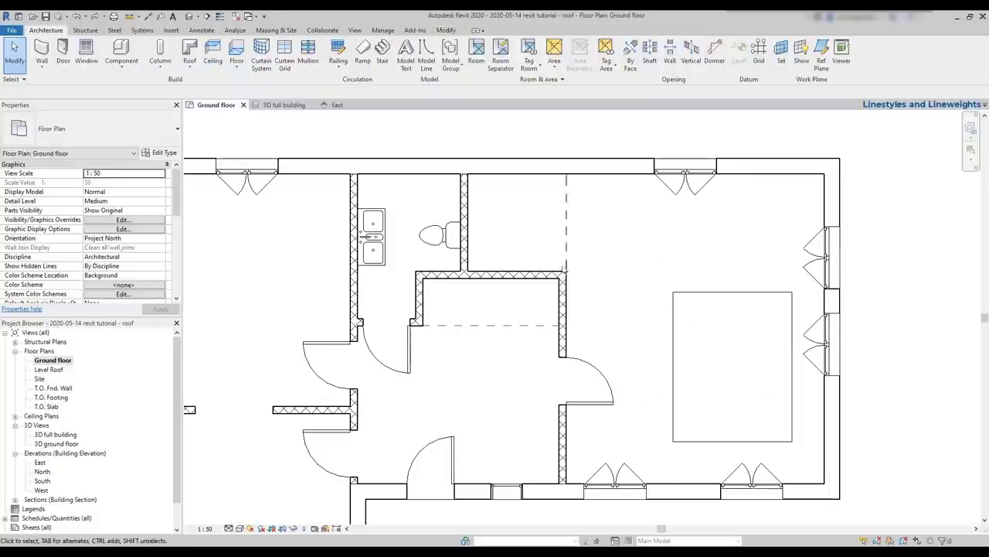
- Open the project's Line Styles settings and expand the Lines category down to its last subcategories
left_click(383, 31)
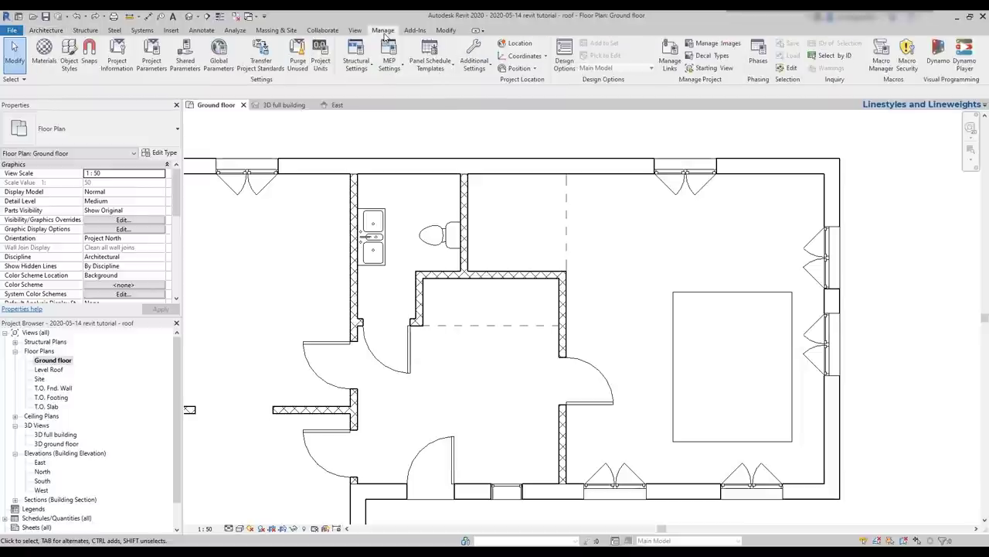
left_click(490, 70)
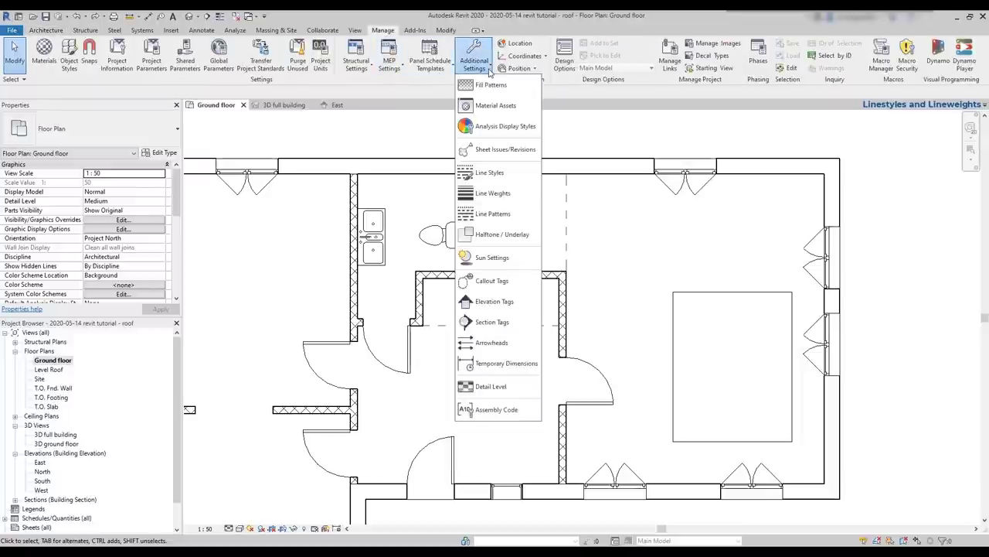
left_click(497, 172)
left_click_drag(515, 114, 649, 184)
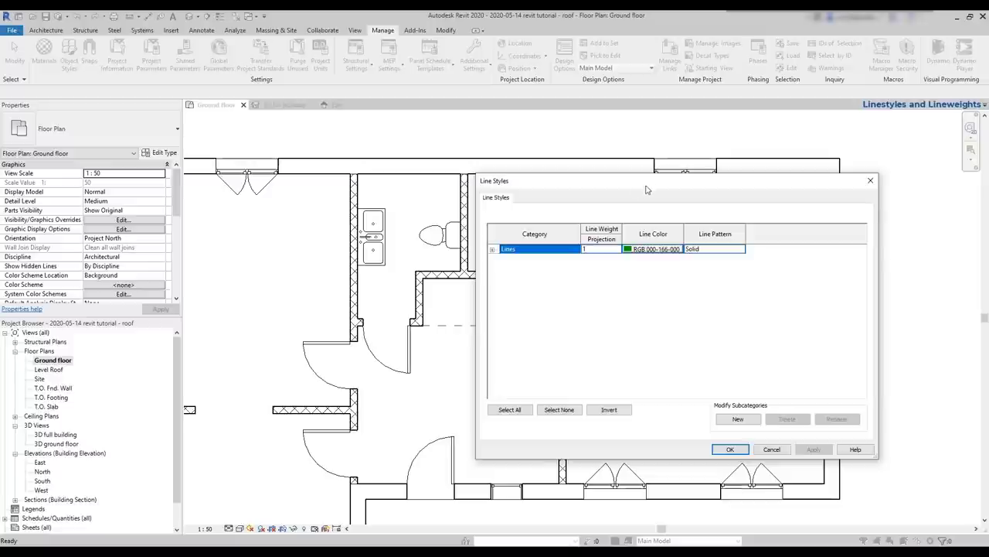
left_click(491, 249)
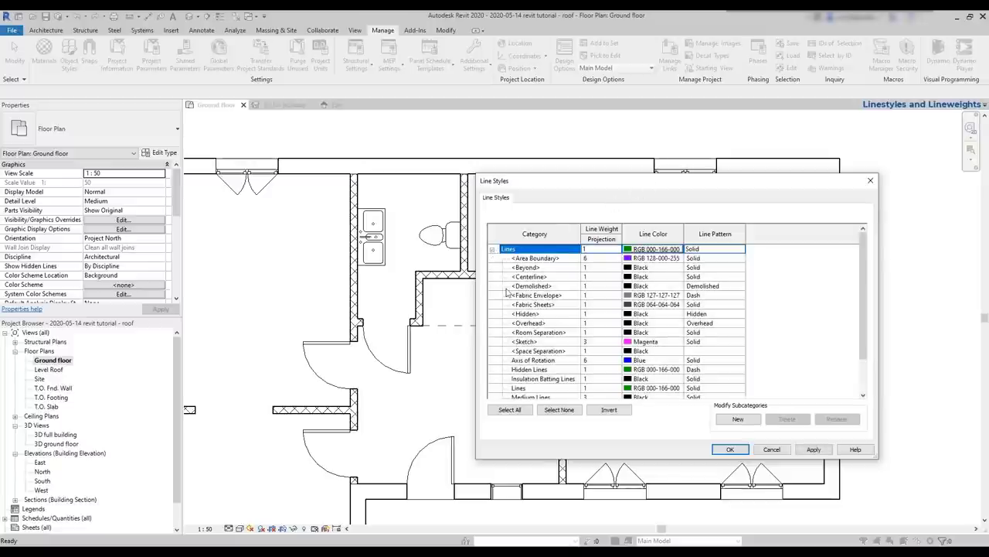
scroll(517, 295, "down", 4)
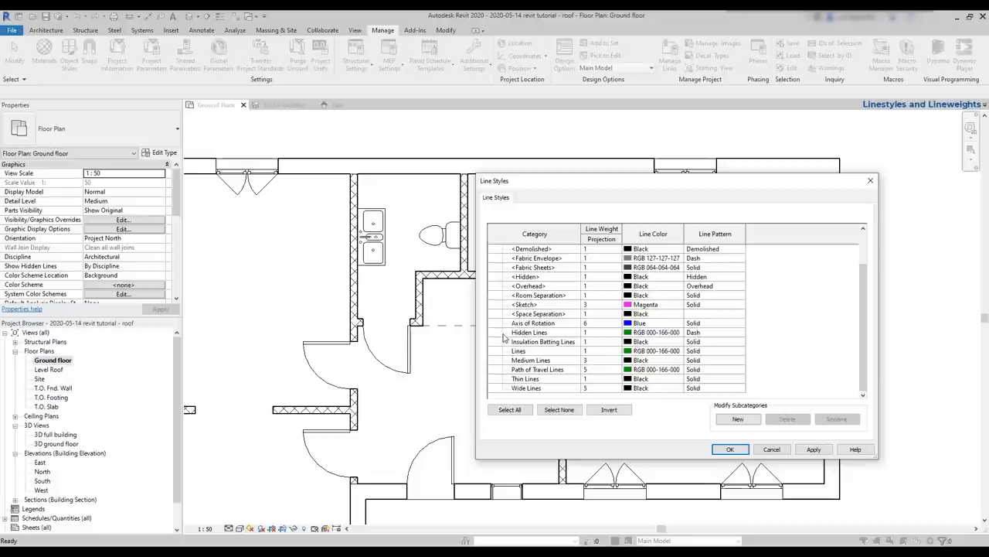
- Set the Hidden Lines style's color to red and apply the change to the plan
left_click(645, 331)
left_click_drag(556, 180, 666, 183)
left_click(738, 334)
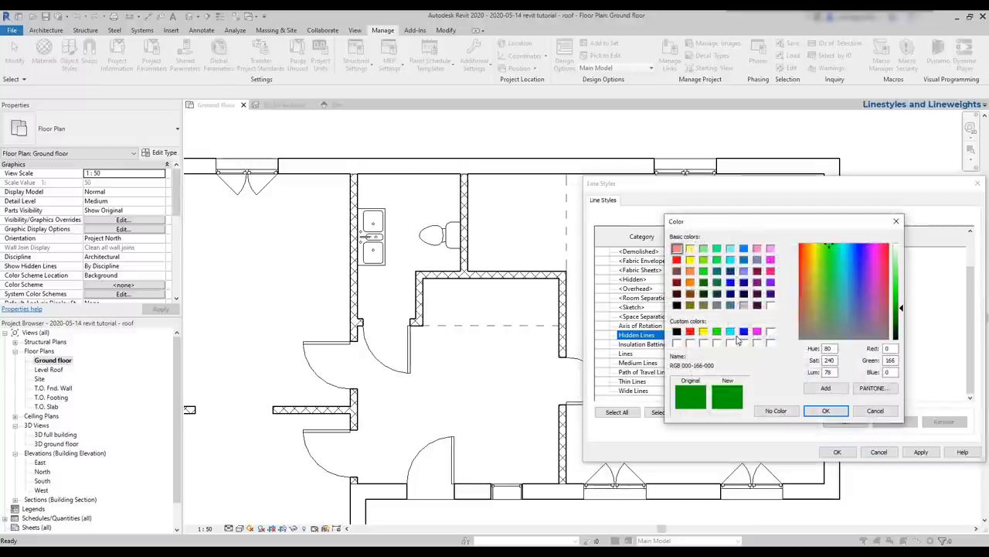
left_click(690, 331)
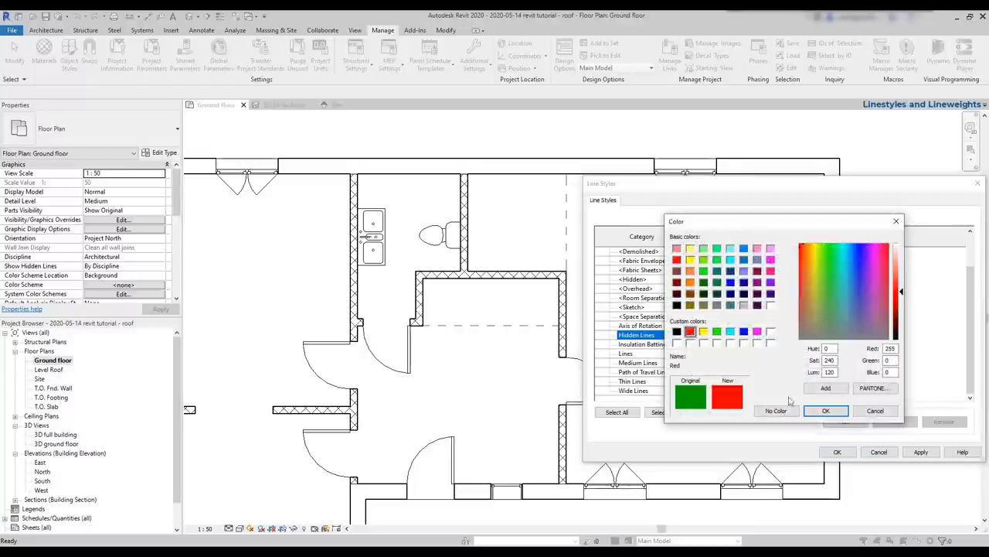
left_click(824, 411)
left_click(919, 453)
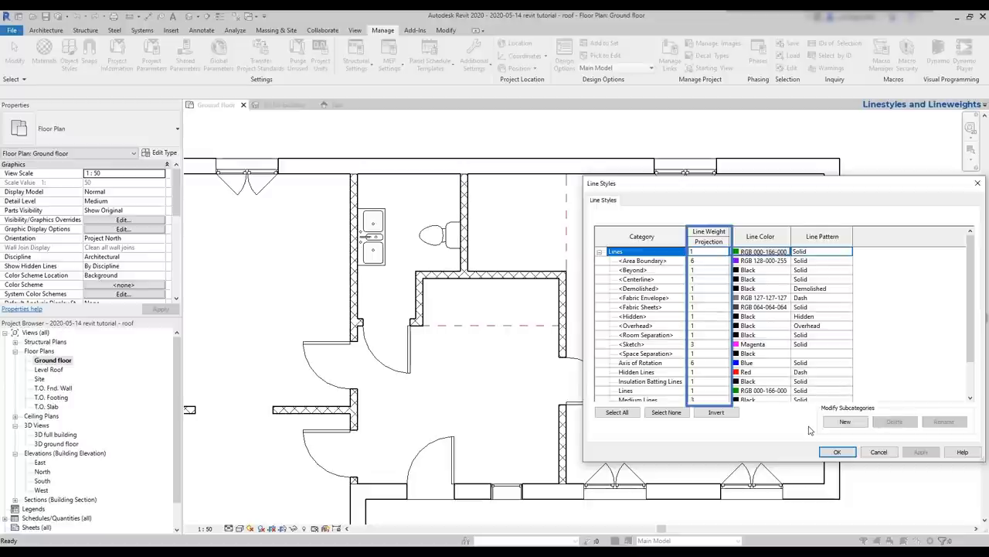
- Set the Hidden Lines style's projection line weight to 4 and apply the change to the plan
scroll(723, 338, "down", 2)
left_click(723, 334)
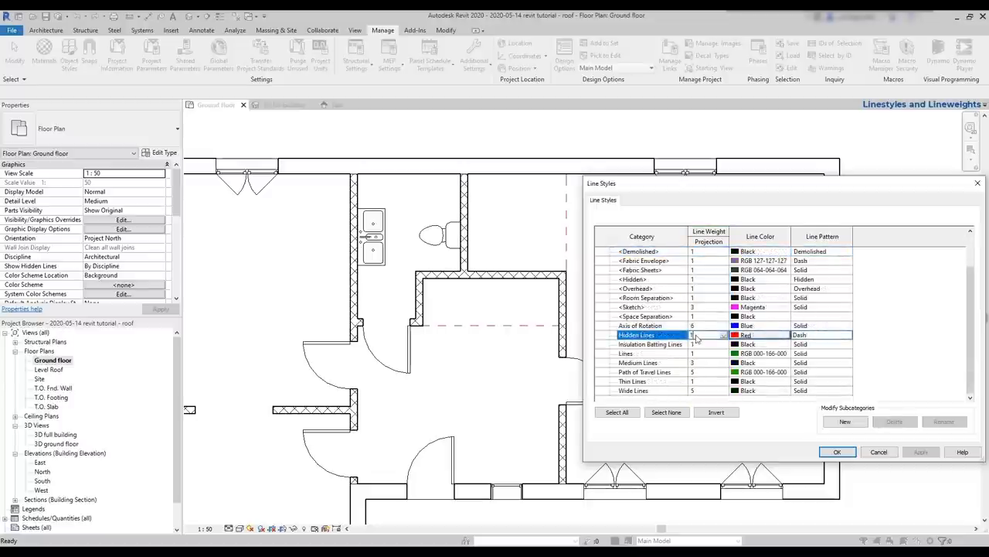
left_click(723, 334)
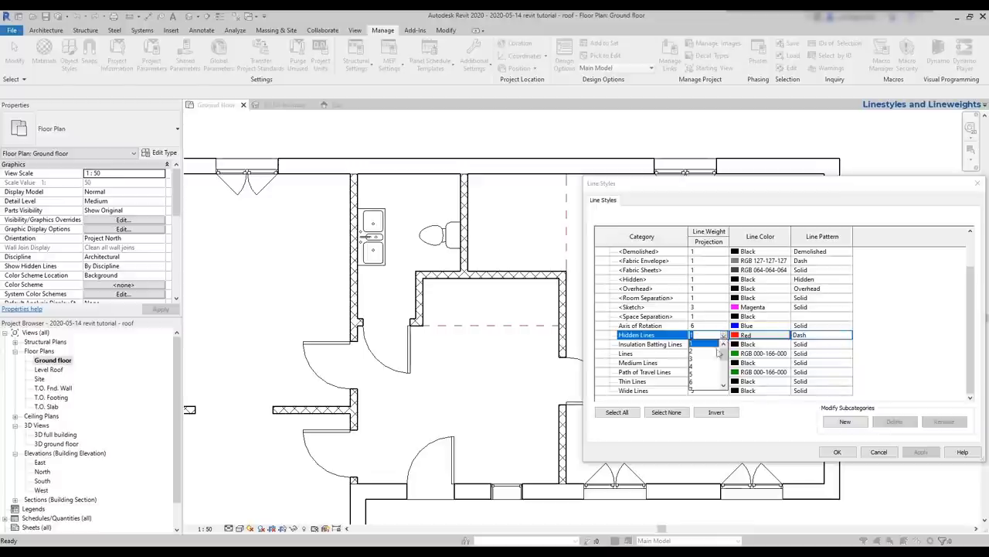
scroll(711, 359, "down", 4)
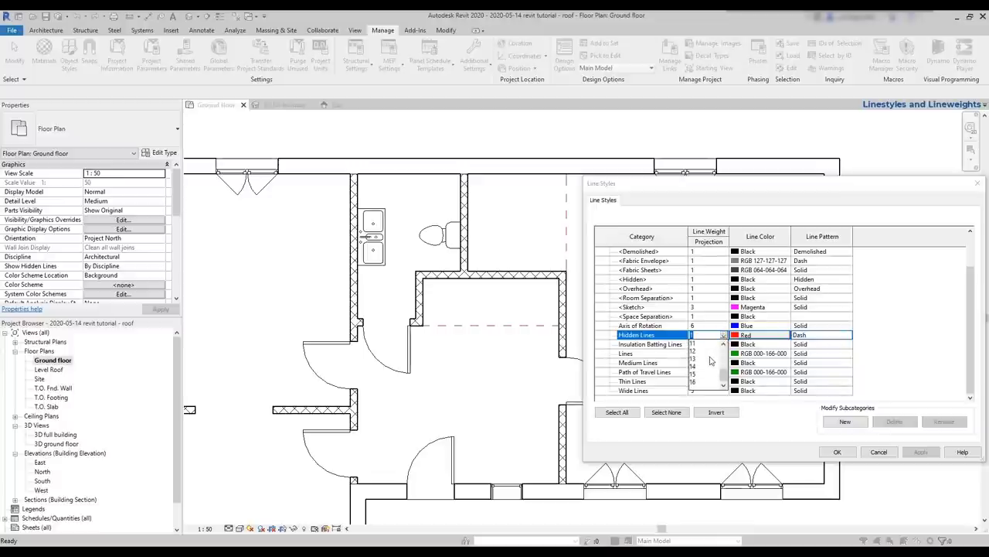
scroll(705, 367, "up", 4)
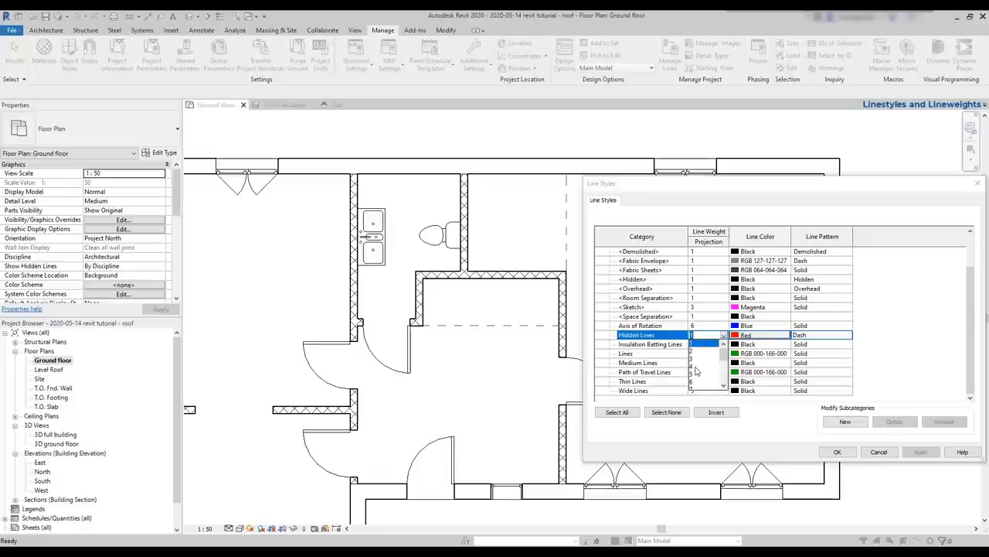
left_click(700, 366)
left_click(922, 452)
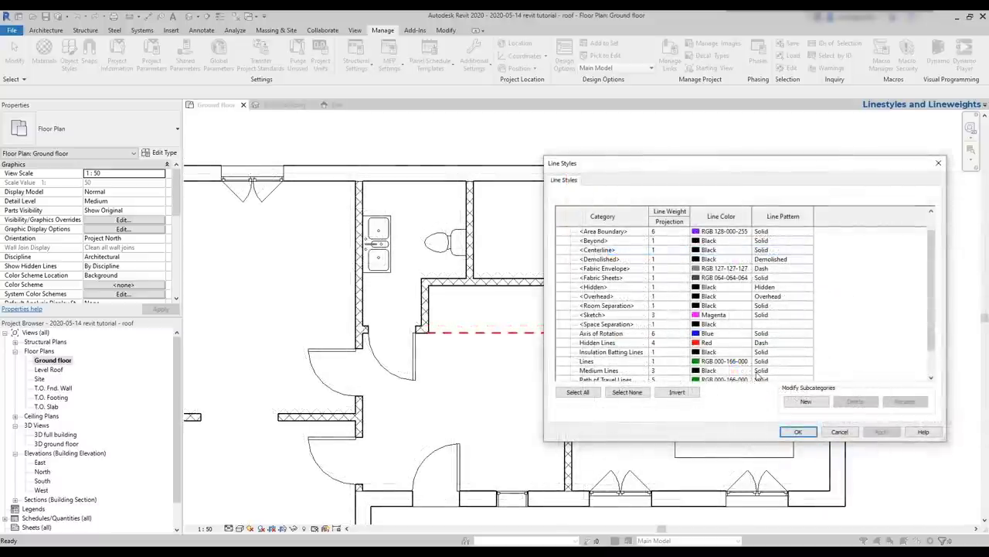
- Set the Hidden Lines style's line pattern to Dot and apply the change to the plan
left_click(776, 346)
left_click(803, 346)
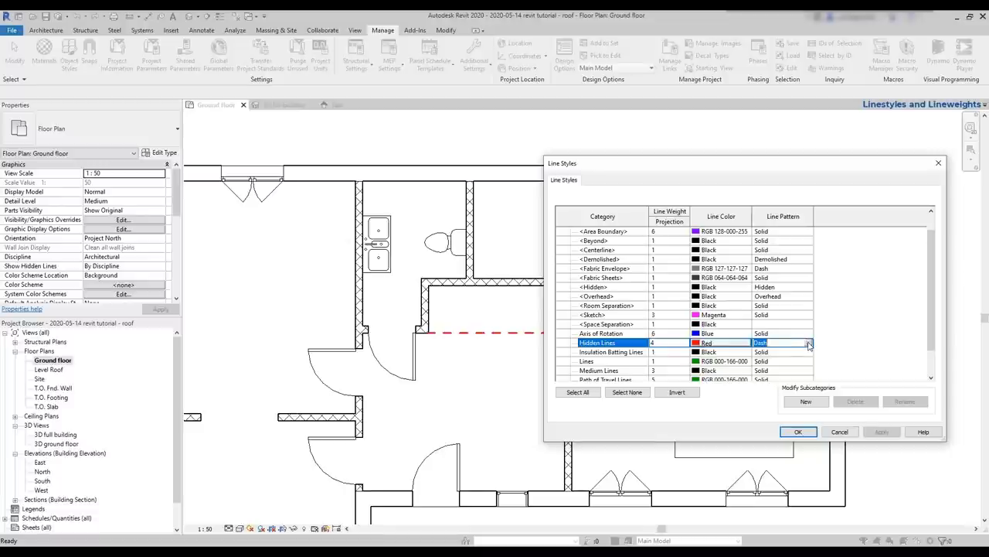
left_click(808, 344)
left_click_drag(810, 361, 810, 372)
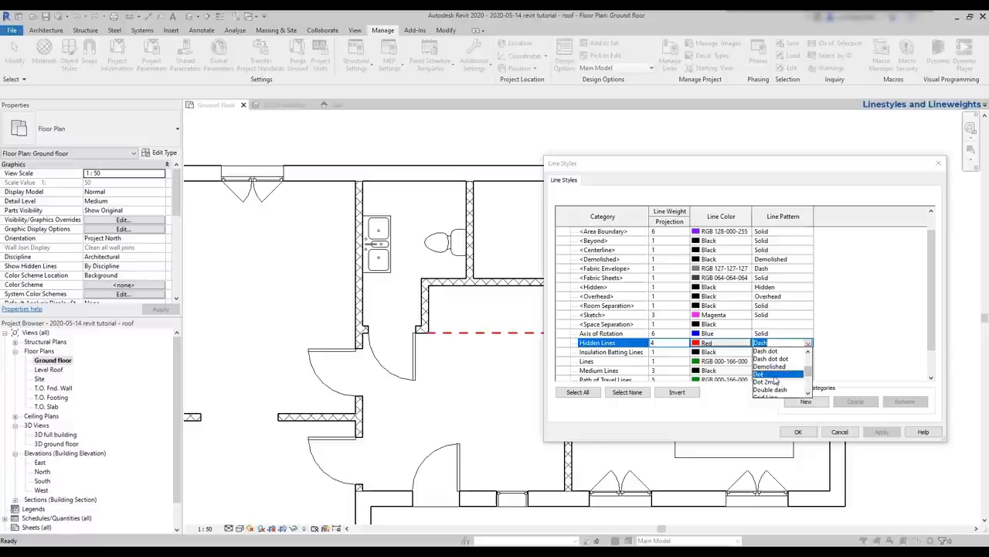
left_click(773, 374)
left_click(881, 431)
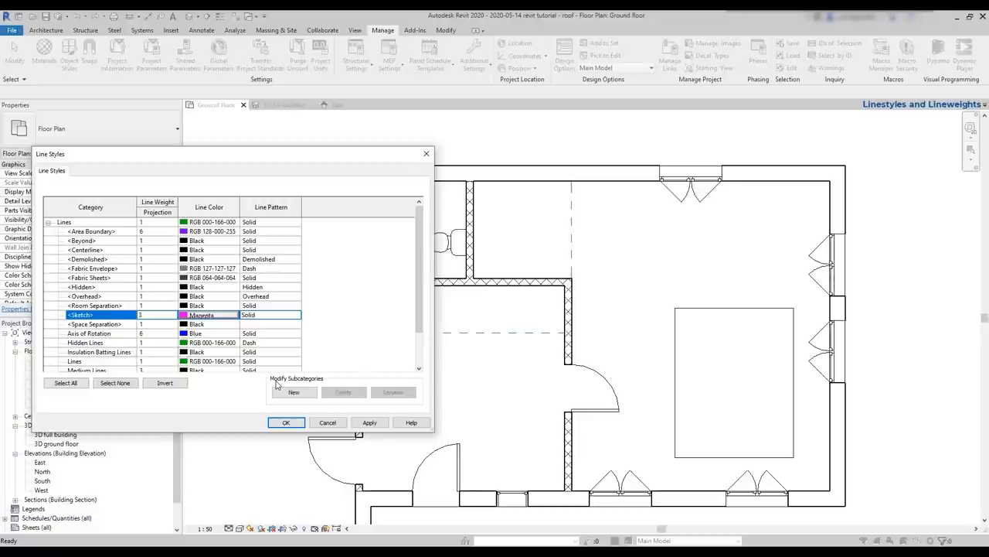
- Set the <Sketch> line style's color to yellow
left_click(208, 315)
left_click(152, 301)
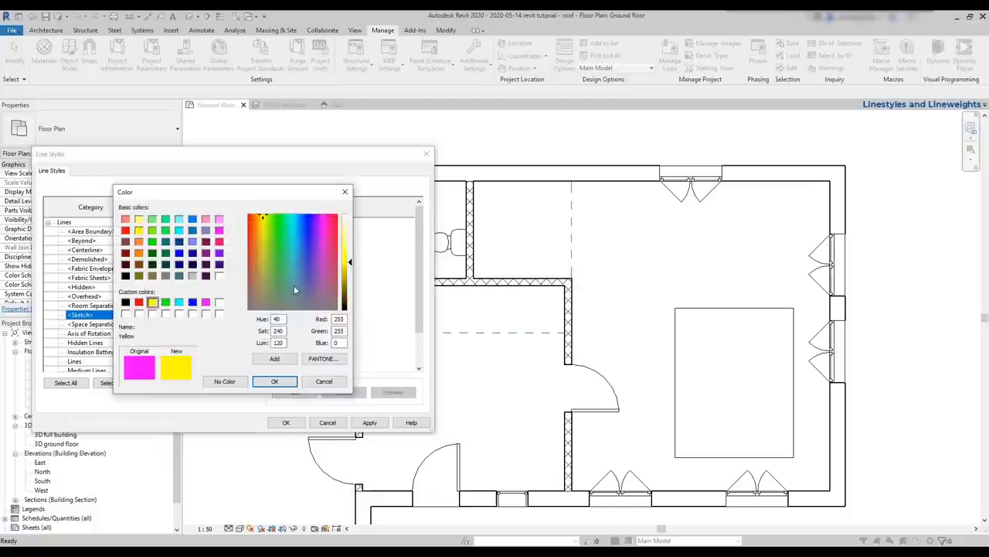
left_click(275, 381)
- Create a new line style named "1-thin line blue" as a subcategory of Lines
scroll(301, 344, "down", 2)
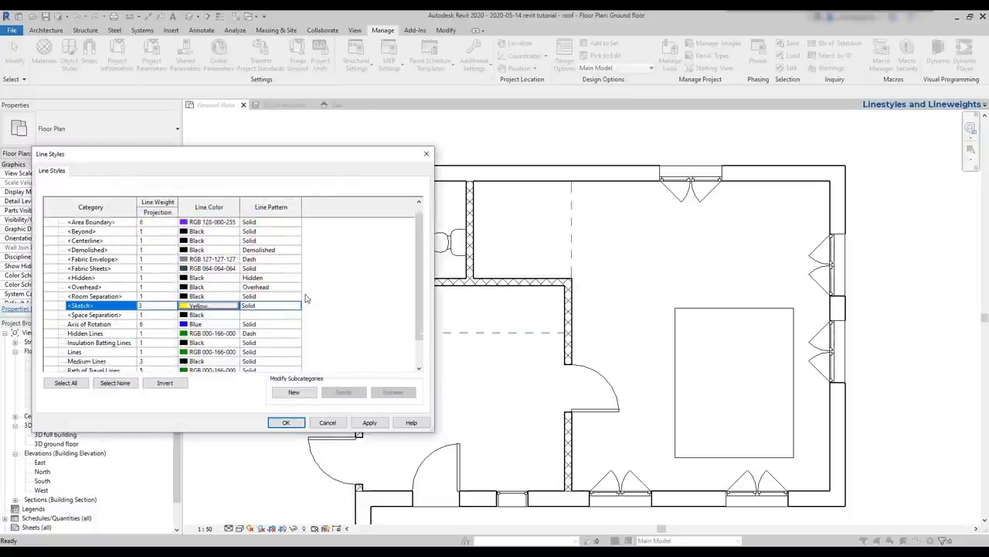
scroll(279, 393, "down", 1)
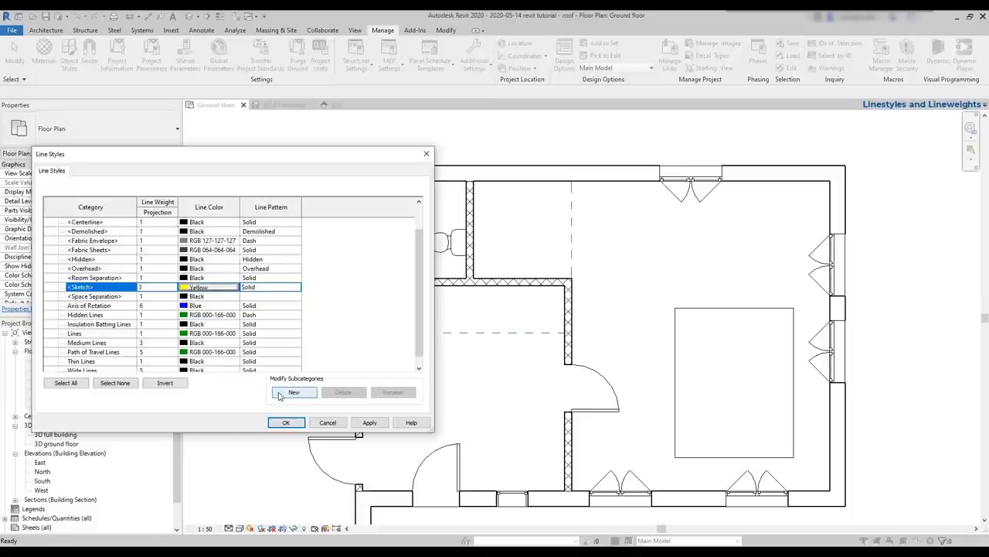
left_click(280, 395)
type("1-thin line blue")
left_click(232, 304)
key("Return")
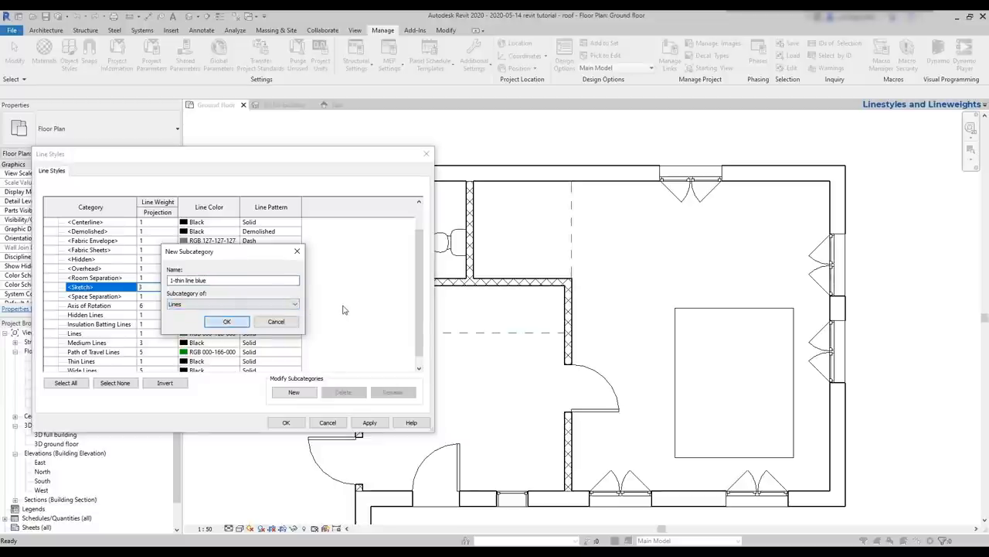
key("Return")
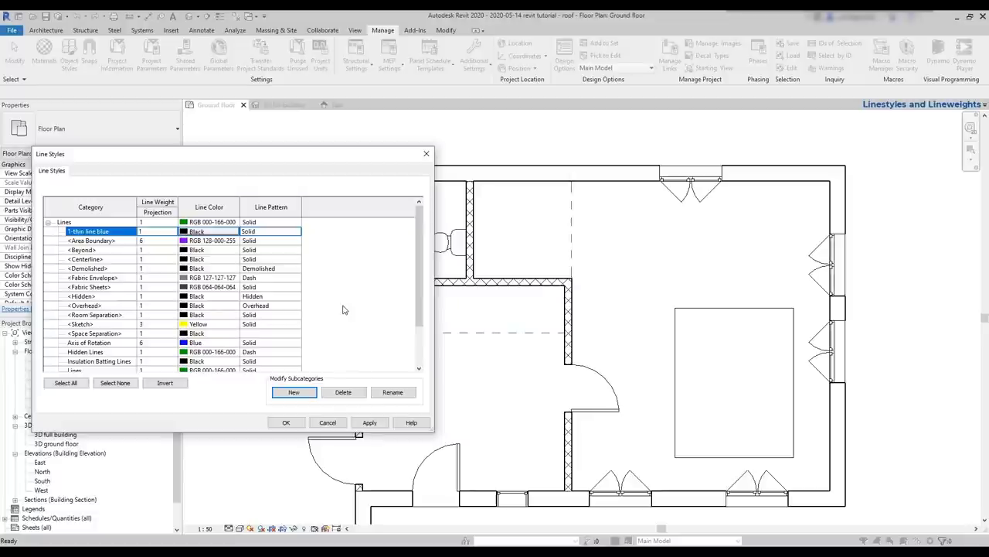
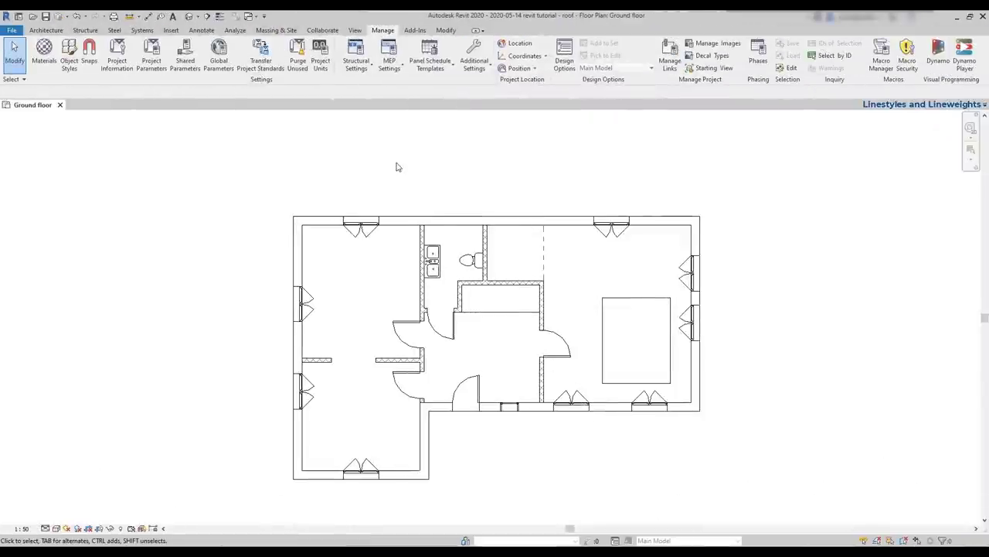
- Open the project's Line Weights settings and examine the model line weights for each view scale
left_click(484, 66)
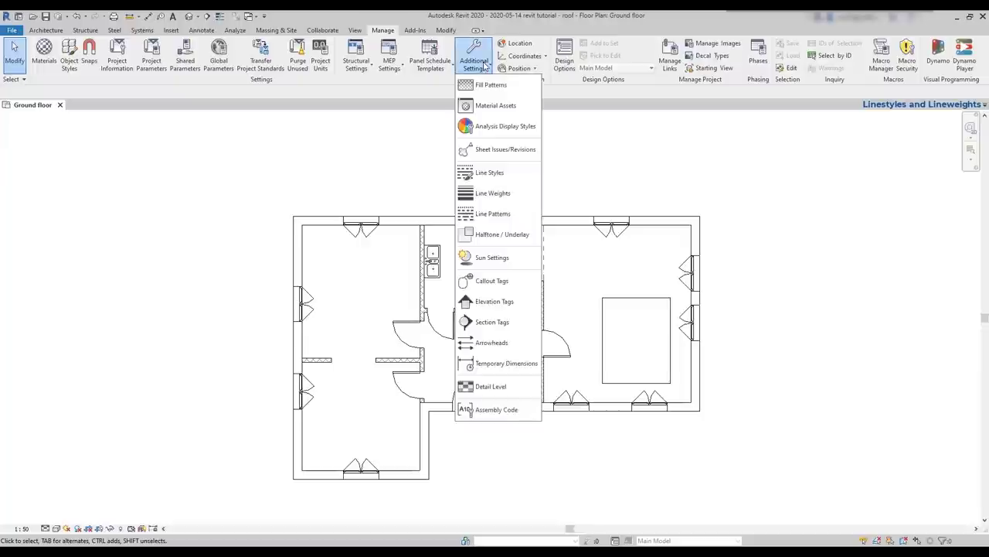
left_click(496, 194)
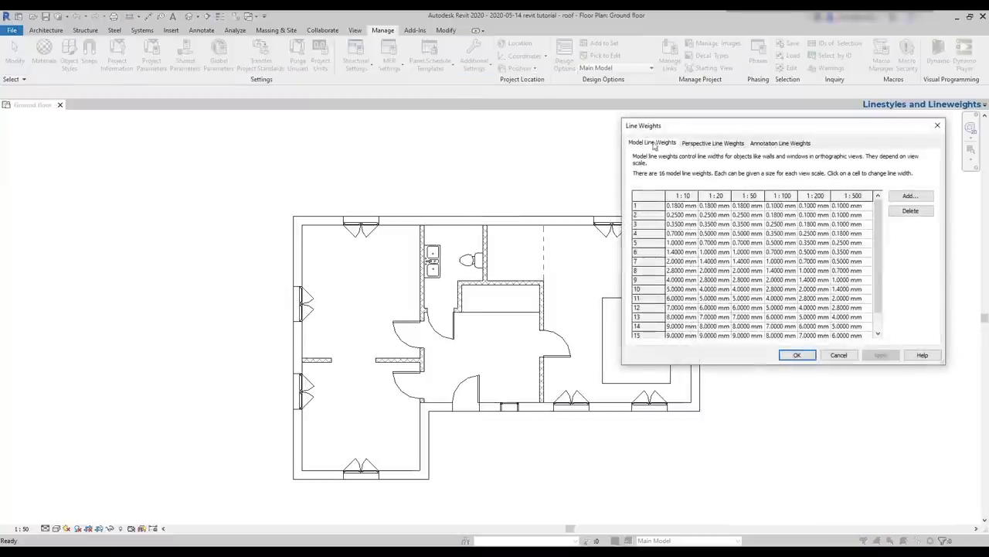
left_click_drag(664, 128, 518, 157)
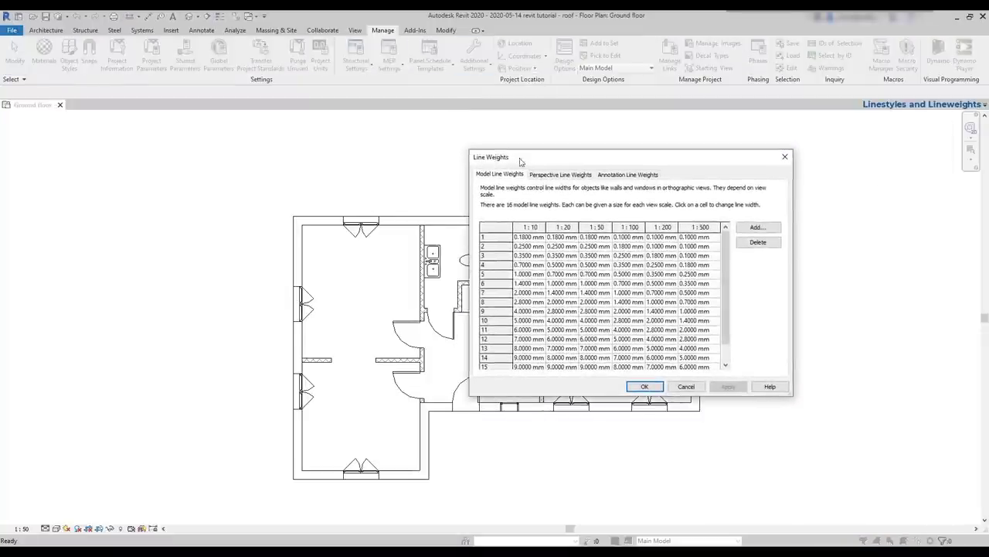
mouse_move(728, 281)
left_mouse_down()
mouse_move(727, 298)
mouse_move(727, 279)
left_mouse_up()
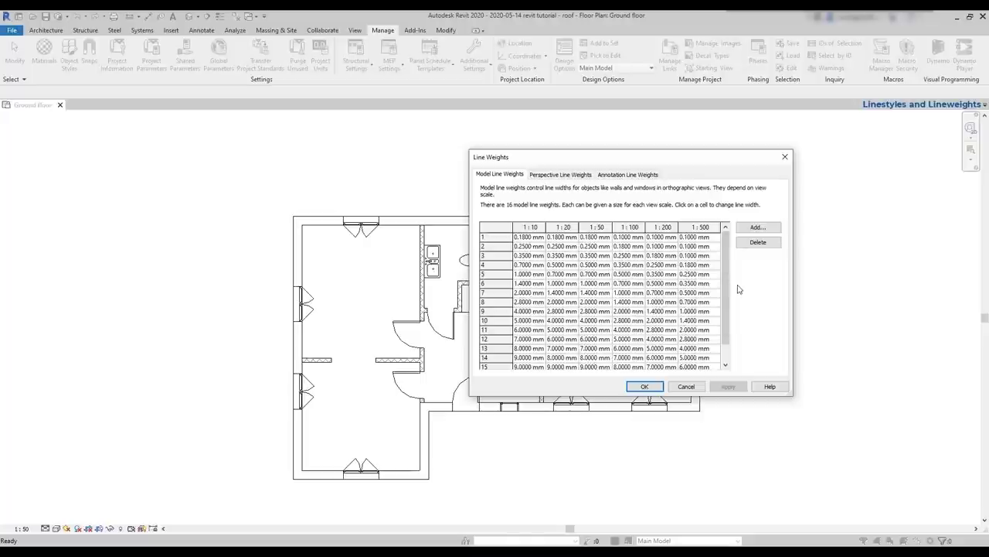
left_click(345, 148)
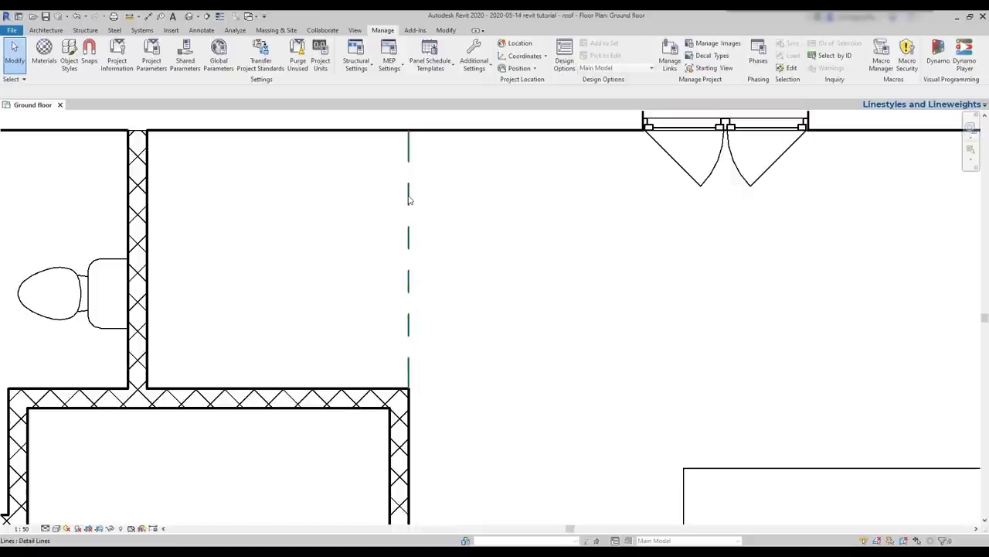
- Open the Line Styles settings, set the Hidden Lines projection line weight to 3 and apply it
left_click(484, 59)
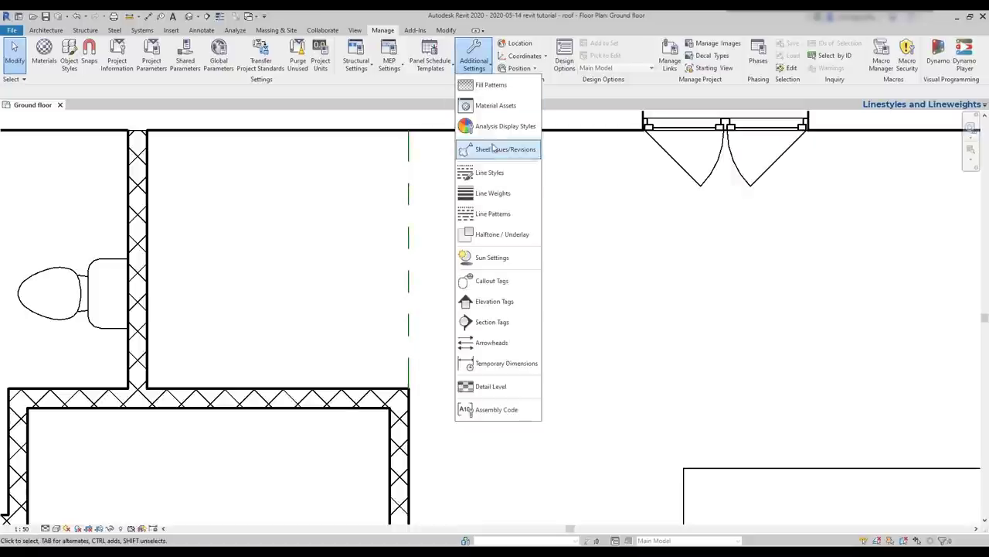
left_click(490, 172)
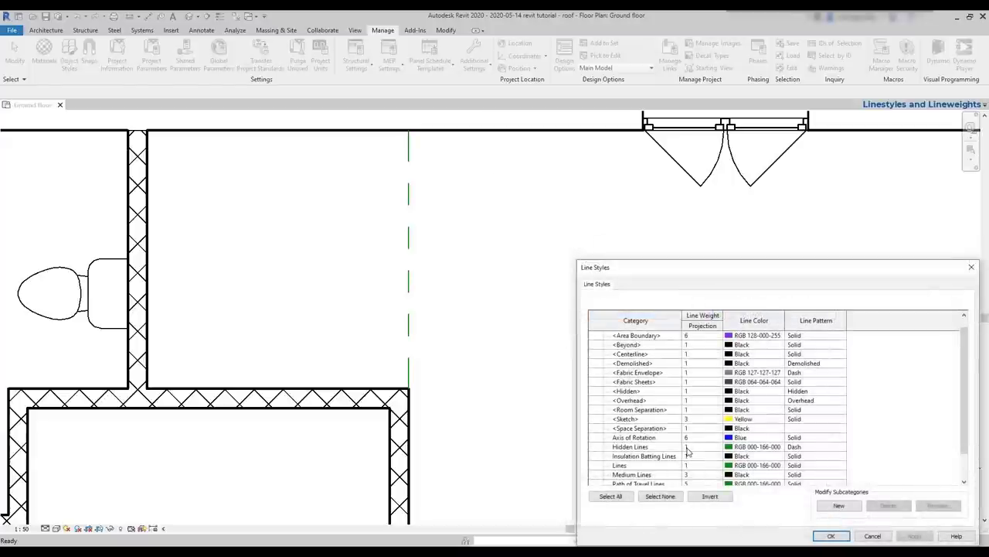
left_click(684, 448)
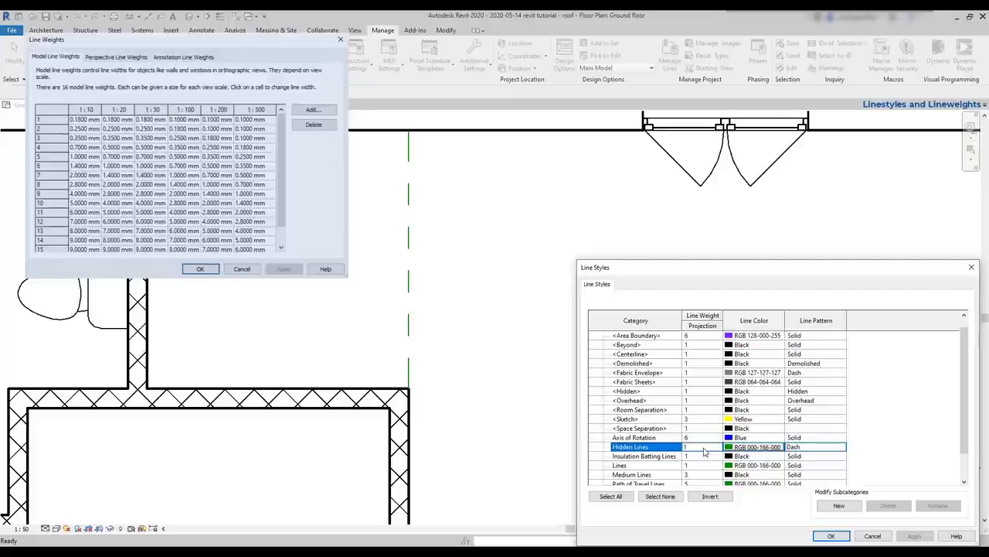
left_click(694, 448)
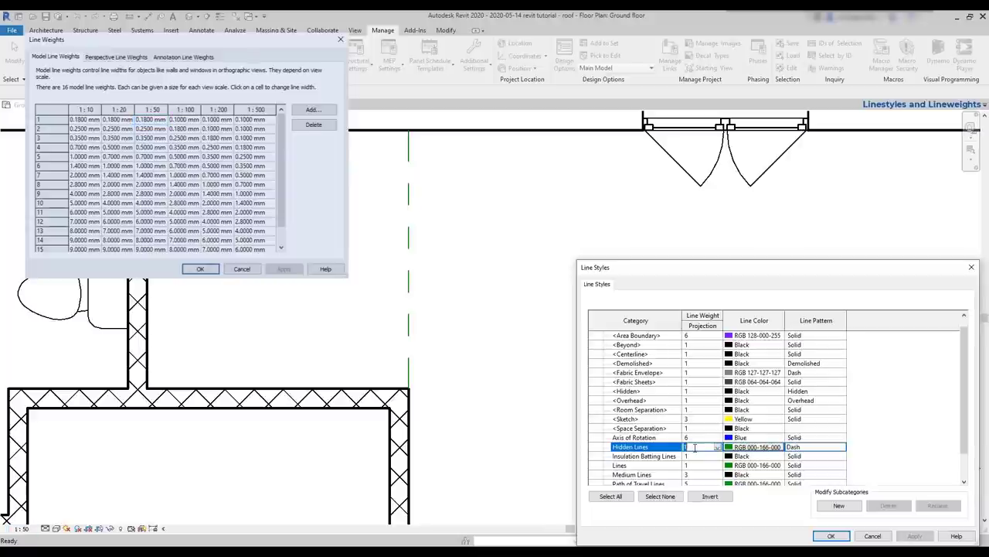
left_click(695, 446)
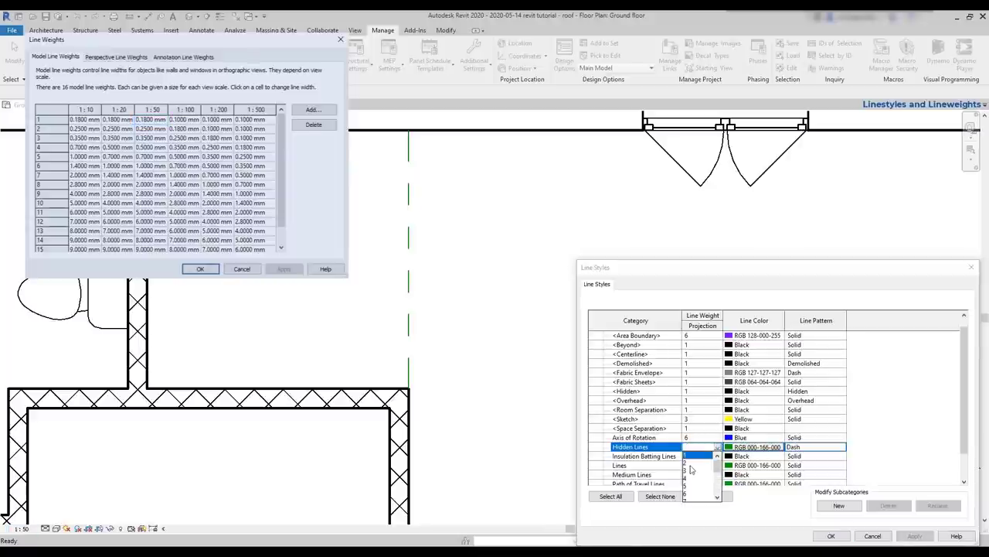
left_click(691, 469)
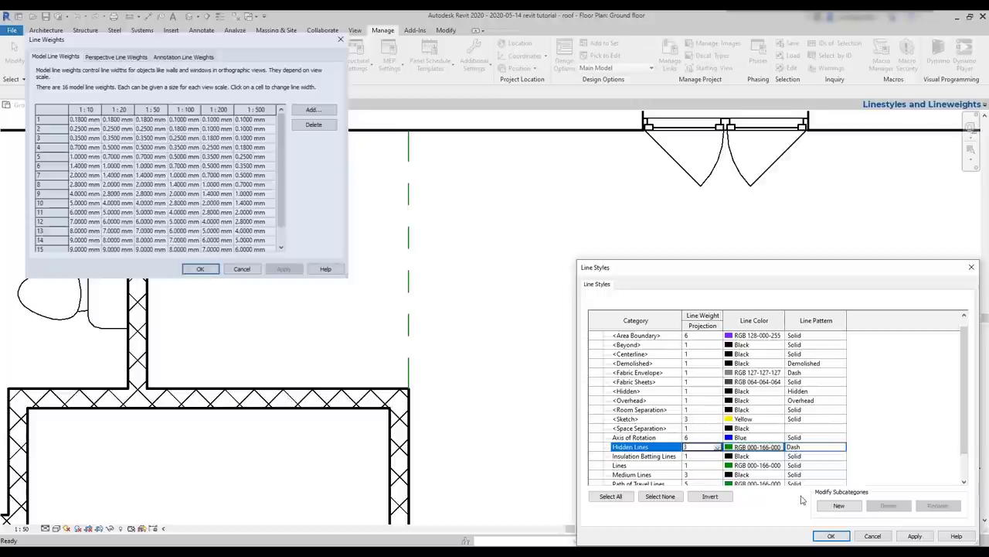
left_click(915, 535)
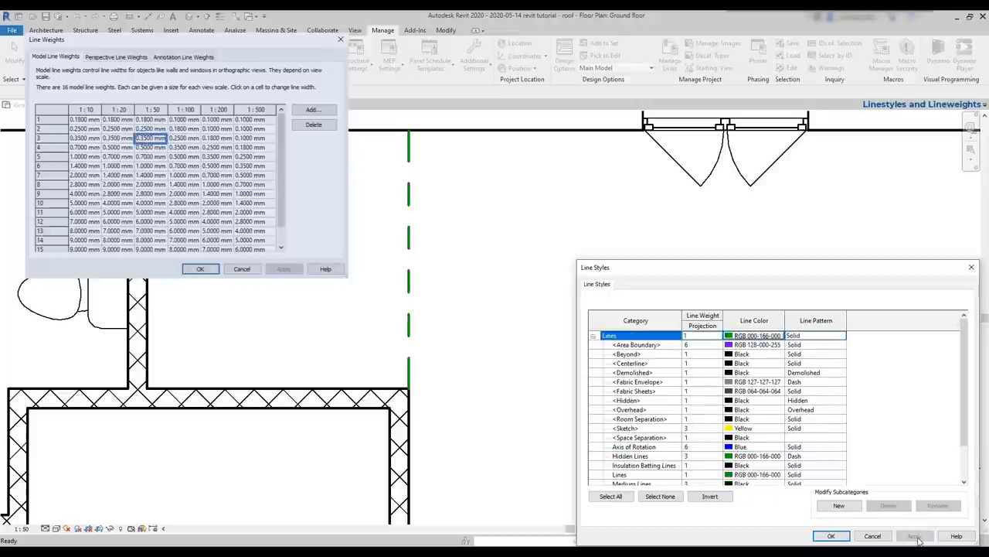
- Set the Hidden Lines projection line weight to 5, apply it and close the Line Styles settings
left_click(700, 456)
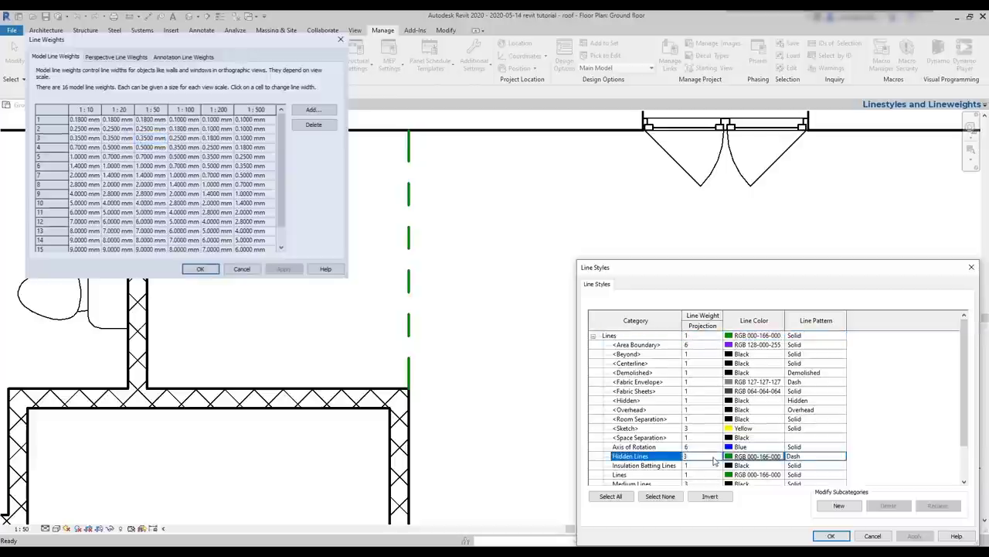
type("5")
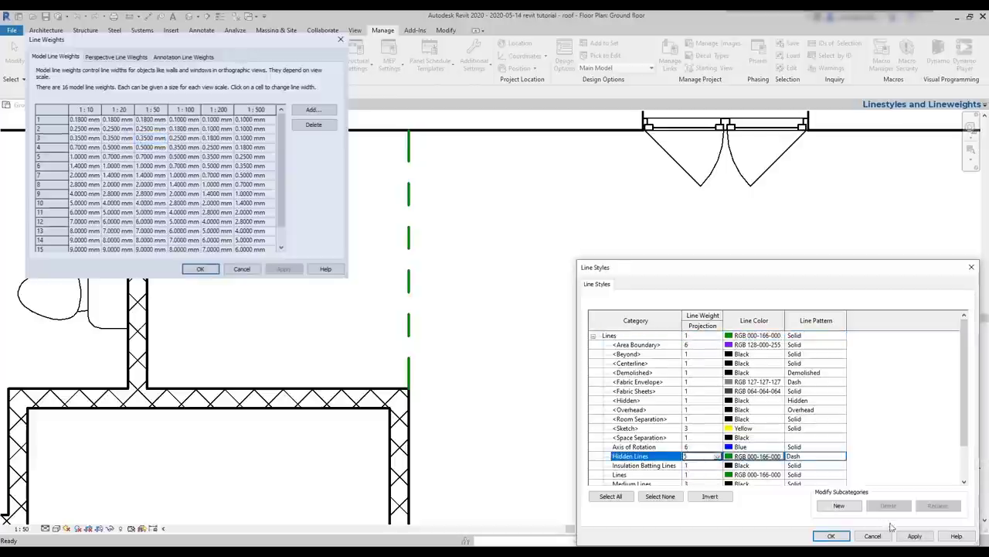
left_click(915, 535)
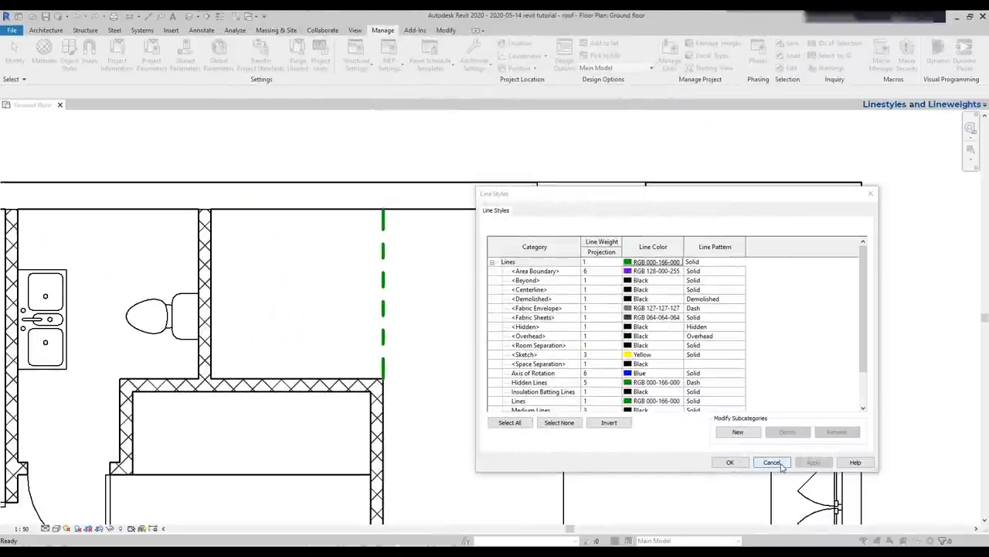
left_click(771, 462)
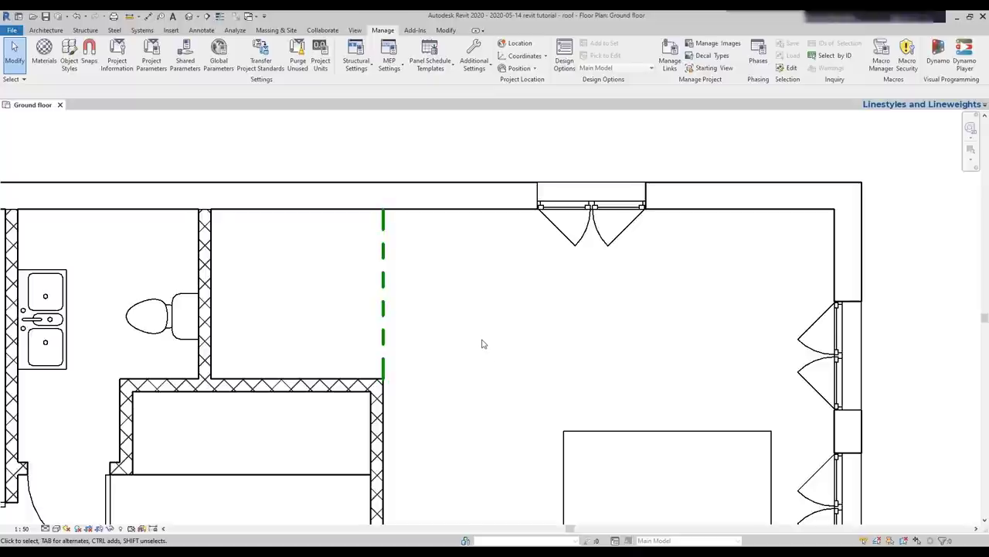
- Set the ground floor plan's view scale to 1:100 to compare line thicknesses, and return it to 1:50
left_click(21, 528)
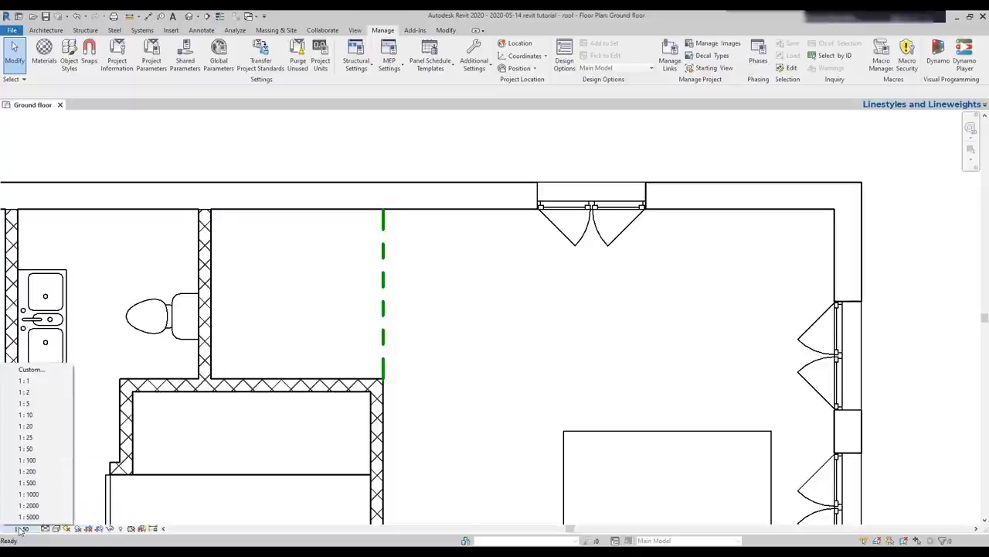
left_click(27, 460)
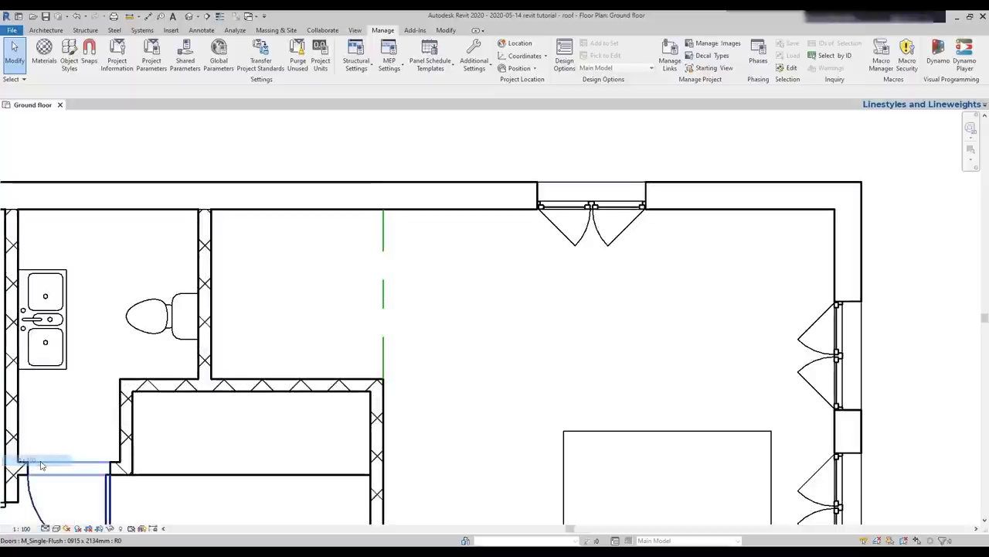
left_click(21, 528)
left_click(37, 450)
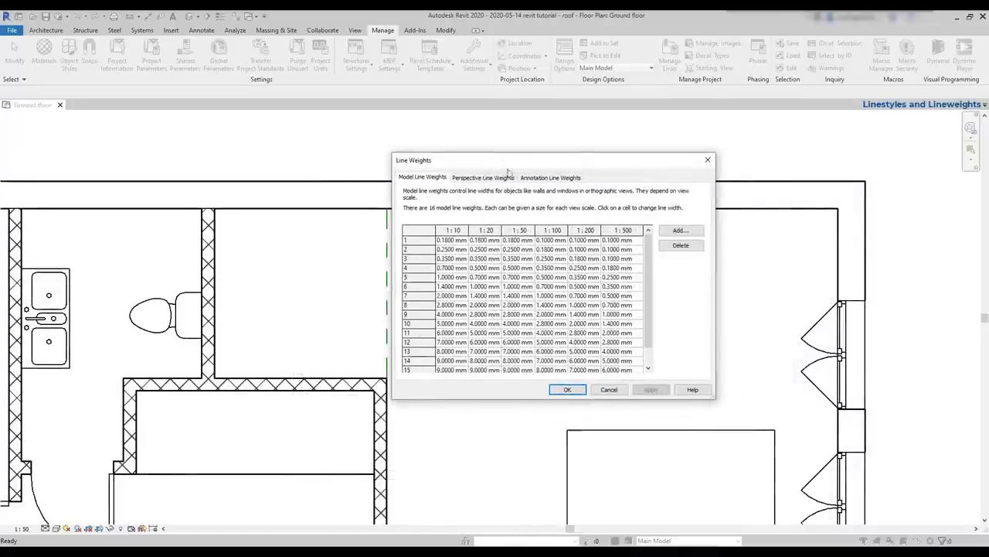
- Examine the model line weights table down to weight 16 and return to its first rows
left_click_drag(651, 270, 650, 289)
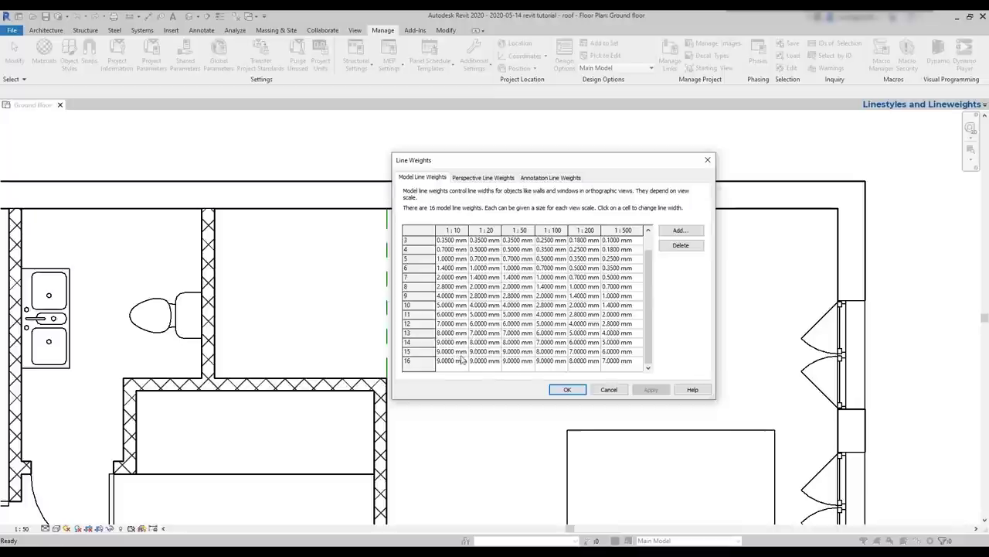
scroll(648, 333, "up", 1)
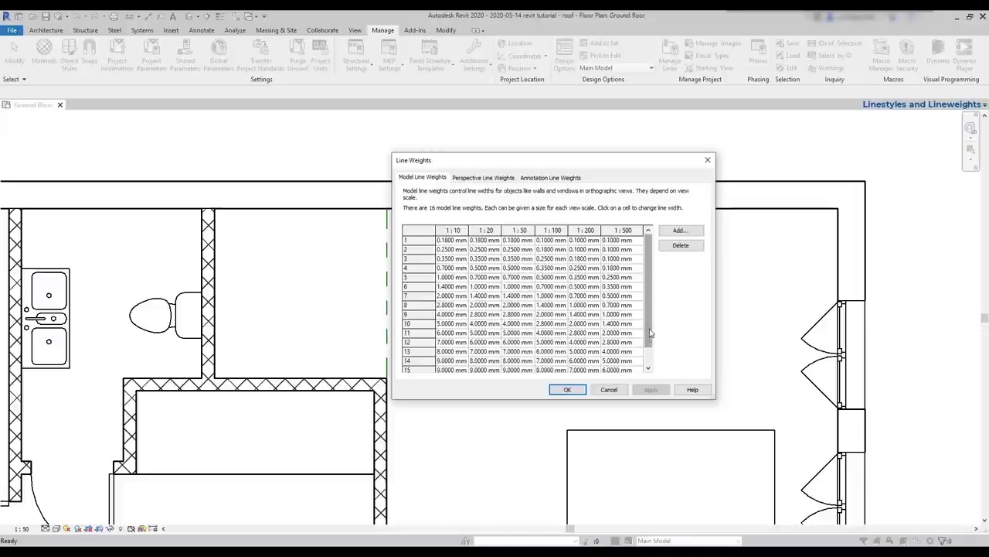
- Change the model line weight 4 width at scale 1:50 to 0.6 mm and set it back to 0.5 mm
left_click_drag(651, 332, 651, 348)
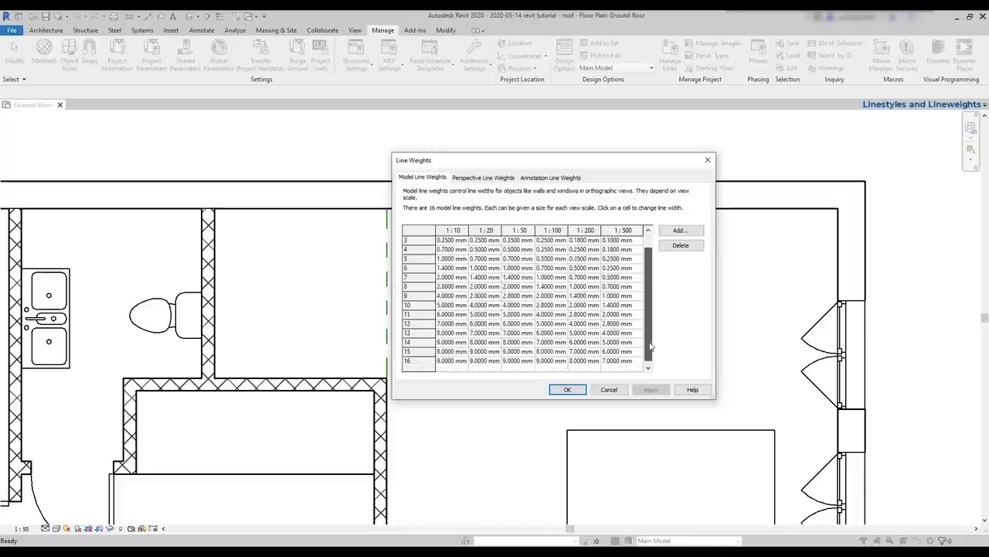
mouse_move(650, 347)
left_mouse_down()
mouse_move(649, 326)
mouse_move(648, 359)
left_mouse_up()
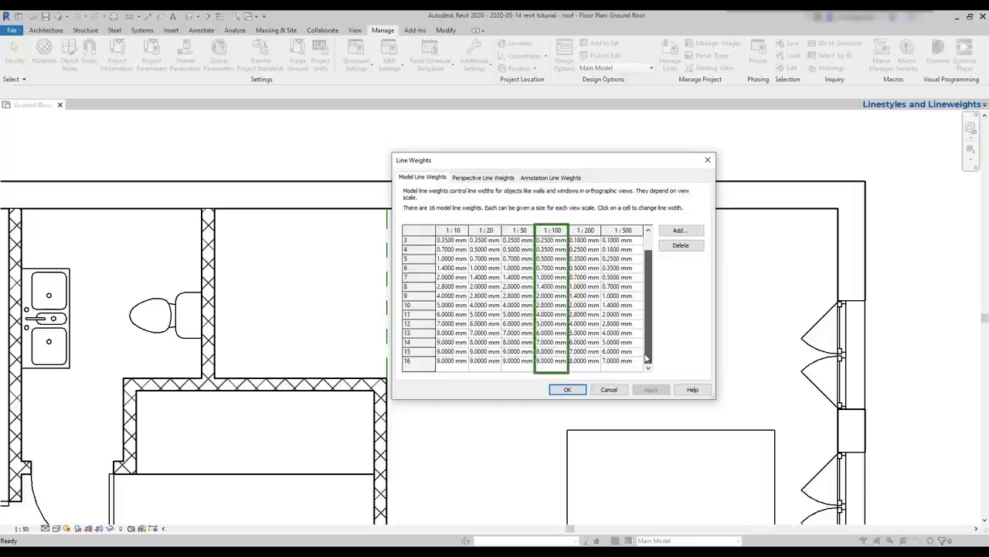
left_click_drag(647, 358, 650, 340)
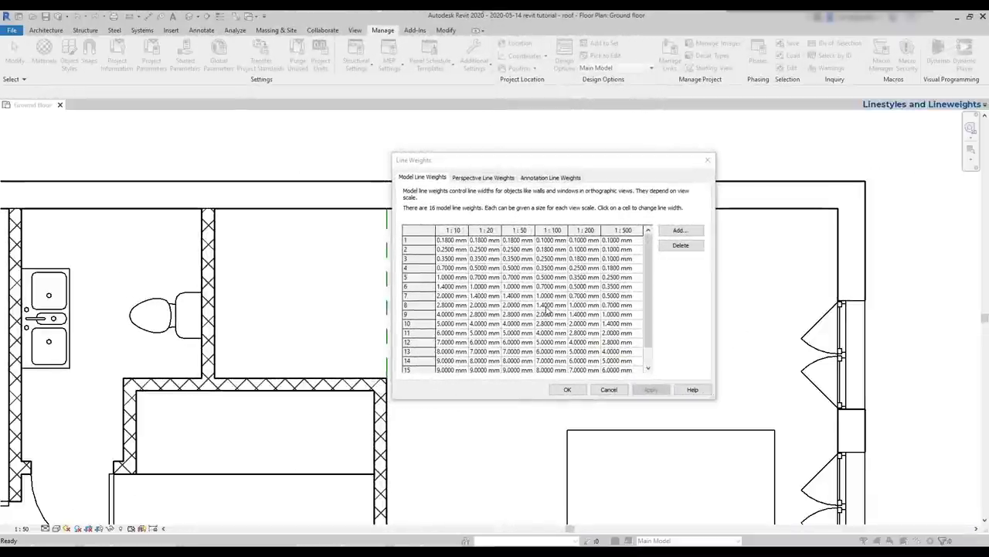
left_click(510, 270)
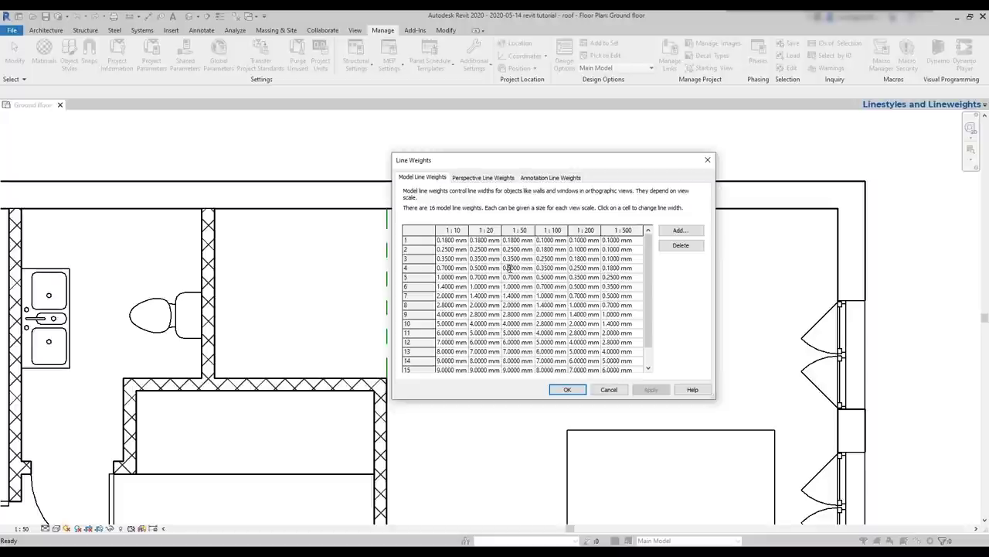
left_click(508, 268)
type("6")
left_click(510, 269)
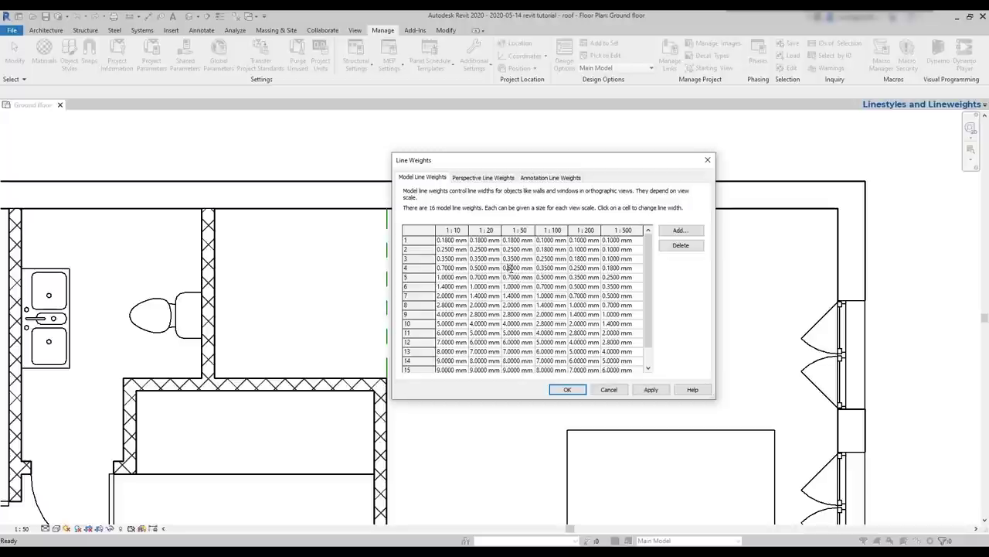
key("Delete")
type("5")
- Add a 1:1000 scale column to the model line weights table and bring it into view
left_click(680, 230)
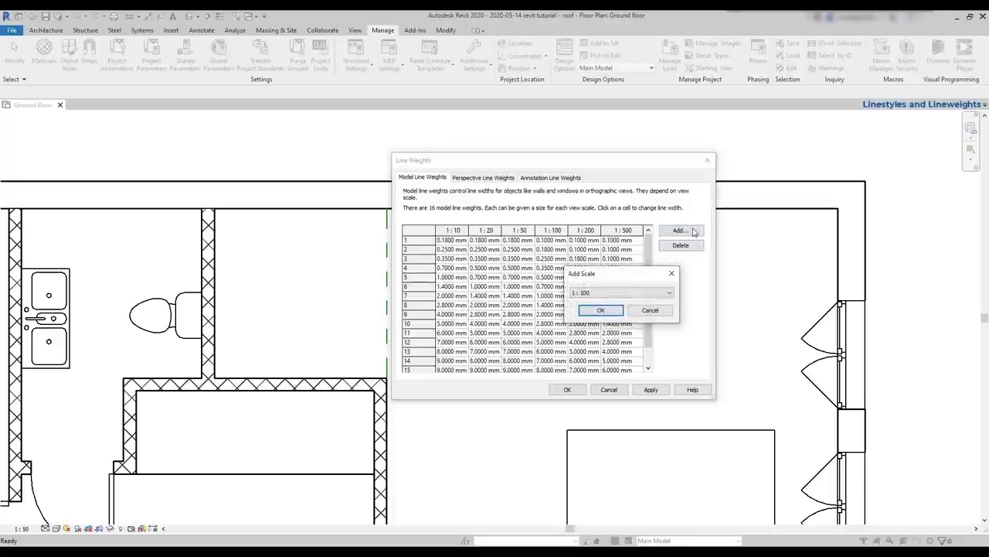
left_click(644, 293)
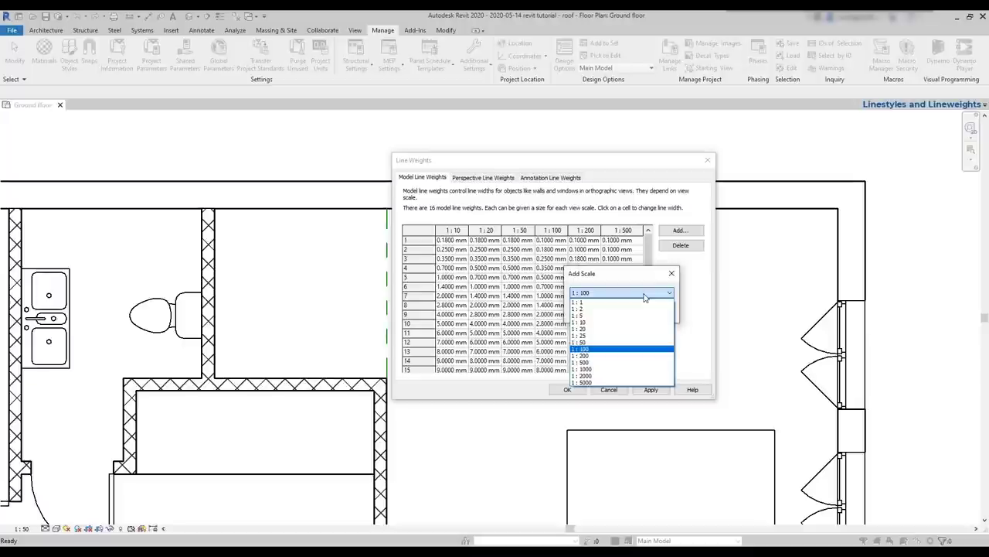
left_click(609, 372)
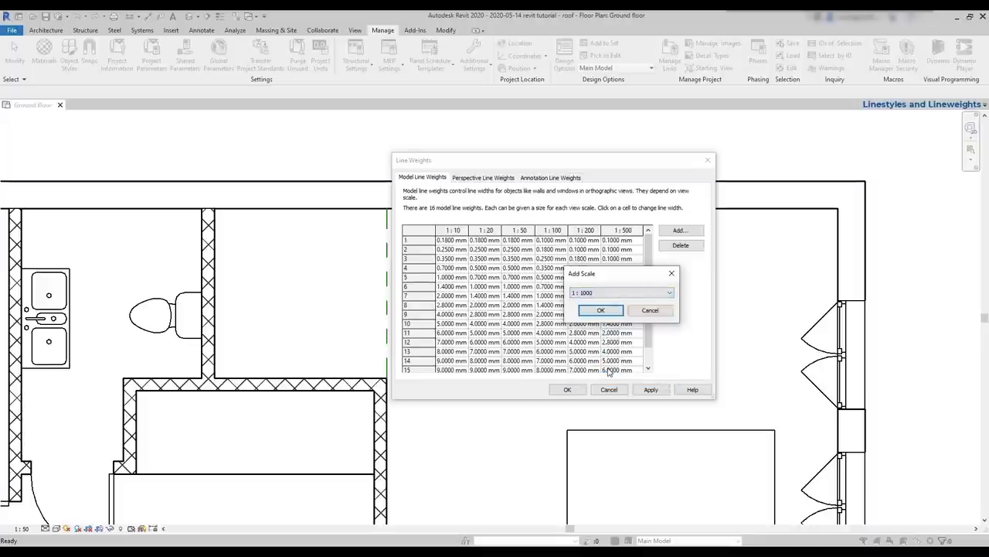
left_click(609, 310)
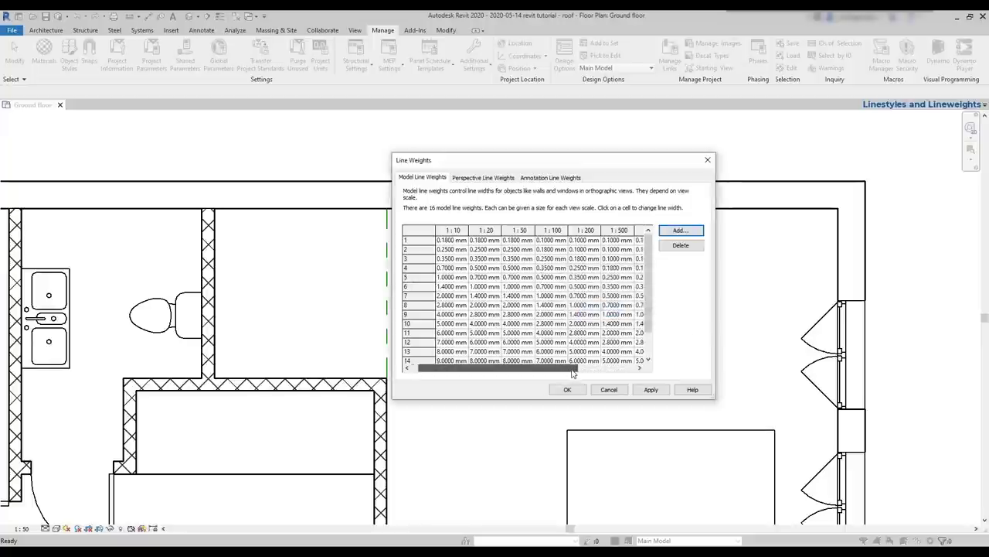
left_click_drag(579, 368, 597, 371)
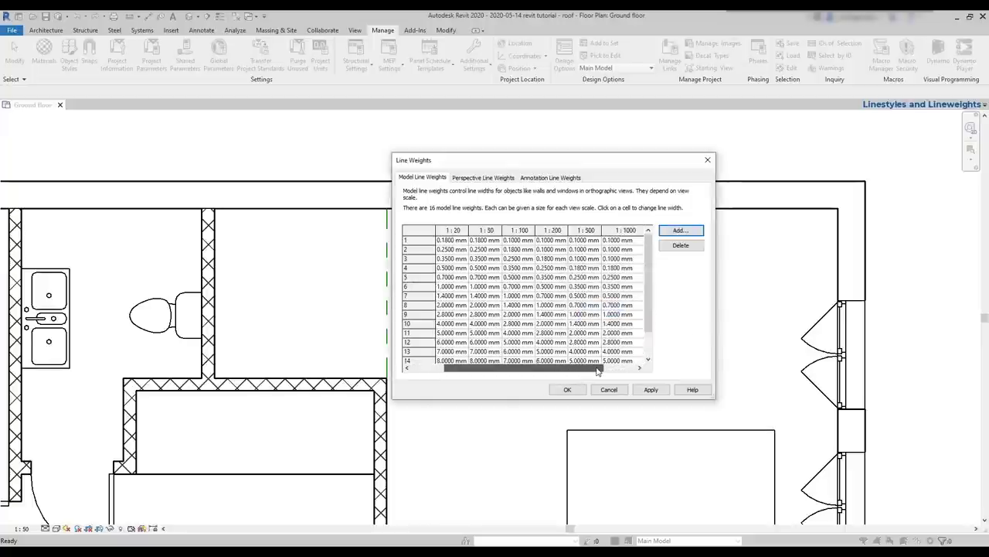
scroll(649, 286, "down", 1)
- Add a 1:25 scale column to the model line weights table and check its widths down to weight 16
left_click(680, 230)
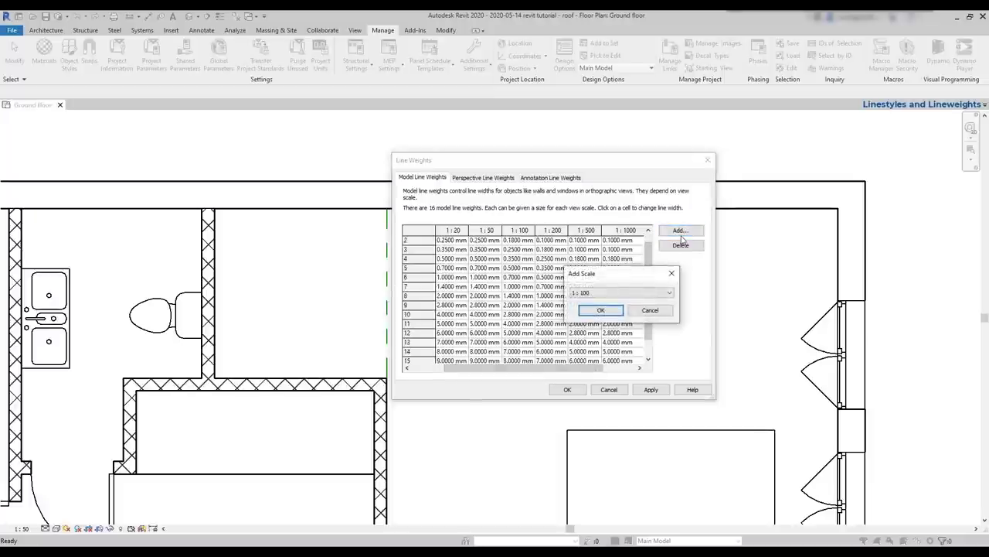
left_click(650, 293)
left_click(612, 335)
left_click(602, 310)
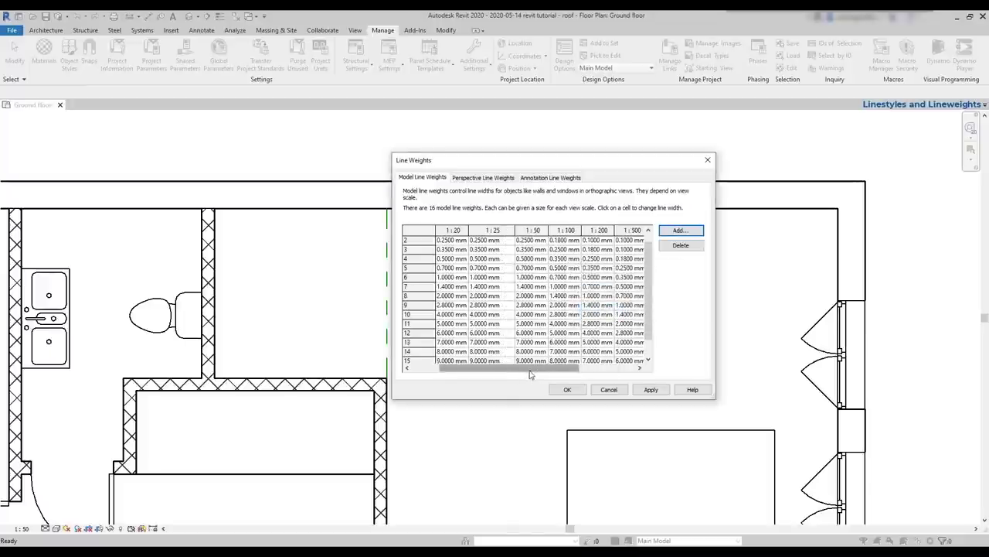
left_click_drag(529, 370, 501, 370)
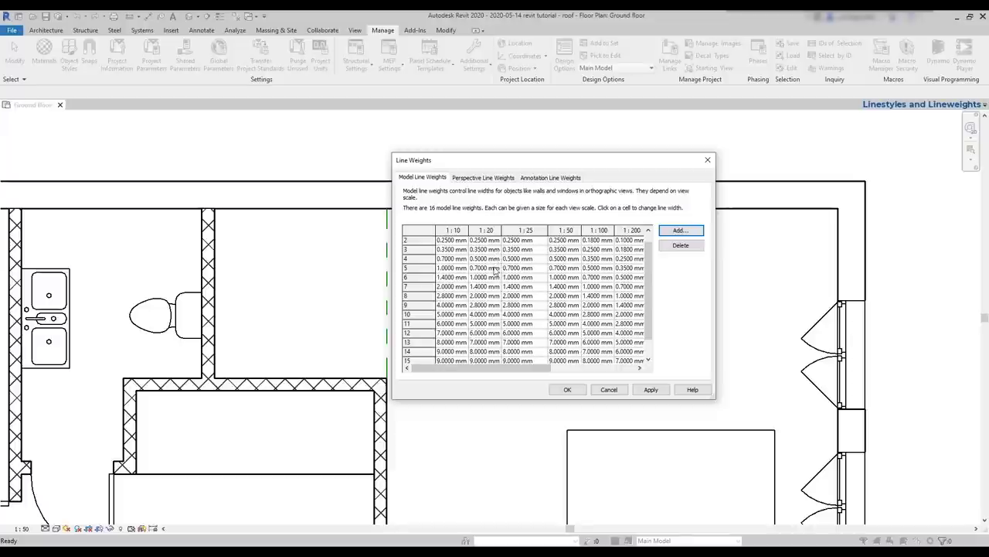
scroll(496, 287, "down", 1)
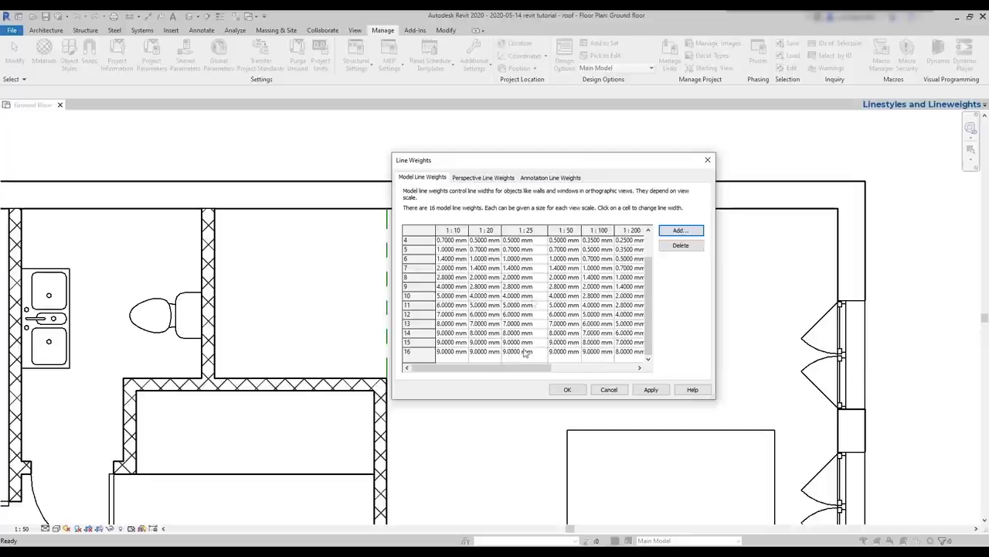
- Delete the 1:25 and 1:1000 scale columns from the model line weights table and accept the Line Weights settings
left_click(540, 230)
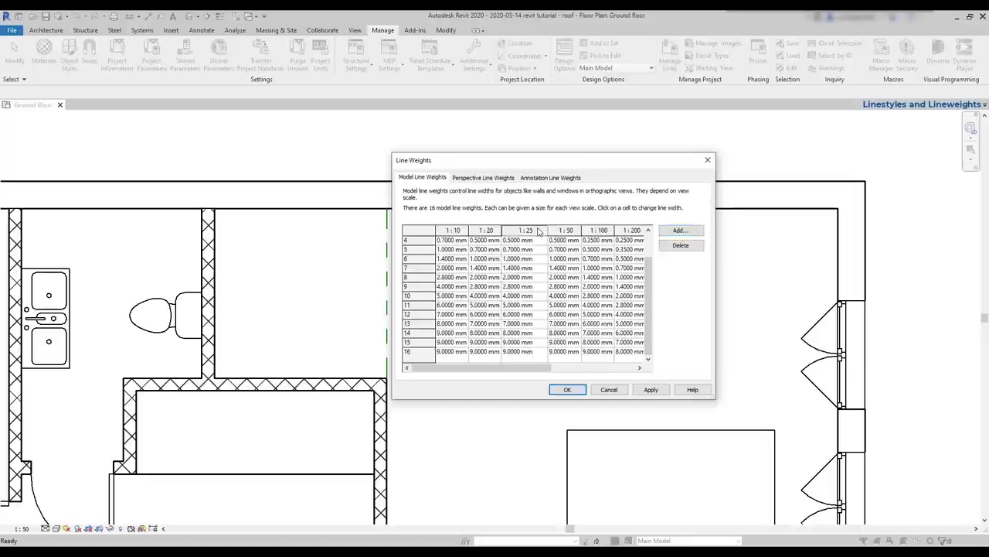
left_click(691, 248)
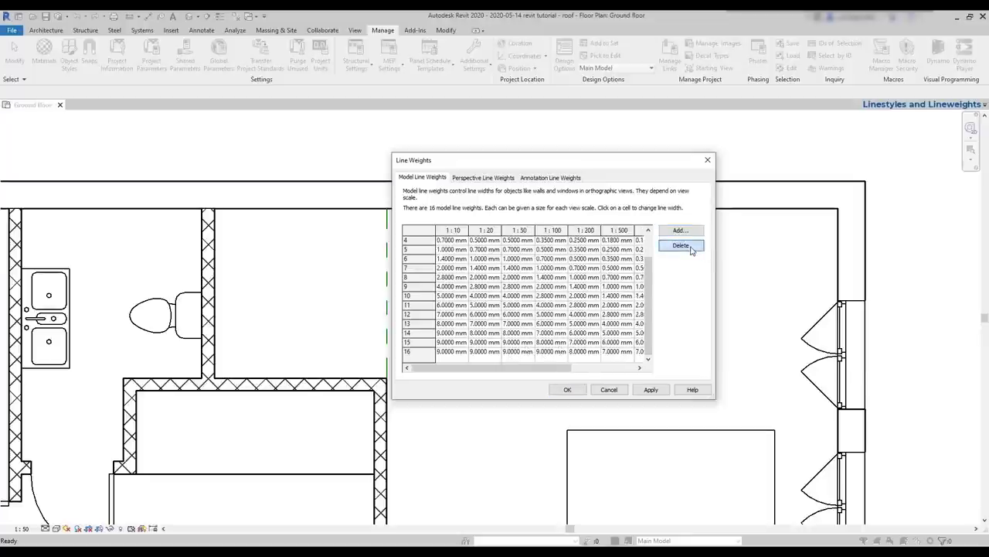
left_click(640, 239)
left_click(607, 231)
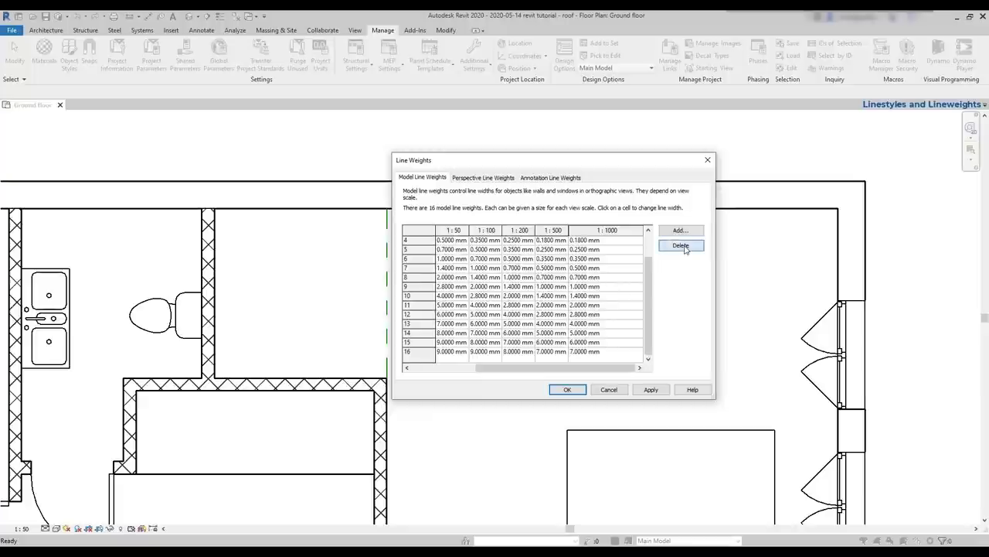
left_click(681, 246)
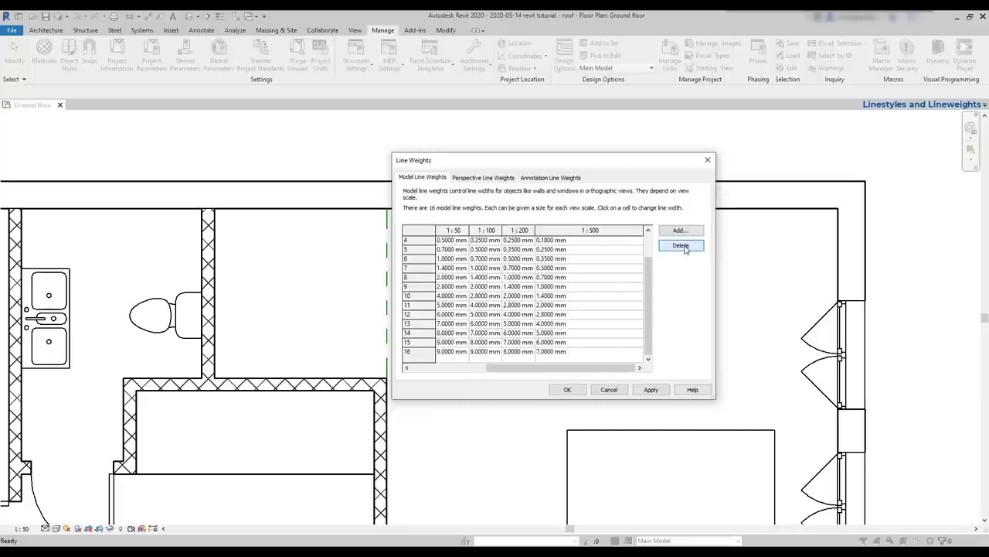
left_click(566, 389)
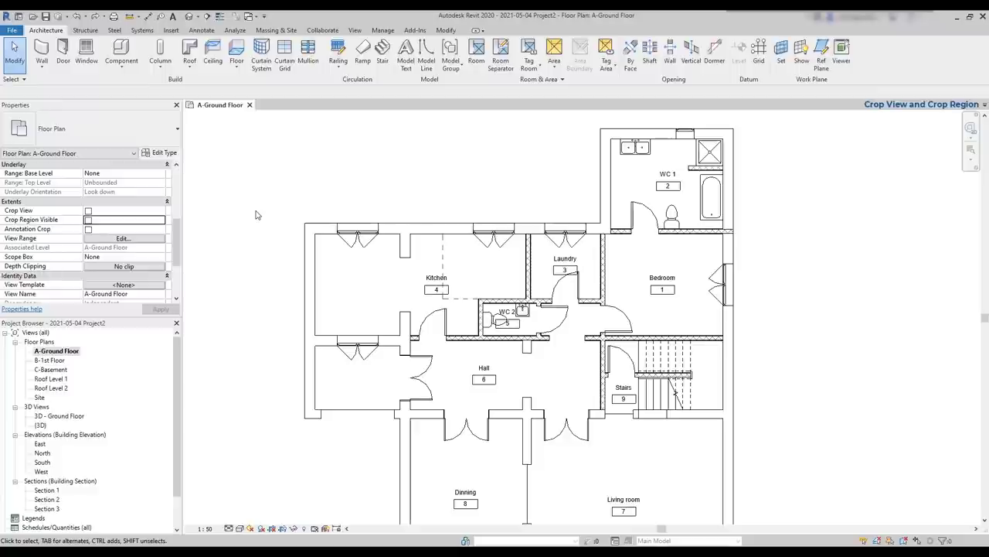
- Make the crop region visible in the A-Ground Floor plan
scroll(162, 234, "up", 3)
scroll(163, 233, "down", 4)
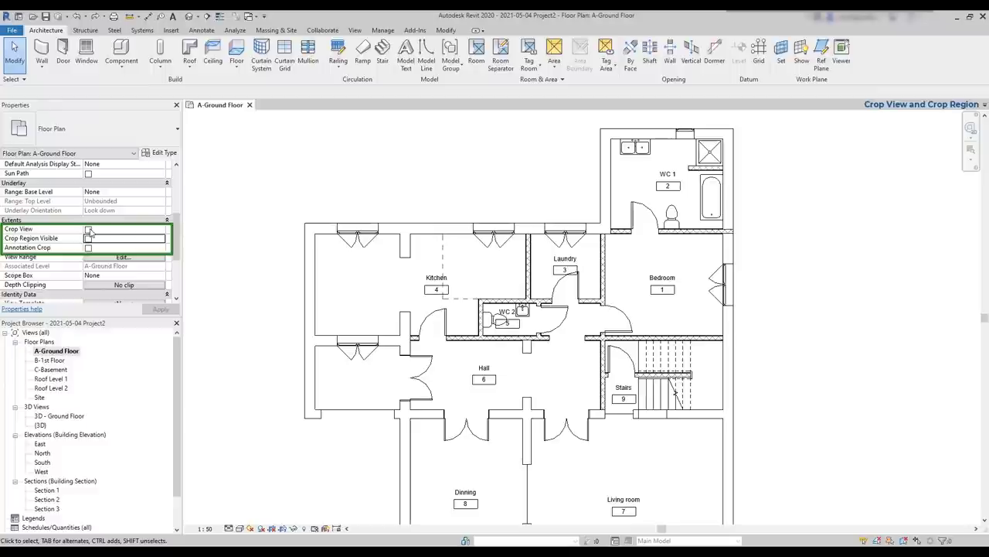
left_click(88, 238)
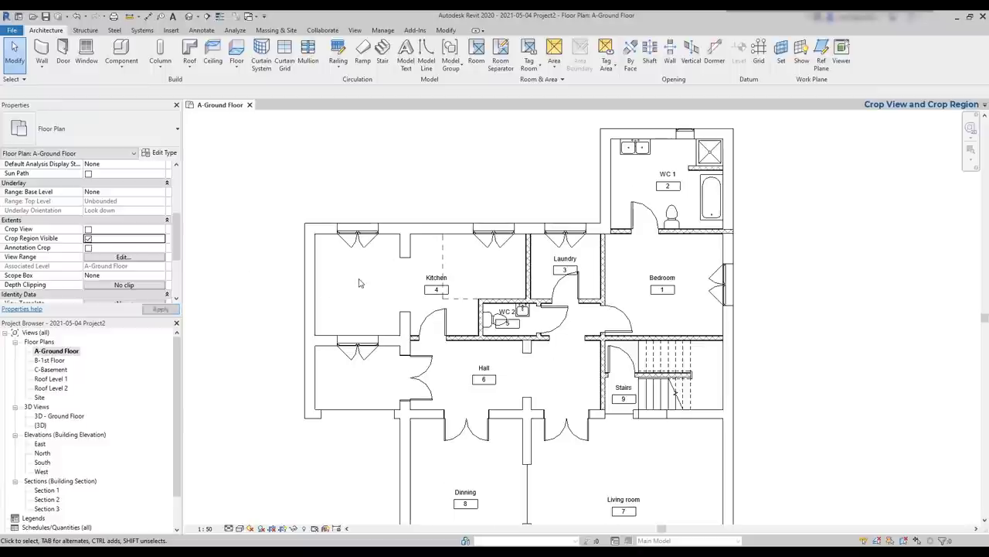
- Select the plan's crop region and pull its four edges in roughly around the kitchen part of the house
scroll(359, 283, "down", 6)
scroll(360, 283, "down", 2)
middle_click_drag(470, 276, 552, 336)
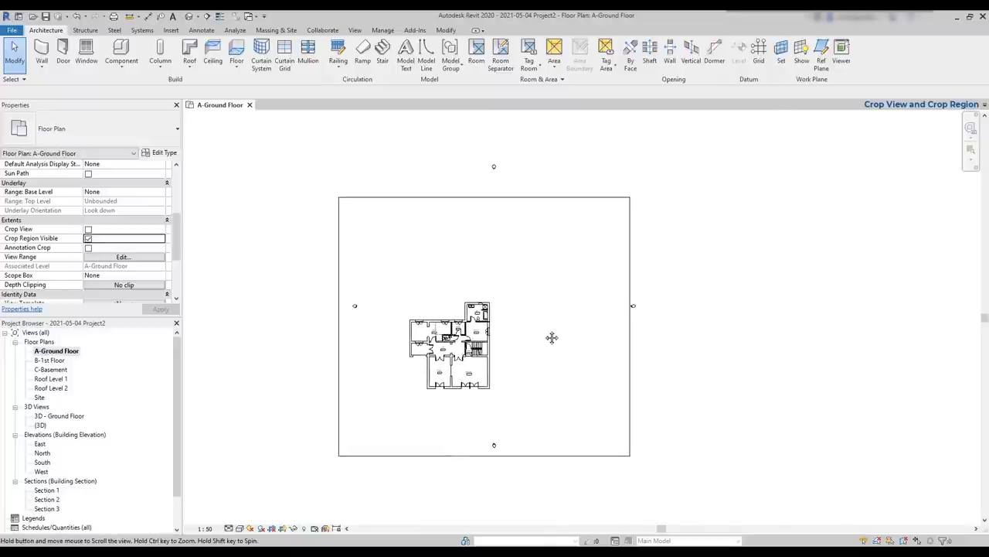
left_click(631, 359)
left_click_drag(485, 198, 501, 326)
left_click_drag(630, 390, 463, 390)
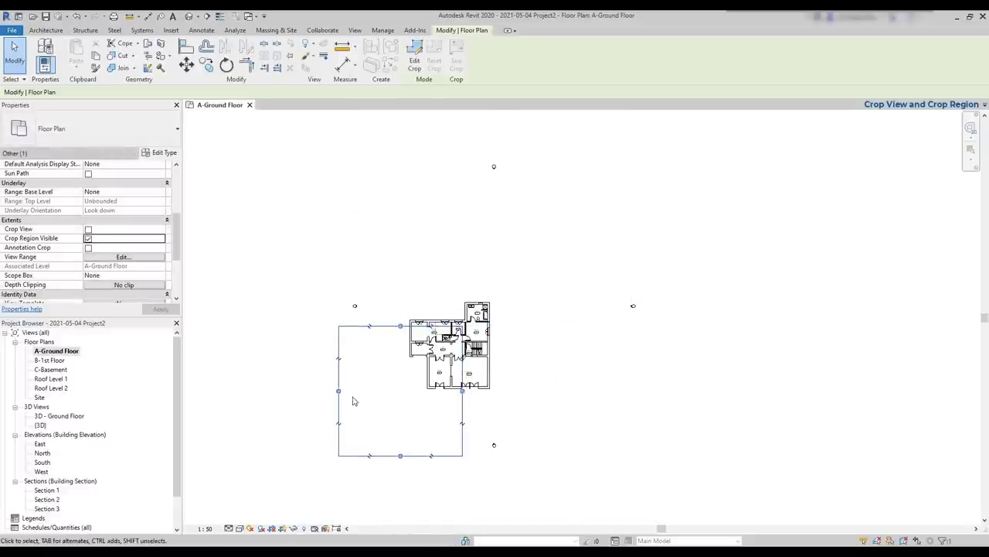
left_click_drag(338, 390, 407, 391)
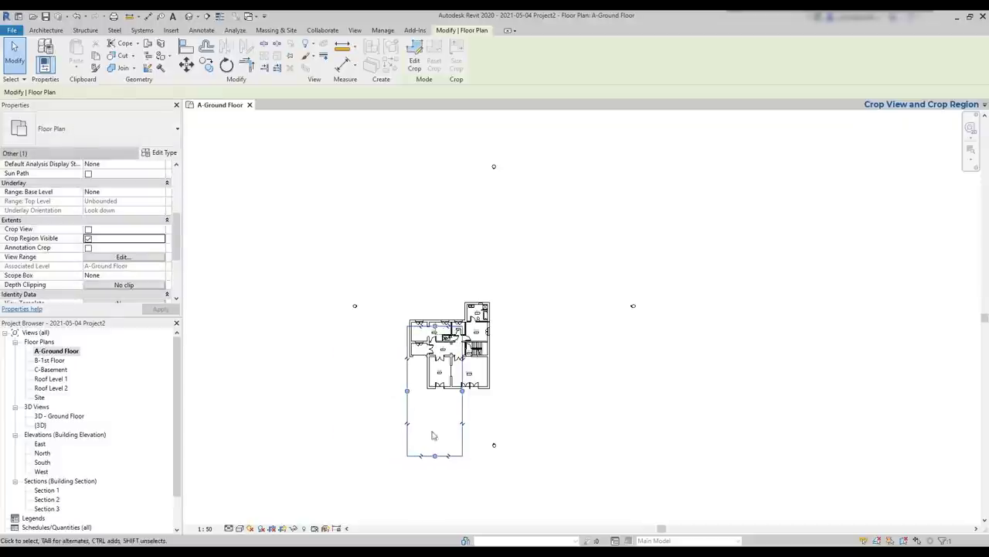
left_click_drag(435, 459, 435, 388)
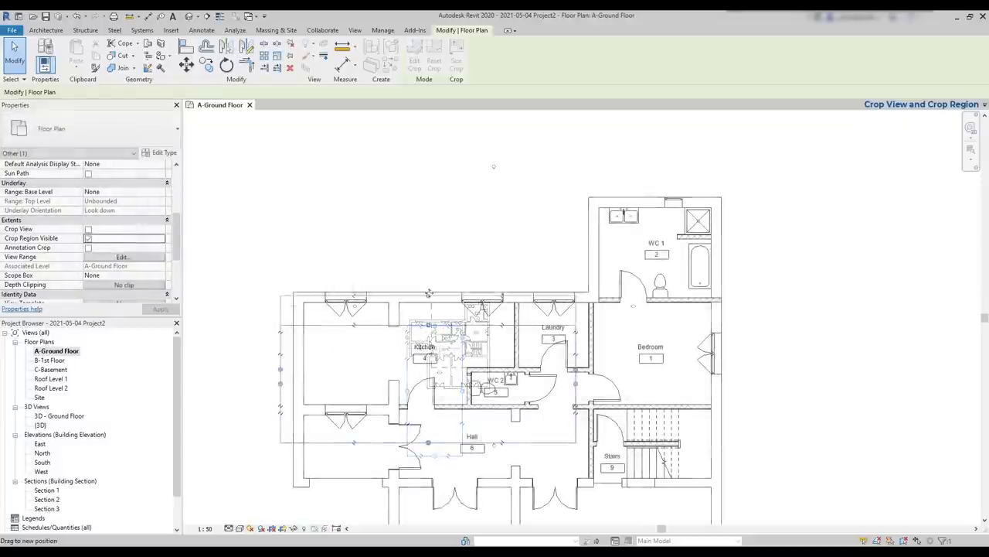
- Adjust the crop region's edges to run just above the kitchen's outer wall, through the laundry and through the upper hall
left_click_drag(429, 294, 428, 281)
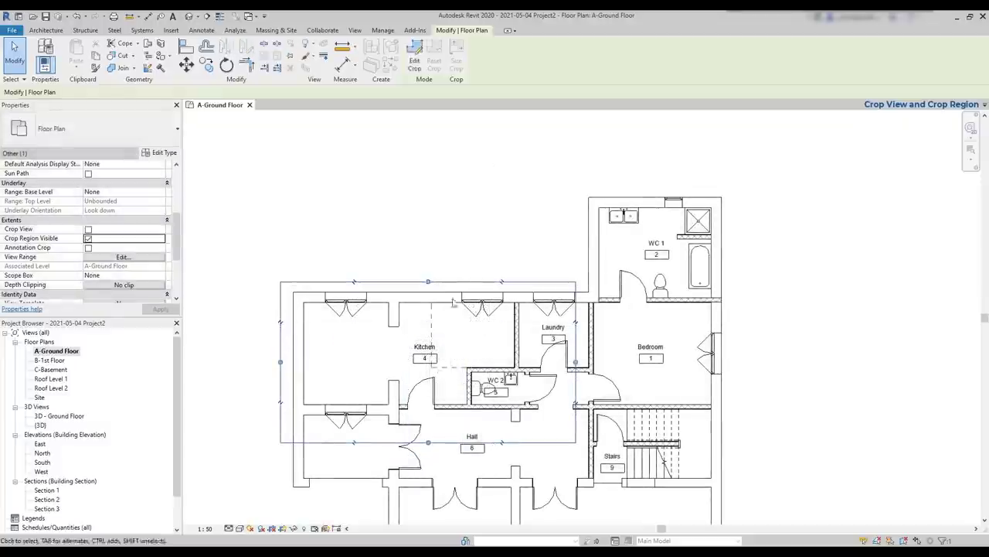
left_click_drag(576, 362, 543, 362)
left_click_drag(408, 446, 413, 430)
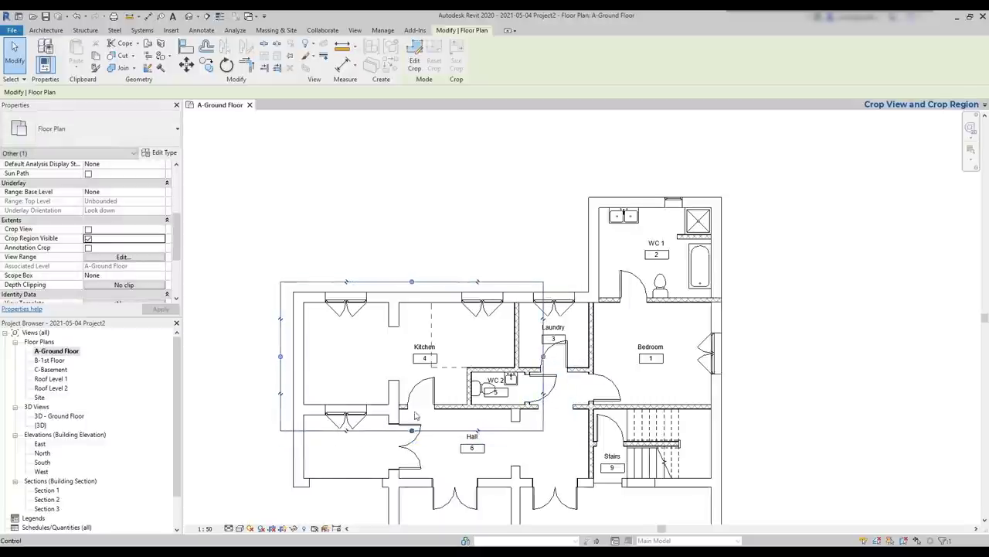
- Turn on Crop View for the ground floor plan, apply it and deselect the crop region
left_click(89, 229)
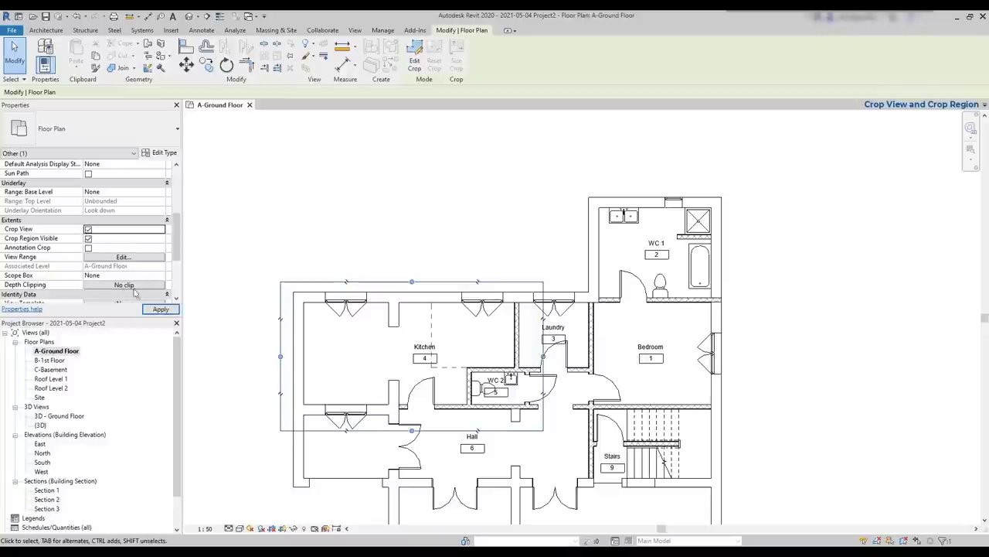
left_click(160, 308)
scroll(437, 385, "up", 3)
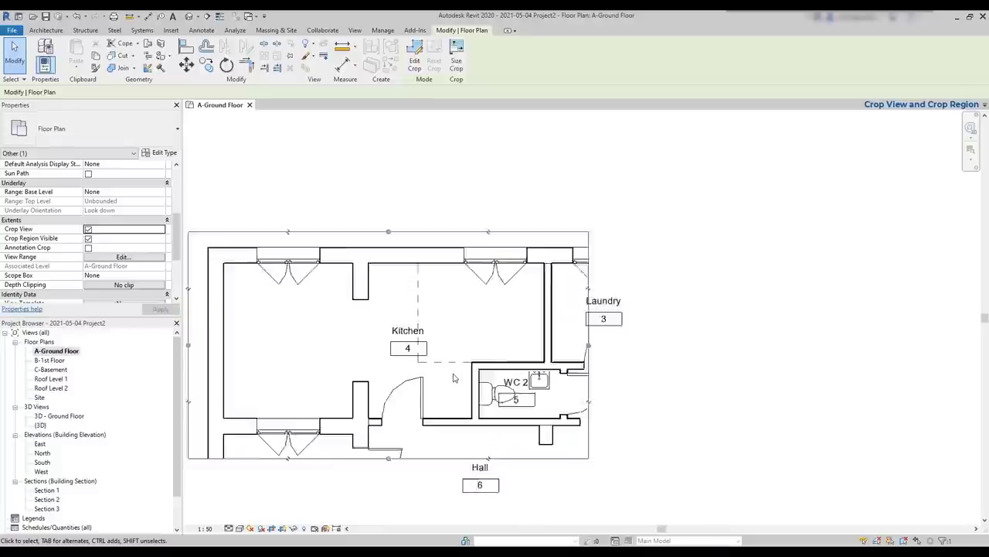
middle_click_drag(384, 391, 502, 348)
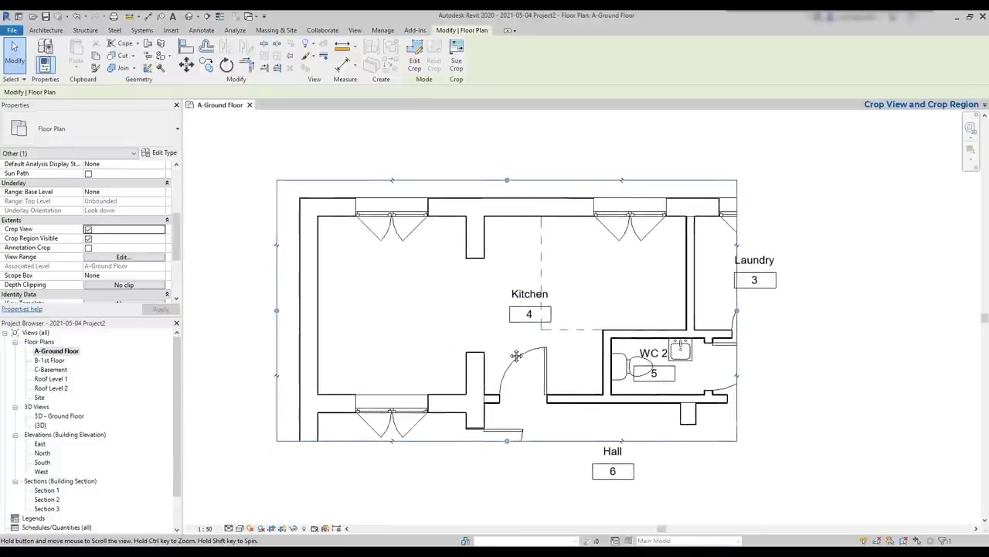
scroll(502, 348, "up", 1)
key("Escape")
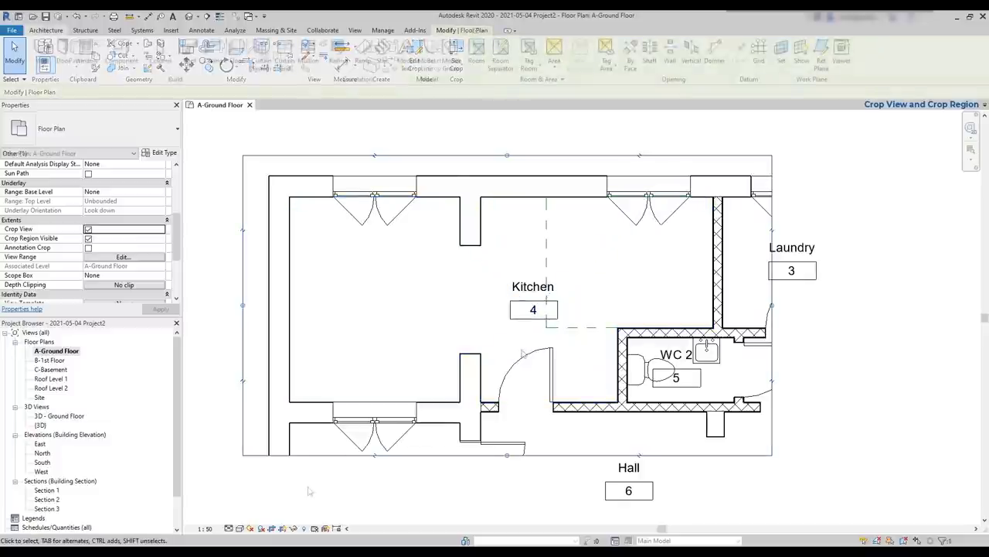
- Select the crop region, turn off its visibility while keeping the view cropped, and apply the change
left_click(238, 456)
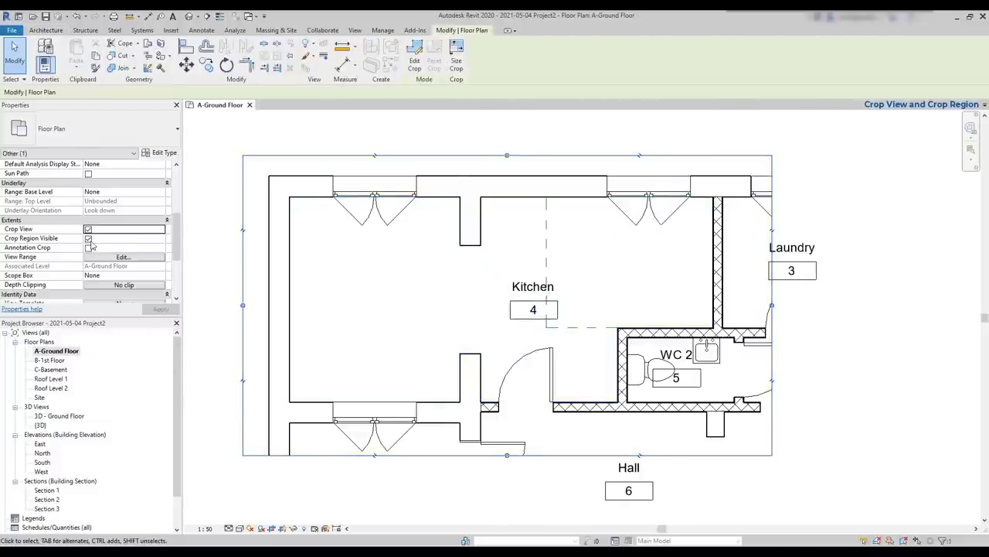
left_click(88, 240)
left_click(173, 310)
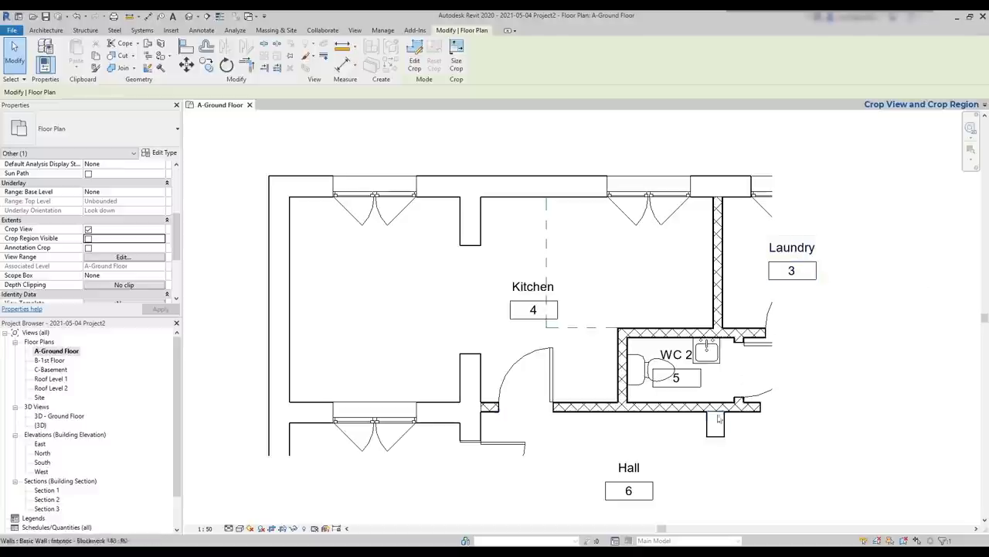
- Turn on Annotation Crop for the ground floor plan and pull its lower and right edges in across the Hall and Laundry room tags
left_click(634, 469)
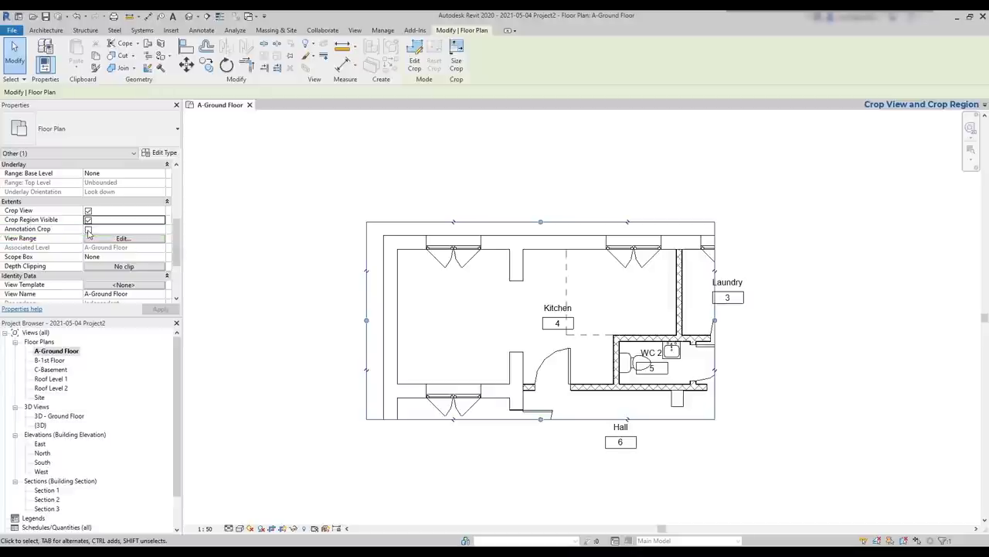
left_click(88, 230)
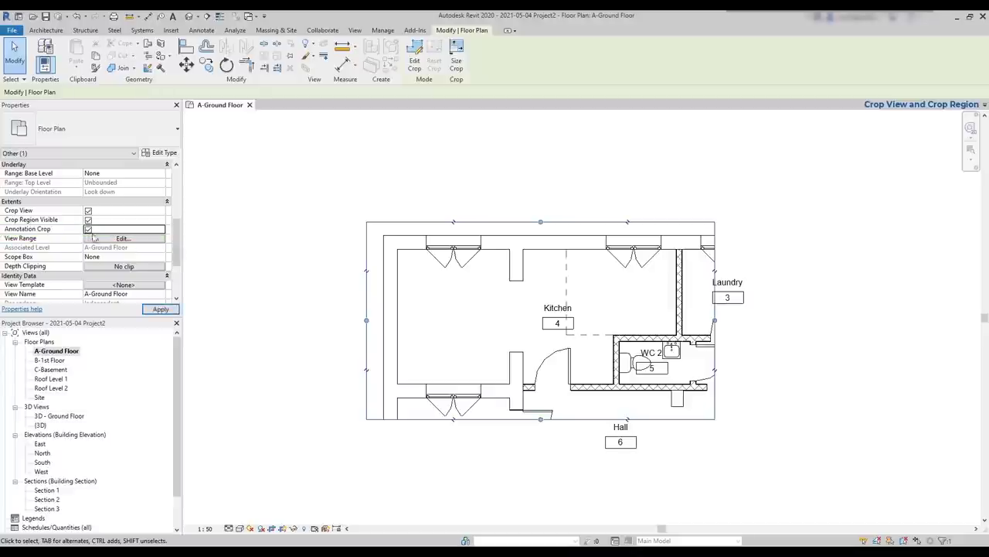
left_click(160, 309)
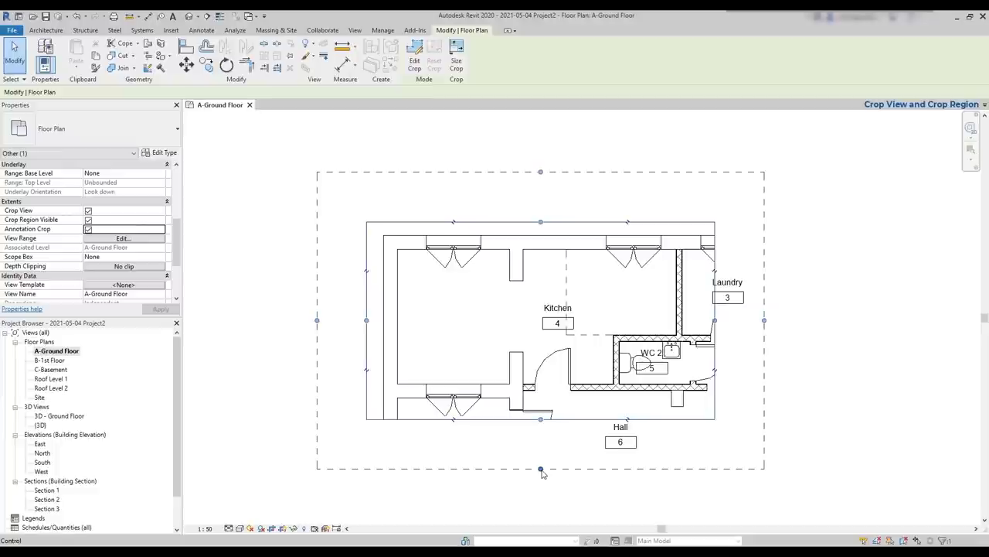
left_click_drag(541, 472, 544, 427)
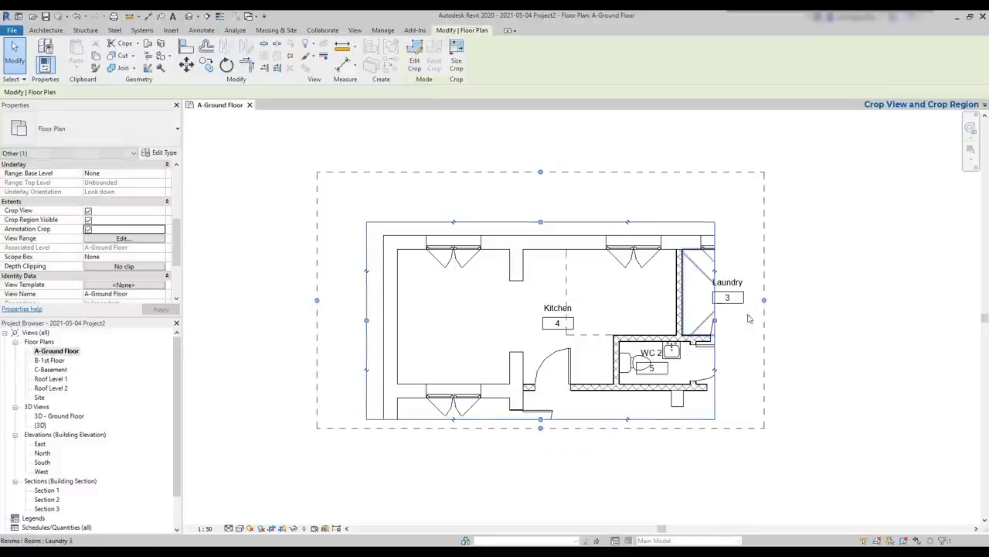
left_click_drag(765, 303, 739, 298)
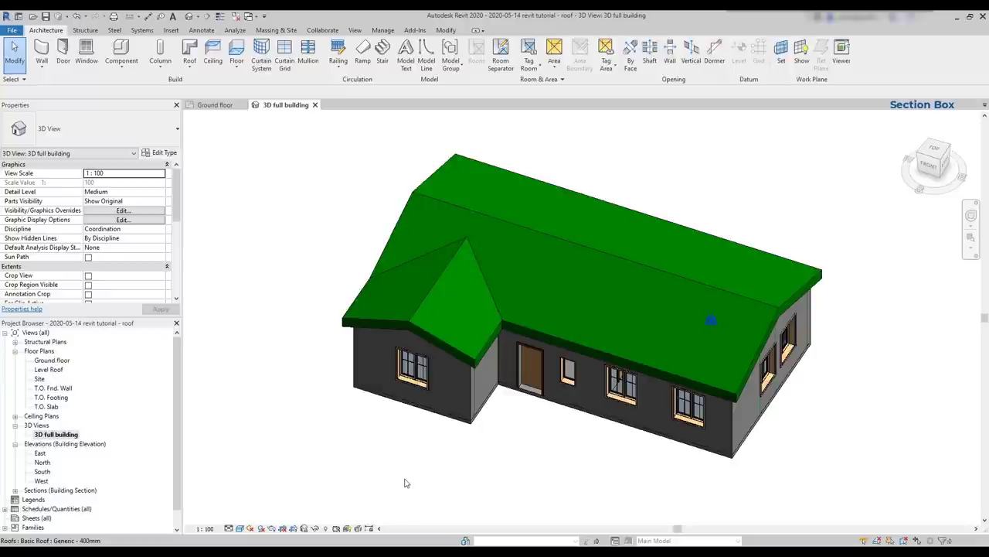
- Duplicate the 3D full building view and name the copy 3D ground floor
right_click(60, 435)
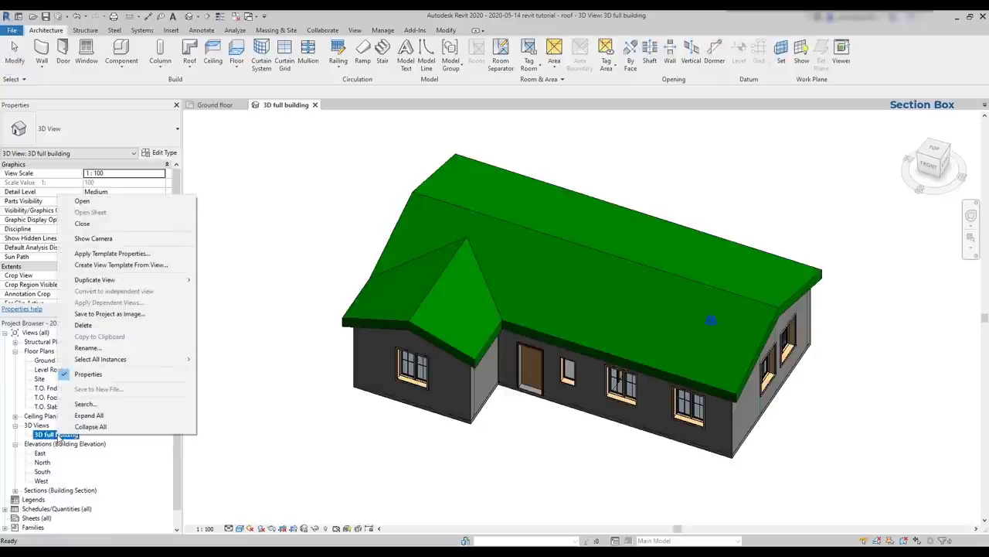
mouse_move(166, 280)
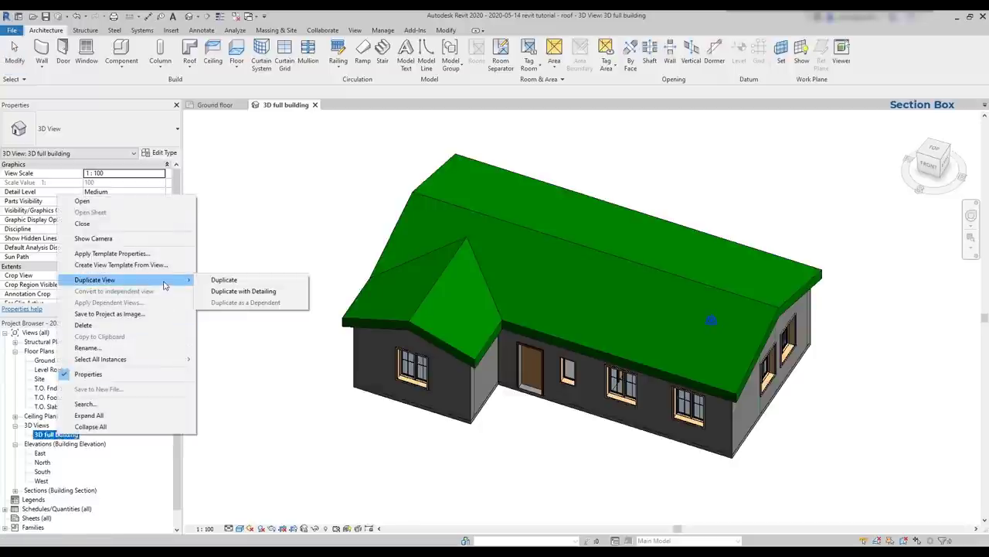
left_click(249, 281)
left_click(96, 442)
type("3D ground floor")
key("Return")
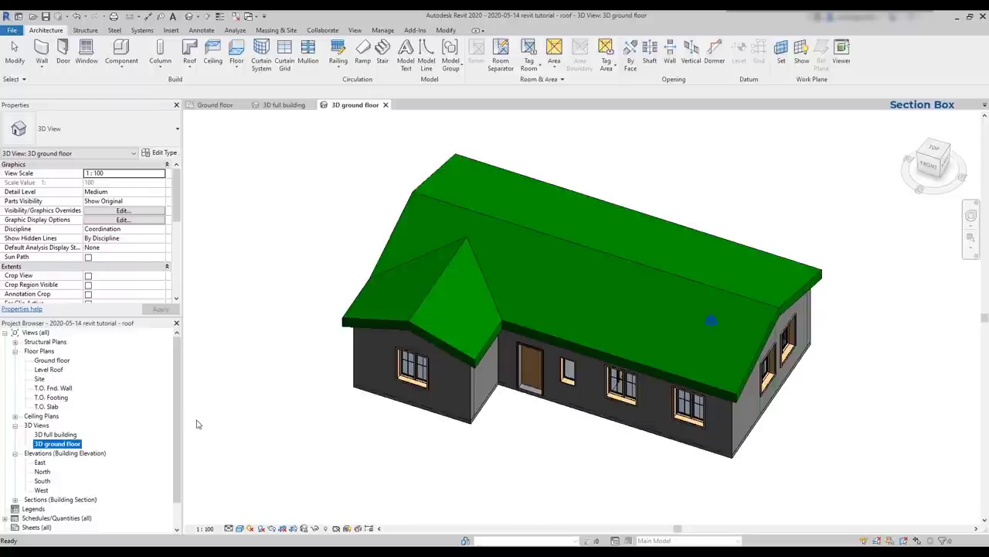
- Turn on the Section Box for the 3D ground floor view and select the box around the building
left_click_drag(176, 218, 176, 238)
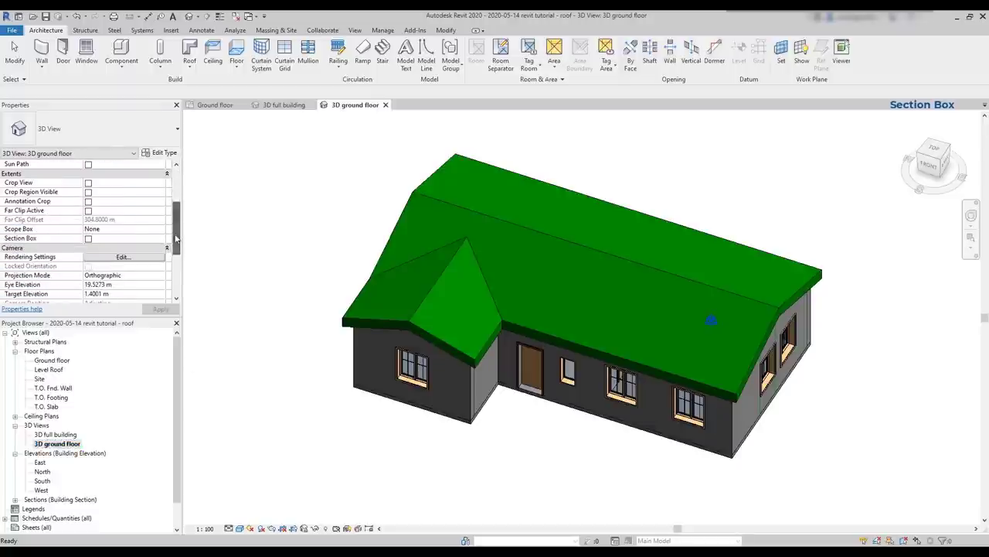
left_click(88, 239)
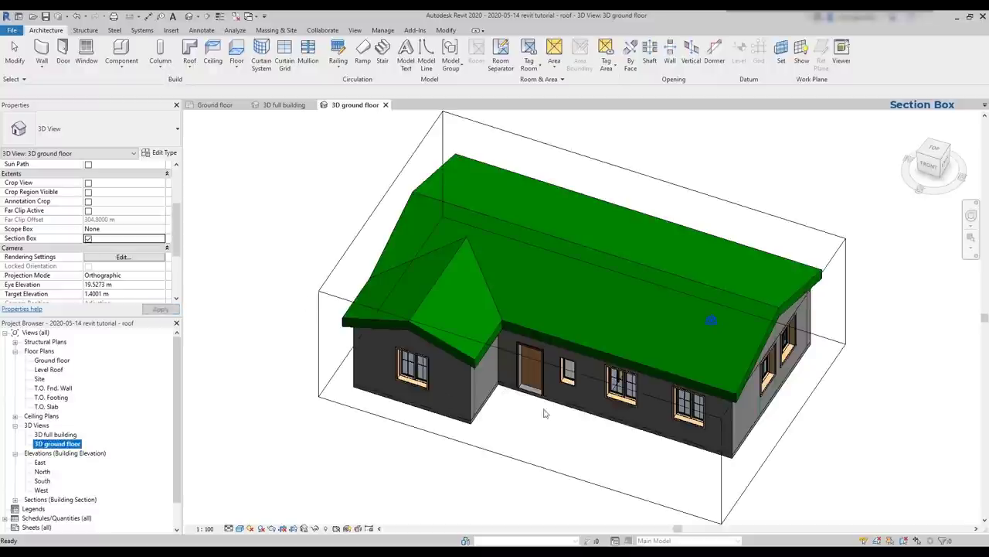
left_click(551, 370)
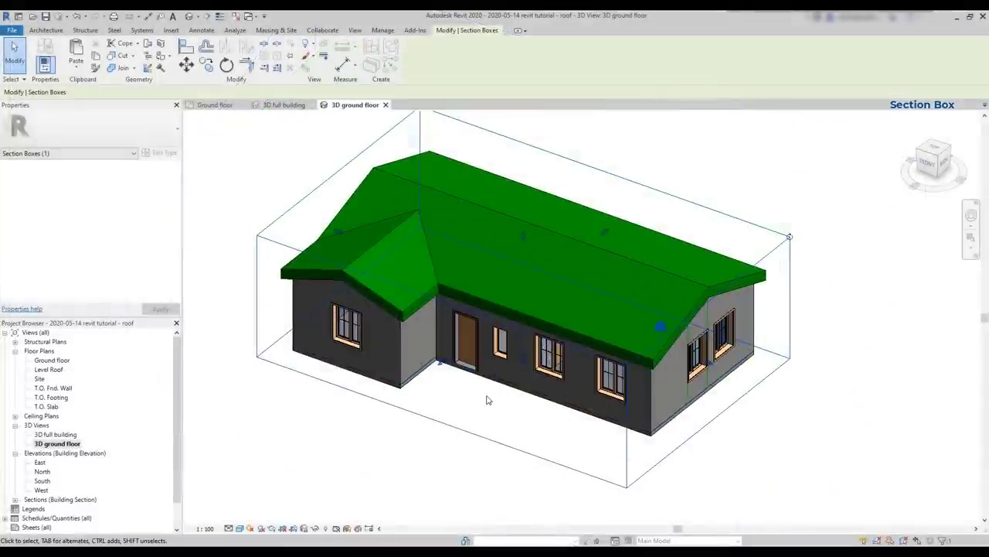
- Move the section box's front face outward and lower its top face below the roof to expose the ground floor rooms
left_click_drag(438, 367, 415, 382)
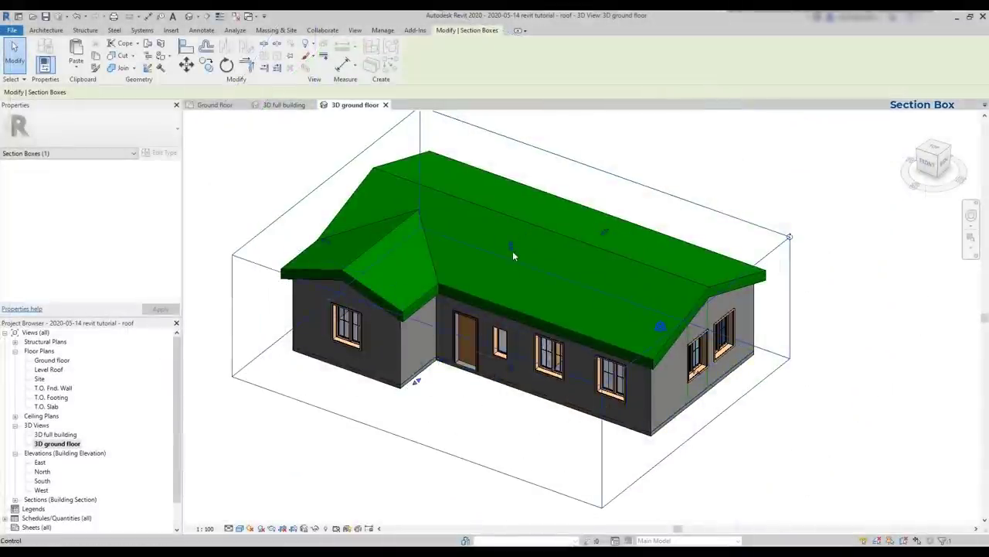
left_click_drag(511, 231, 519, 363)
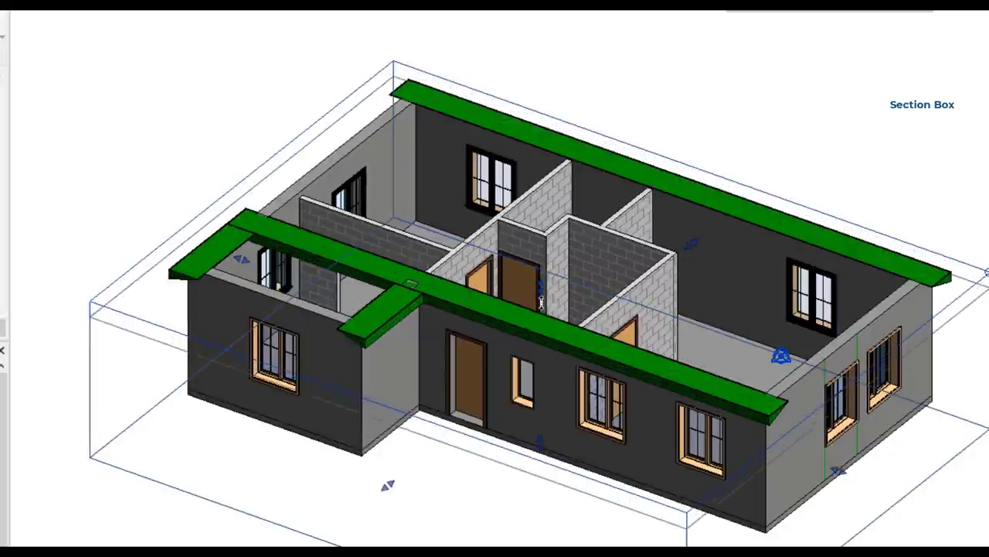
scroll(546, 332, "up", 3)
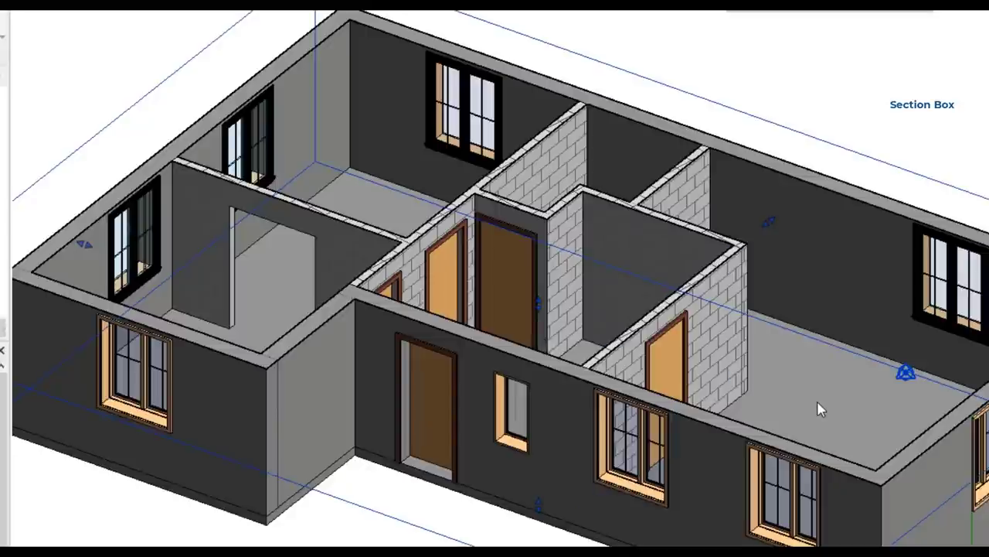
scroll(553, 325, "down", 2)
scroll(554, 325, "down", 2)
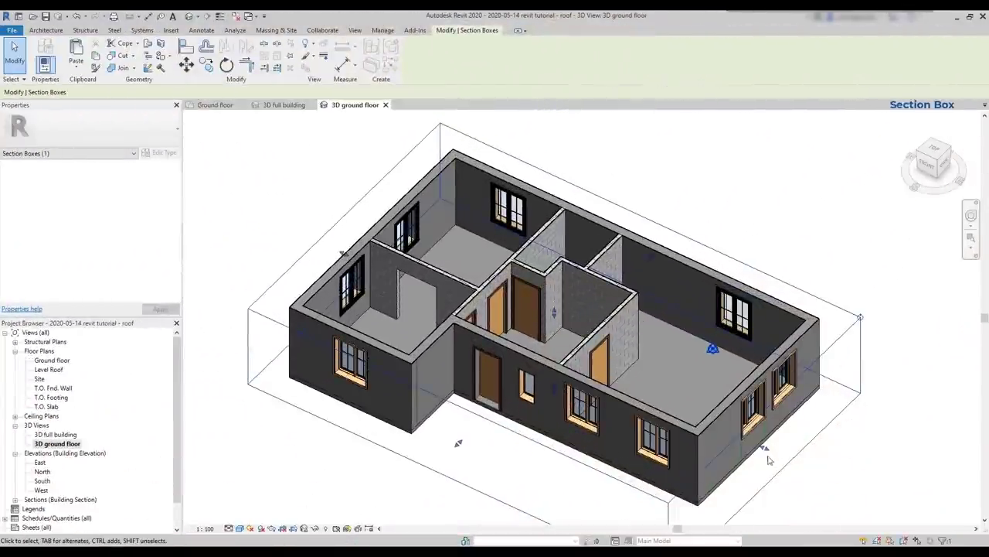
- Pull the section box's side faces in around the central hall by the entrance door, deselect it and view the cut from another angle
left_click_drag(764, 450, 623, 388)
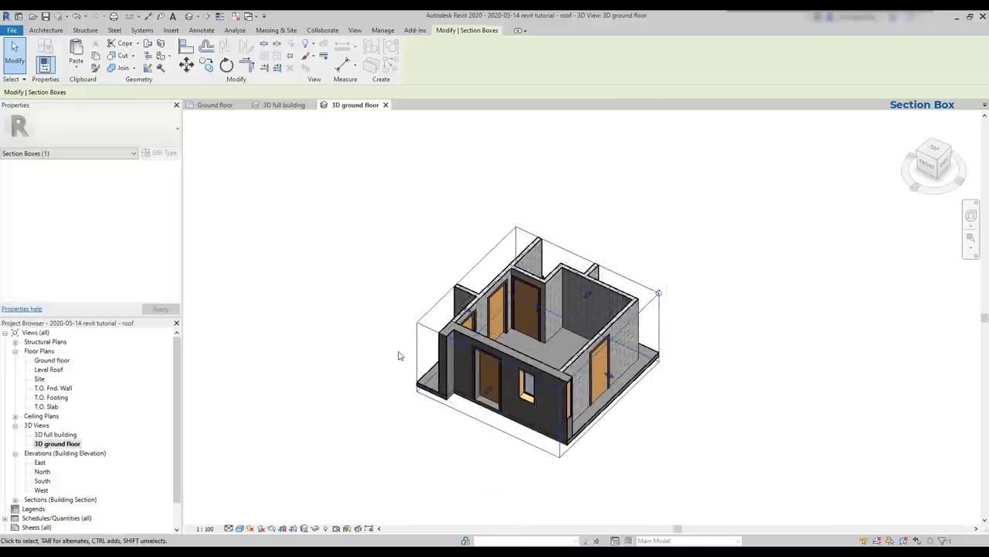
left_click(709, 384)
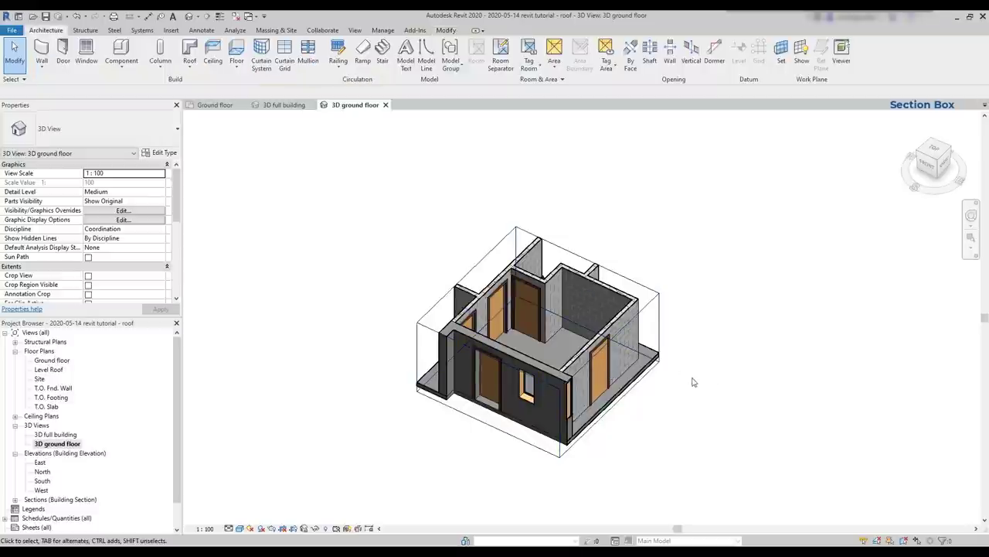
scroll(672, 370, "up", 2)
middle_click_drag(696, 376, 381, 363, "shift")
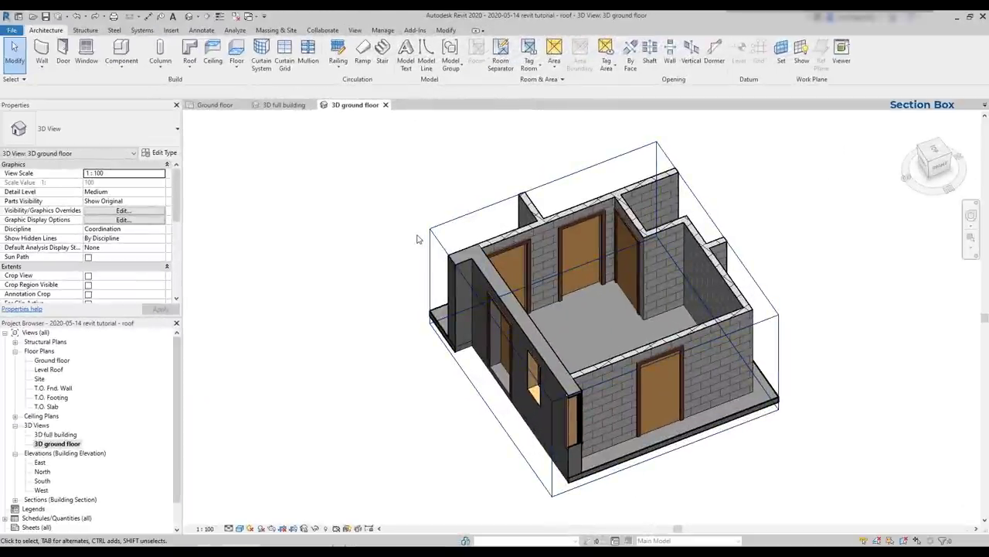
- Select the section box and hide only that element in the 3D ground floor view
left_click(430, 239)
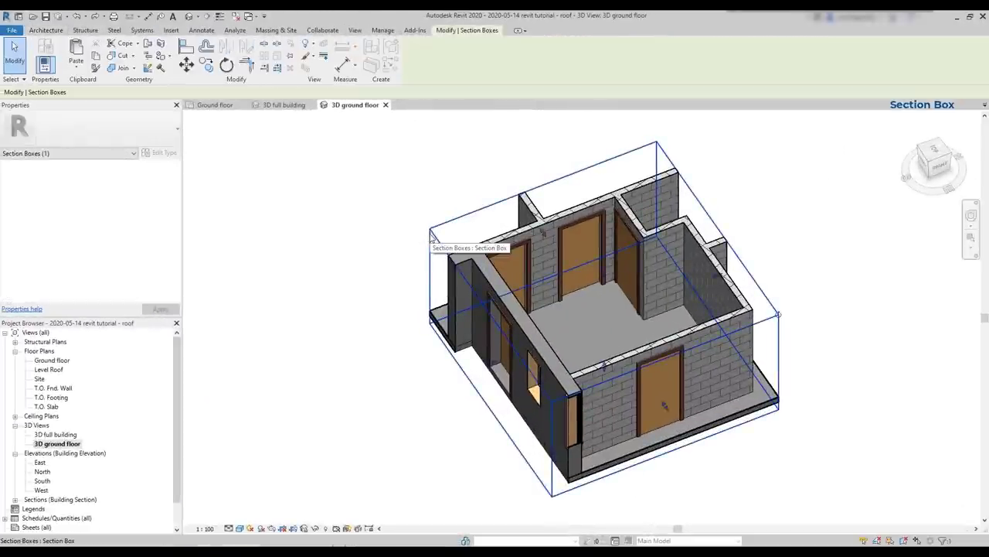
right_click(432, 235)
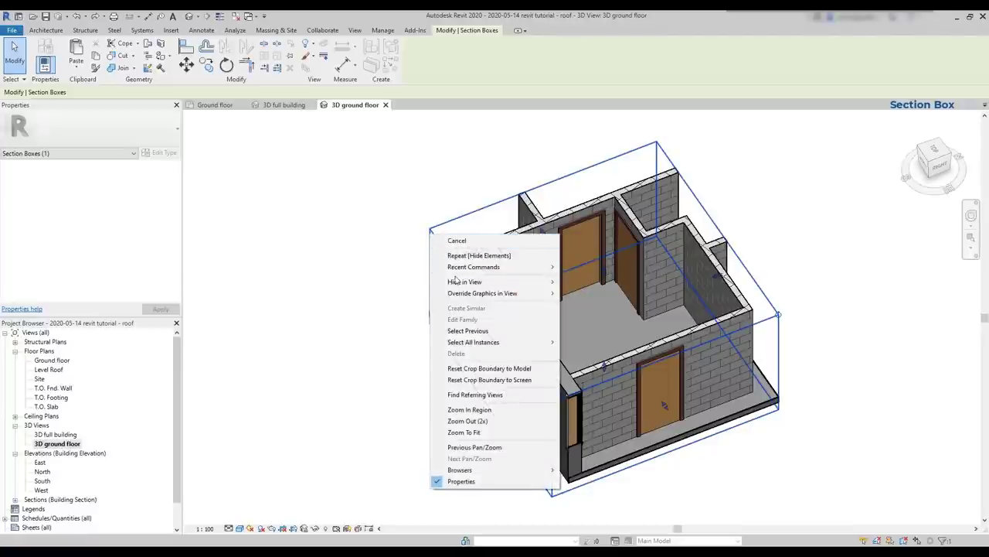
mouse_move(458, 283)
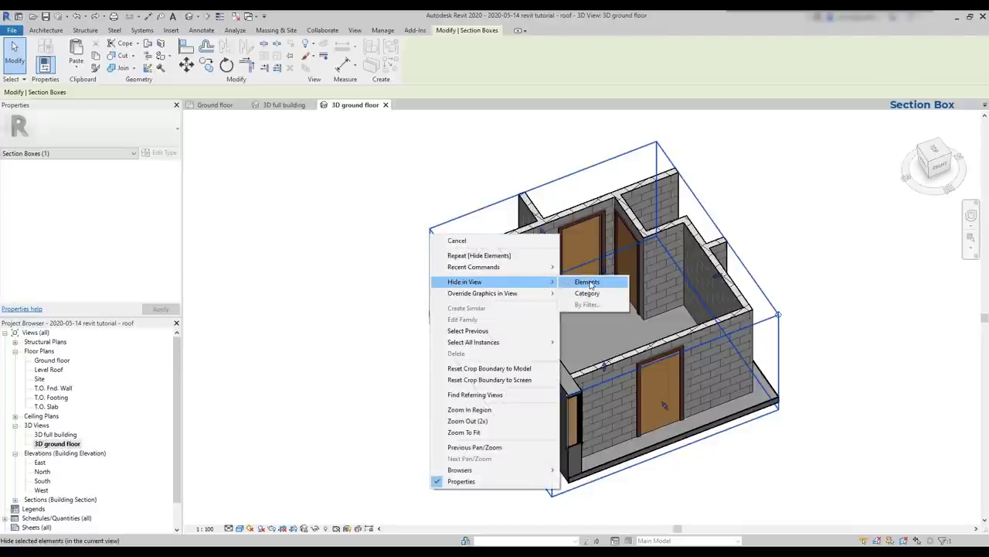
left_click(590, 283)
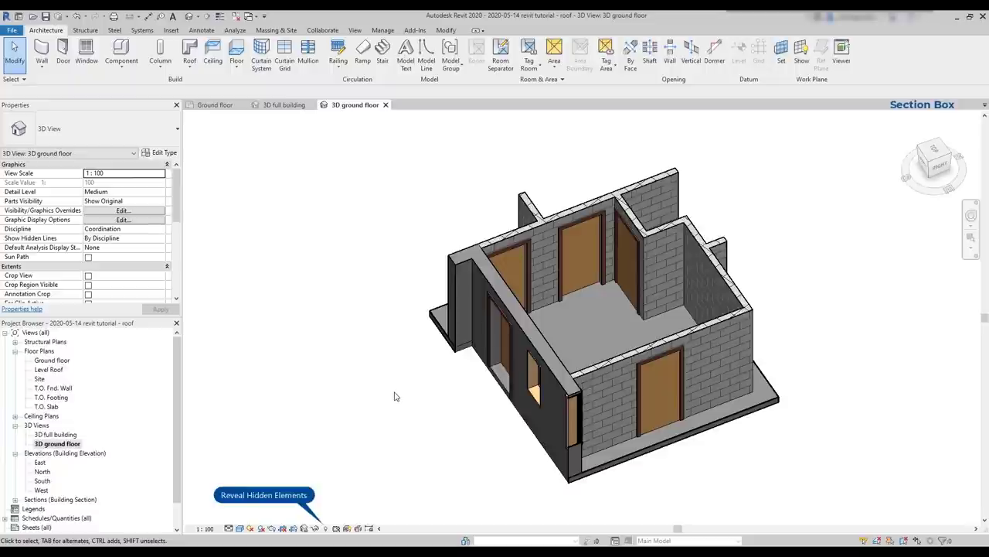
- Reveal the hidden elements, unhide the section box as an element and leave the reveal mode
left_click(325, 529)
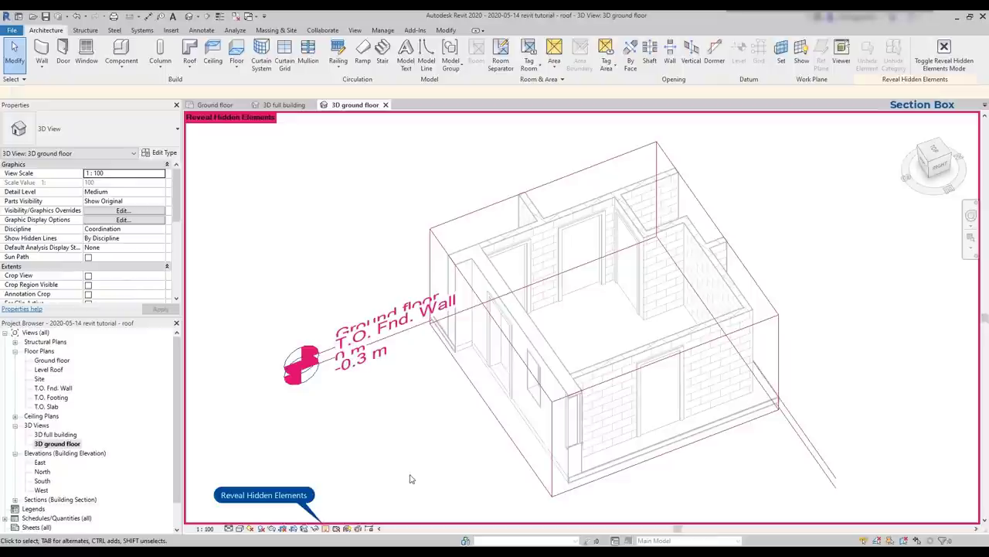
left_click(782, 333)
scroll(783, 334, "down", 2)
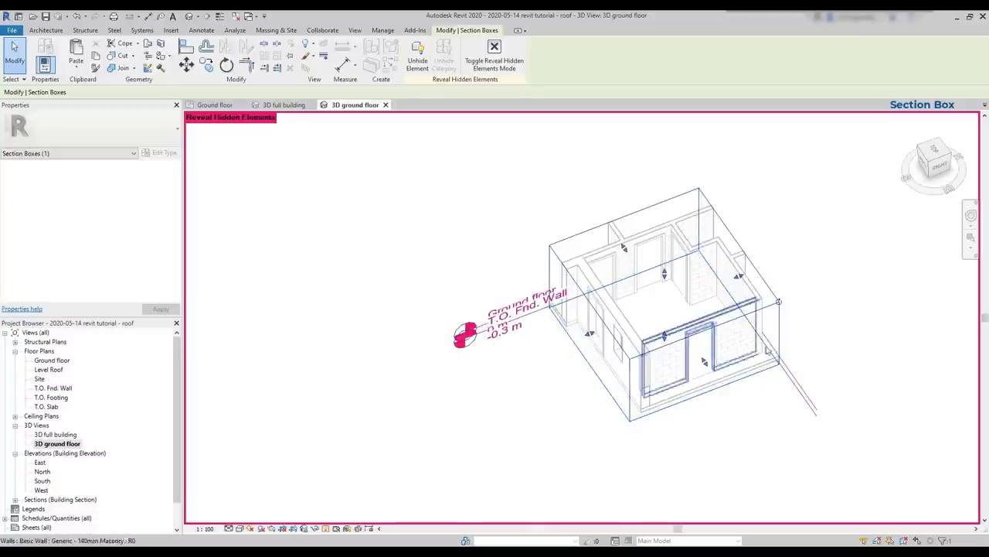
right_click(777, 324)
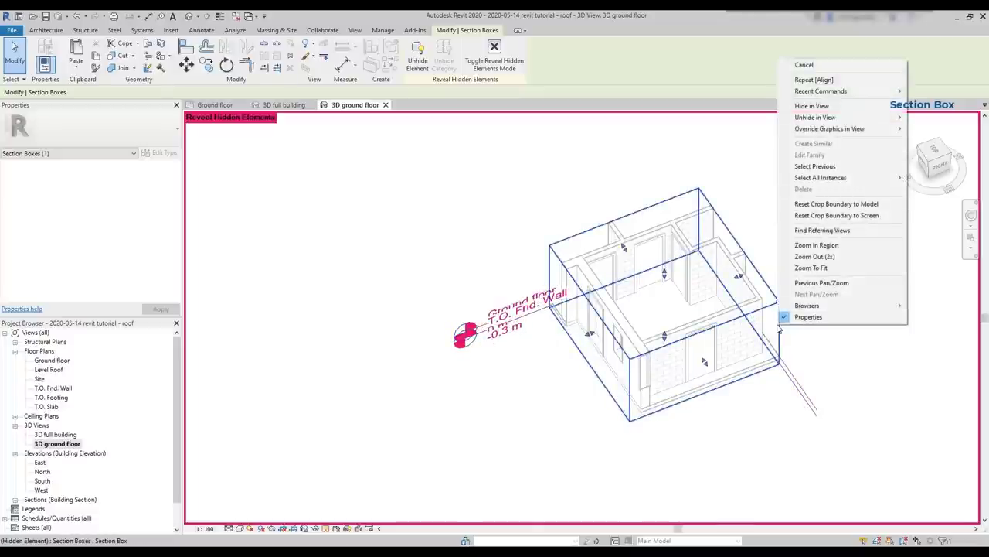
mouse_move(866, 117)
left_click(931, 118)
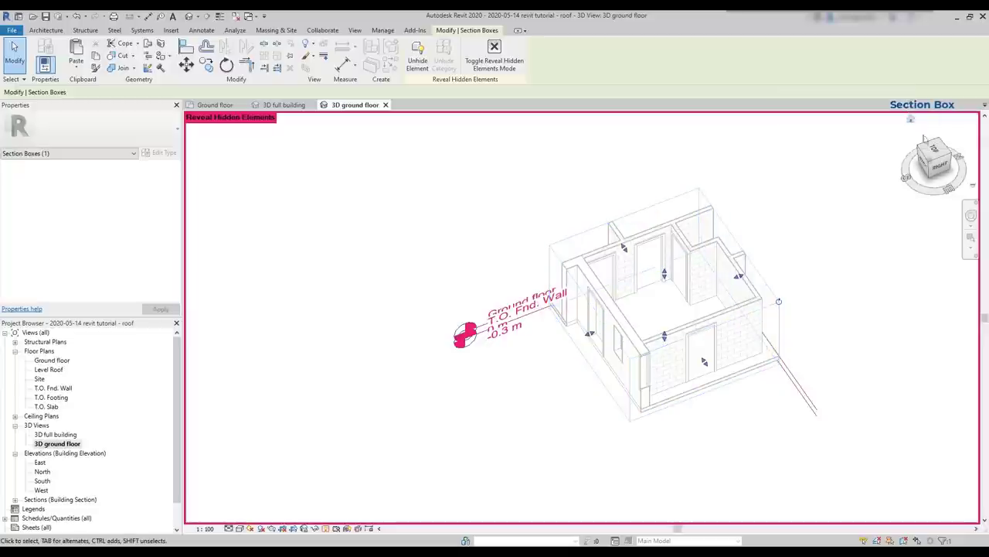
left_click(326, 529)
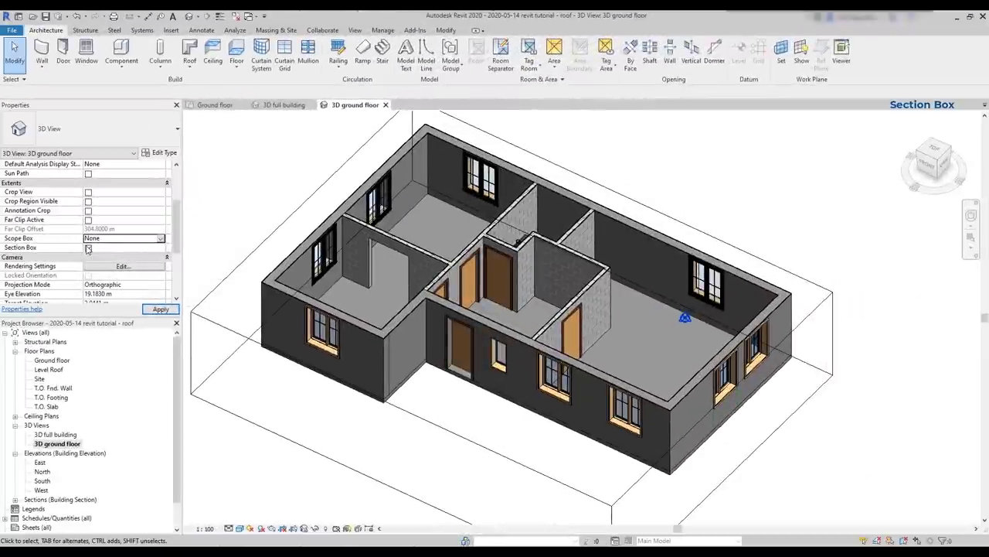
- Switch off the Section Box property of the 3D ground floor view
left_click(88, 248)
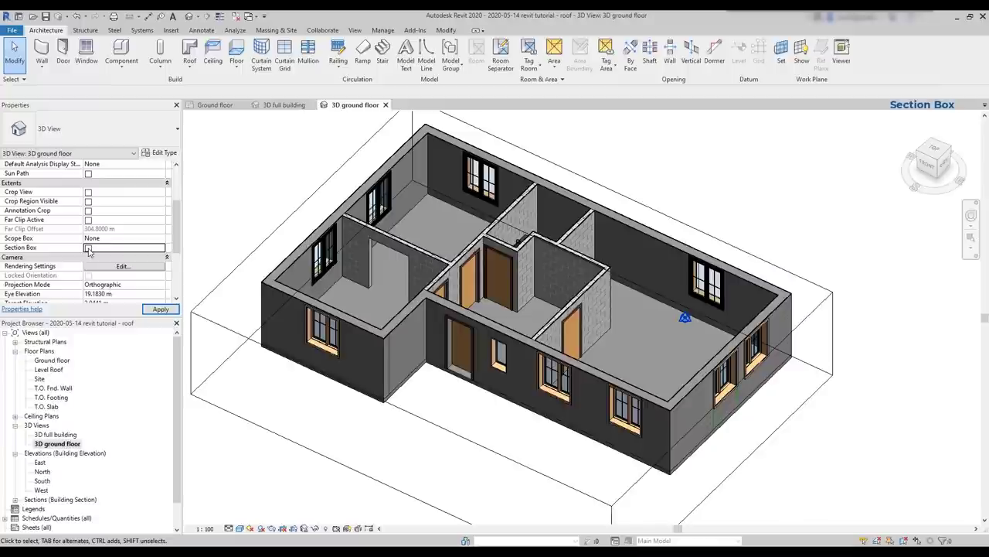
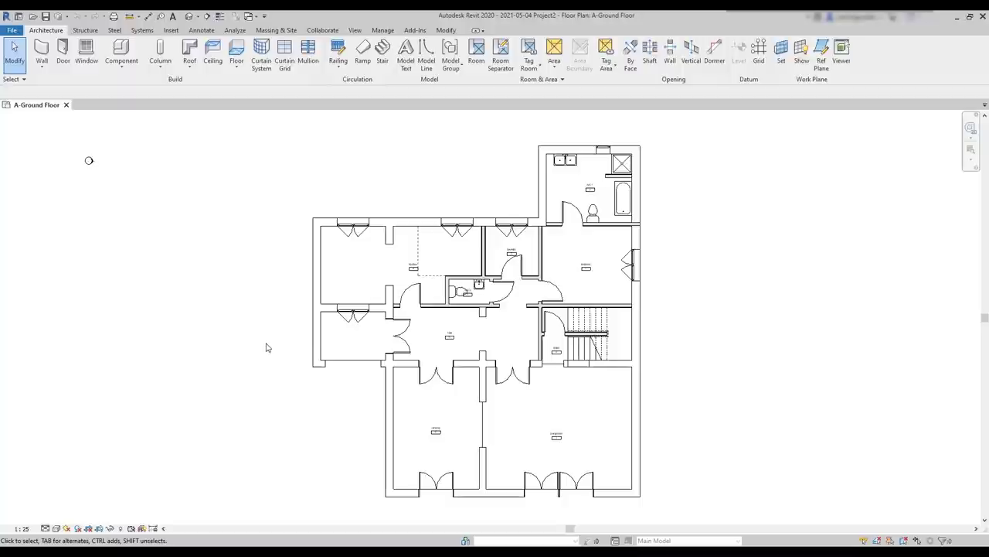
- Display the Properties palette and the Project Browser in the A-Ground Floor plan and recentre the plan
right_click(266, 348)
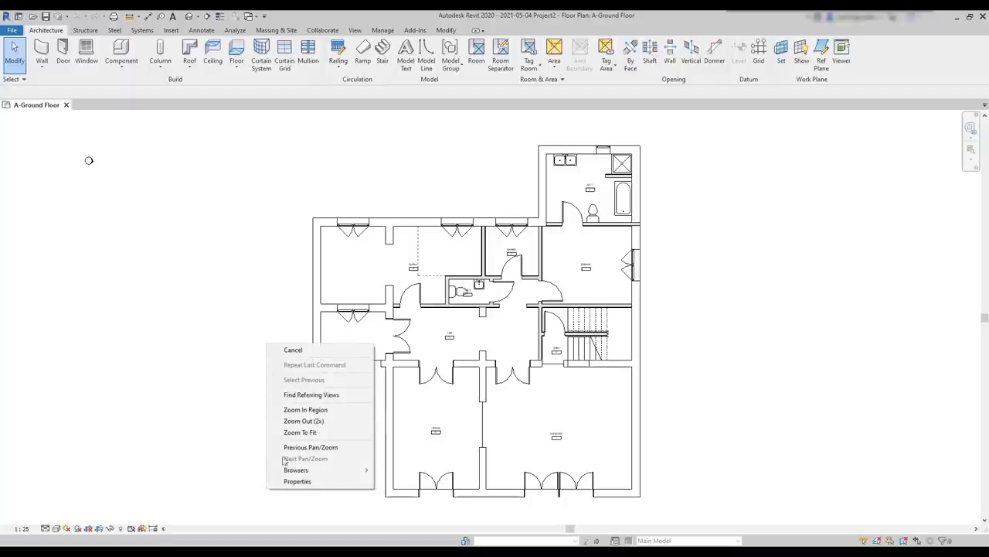
left_click(298, 481)
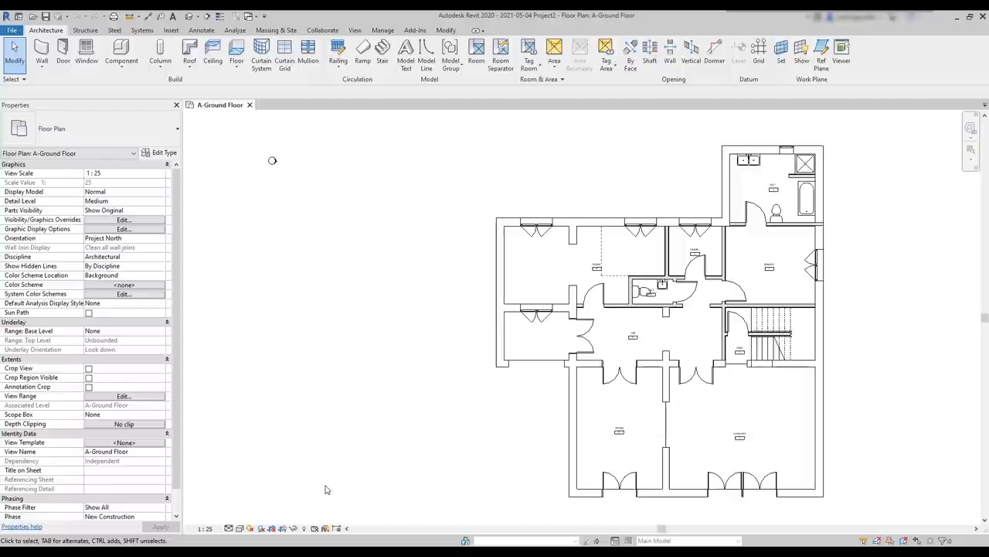
right_click(300, 334)
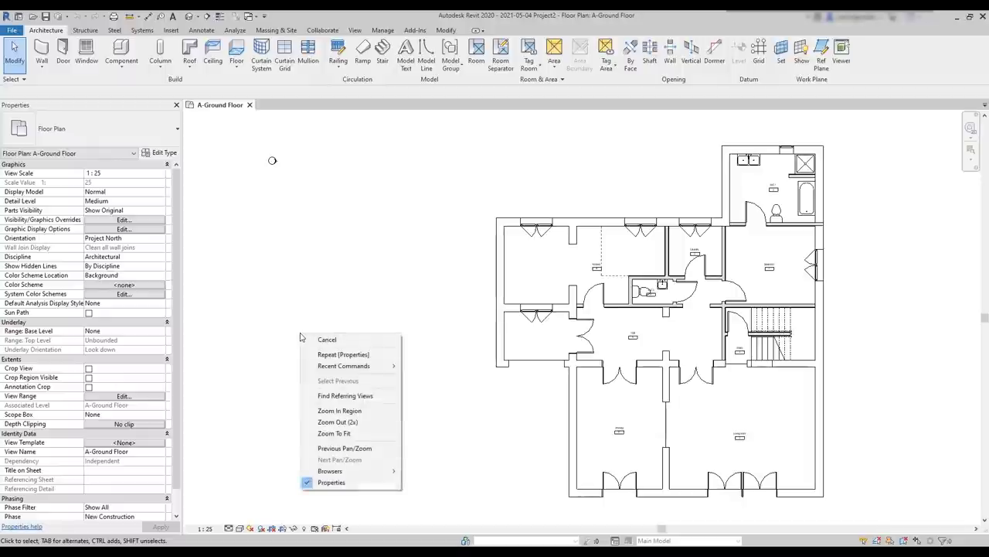
mouse_move(371, 474)
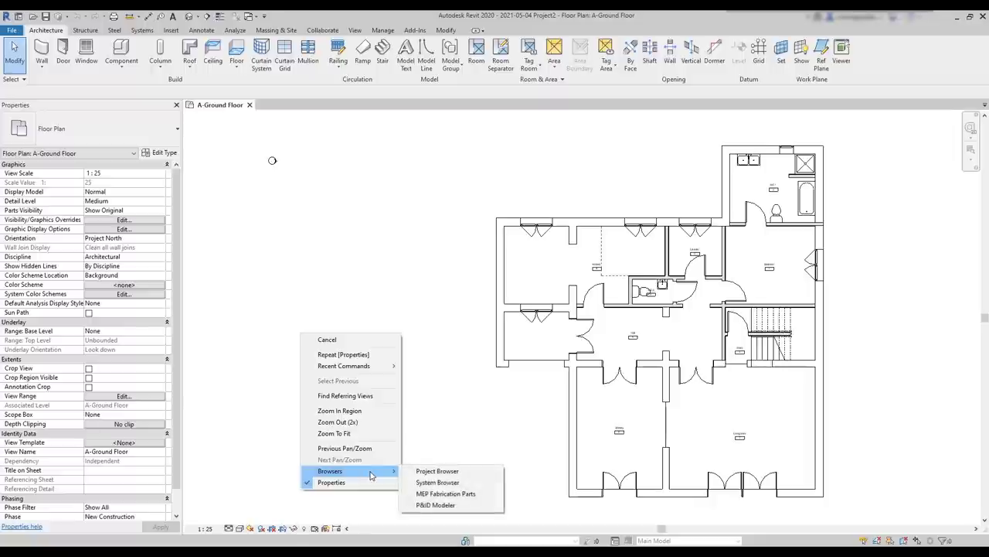
left_click(483, 473)
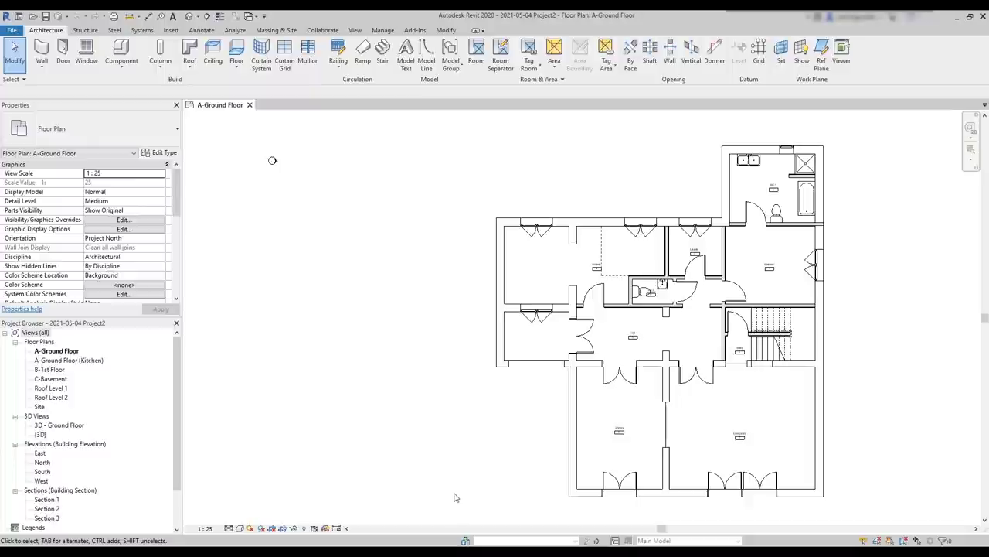
middle_click_drag(460, 329, 375, 325)
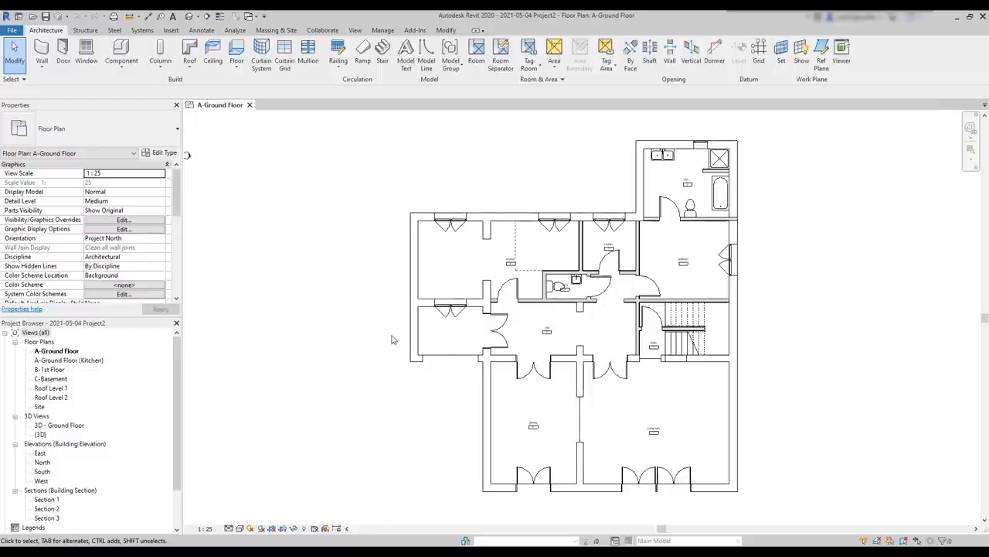
- Duplicate the A-Ground Floor plan view without its detailing and inspect the dining area in the copy
scroll(648, 357, "up", 2)
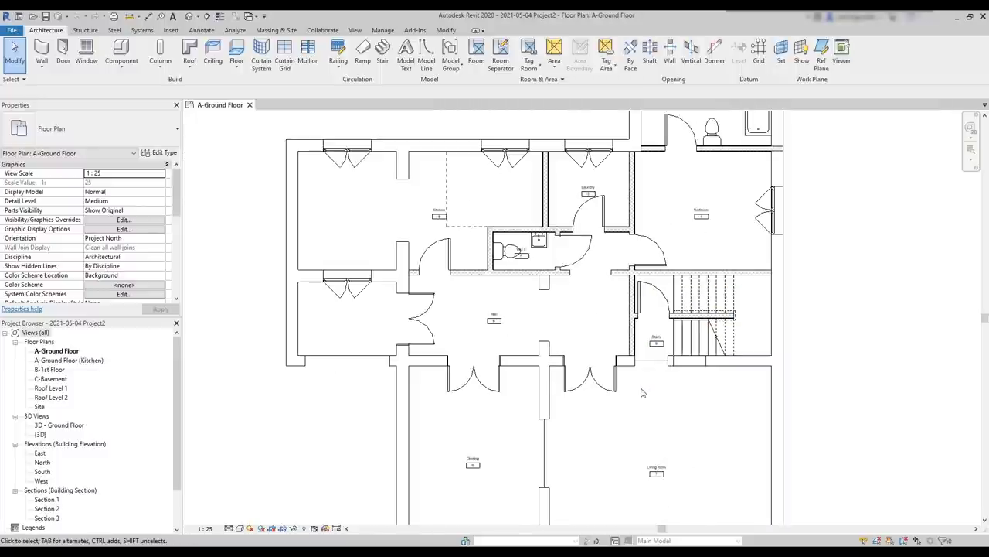
scroll(581, 327, "down", 3)
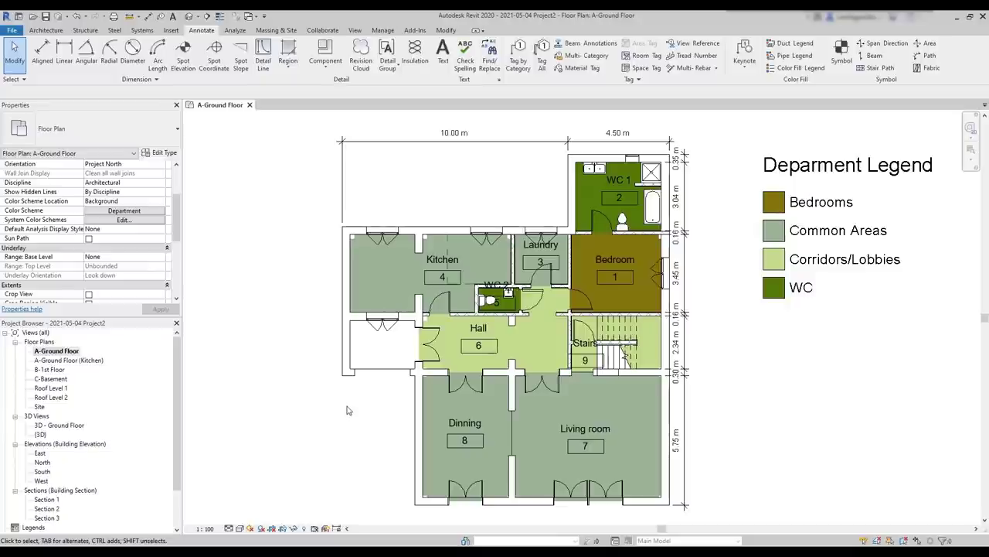
left_click(59, 352)
right_click(59, 352)
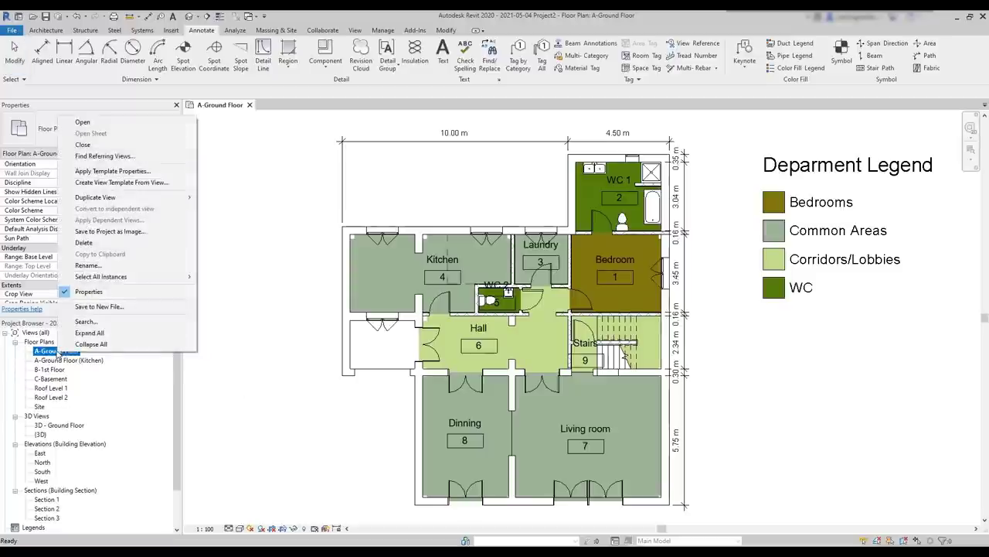
mouse_move(172, 198)
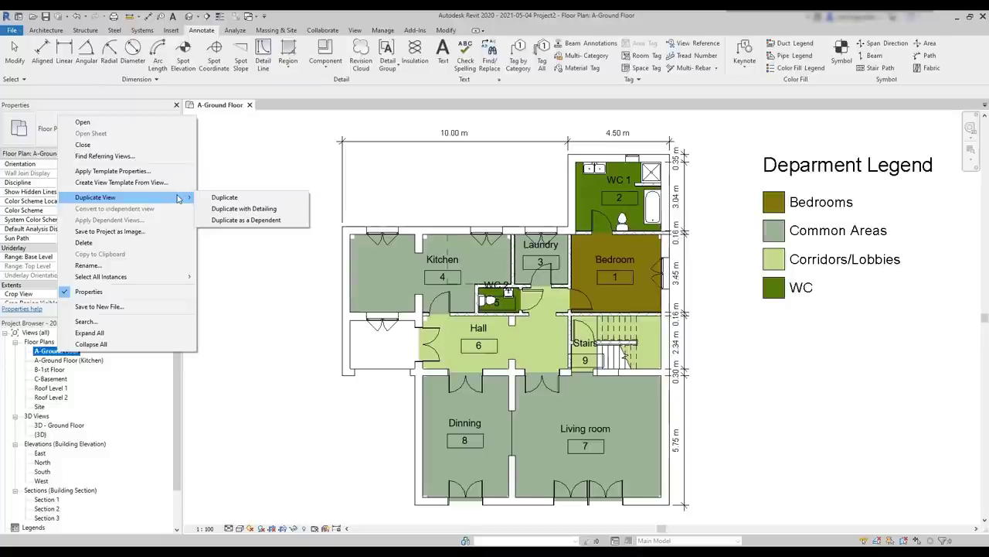
left_click(294, 209)
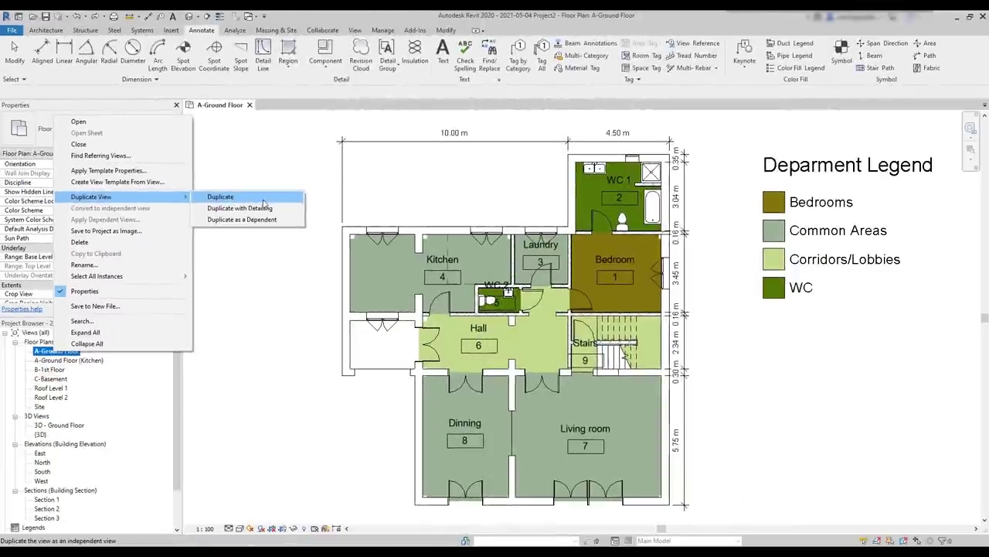
left_click(277, 201)
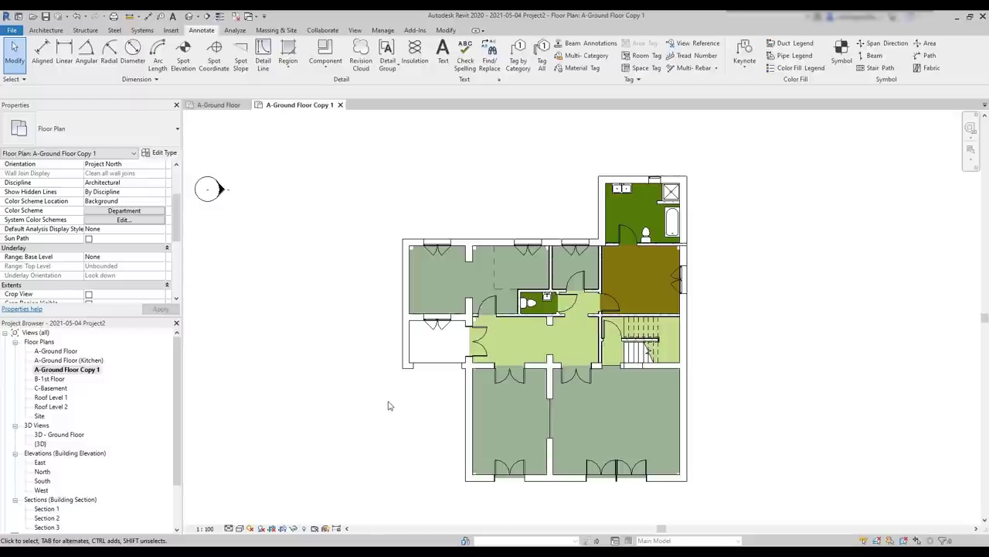
scroll(400, 402, "up", 2)
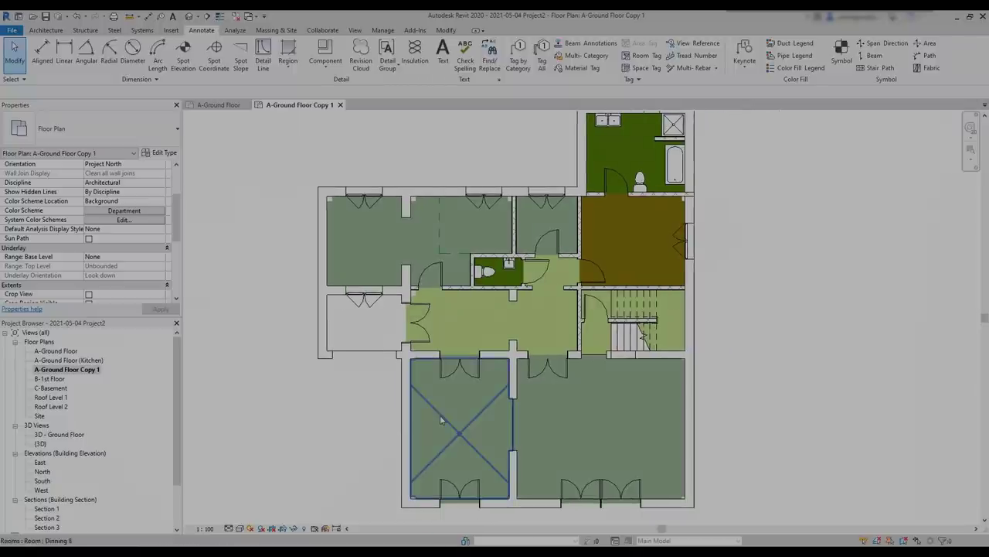
left_click(440, 414)
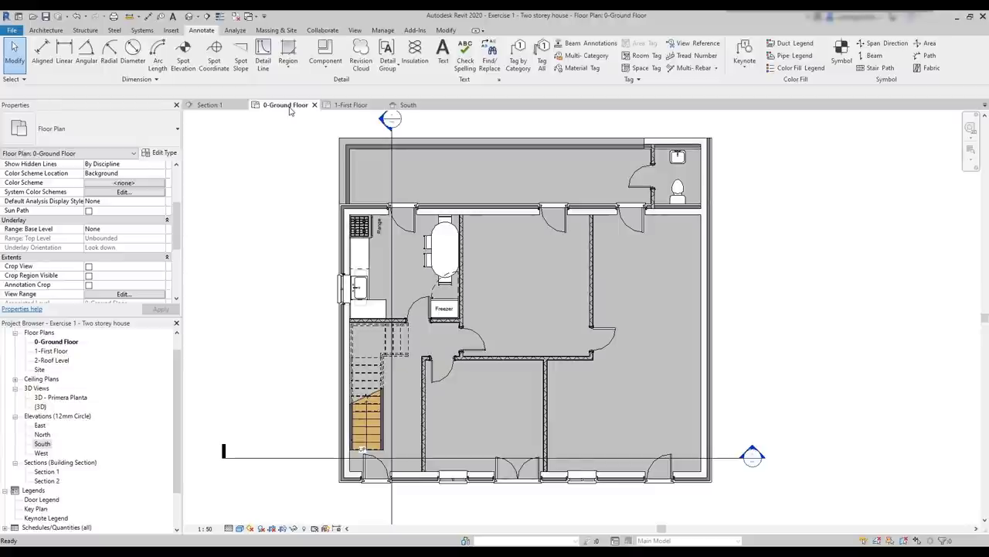
- View the 1-First Floor plan and the South elevation, and open the View Range settings of the 0-Ground Floor plan
left_click(350, 104)
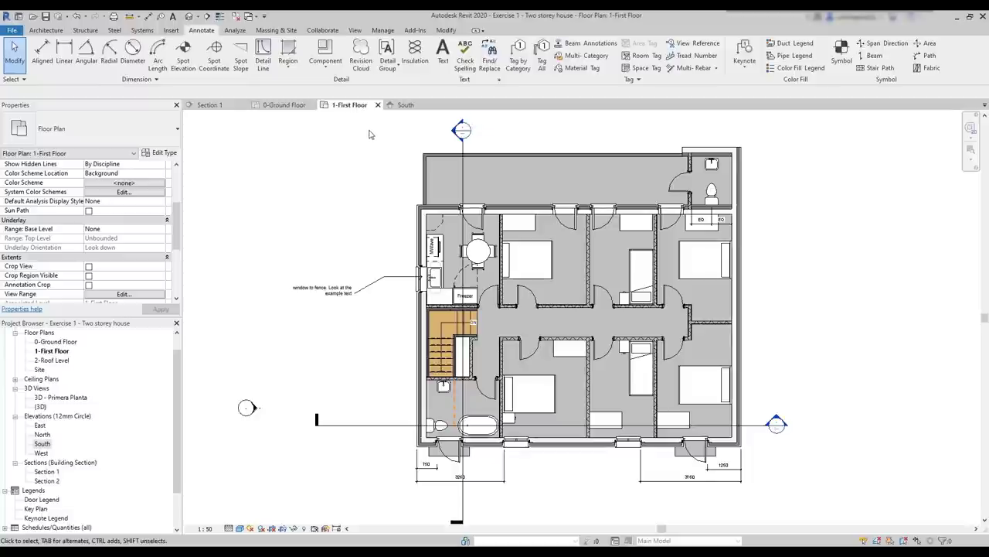
left_click(411, 109)
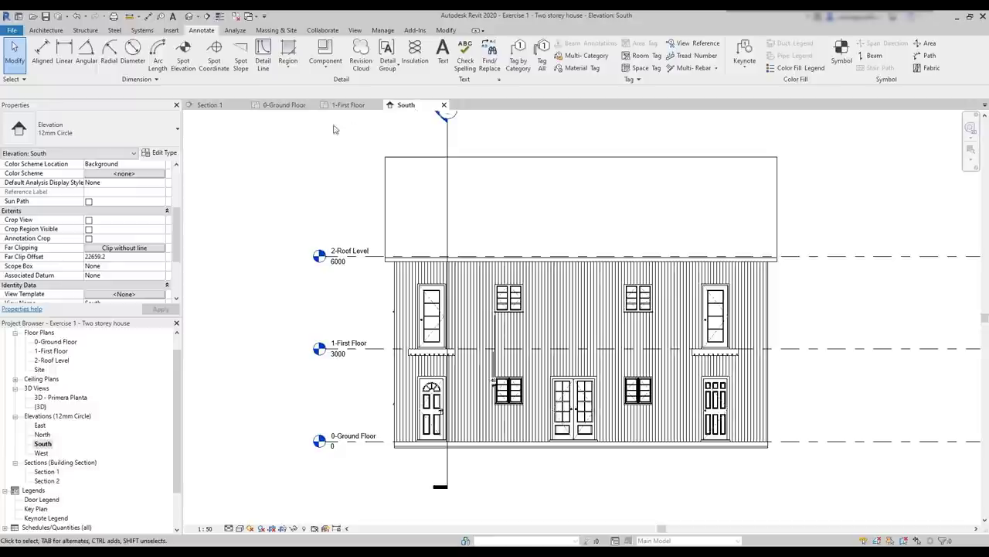
left_click(283, 106)
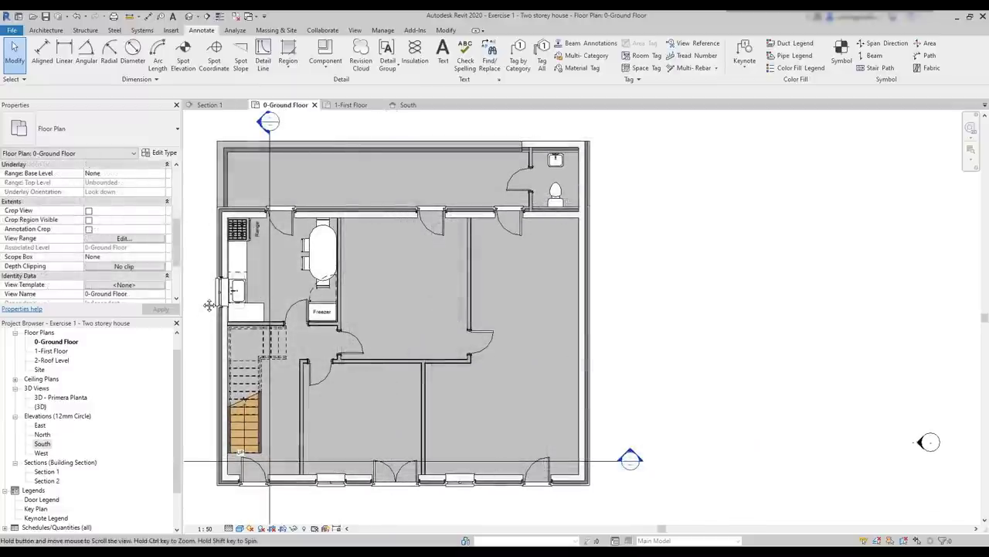
left_click(122, 238)
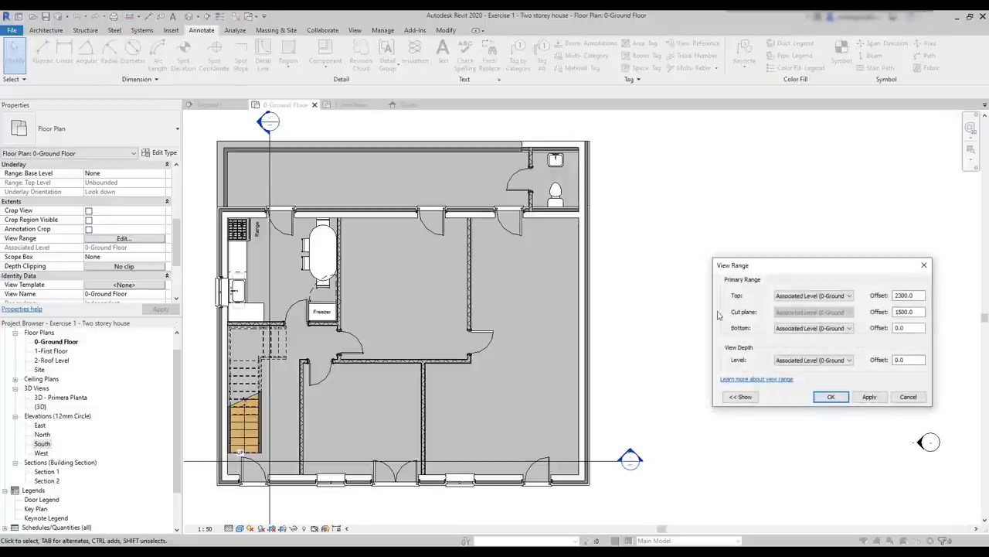
left_click_drag(734, 266, 701, 248)
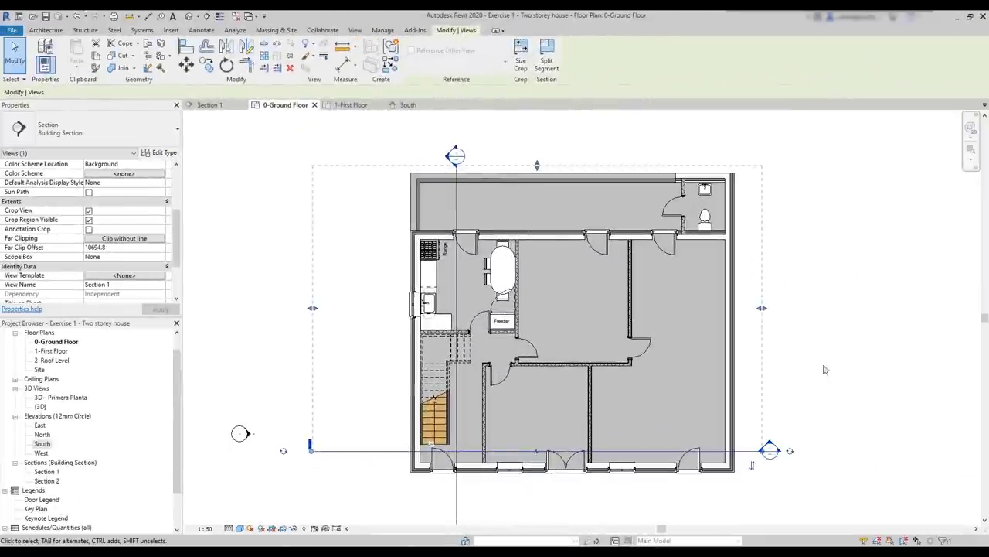
- Open the Section 1 view from the ground floor plan and examine the View Range top, cut plane and bottom against the section
left_click(755, 452)
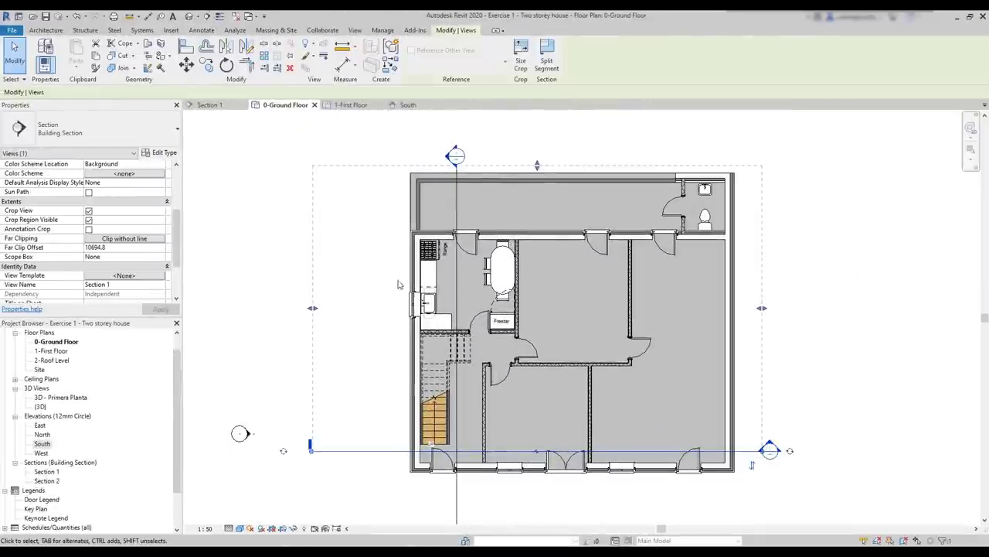
left_click(224, 106)
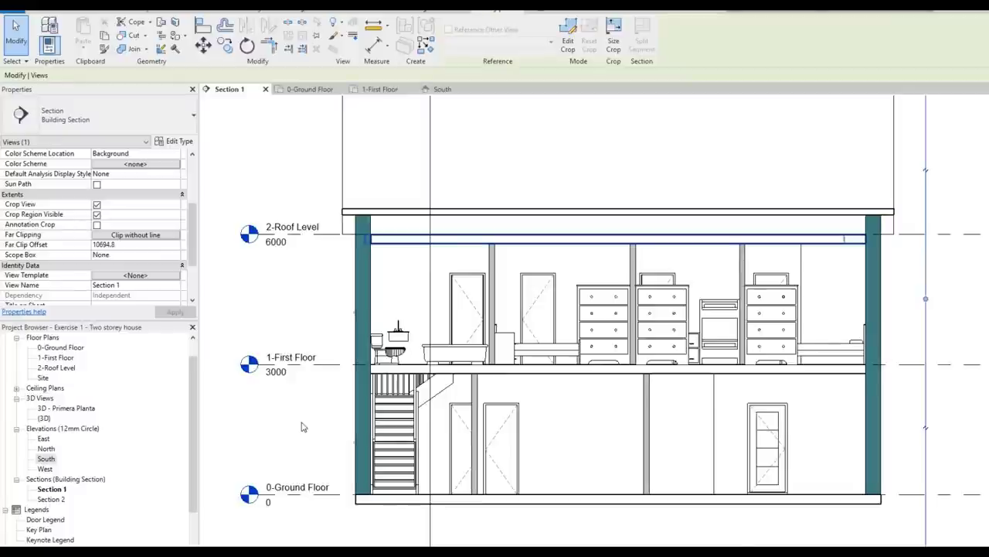
key("v")
key("r")
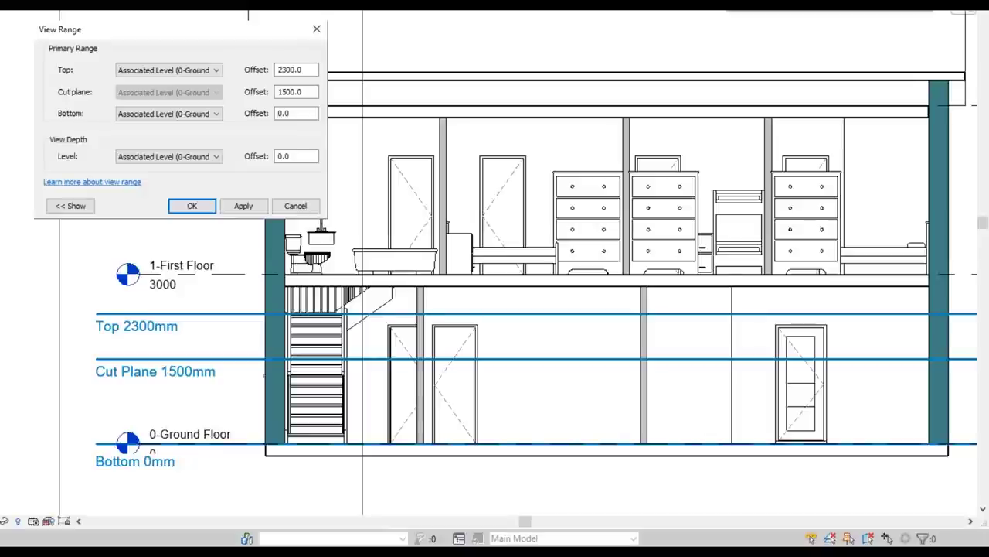
- Try to apply a top offset of 800 in the 0-Ground Floor plan's view range
key("Return")
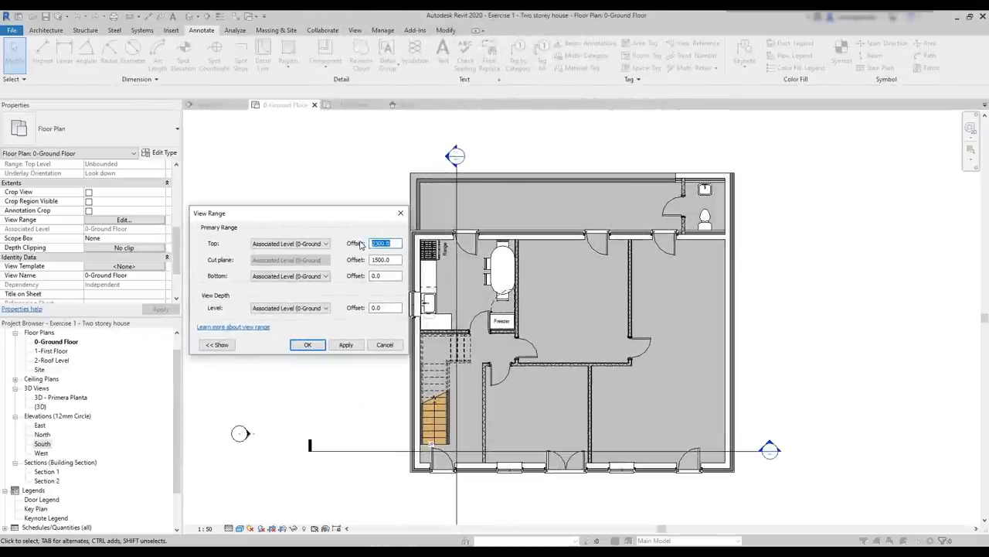
type("0")
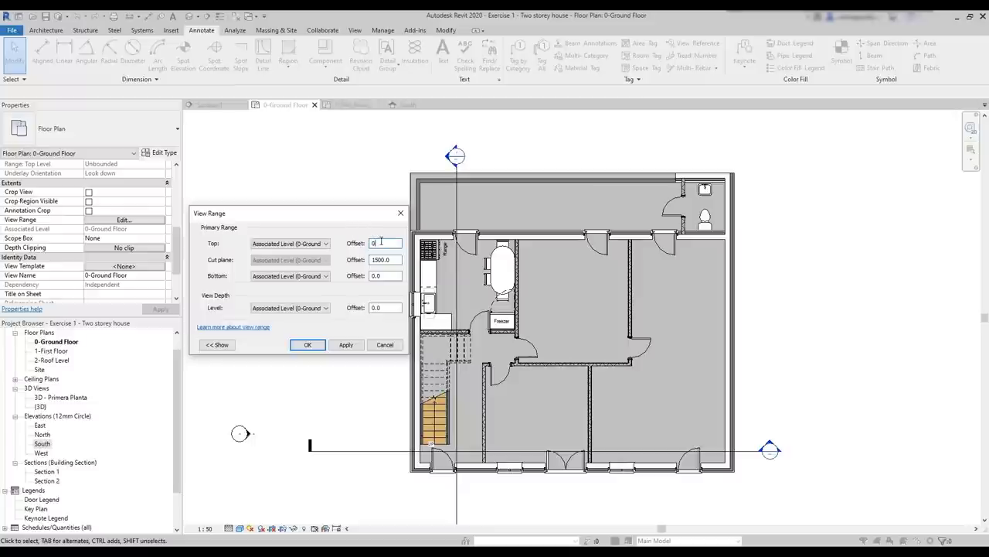
double_click(381, 242)
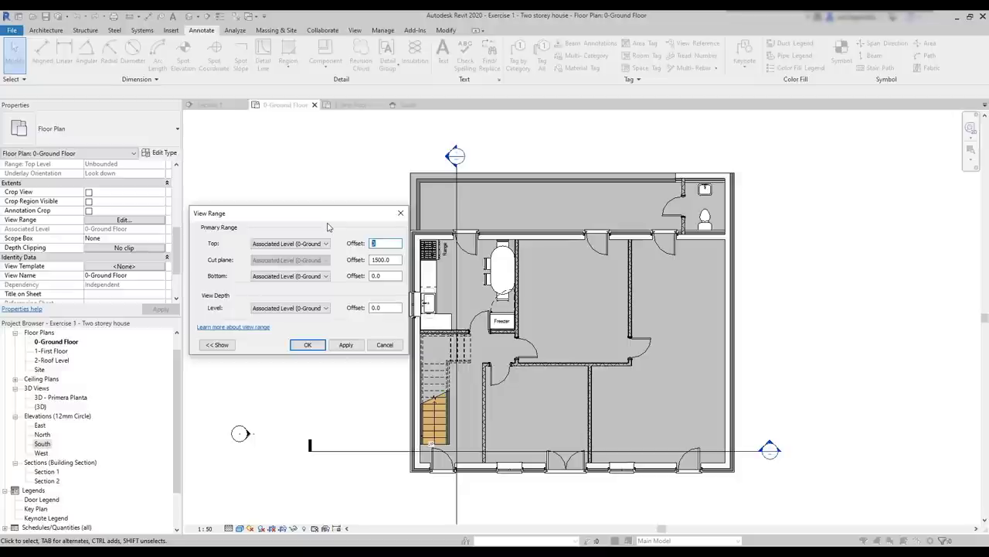
type("800")
left_click(348, 346)
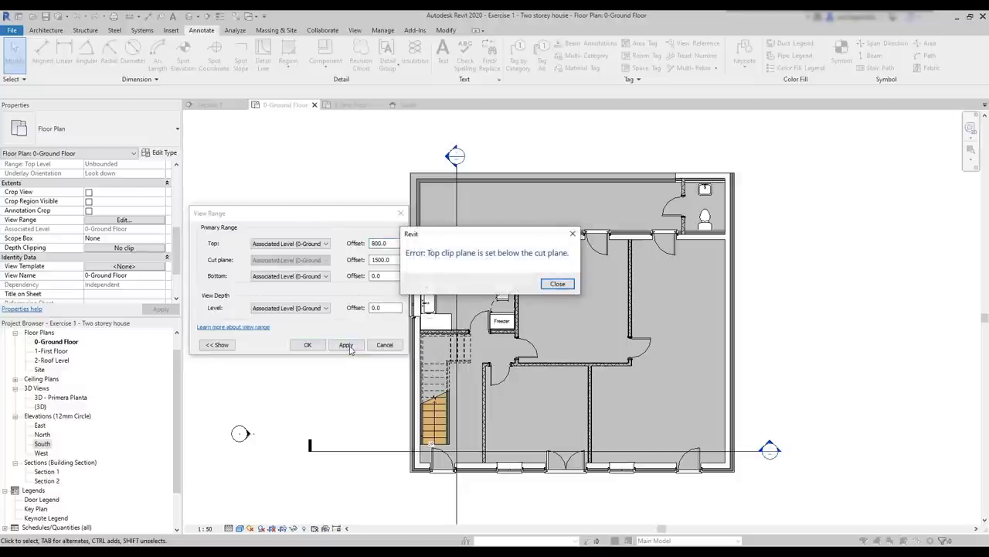
left_click(556, 284)
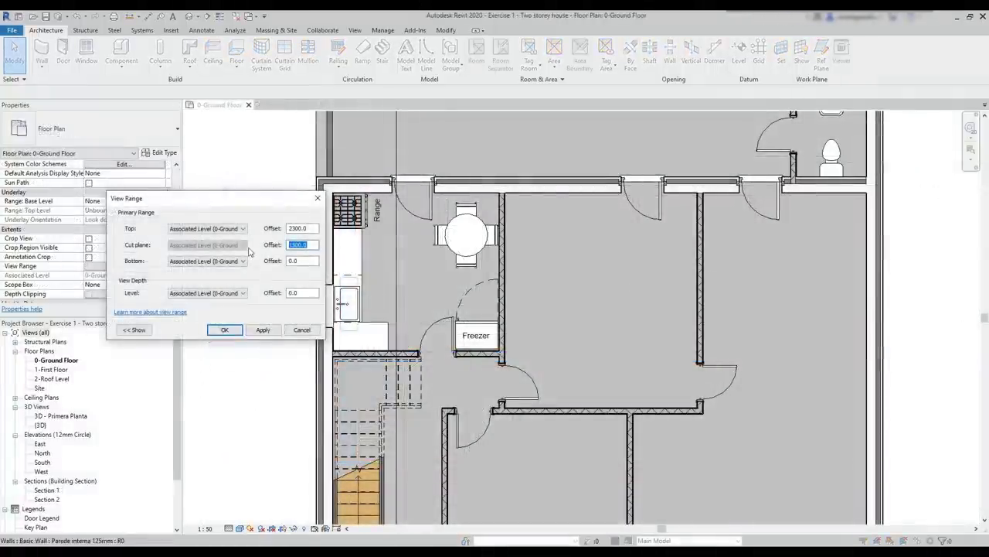
- Apply a cut plane offset of 2200 to the 0-Ground Floor plan and reopen its view range settings
type("2200")
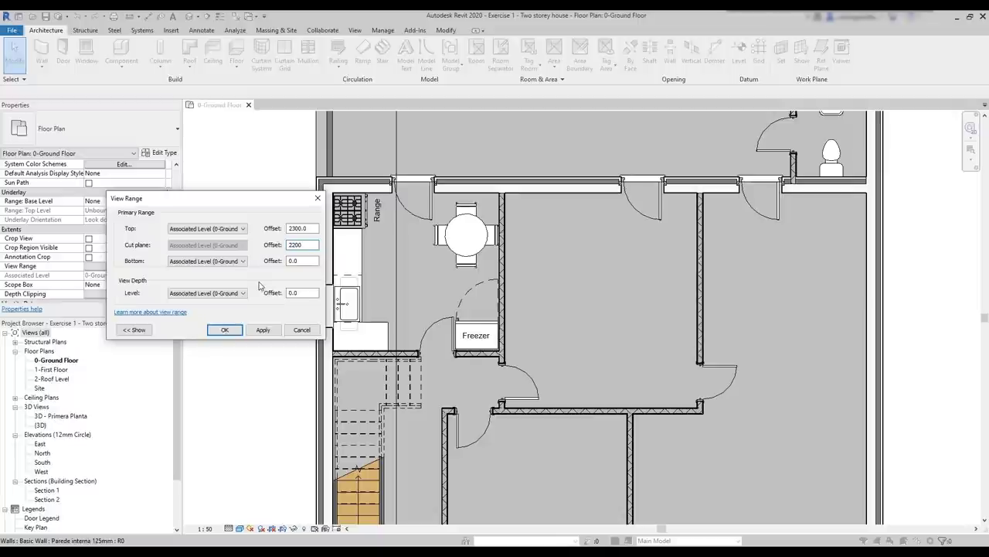
left_click(267, 332)
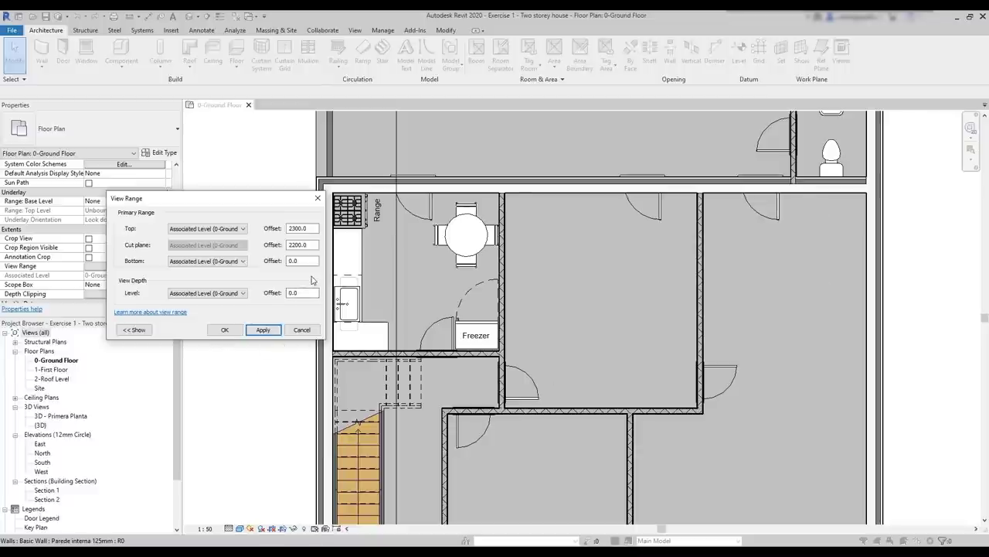
left_click(307, 333)
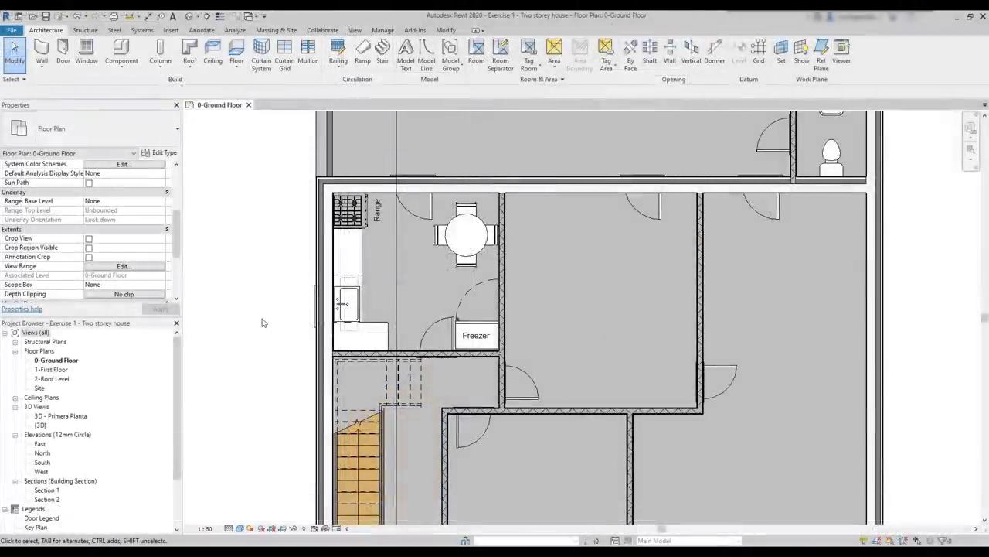
left_click(142, 268)
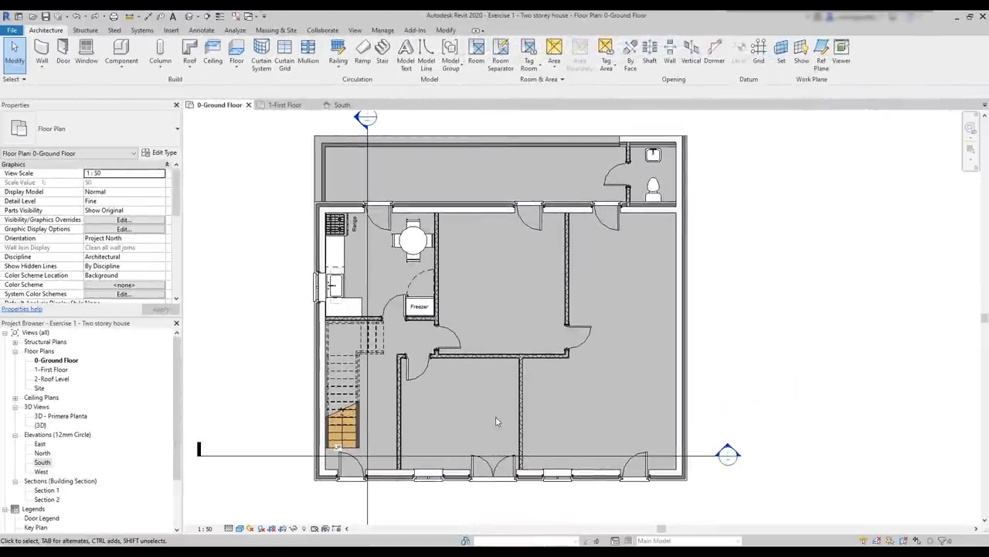
- Place an M_Chair-Breuer component in the ground floor hallway, directly beside the stair
left_click(123, 66)
left_click(143, 85)
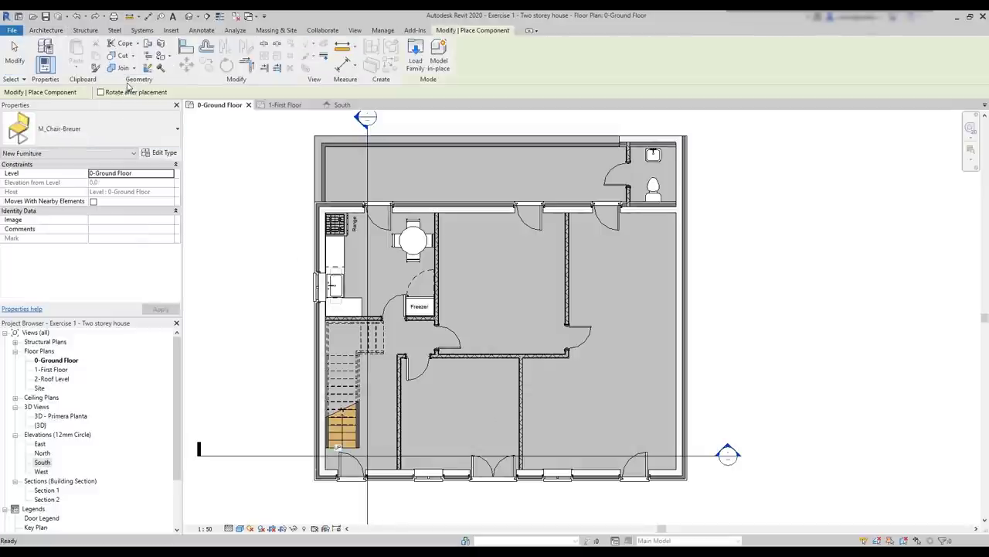
scroll(370, 400, "up", 4)
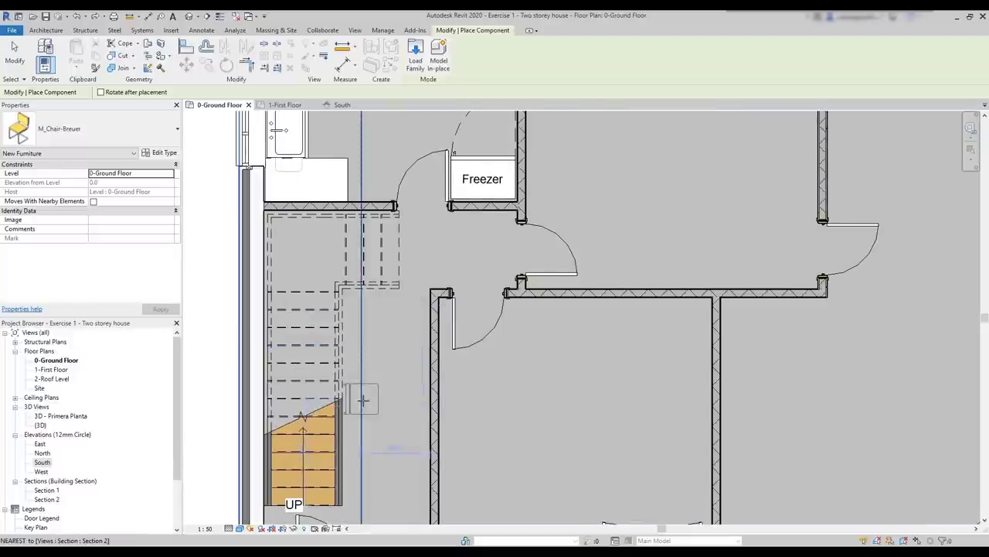
scroll(364, 398, "up", 1)
left_click(364, 398)
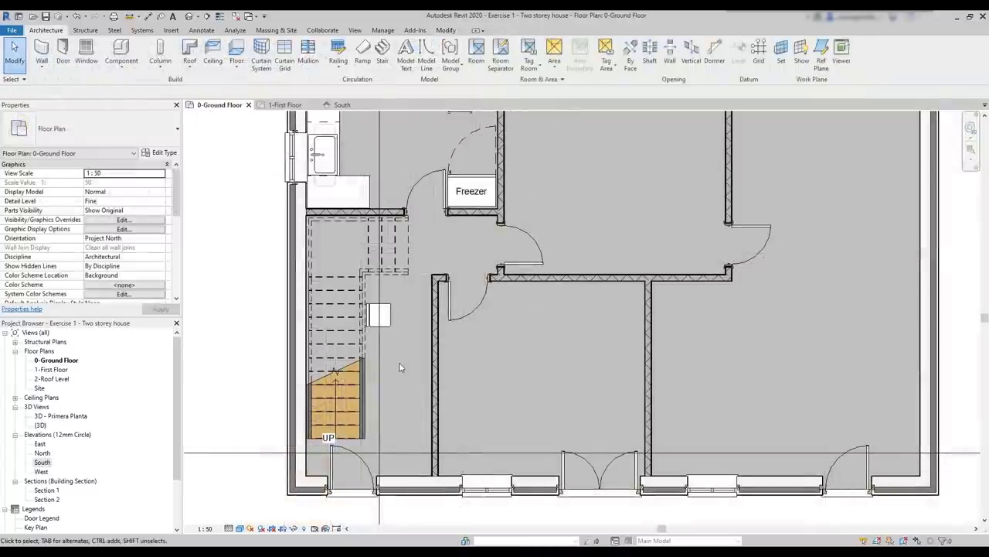
- In the 1-First Floor plan, set the view range's bottom to Level Below (0-Ground Floor) and try to apply it
left_click(285, 105)
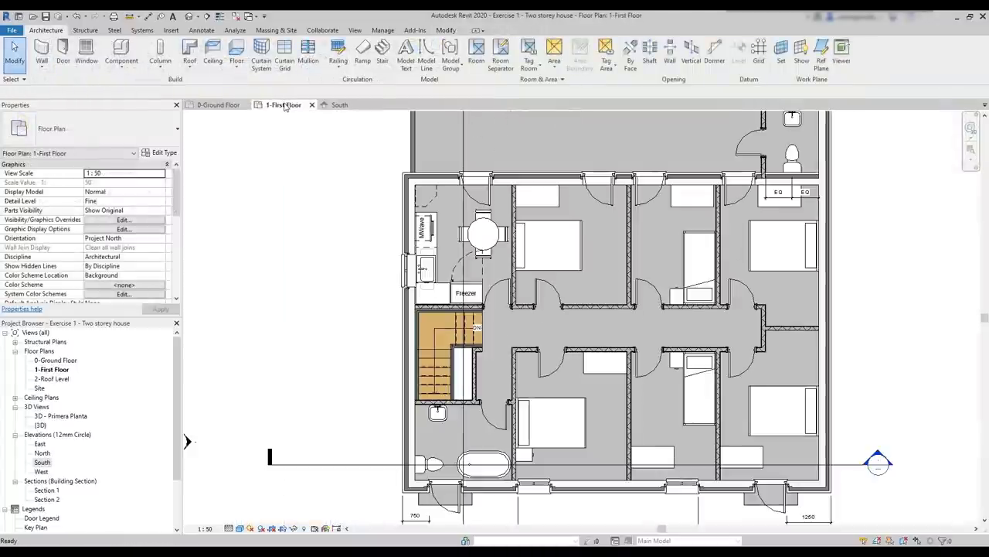
middle_click_drag(850, 316, 801, 337)
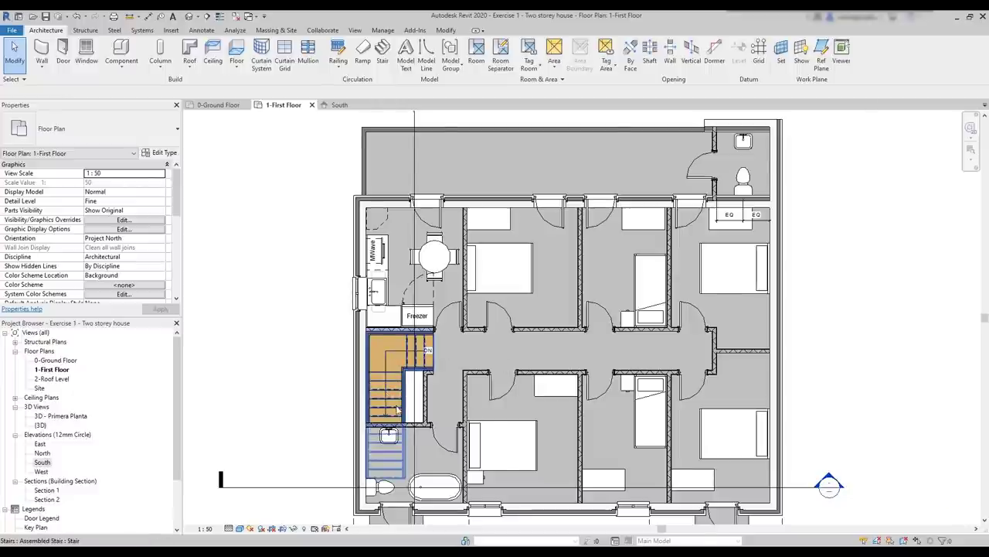
scroll(392, 405, "up", 2)
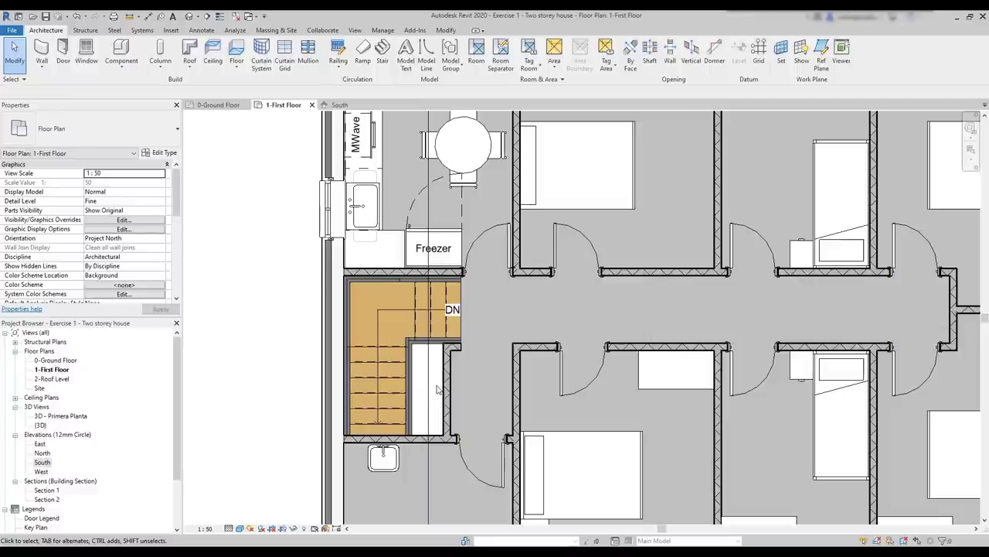
scroll(135, 282, "down", 5)
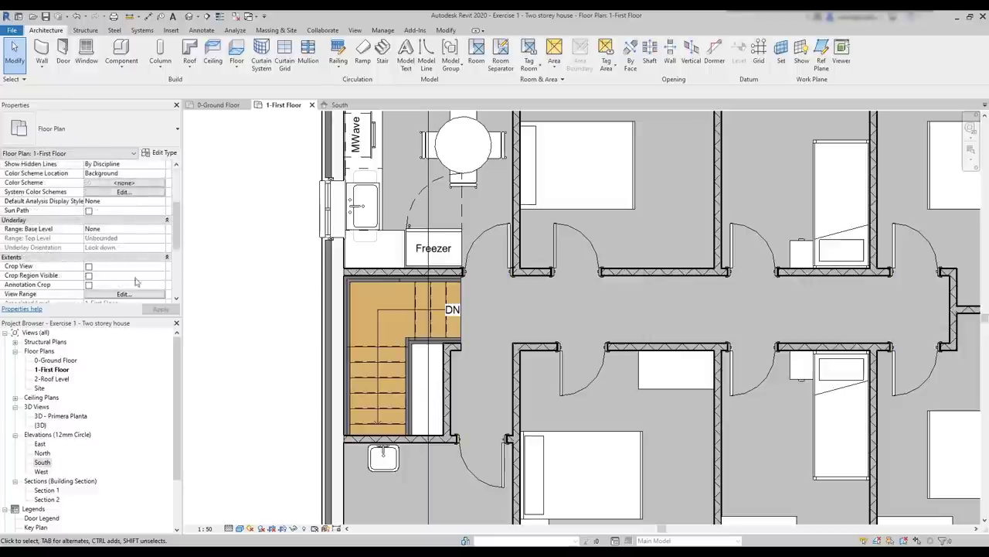
left_click(138, 295)
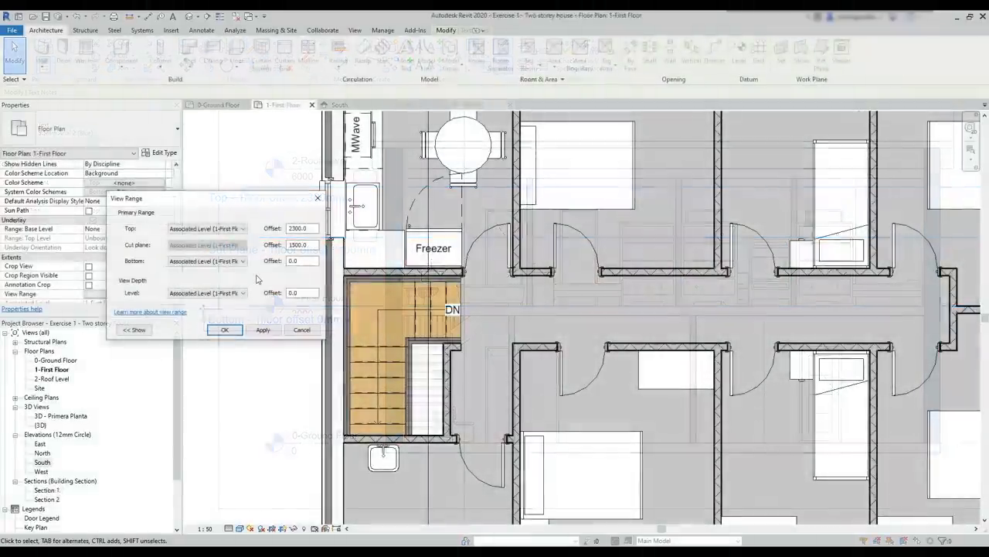
left_click(241, 264)
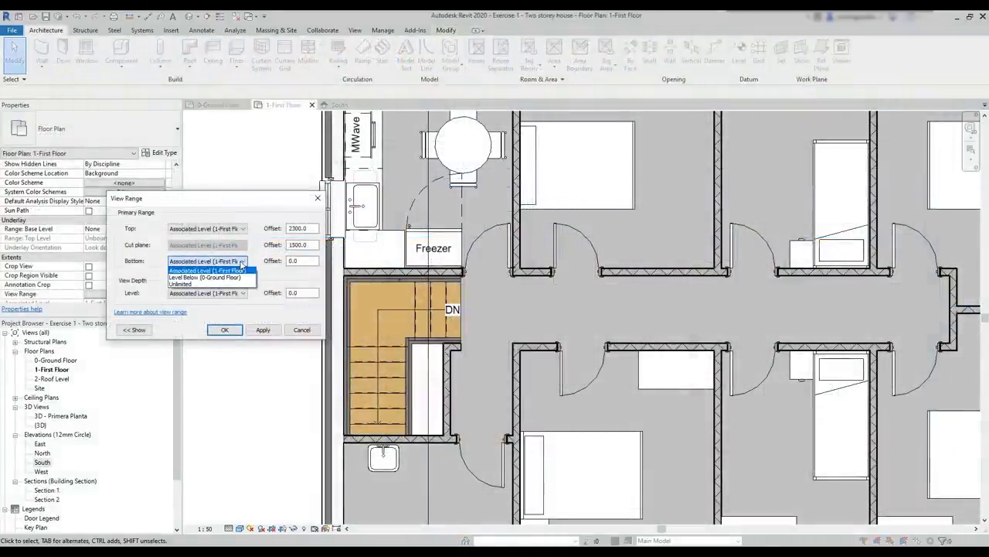
left_click(244, 277)
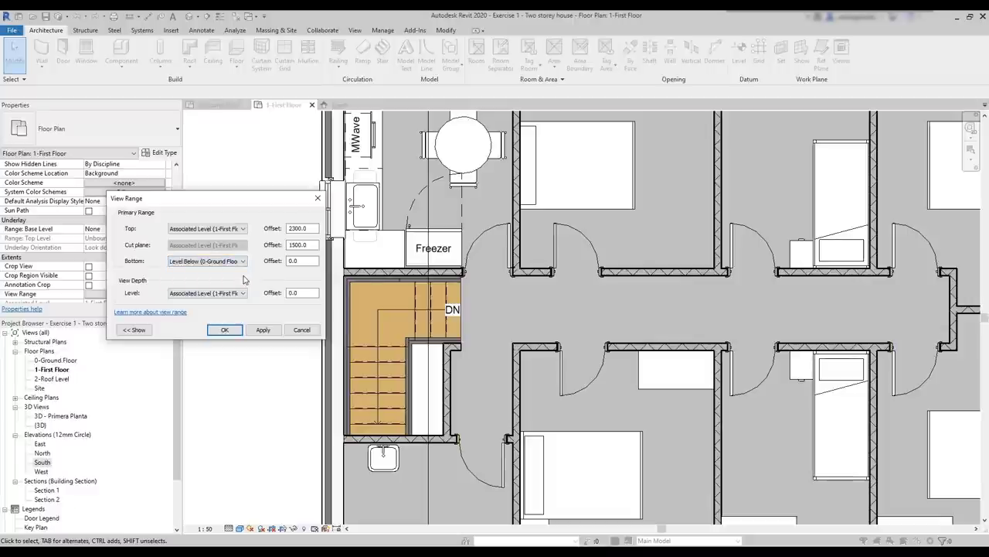
left_click(263, 330)
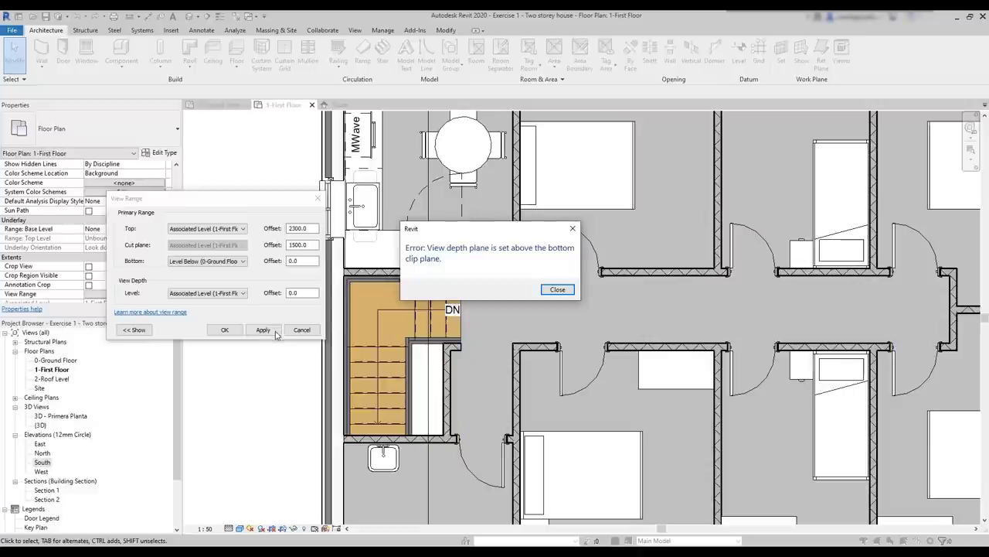
left_click(557, 289)
- Set the first floor plan's view depth level to Level Below (0-Ground Floor) and apply the view range
left_click(242, 293)
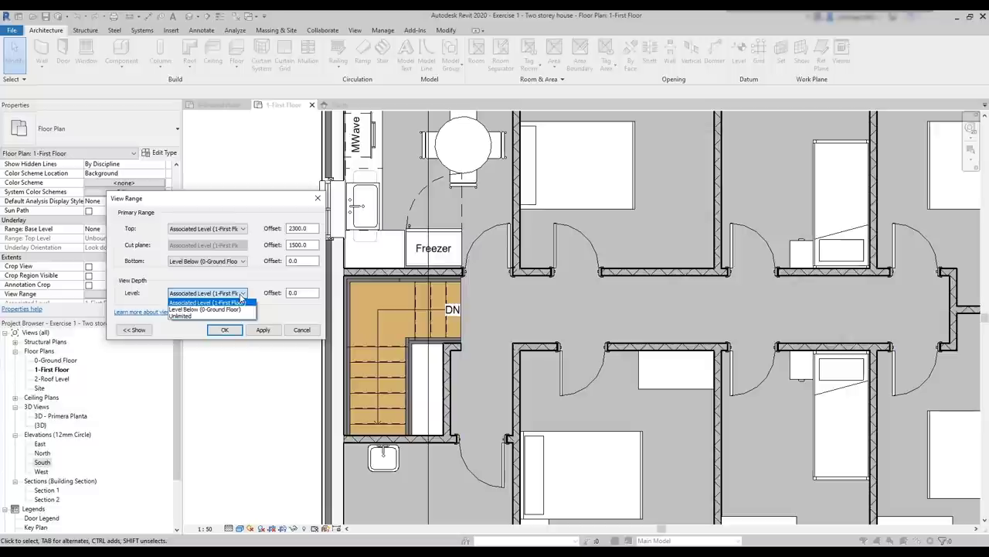
left_click(205, 310)
left_click(261, 330)
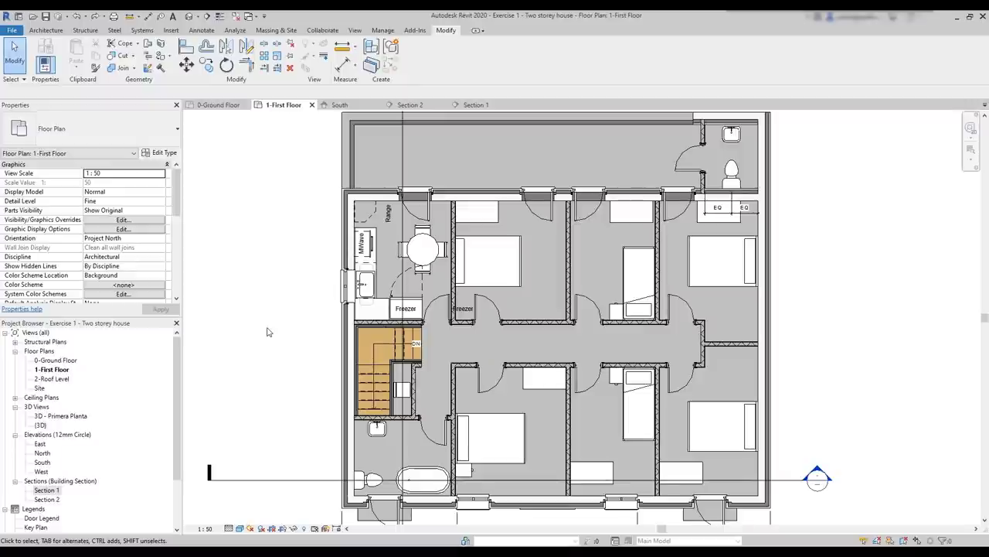
- Select everything in the first floor plan and filter the selection down to the Floors category only
scroll(464, 323, "up", 5)
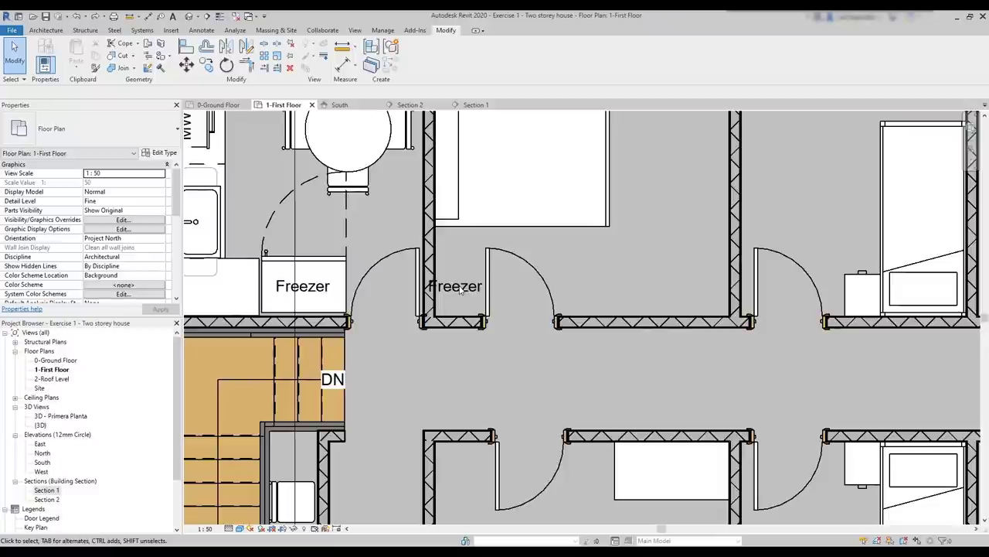
scroll(460, 288, "down", 3)
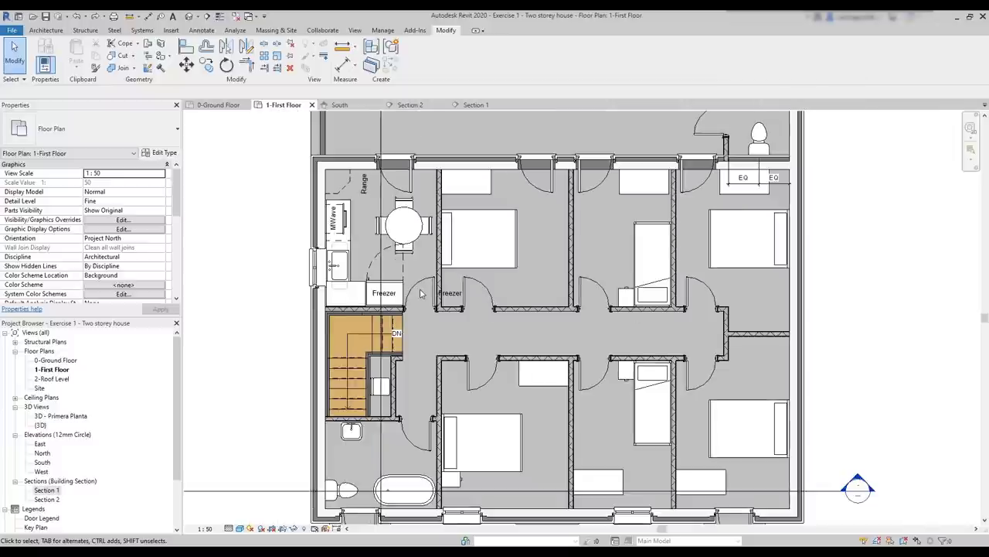
scroll(403, 288, "down", 2)
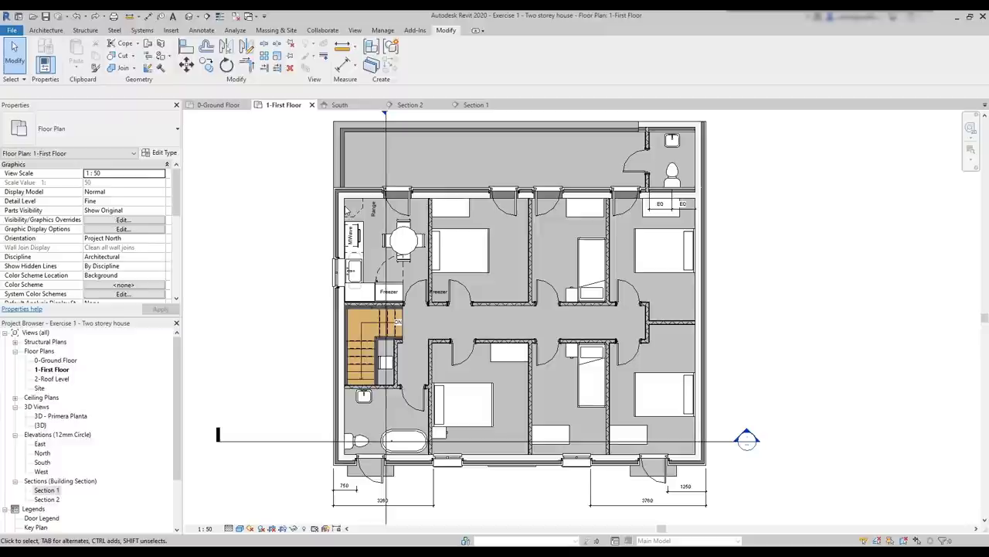
scroll(272, 193, "down", 1)
left_click_drag(757, 504, 249, 125)
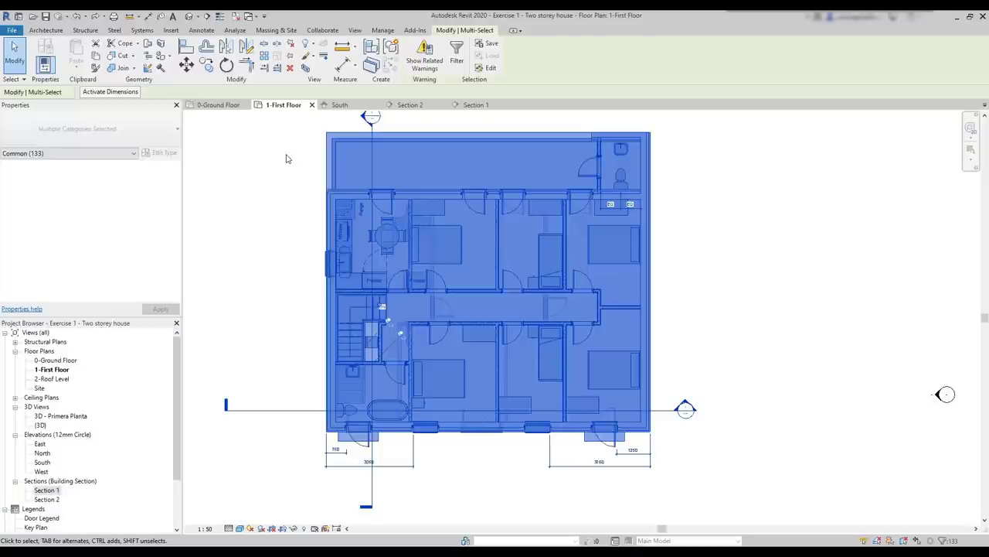
left_click(457, 51)
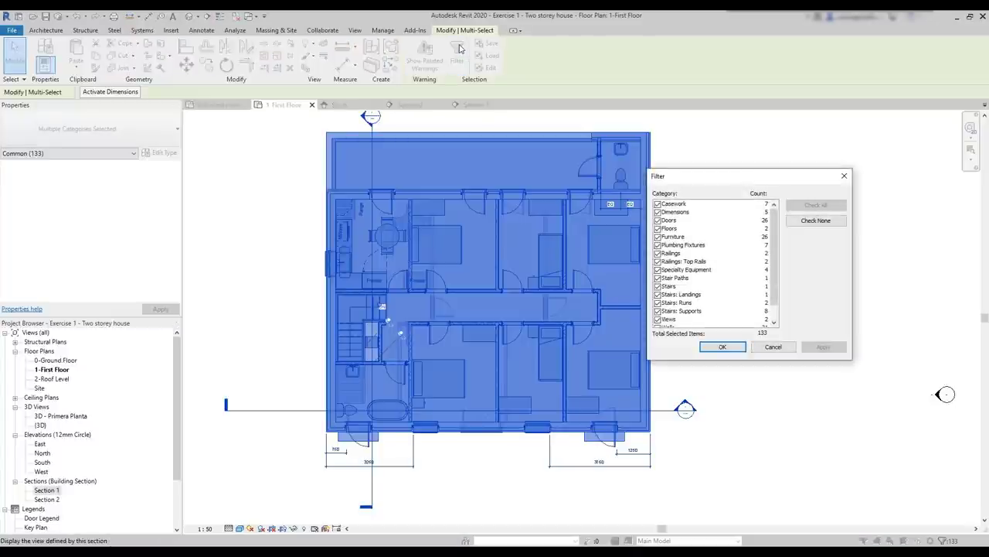
left_click(830, 222)
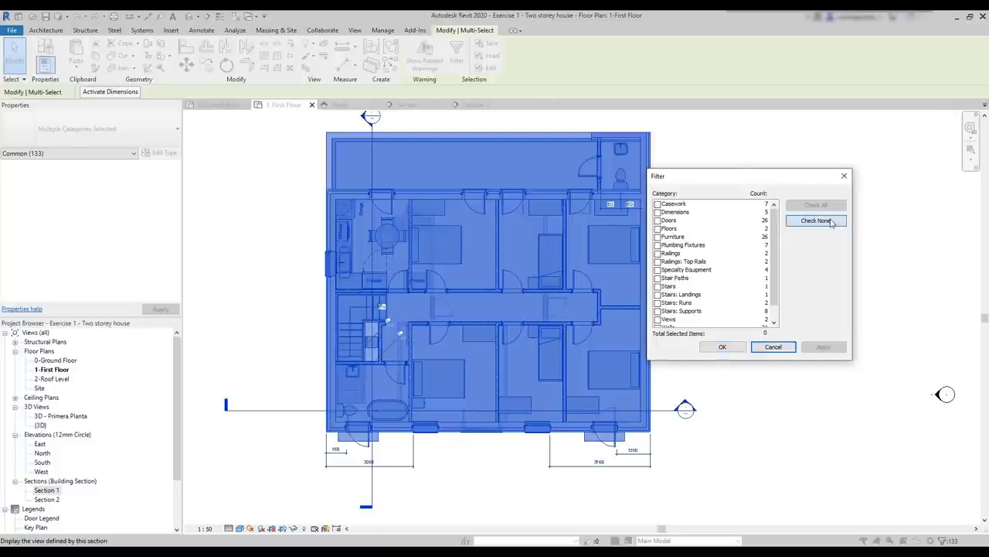
left_click(671, 229)
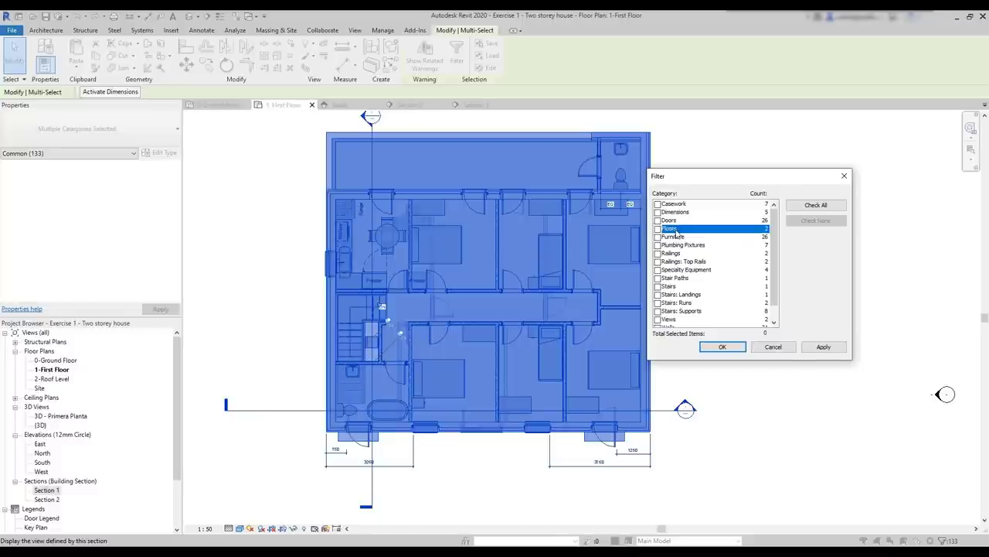
left_click(658, 229)
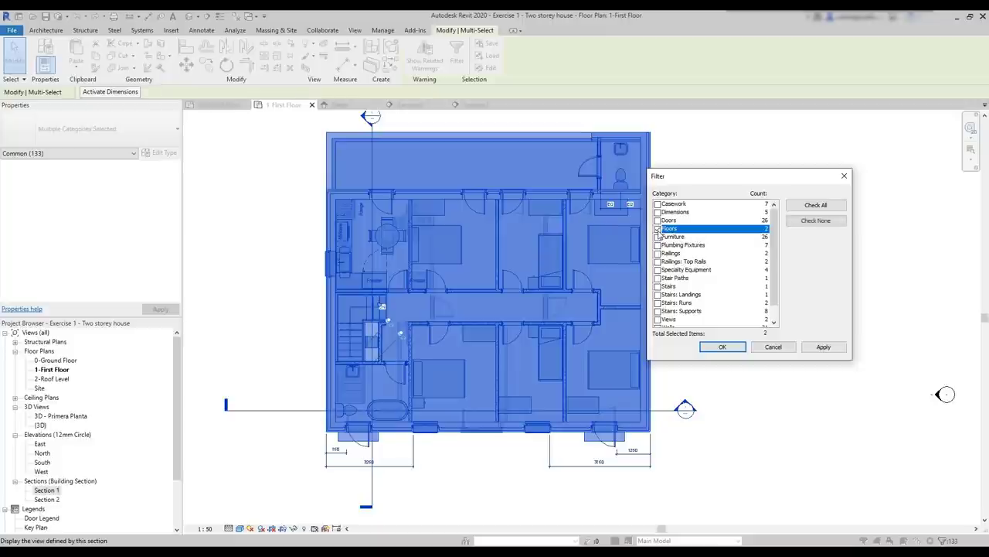
left_click(723, 346)
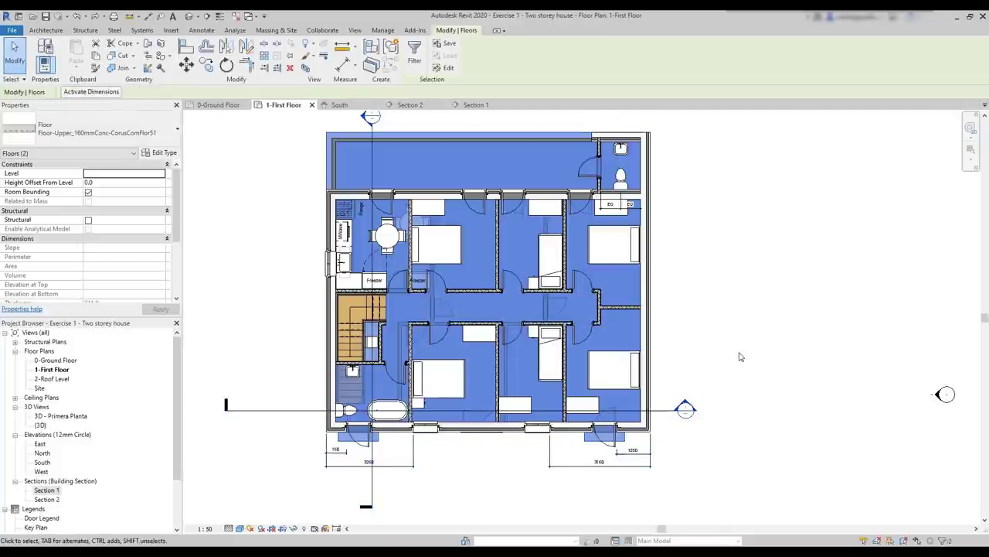
- Temporarily hide the selected floor elements in the first floor plan and inspect the area around the corridor
left_click(294, 529)
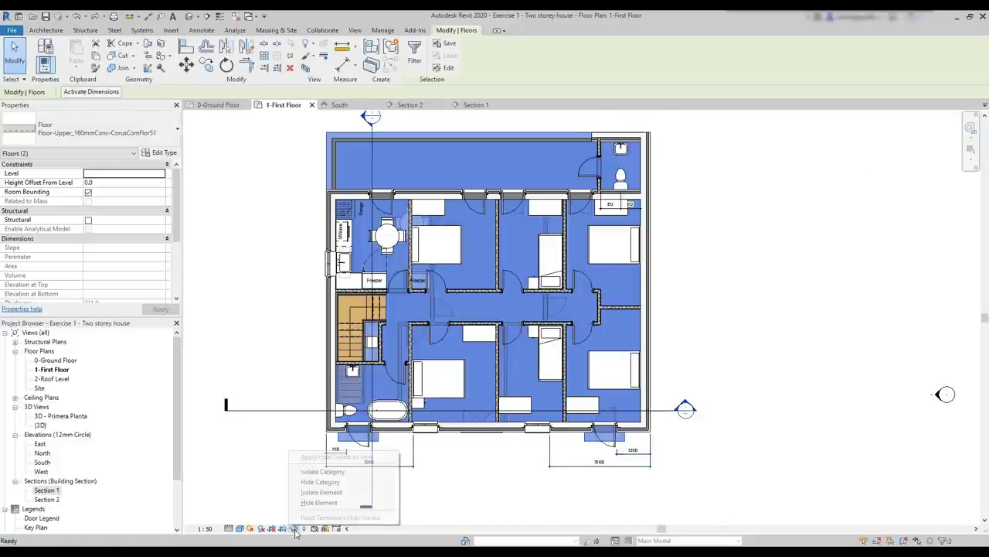
left_click(334, 503)
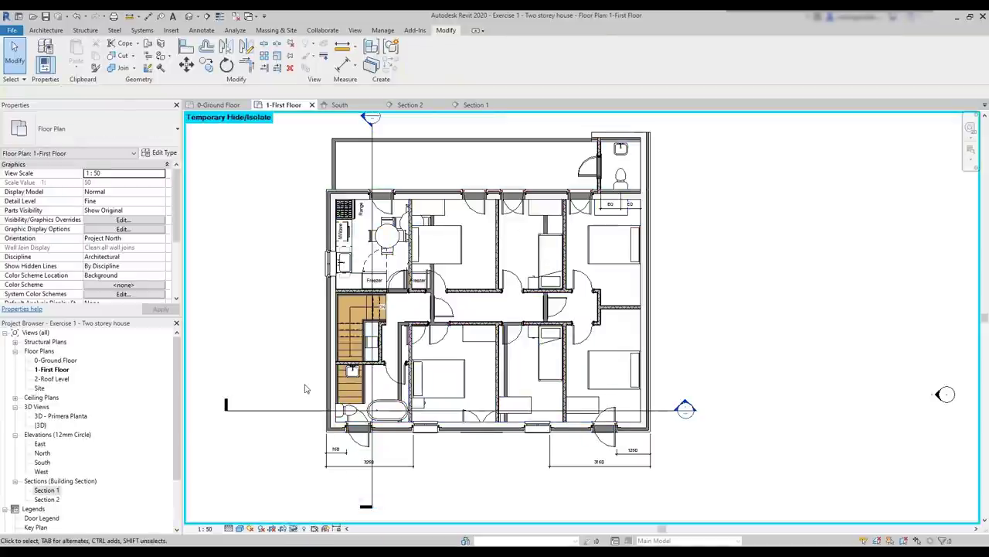
scroll(330, 267, "up", 2)
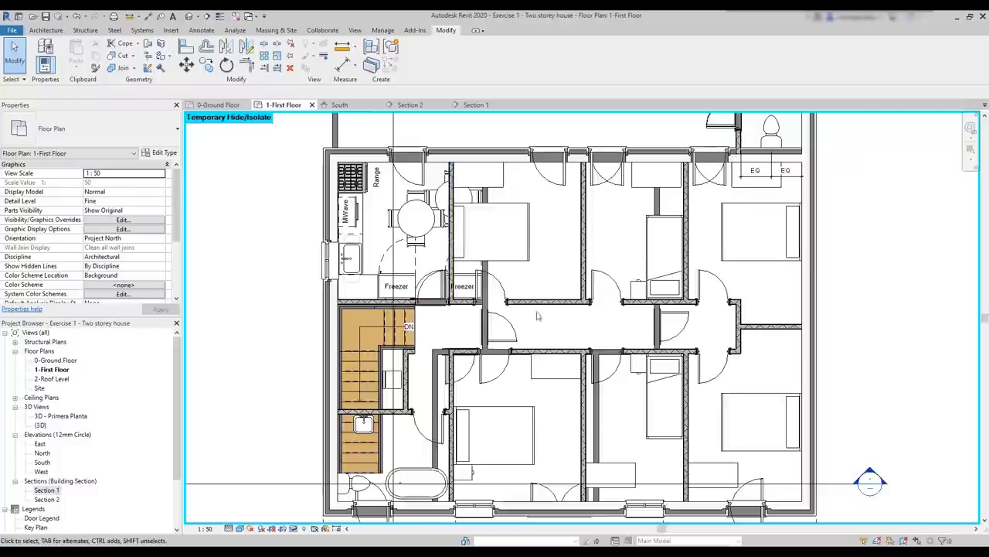
scroll(541, 333, "up", 2)
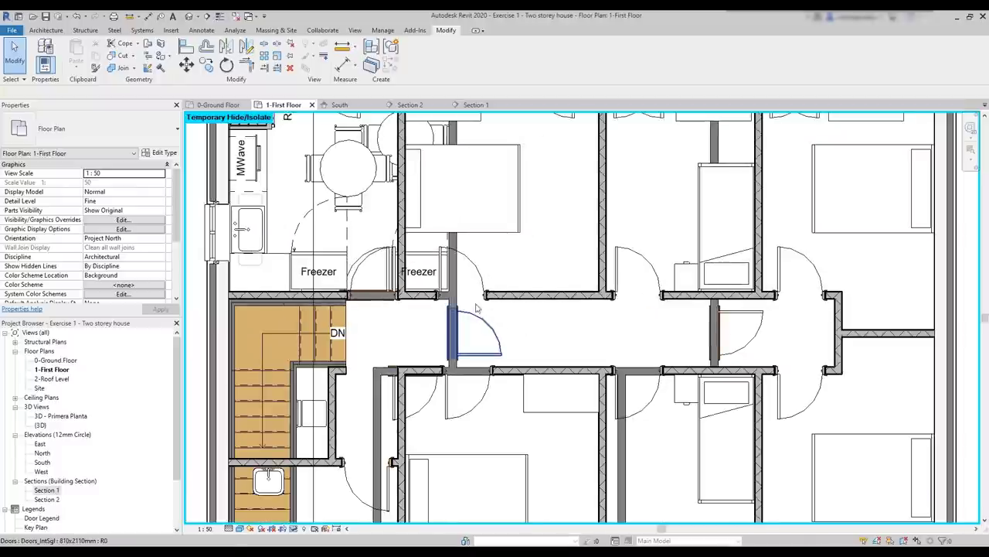
- Hide the ground-floor freezer element beside the kitchen wall in the first floor plan view
left_click(423, 260)
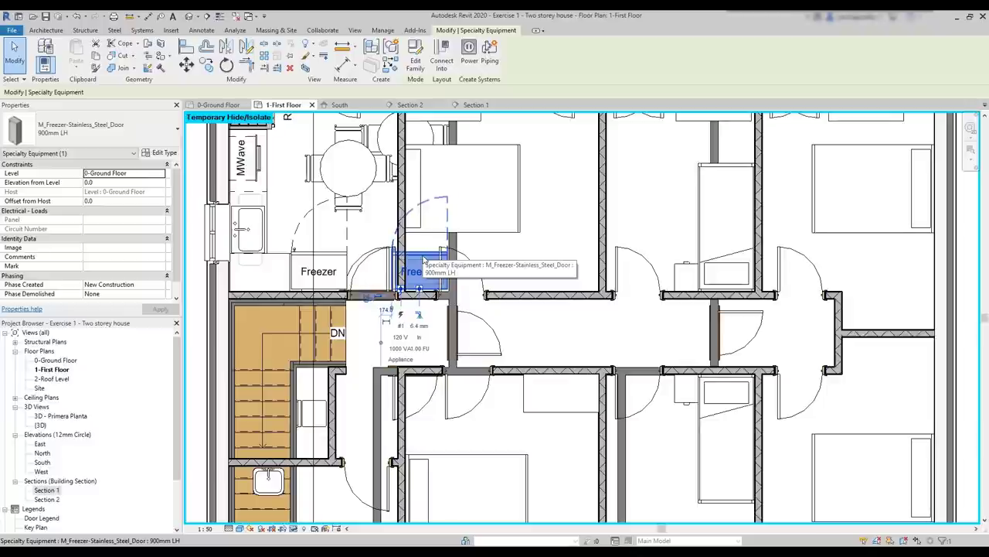
right_click(424, 261)
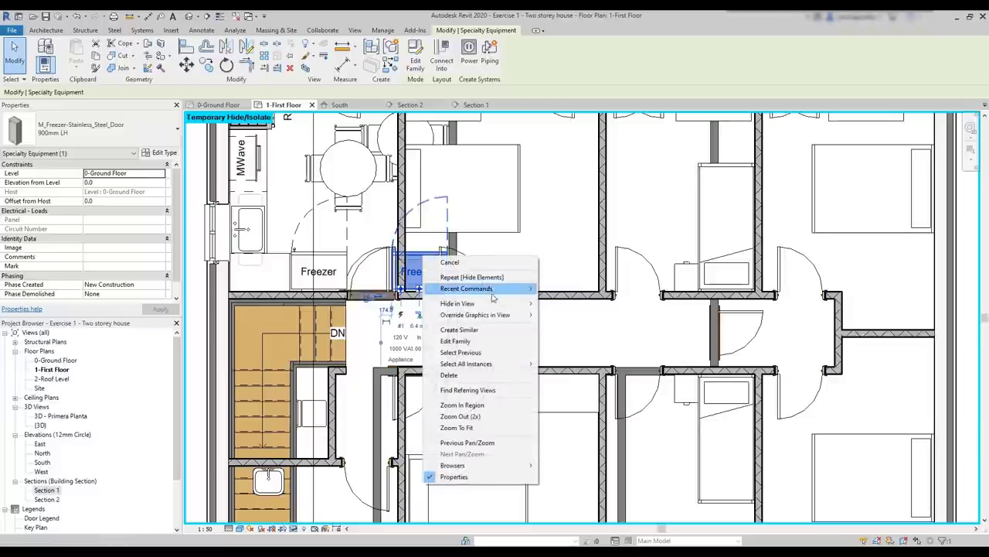
mouse_move(497, 305)
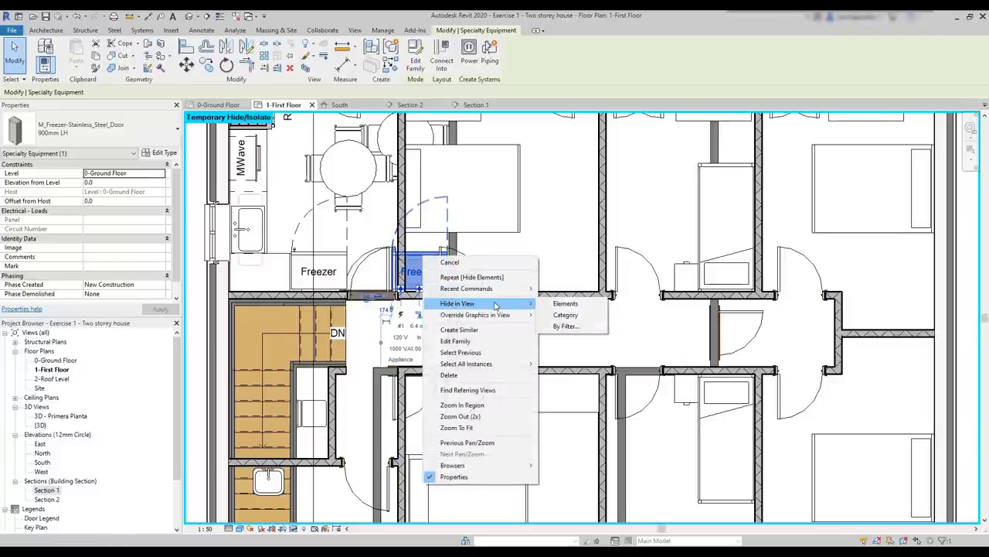
left_click(602, 305)
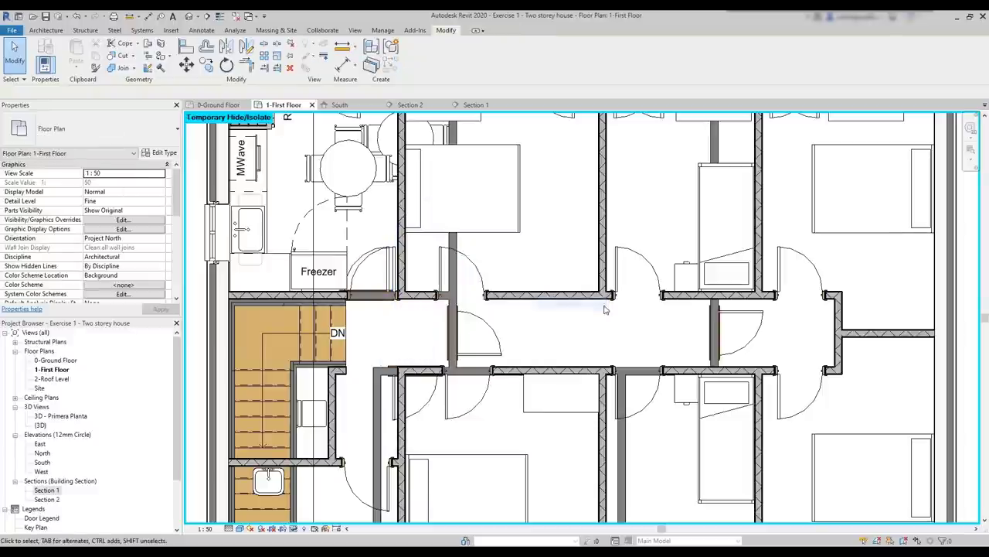
- Reset the temporary hide/isolate in the first floor plan to bring back the hidden floors
scroll(360, 323, "down", 4)
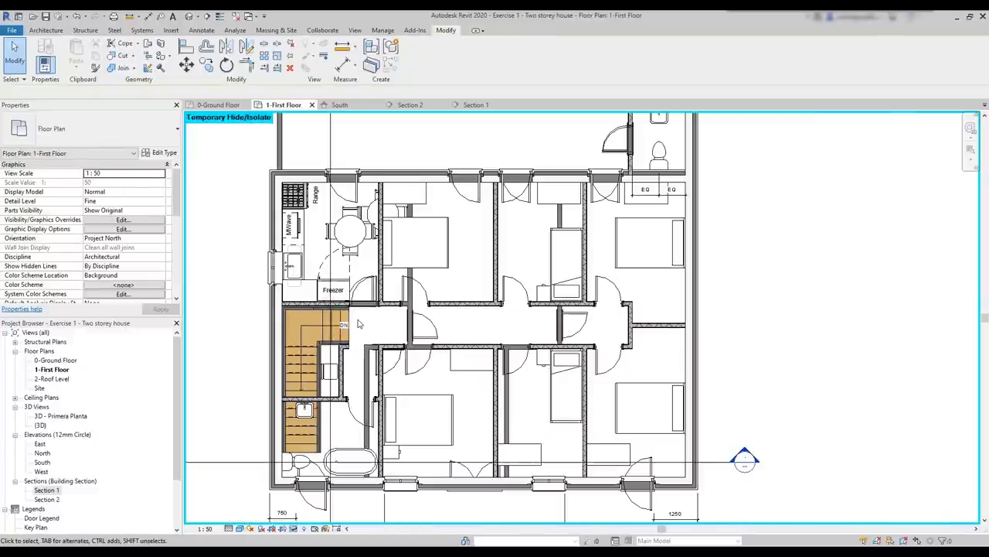
left_click(295, 528)
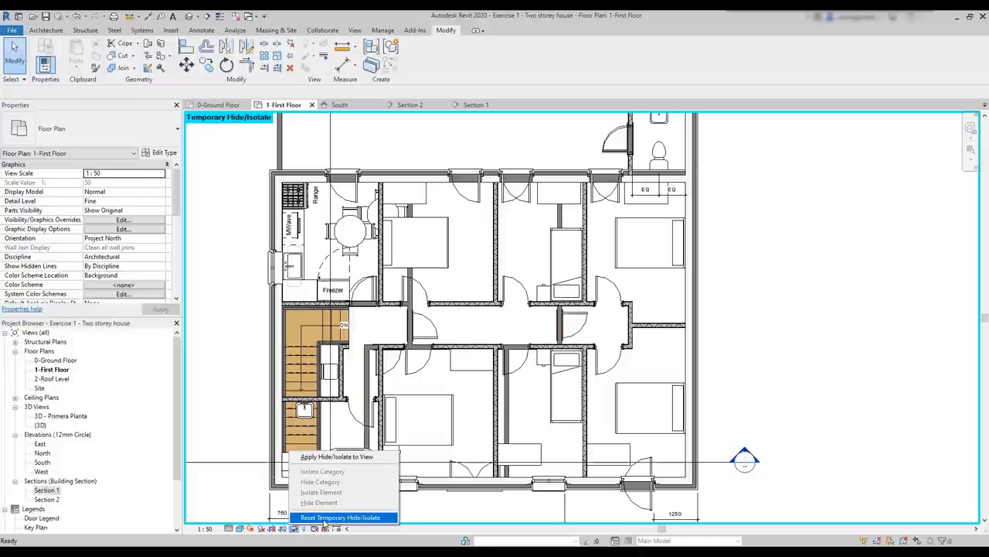
left_click(326, 517)
scroll(220, 272, "down", 1)
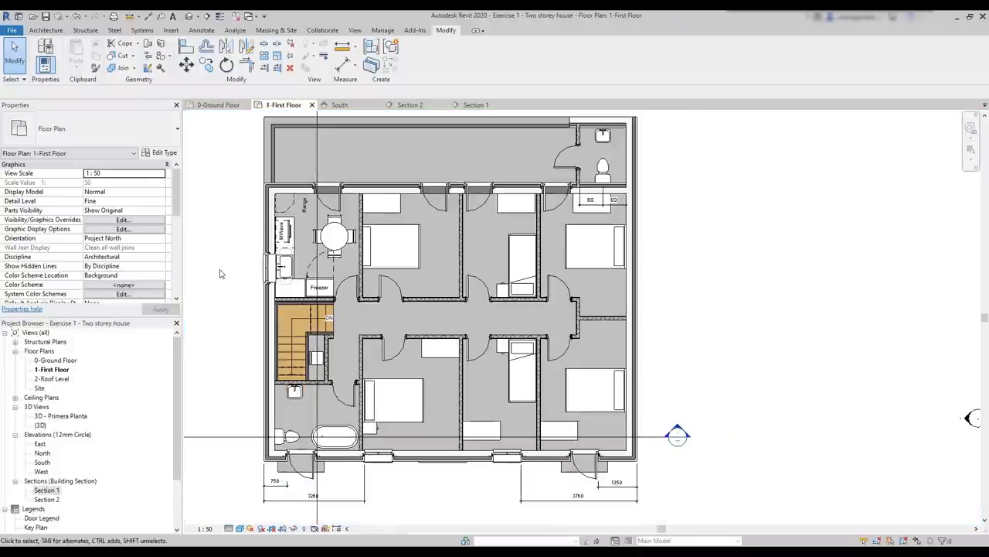
middle_click_drag(229, 232, 296, 250)
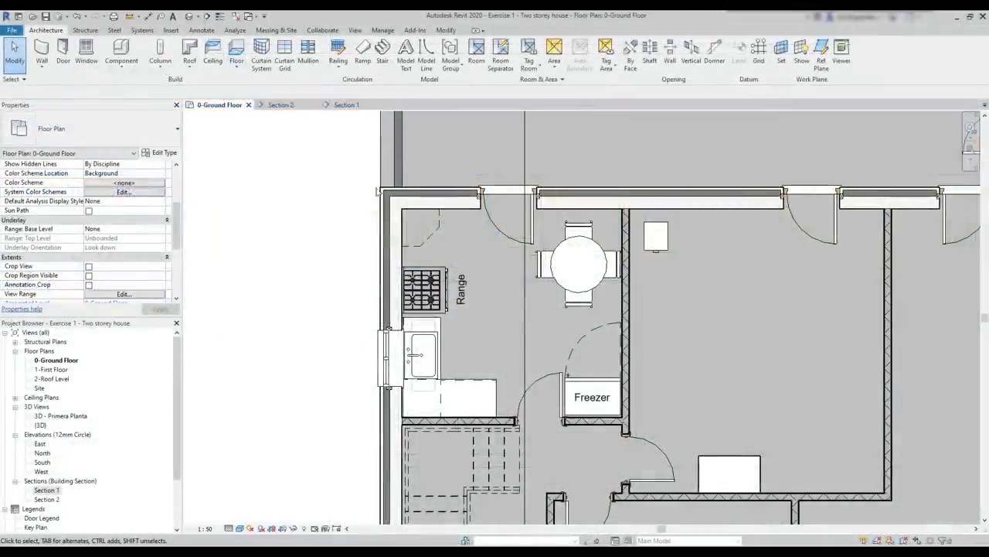
- Tile the open views so that only the 0-Ground Floor plan and Section 2 remain, arranged side by side
left_click(355, 31)
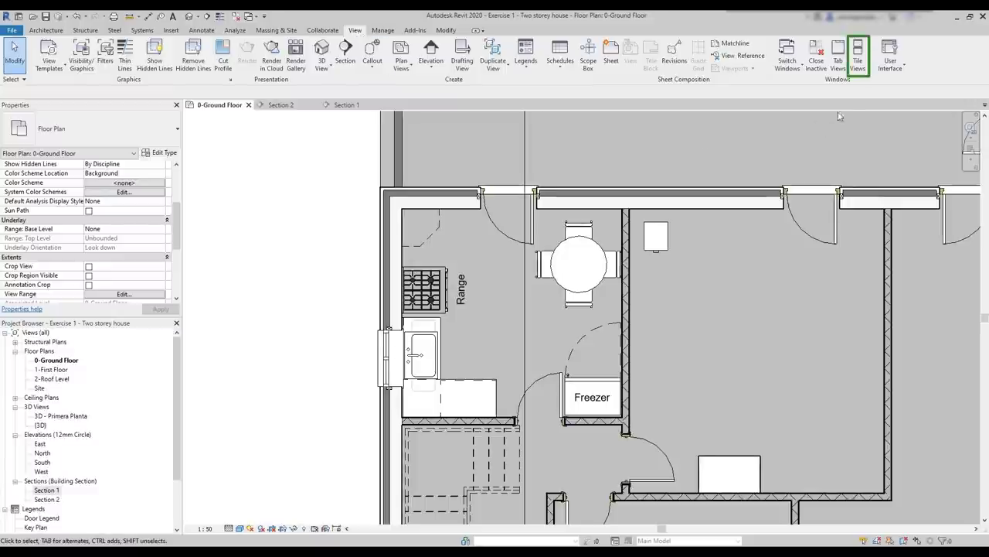
left_click(859, 55)
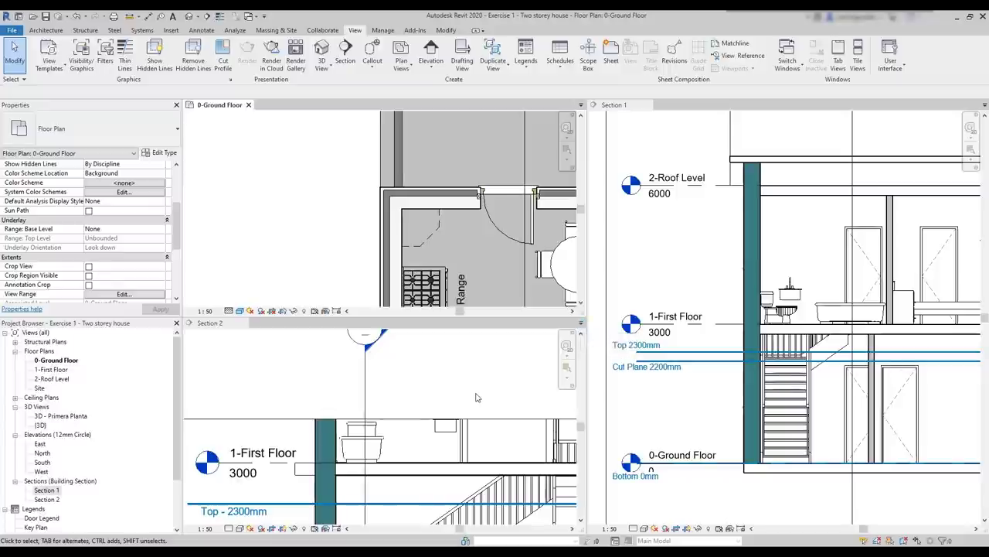
left_click(647, 105)
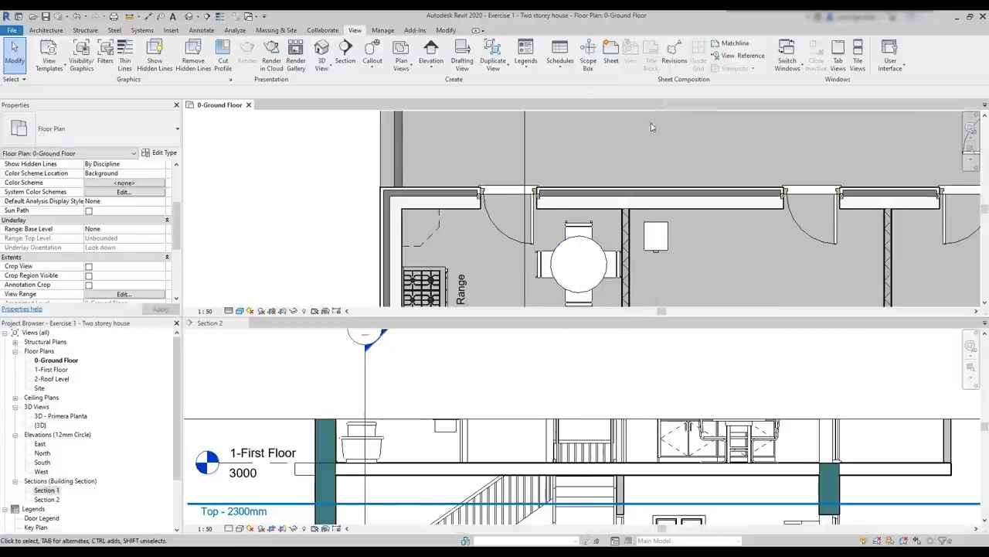
left_click_drag(304, 323, 986, 311)
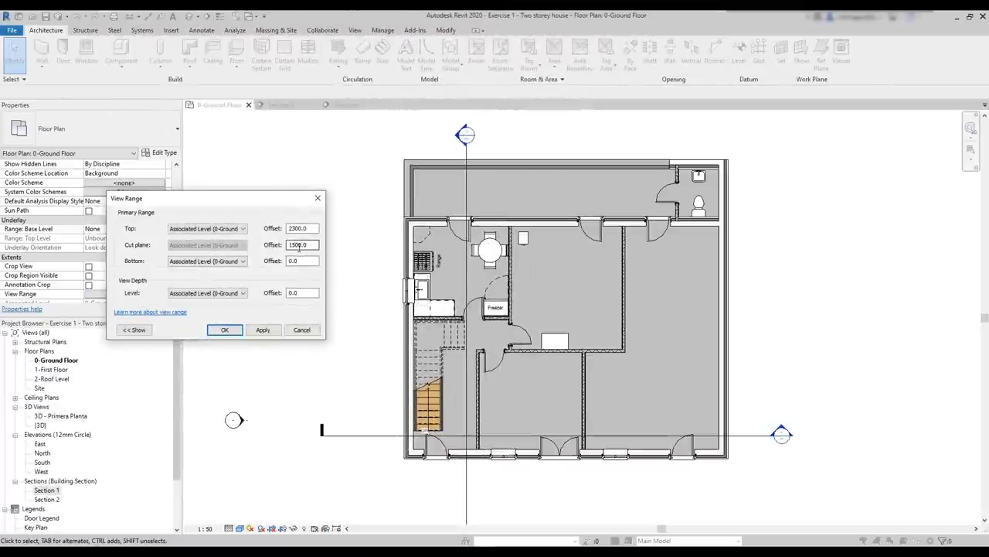
- Set the cut plane offset in the ground floor plan's view range to 1050 mm and accept it
left_click(299, 246)
type("0")
left_click(224, 330)
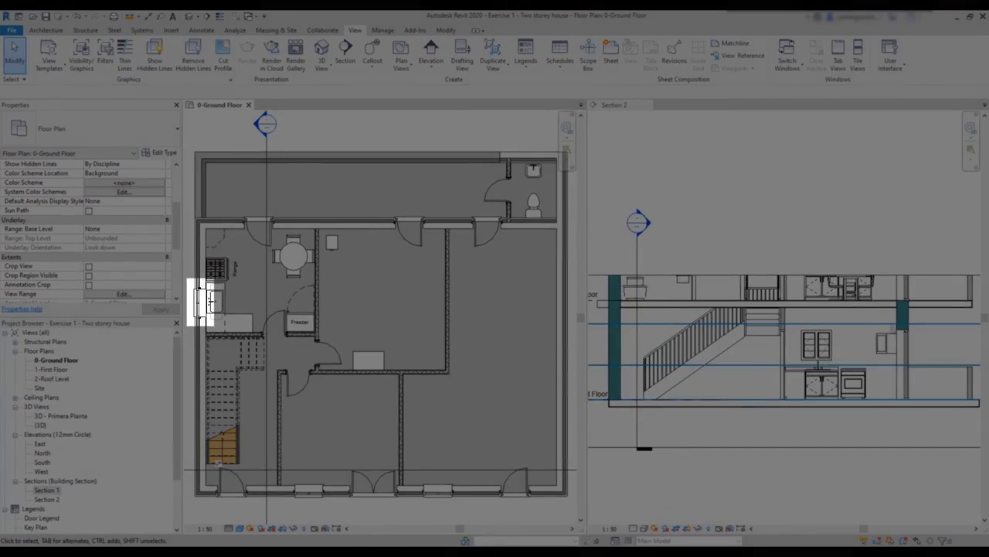
- In Section 2, move the kitchen range up 1200 mm above the cut plane and the upper corner cabinet down below it
scroll(878, 357, "up", 3)
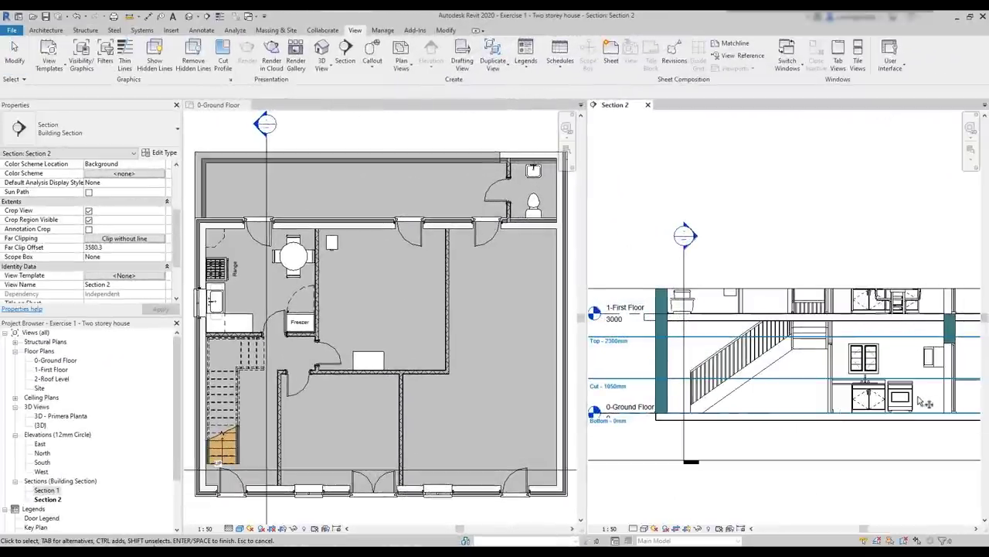
left_click(908, 400)
scroll(919, 419, "up", 2)
scroll(919, 420, "up", 2)
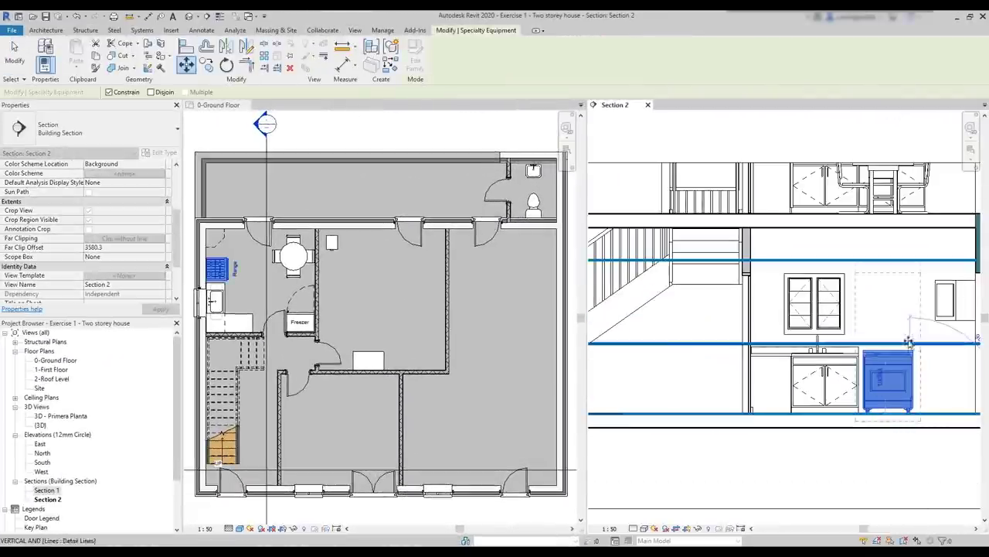
left_click(908, 331)
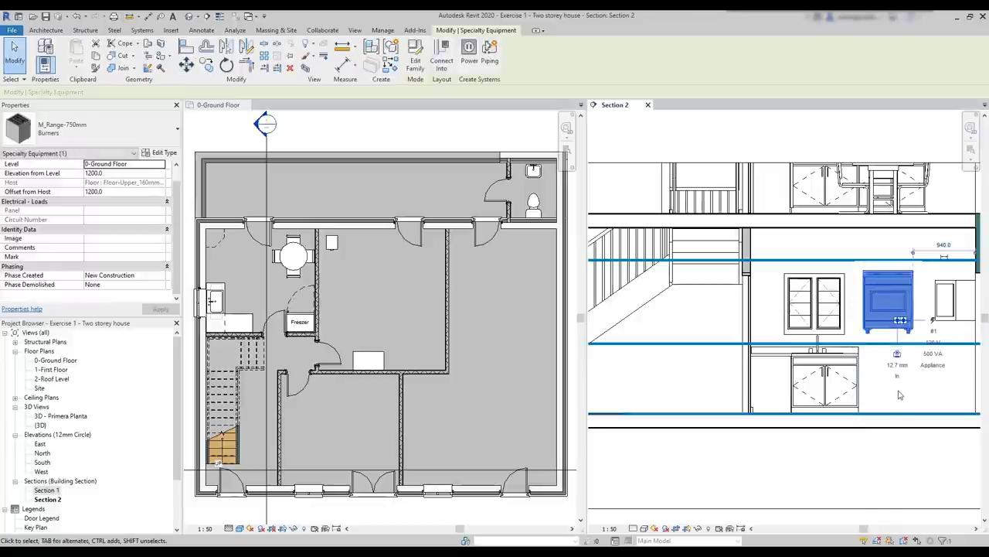
key("Escape")
left_click(937, 310)
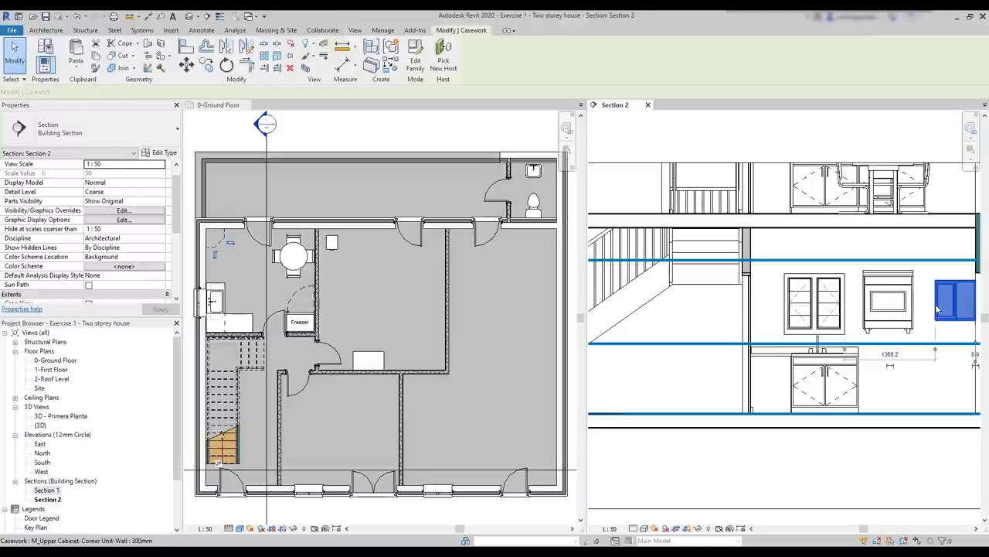
left_click_drag(937, 309, 938, 379)
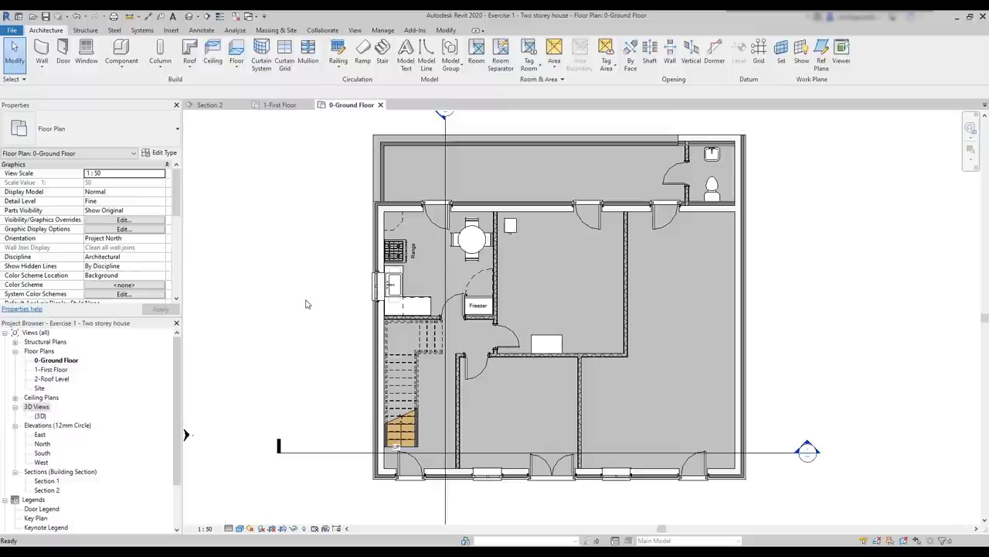
- Draw three Parede interna 125mm walls in the ground floor plan, forming a rectangular enclosure outside the house's upper-left corner beside the back strip
key("w")
key("a")
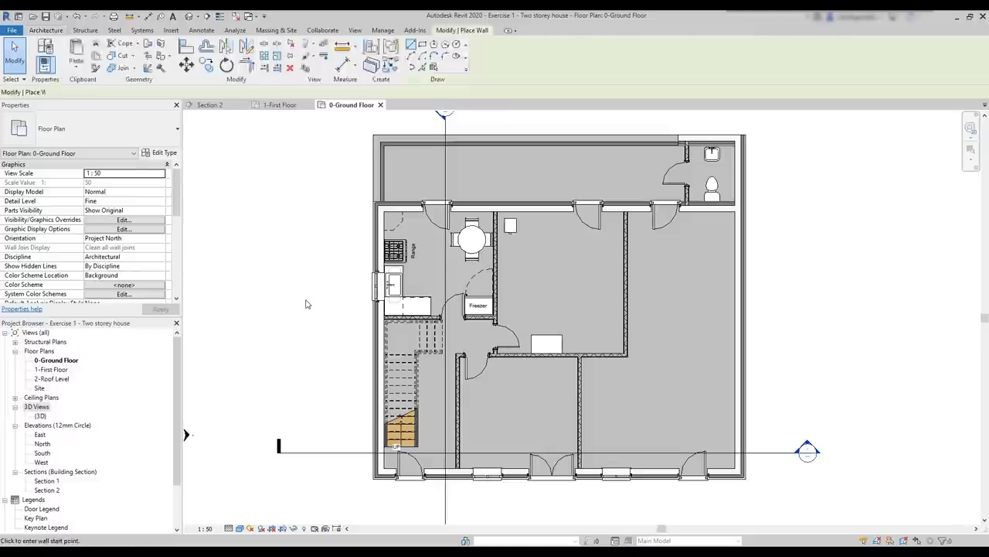
left_click(374, 204)
left_click(300, 202)
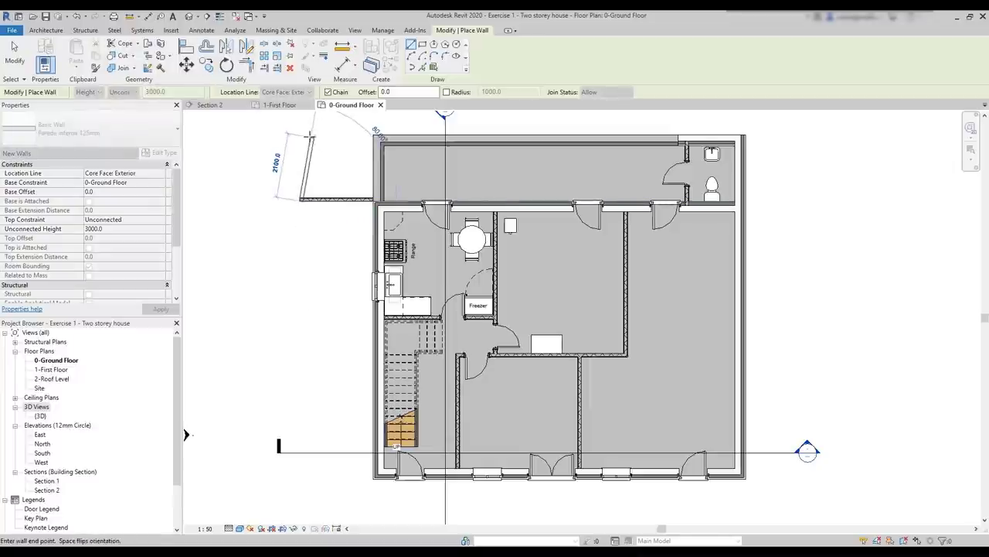
left_click(300, 134)
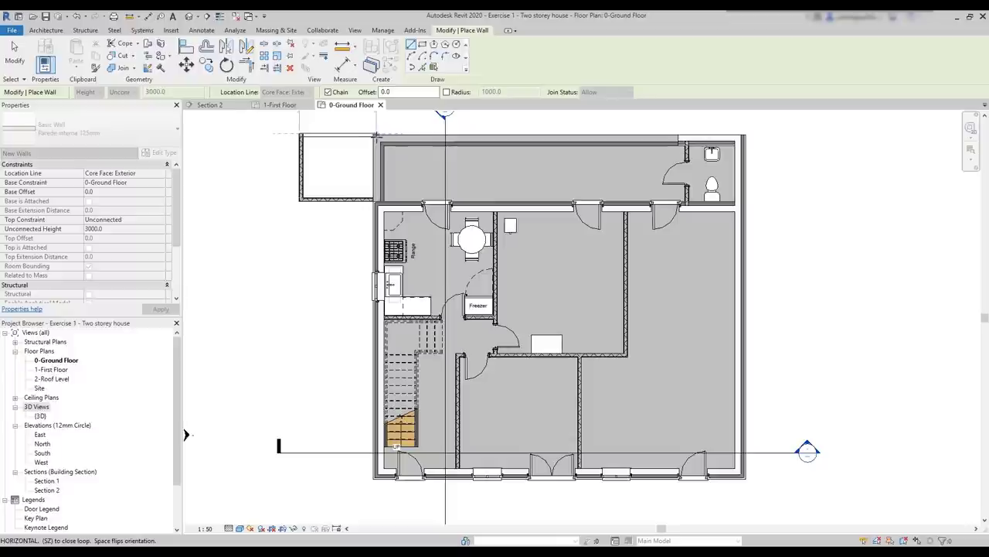
left_click(375, 134)
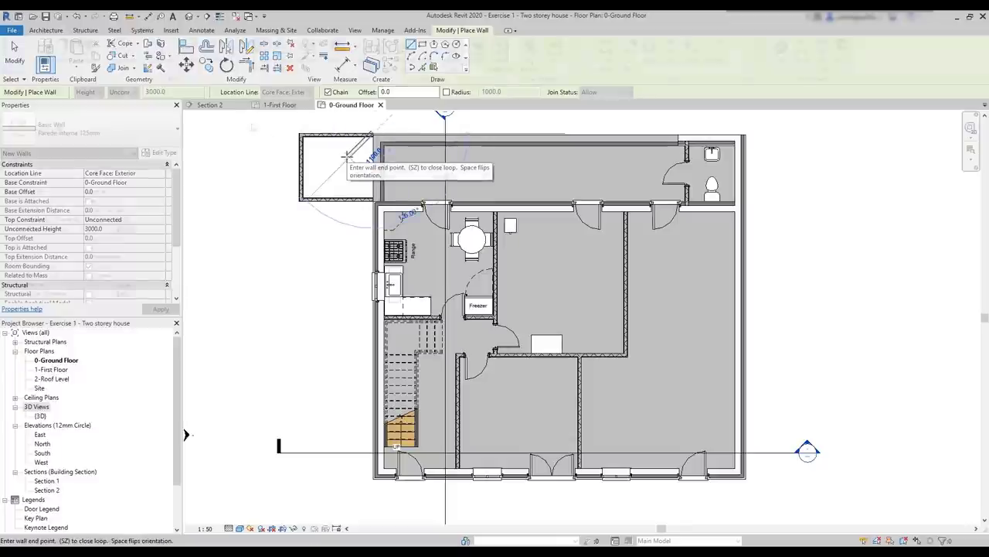
key("Escape")
key("Escape")
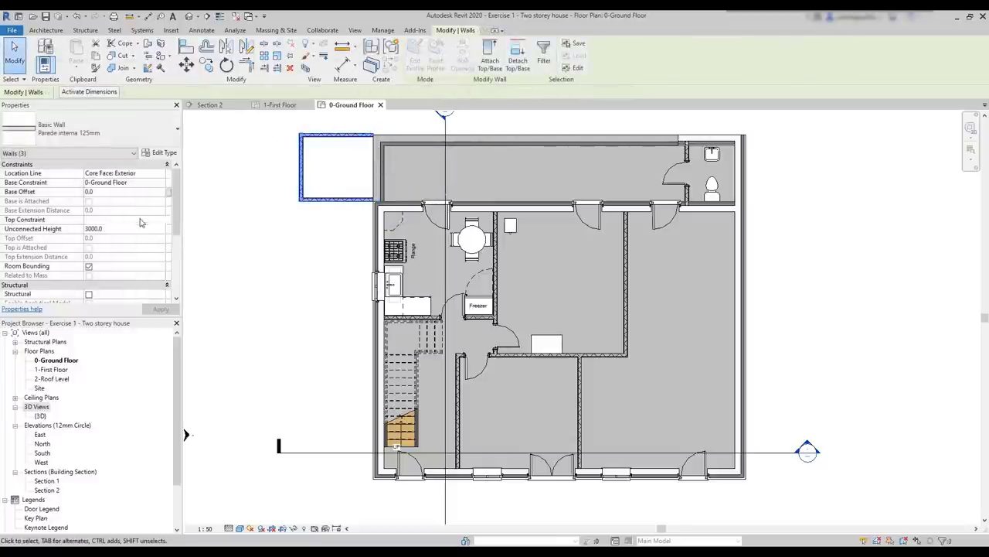
- Constrain the top of the three new walls to Up to level: 1-First Floor and open the default 3D view
left_click(141, 221)
left_click(160, 220)
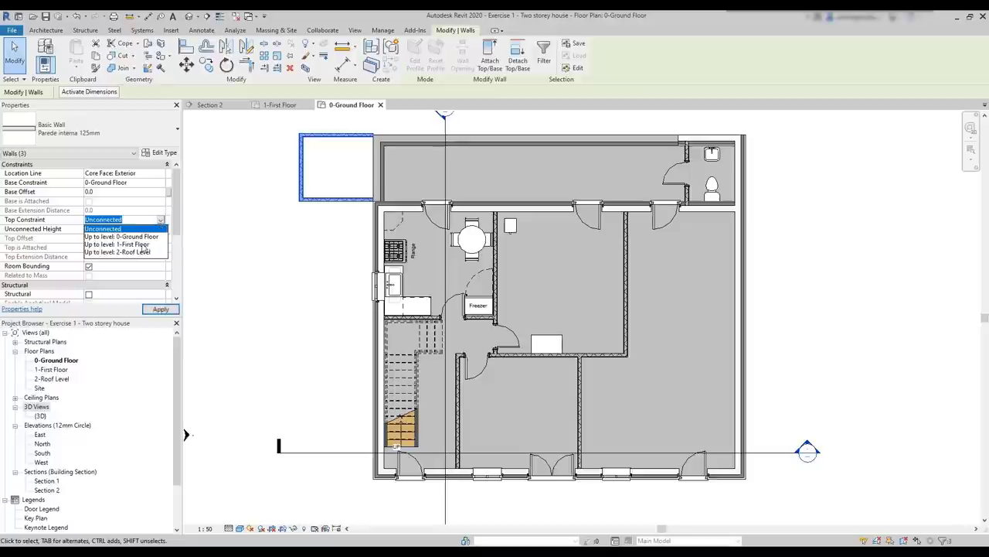
left_click(144, 244)
left_click(161, 308)
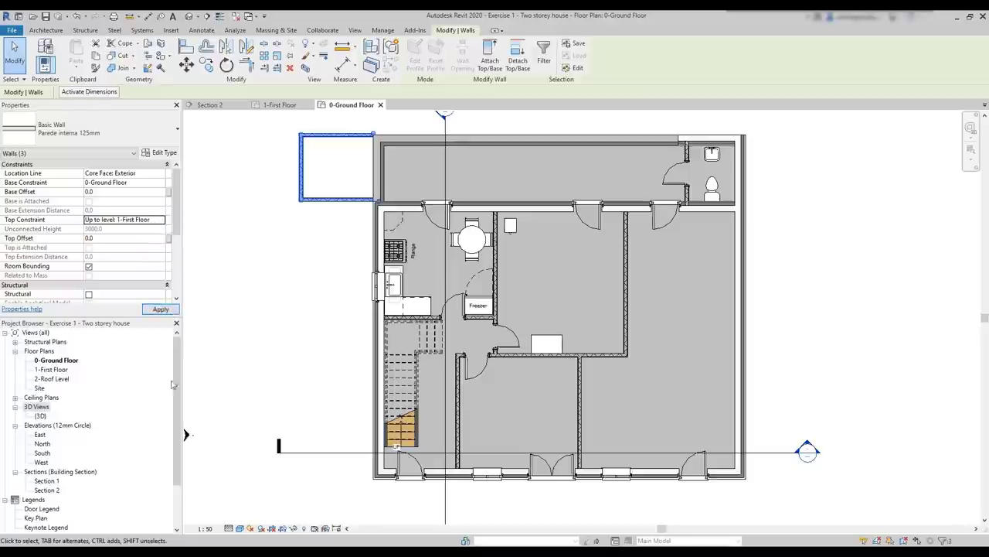
double_click(40, 417)
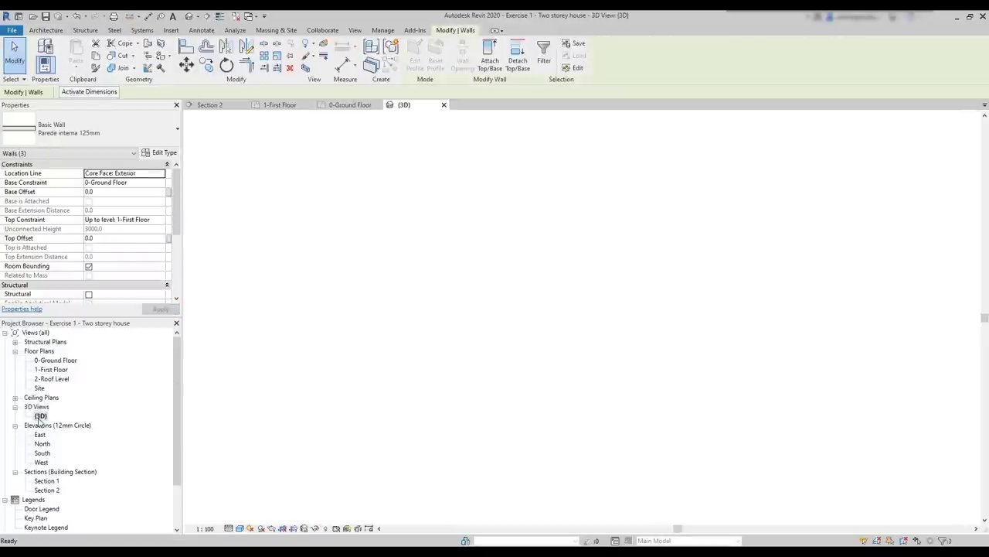
left_click(319, 439)
- In the 1-First Floor plan, set the view range's bottom to Associated Level (1-First Floor) and apply it
left_click(293, 108)
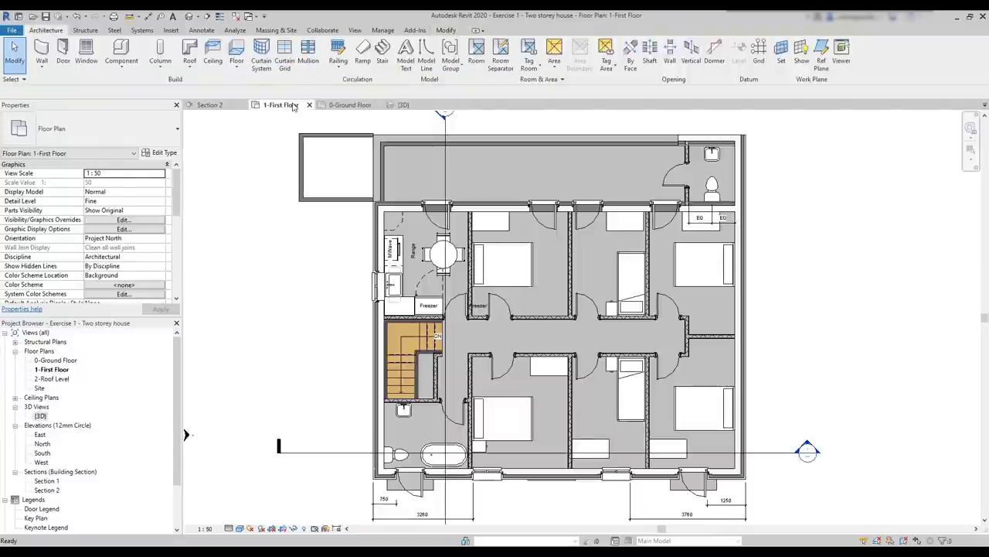
scroll(123, 231, "down", 5)
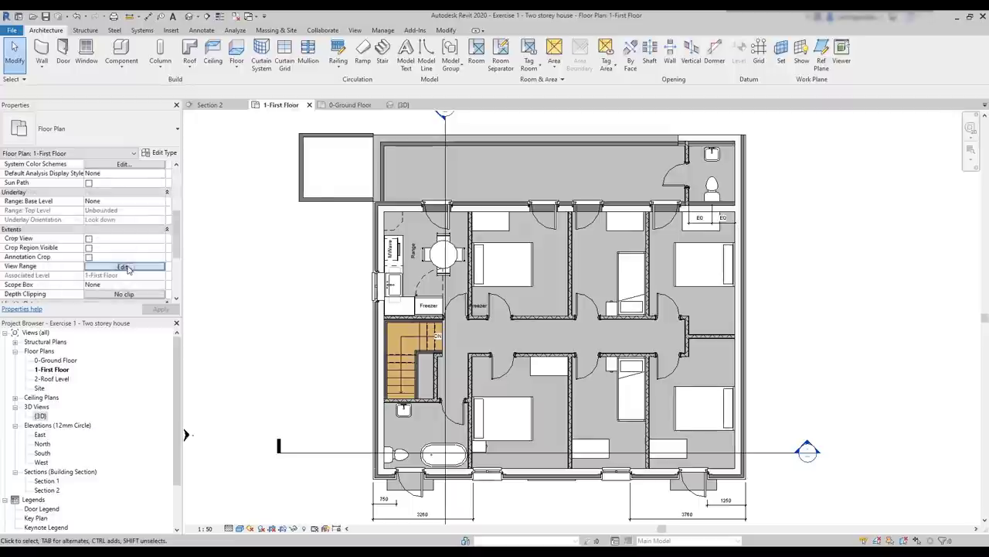
left_click(126, 266)
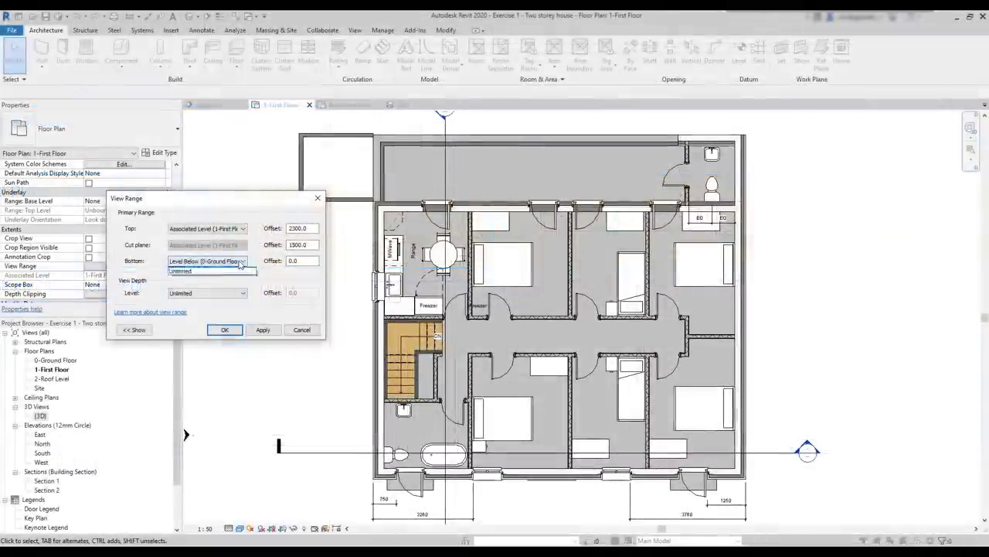
left_click(240, 262)
left_click(241, 270)
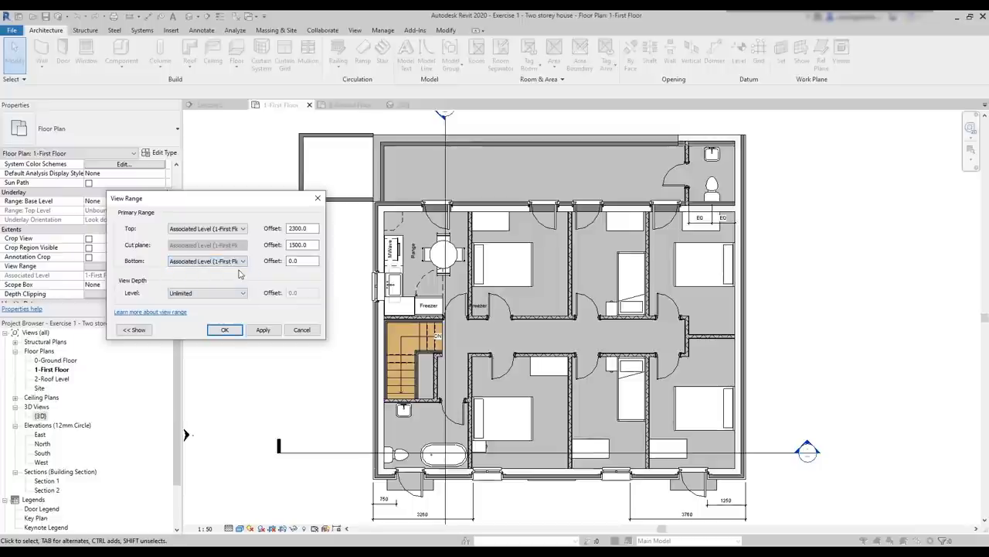
left_click(262, 331)
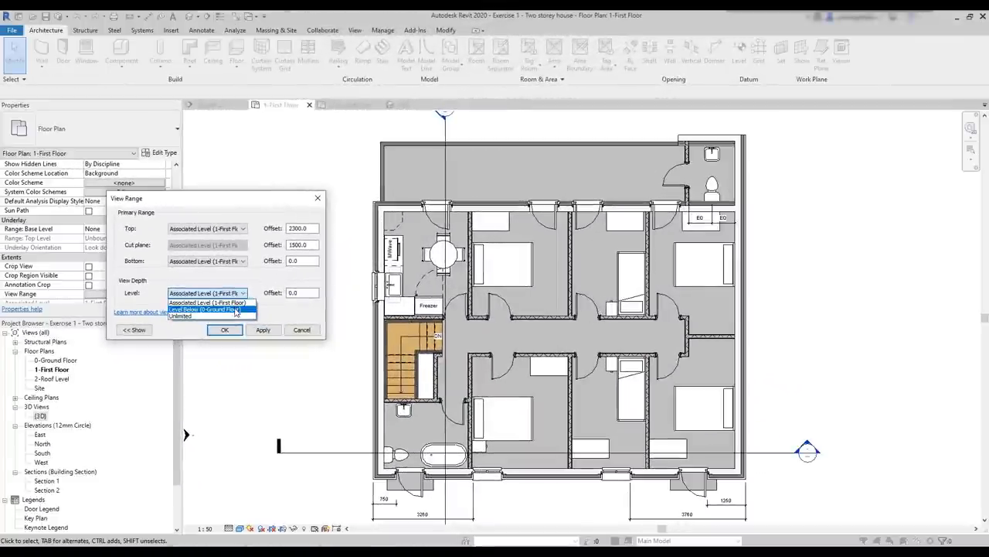
- Set the first floor plan's view depth level to Level Below (0-Ground Floor) and apply the change
left_click(236, 309)
left_click(267, 330)
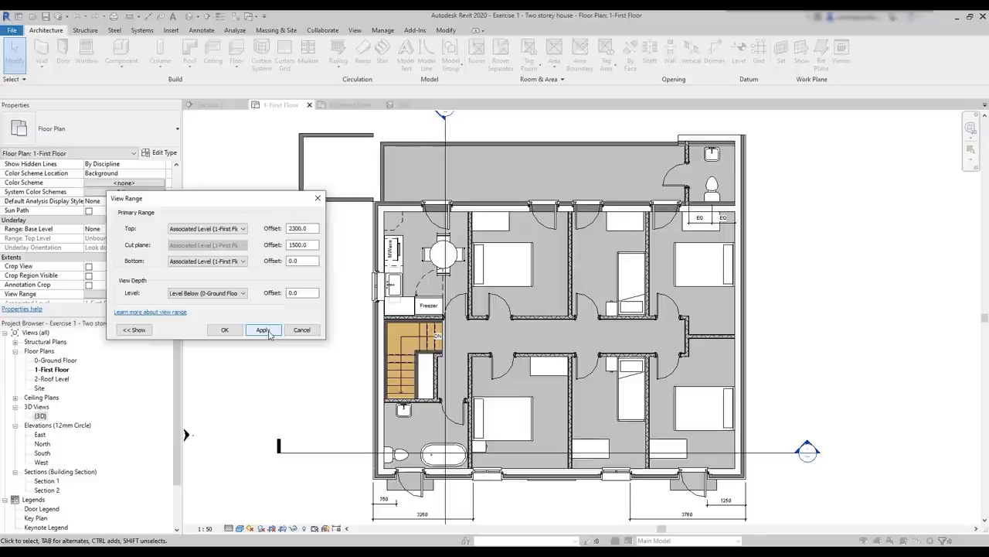
- Set the first floor plan's view depth level to Associated Level (1-First Floor) and apply the view range
left_click(243, 292)
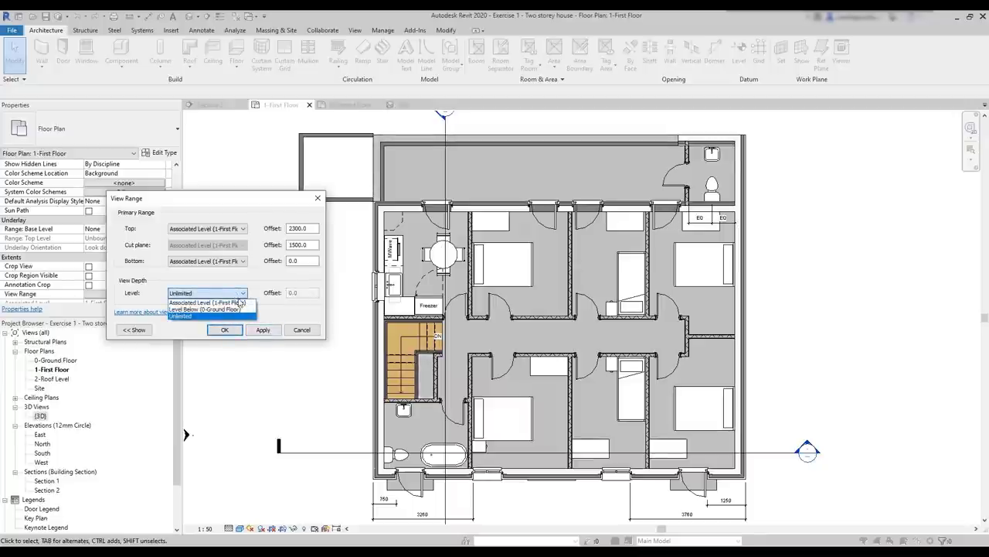
left_click(244, 302)
left_click(262, 331)
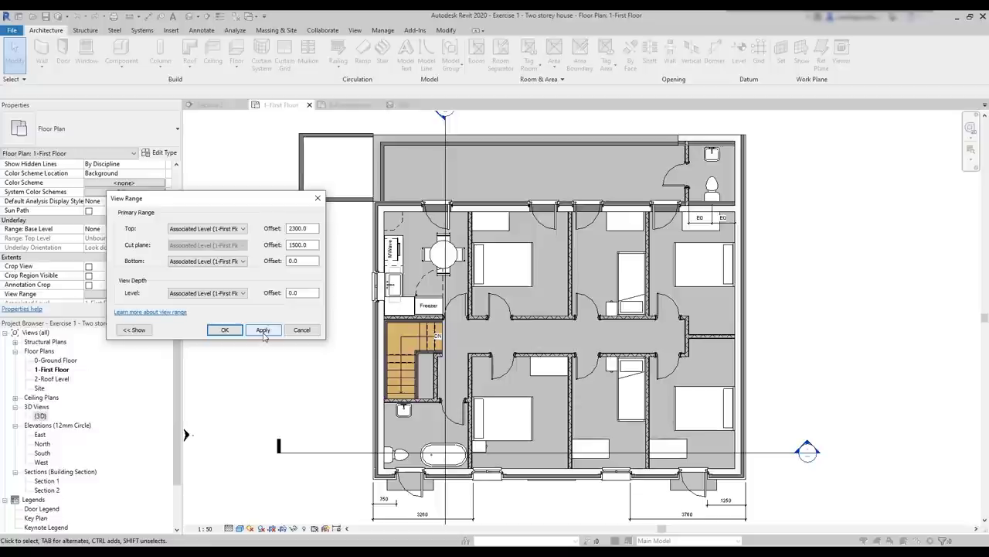
left_click(263, 330)
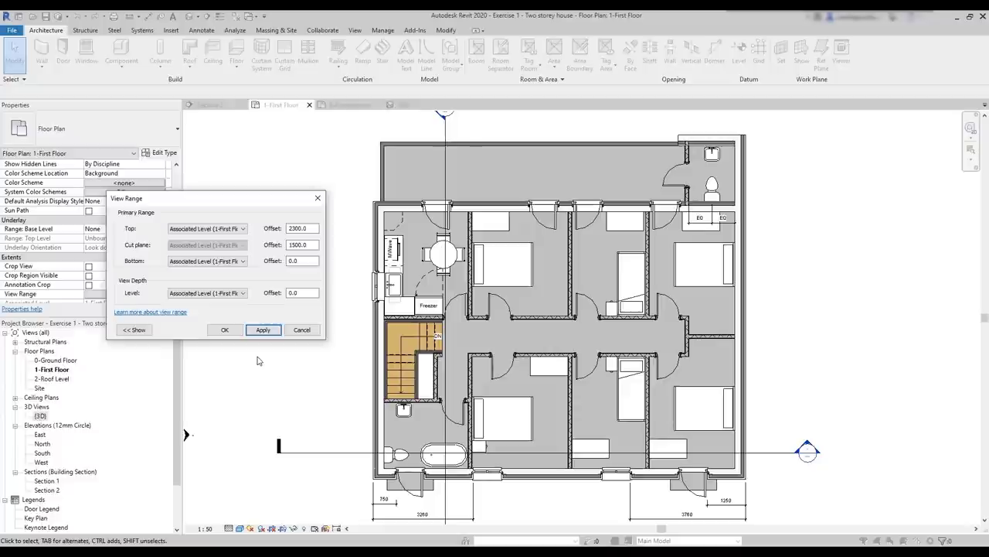
- Close the view range settings and set the first floor plan's visual style to Hidden Line
key("Escape")
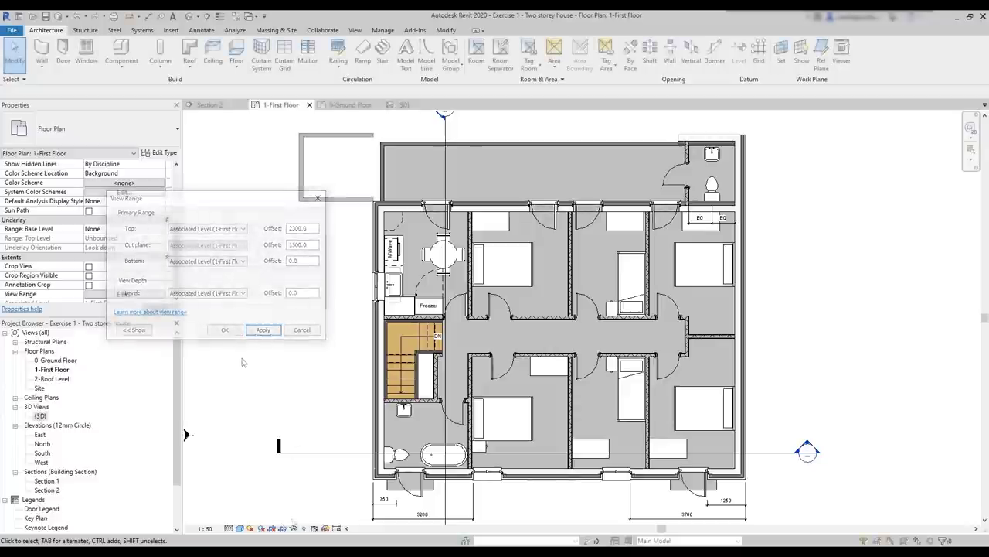
left_click(240, 529)
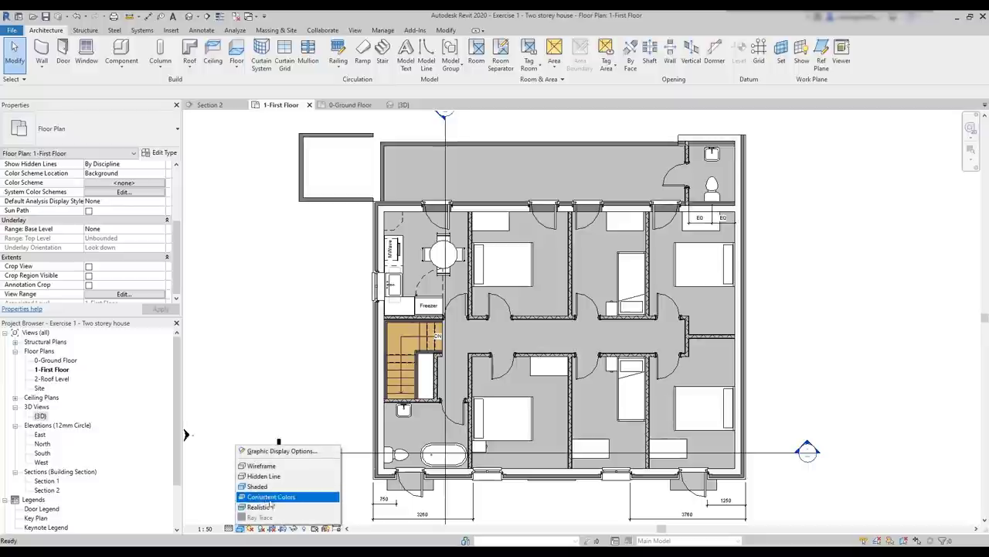
left_click(285, 478)
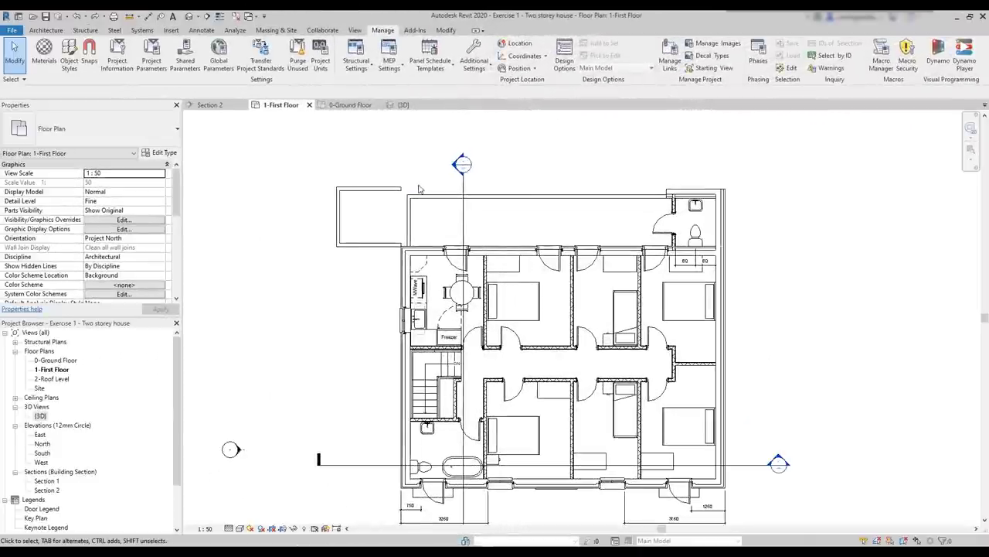
left_click_drag(848, 399, 272, 163)
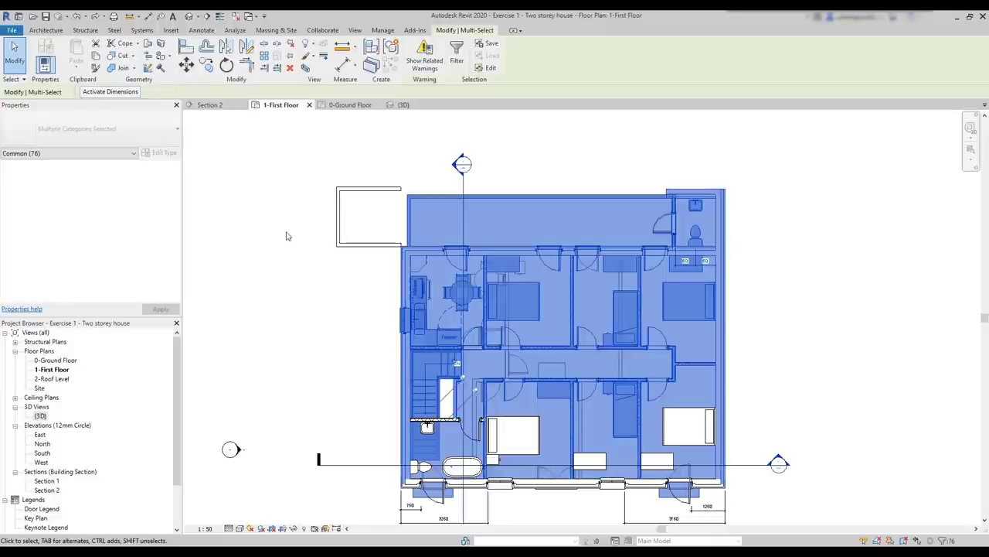
key("Escape")
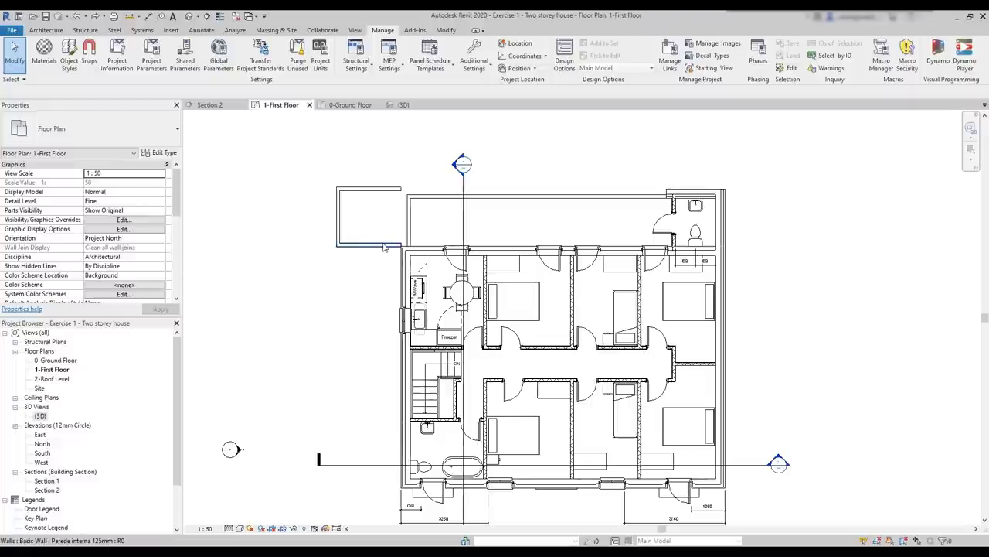
- In the Line Styles settings, change the line colour of the <Beyond> subcategory to RGB 000-128-192
scroll(390, 243, "up", 3)
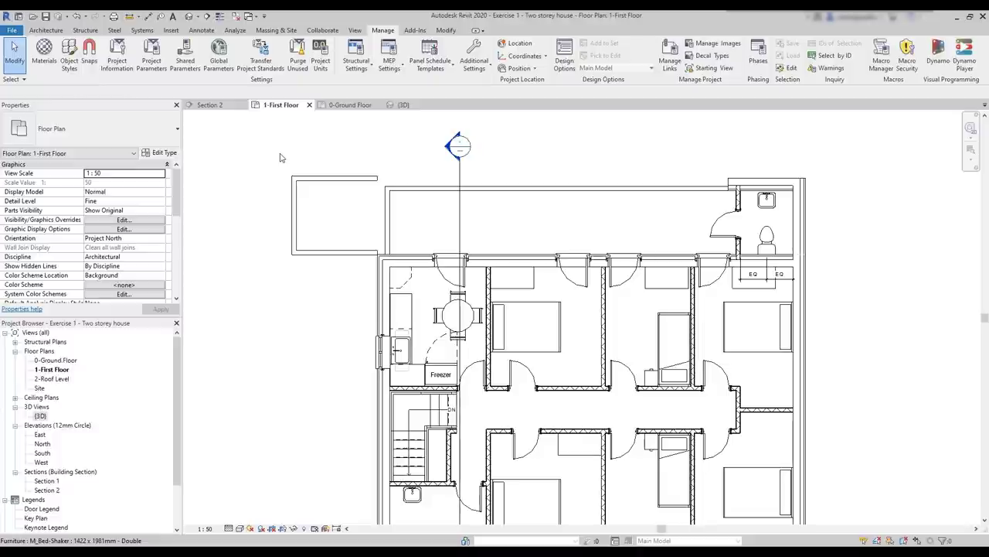
left_click(476, 65)
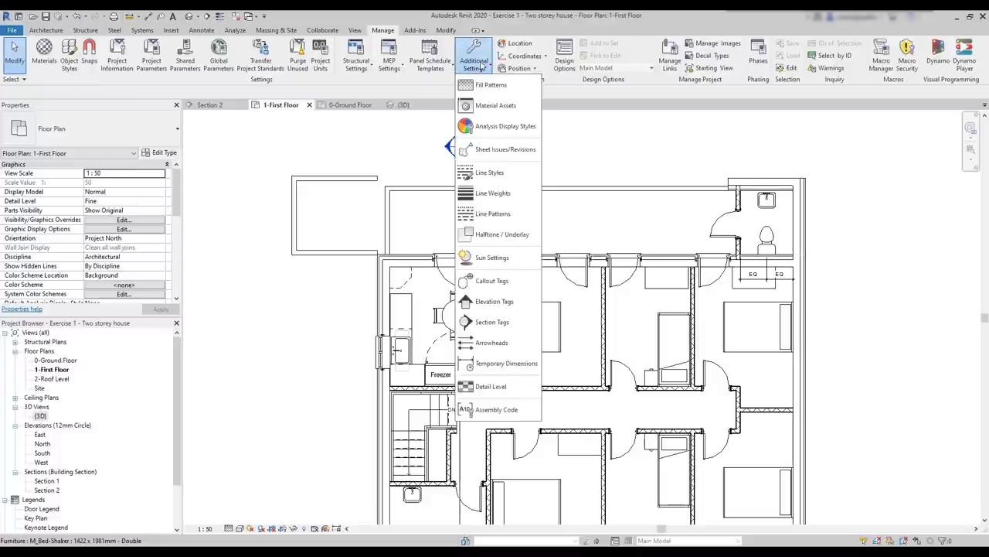
left_click(509, 178)
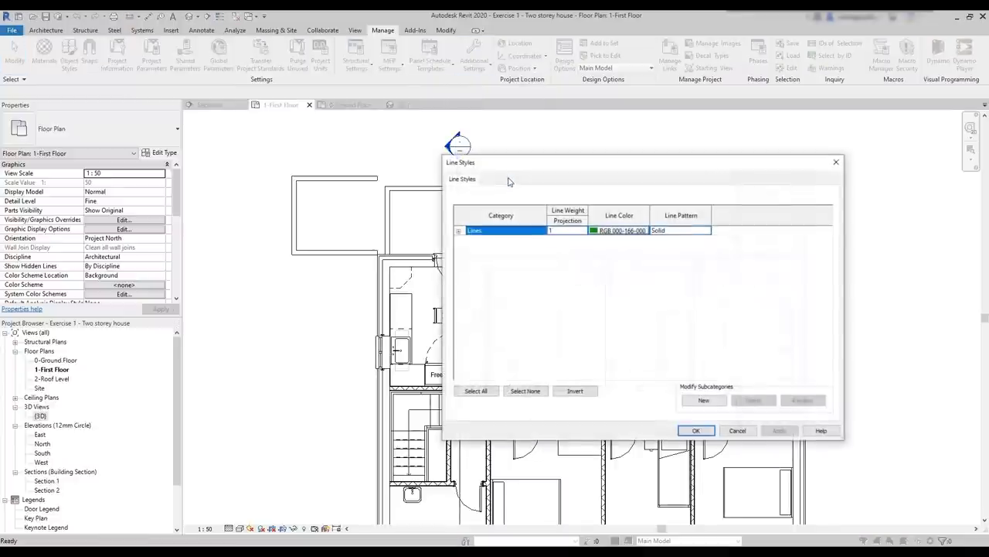
left_click(459, 232)
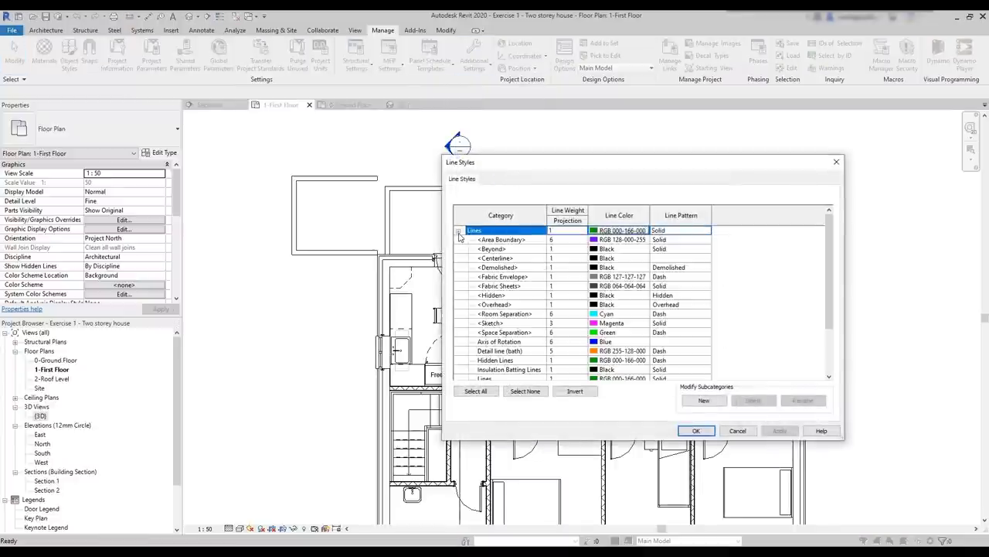
left_click(495, 249)
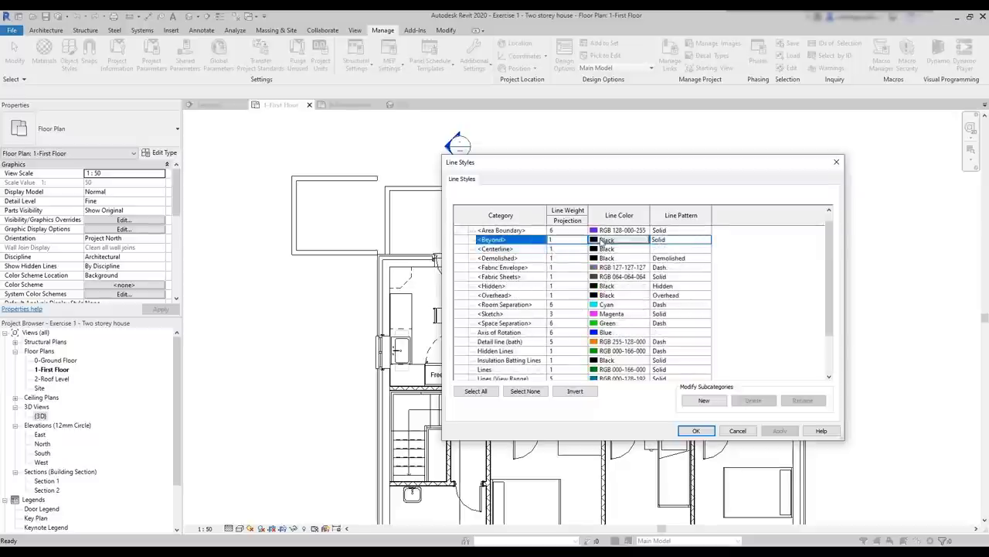
left_click(602, 242)
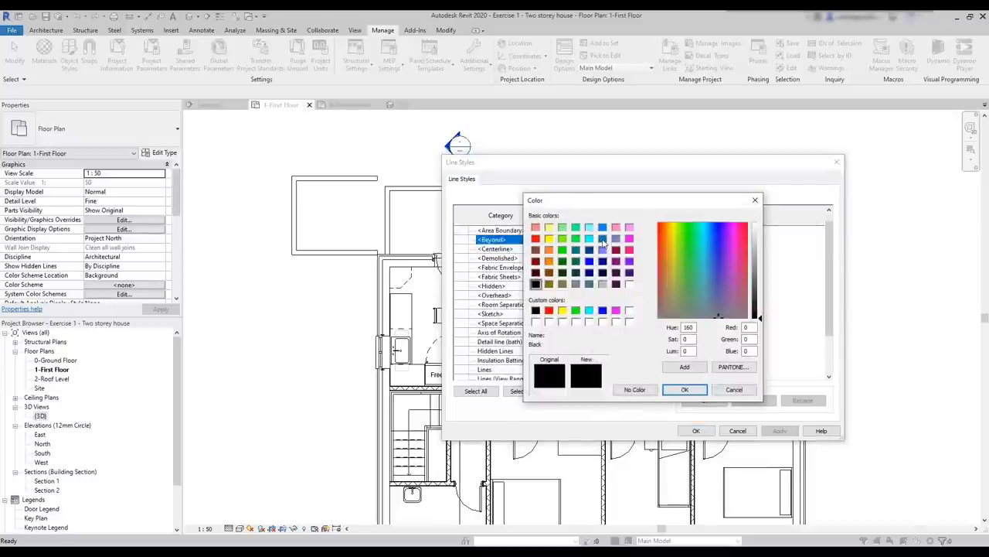
left_click(603, 239)
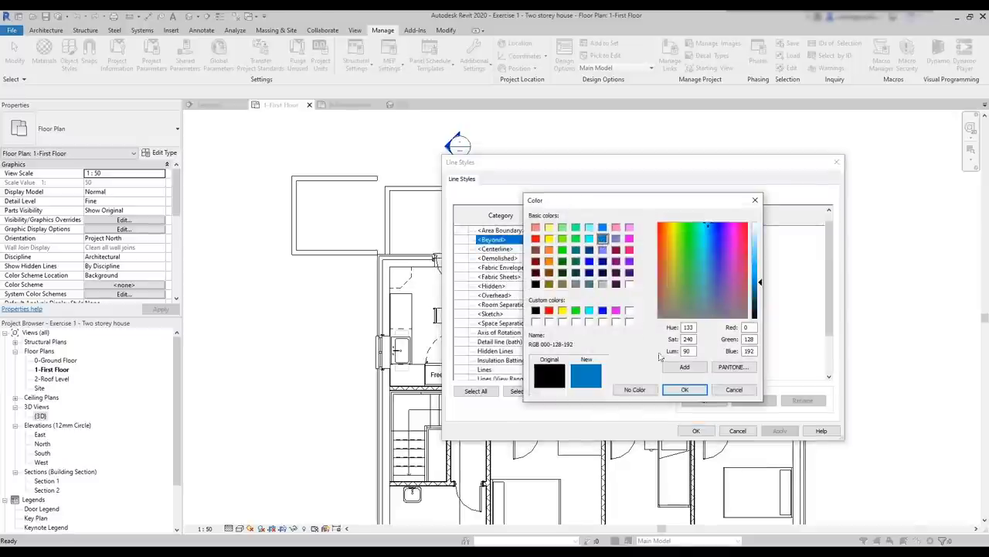
left_click(684, 389)
- Set the <Beyond> line pattern to Dash dot2, apply it and move the dialog clear of the plan
left_click(666, 240)
left_click(706, 241)
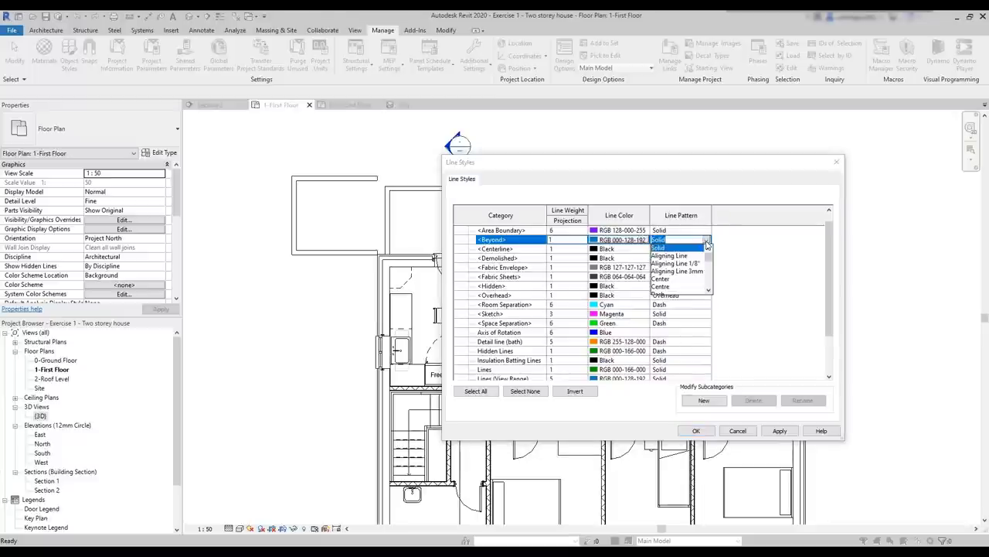
scroll(685, 261, "down", 4)
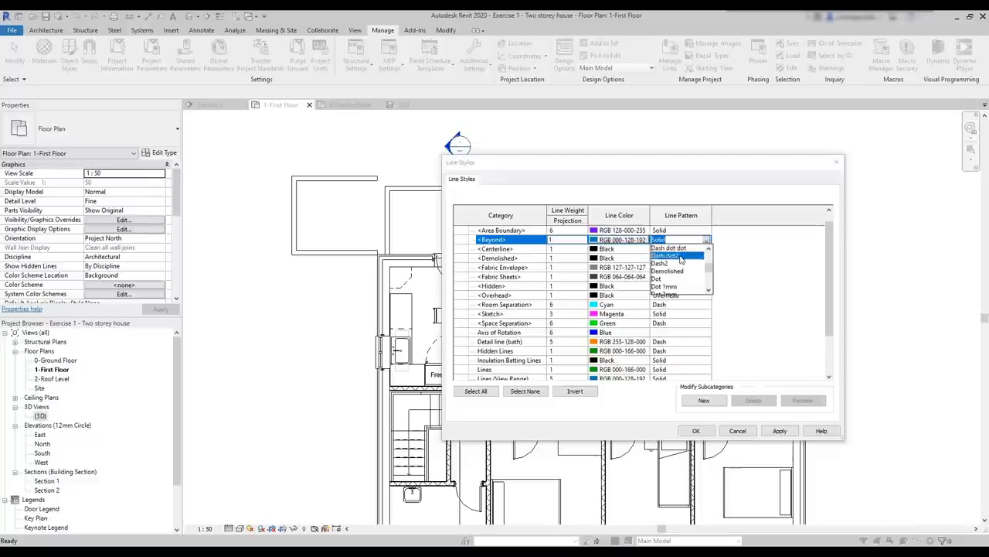
left_click(678, 256)
left_click(780, 434)
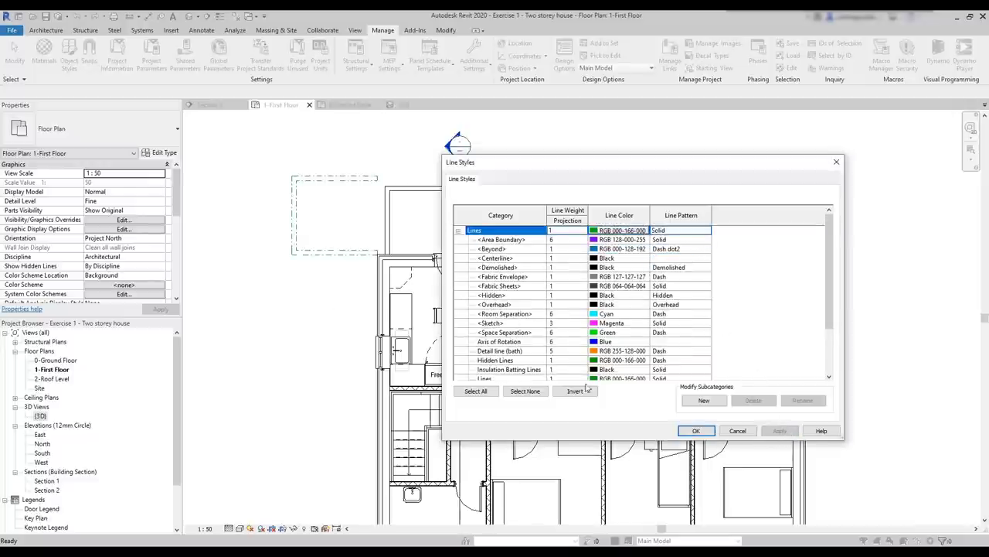
left_click_drag(582, 153, 692, 154)
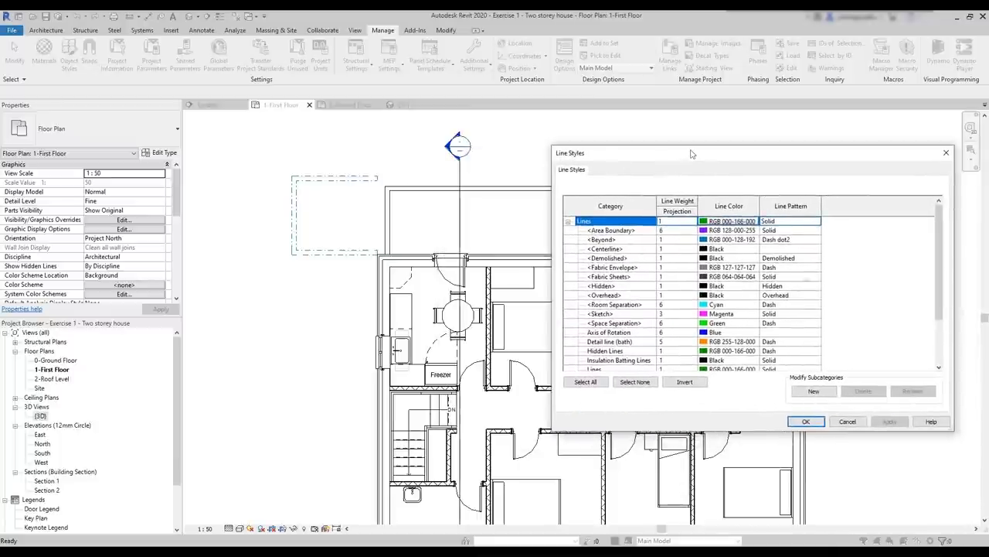
- Return the <Beyond> line style to a Solid pattern and Black colour, and apply the change
left_click(783, 245)
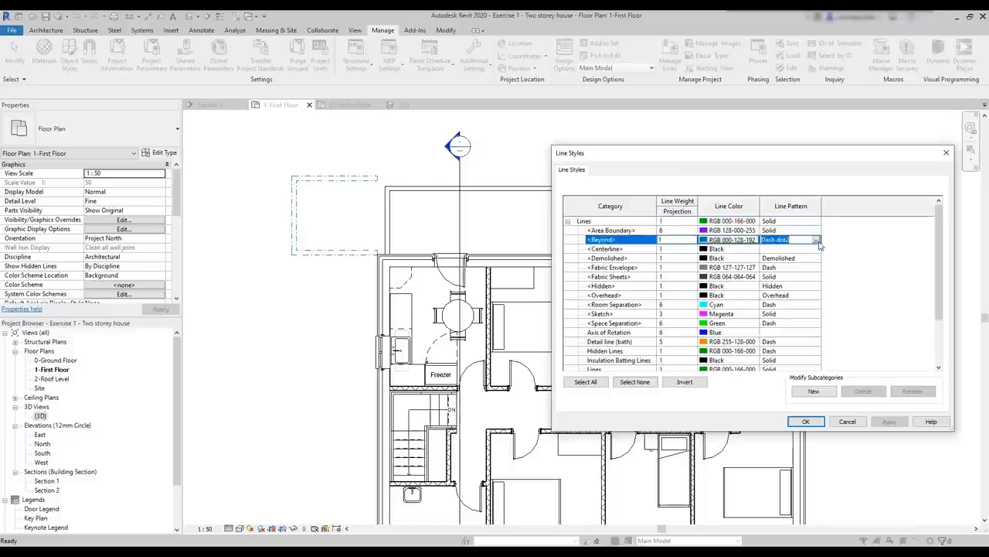
left_click(816, 240)
left_click(816, 240)
scroll(818, 263, "up", 2)
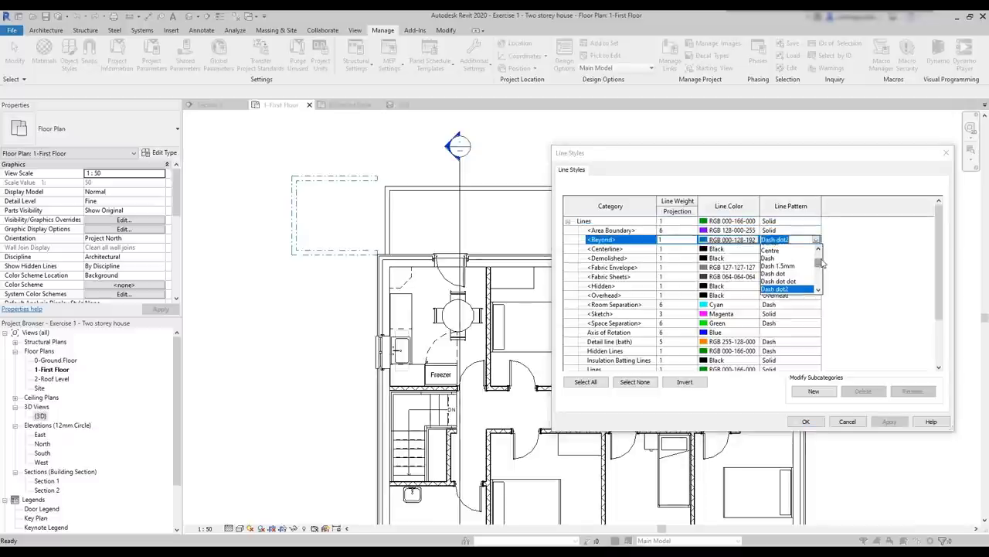
left_click(726, 240)
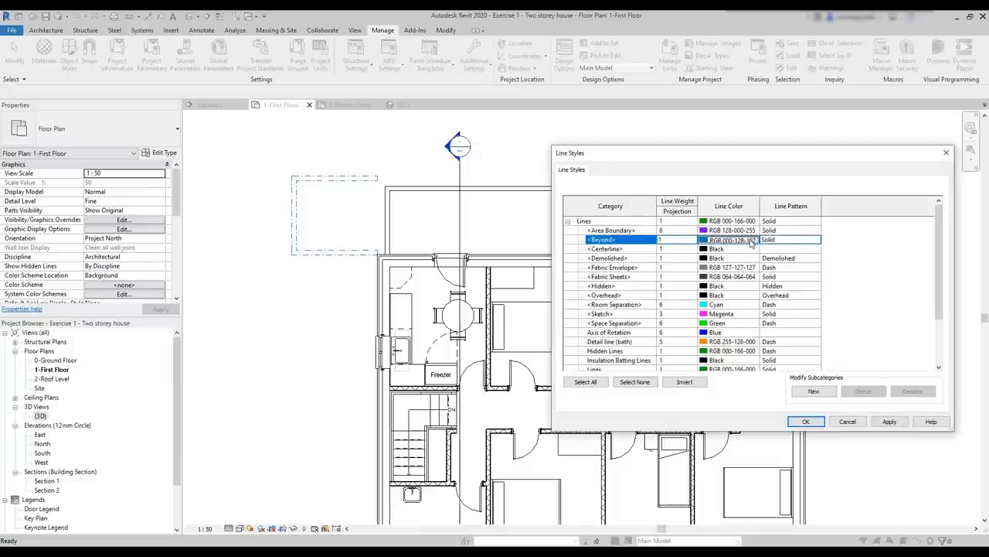
left_click(726, 240)
left_click(645, 301)
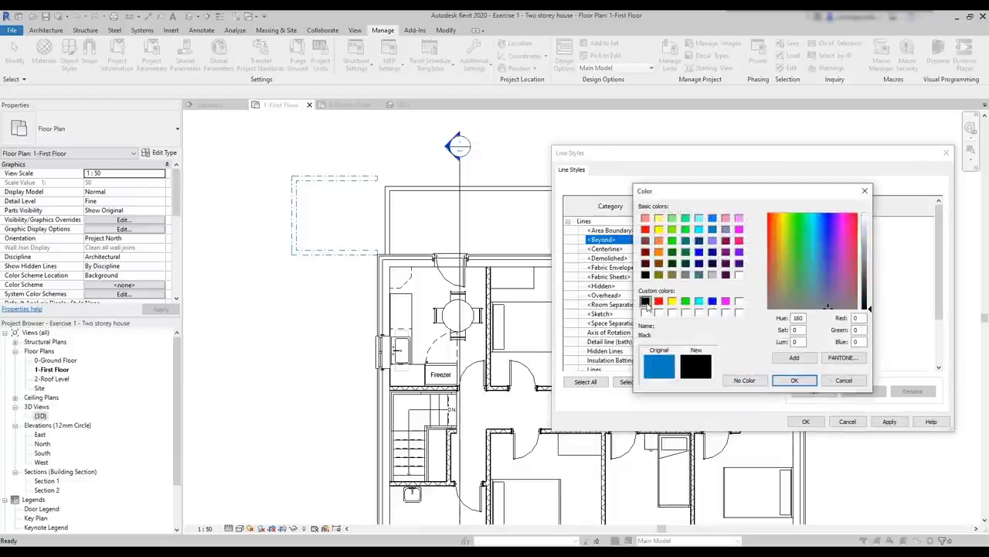
left_click(797, 381)
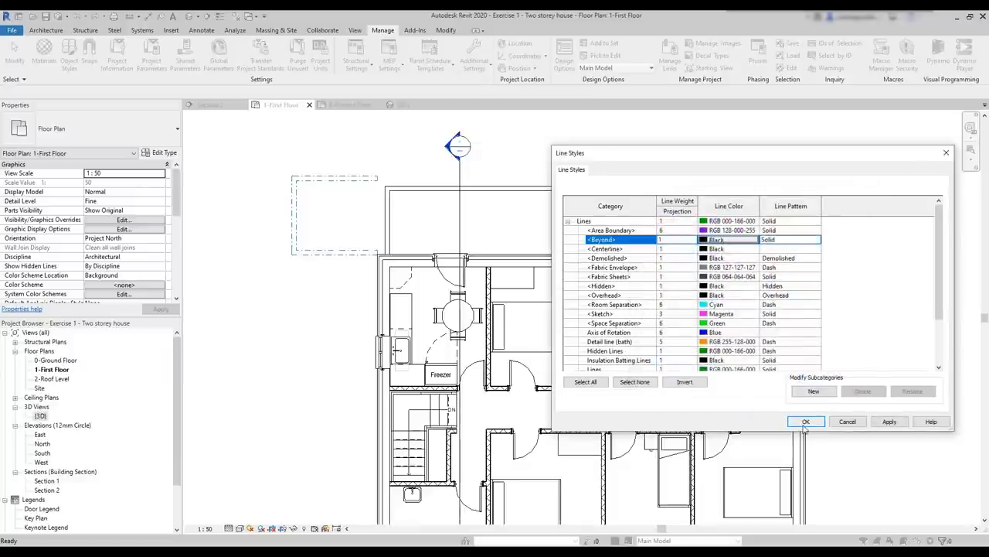
left_click(888, 422)
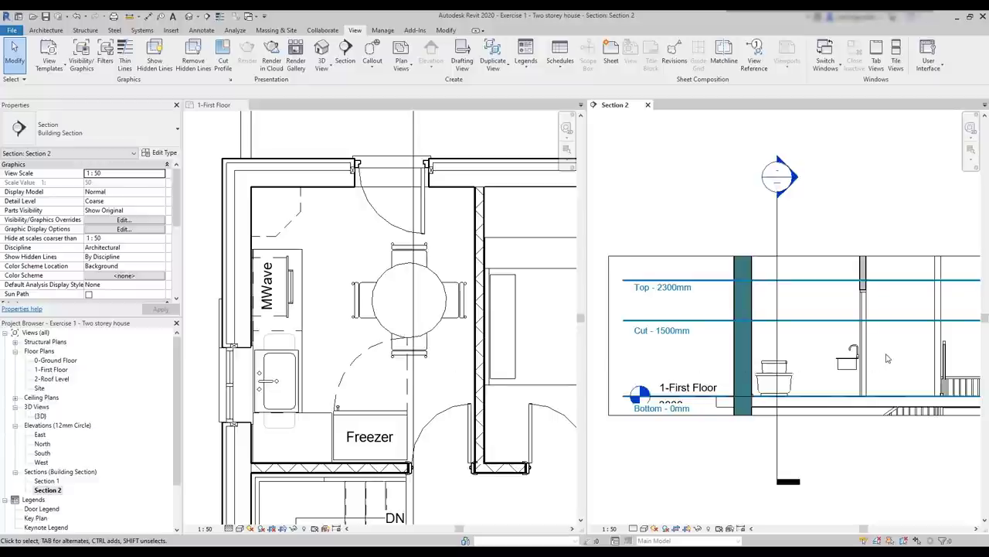
- In Section 2, move the kitchen's built-in microwave up above the cut line, to an elevation of about 1699 mm
middle_click_drag(905, 354, 587, 357)
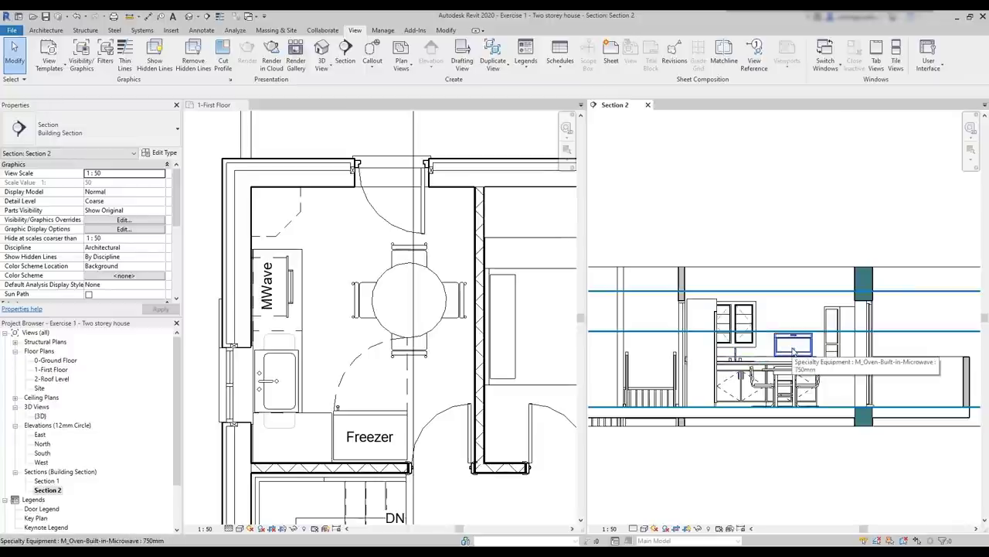
scroll(819, 348, "up", 3)
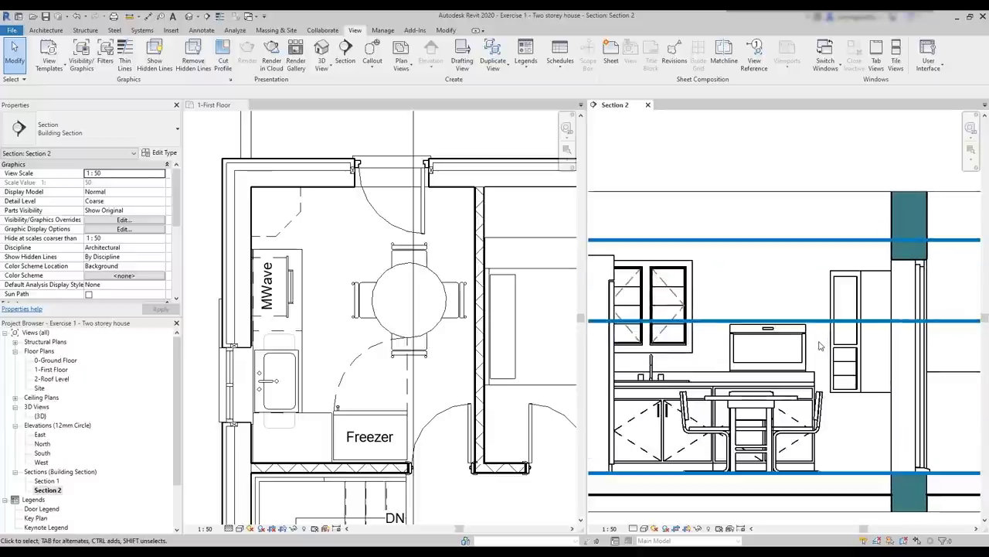
left_click(800, 347)
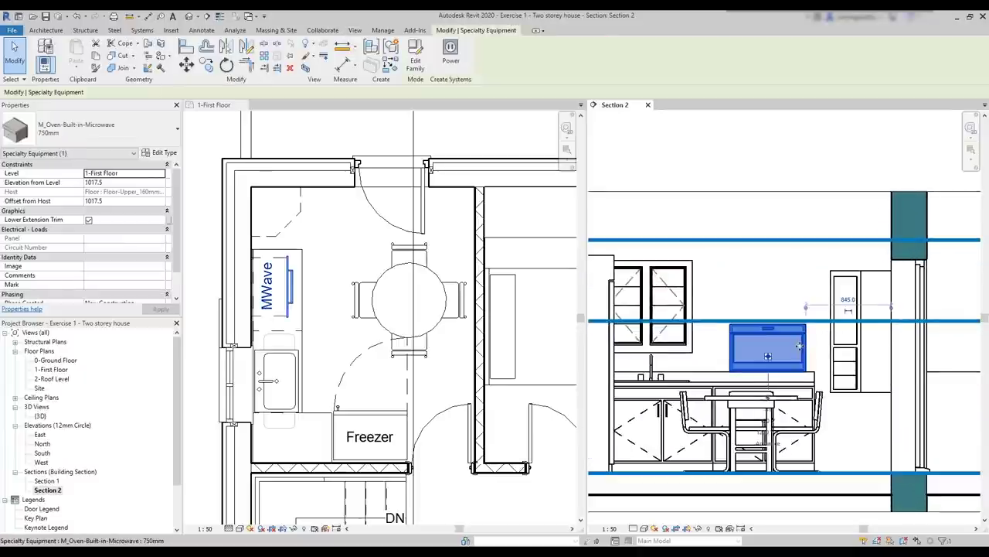
left_click_drag(799, 346, 802, 278)
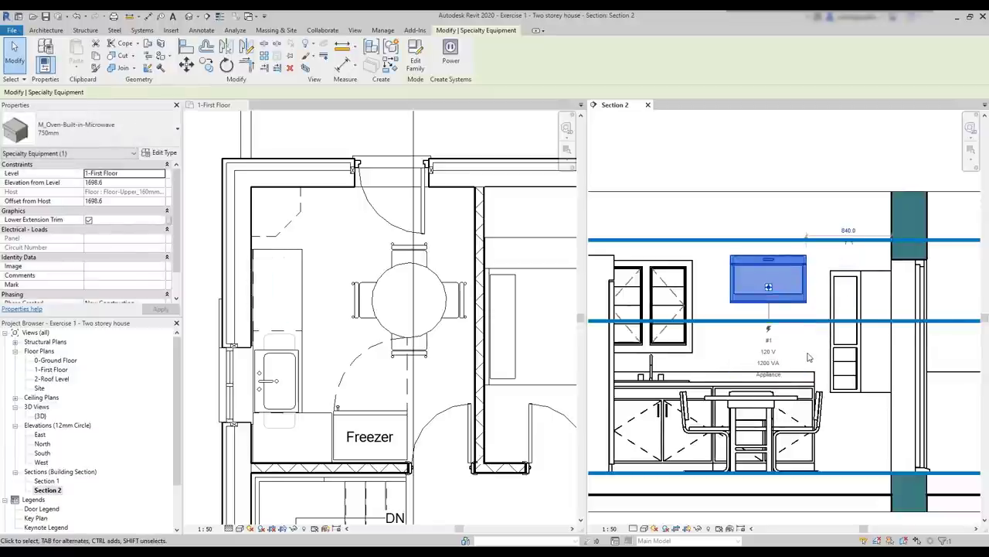
- Nudge the microwave down to an elevation of 1498.6 mm, so it crosses the cut line, and deselect it
key("Down")
key("Down")
key("Down")
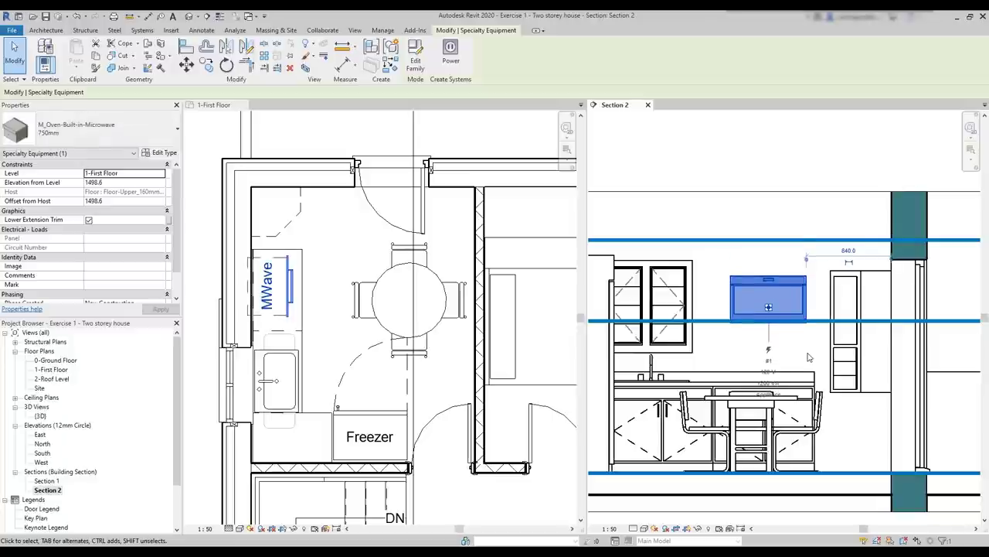
key("Escape")
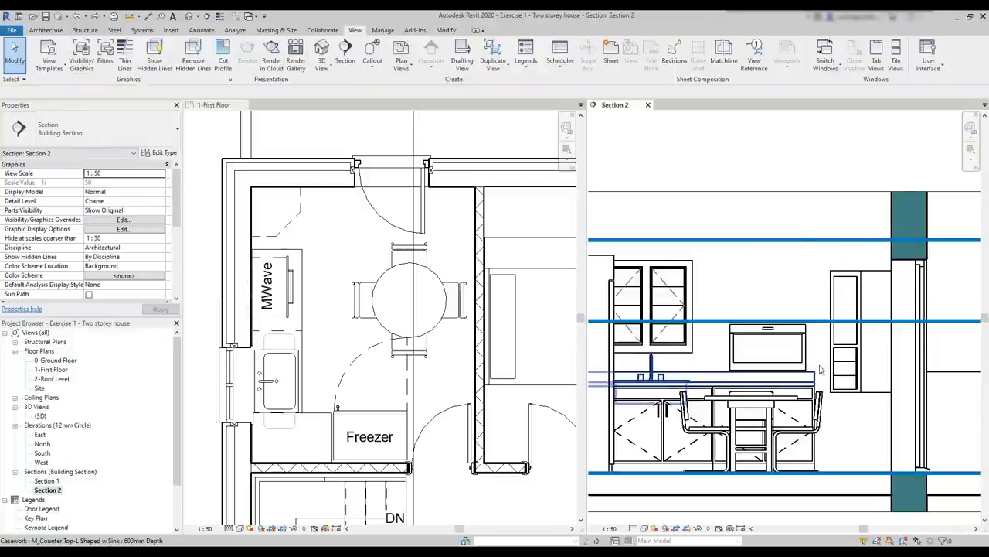
- Move the kitchen's tall corner upper cabinet up in Section 2, above the view range's Top line
left_click(853, 391)
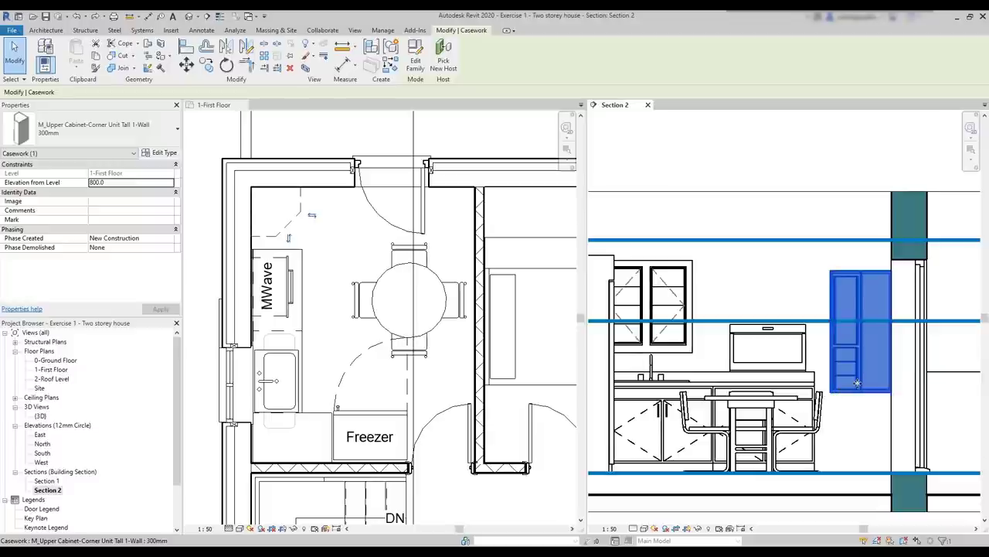
left_click_drag(858, 383, 857, 224)
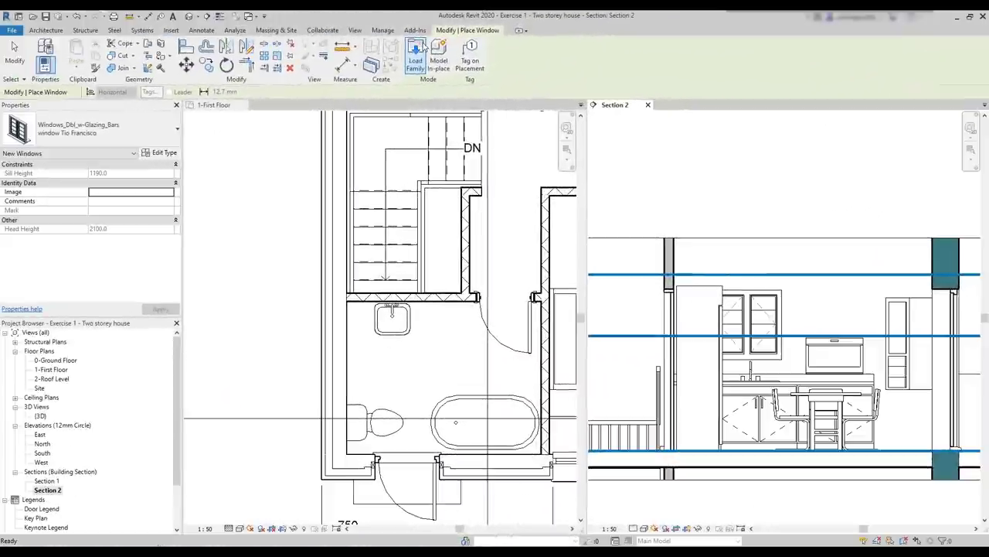
- Load the M_Window-Double-Hung-Arch-Head family and place a 600 x 1200mm window in the bathroom's outer wall, between the washbasin and toilet
left_click(416, 60)
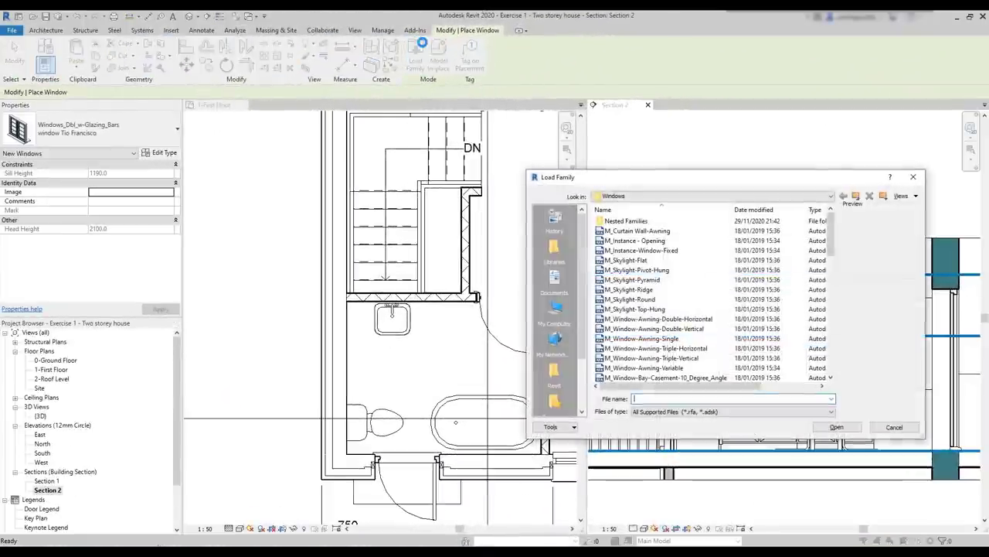
scroll(677, 320, "down", 10)
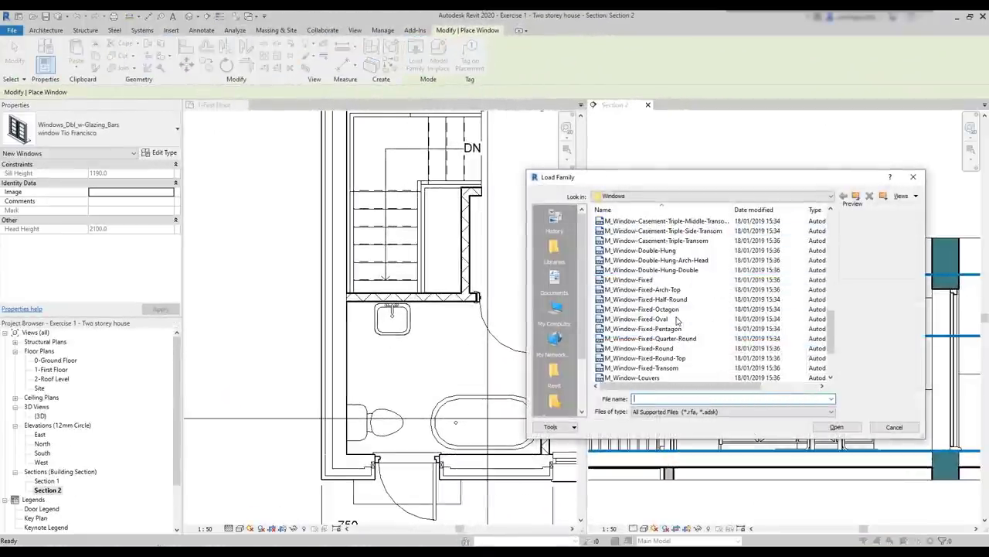
left_click(705, 261)
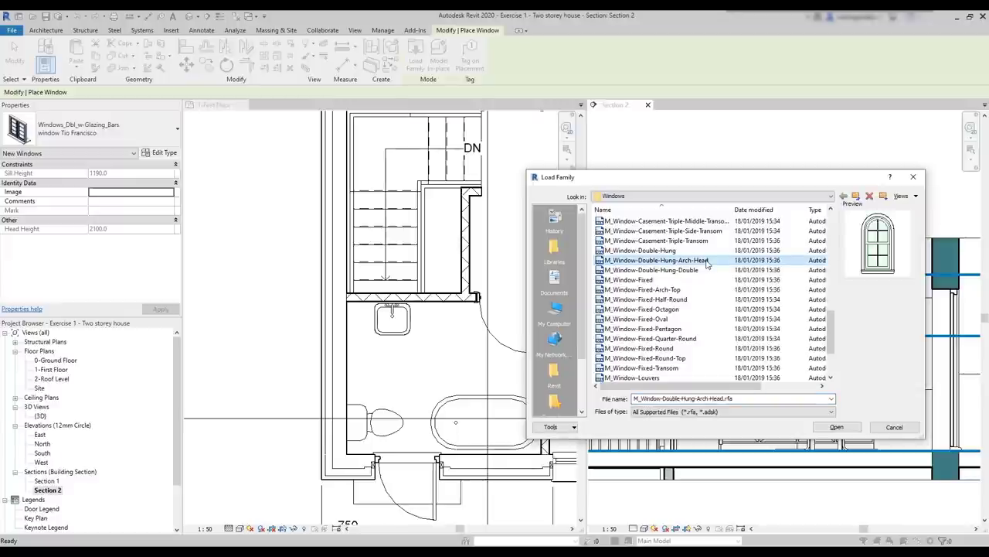
double_click(707, 261)
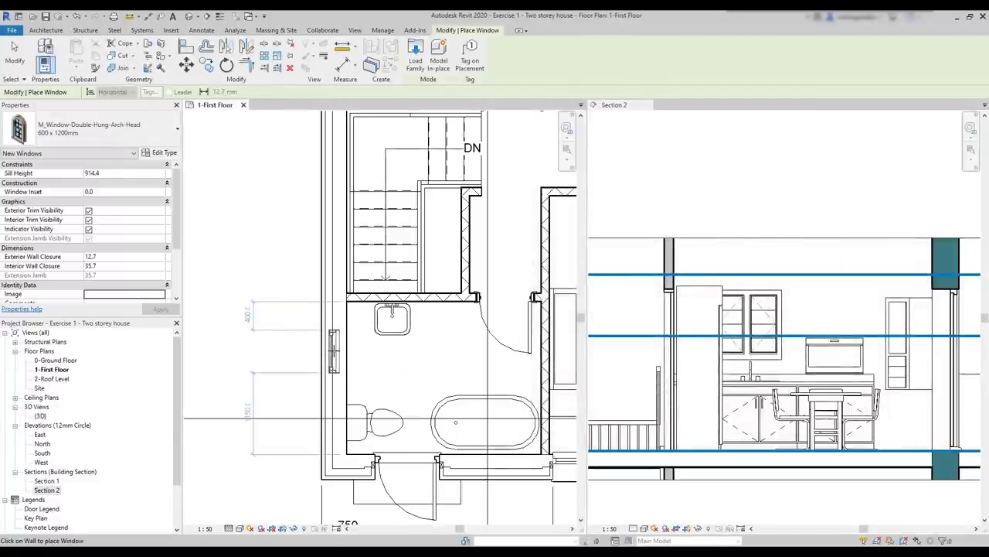
left_click(325, 358)
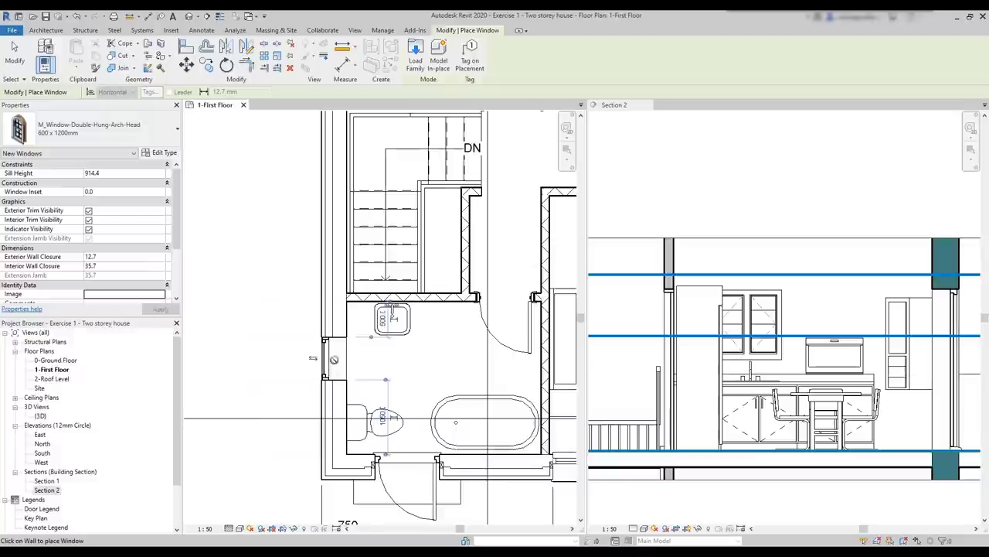
- Select the bathroom's arch-head window in Section 2 and nudge it down to a sill height of 354.4 mm
left_click(619, 366)
scroll(759, 446, "up", 5)
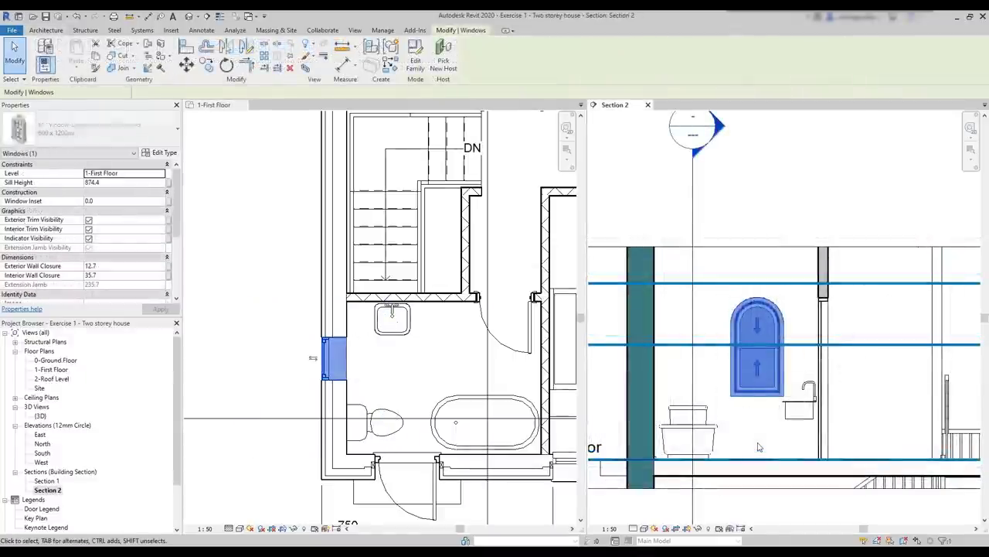
key("Down")
key("Down")
key("Down")
key("Down")
key("Down")
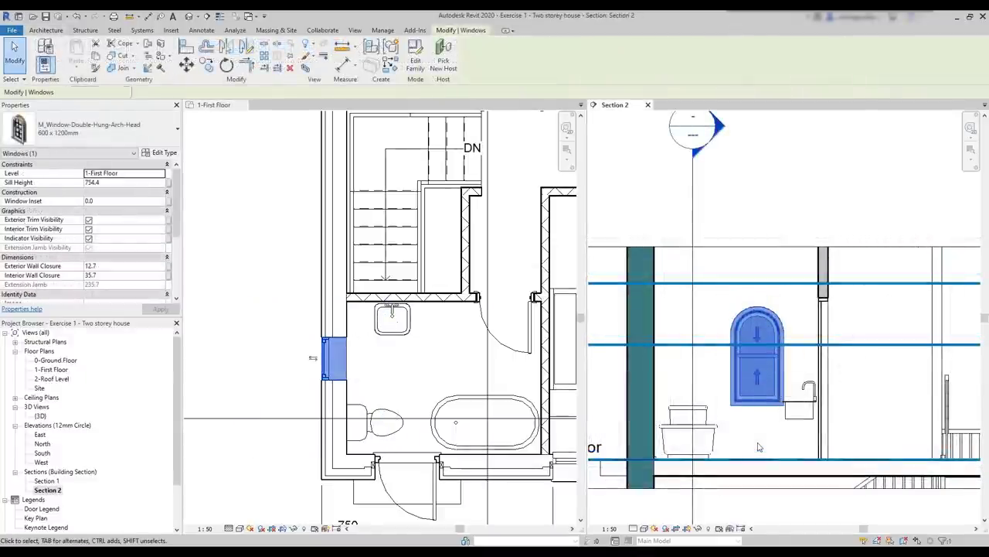
key("Down")
key("Down")
key("Down")
key("Down")
key("Down")
key("Down")
key("Down")
key("Down")
key("Down")
key("Down")
key("Down")
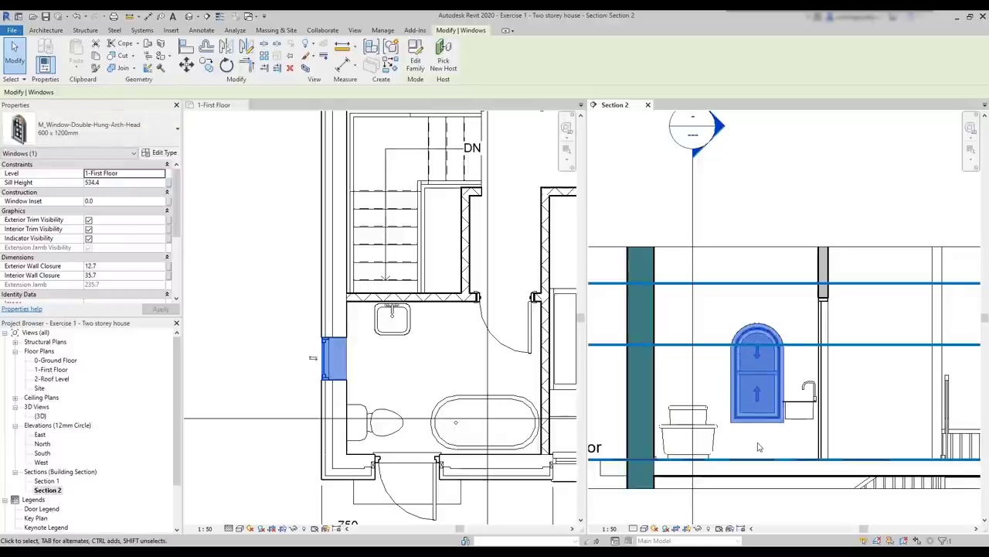
key("Down")
key("Down")
key("Down")
key("Down")
key("Down")
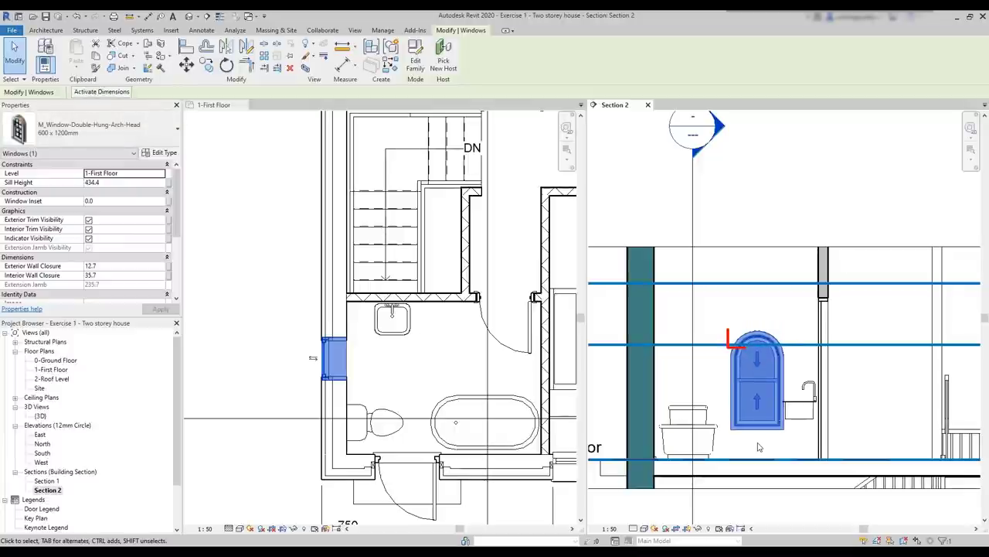
key("Down")
key("Down")
key("Down")
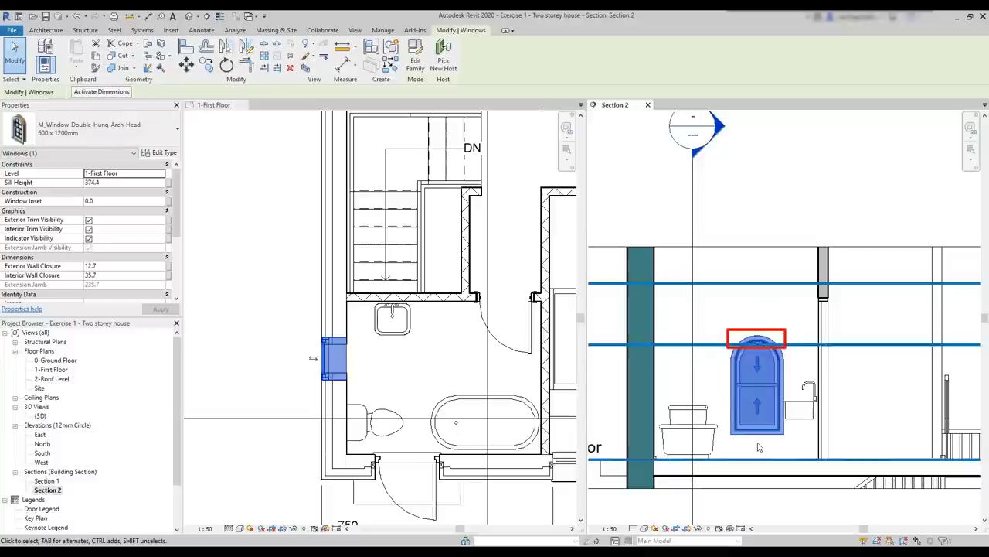
key("Down")
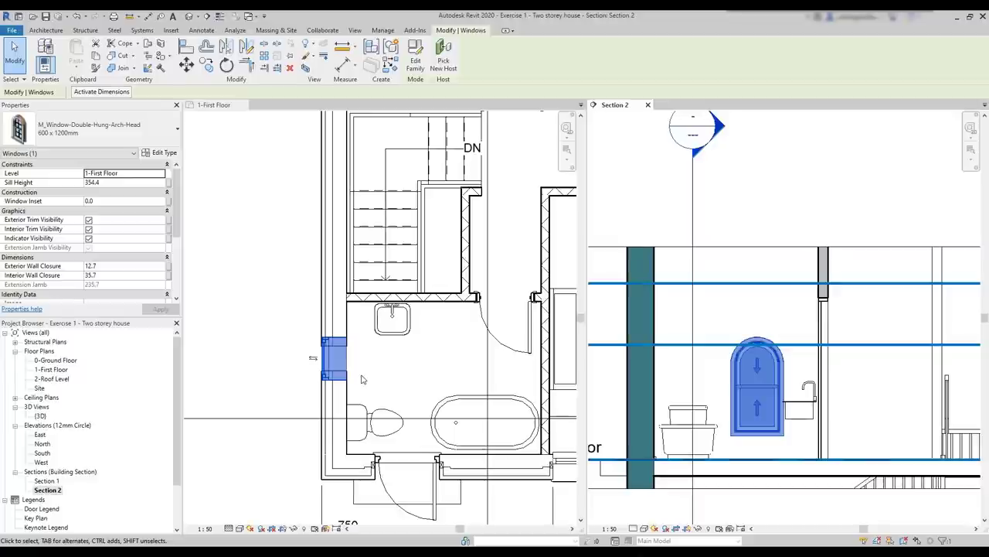
- Lower the arch-head window further, to a sill height of 294.4 mm
key("Down")
key("Down")
key("Down")
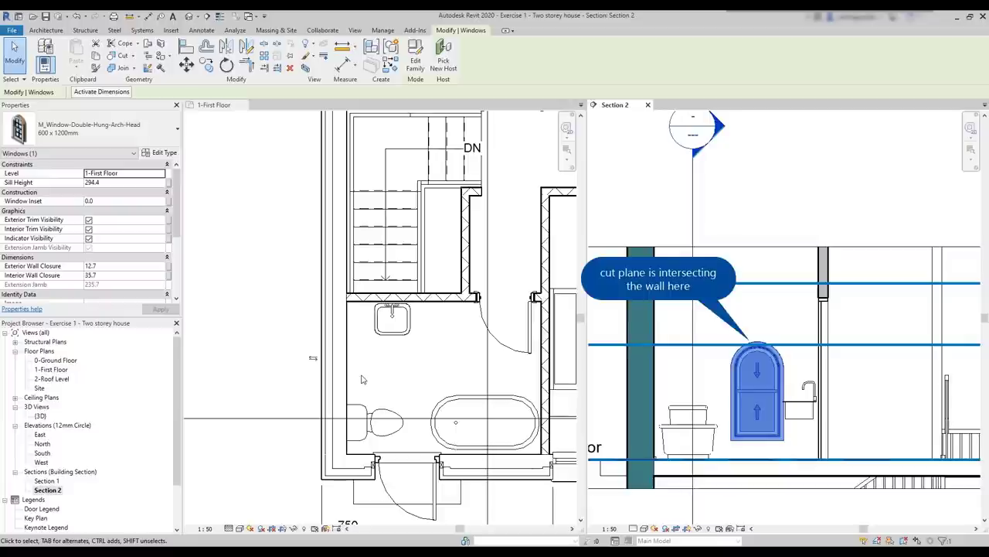
- Nudge the bathroom's arch-head window back up by four increments
key("Up")
key("Up")
key("Up")
key("Up")
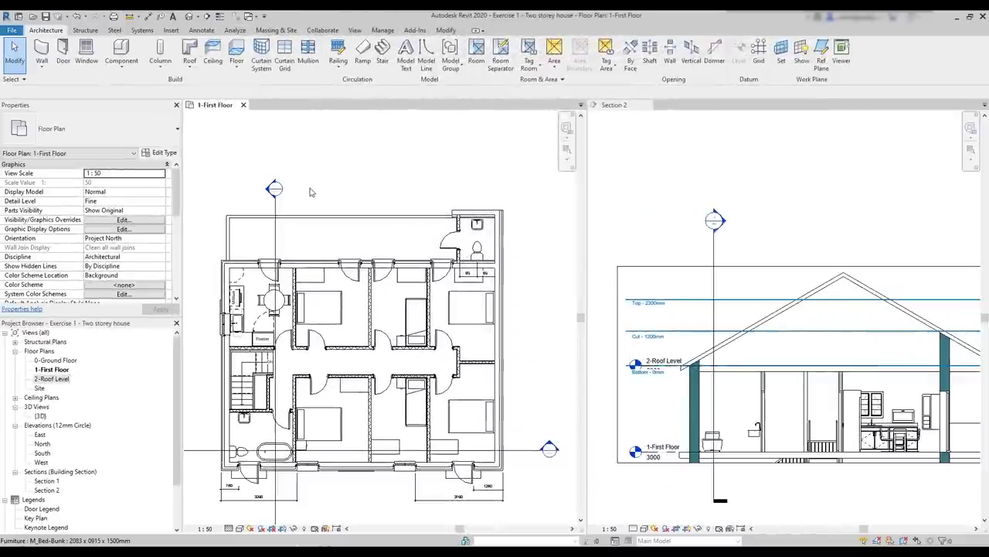
- Open the 2-Roof Level floor plan and select the roof to compare its plan extent with Section 2, clearing the selection when done
double_click(53, 379)
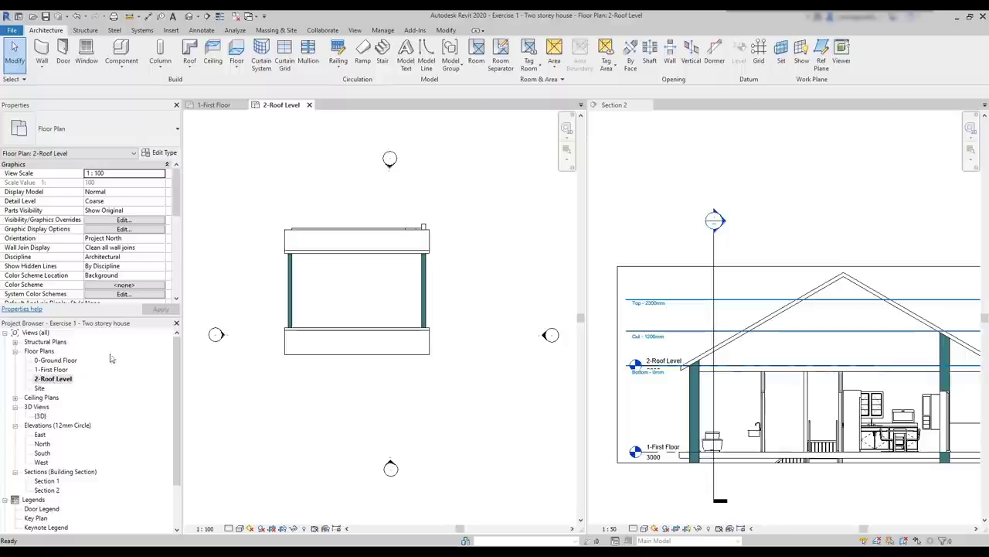
scroll(282, 257, "up", 1)
scroll(282, 259, "up", 2)
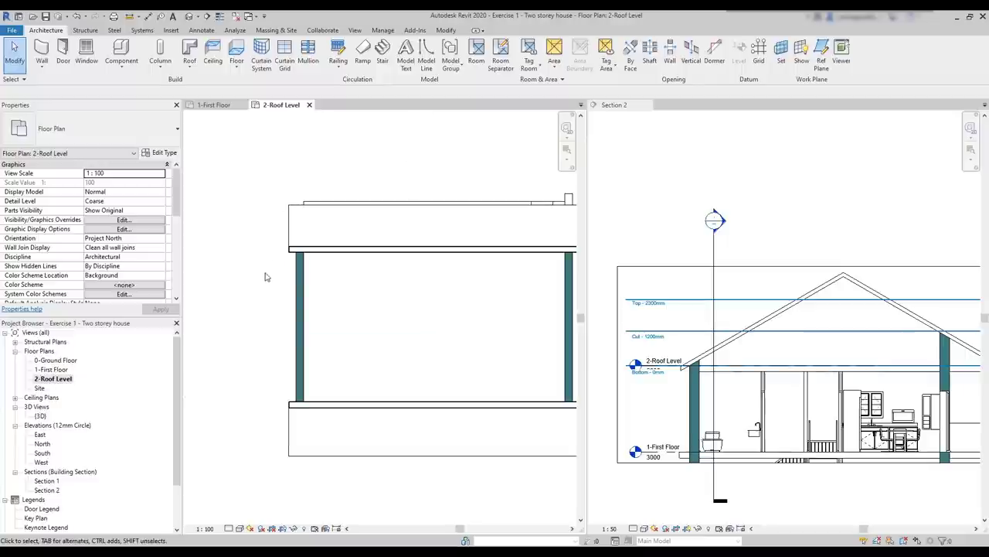
middle_click_drag(424, 317, 380, 327)
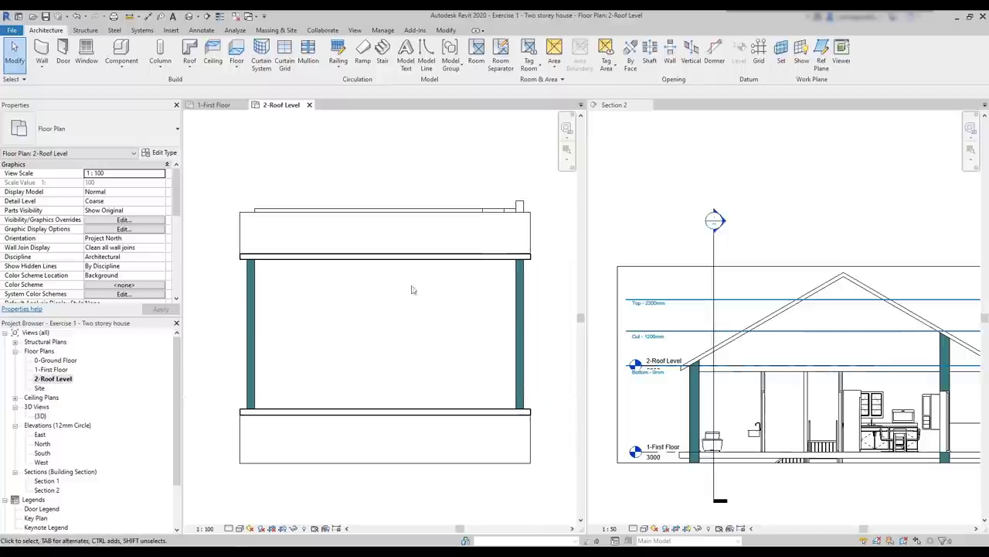
left_click(446, 256)
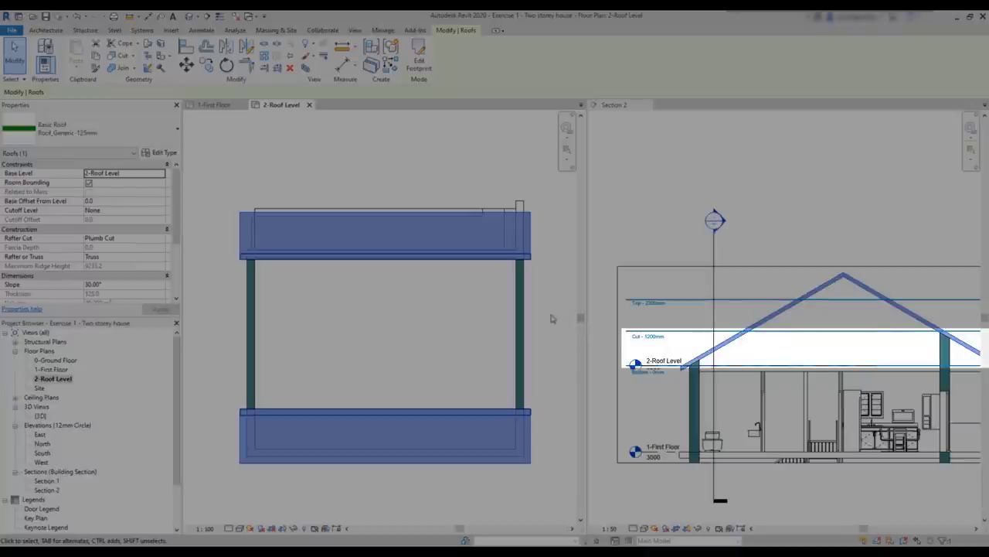
key("Escape")
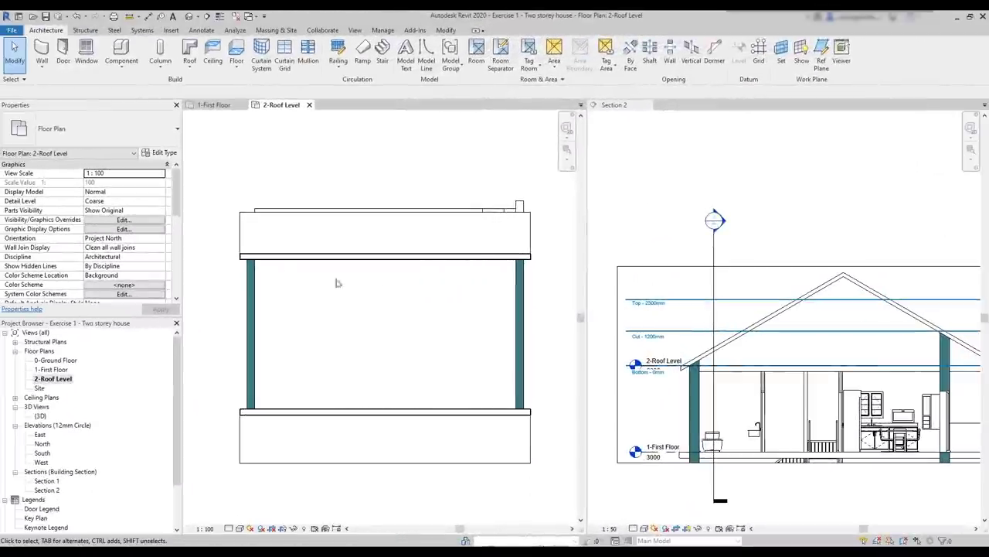
- In the 2-Roof Level plan's view range, set the cut plane offset to 2000 mm and apply it
scroll(120, 259, "down", 3)
scroll(120, 259, "down", 3)
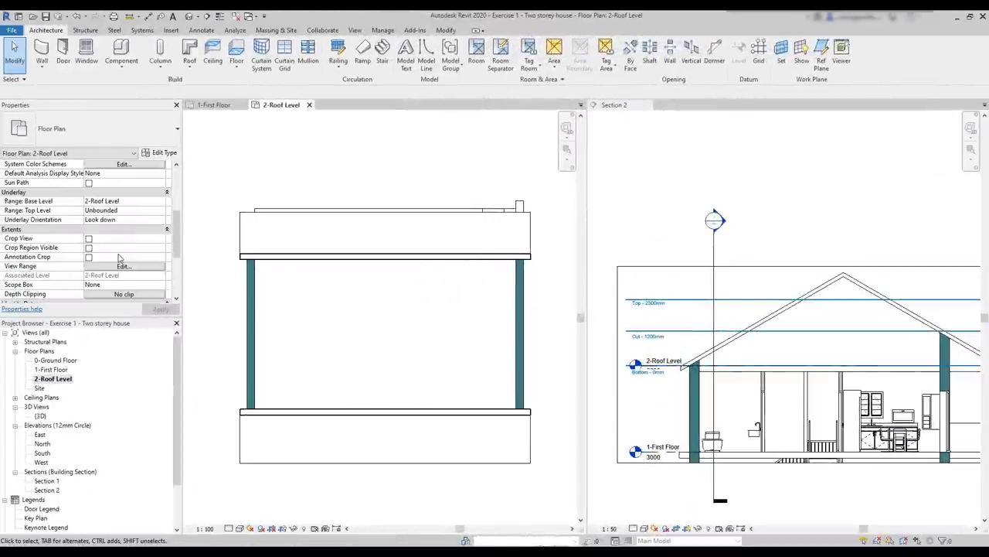
left_click(116, 266)
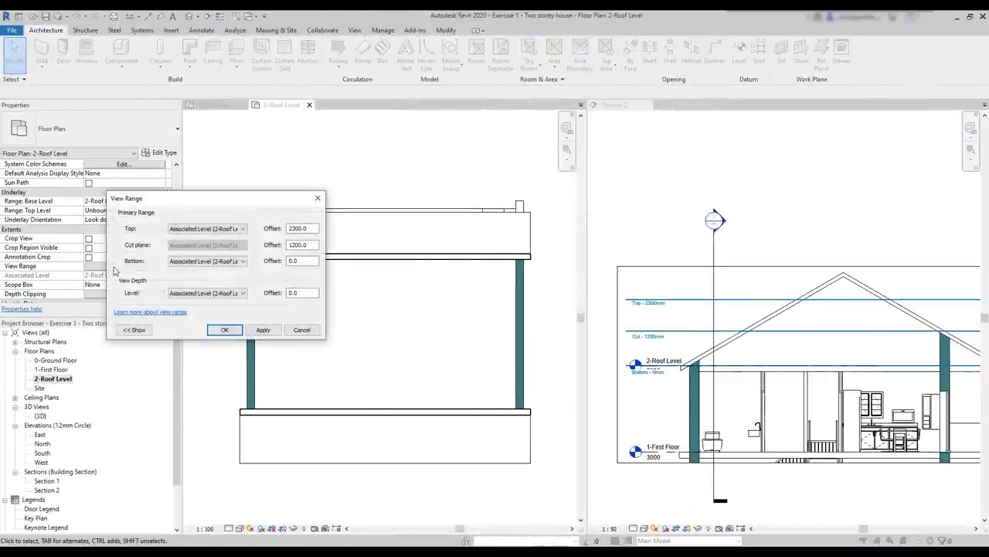
double_click(285, 244)
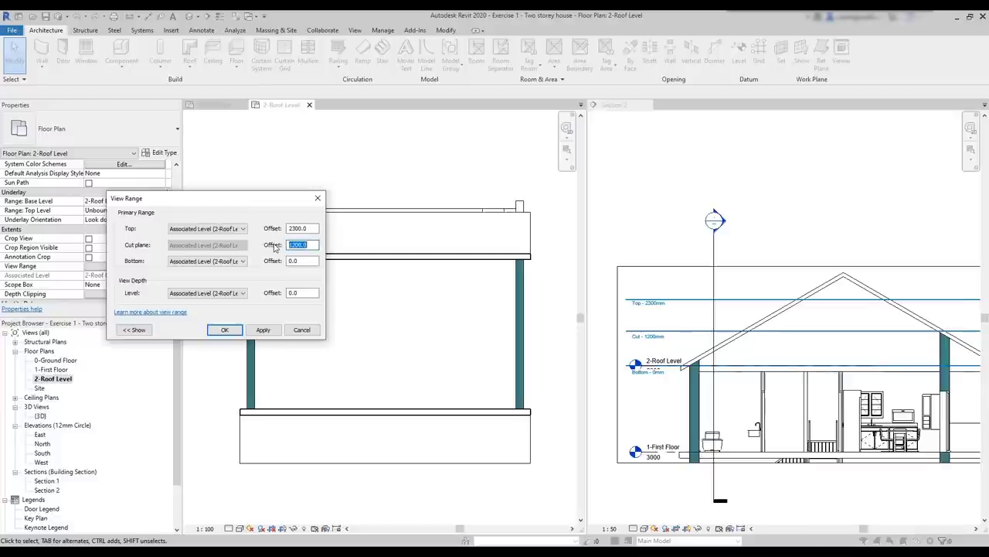
type("2000")
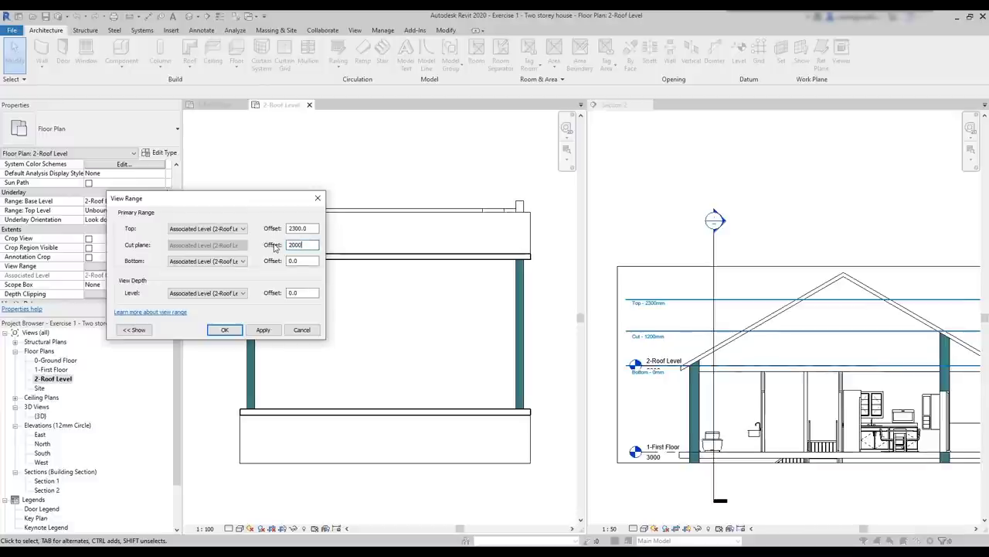
left_click(264, 330)
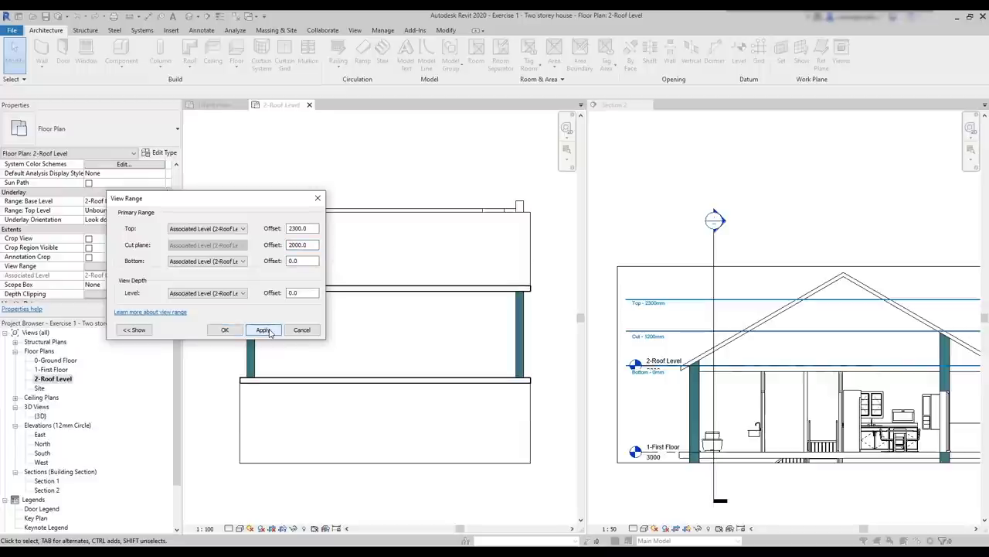
- Set the roof plan's cut plane offset to 3500 mm and top offset to 3800 mm, apply them and close the view range settings
double_click(302, 245)
type("3500")
left_click(316, 228)
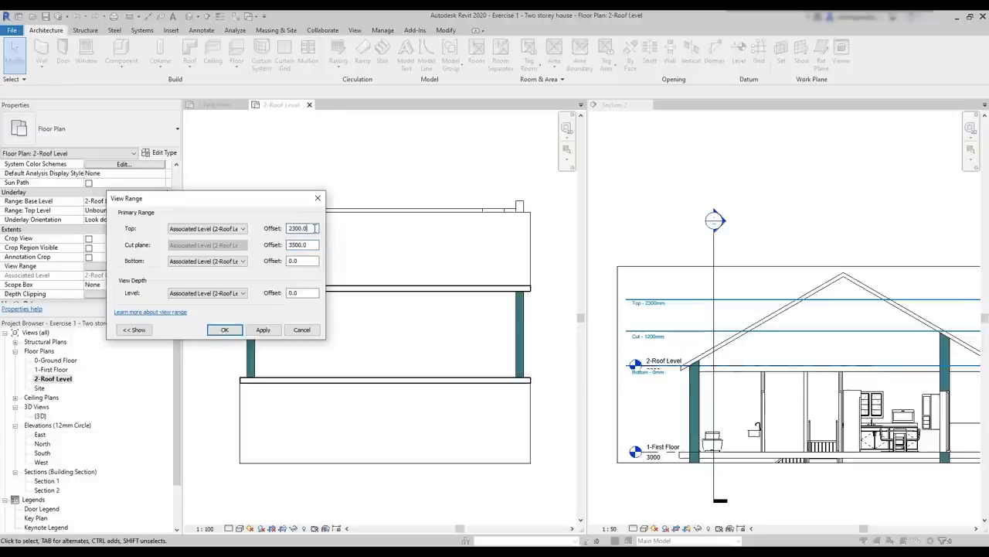
double_click(314, 228)
type("3")
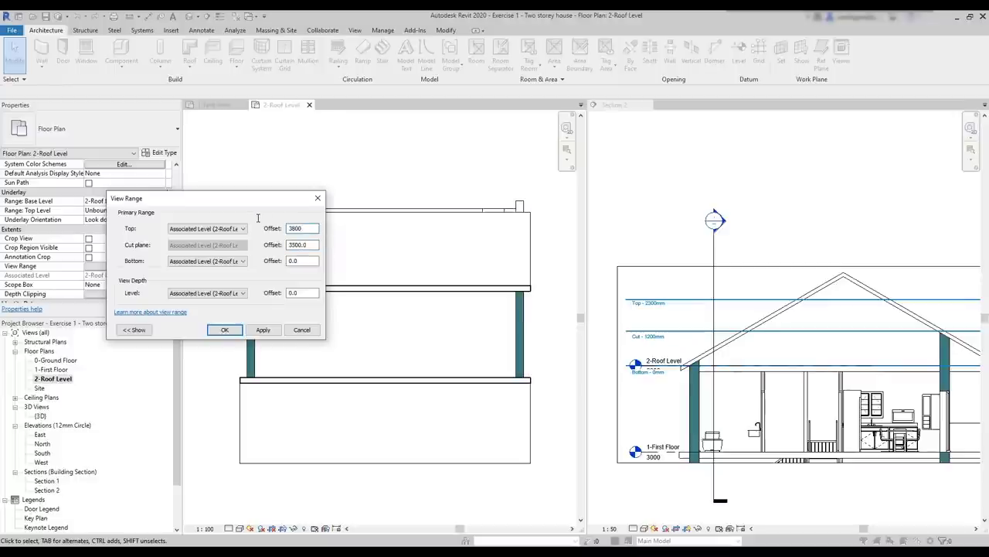
left_click(263, 331)
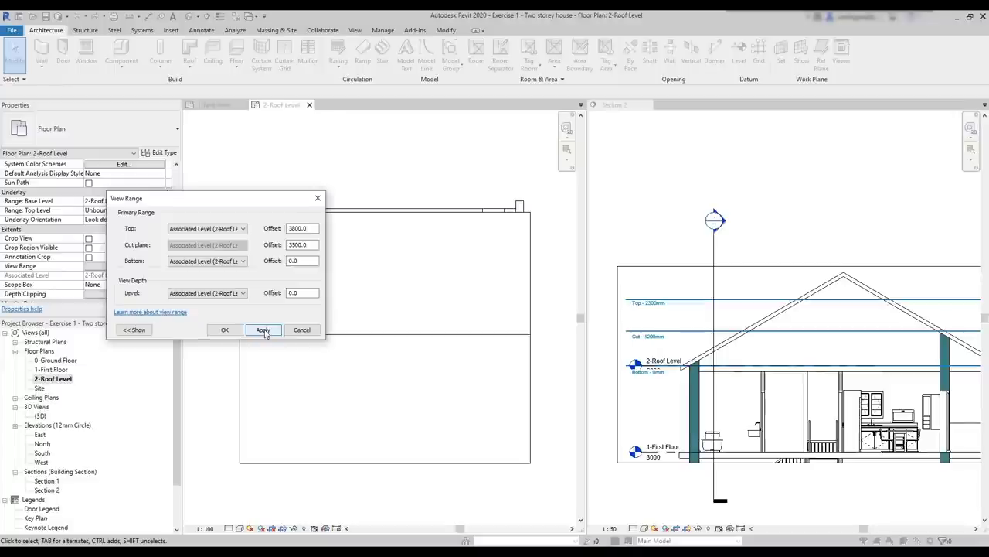
left_click(301, 329)
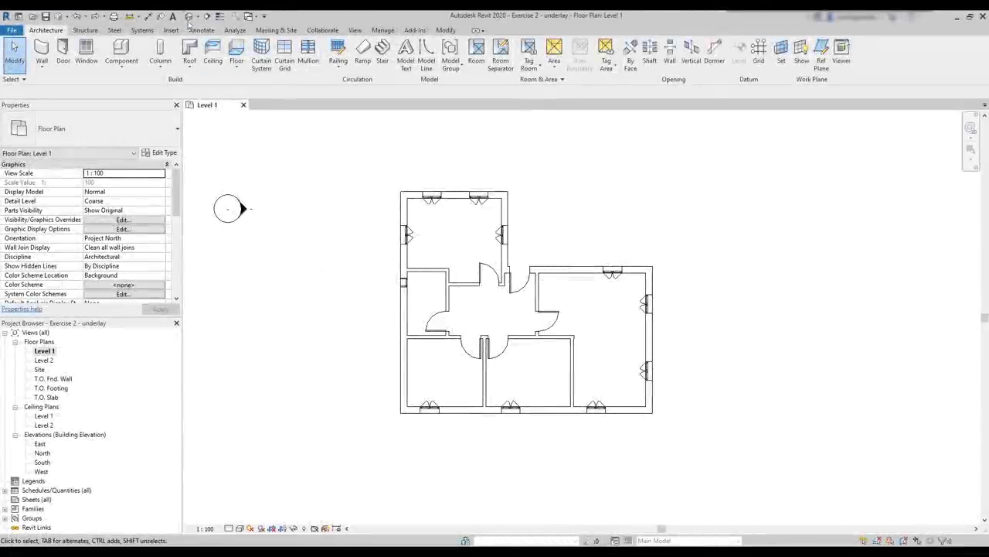
- Open the default 3D view of the Exercise 2 underlay model and orbit around the house to examine it from several sides
left_click(189, 18)
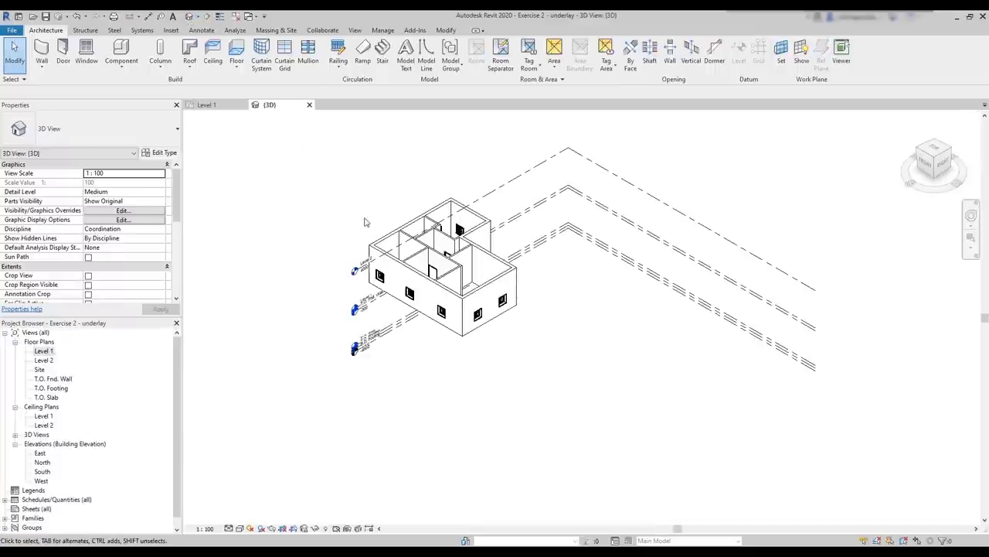
scroll(369, 225, "up", 4)
middle_click_drag(523, 357, 656, 402, "shift")
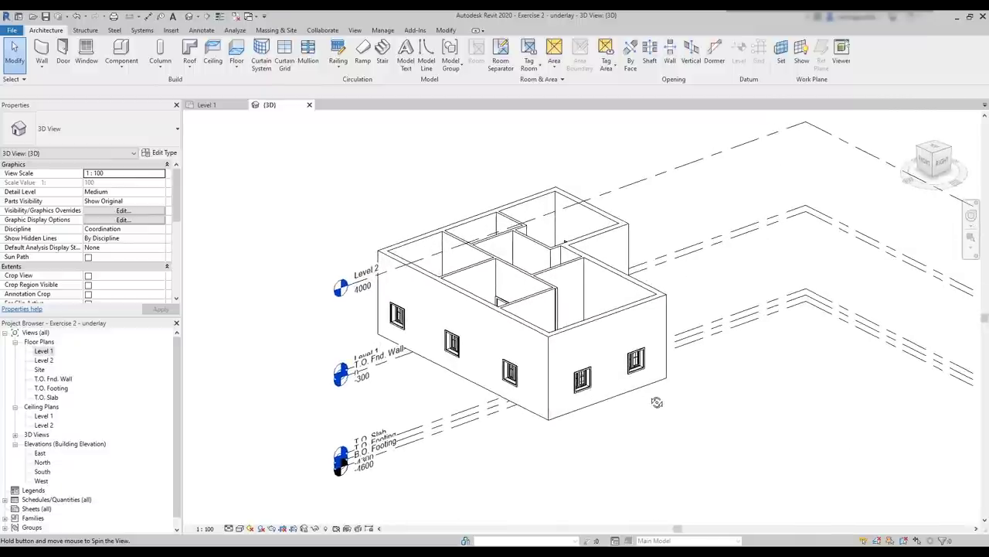
middle_click_drag(657, 402, 573, 448, "shift")
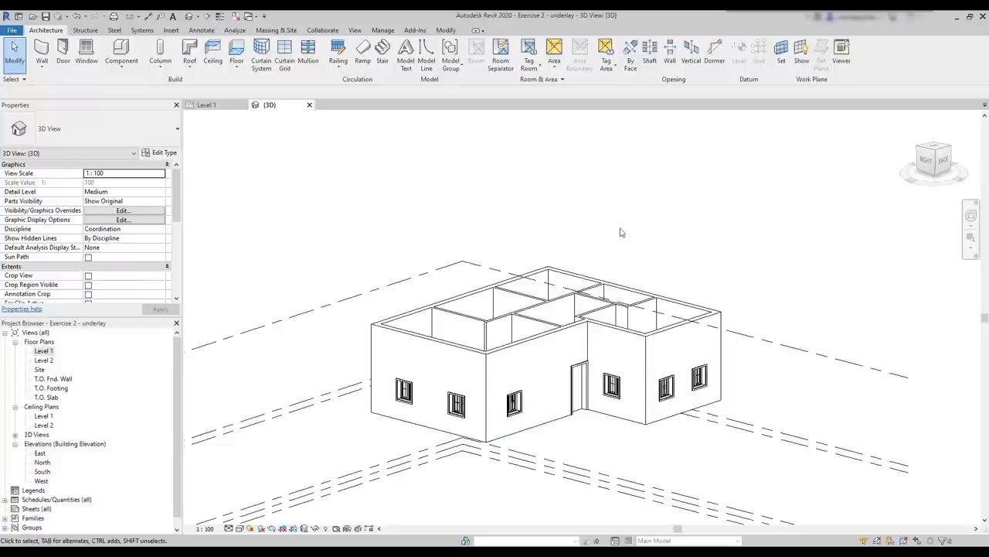
- Open the Level 2 floor plan and set its underlay base level to None
double_click(45, 361)
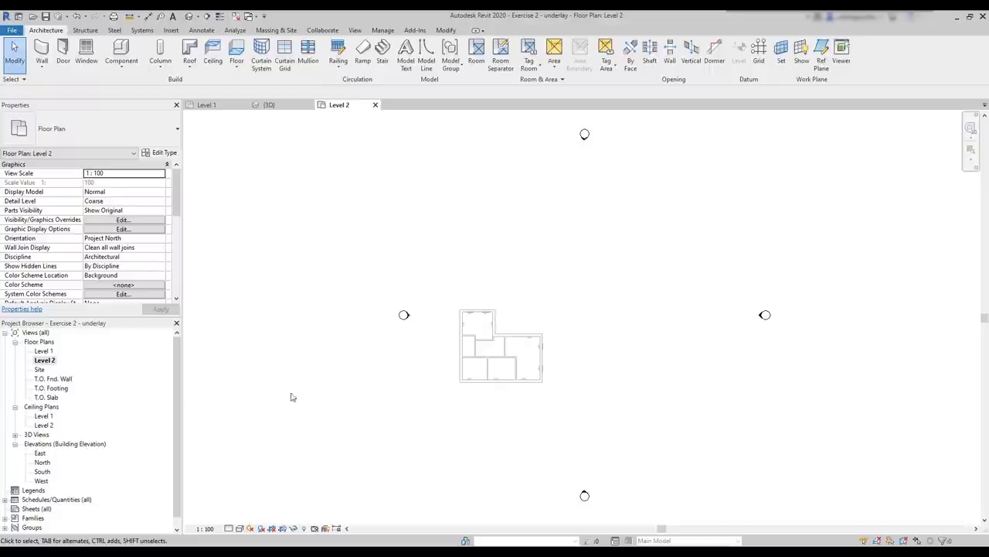
scroll(520, 368, "up", 1)
scroll(515, 362, "up", 2)
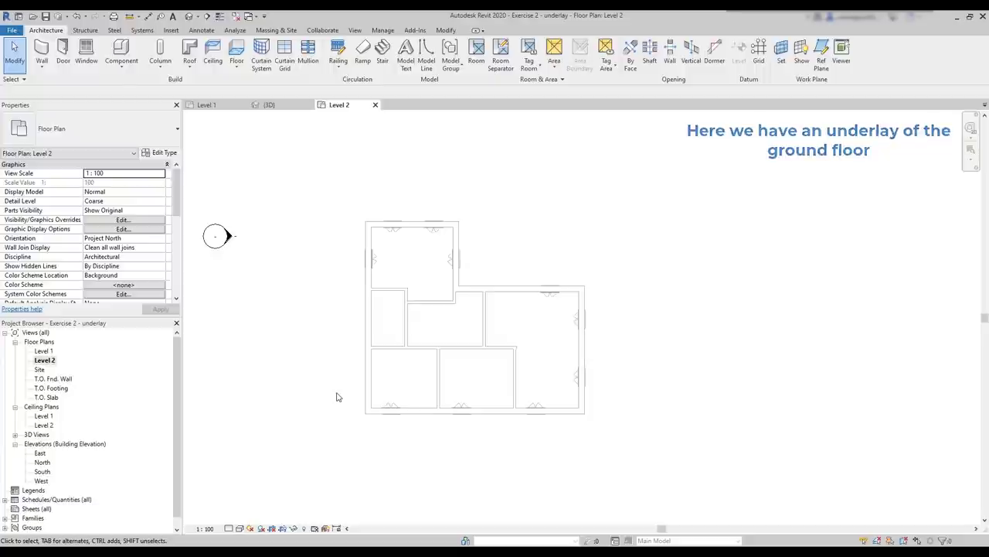
scroll(88, 259, "down", 5)
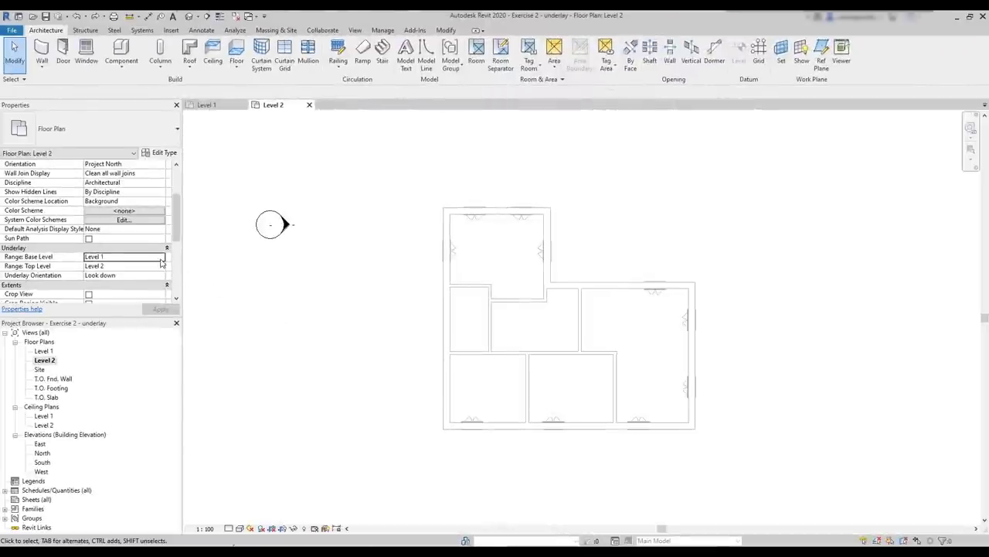
left_click(160, 258)
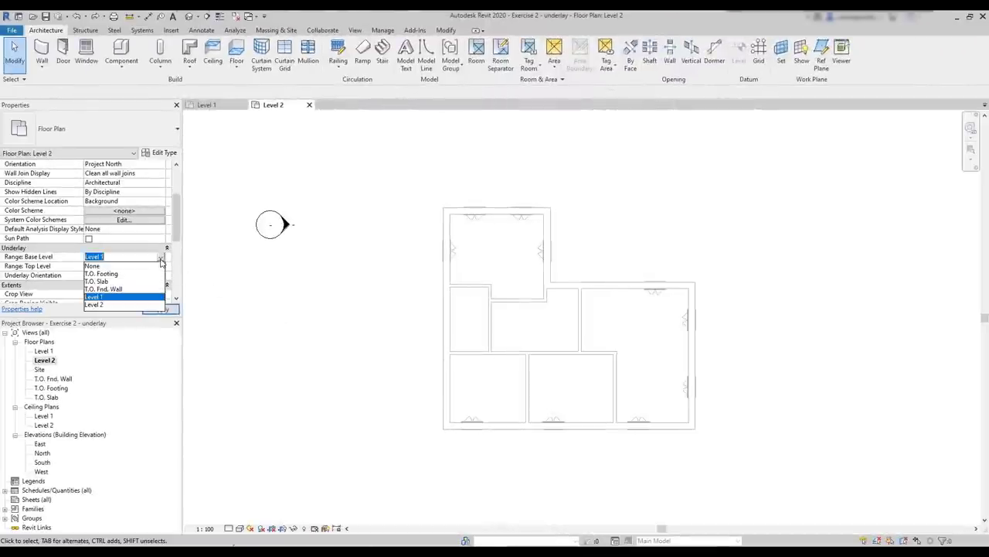
left_click(125, 269)
left_click(158, 308)
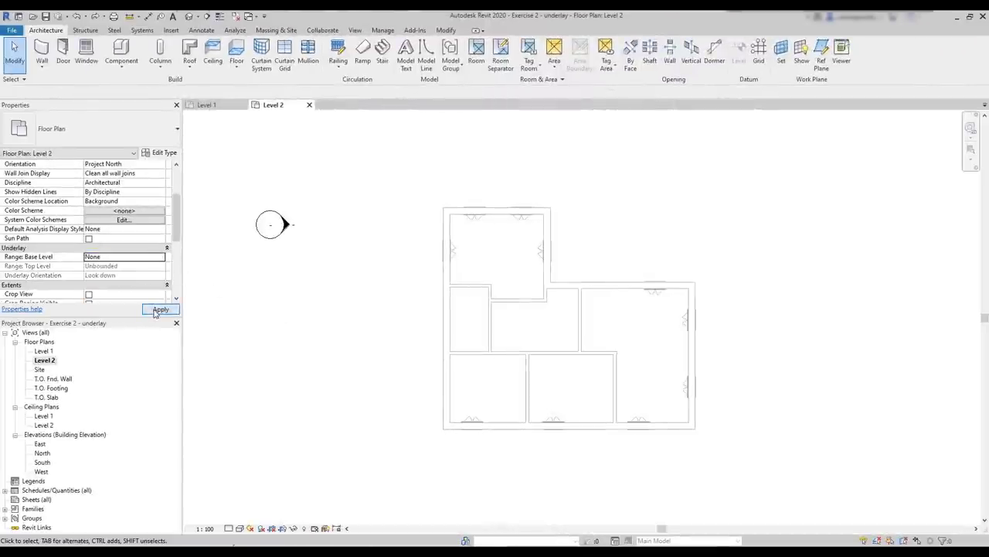
- Set the Level 2 plan's underlay range to base level T.O. Footing and top level T.O. Slab
left_click(162, 258)
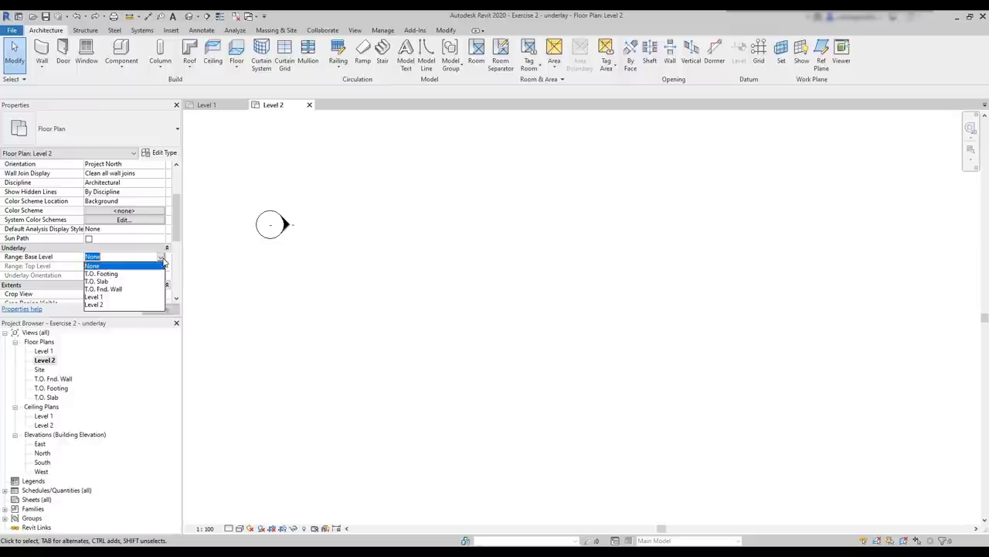
left_click(108, 275)
left_click(160, 266)
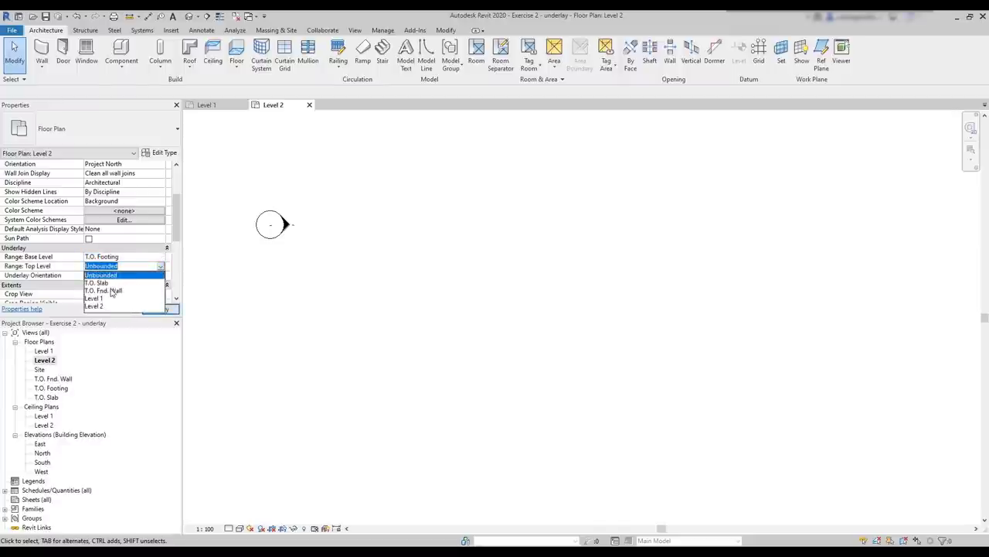
left_click(107, 283)
left_click(158, 309)
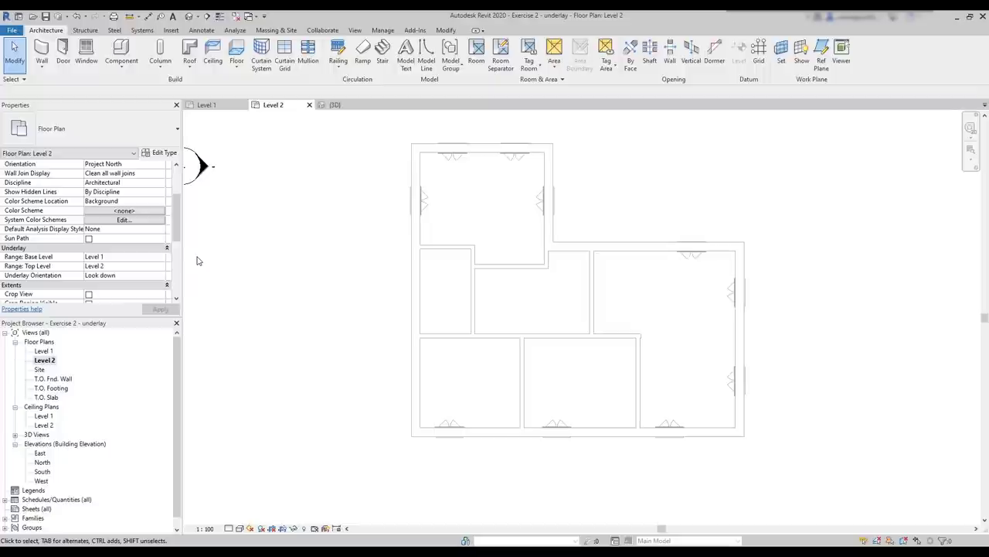
- Set the Level 2 plan's underlay orientation to Look up
left_click(161, 277)
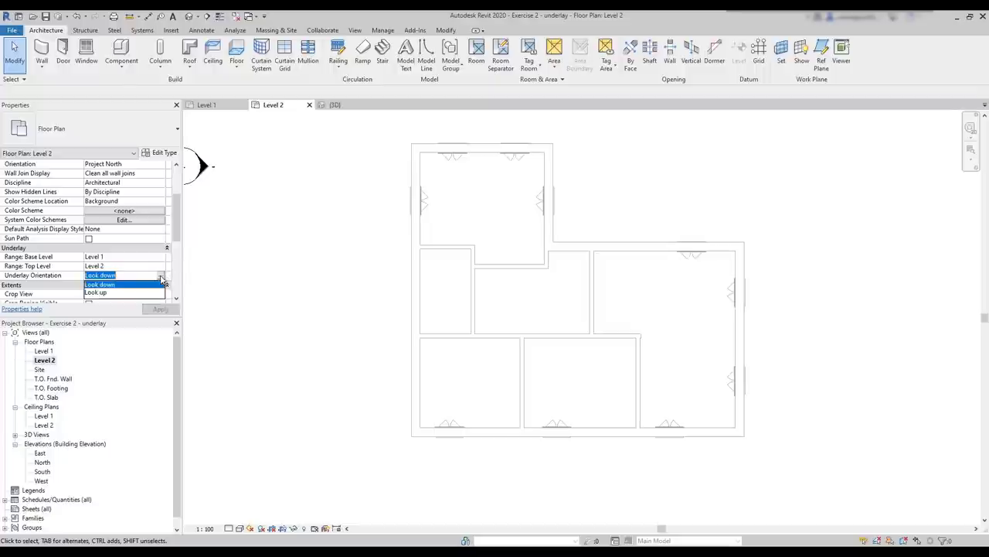
left_click(121, 293)
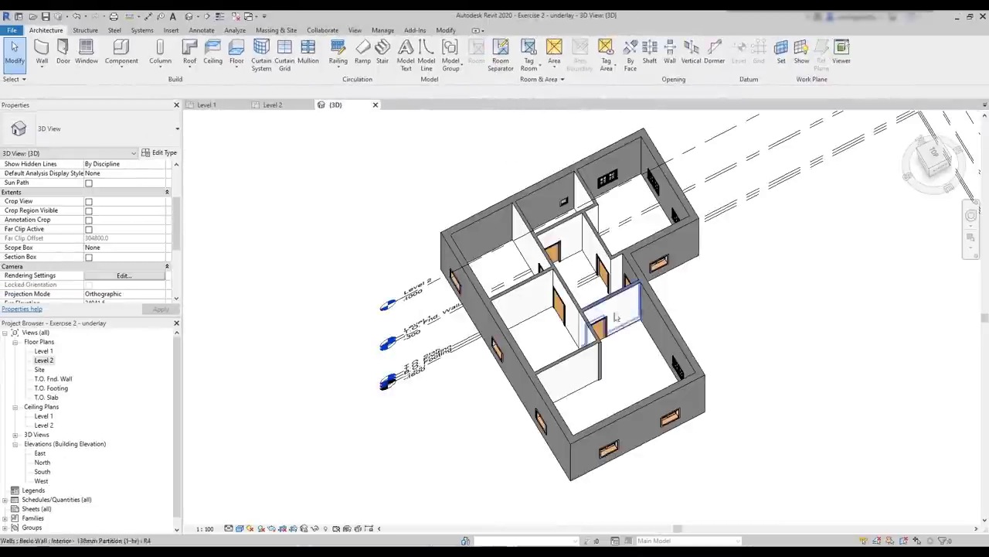
- Orbit the 3D view of the underlay model to examine the house from below
middle_click_drag(533, 484, 620, 161, "shift")
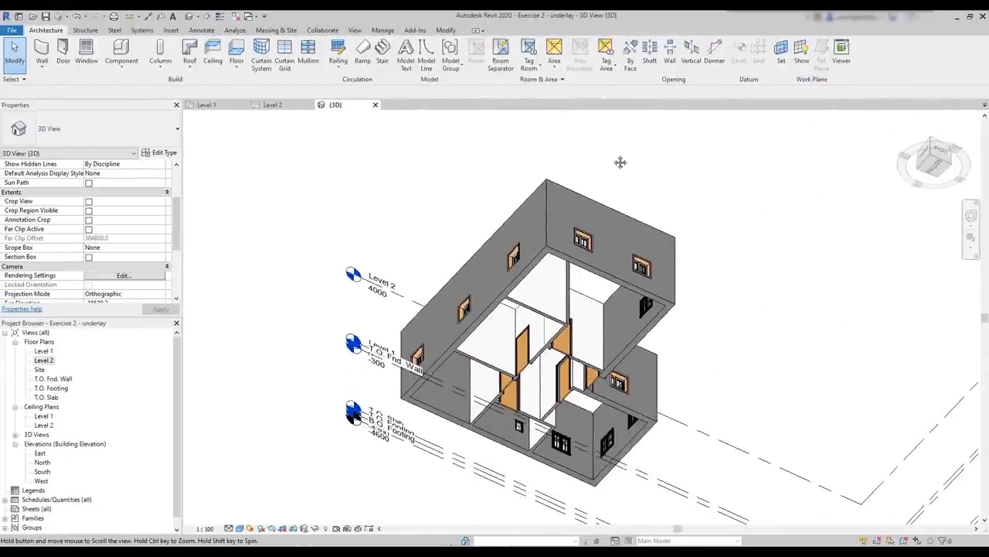
scroll(500, 370, "up", 5)
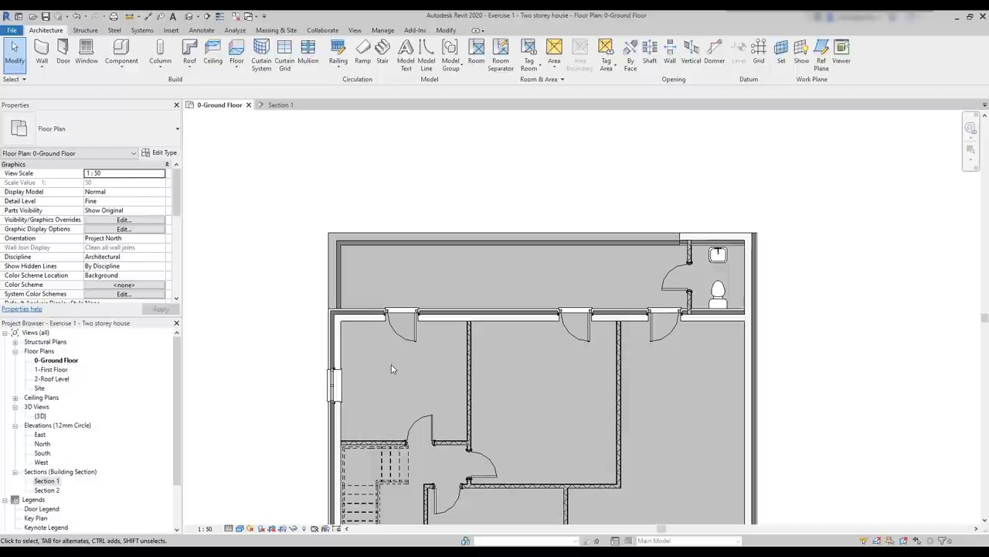
left_click(293, 108)
middle_click_drag(355, 440, 487, 451)
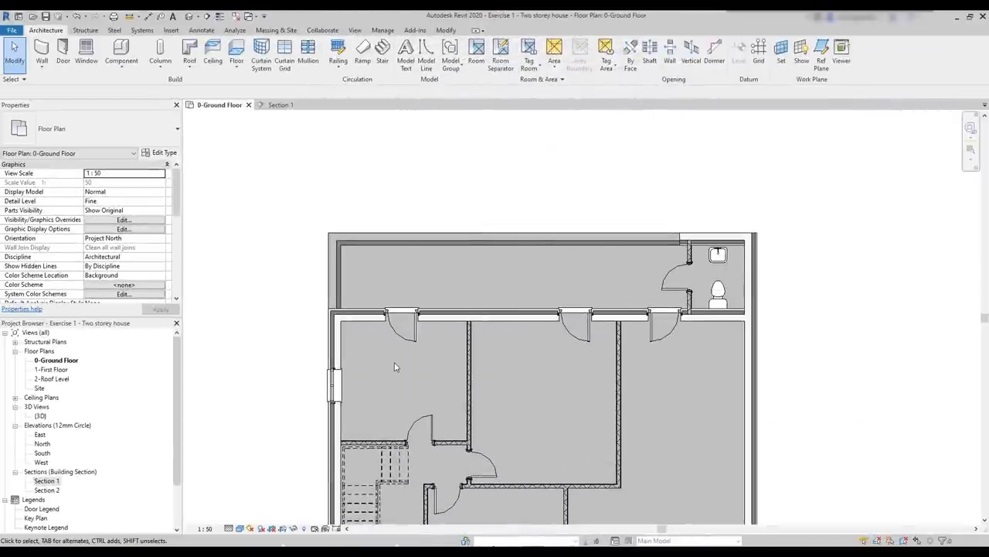
left_click(304, 529)
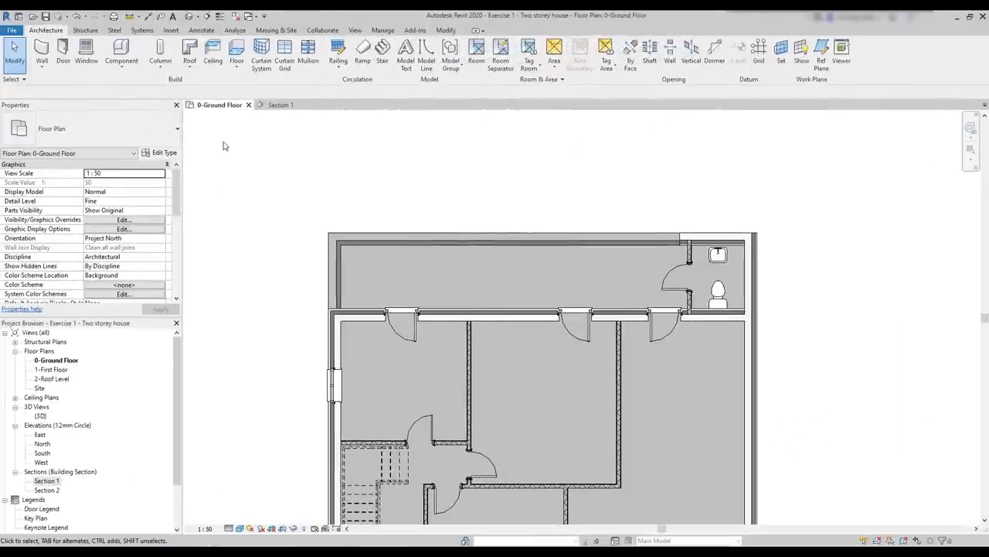
- Place an M_Dresser component, 1220 x 1525 x 0610mm, against the upper wall of the middle room on 0-Ground Floor
left_click(120, 66)
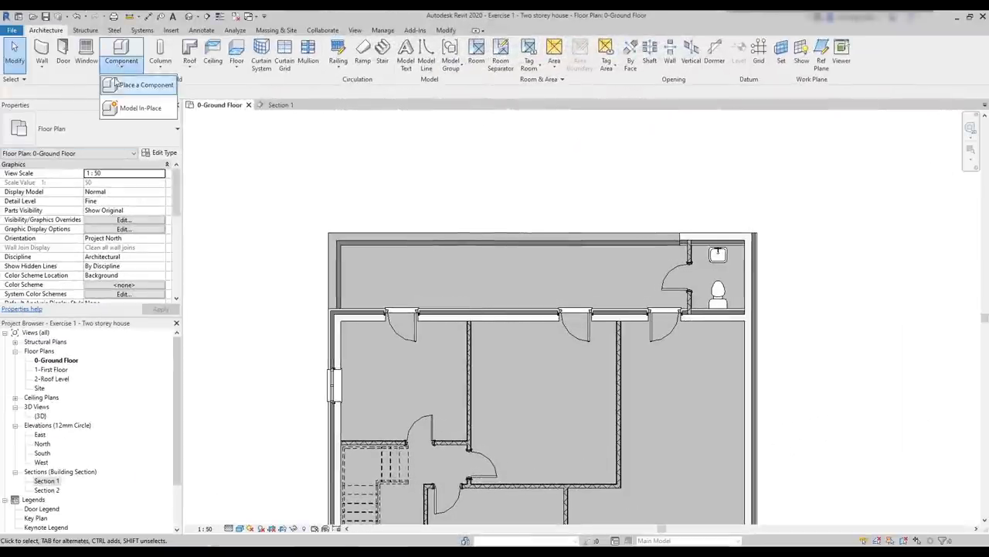
left_click(118, 87)
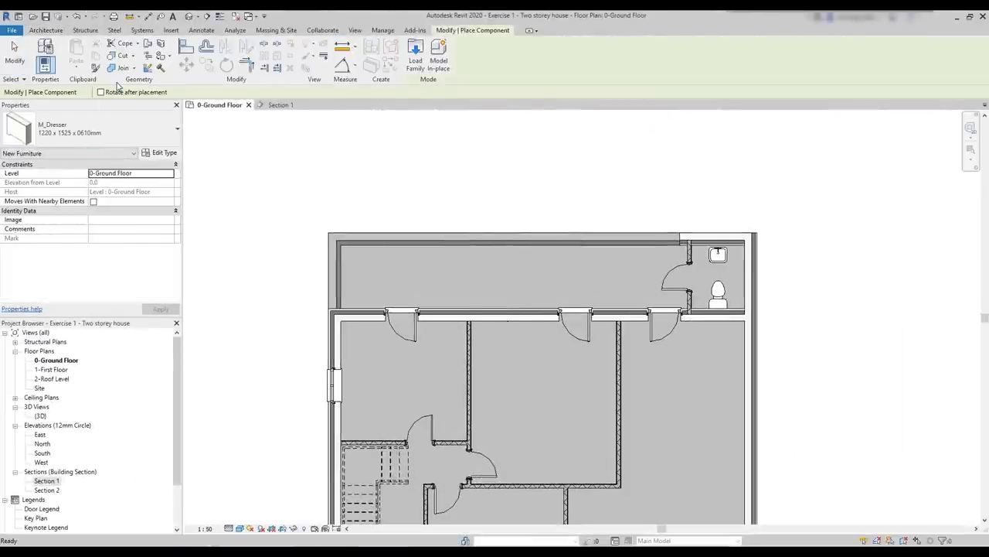
left_click(93, 128)
left_click_drag(177, 184, 175, 261)
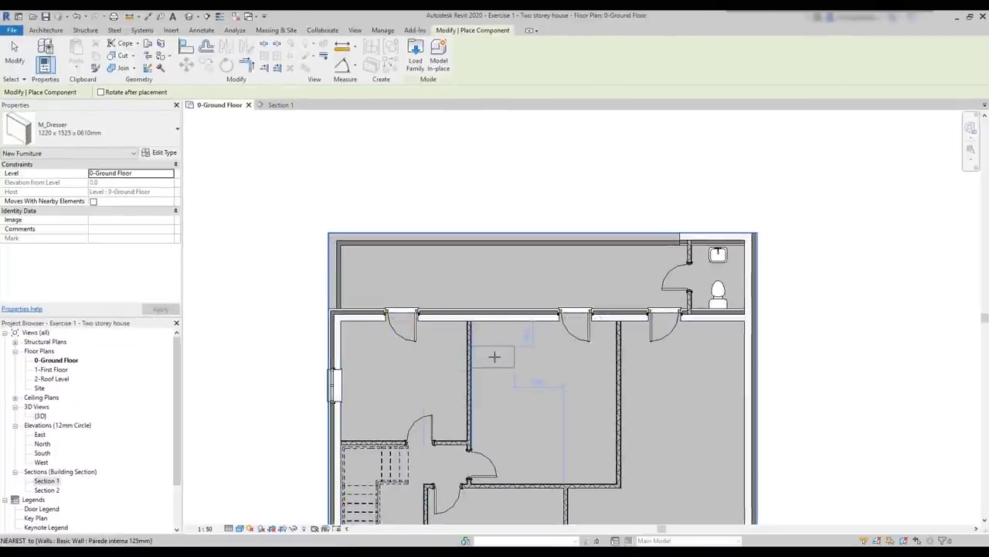
scroll(510, 355, "up", 1)
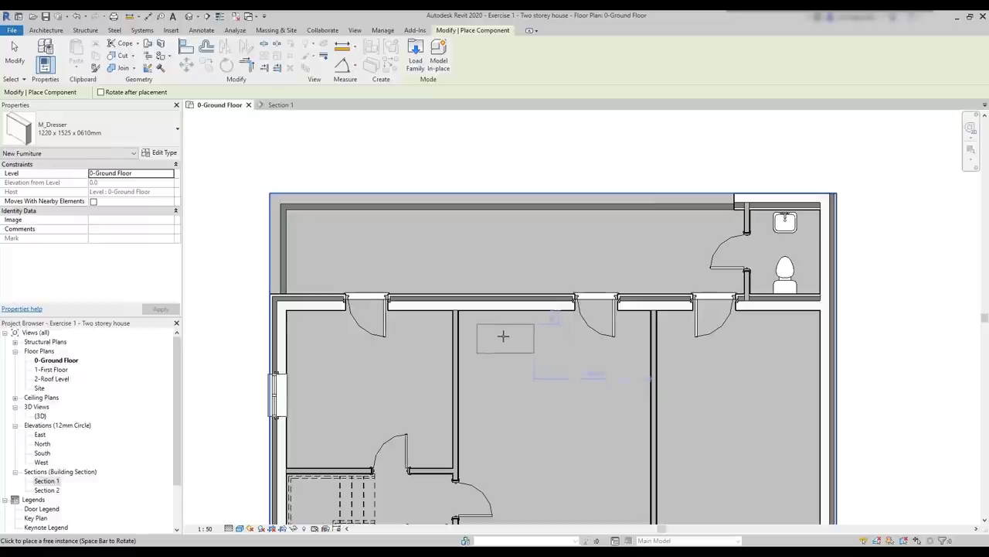
left_click(500, 325)
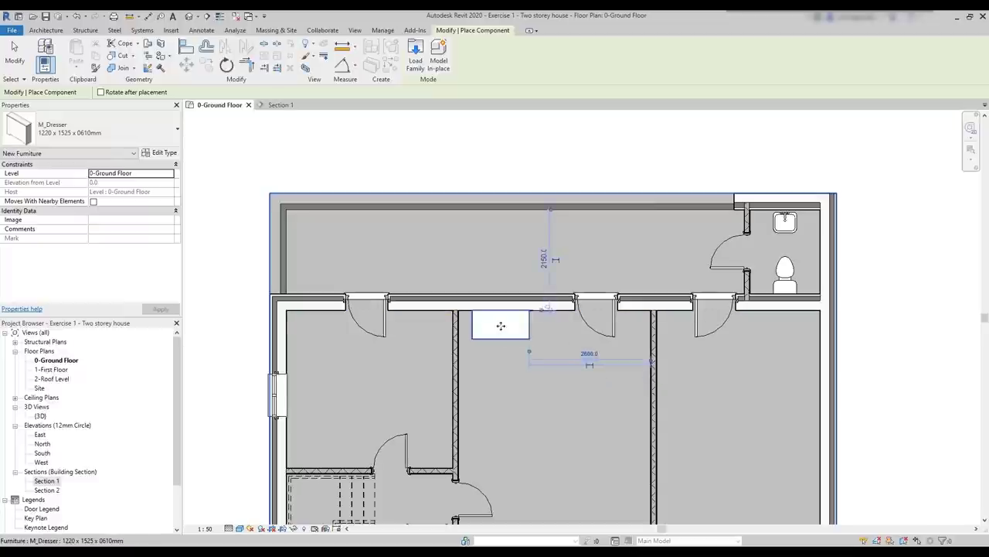
left_click(280, 106)
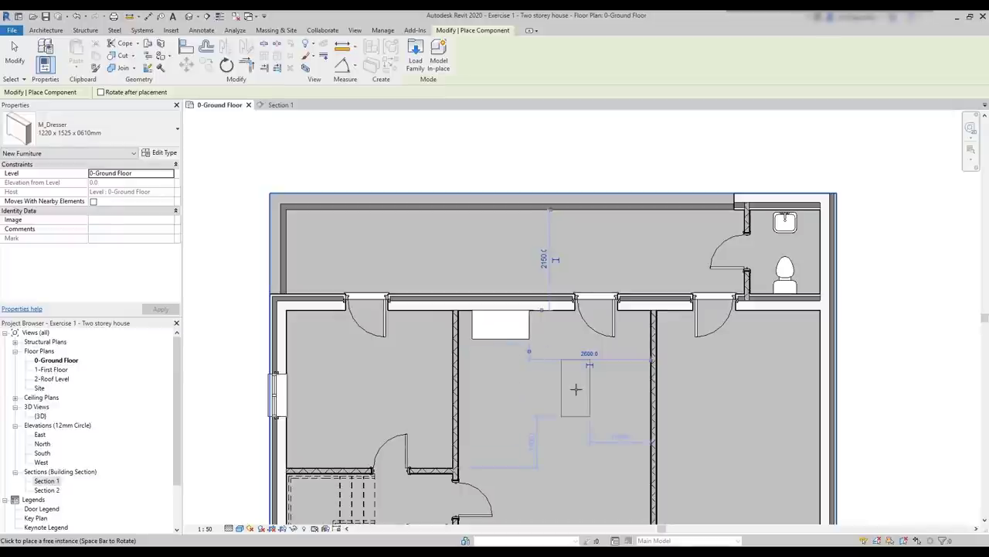
key("Escape")
key("Escape")
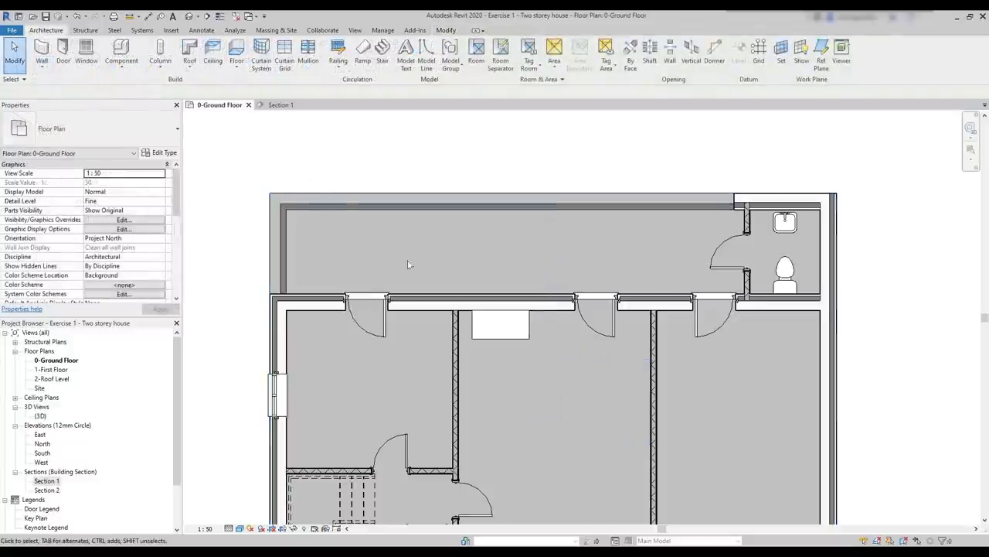
- Rotate the placed dresser by 180° in the ground floor plan and check it in the Section 1 view
left_click(473, 323)
key("space")
key("space")
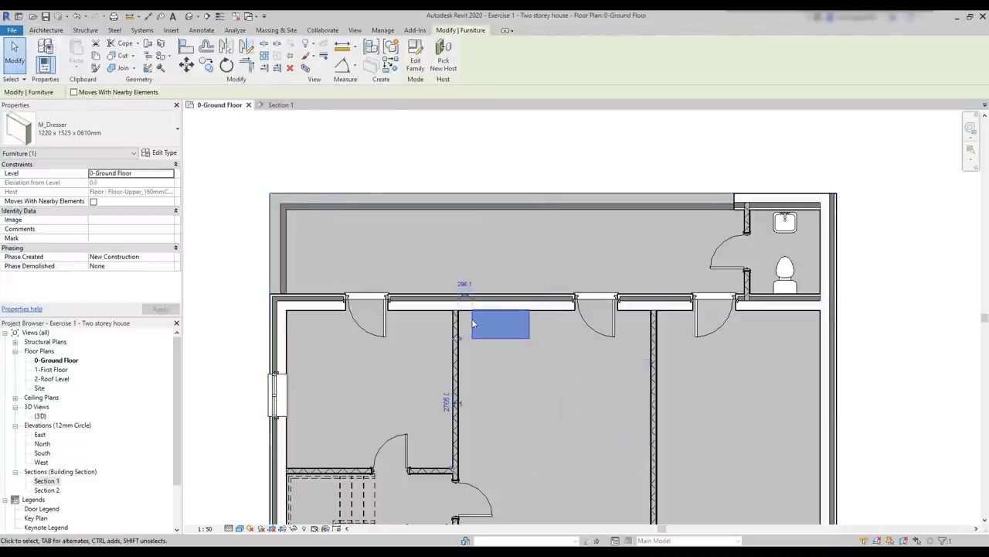
left_click(280, 105)
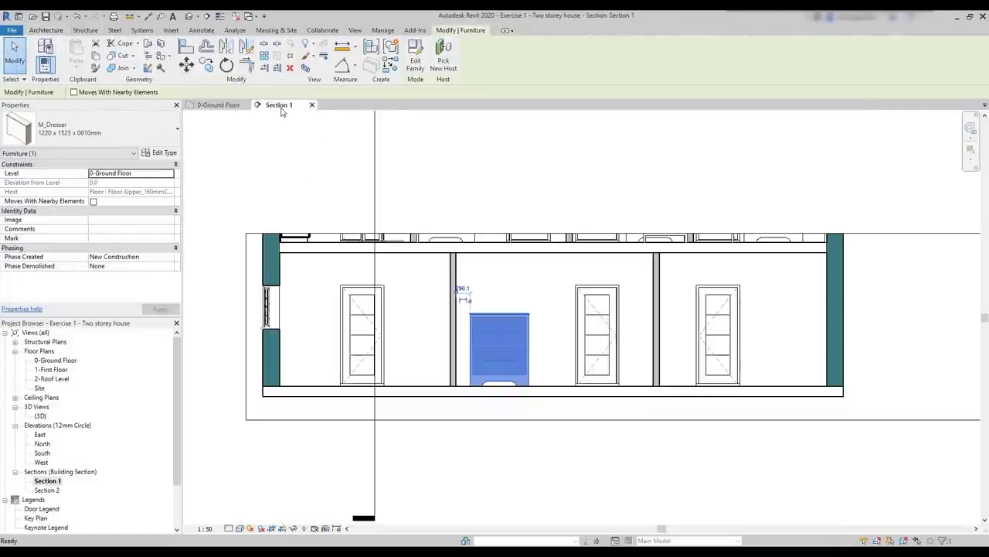
key("Escape")
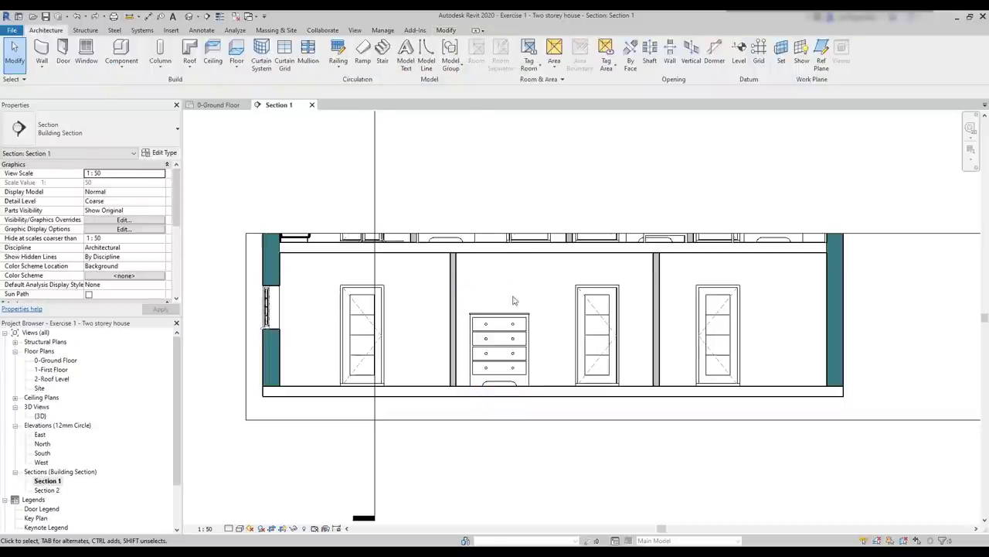
left_click(516, 350)
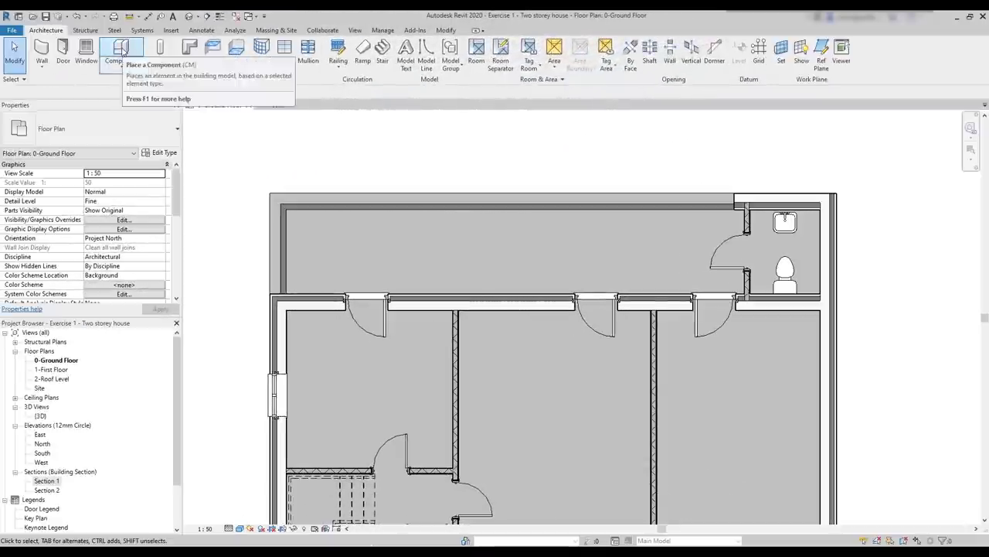
- Place an M_Chair-Breuer component in the upper-left room of the 0-Ground Floor plan
left_click(123, 50)
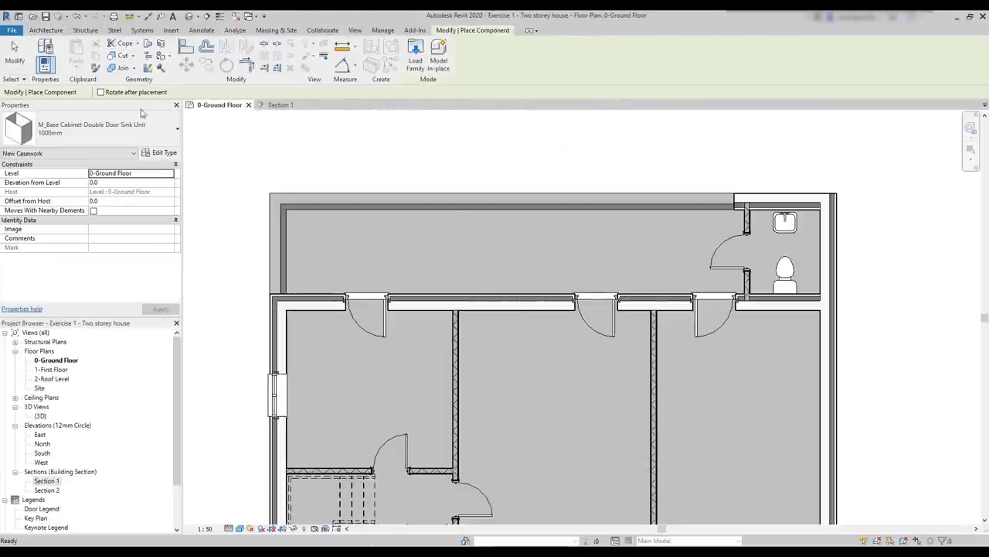
left_click(149, 138)
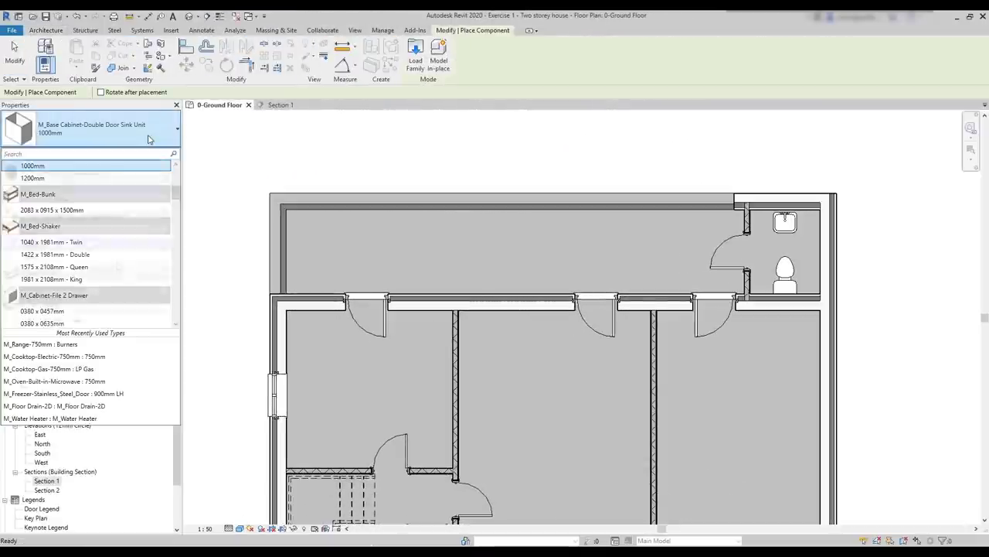
scroll(112, 246, "down", 3)
scroll(112, 245, "down", 5)
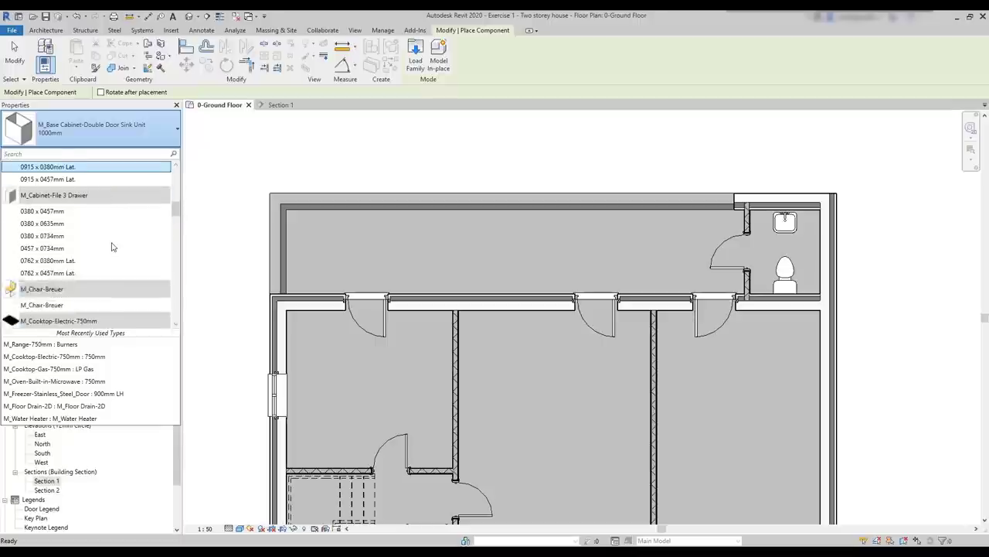
left_click(103, 257)
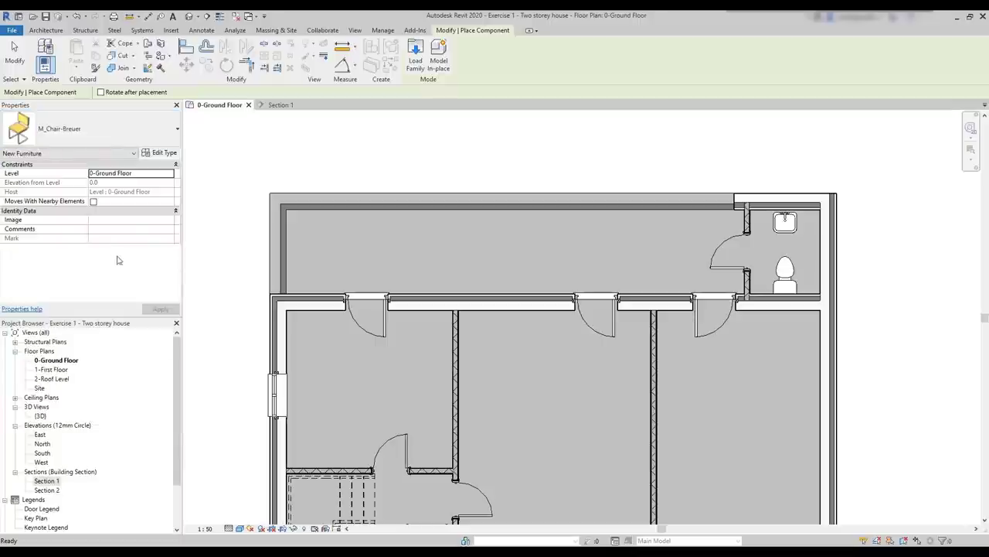
left_click(332, 364)
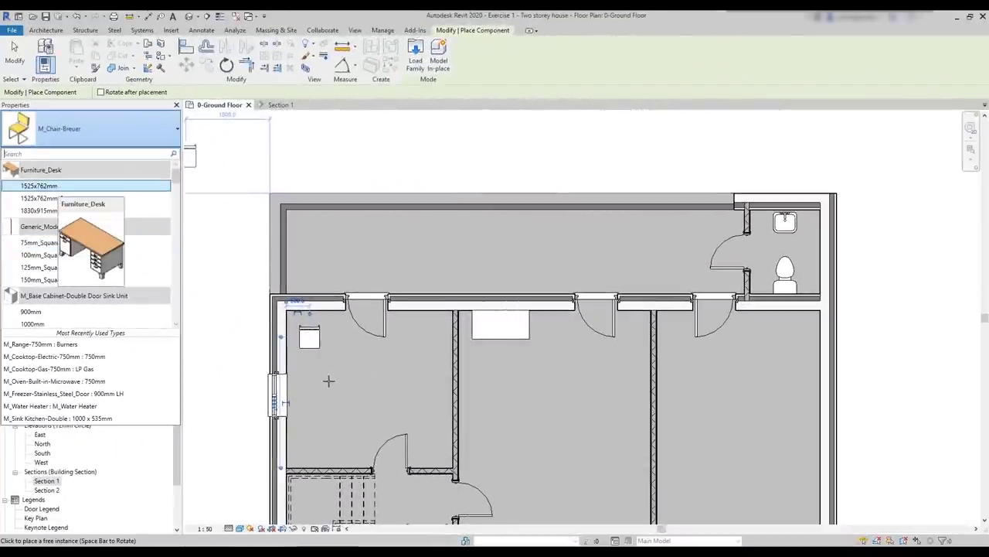
- Place a 1525x762mm Furniture_Desk in the upper corner of the right-hand room and check it in Section 1
key("Return")
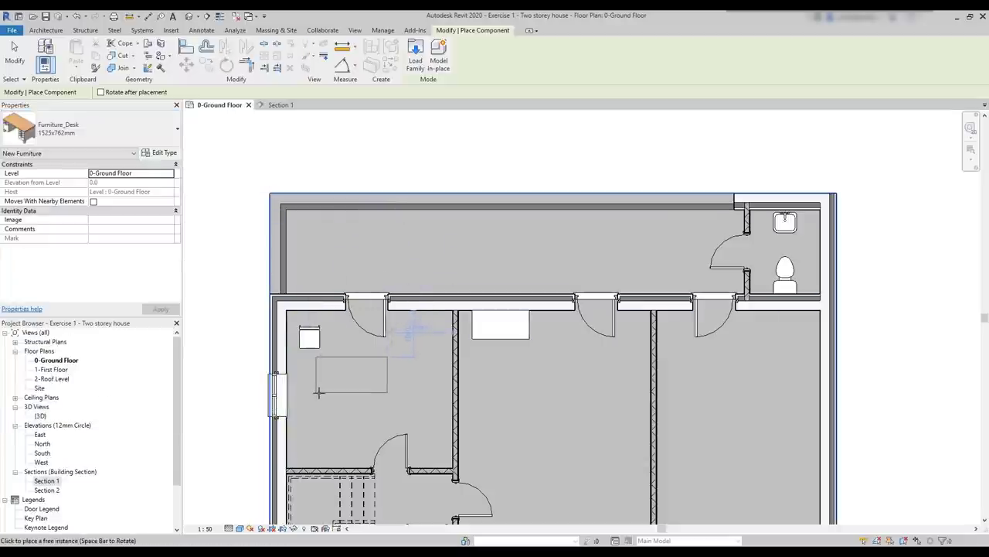
left_click(746, 347)
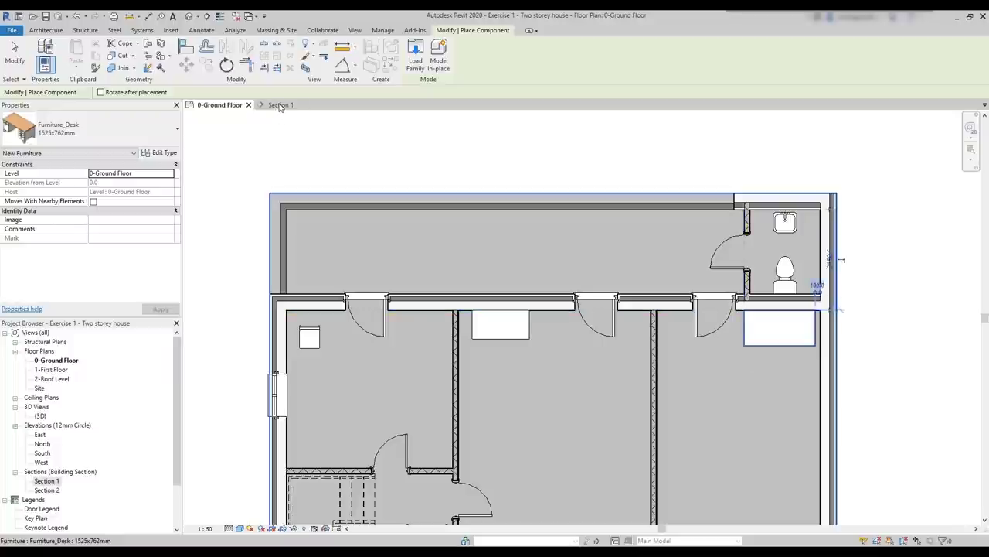
left_click(281, 105)
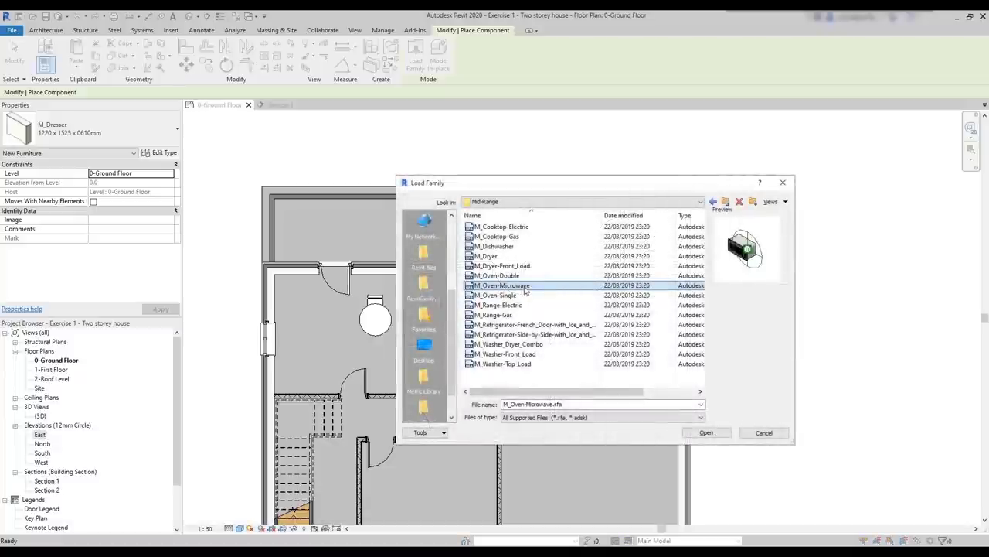
- Load the M_Oven-Microwave family and place its 750mm type beside the round table in the 0-Ground Floor plan
left_click(706, 433)
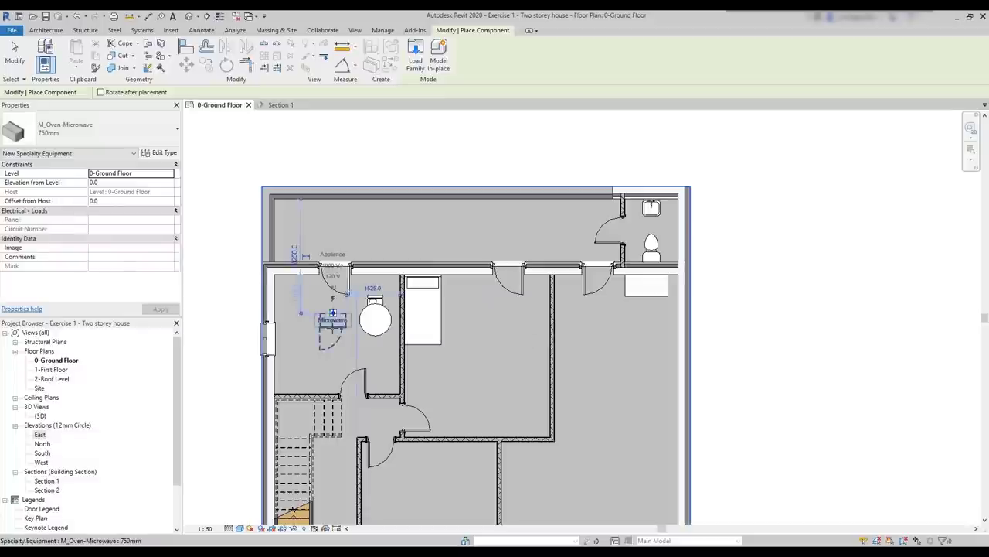
left_click(280, 105)
key("Escape")
- Move the microwave up onto the tabletop in the Section 1 view
scroll(464, 391, "up", 3)
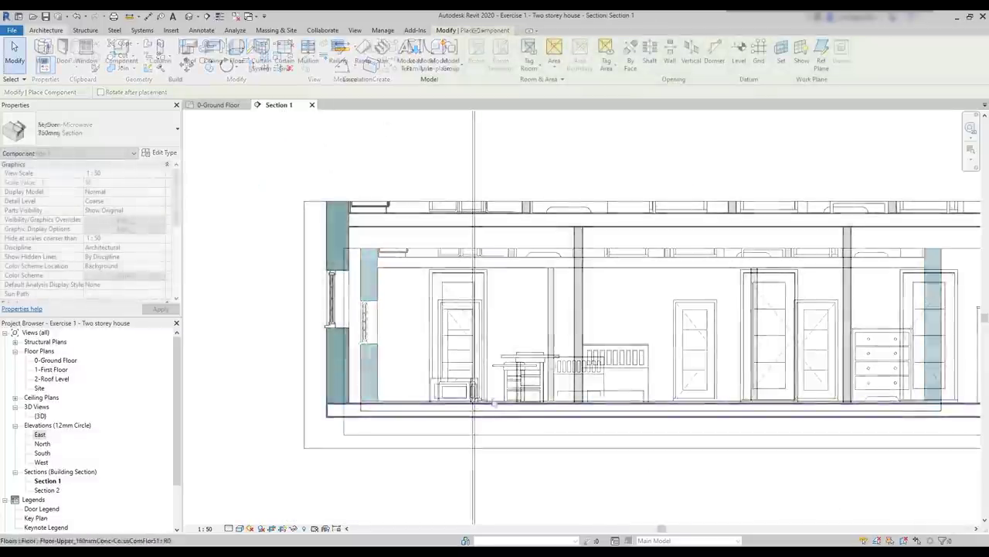
left_click(460, 383)
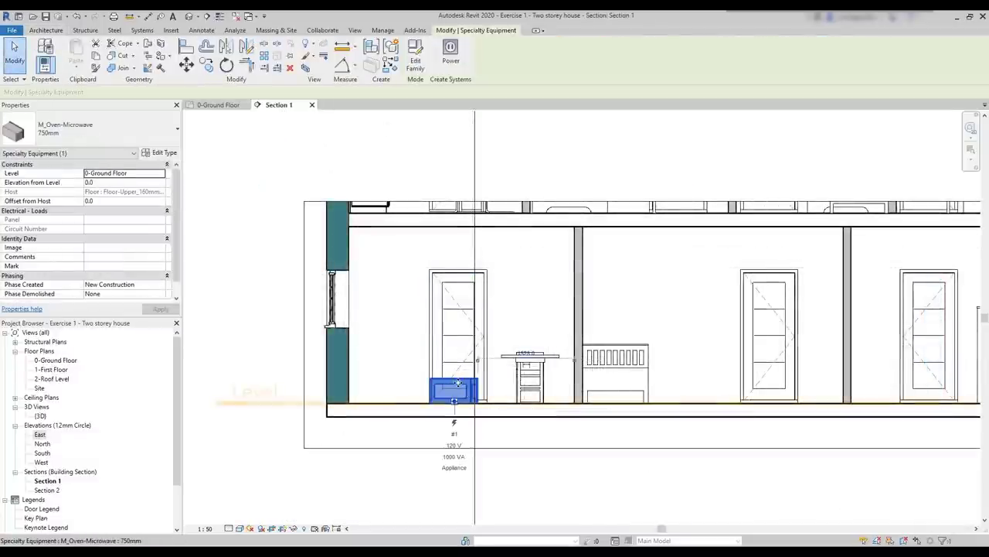
left_click_drag(458, 382, 538, 341)
key("Escape")
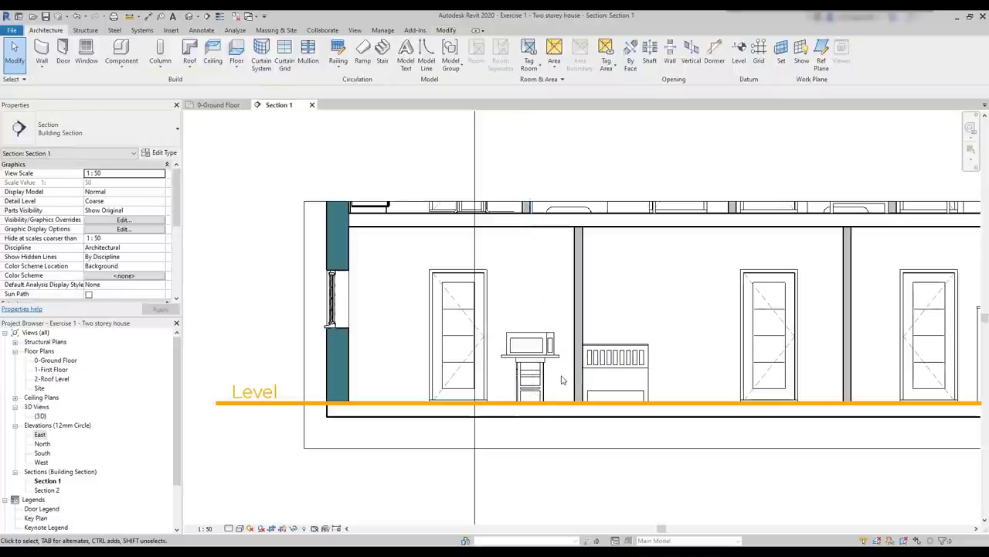
- Move the twin M_Bed-Shaker away from the partition wall in Section 1, trying to lift it off the floor
left_click(615, 373)
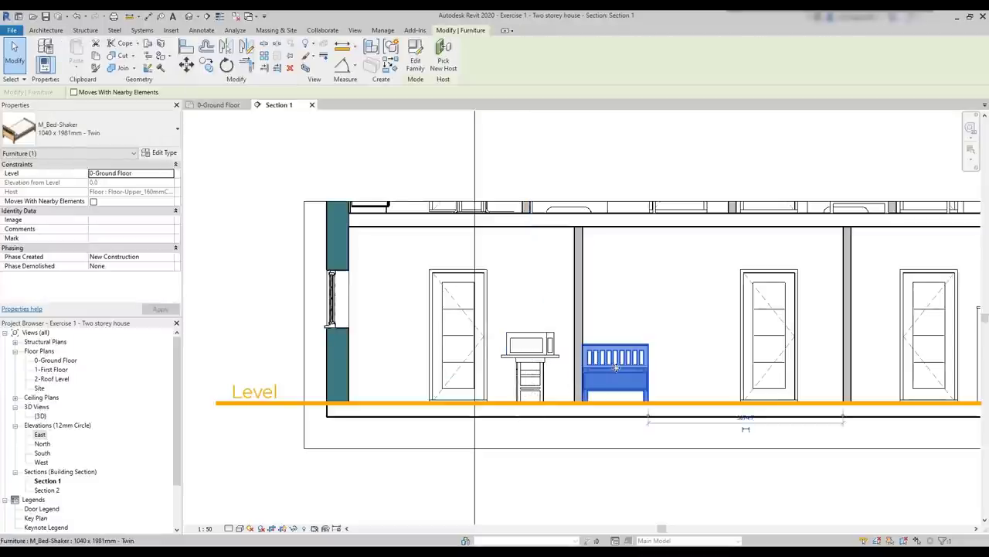
left_click_drag(619, 363, 670, 270)
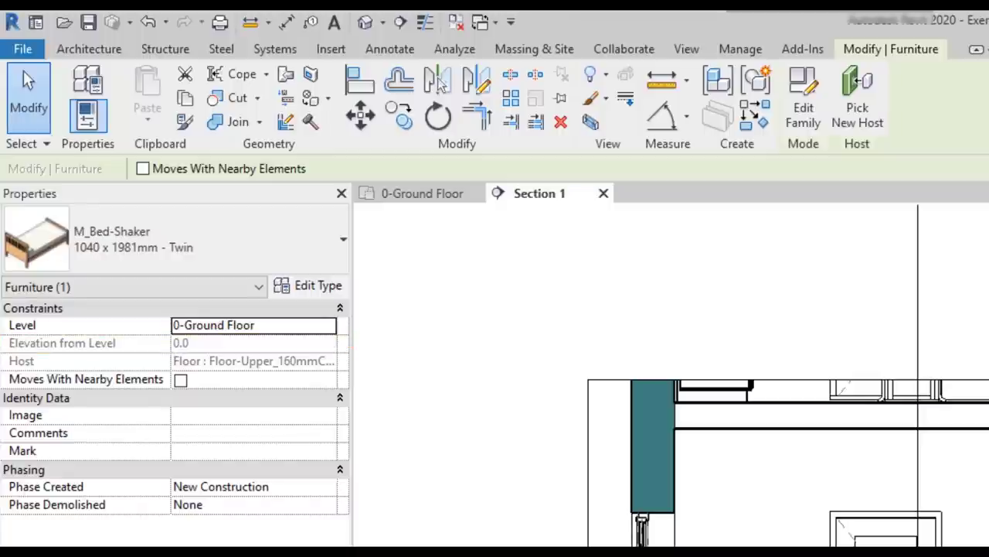
key("Escape")
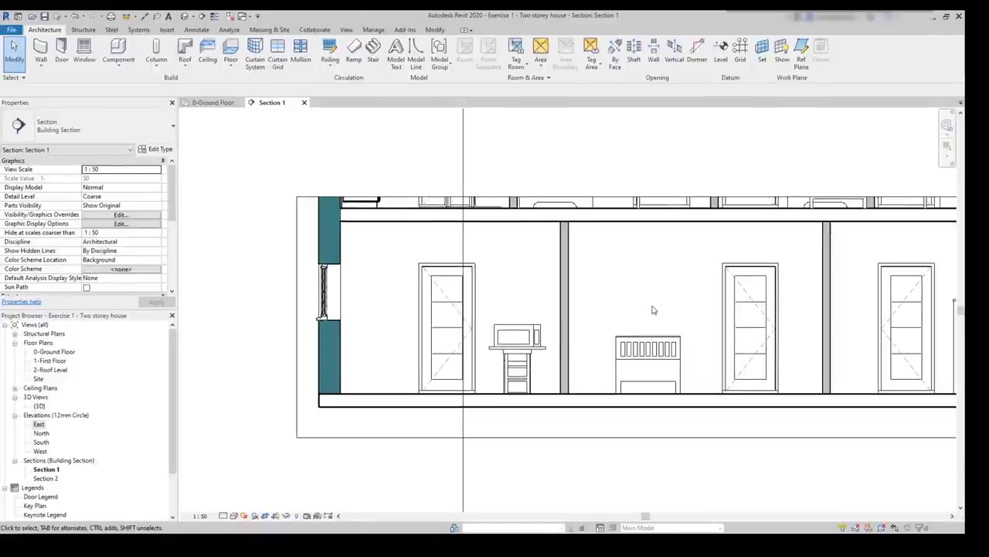
left_click(655, 340)
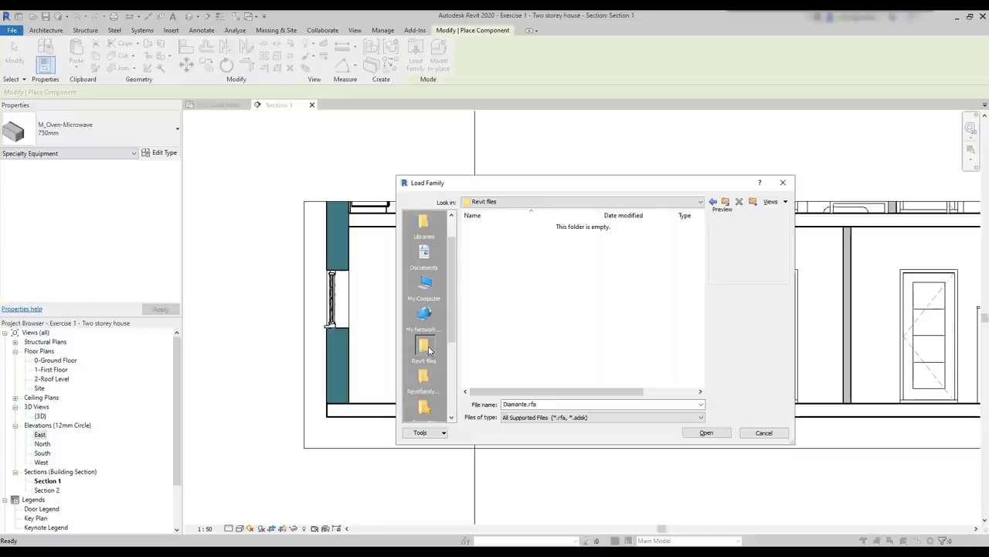
- Browse the US Metric library to its Furniture folder and look at the bed families
left_click(425, 224)
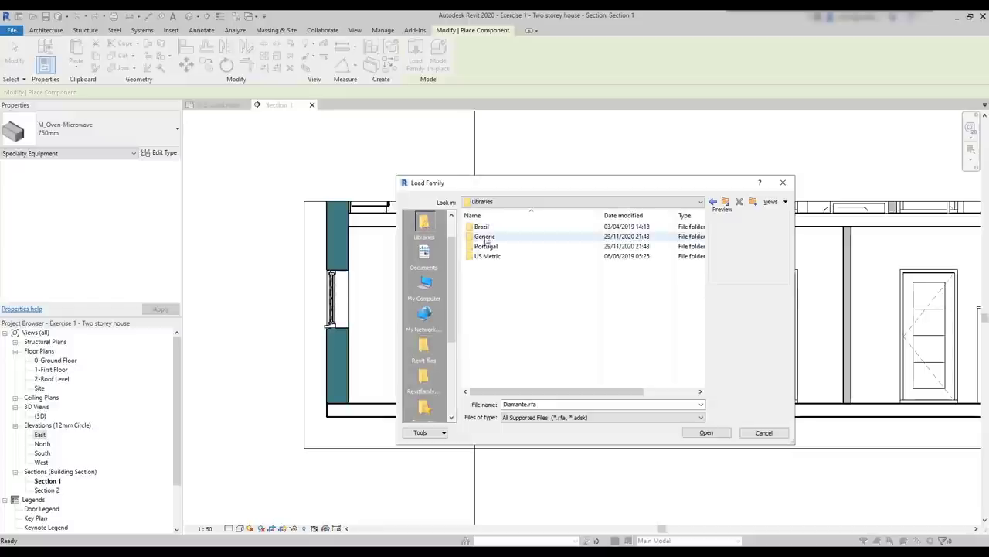
double_click(498, 256)
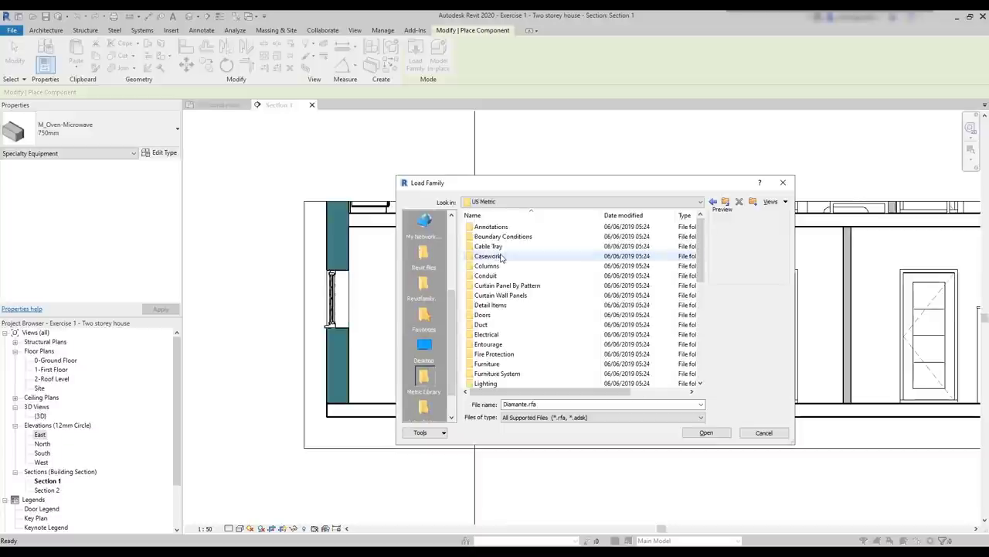
double_click(488, 363)
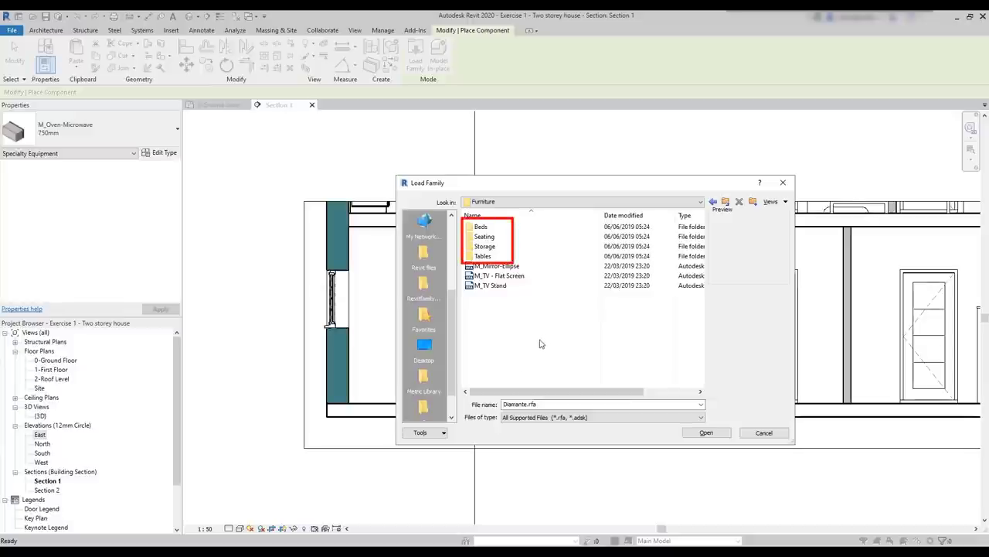
double_click(535, 228)
left_click(537, 228)
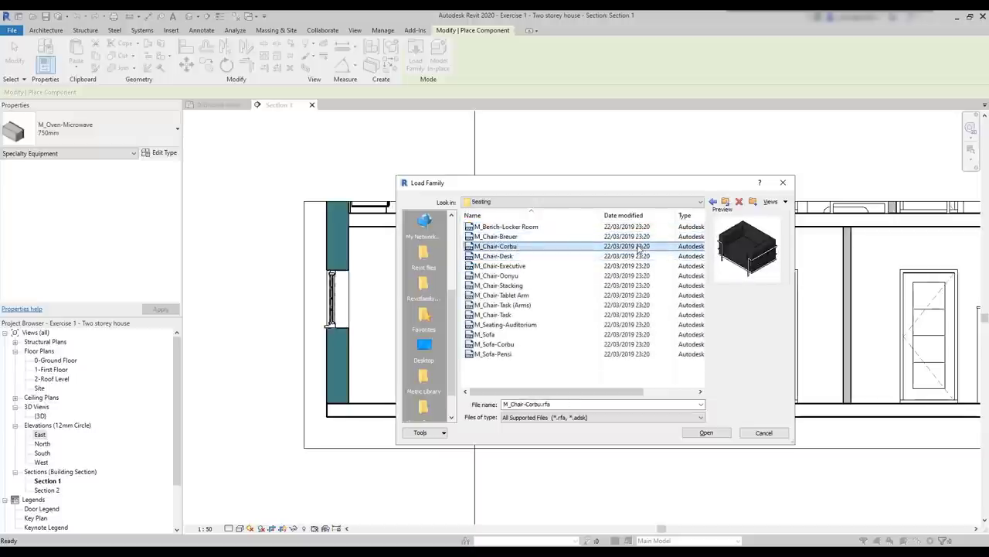
- Preview the chair, auditorium seating and sofa families in the Seating folder
left_click(638, 256)
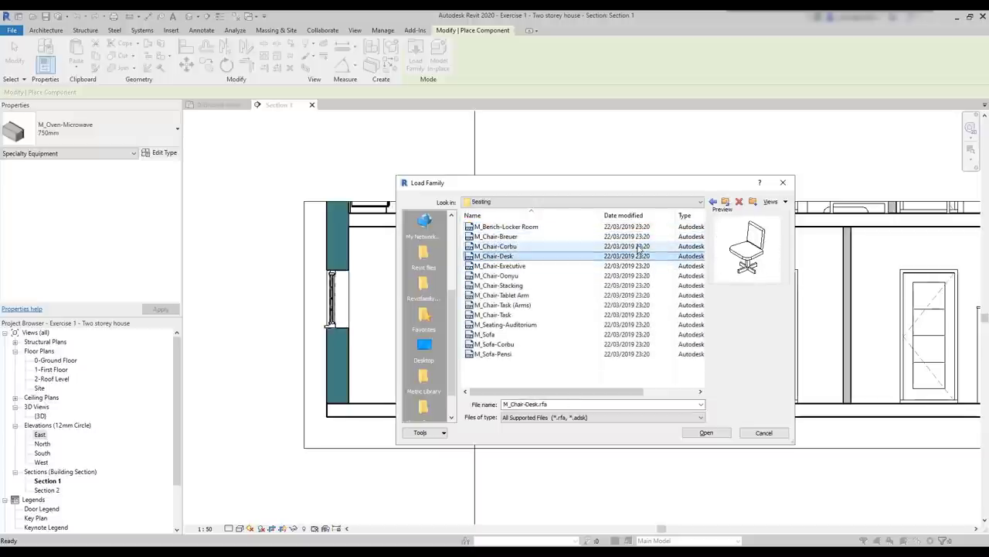
key("Down")
key("Down")
key("Down")
key("Down")
key("Down")
key("Down")
key("Down")
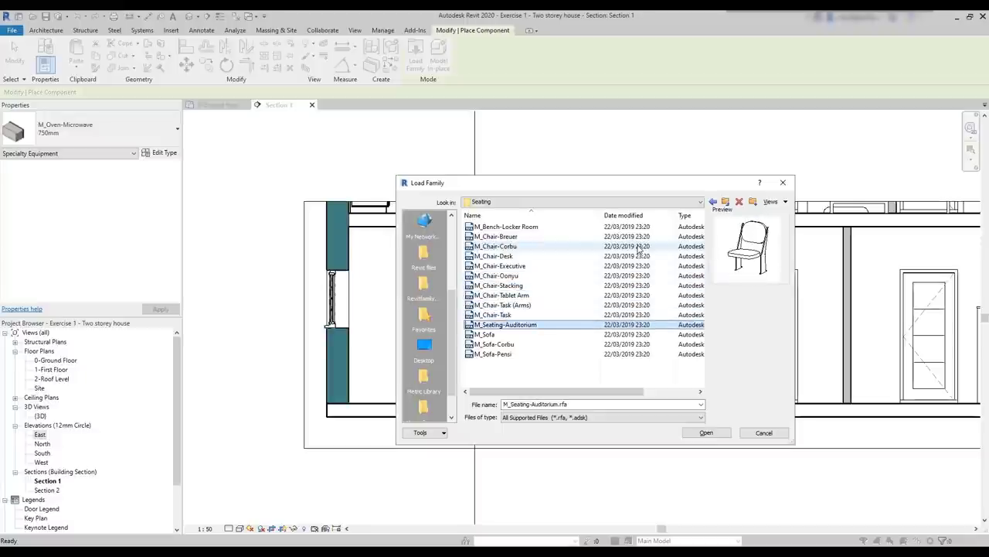
key("Down")
key("Down")
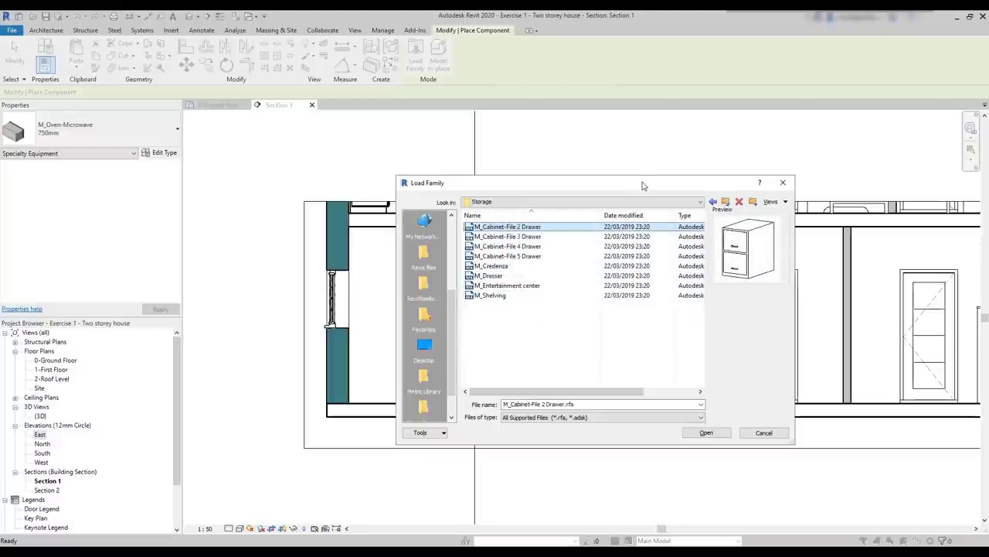
- Preview the cabinet, credenza, dresser, entertainment center and shelving families in the Storage folder
key("Down")
key("Down")
key("Down")
key("Down")
key("Down")
key("Down")
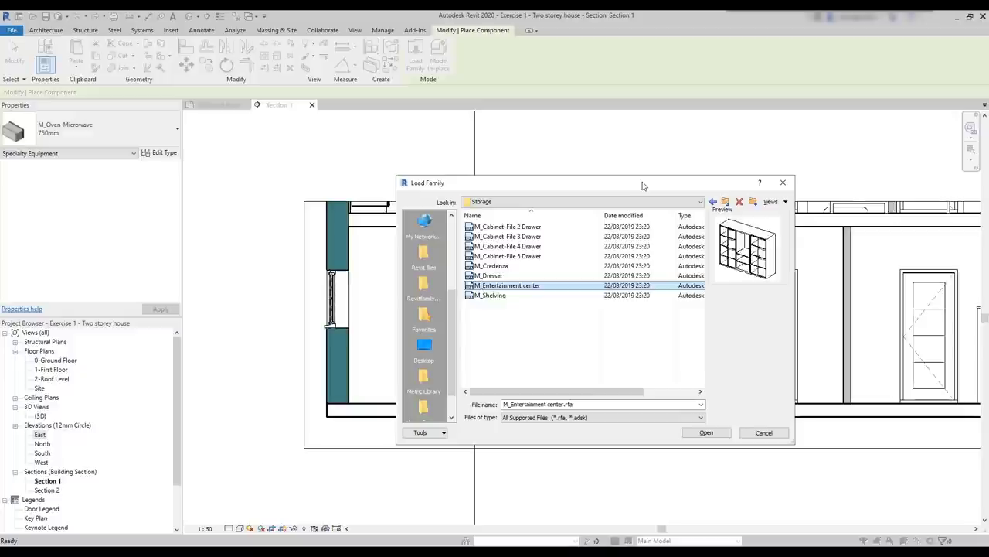
key("Down")
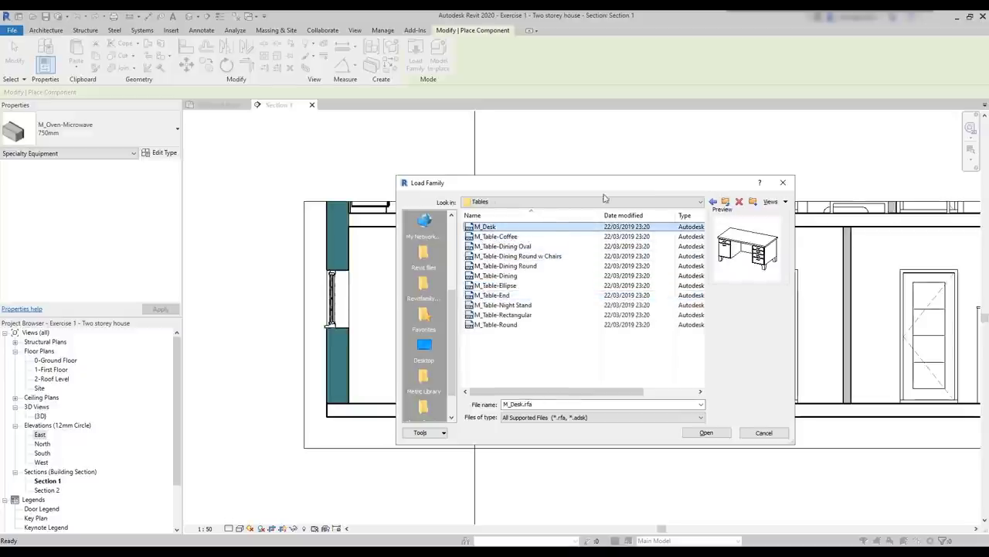
- Preview the desk and table families in the Tables folder, down to M_Table-Round
key("Down")
key("Down")
key("Down")
key("Down")
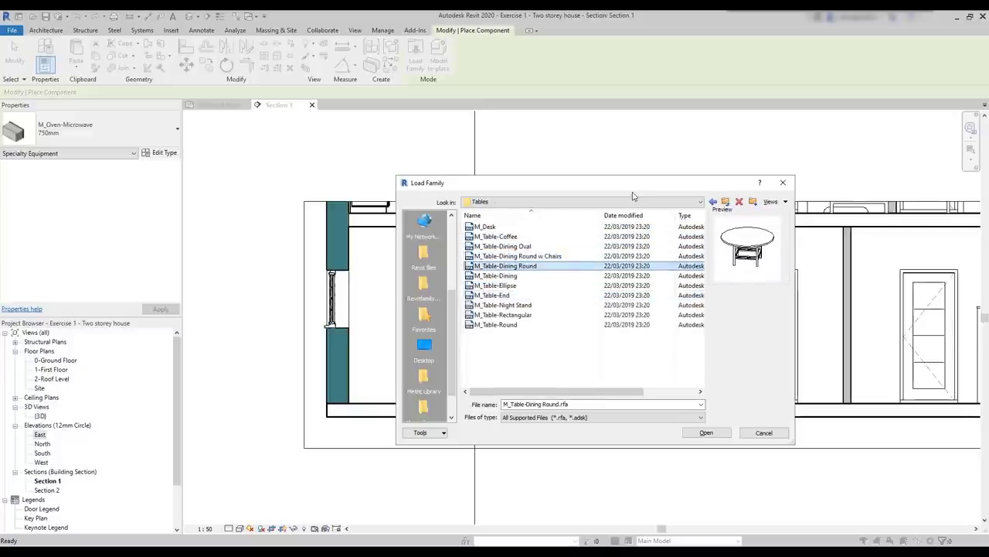
key("Down")
key("Down")
key("Down")
key("Down")
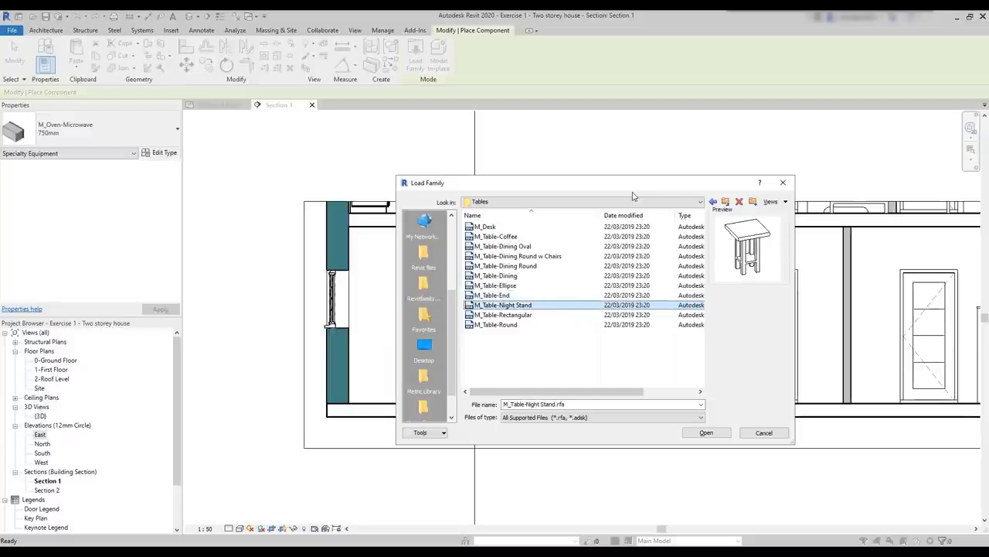
key("Down")
key("Down")
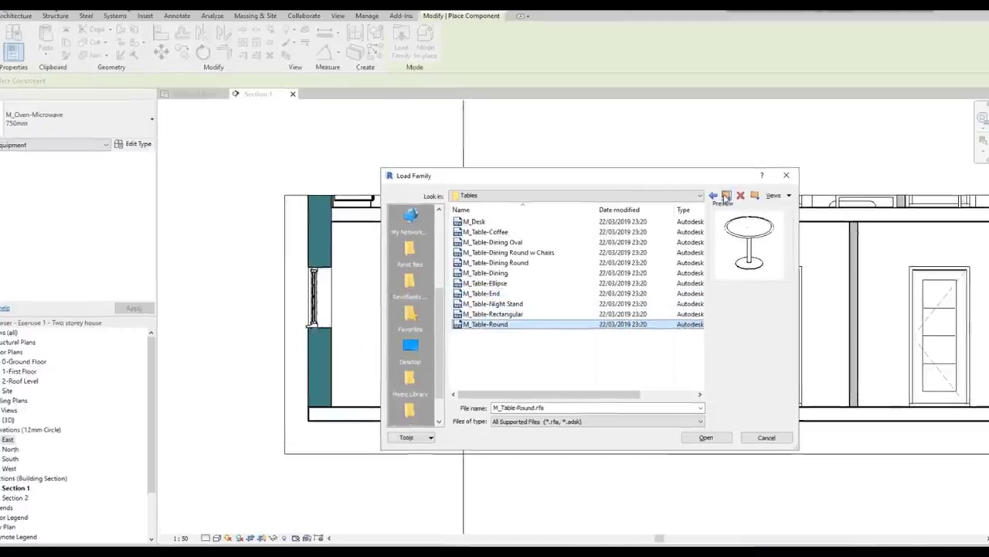
- Return to the Furniture folder and preview its mirror, flat-screen TV and TV stand families
left_click(726, 202)
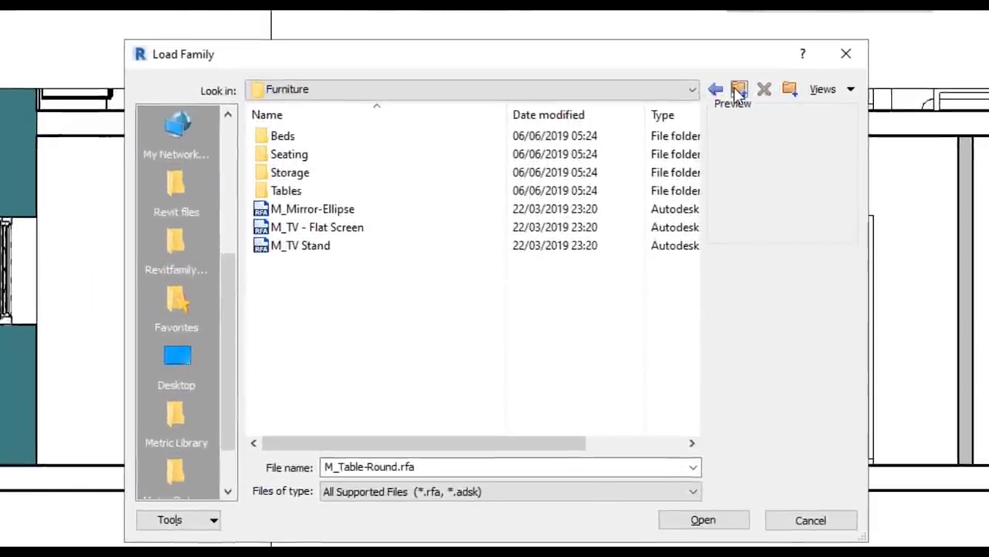
left_click(508, 210)
key("Down")
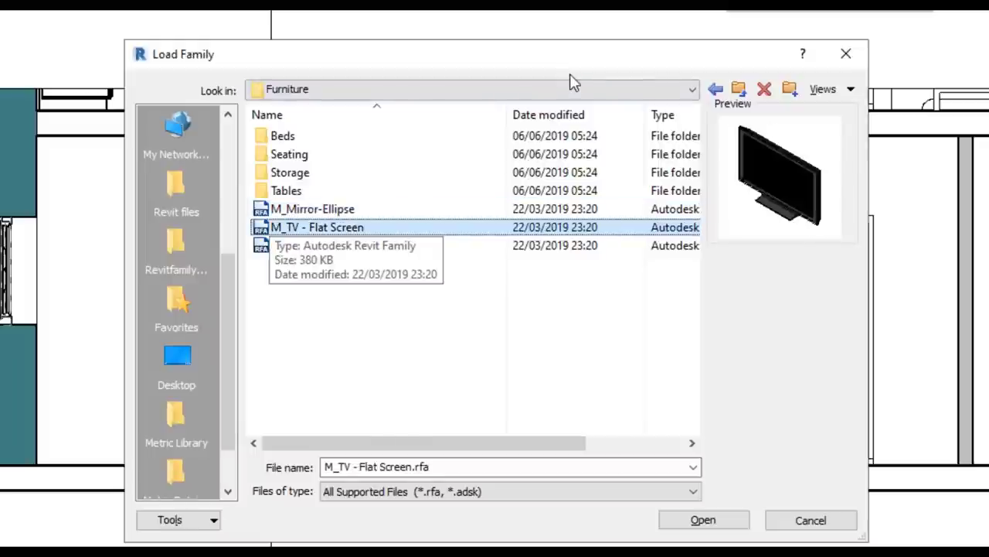
key("Down")
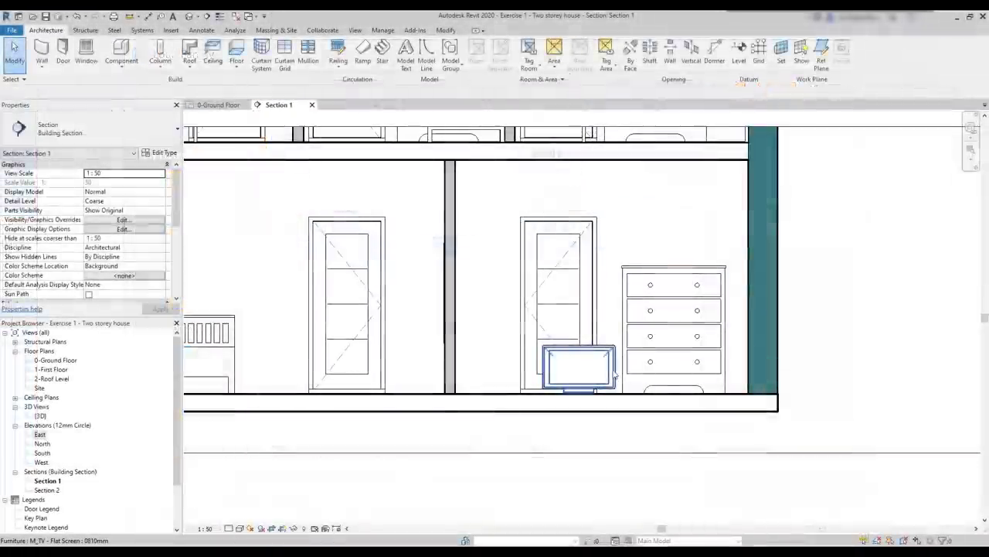
- Move the M_TV - Flat Screen from the floor up onto the chest of drawers in Section 1
left_click(606, 369)
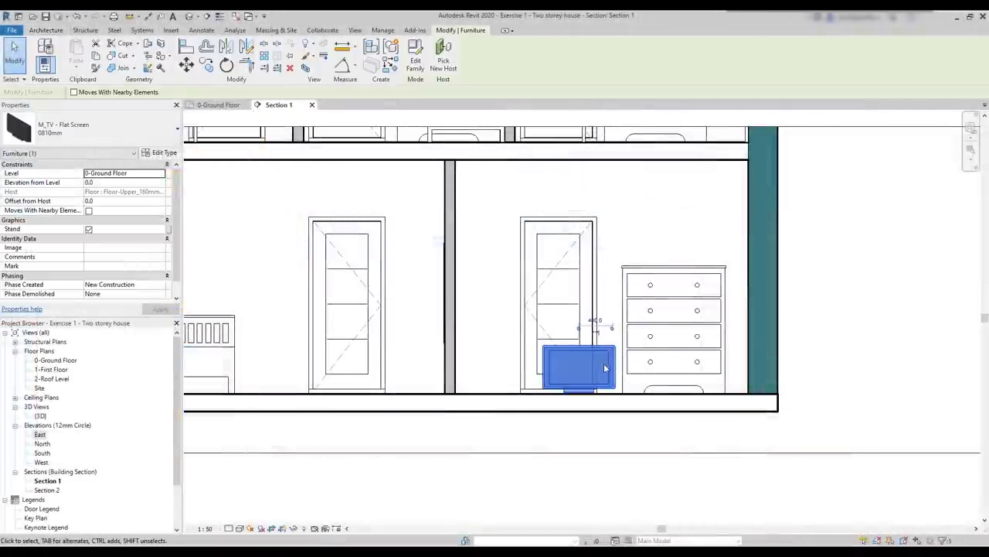
left_click_drag(606, 378, 701, 246)
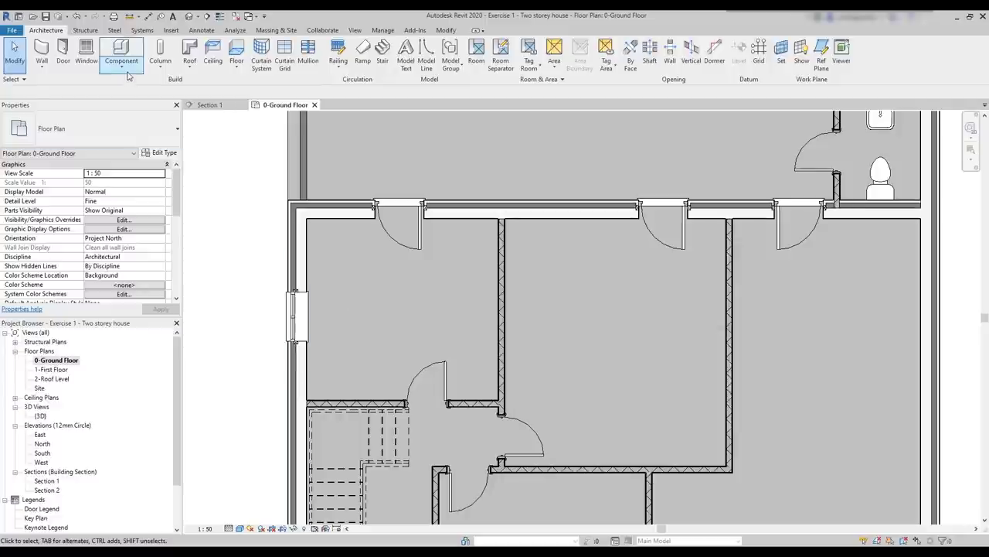
- Load the M_Base Cabinet-Double Door Sink Unit family from the Base Cabinets folder of the Casework library
left_click(120, 49)
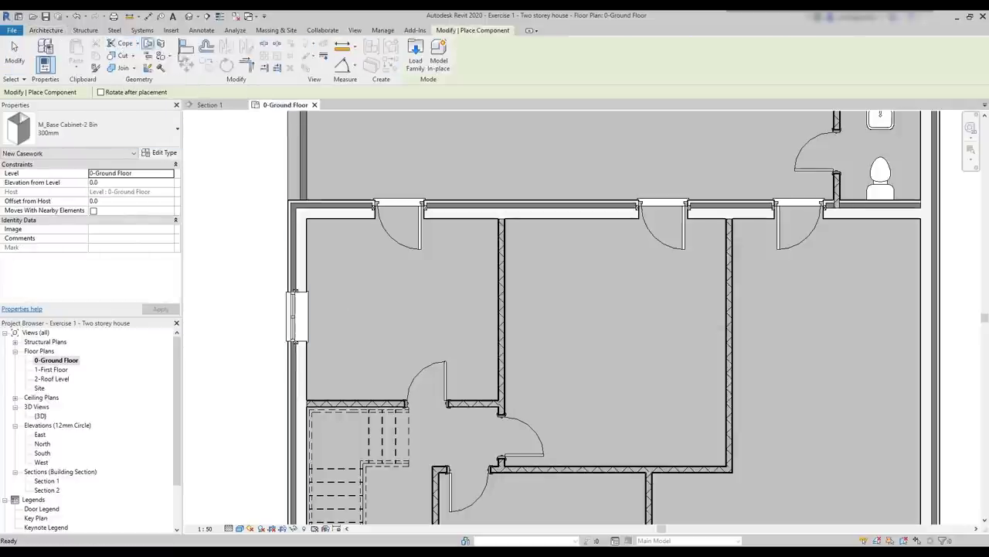
left_click(416, 50)
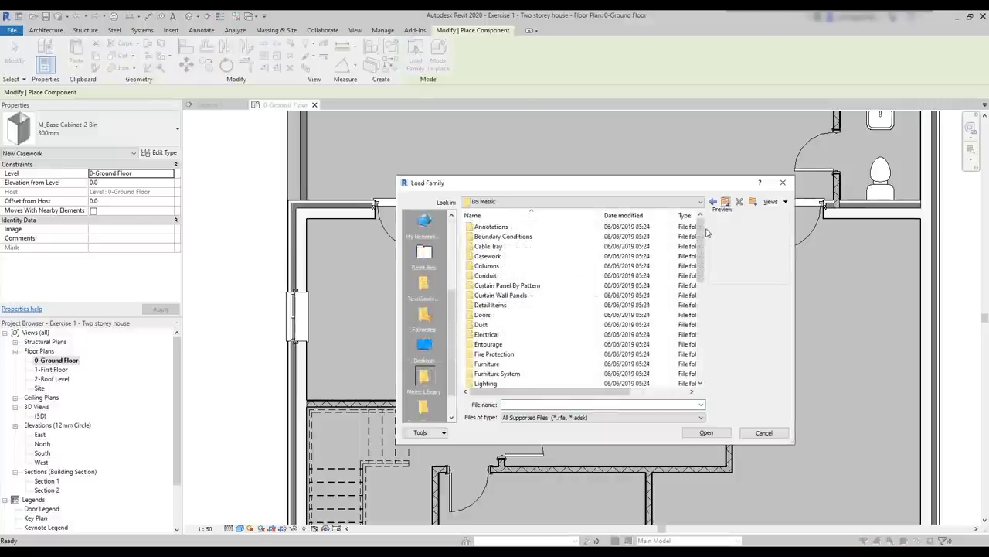
double_click(488, 256)
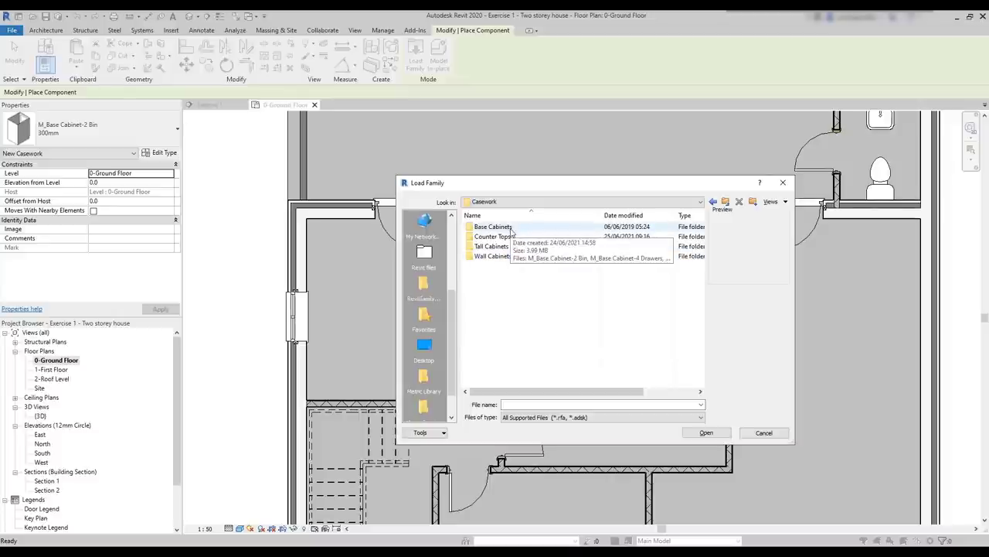
double_click(506, 226)
left_click(510, 228)
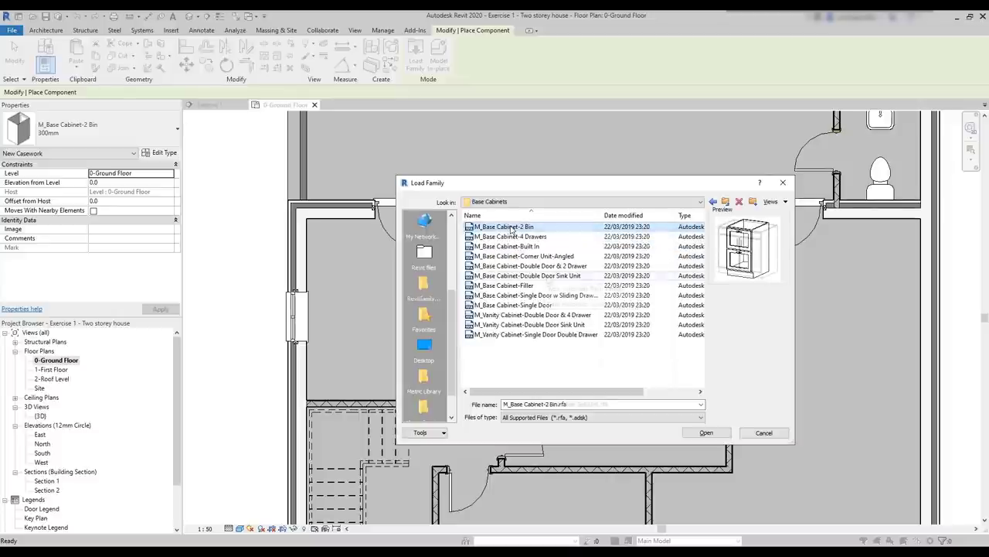
left_click(548, 276)
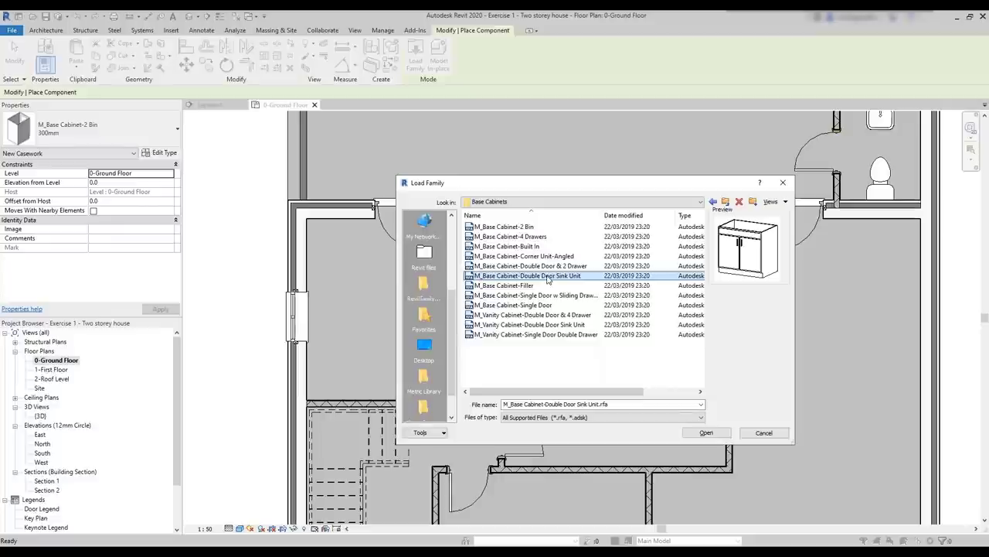
double_click(547, 276)
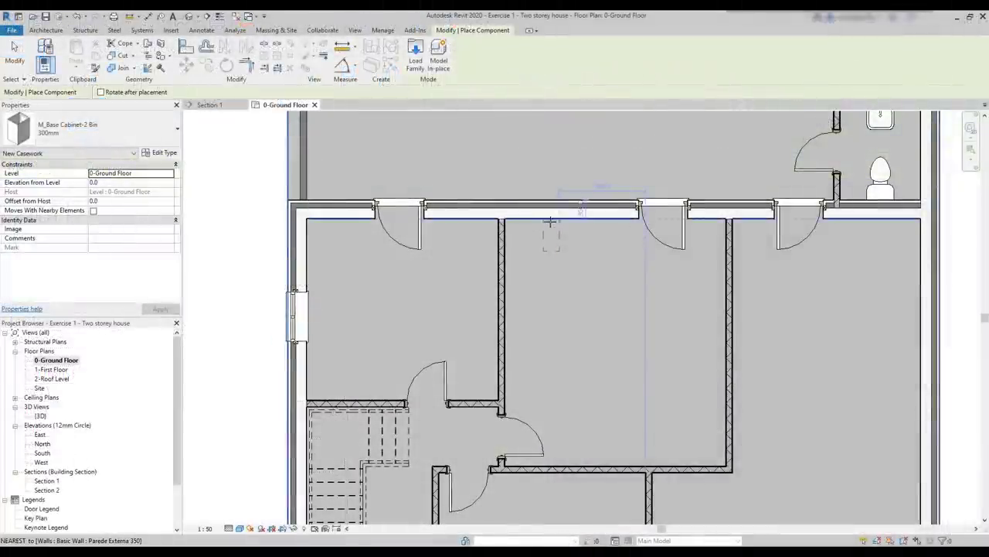
- Place a 300mm M_Base Cabinet-2 Bin and a 900mm M_Base Cabinet-Double Door Sink Unit against the middle room's upper wall in the 0-Ground Floor plan
left_click(550, 232)
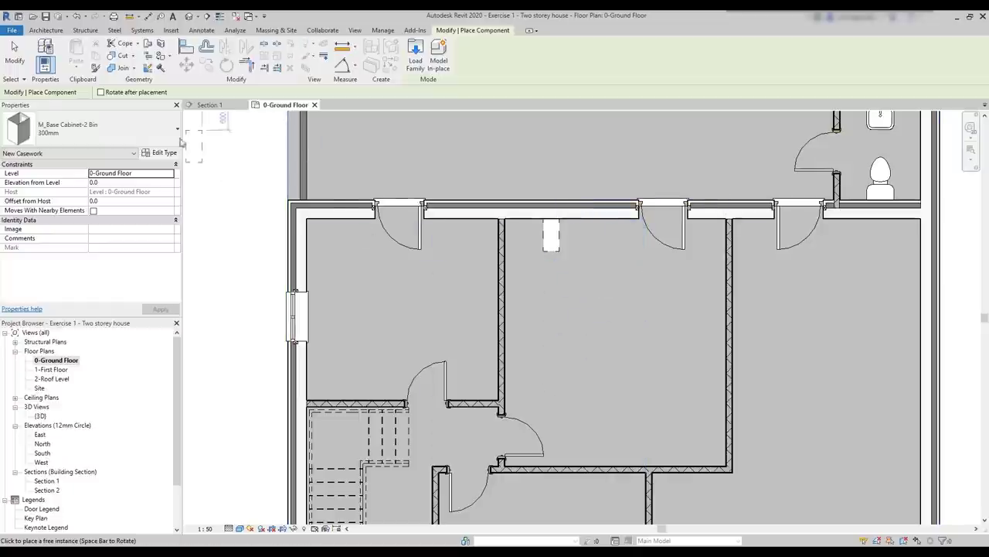
left_click(154, 130)
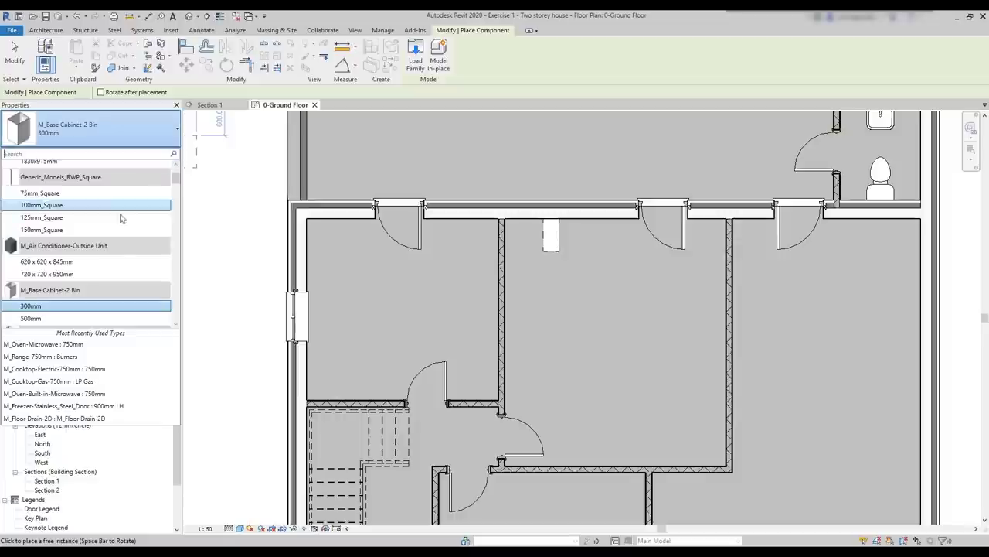
scroll(142, 212, "down", 3)
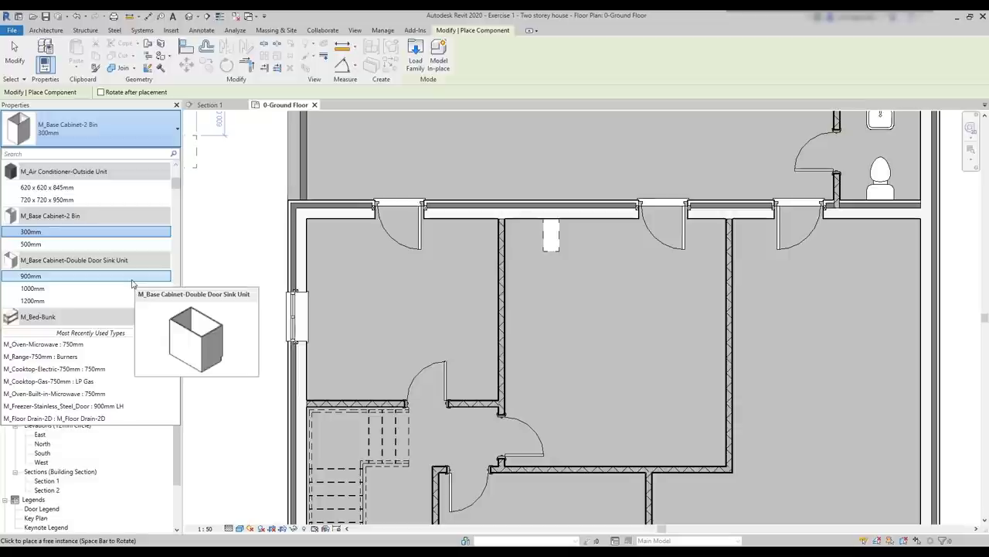
left_click(133, 276)
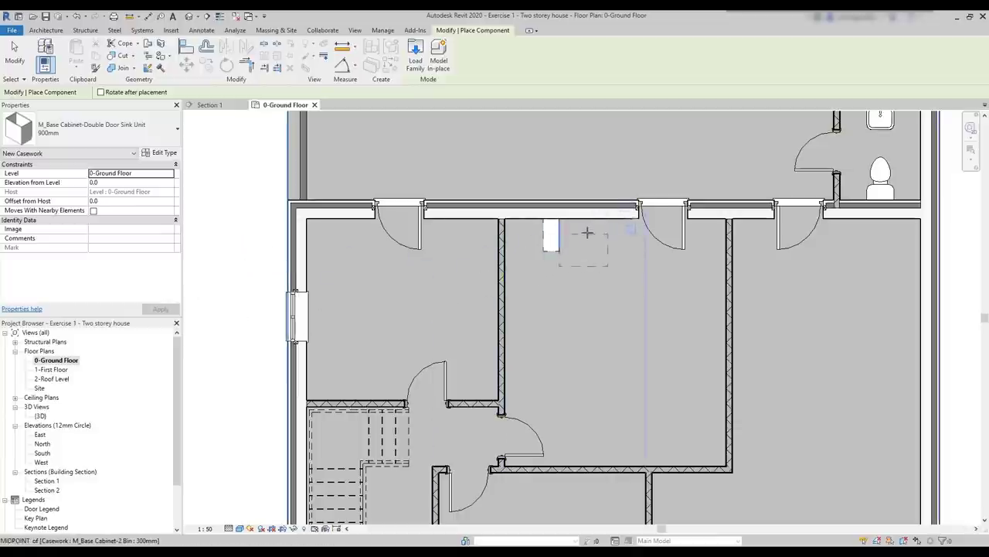
left_click(597, 221)
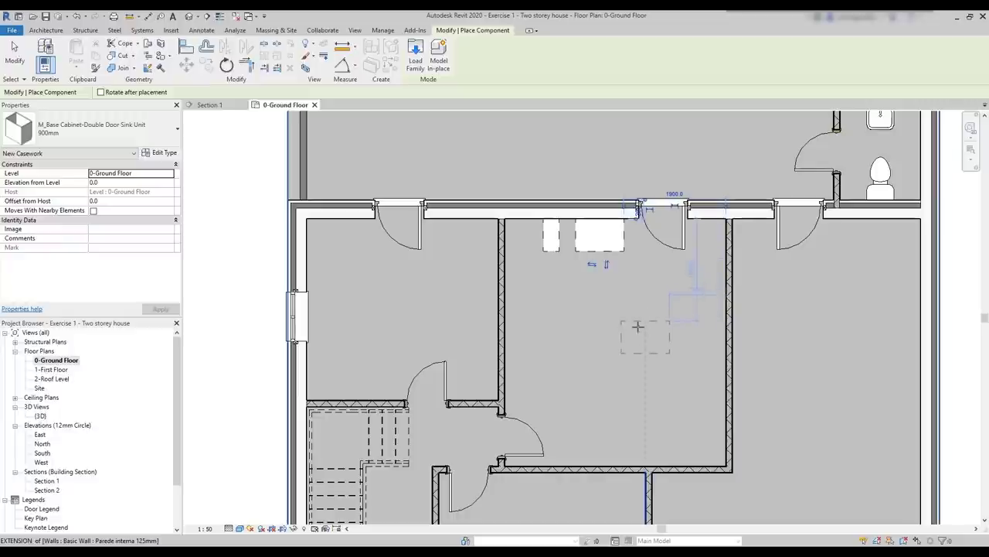
key("Escape")
key("Escape")
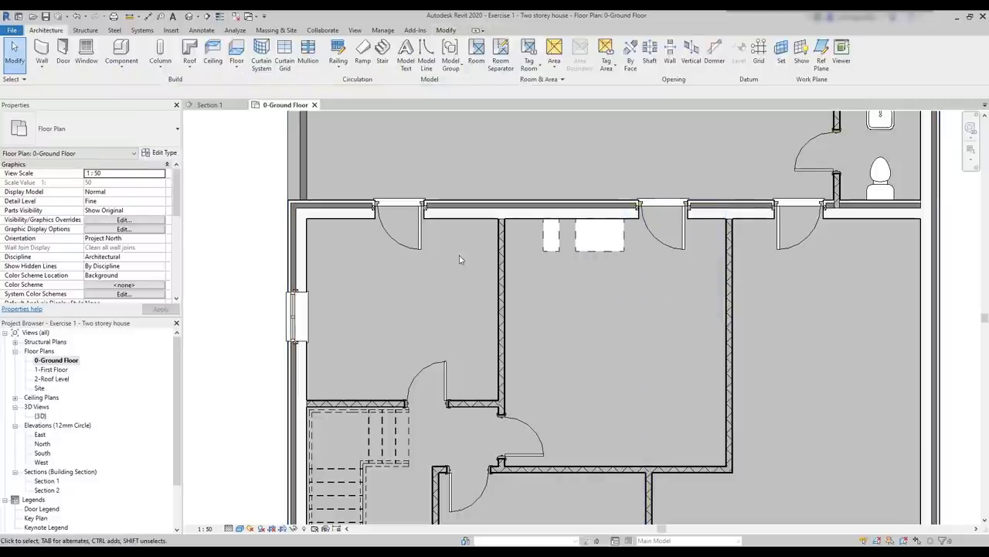
- In Section 1, set the 2 Bin base cabinet's Elevation from Level to 300
left_click(208, 108)
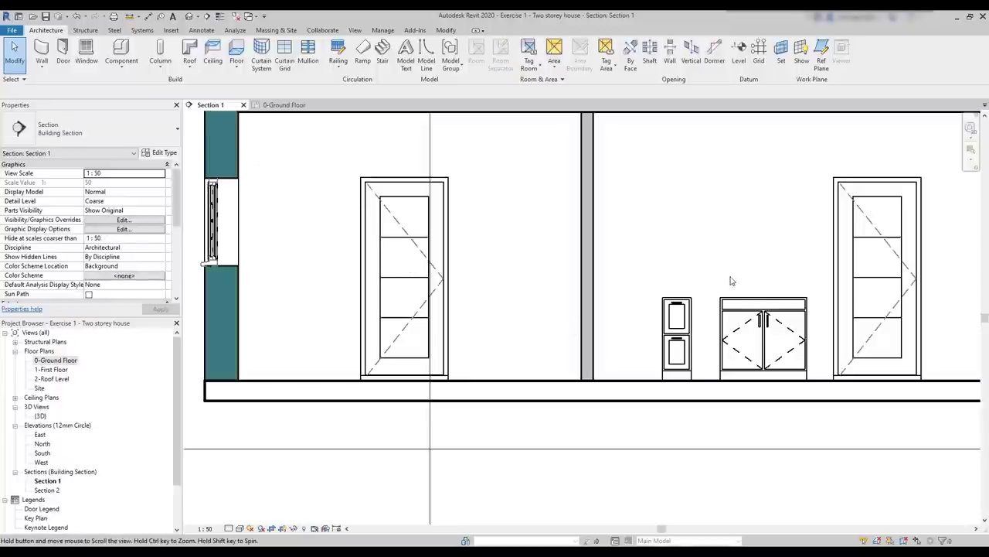
middle_click_drag(732, 281, 509, 295)
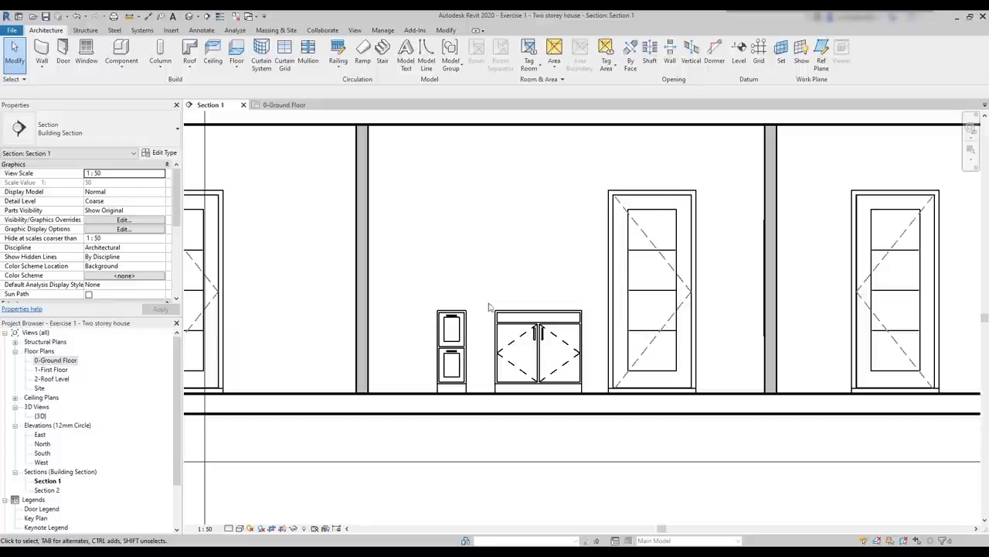
left_click(467, 323)
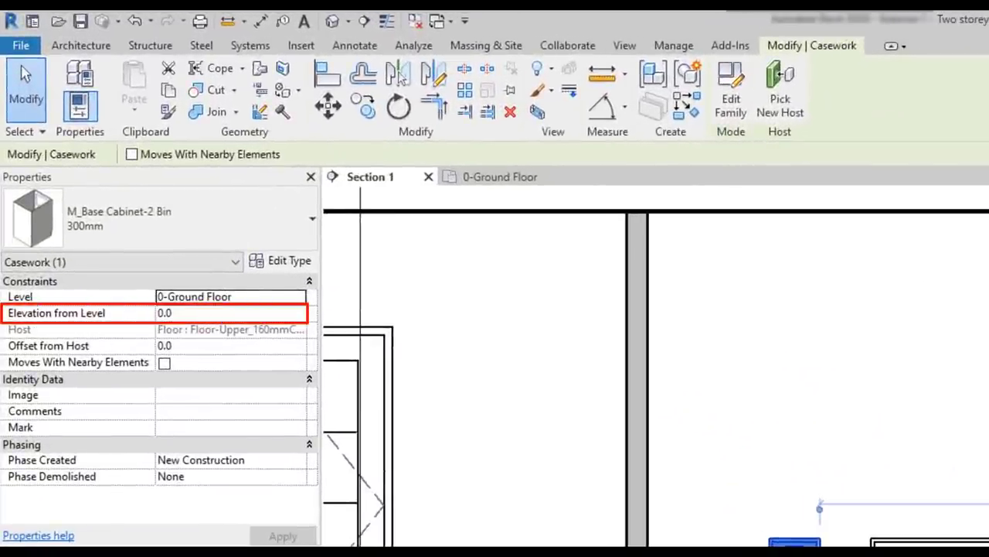
left_click(187, 313)
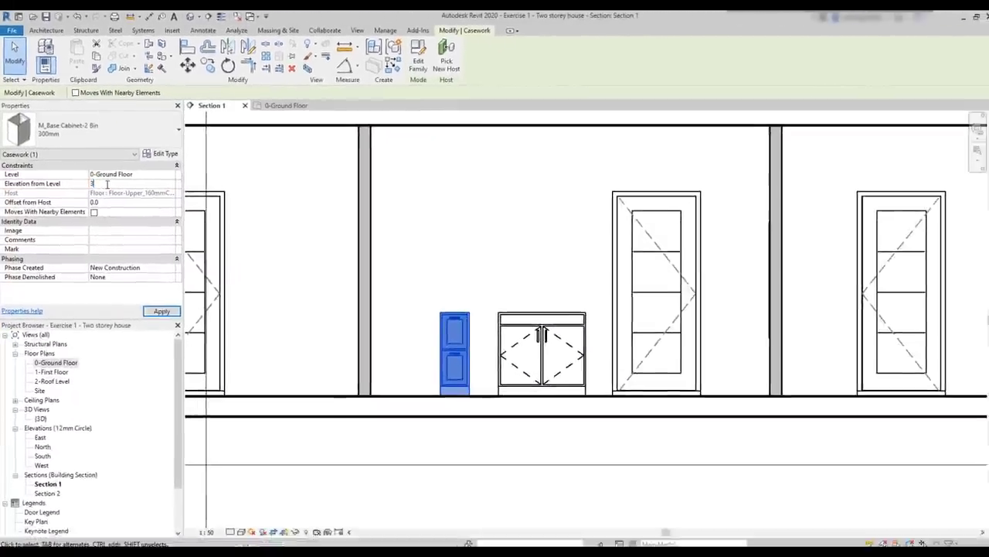
type("300")
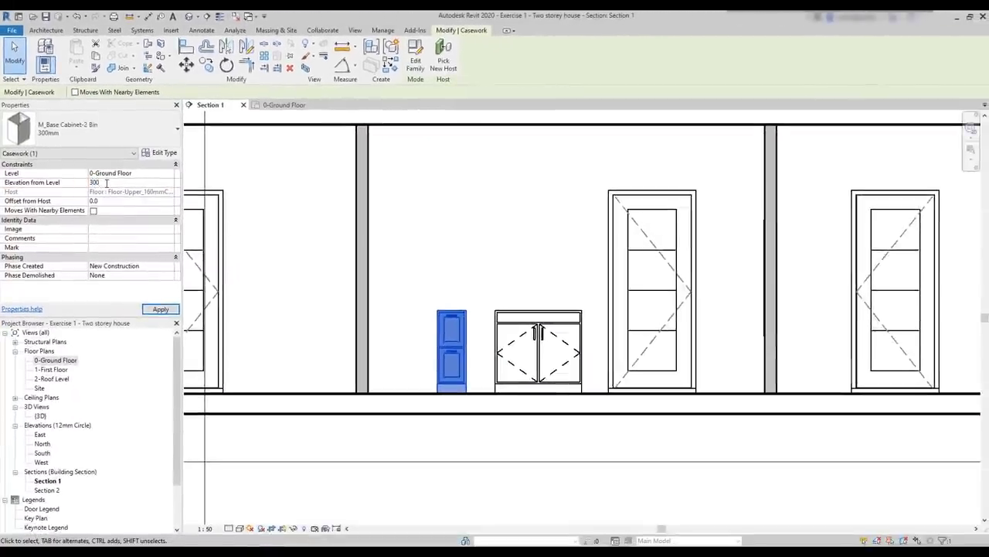
key("Return")
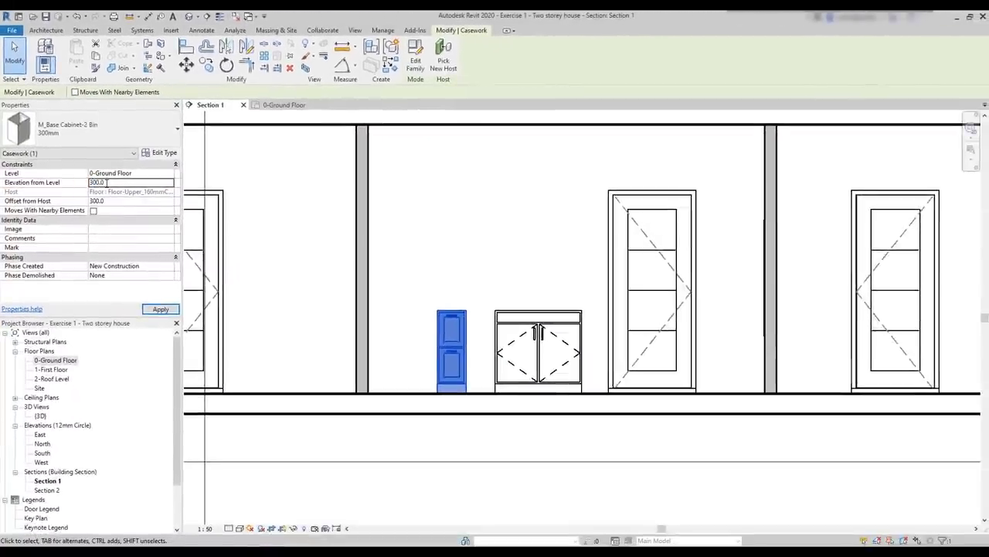
- Apply the 2 Bin base cabinet's 300 elevation, and move the cabinet up and sideways to about 1819 mm above the ground floor
left_click(162, 309)
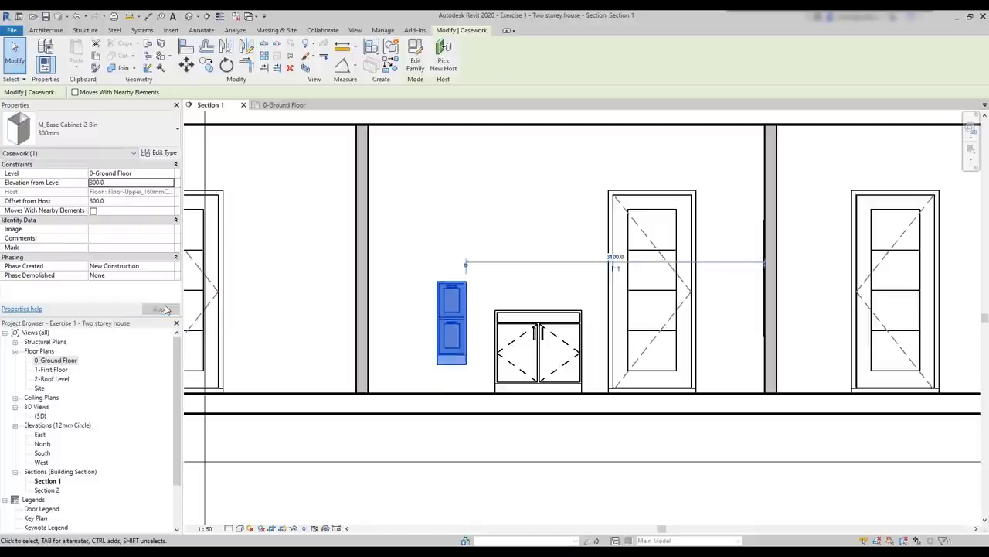
left_click(496, 292)
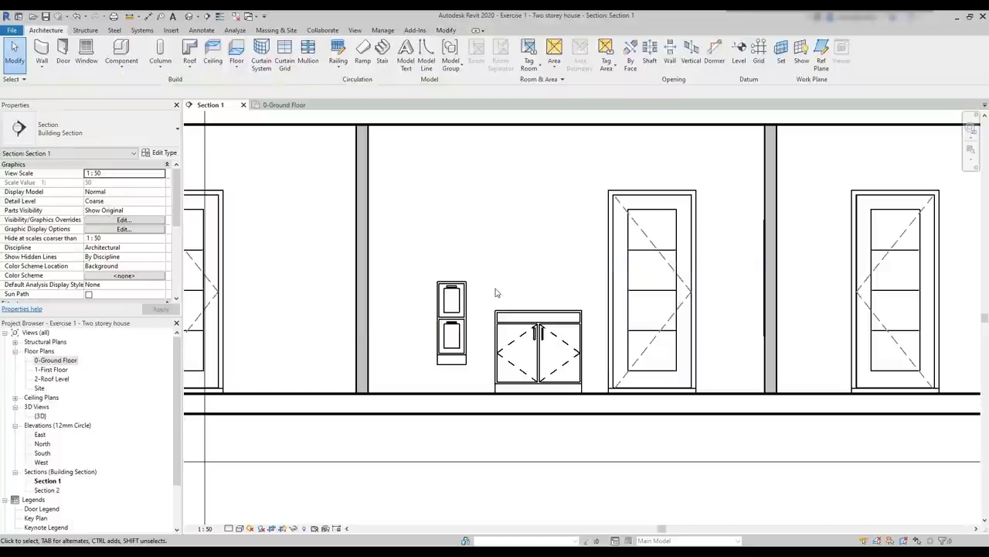
left_click(450, 323)
left_click_drag(450, 323, 415, 176)
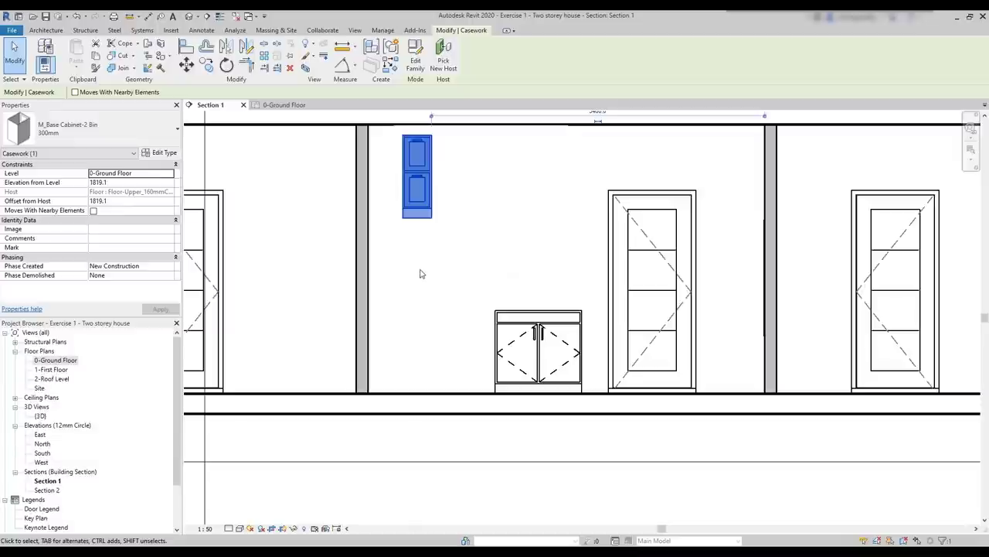
key("Escape")
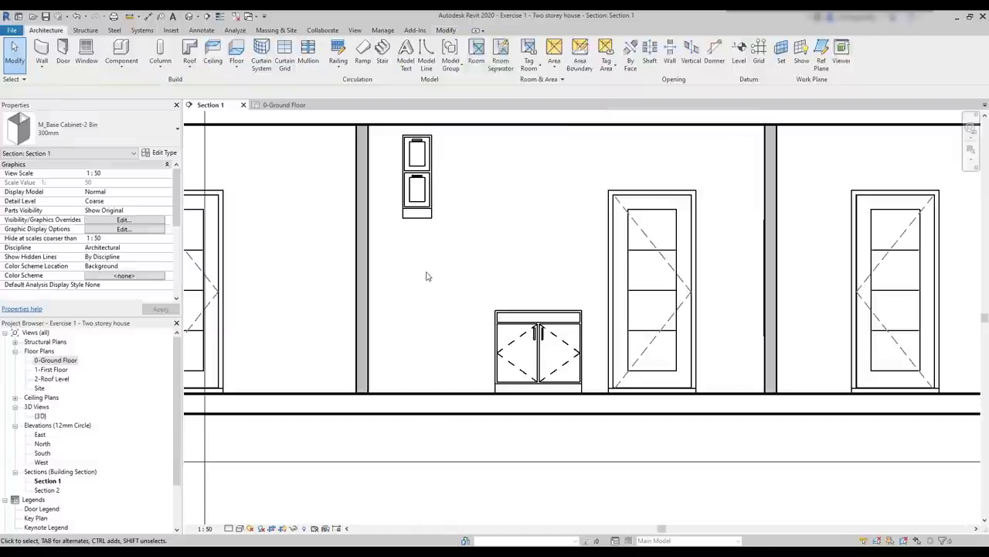
- Open the View Range of the 0-Ground Floor plan and examine its cut plane offset
left_click(294, 107)
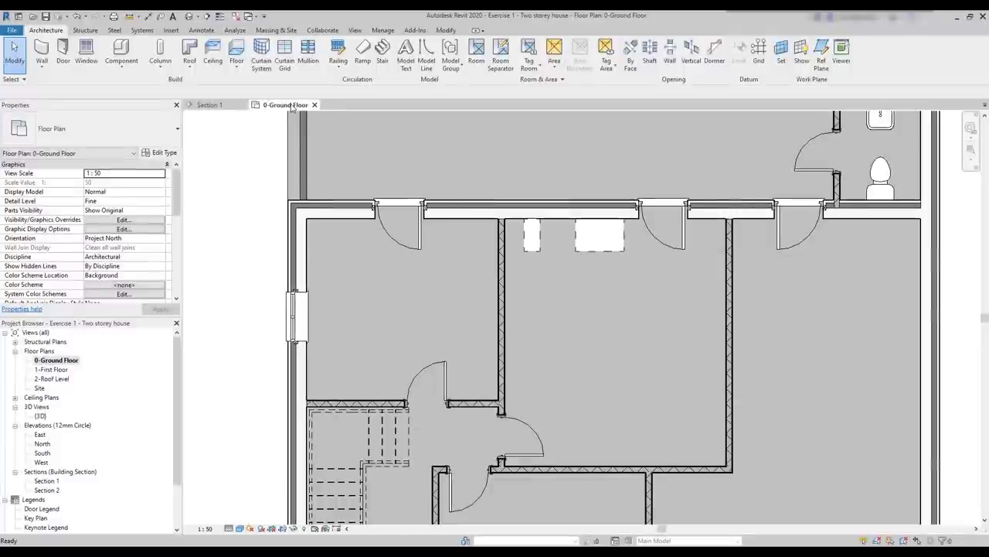
scroll(120, 239, "down", 5)
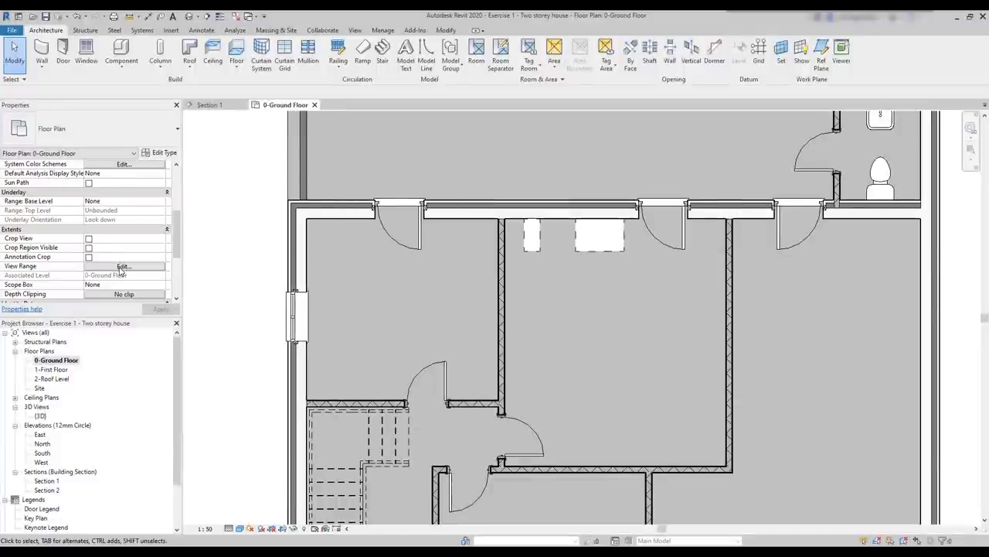
left_click(121, 268)
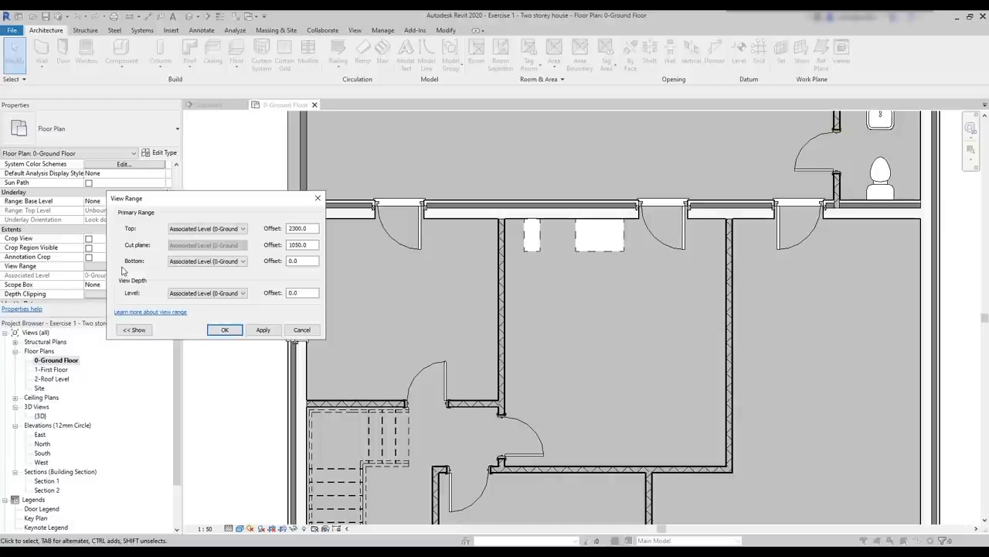
left_click(288, 245)
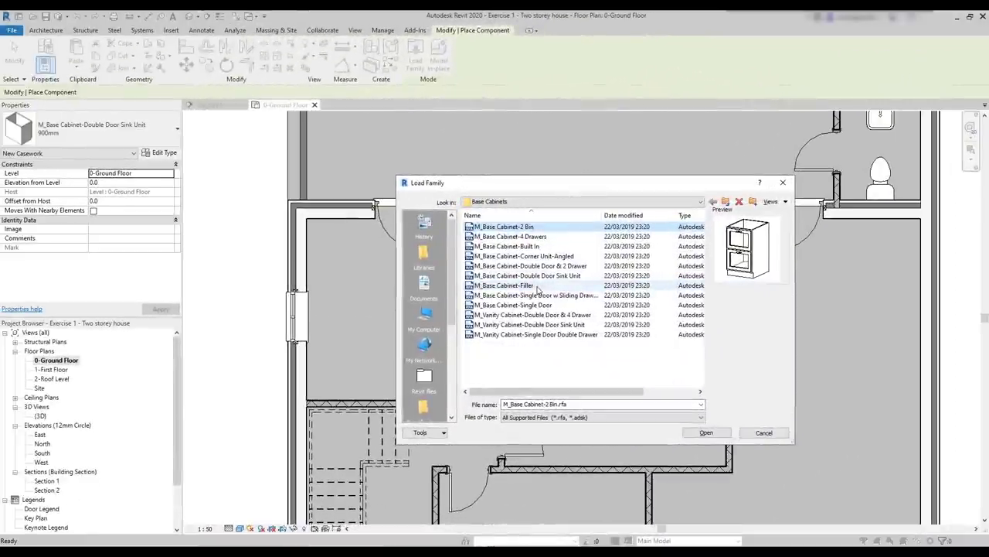
- Load the M_Base Cabinet-Corner Unit-Angled family from the Base Cabinets folder
left_click(553, 257)
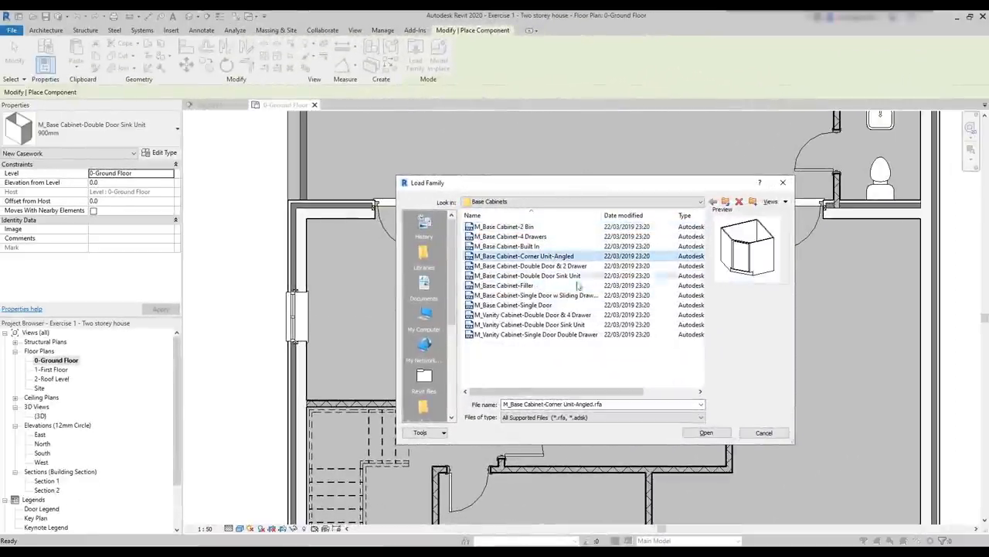
left_click(708, 434)
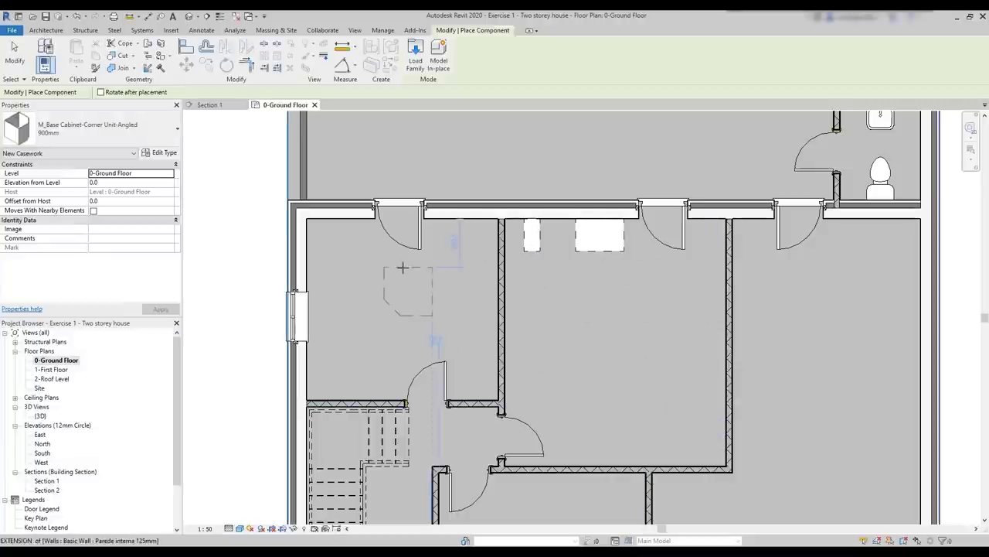
- Place one 900mm angled corner unit in the left room's upper-left corner and another freestanding in the same room
left_click(308, 245)
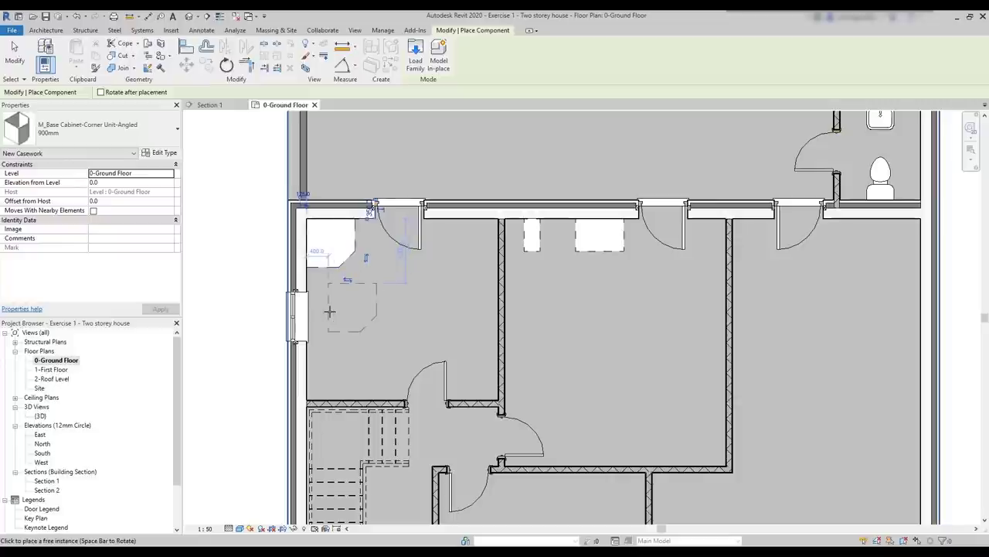
left_click(420, 309)
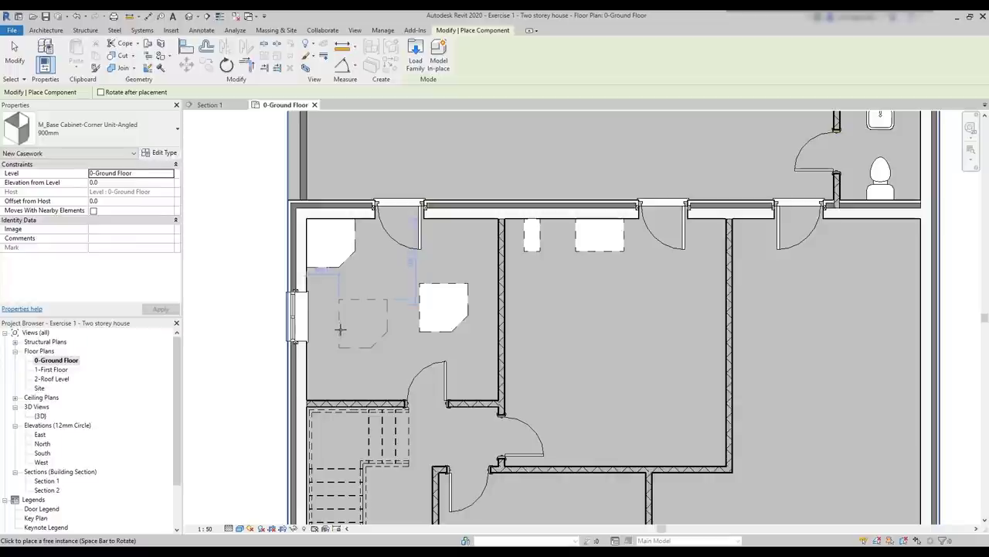
key("Escape")
key("Escape")
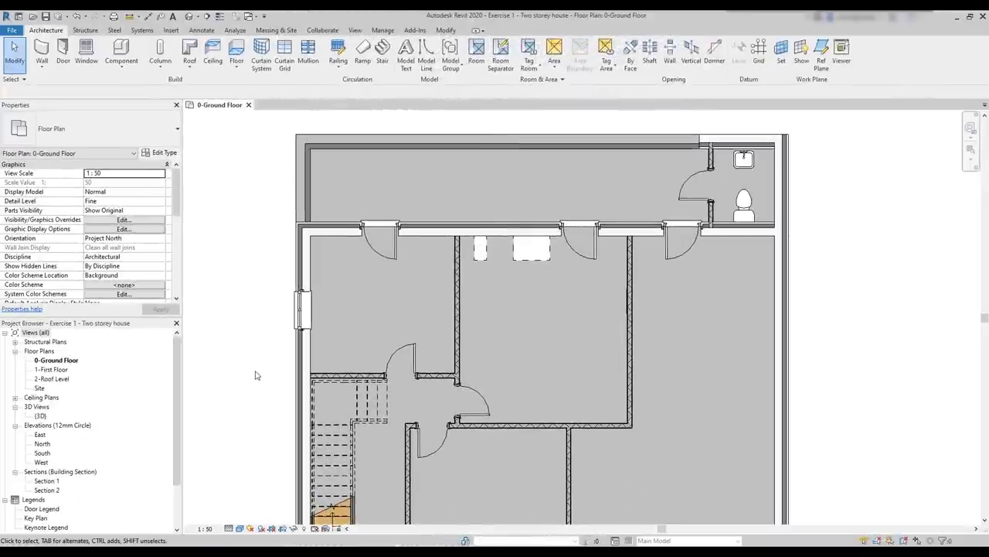
- Reveal the hidden elements in the 0-Ground Floor plan, move the Section 1 line up through the cabinets, and leave the reveal mode
left_click(305, 530)
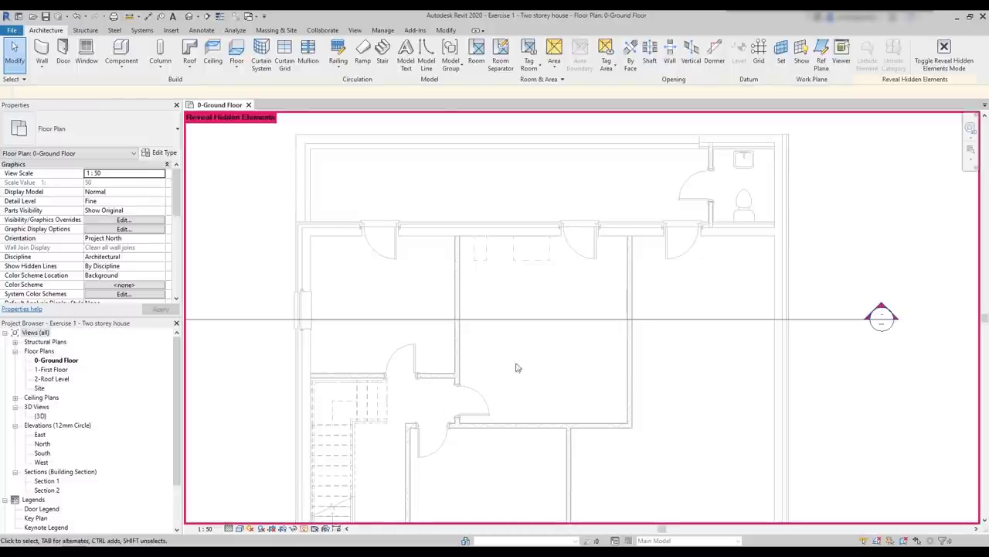
left_click(538, 320)
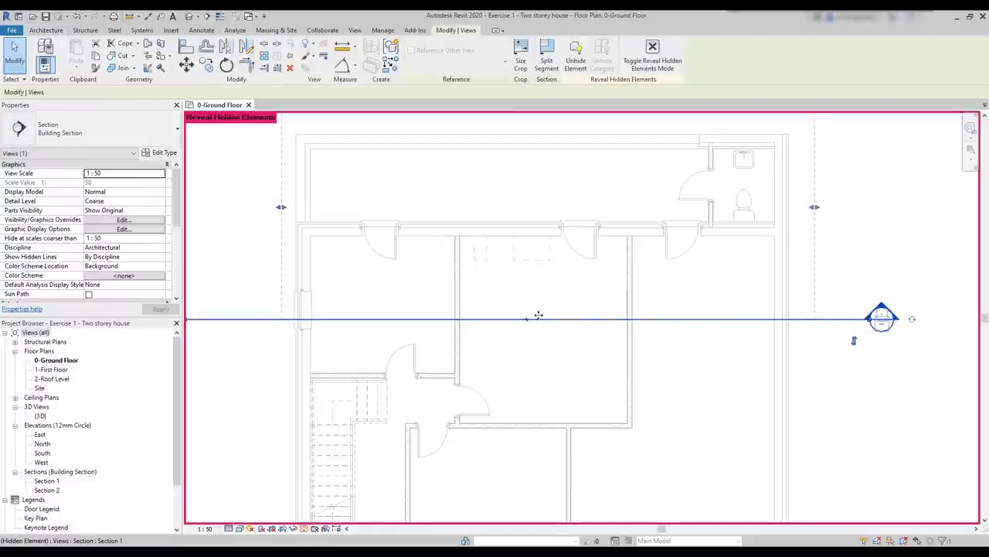
left_click_drag(536, 317, 597, 247, "ctrl")
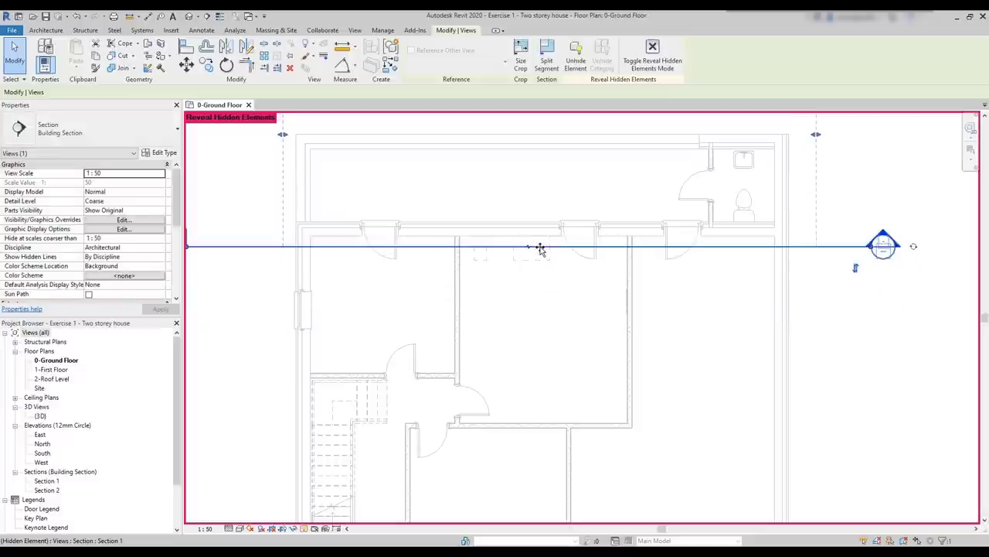
left_click(307, 529)
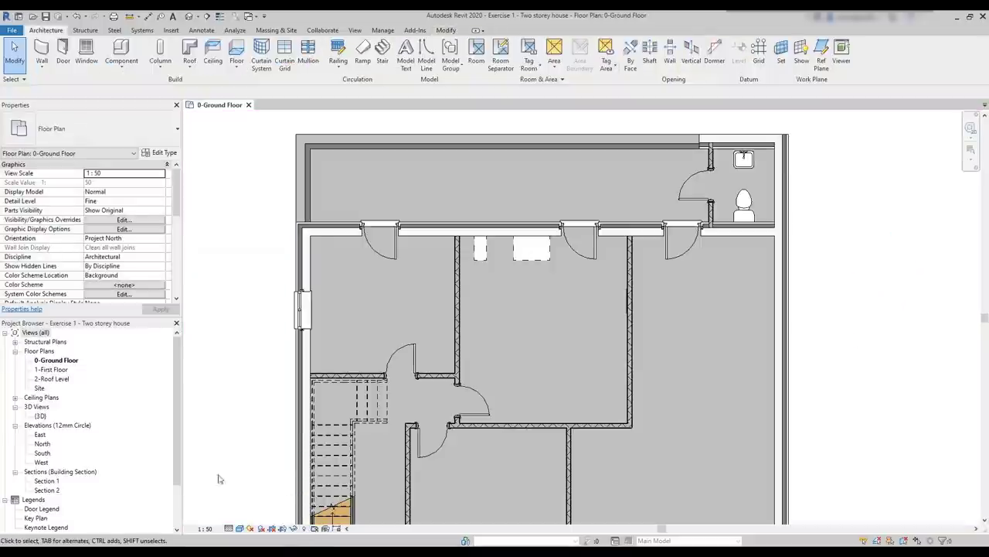
- Open Section 1 and examine how the section plane cuts the base cabinets
double_click(45, 482)
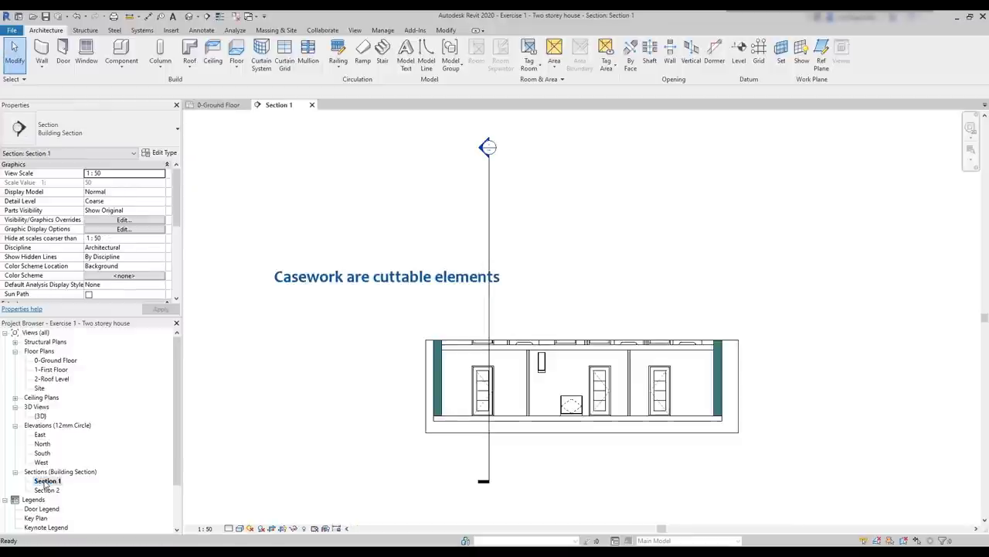
scroll(572, 406, "up", 5)
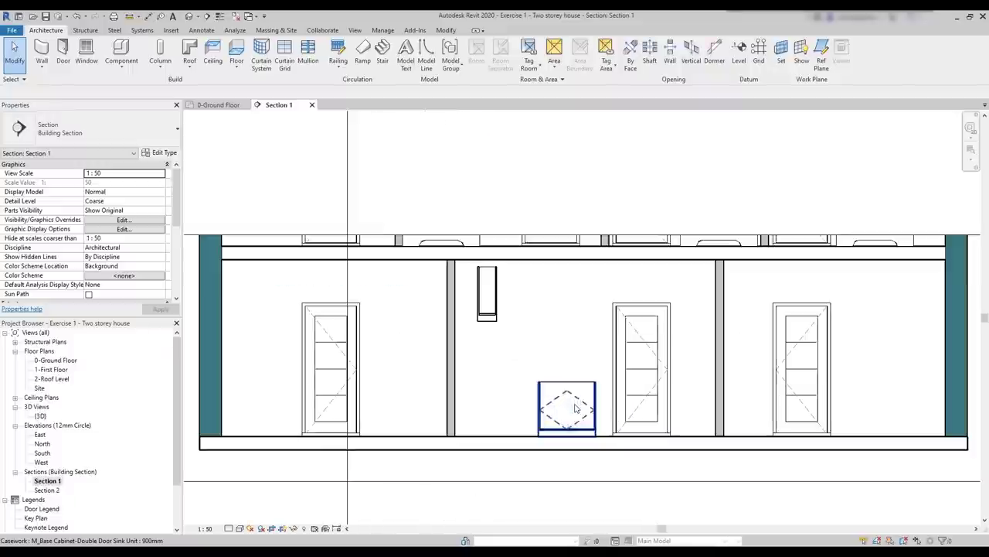
scroll(575, 407, "up", 2)
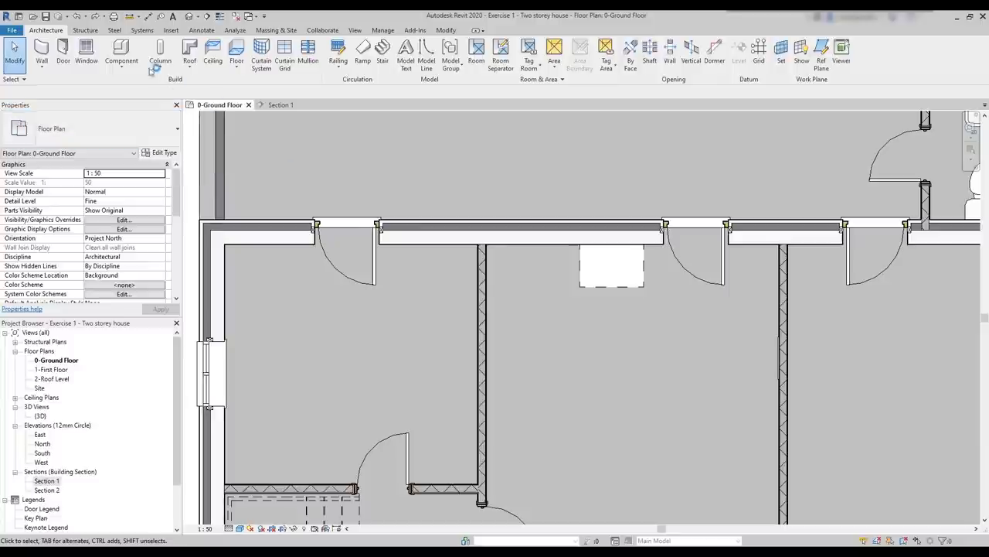
- Place a 900mm M_Base Cabinet-Corner Unit-Angled in the middle room's upper-left corner in the 0-Ground Floor plan
left_click(121, 52)
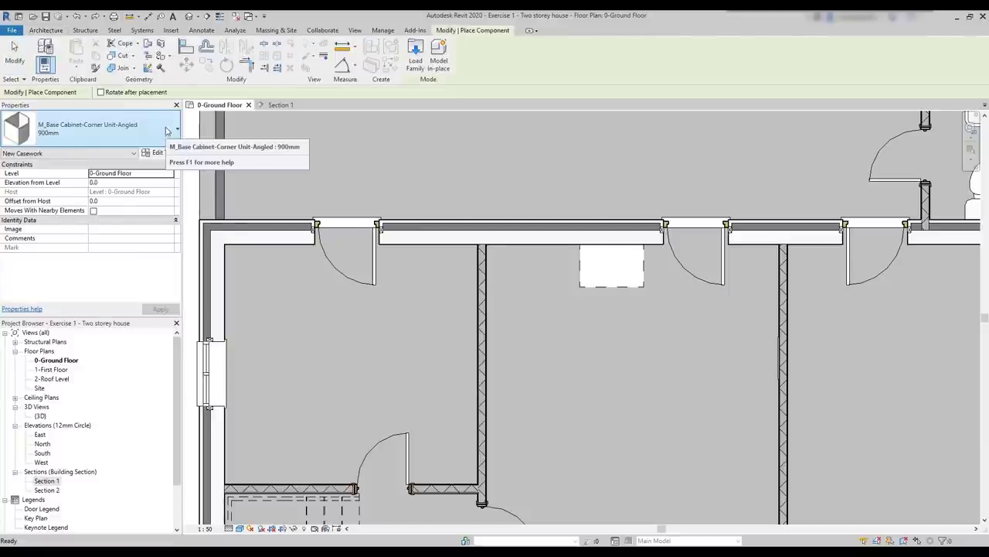
left_click(167, 129)
left_click(169, 126)
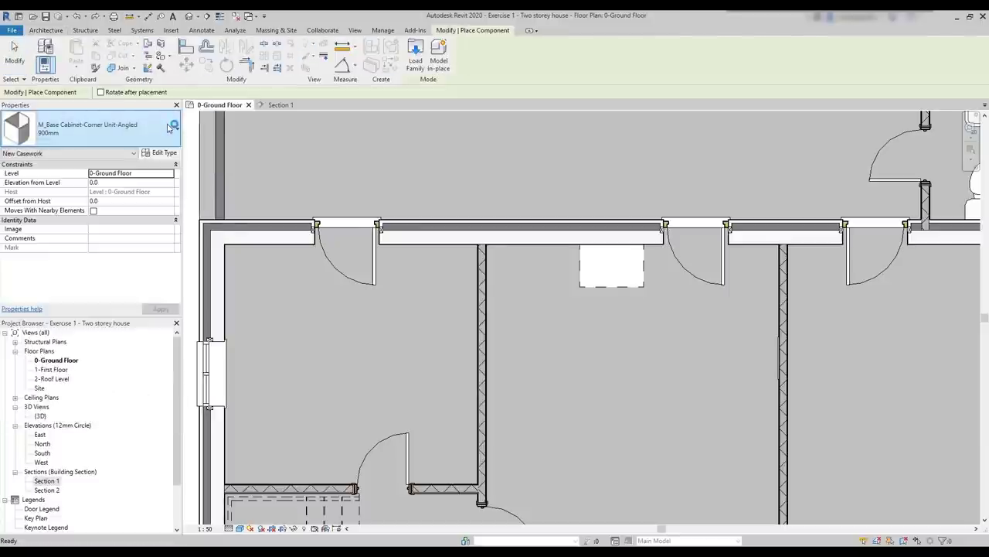
left_click(487, 283)
key("Escape")
key("Escape")
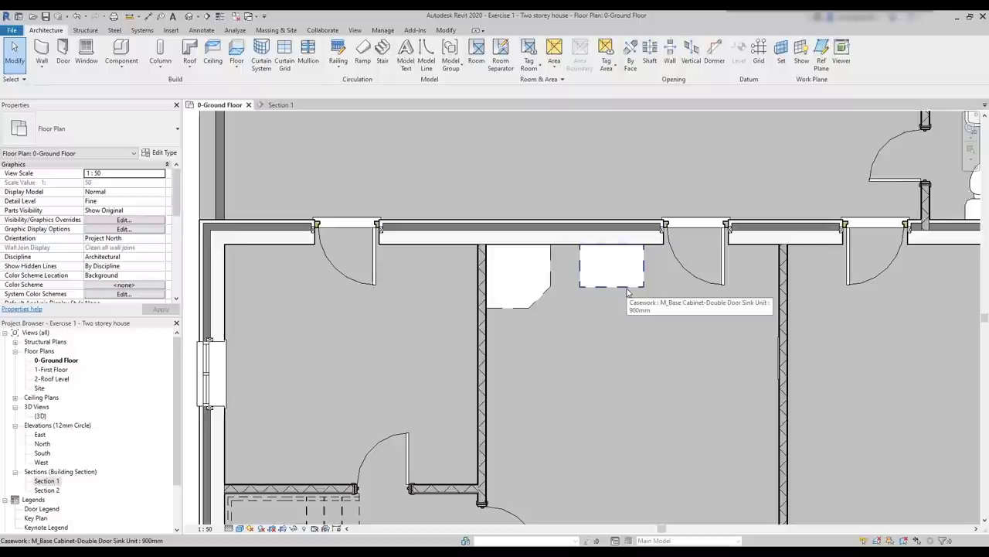
- Place another 900mm Double Door Sink Unit, rotated against the middle room's left wall directly below the corner unit
left_click(628, 291)
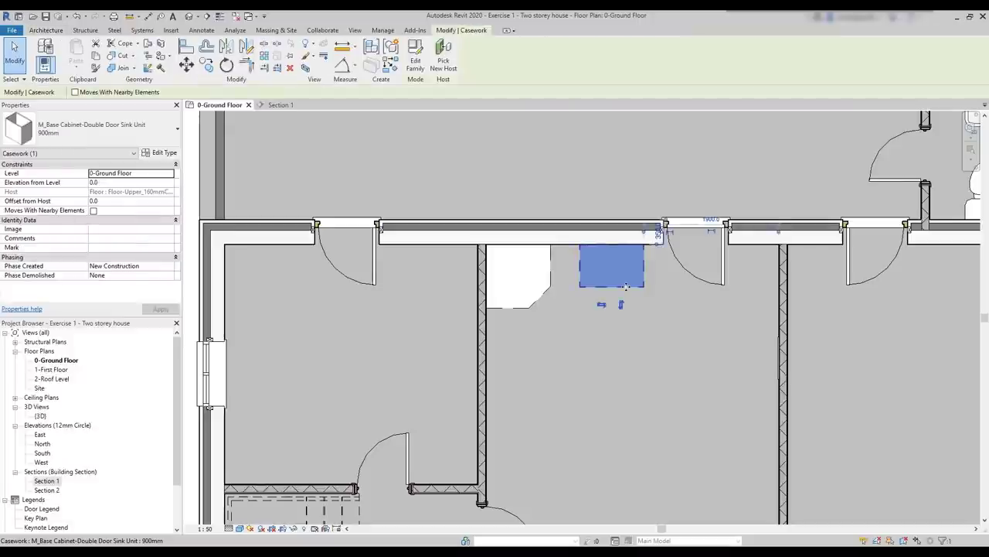
right_click(626, 286)
left_click(661, 362)
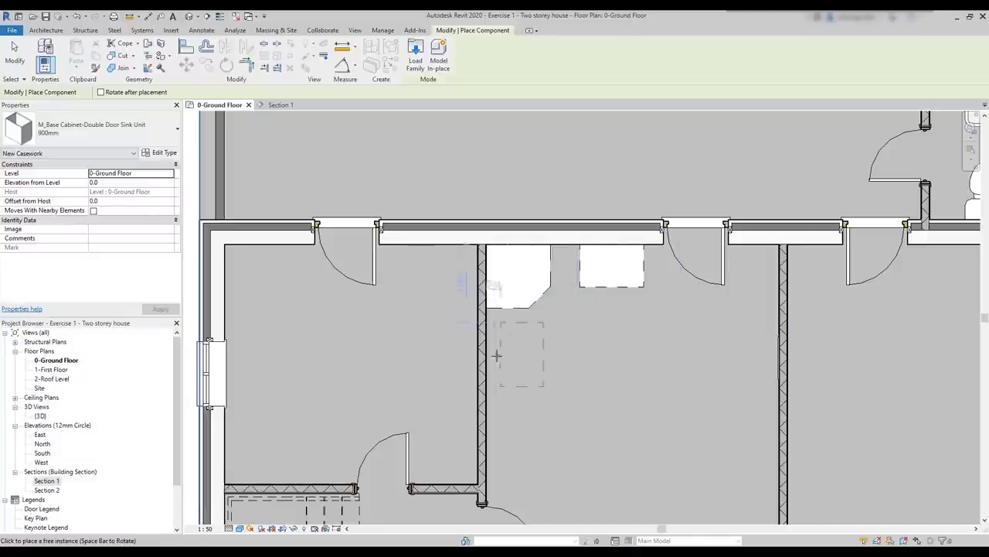
left_click(485, 342)
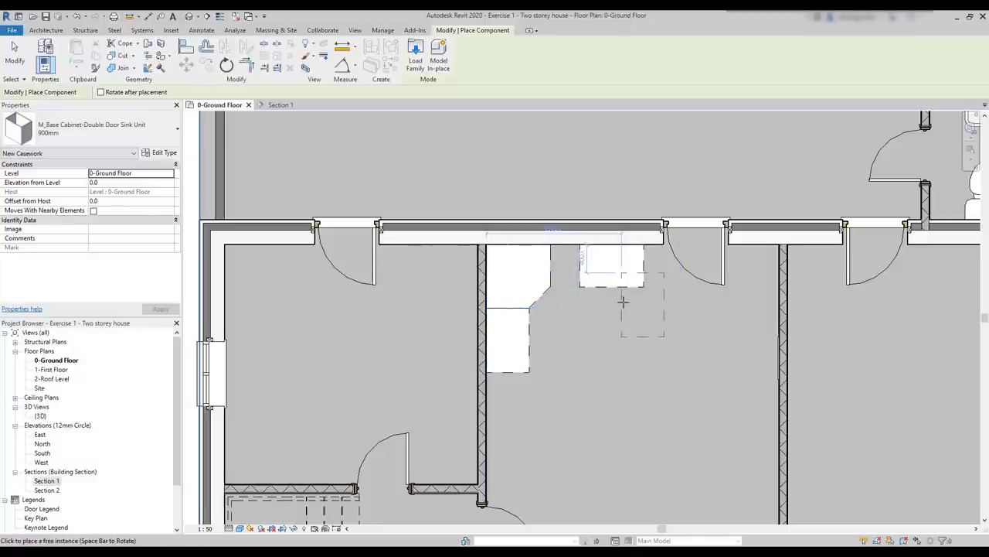
key("Escape")
key("Escape")
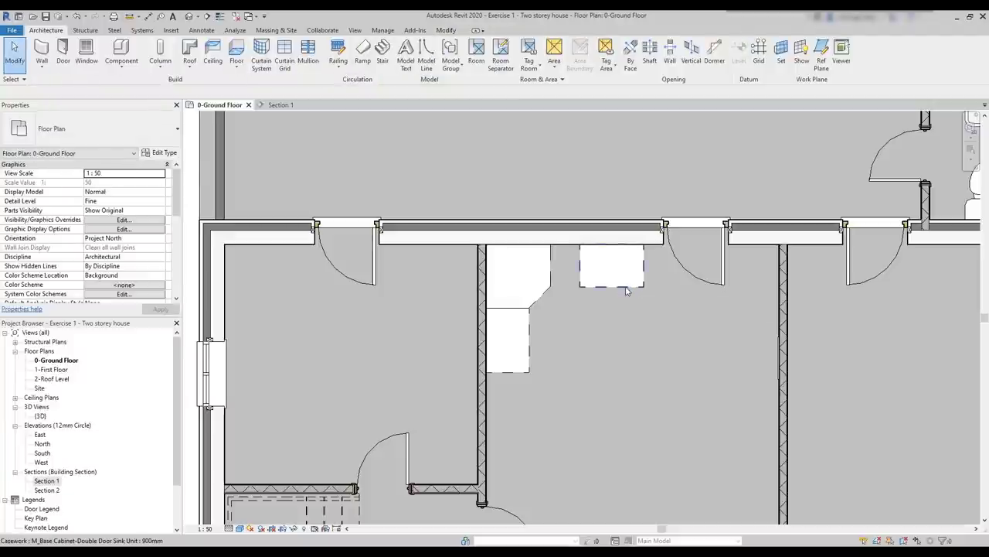
- Move the sink unit on the upper wall left until it abuts the corner unit
left_click(628, 286)
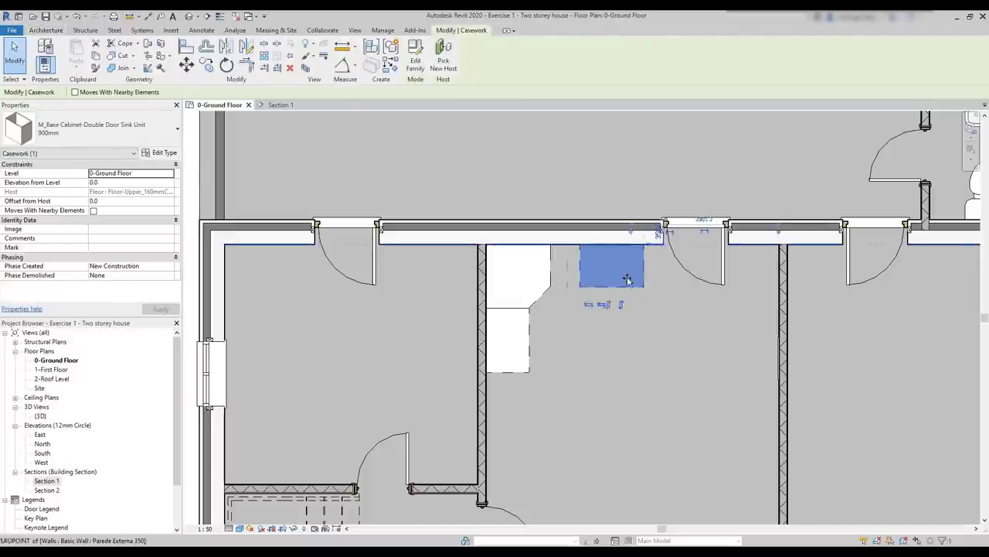
left_click_drag(630, 276, 615, 281)
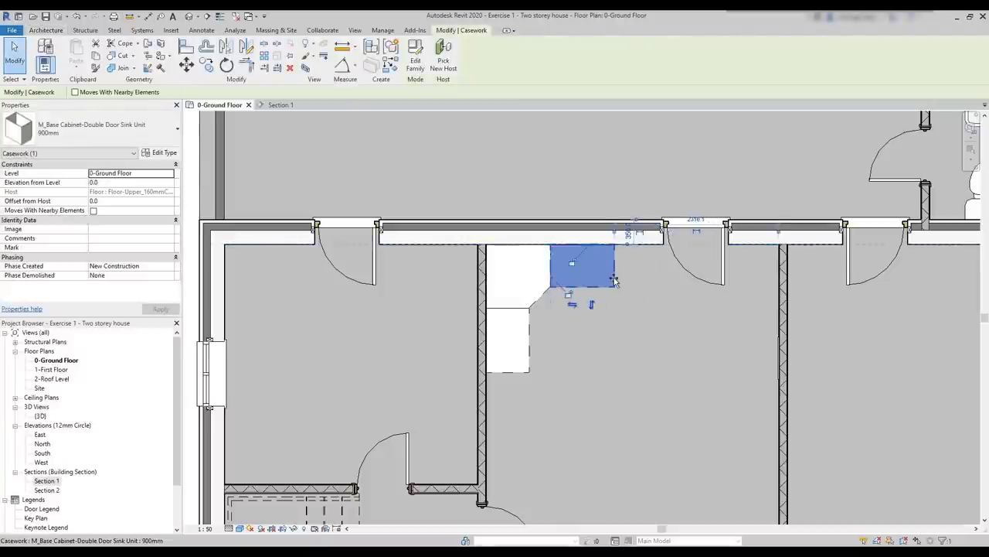
left_click(673, 331)
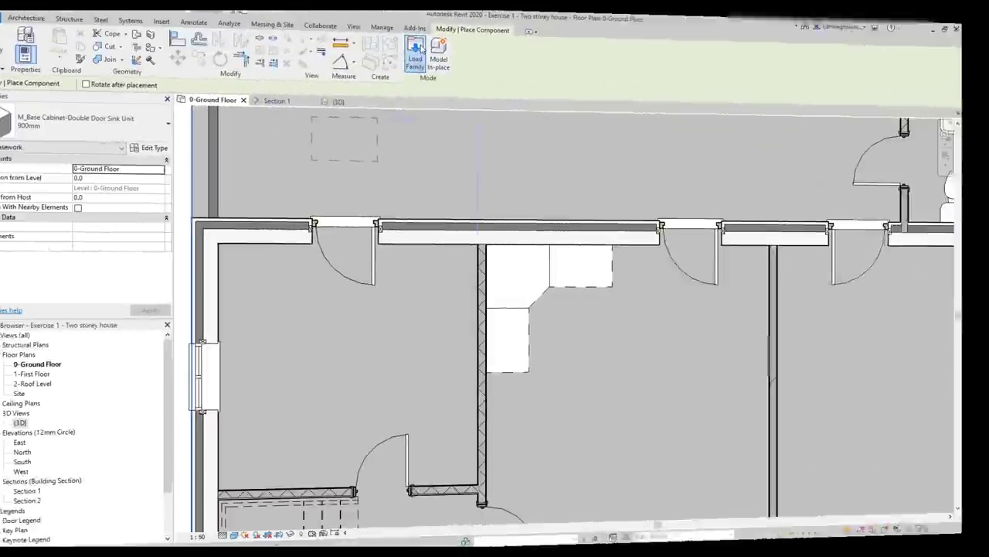
- Load M_Counter Top-L Shaped 2 from the Casework library's Counter Tops folder and place its 600mm Depth type over the corner cabinets
left_click(418, 54)
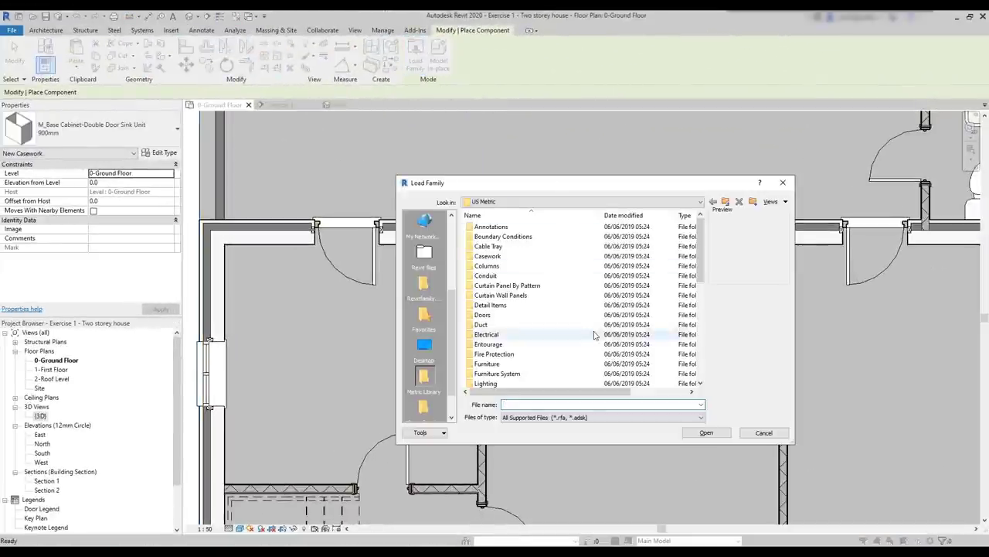
double_click(488, 255)
double_click(509, 237)
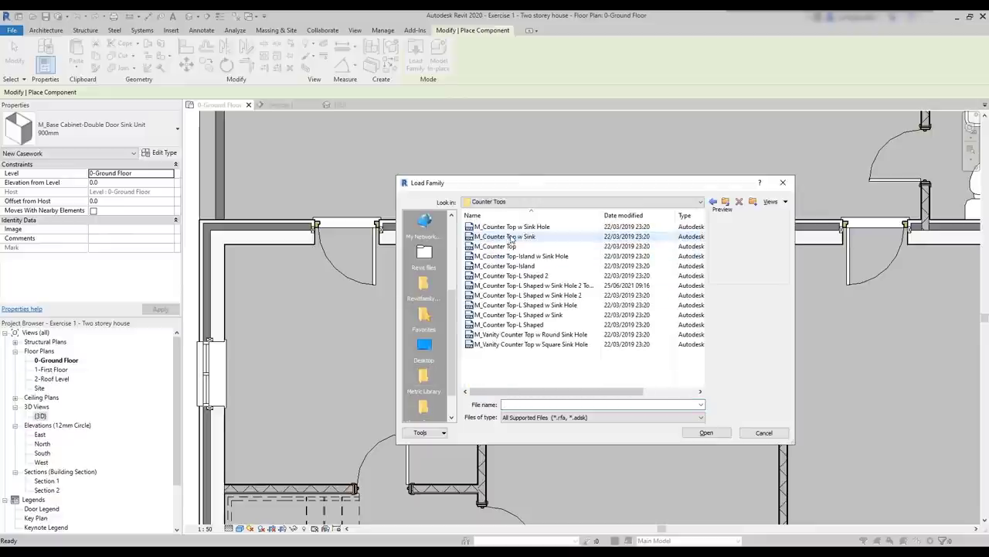
left_click(562, 276)
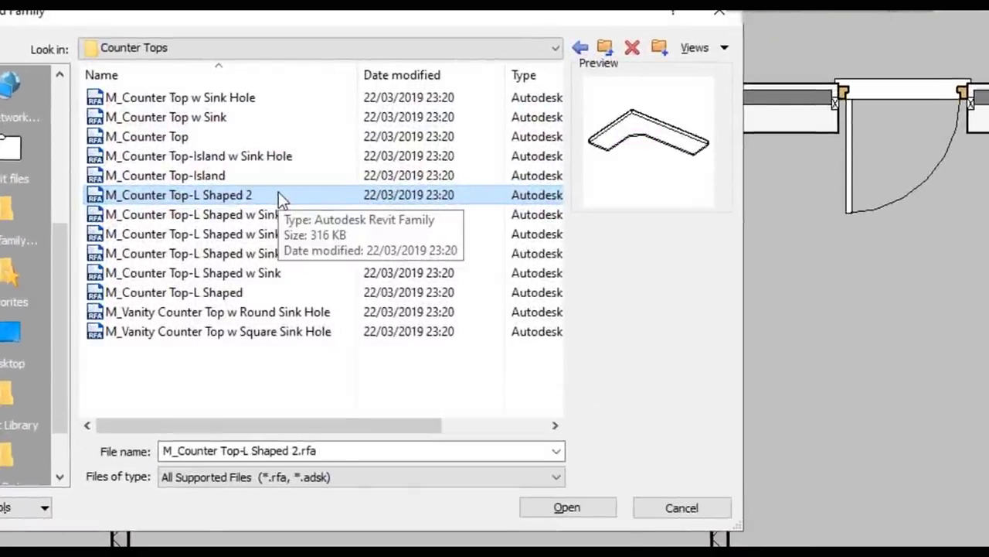
left_click(917, 426)
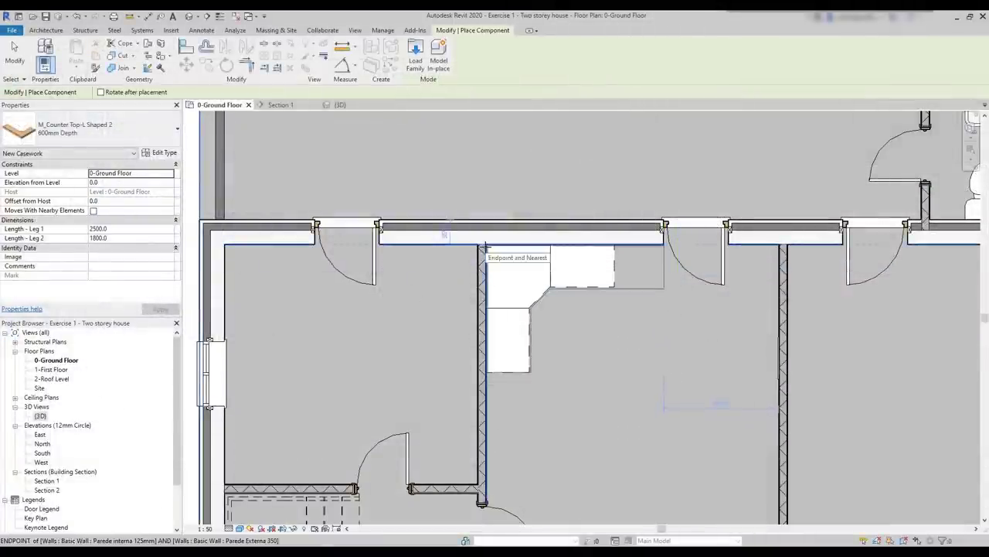
left_click(486, 247)
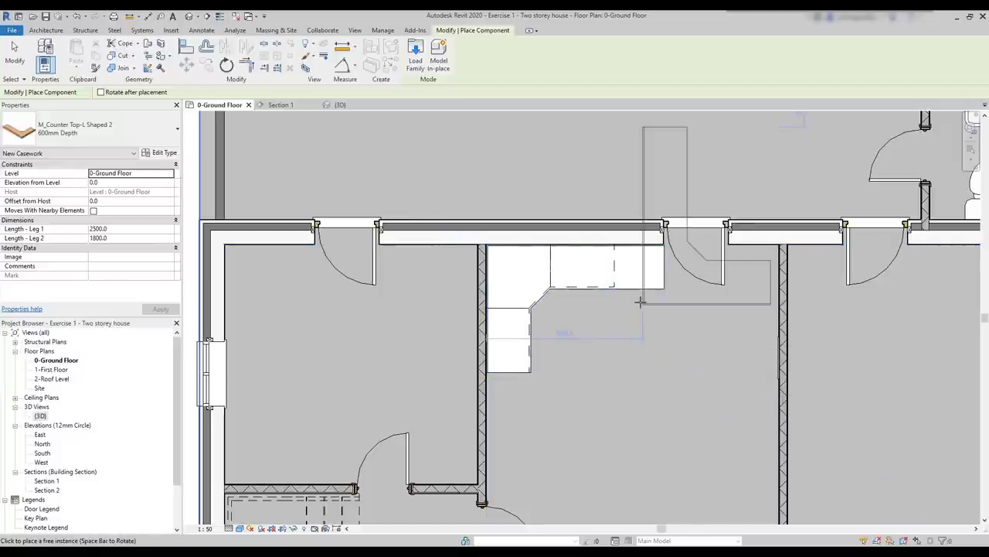
- Shorten Leg 1 of the L-shaped counter top to 1800 mm so it ends flush with the upper wall's sink unit
key("Escape")
key("Escape")
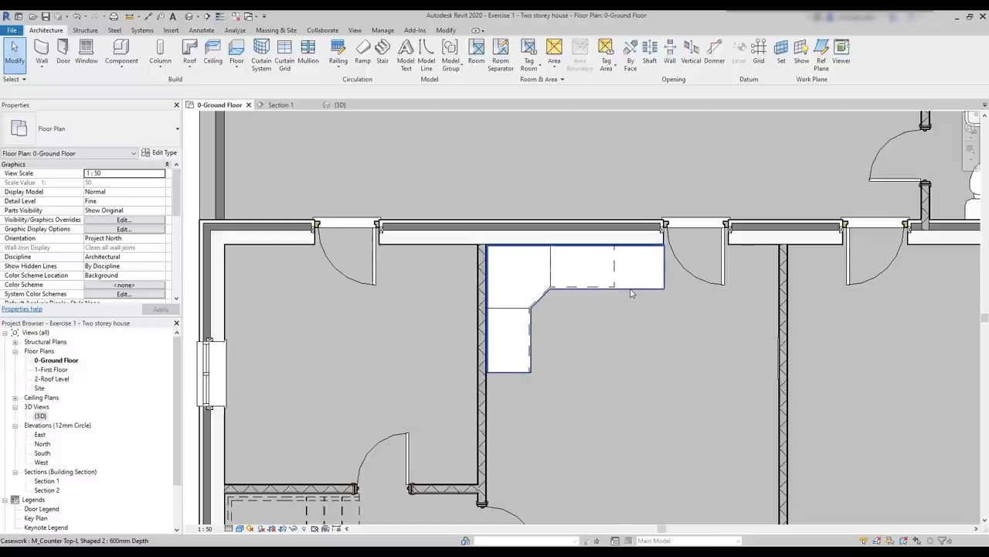
left_click(631, 292)
scroll(625, 306, "up", 3)
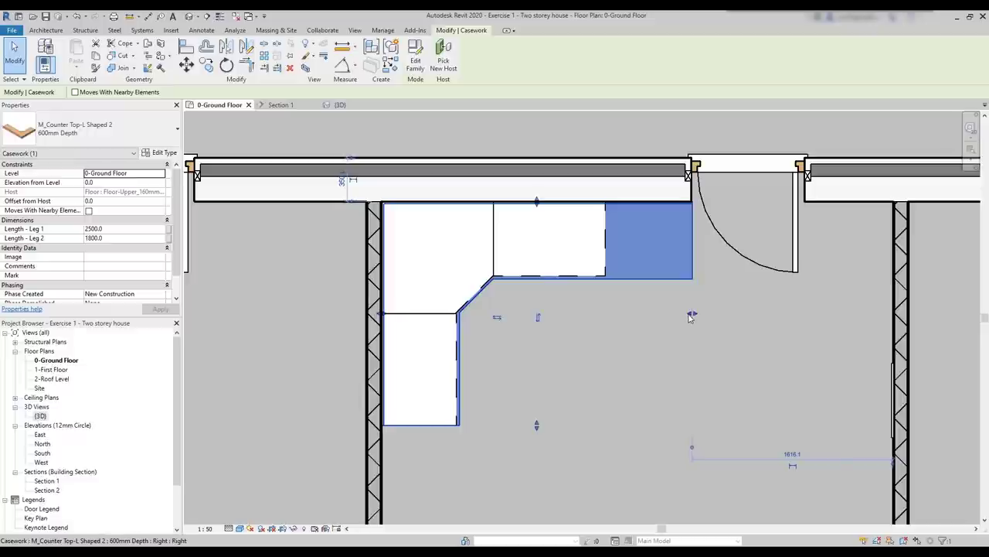
left_click_drag(692, 317, 605, 313)
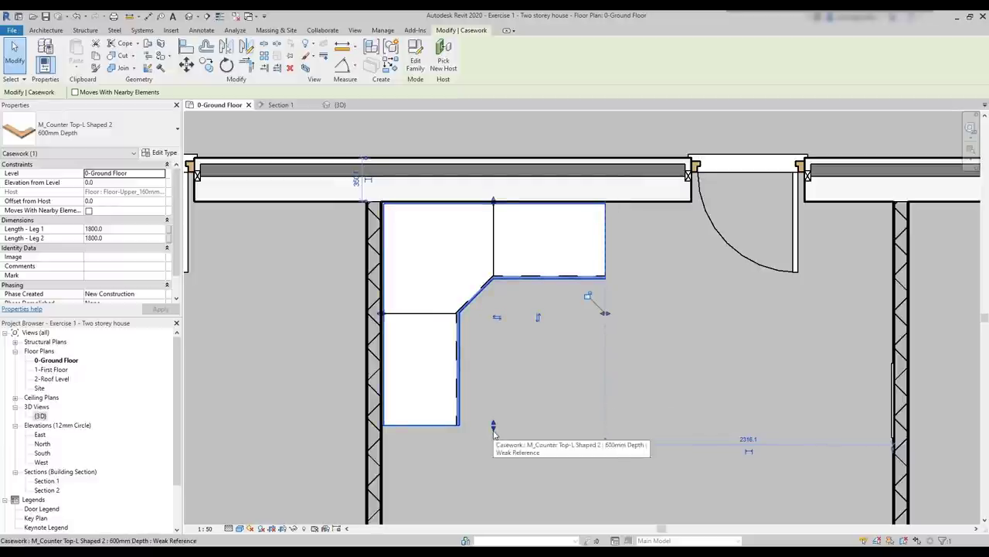
- Try stretching the counter top's Leg 2 to about 1900 mm and shifting its back edge at the upper wall
left_click_drag(493, 425, 494, 441)
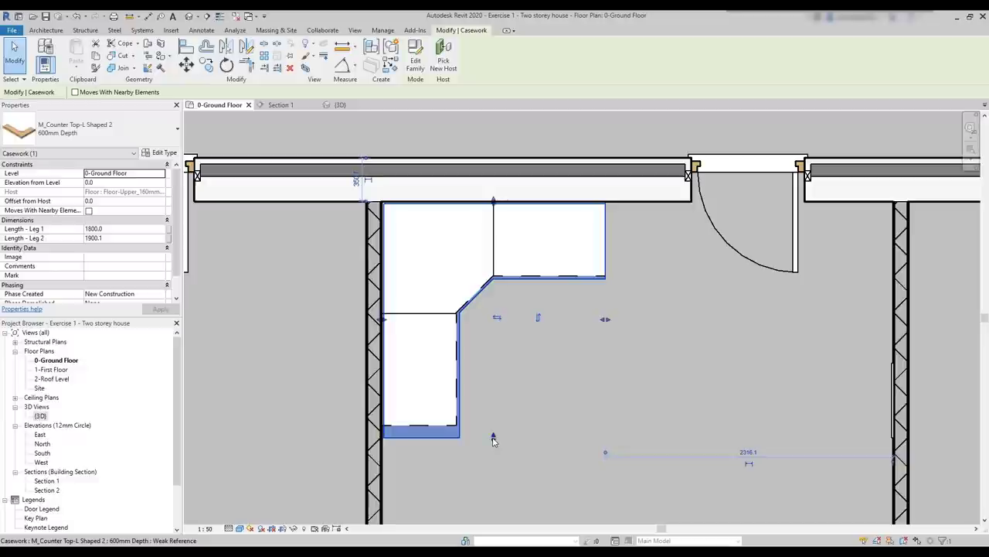
key("Escape")
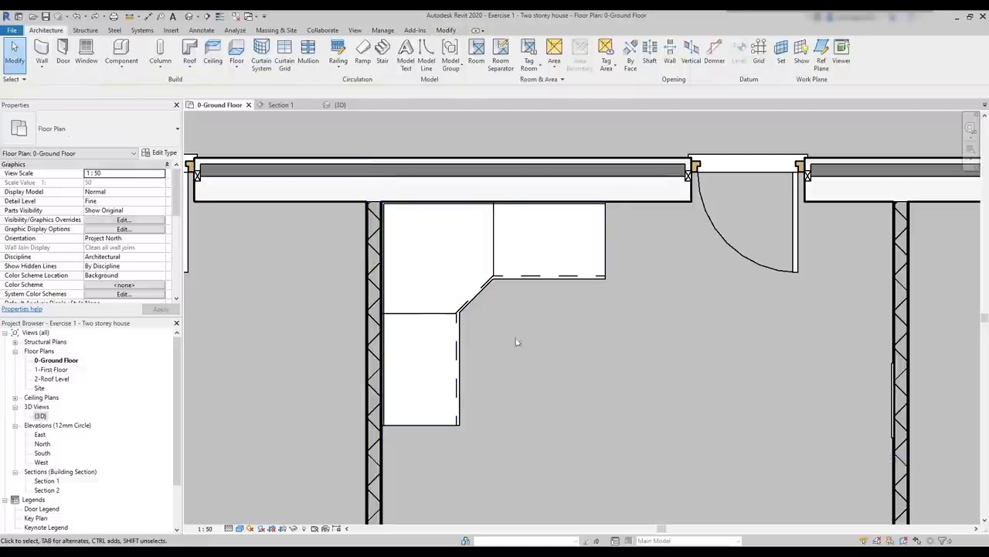
left_click(531, 278)
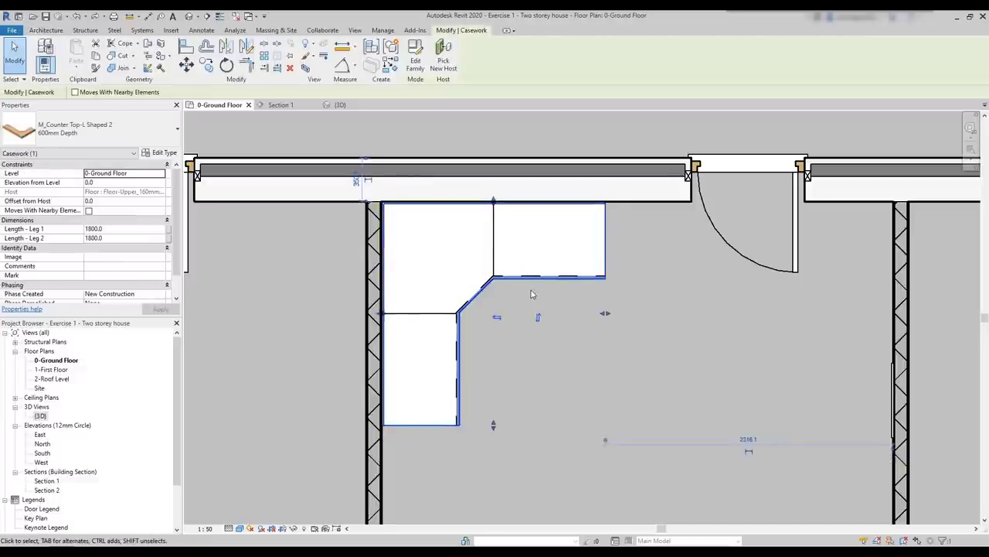
mouse_move(493, 203)
left_mouse_down()
mouse_move(495, 219)
mouse_move(496, 205)
left_mouse_up()
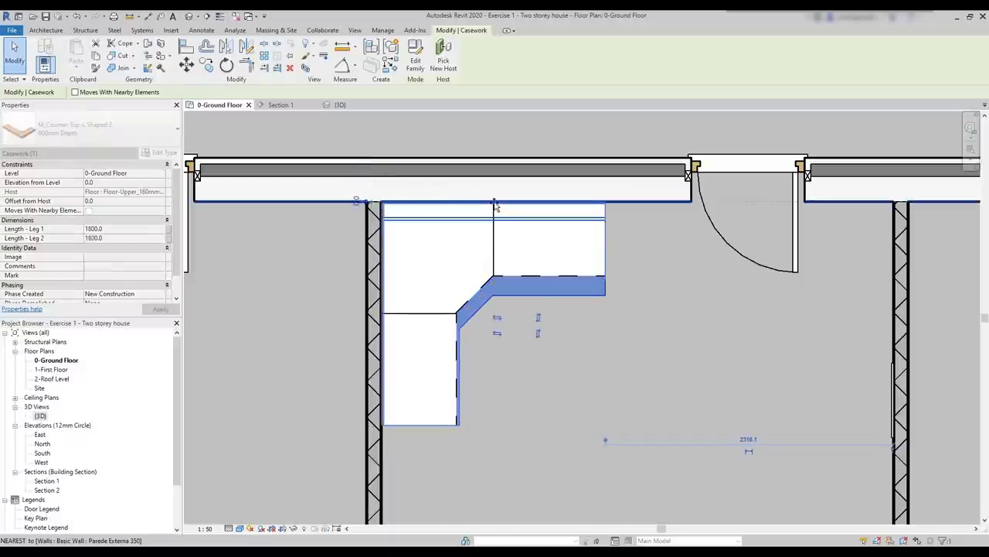
- Check the kitchen corner with its counter top in the {3D} view and deselect the counter top
left_click(337, 106)
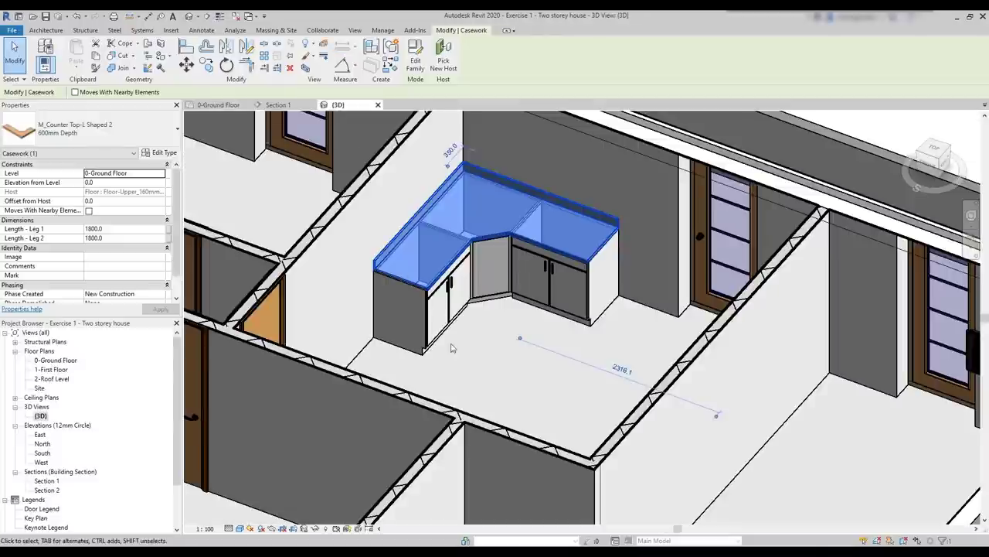
key("Escape")
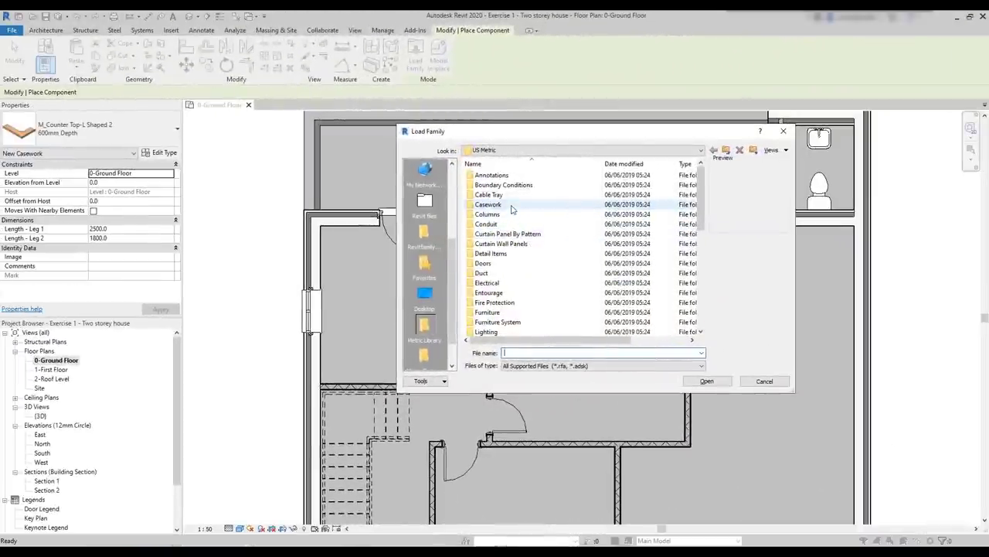
- Load M_Tall Cabinet-2 Door-Built in from Casework's Tall Cabinets folder and place its 650mm type against the large right-hand room's upper wall
double_click(511, 207)
double_click(513, 195)
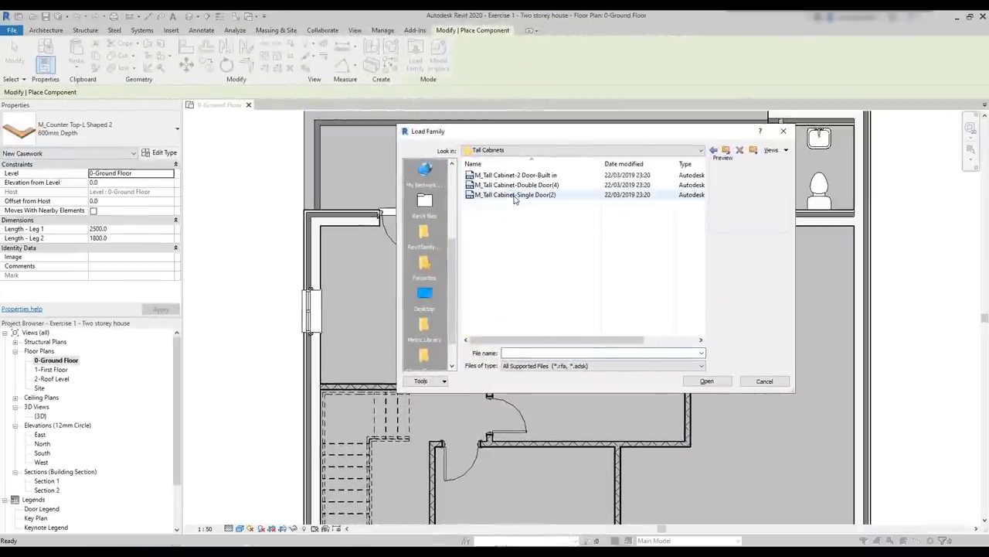
left_click(519, 176)
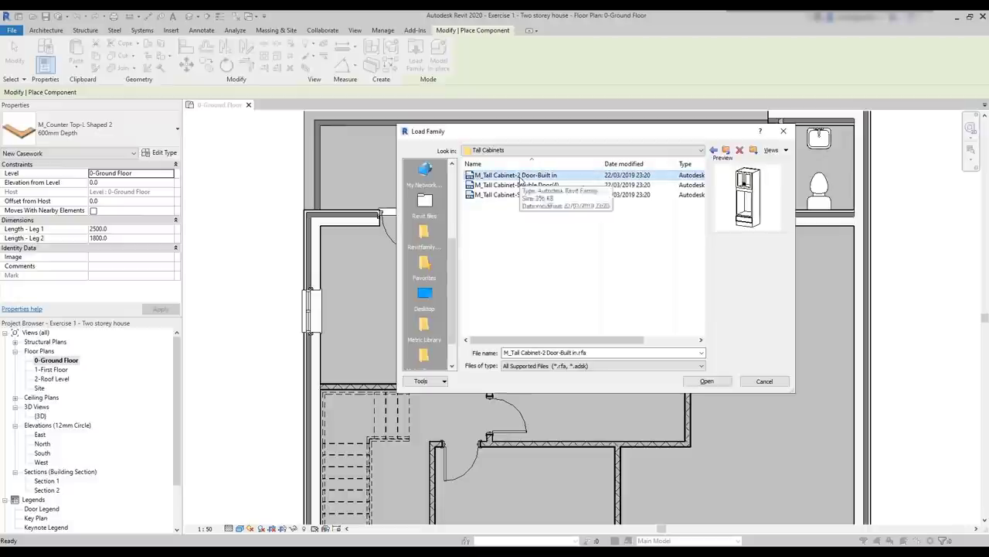
left_click(520, 185)
key("Down")
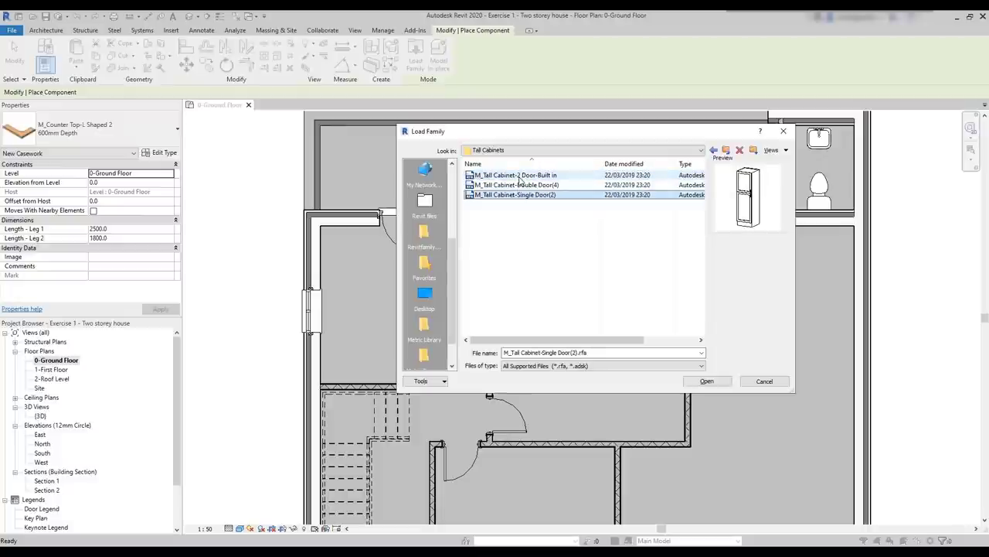
left_click(519, 177)
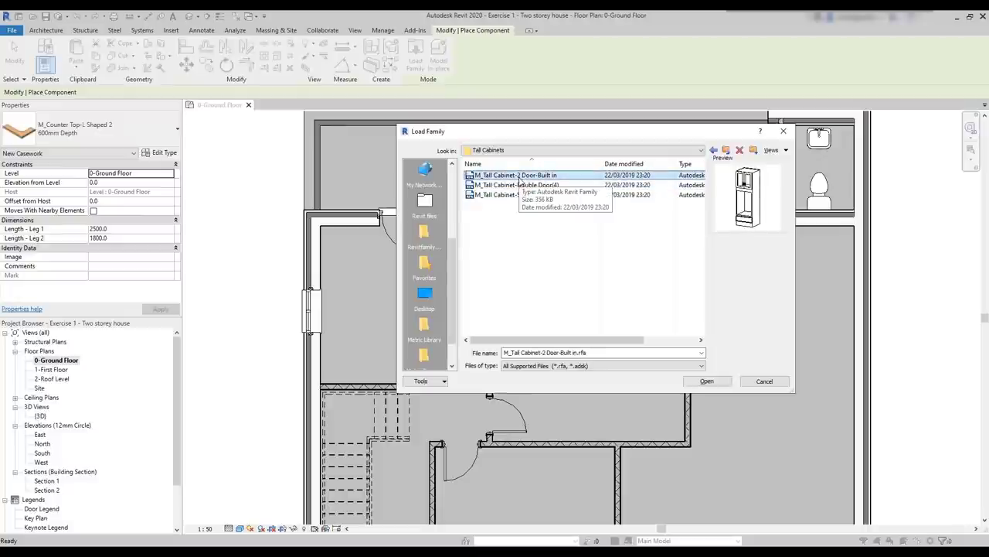
double_click(521, 177)
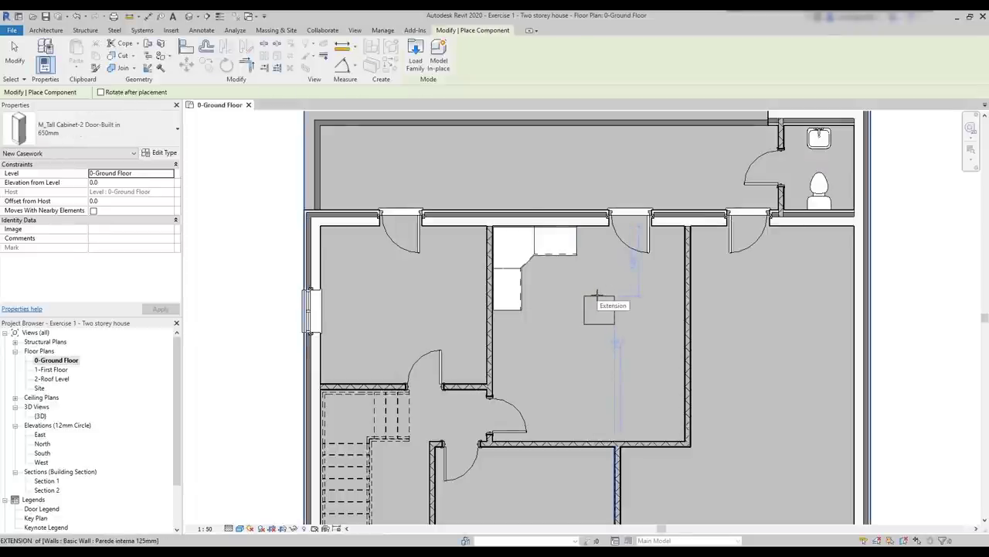
left_click(823, 227)
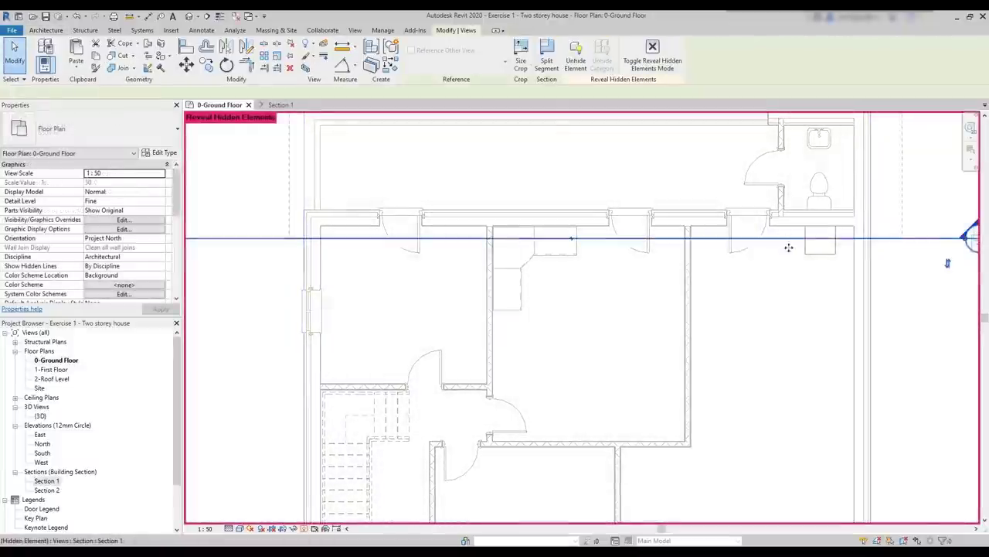
- Move the Section 1 line down in the ground floor plan so it runs just below the tall cabinet
left_click_drag(788, 245, 791, 265)
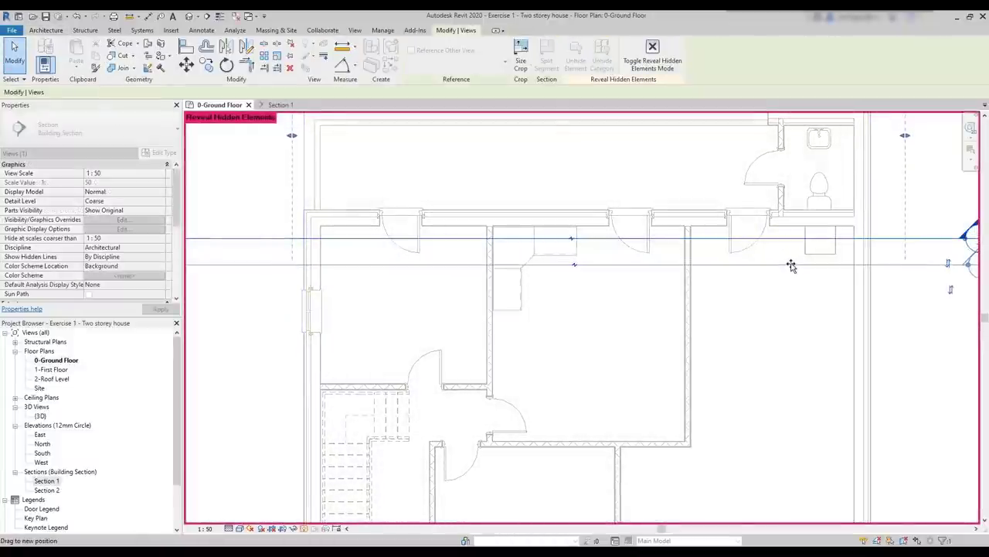
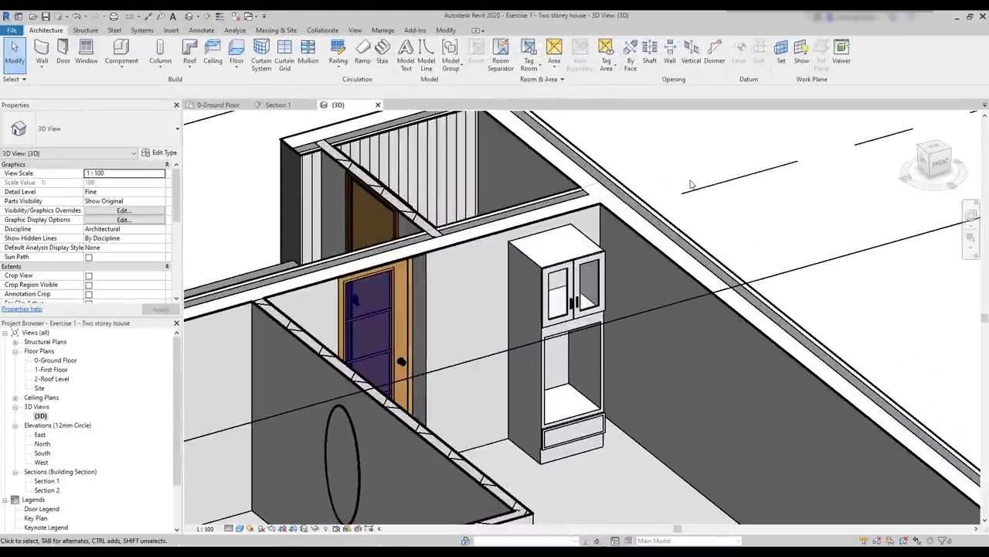
scroll(640, 279, "down", 4)
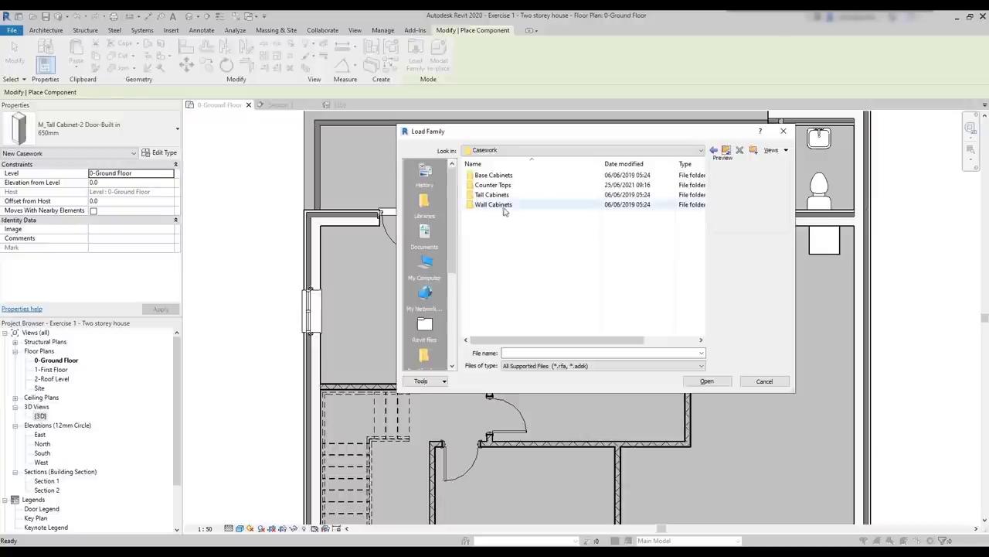
- Load M_Upper Cabinet-Double Door-Wall from the Wall Cabinets folder and preview its 600mm type on the walls in the {3D} view
double_click(499, 205)
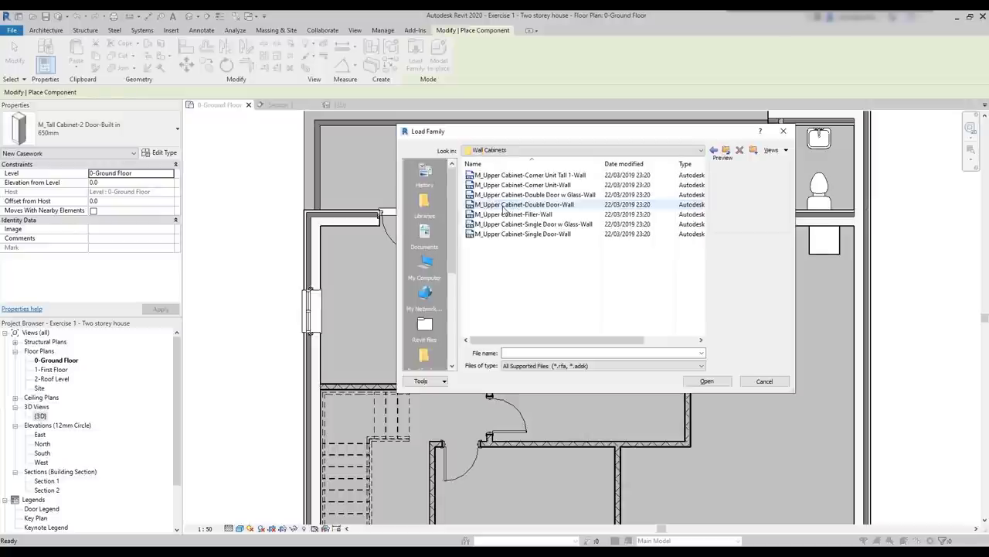
left_click(566, 176)
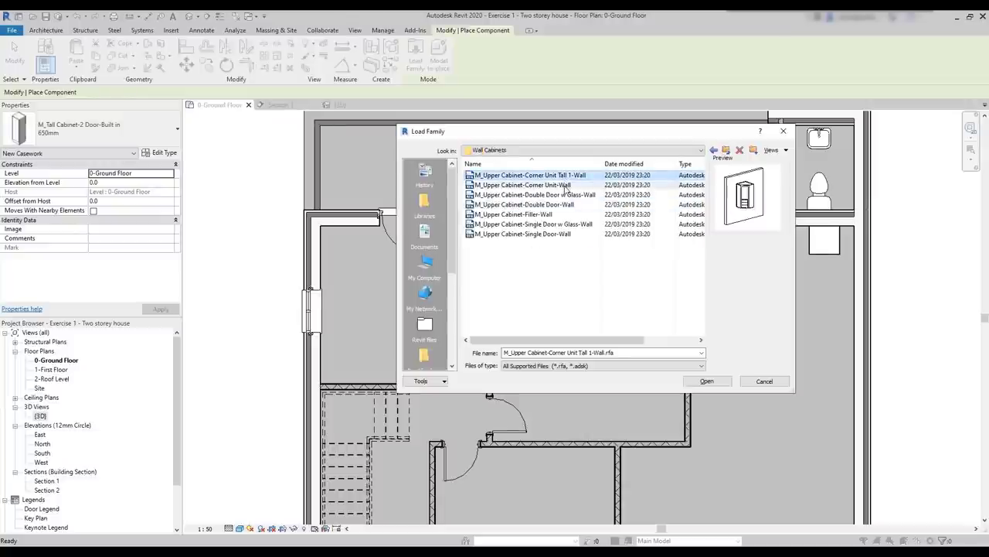
left_click(567, 187)
left_click(566, 196)
left_click(564, 205)
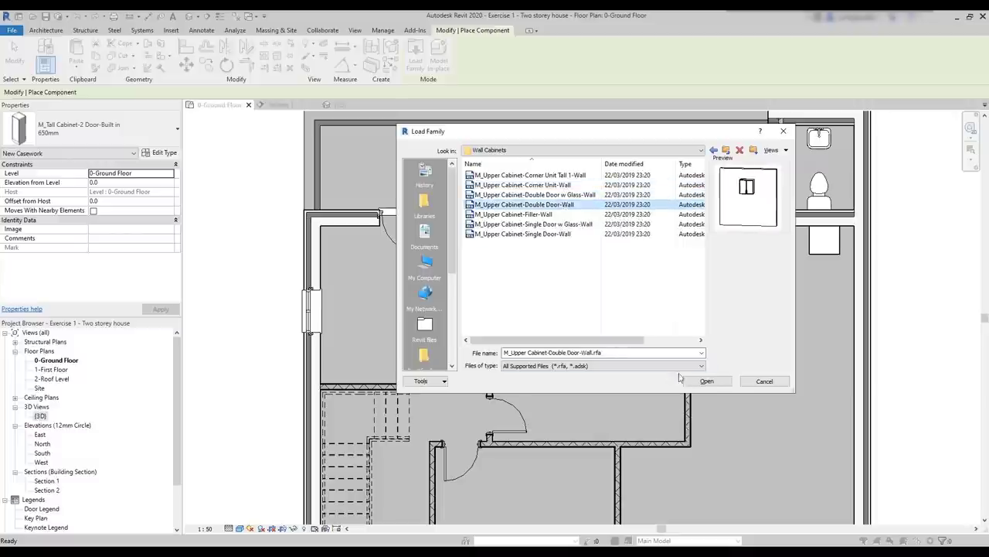
left_click(705, 380)
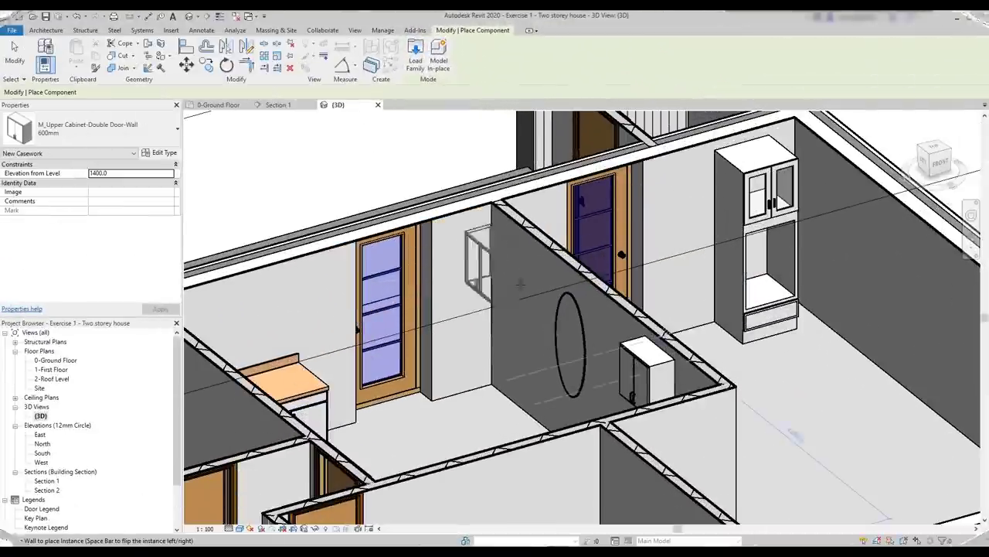
middle_click_drag(521, 283, 544, 460, "shift")
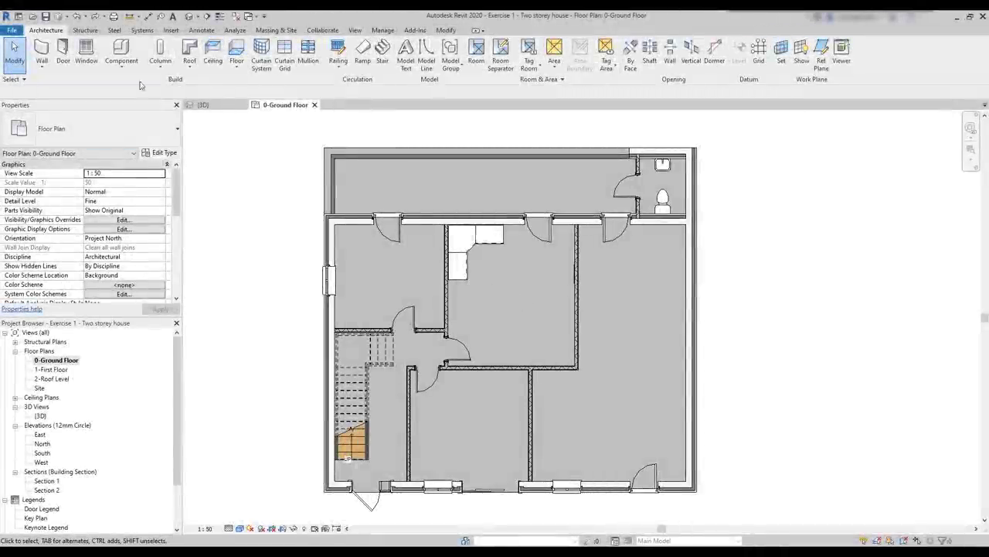
- Load M_Toilet-Domestic-2D from Plumbing's Architectural Fixtures, Water Closets, and place it on the large room's right wall, about 700 mm below the upper wall
left_click(124, 53)
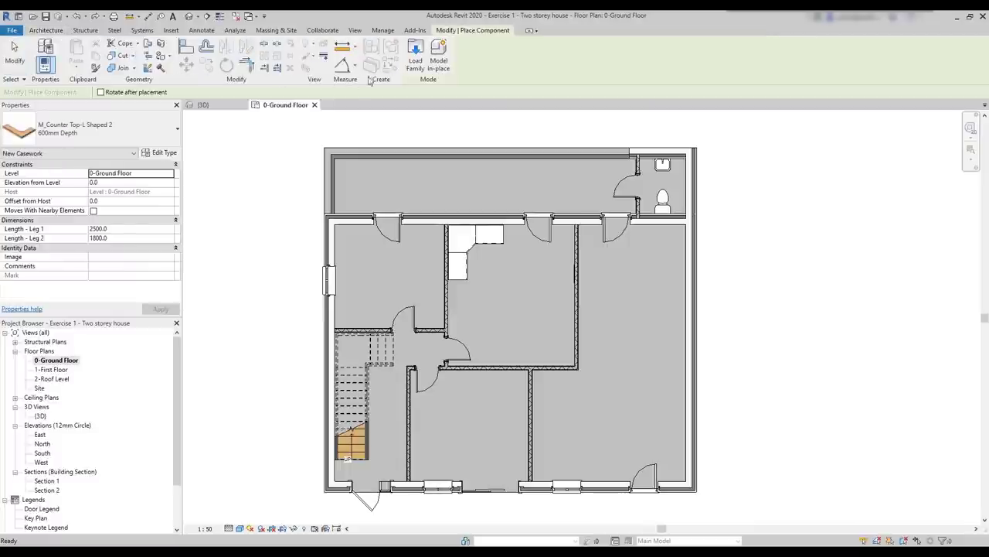
left_click(415, 56)
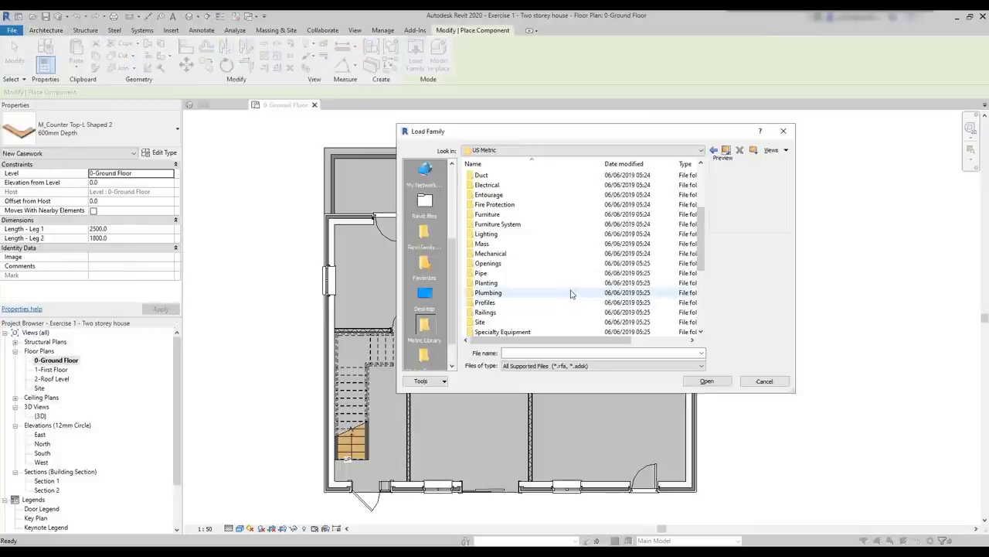
double_click(571, 294)
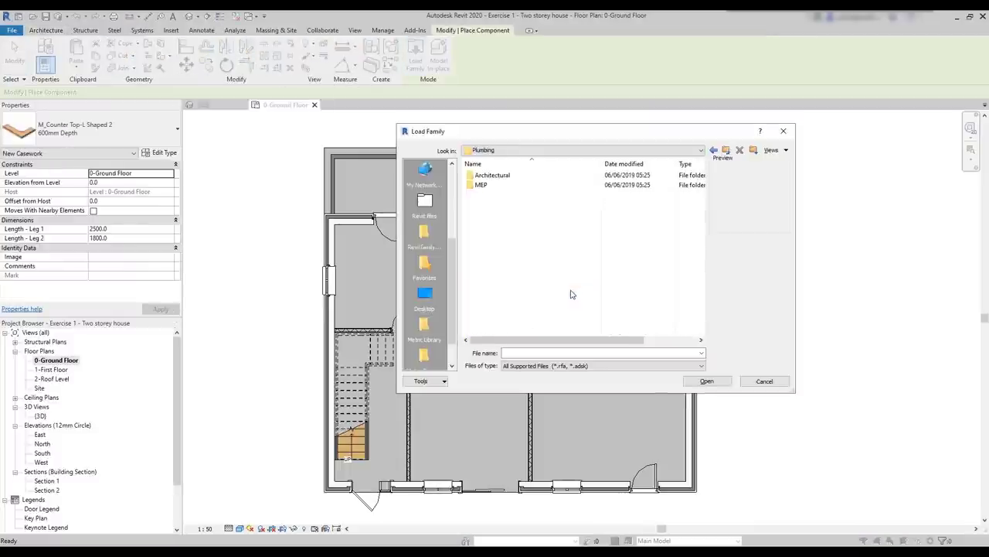
double_click(494, 176)
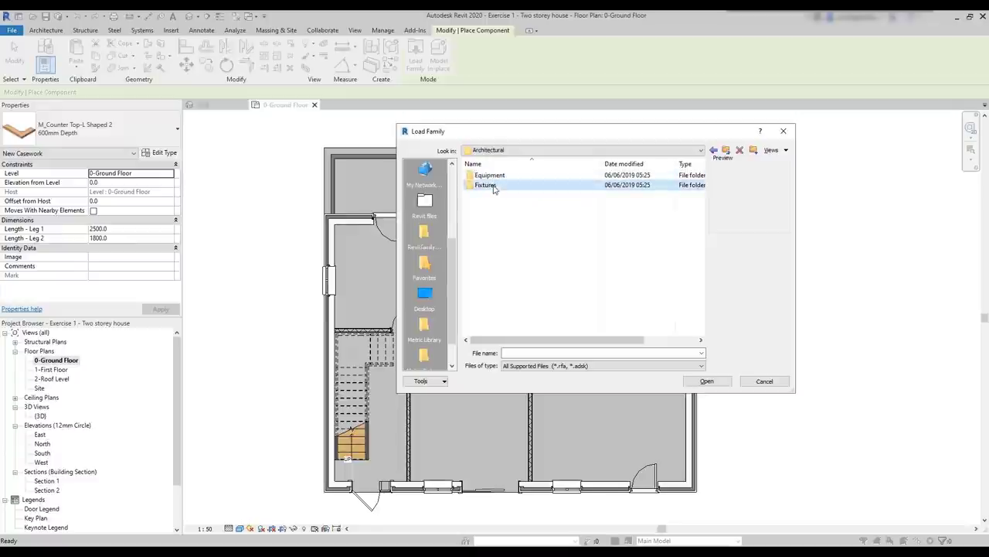
double_click(494, 185)
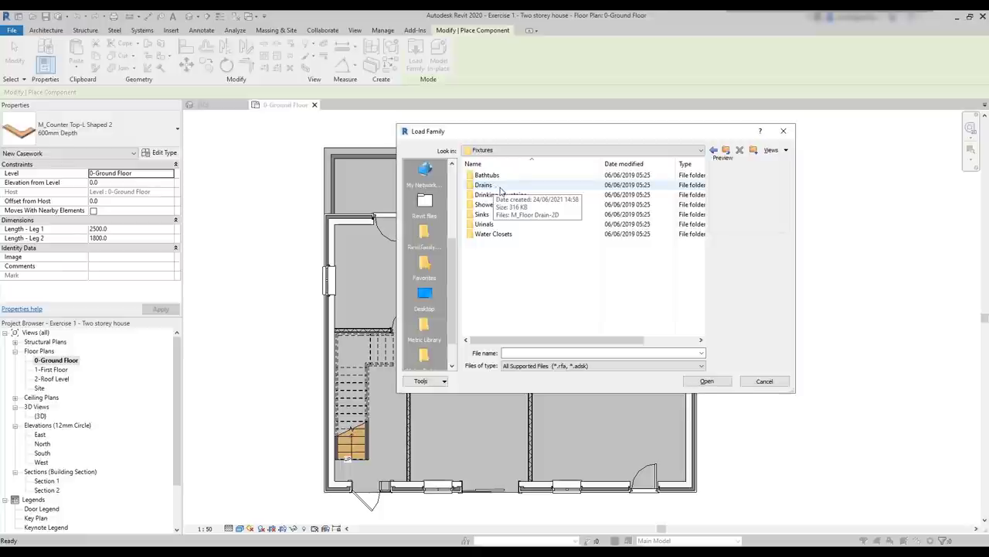
double_click(511, 239)
left_click(545, 176)
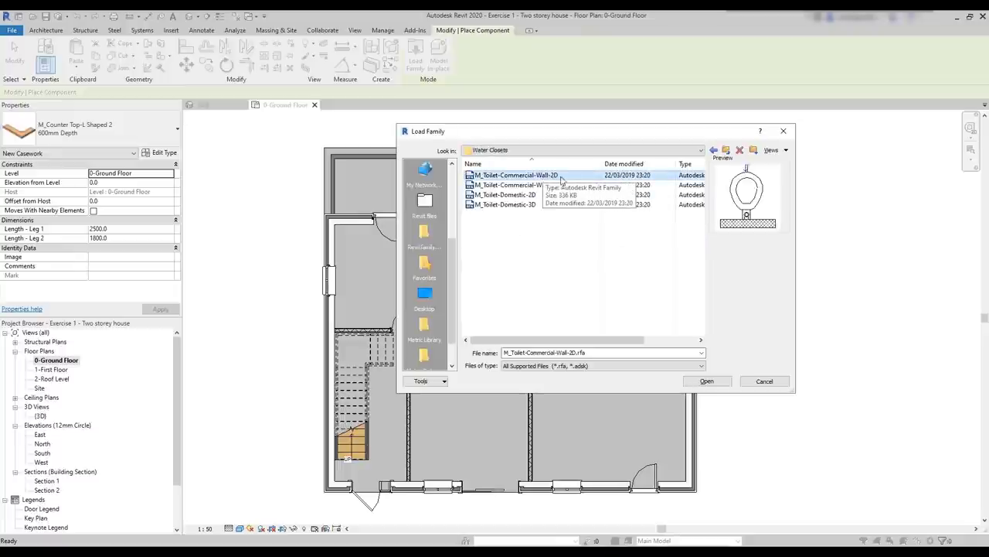
left_click(576, 186)
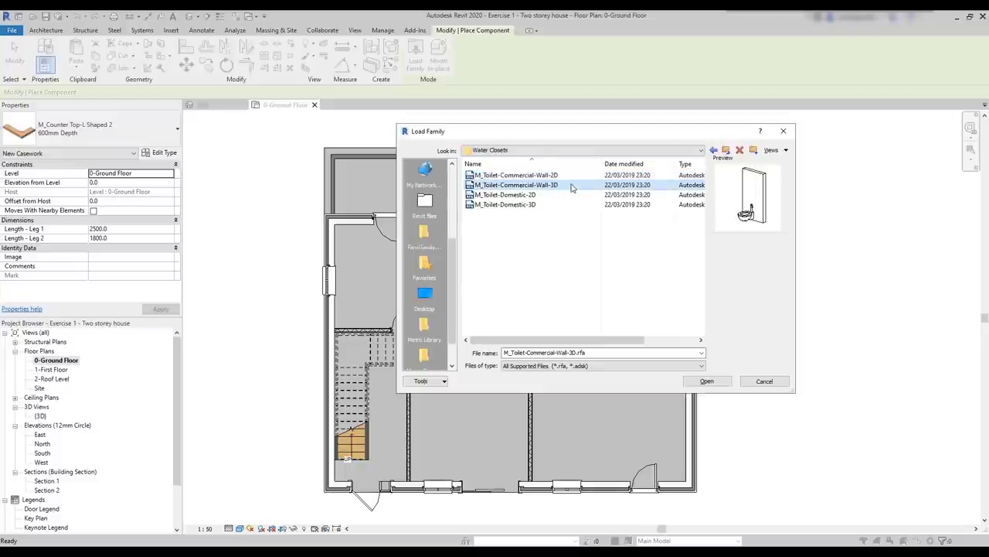
left_click(572, 197)
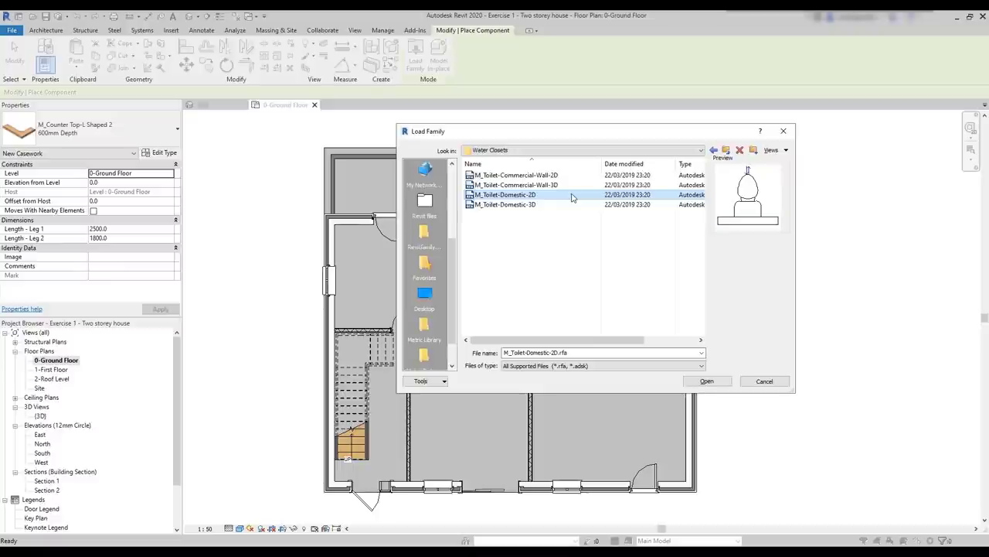
left_click(705, 381)
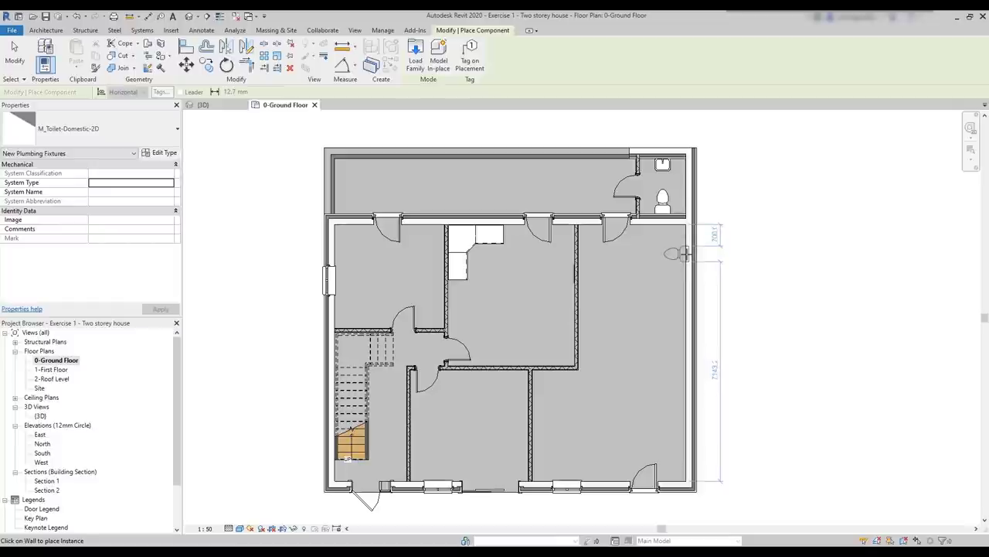
left_click(684, 254)
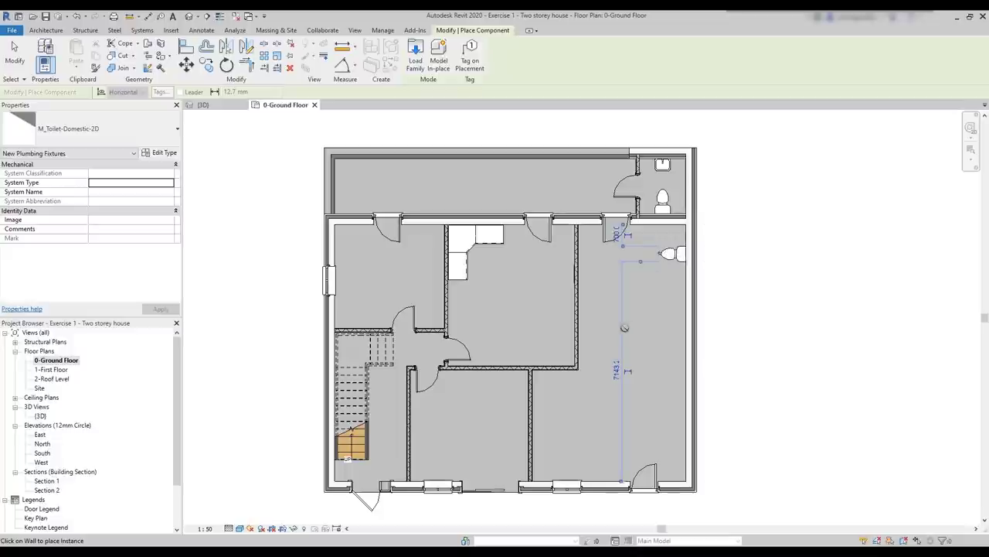
- Load M_Toilet-Commercial-Wall-3D from the Water Closets folder and try its 380mm Seat Height type on the large room's right wall, below the existing toilet
scroll(659, 271, "up", 4)
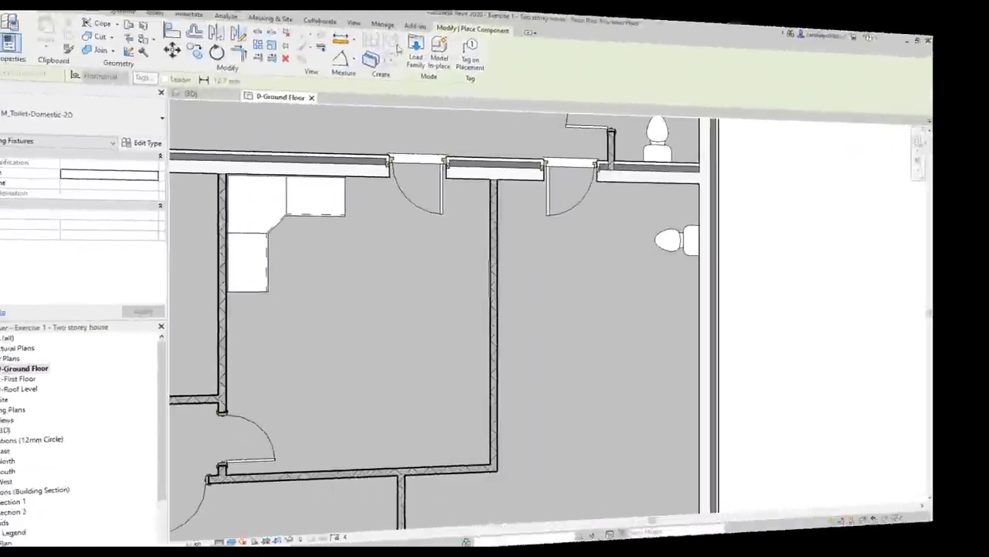
left_click(416, 54)
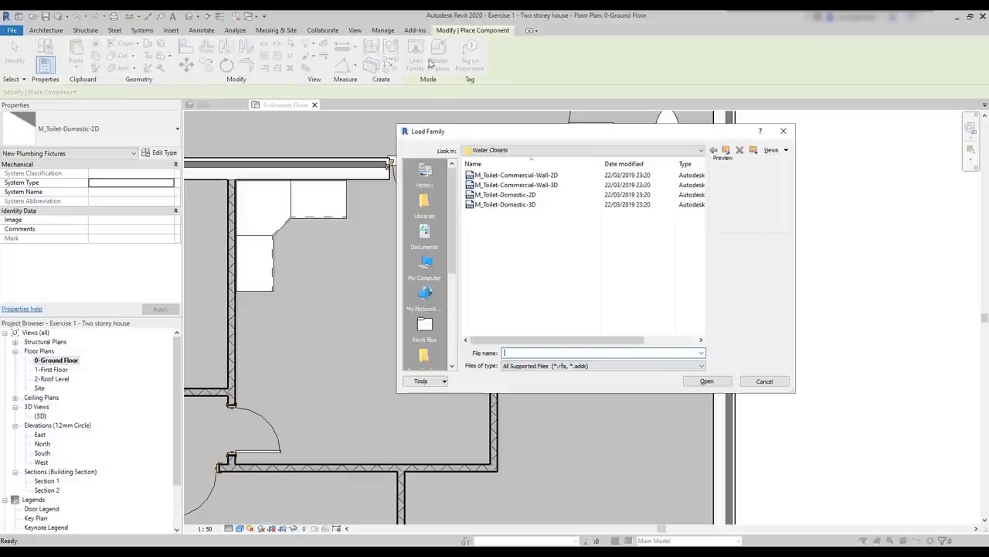
left_click(535, 206)
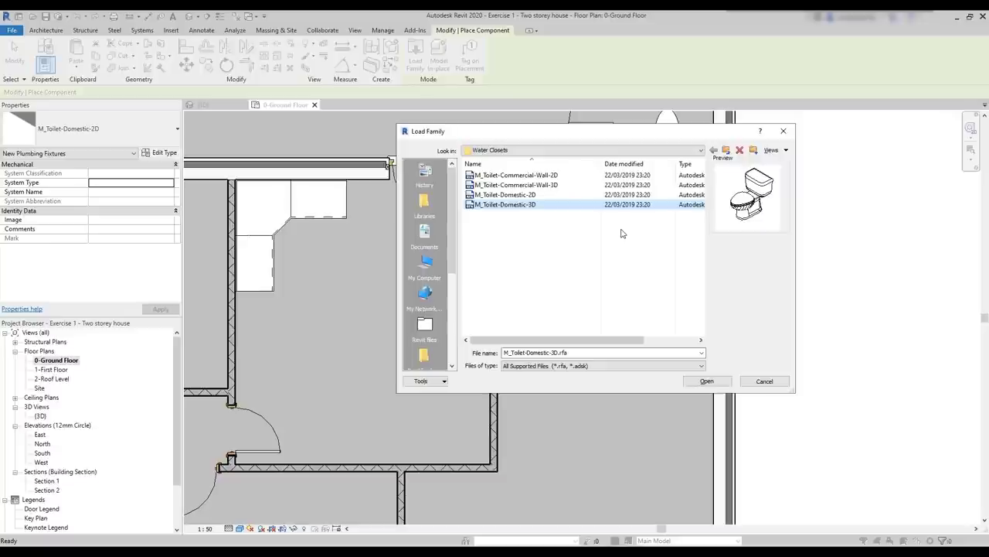
left_click(554, 186)
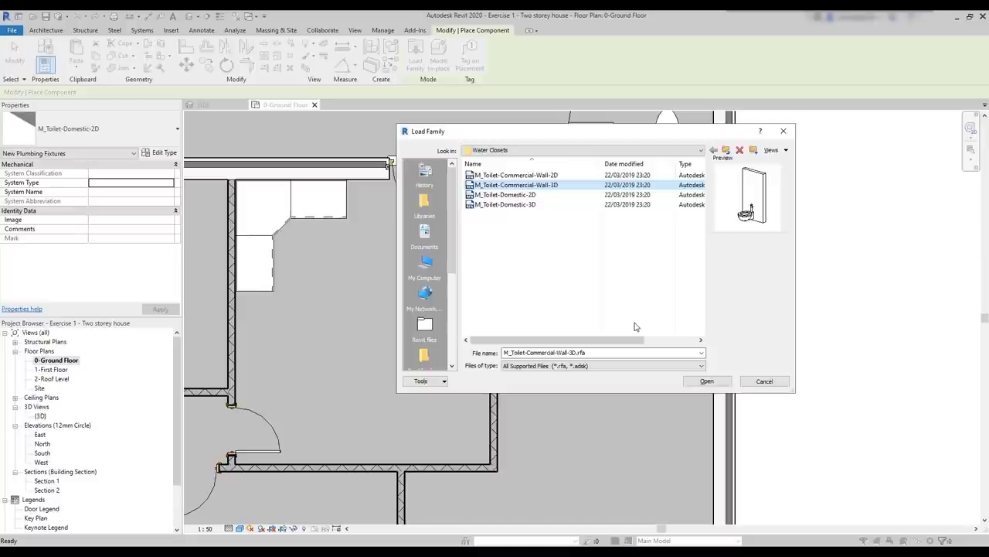
left_click(716, 381)
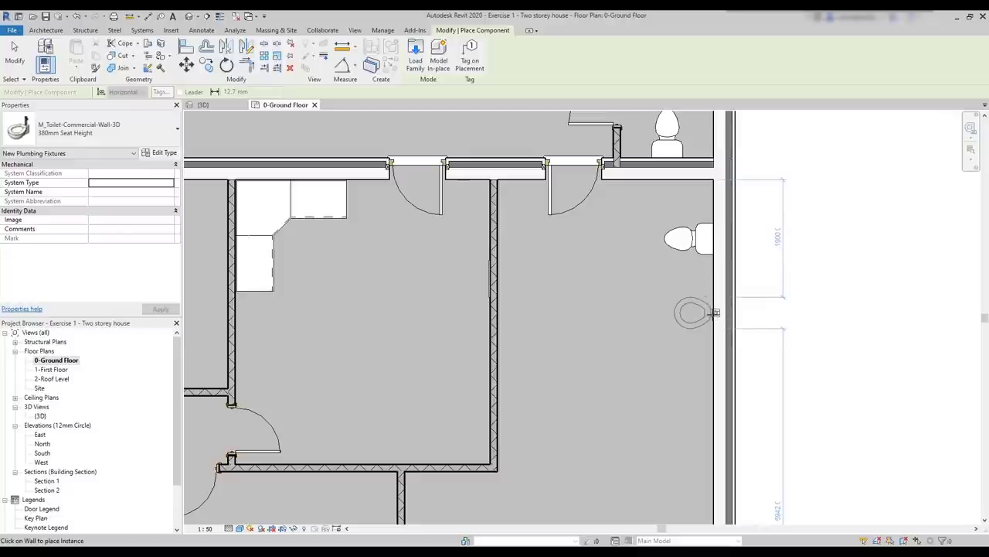
left_click(715, 312)
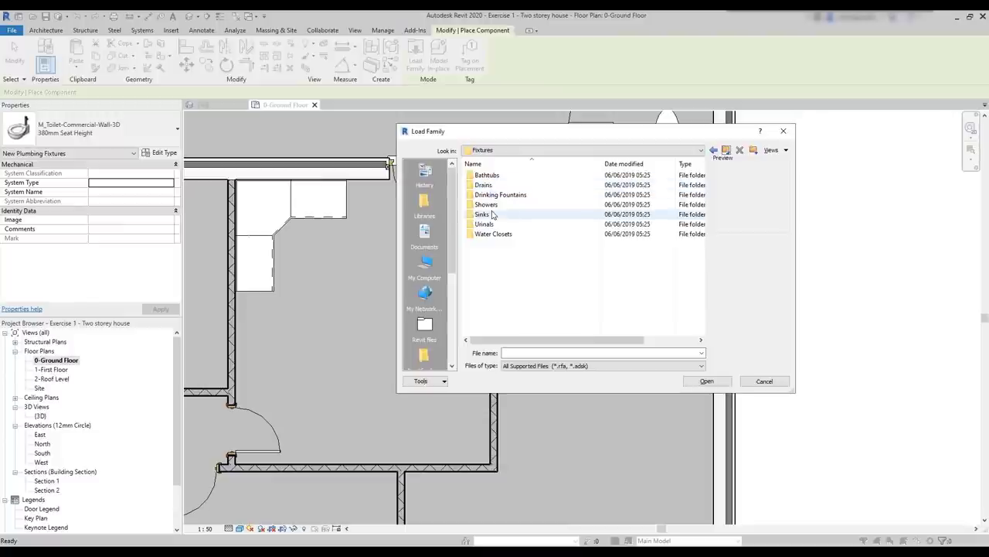
- Load M_Sink-Double-2D from the Sinks folder and place its 840 x 560mm type on the kitchen's right wall, about 1100 mm above the lower wall
double_click(493, 216)
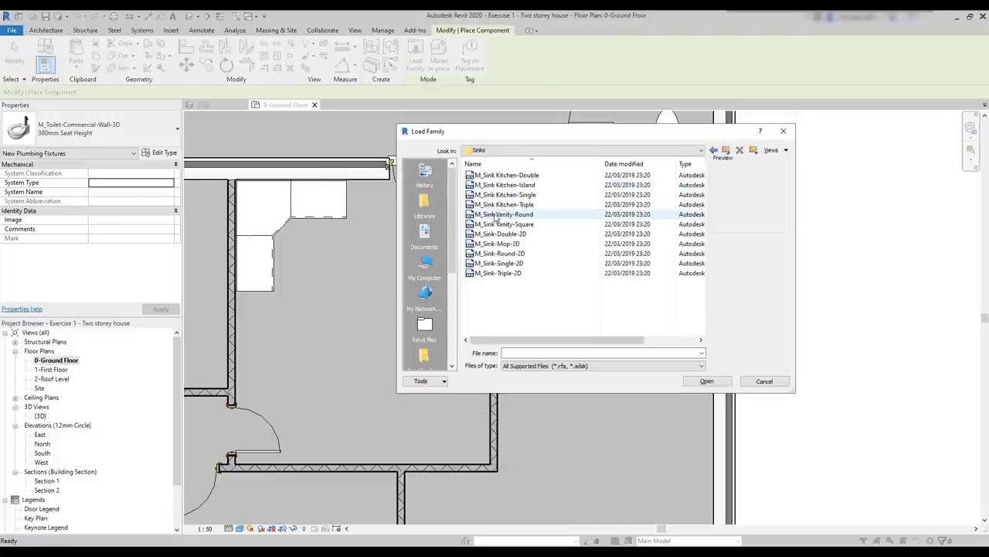
left_click(544, 177)
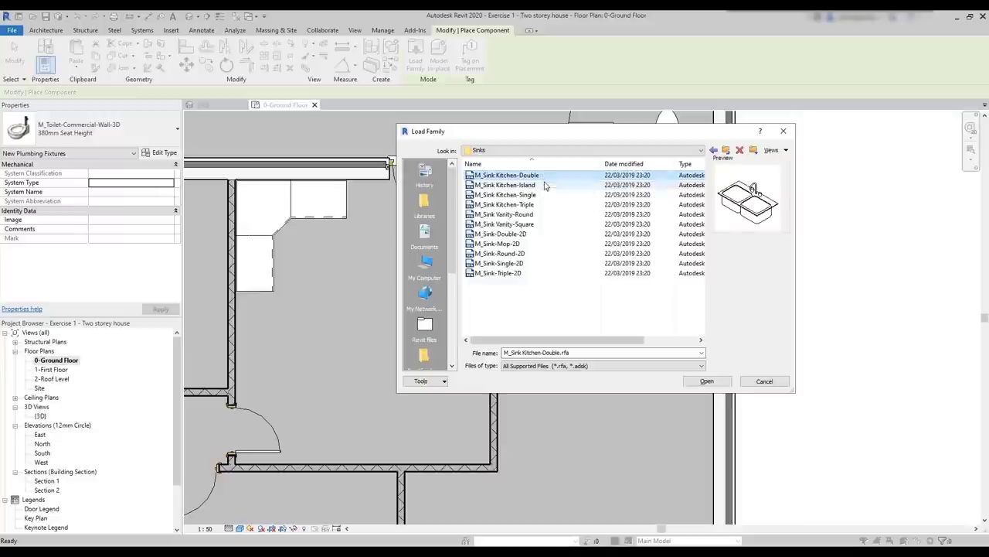
left_click(543, 225)
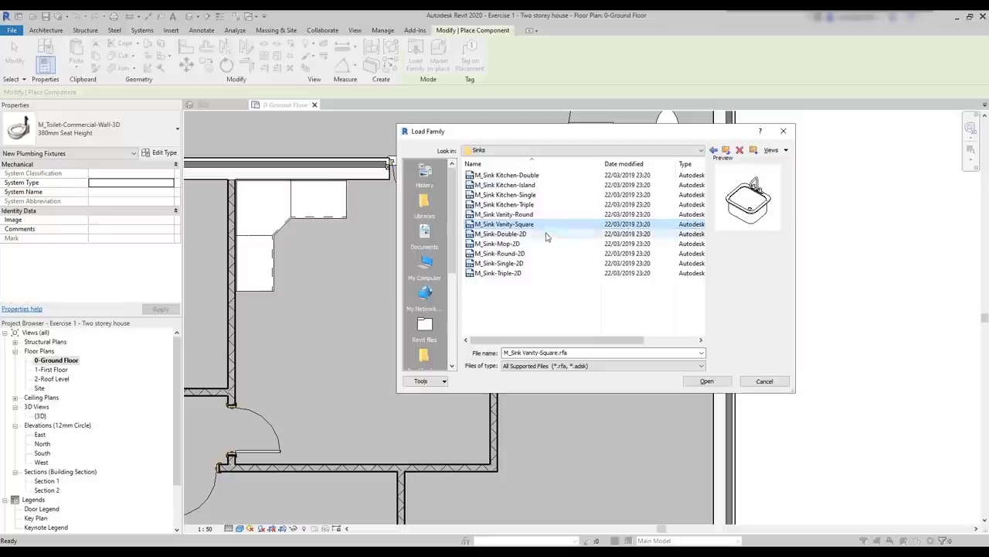
left_click(546, 235)
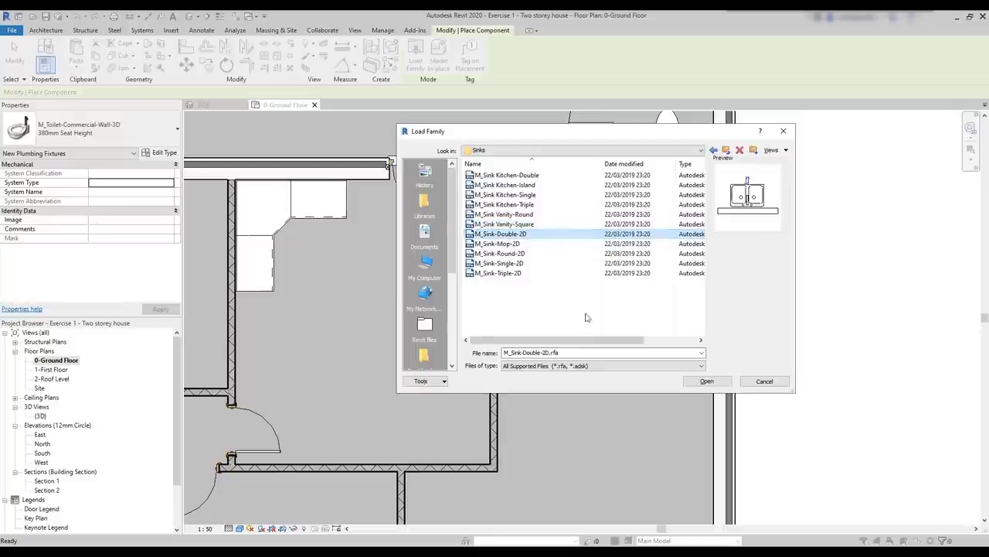
left_click(708, 381)
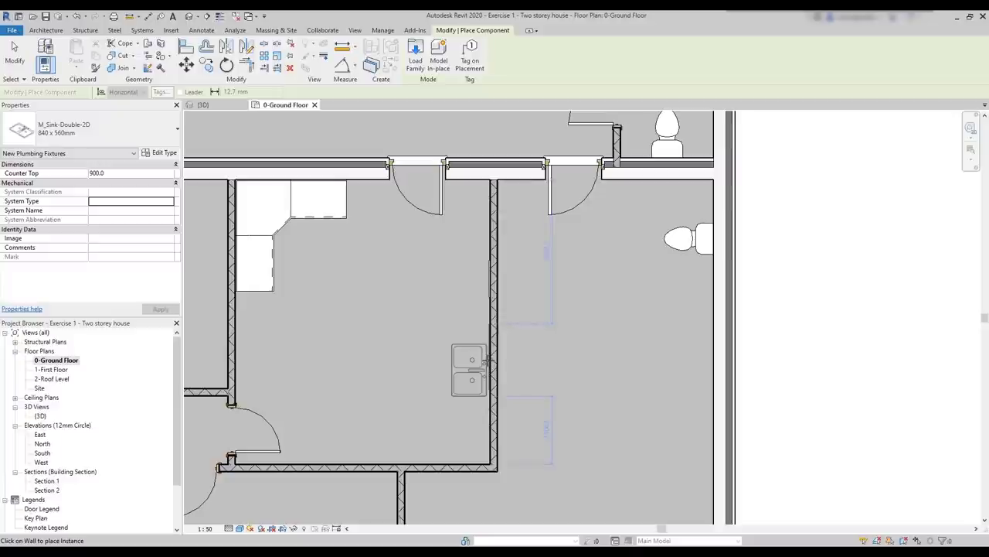
left_click(488, 360)
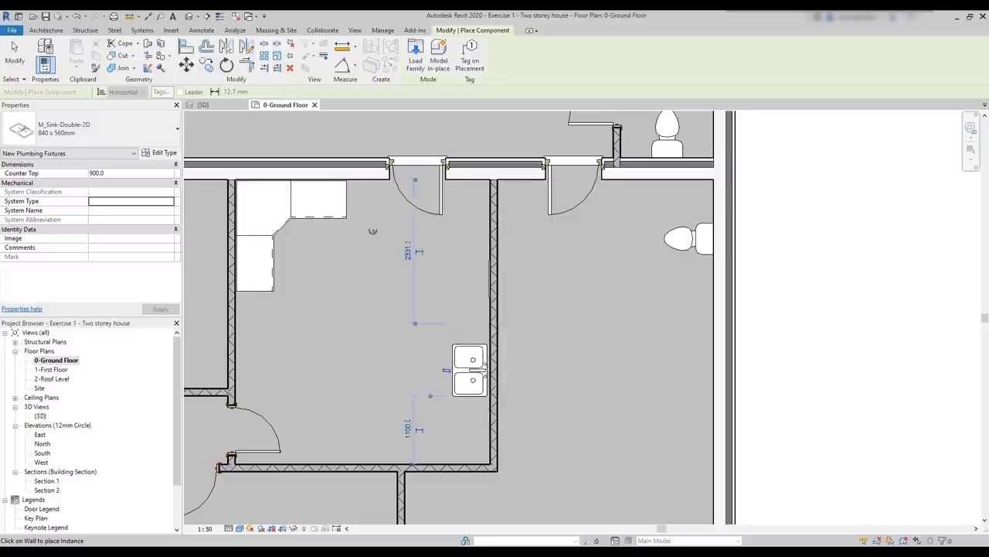
- Place another 840 x 560mm M_Sink-Double-2D on the kitchen counter top, against the back wall, in the {3D} view
left_click(225, 107)
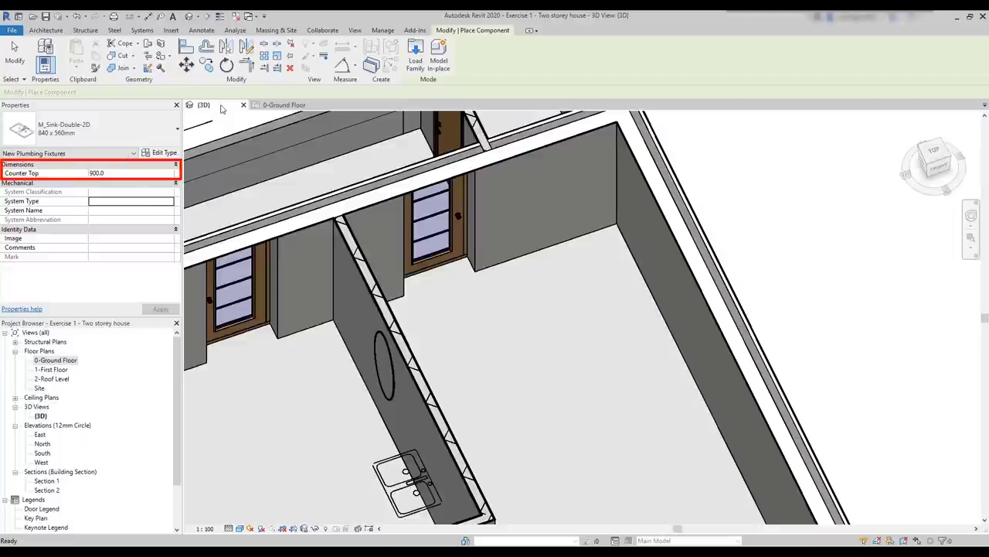
scroll(523, 285, "down", 2)
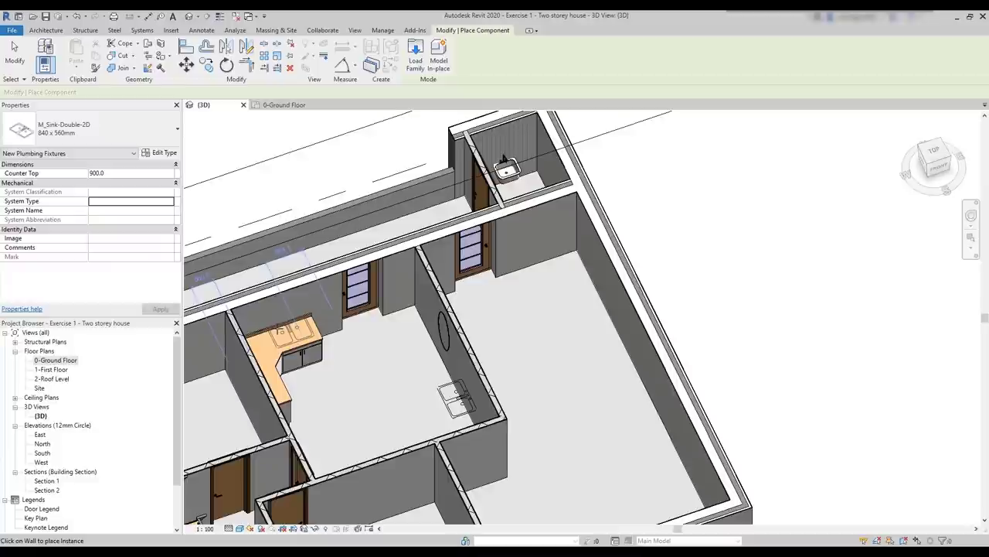
scroll(310, 380, "up", 2)
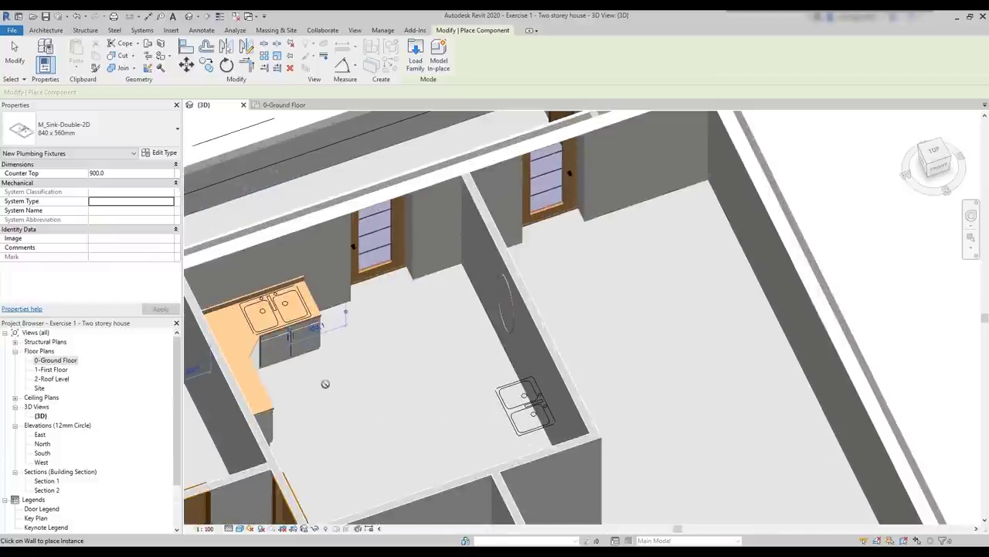
middle_click_drag(379, 398, 430, 374, "shift")
scroll(430, 373, "up", 2)
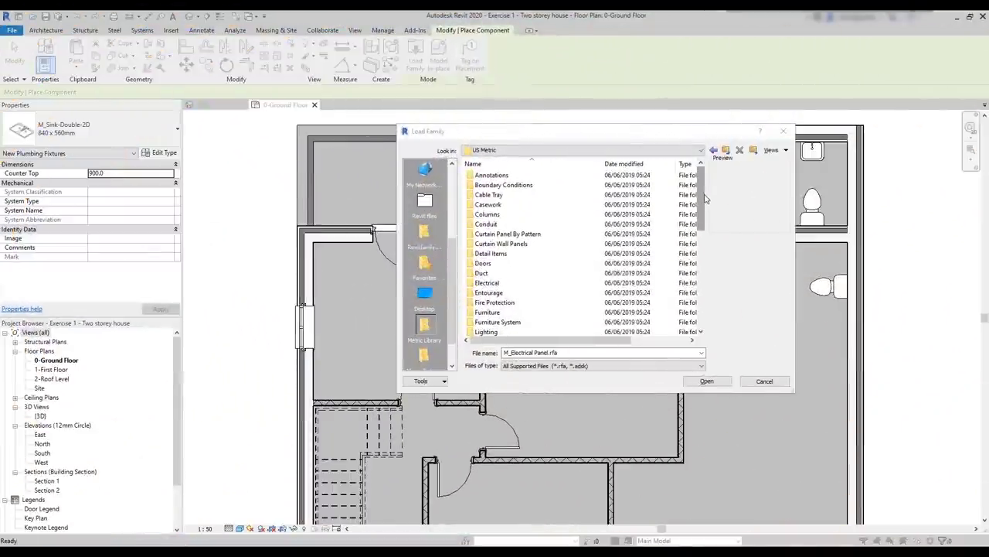
- Load M_Switch-Double from Electrical's Terminals folder, place it on the kitchen's right wall in the ground floor plan and select it in the {3D} view
left_click_drag(704, 199, 709, 240)
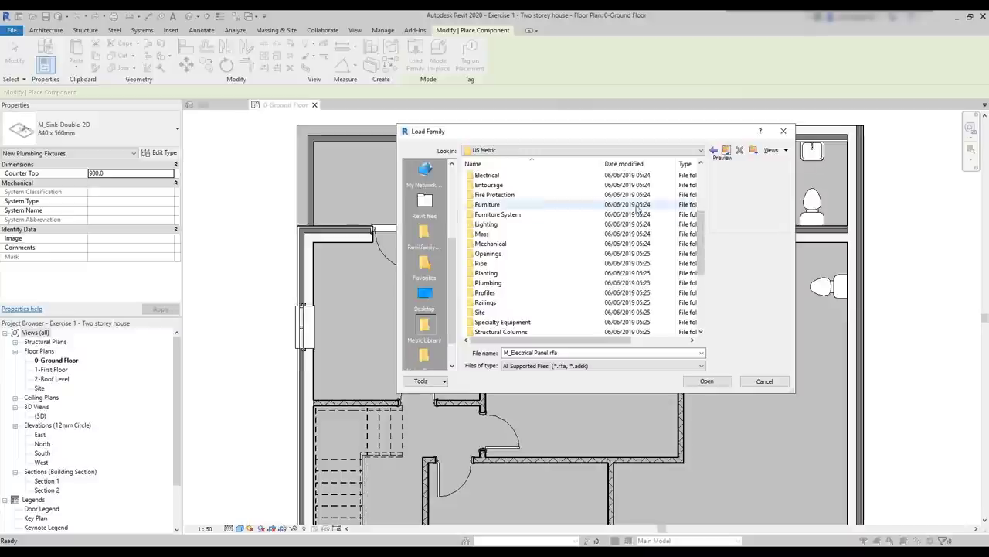
double_click(532, 176)
left_click(533, 253)
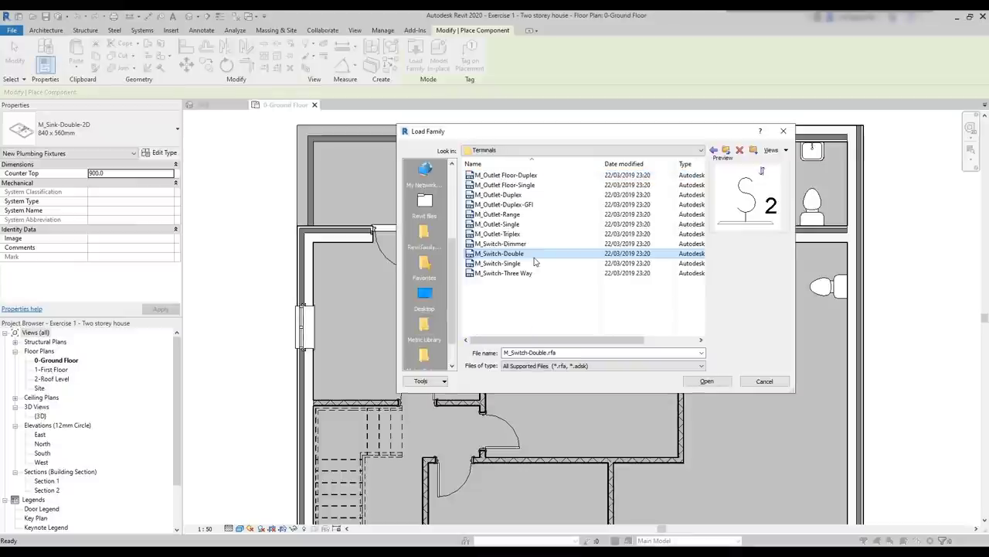
left_click(706, 381)
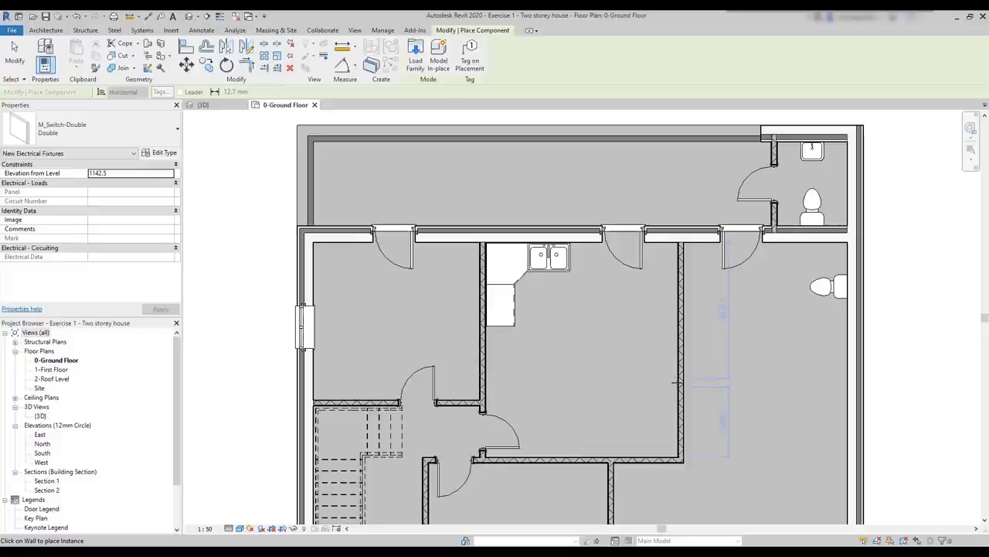
left_click(677, 382)
scroll(677, 382, "up", 5)
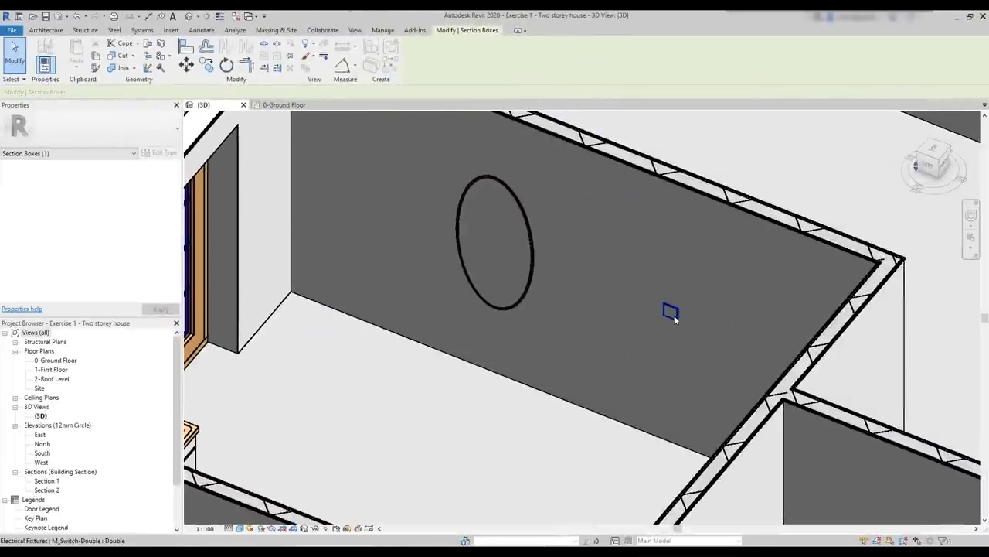
left_click(672, 315)
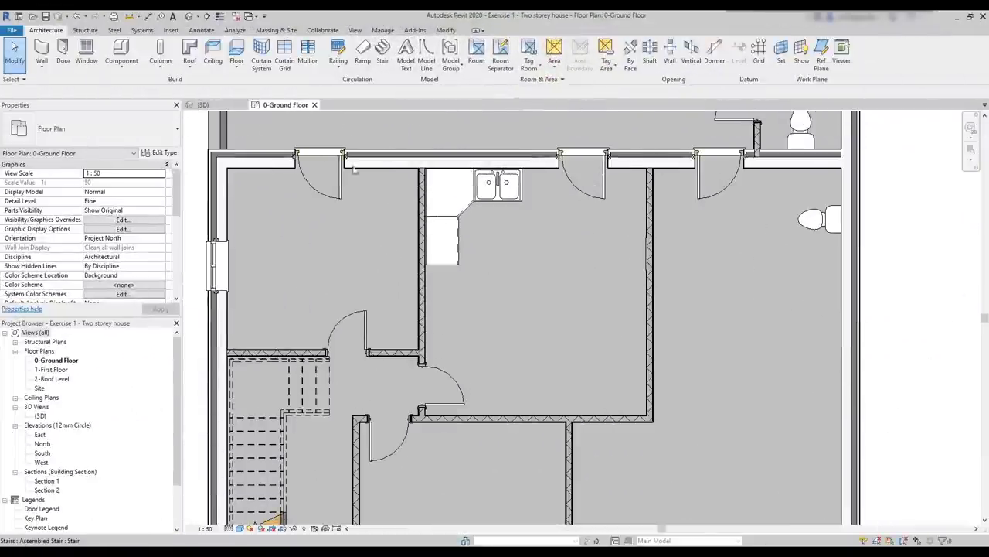
- Start placing a component and search the available types for "sink 2d"
left_click(121, 53)
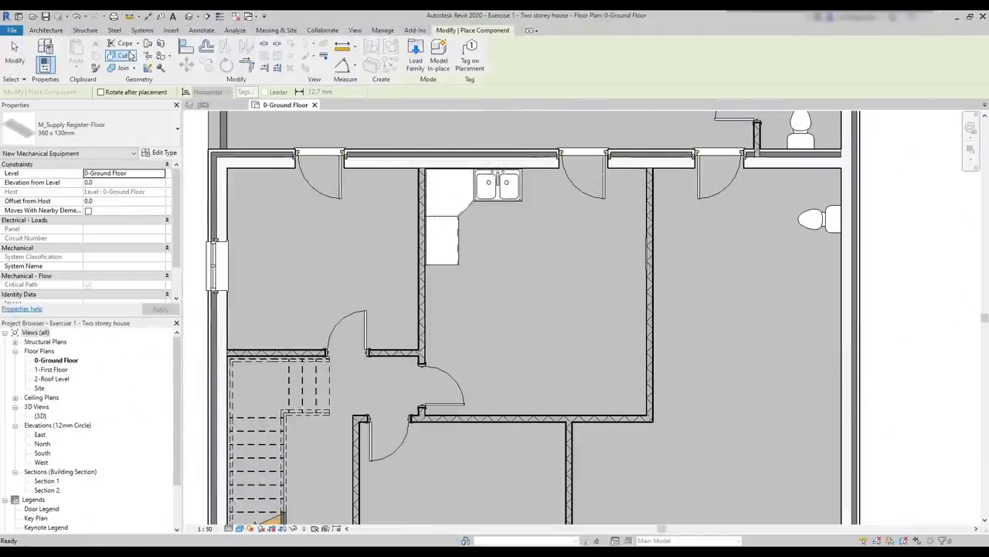
left_click(152, 126)
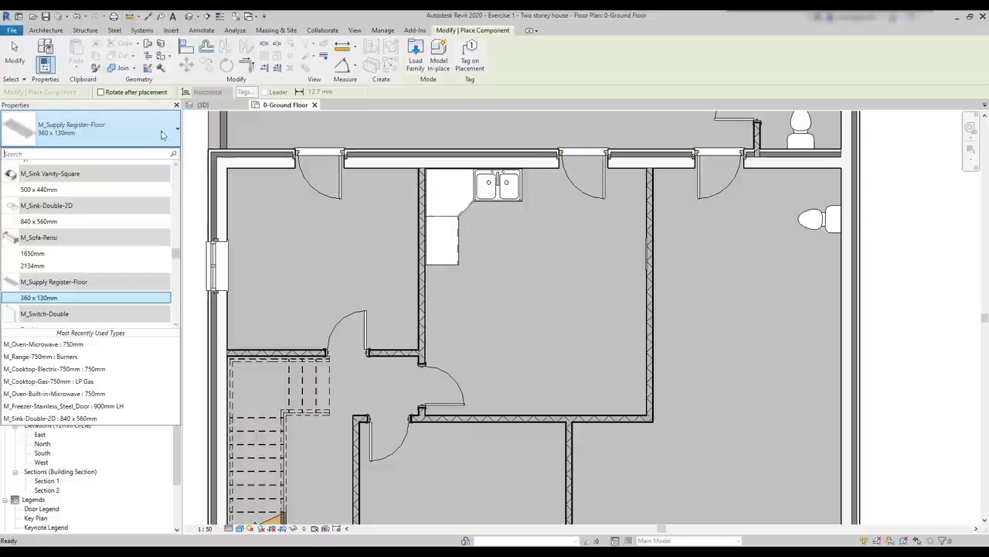
left_click_drag(180, 261, 178, 177)
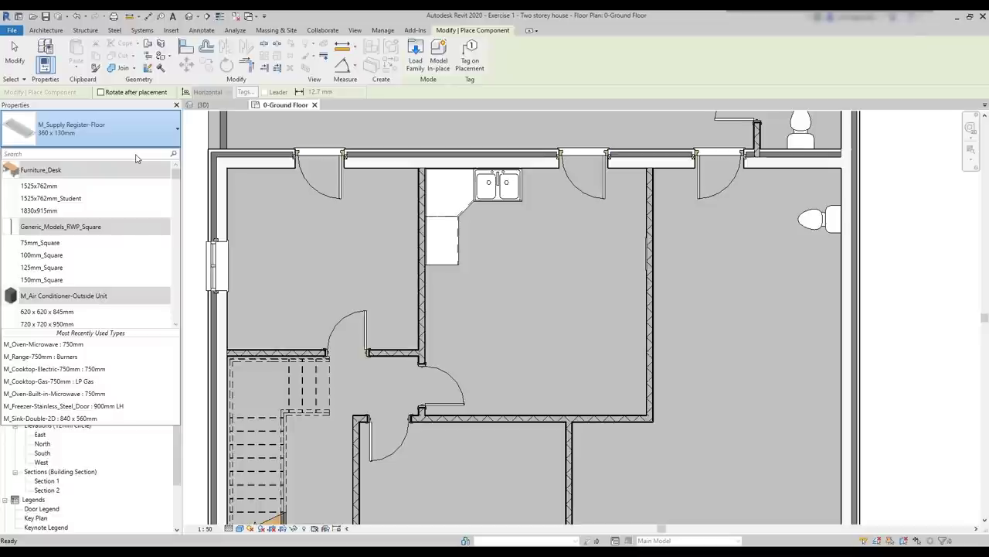
type("sink 2")
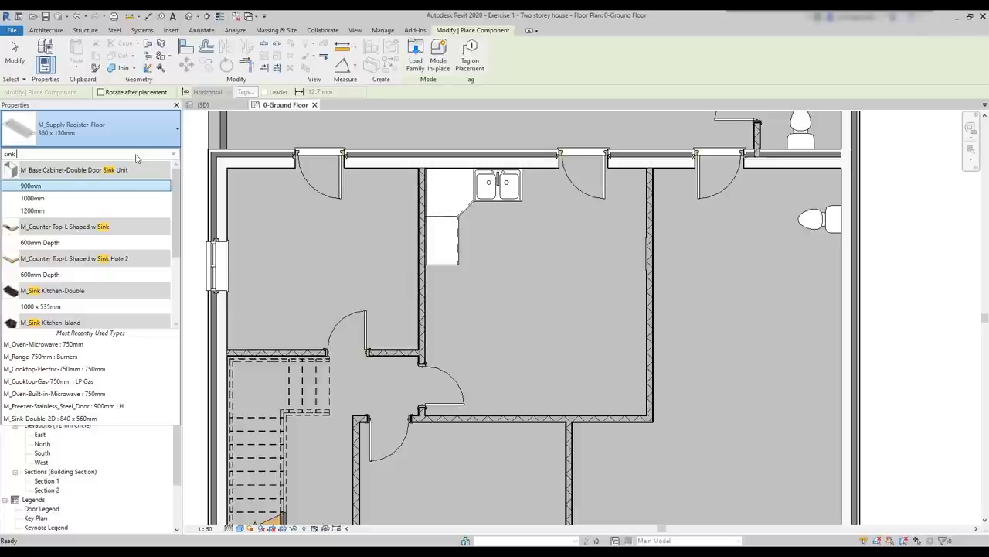
type("d")
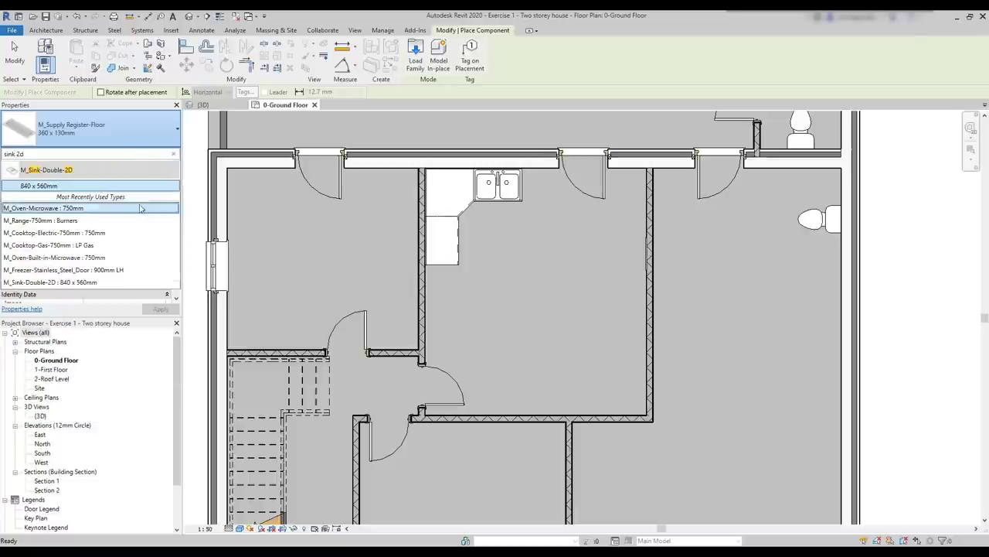
mouse_move(57, 190)
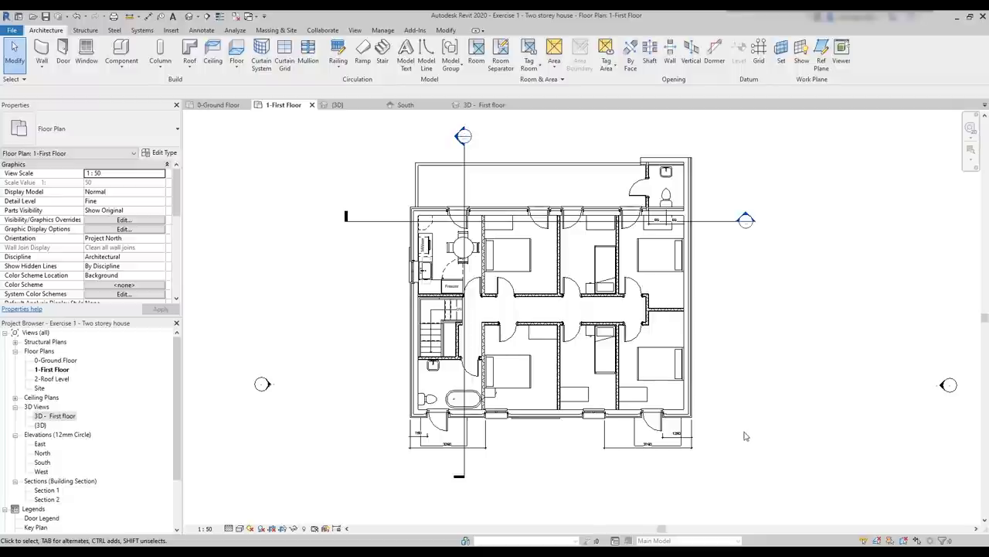
- Hide the whole Dimensions category in the 1-First Floor plan, using the dimension below the lower-right balcony
scroll(579, 453, "up", 3)
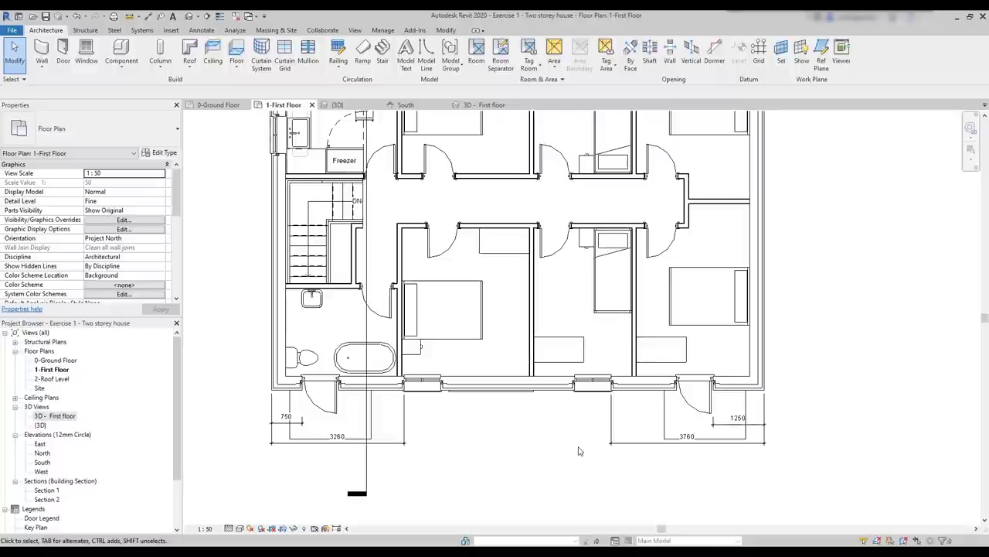
left_click(613, 422)
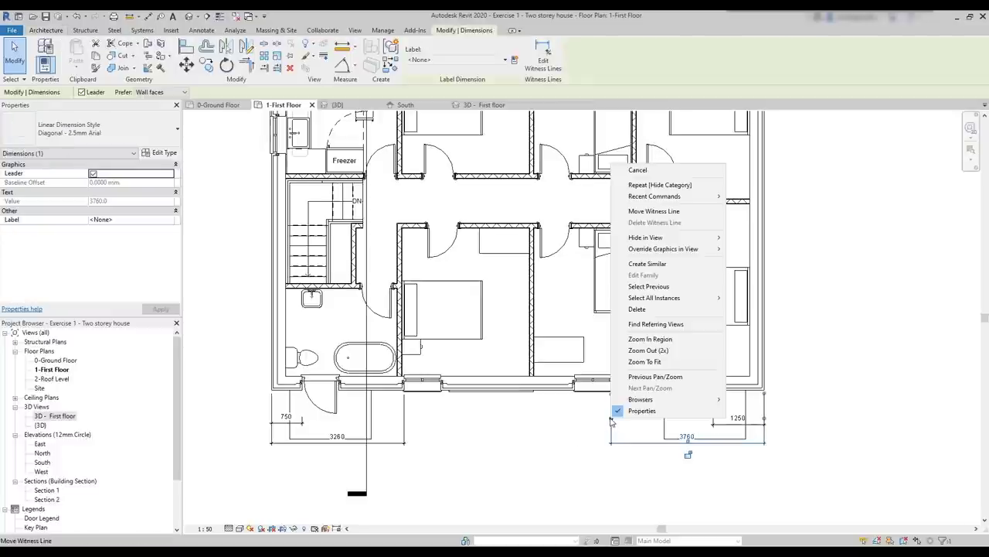
mouse_move(673, 238)
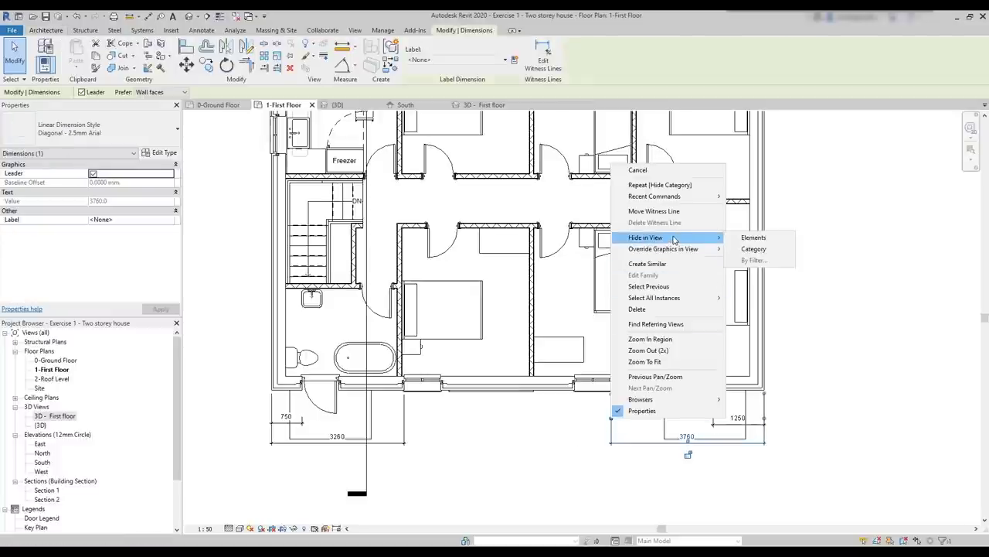
left_click(753, 249)
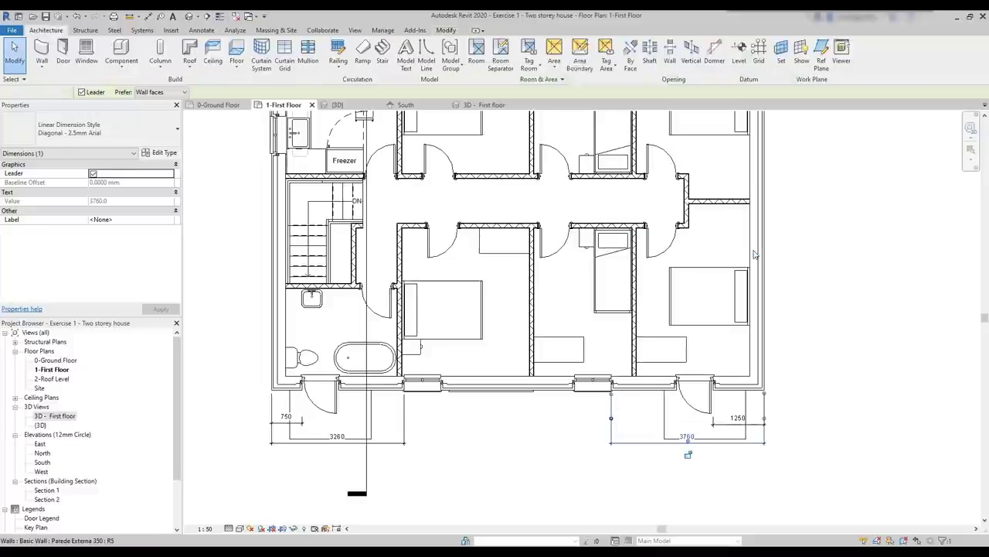
- Hide the entire Furniture category in the 1-First Floor plan, starting from the double bed in the lower bedroom beside the bathroom
left_click(481, 301)
right_click(480, 301)
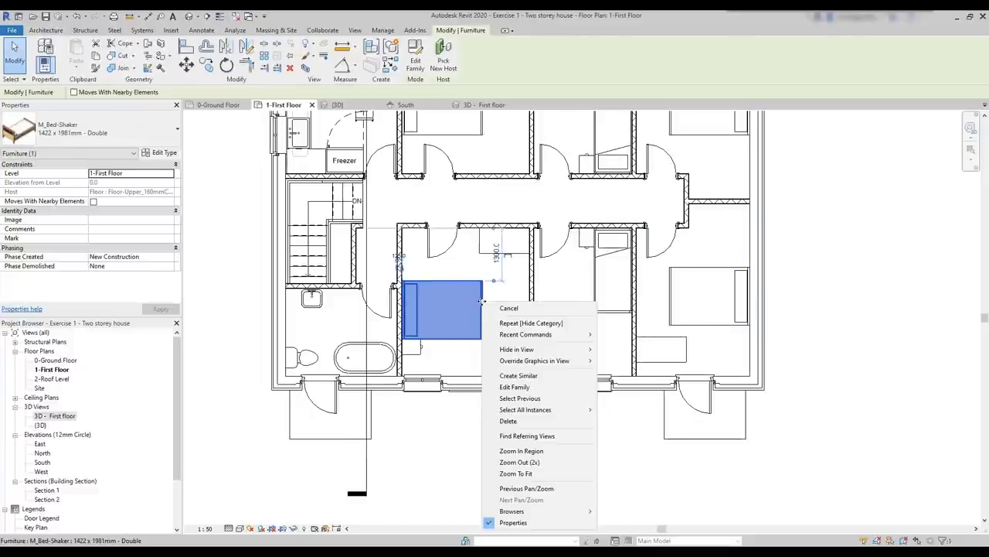
mouse_move(557, 350)
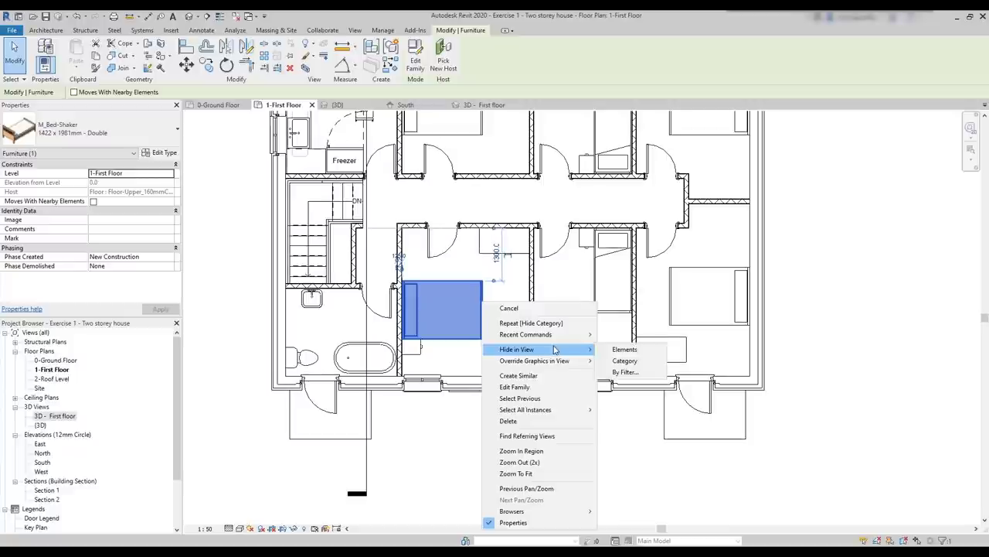
left_click(645, 365)
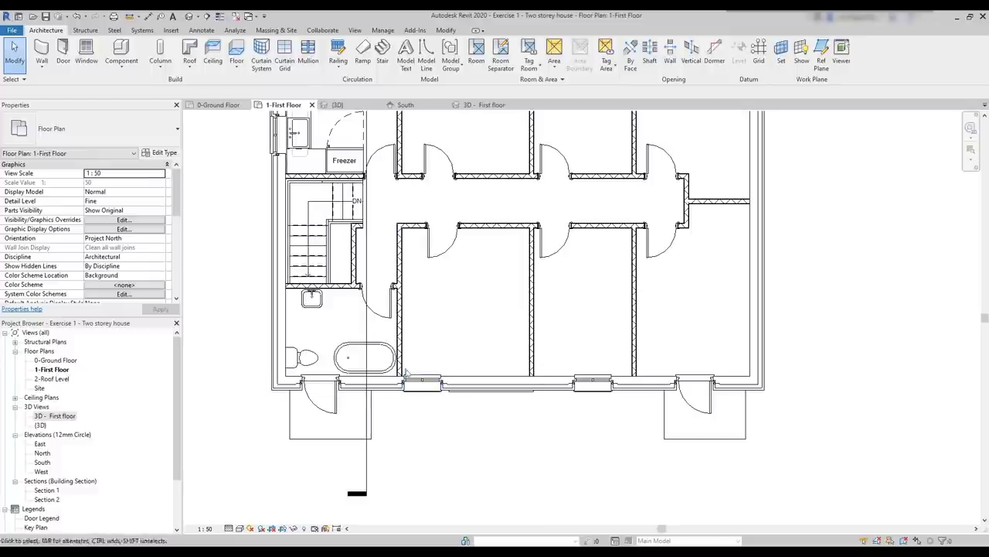
- Hide the entire Plumbing Fixtures category in the 1-First Floor plan, starting from the bathtub in the lower bathroom
left_click(379, 351)
right_click(379, 352)
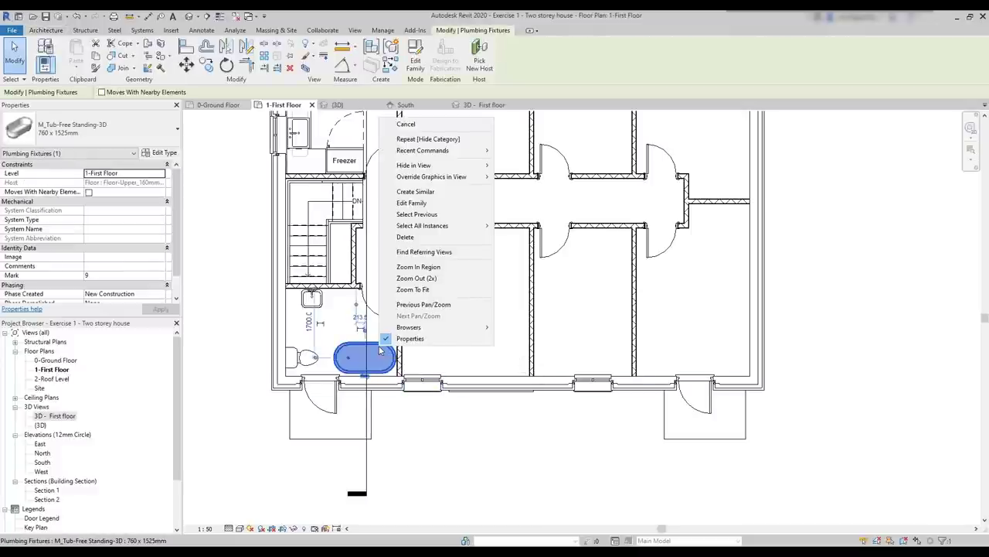
mouse_move(463, 165)
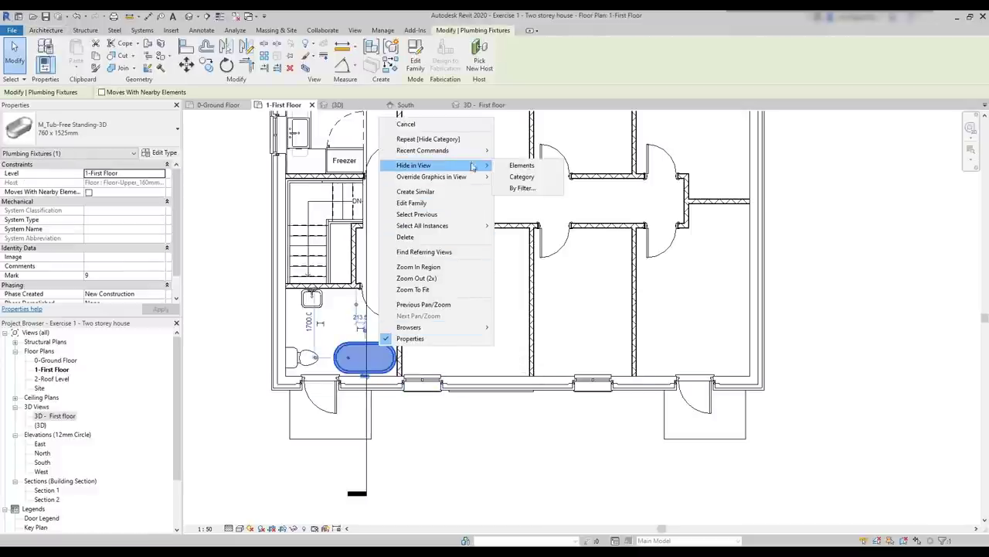
left_click(518, 177)
- Hide the entire Specialty Equipment category in the 1-First Floor plan, starting from the kitchen freezer
scroll(473, 247, "down", 3)
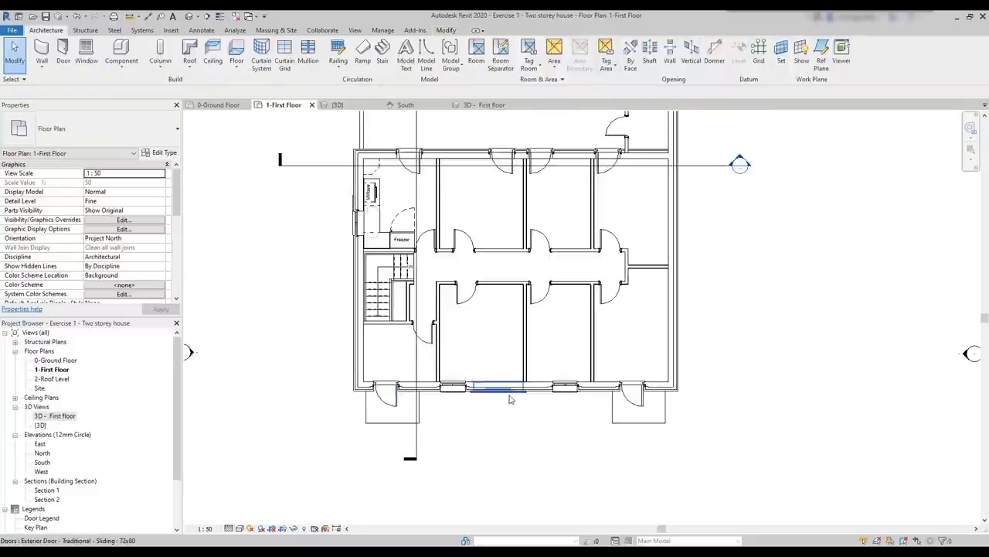
scroll(425, 238, "up", 2)
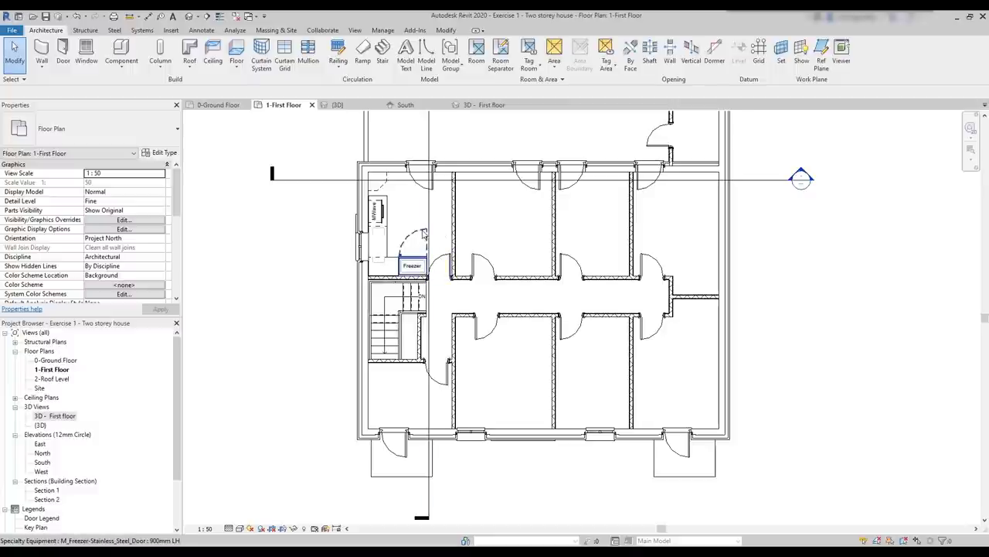
left_click(422, 235)
right_click(423, 235)
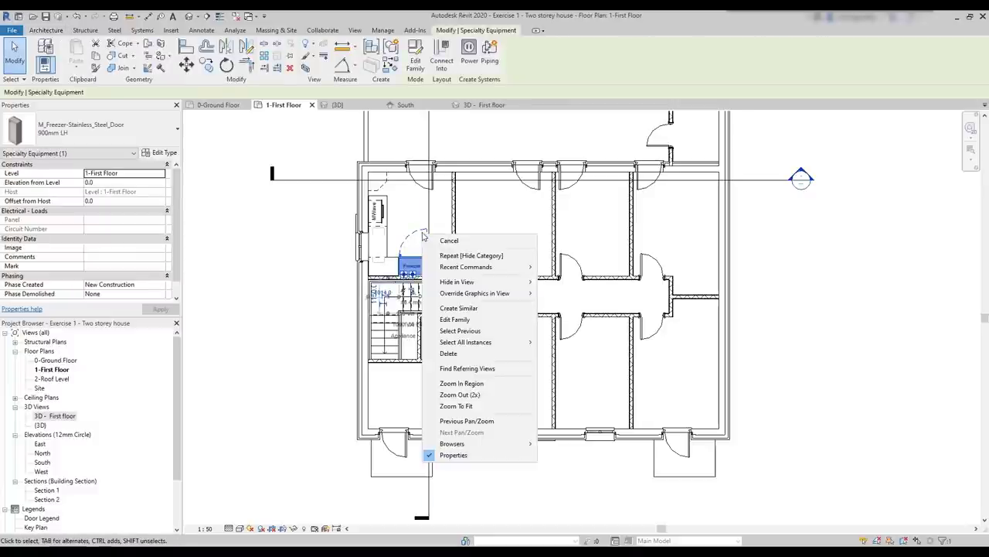
mouse_move(502, 281)
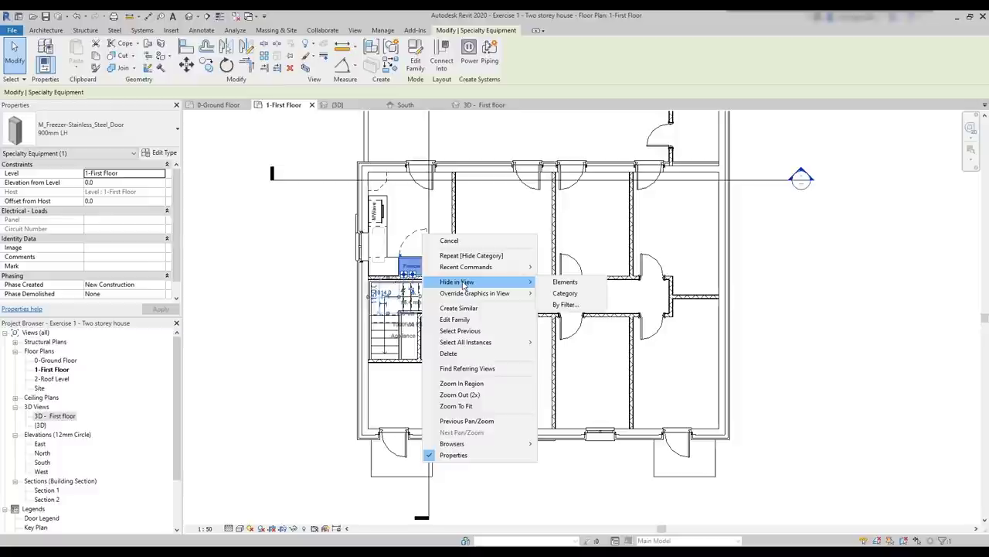
left_click(575, 294)
- Hide the entire Casework category in the 1-First Floor plan, starting from the kitchen's L-shaped counter top
left_click(387, 224)
right_click(389, 223)
mouse_move(464, 269)
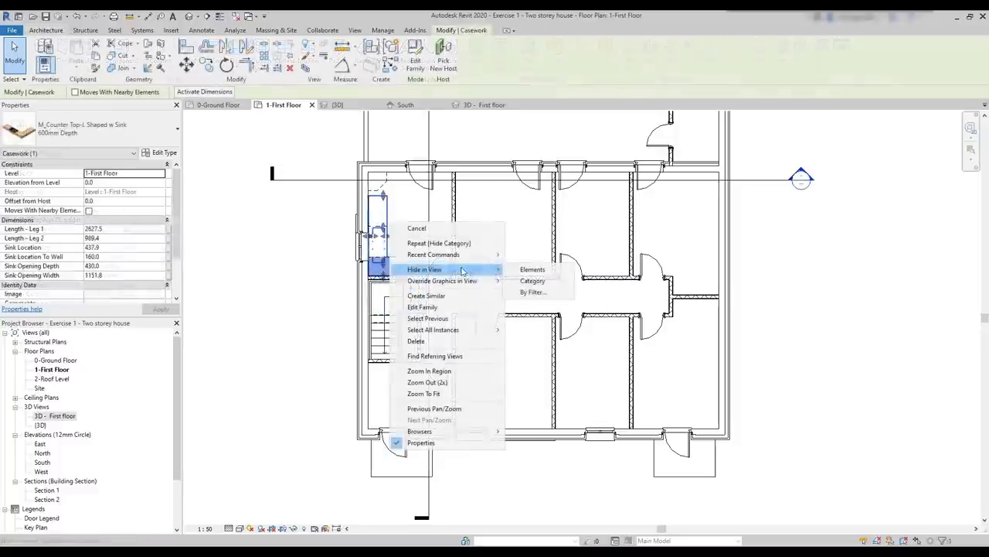
left_click(539, 286)
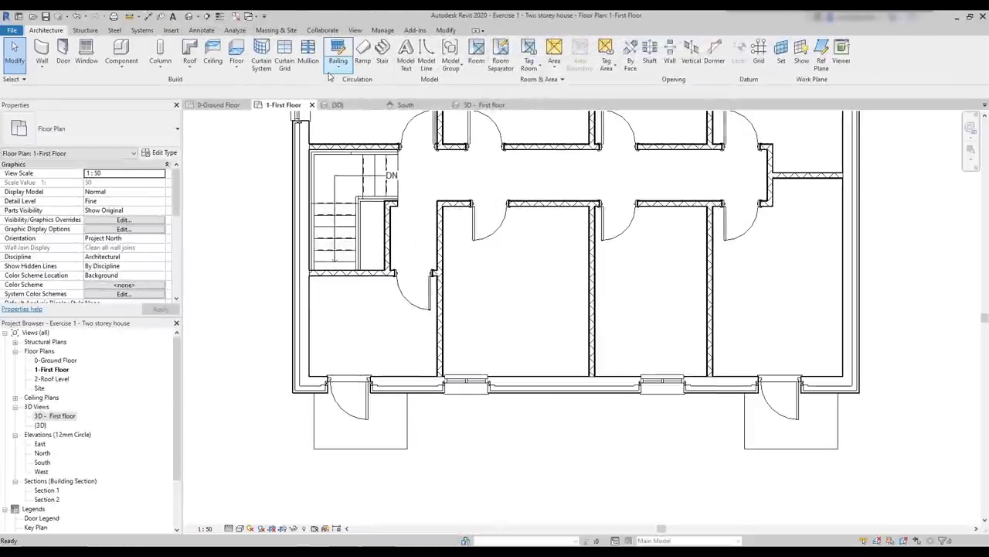
- Sketch an 1100mm railing path with no offset along the lower-left balcony's 1200, 2000 and 1200 mm outer edges and finish it
left_click(336, 68)
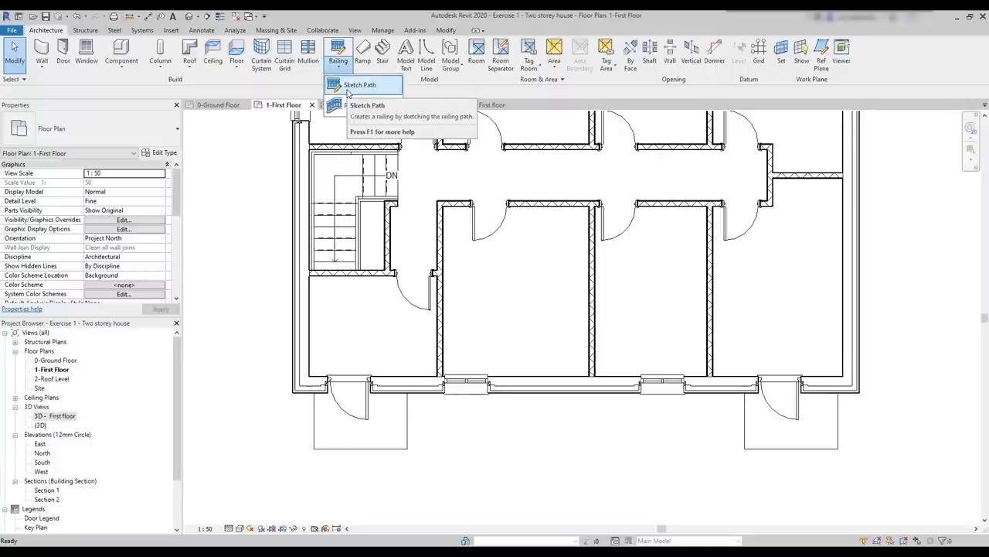
left_click(347, 85)
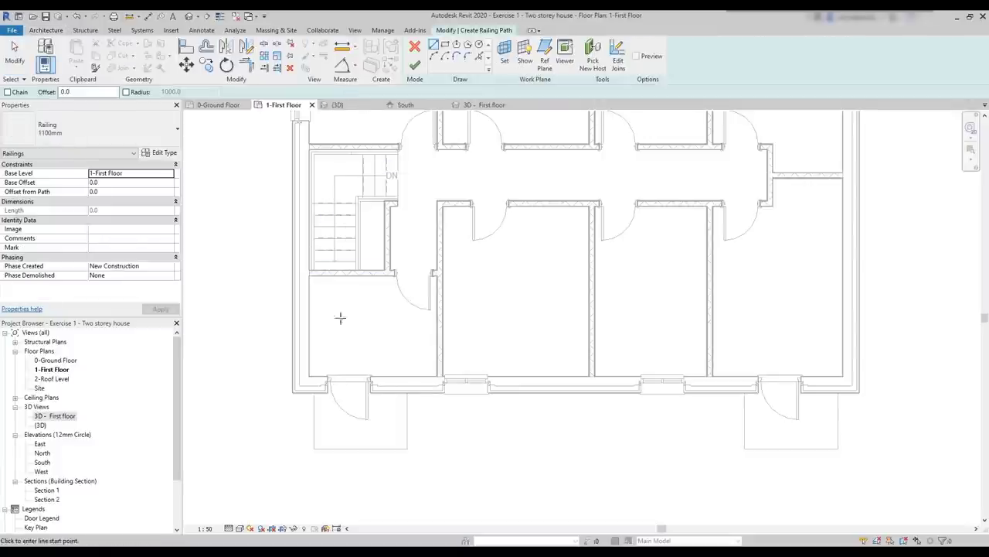
left_click(328, 378)
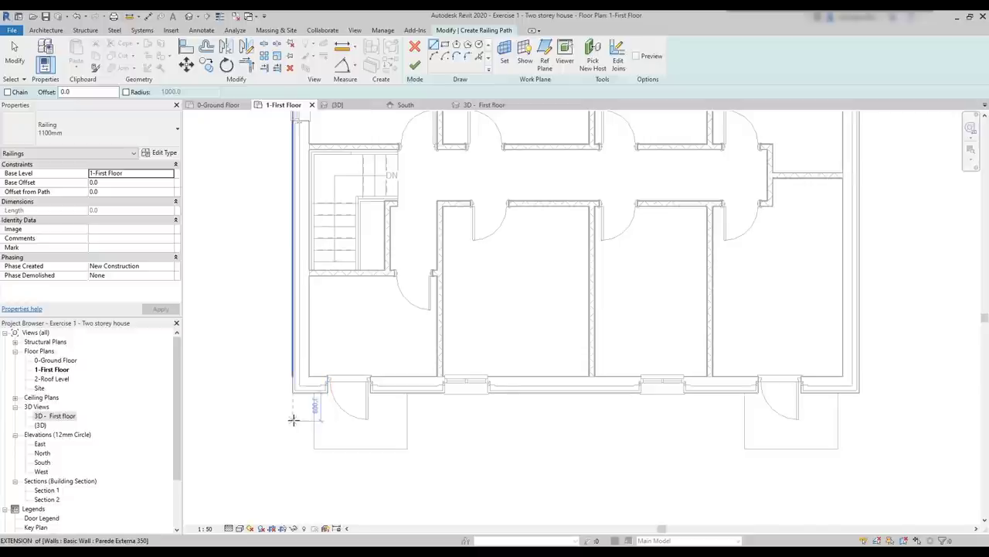
key("Escape")
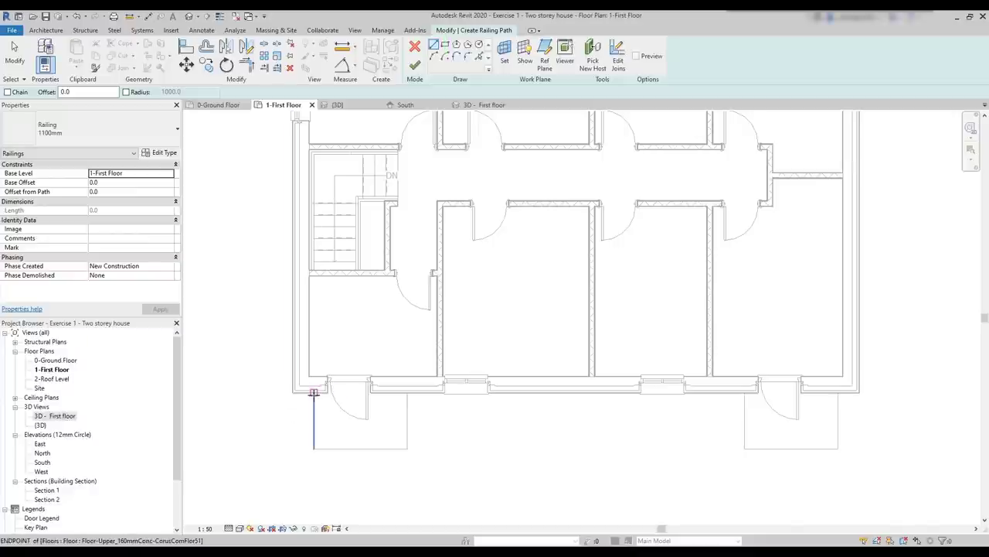
left_click(314, 392)
left_click(314, 448)
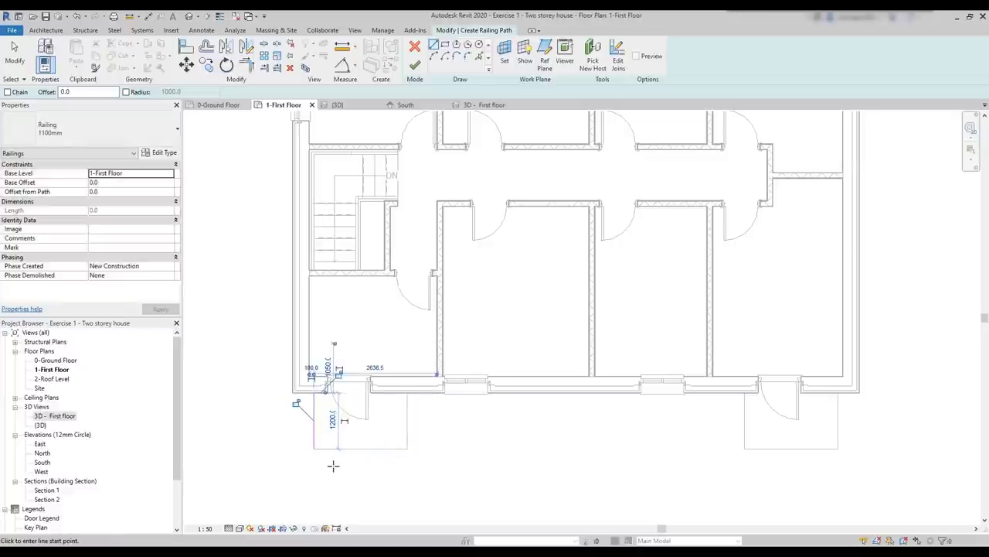
left_click(314, 448)
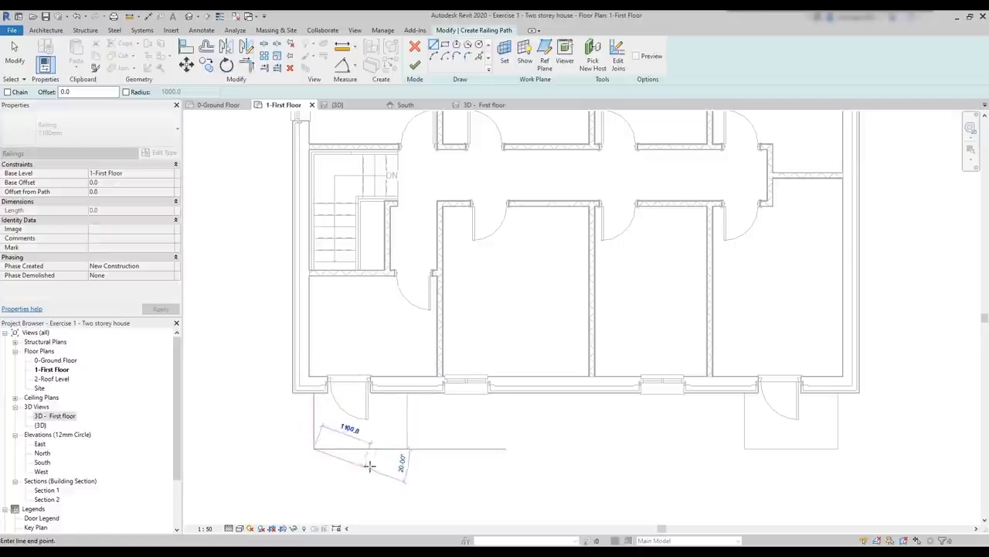
left_click(407, 449)
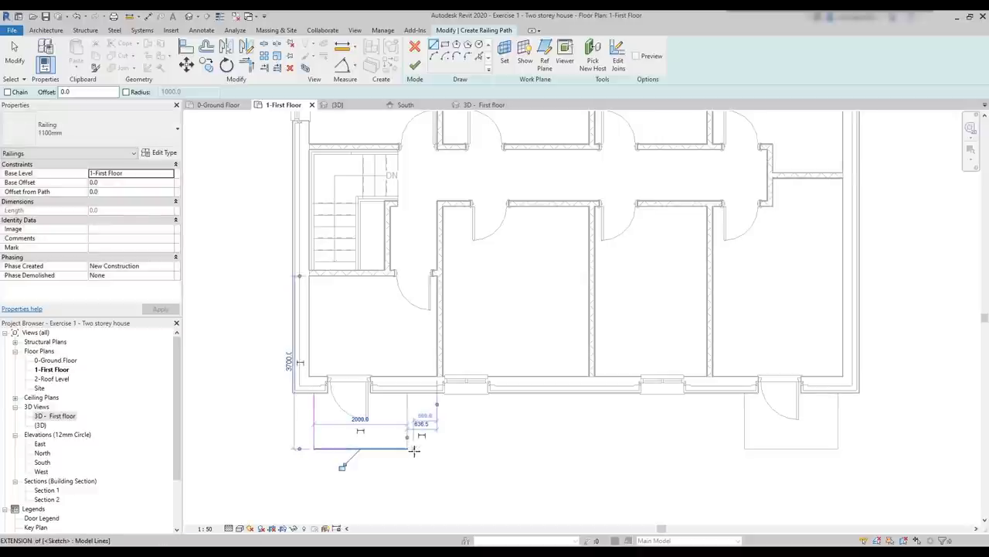
left_click(407, 449)
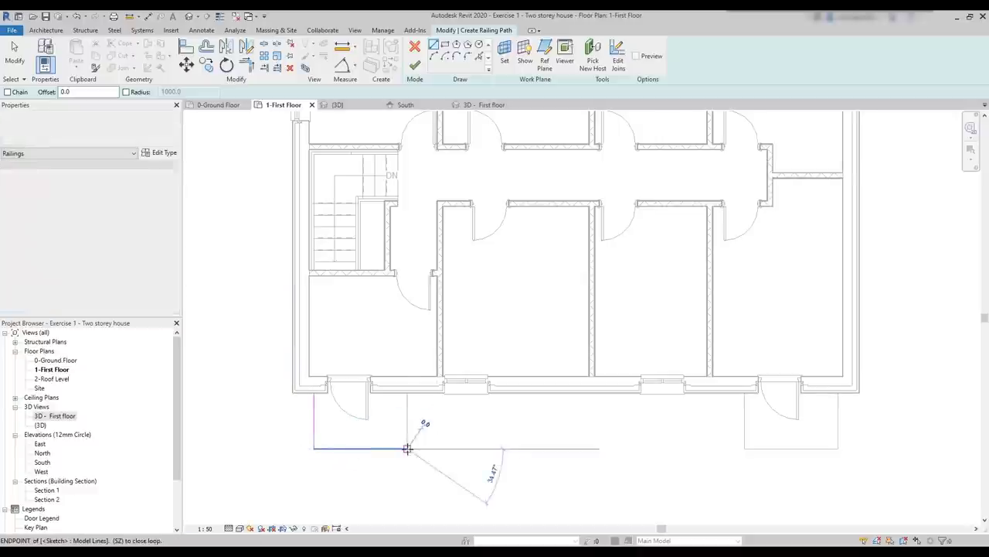
left_click(408, 394)
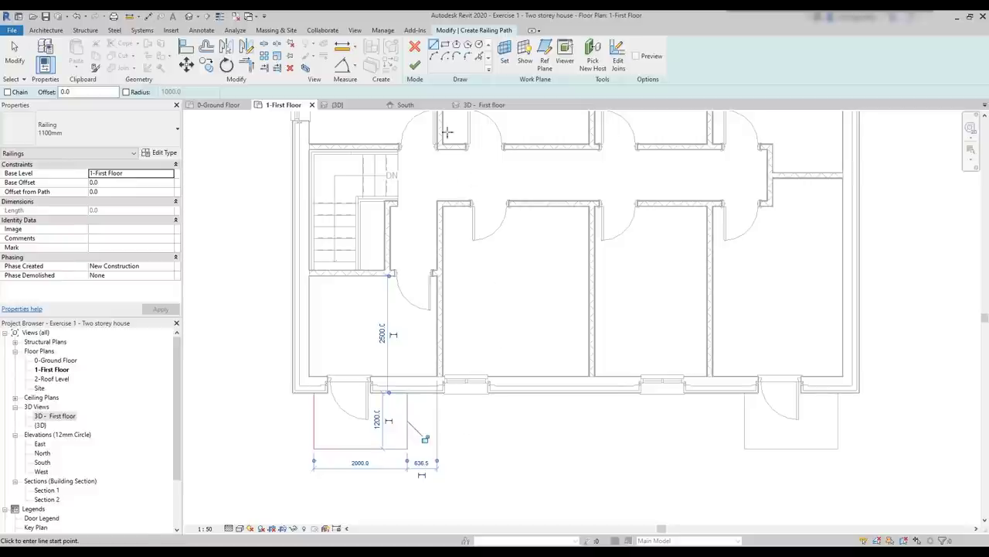
left_click(415, 65)
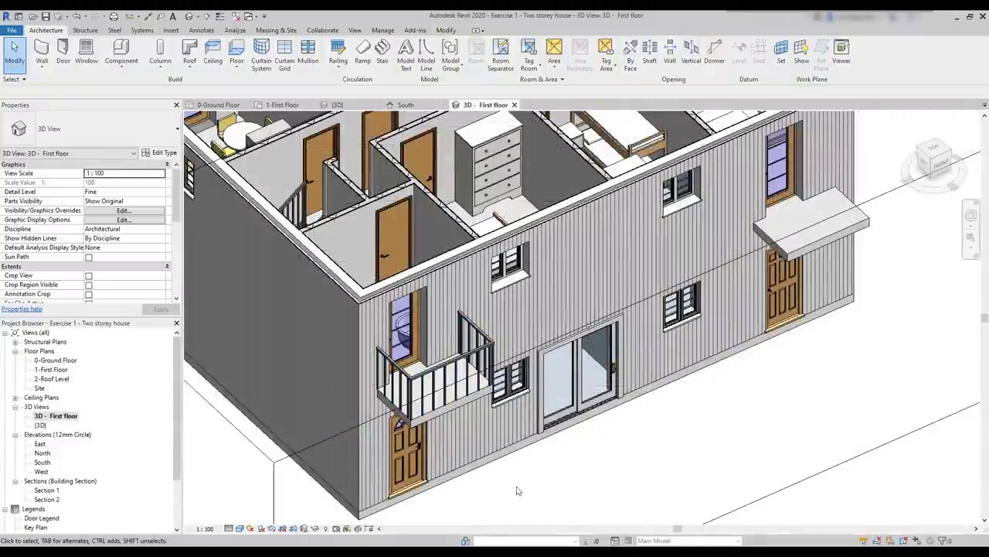
- Inspect the lower-left balcony's railing in the 3D - First floor view and delete it in the 1-First Floor plan
scroll(518, 491, "up", 5)
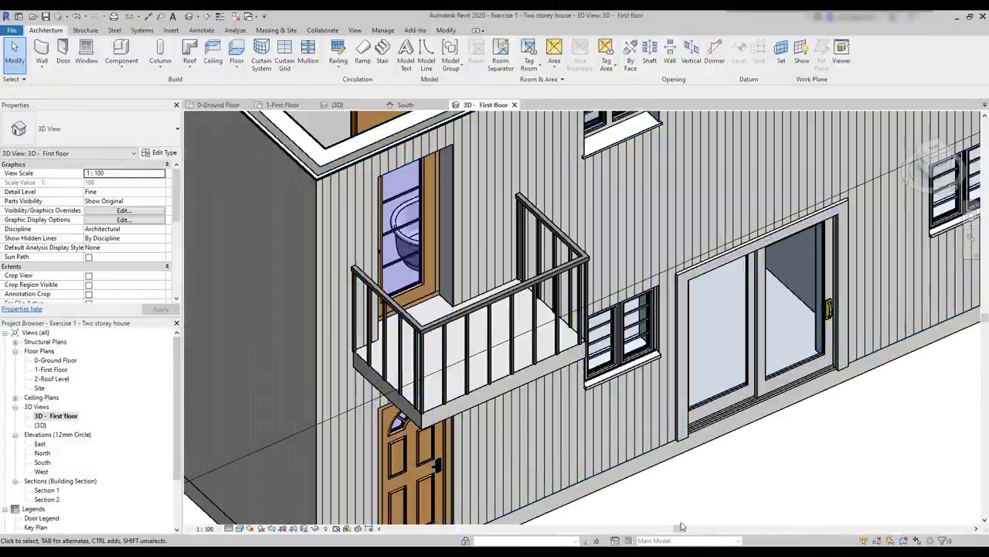
middle_click_drag(681, 526, 714, 474, "shift")
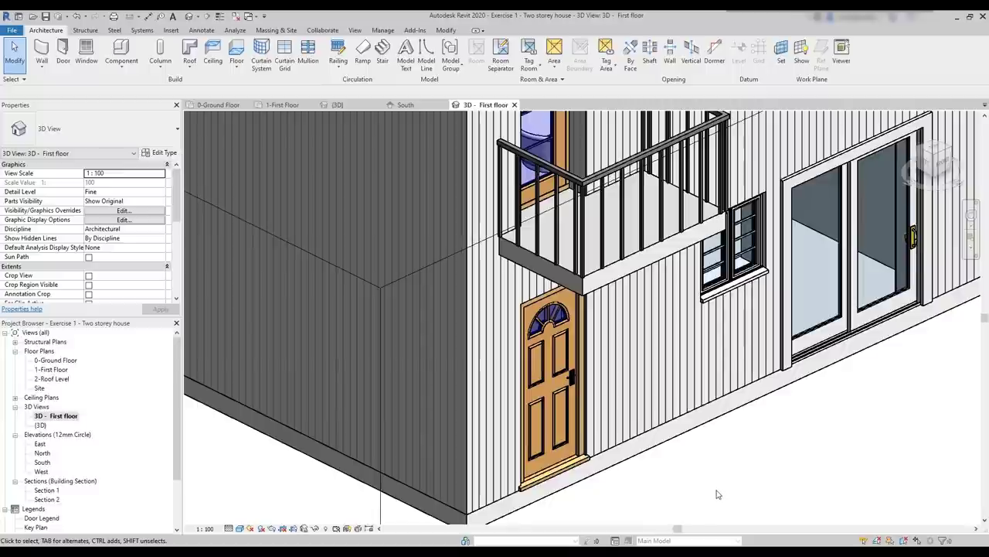
left_click(295, 109)
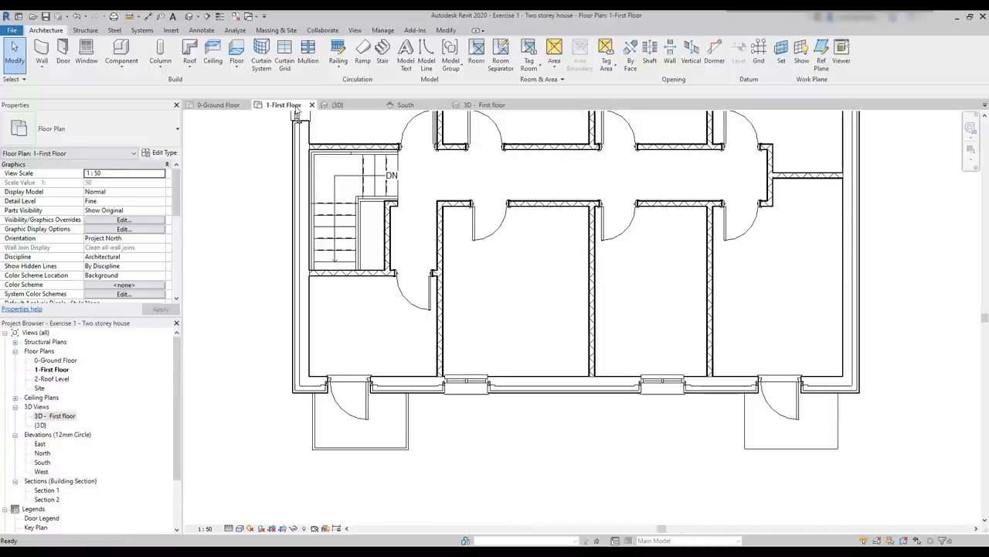
left_click(410, 432)
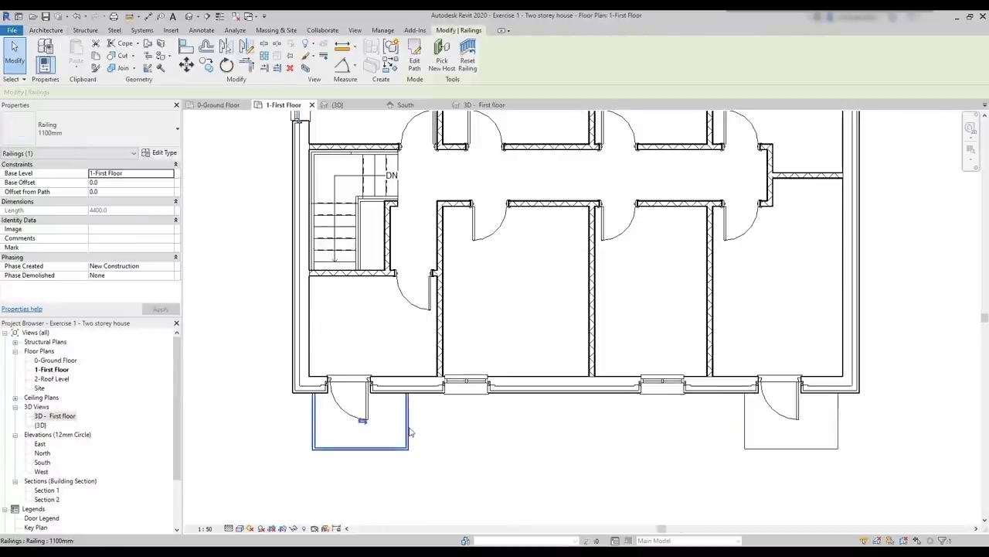
left_click(476, 442)
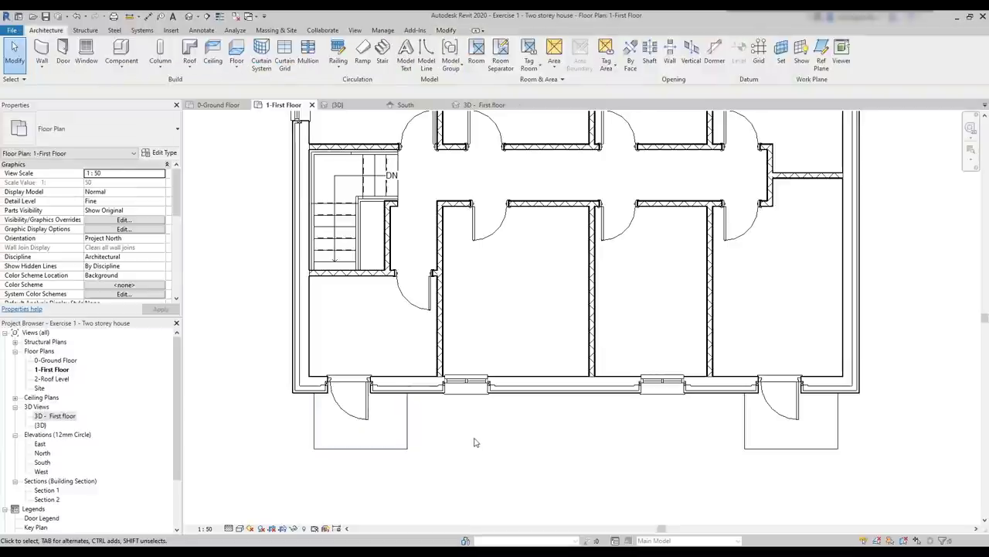
- Start a sketched 1100mm railing path with Chain enabled and the offset set to 100 mm
left_click(338, 62)
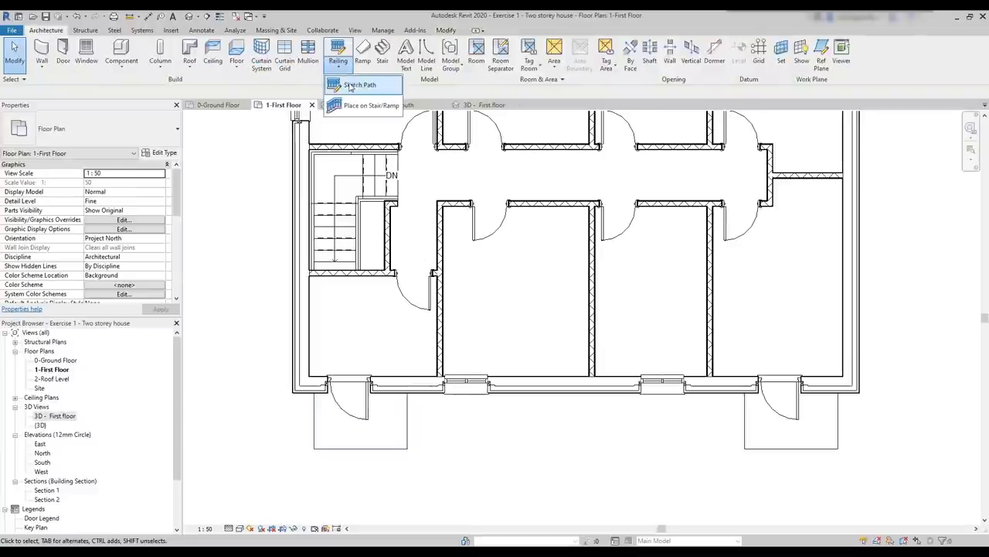
left_click(352, 85)
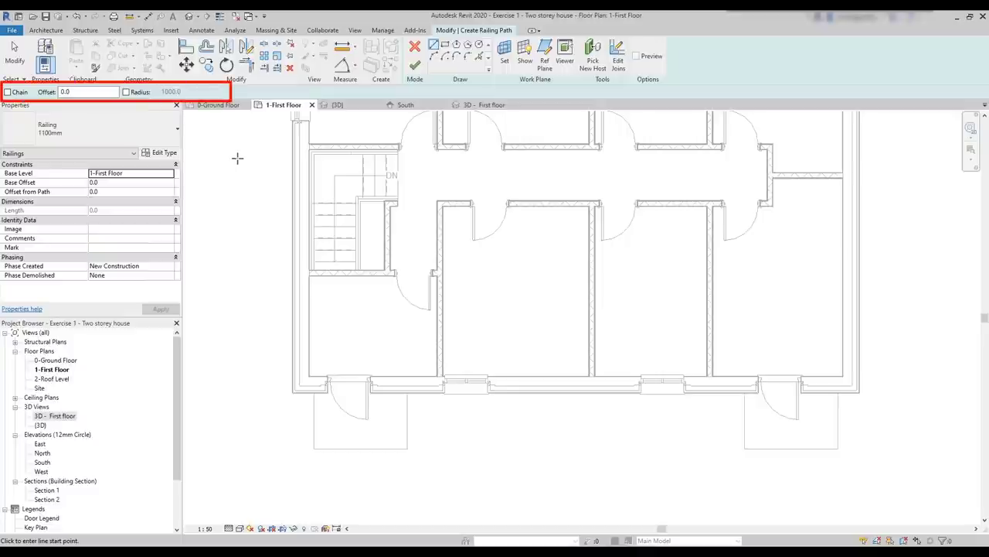
left_click(8, 93)
double_click(59, 92)
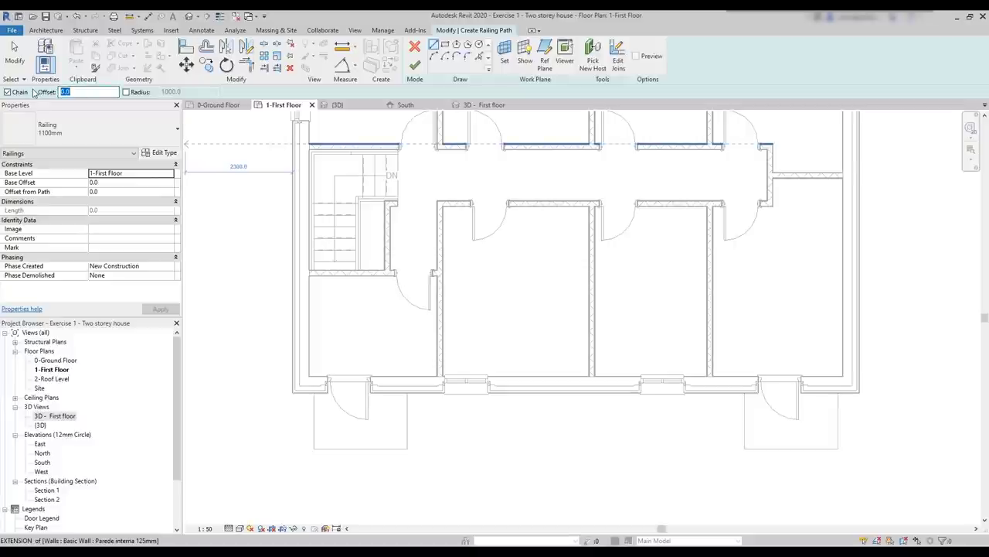
type("1")
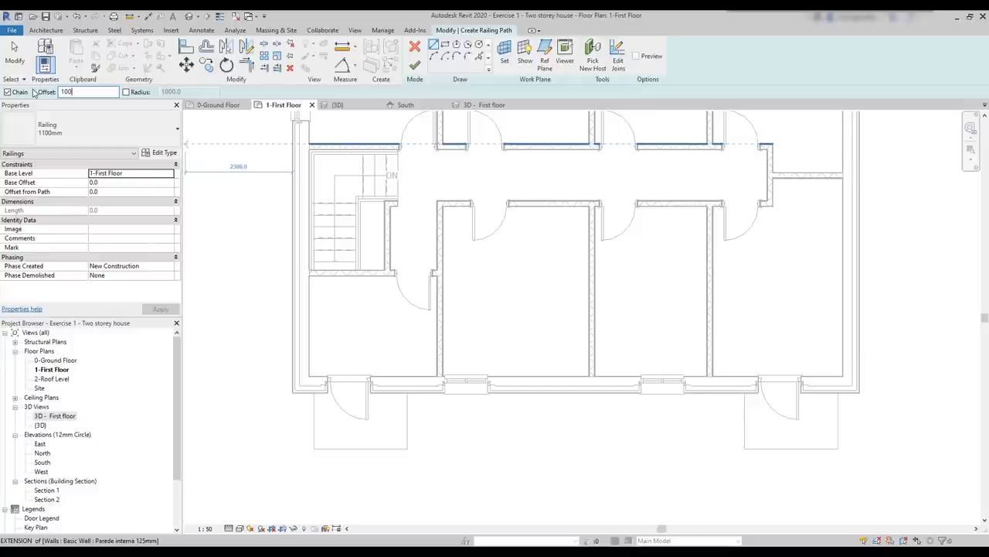
key("Return")
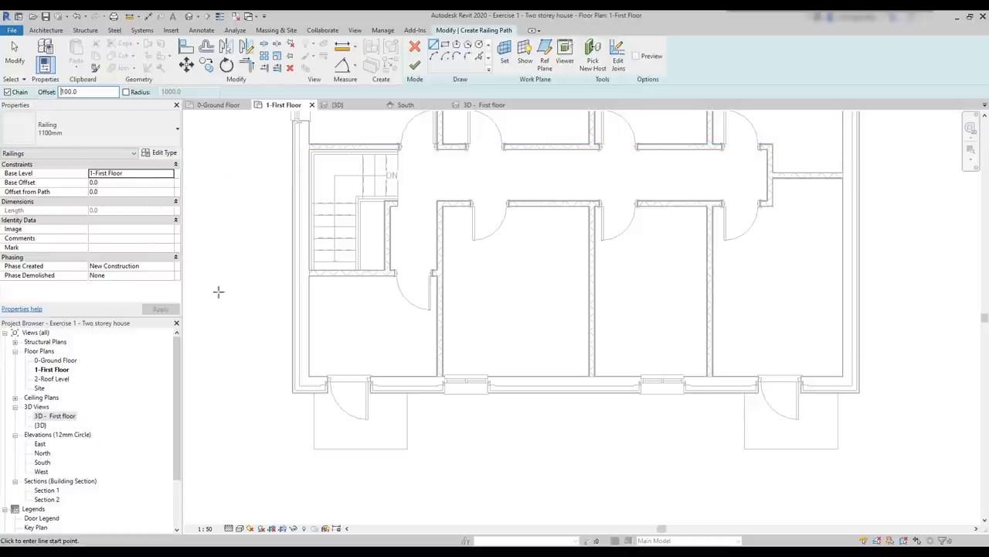
- Draw the railing path along the lower-left balcony's three outer edges, offset inward, and finish the railing
left_click(314, 447)
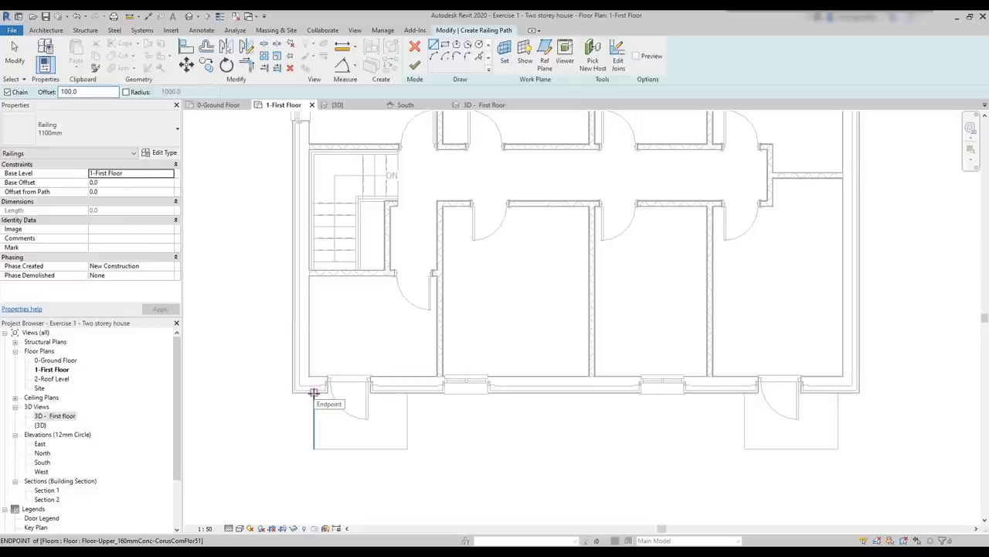
left_click(314, 392)
left_click(314, 392)
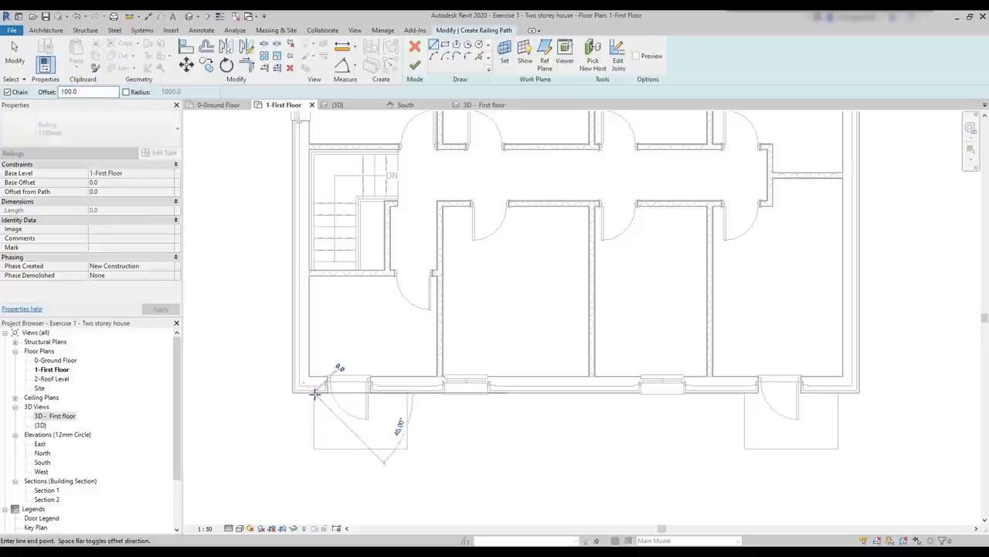
left_click(314, 449)
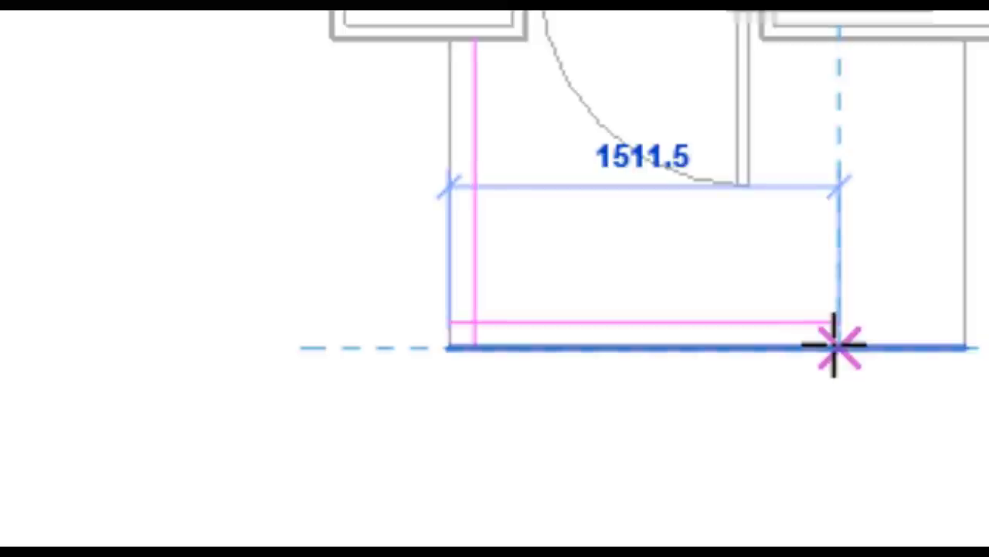
left_click(966, 348)
left_click(966, 34)
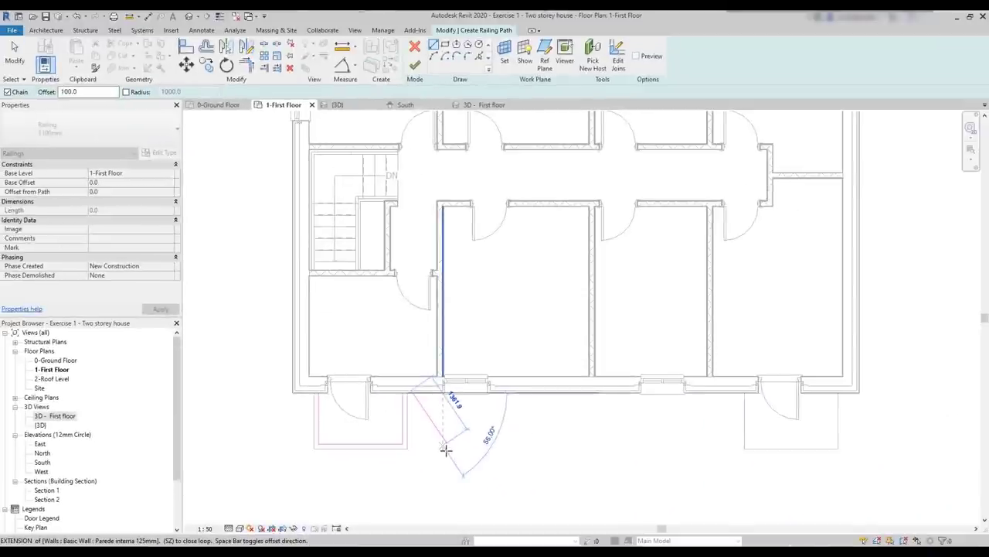
key("Escape")
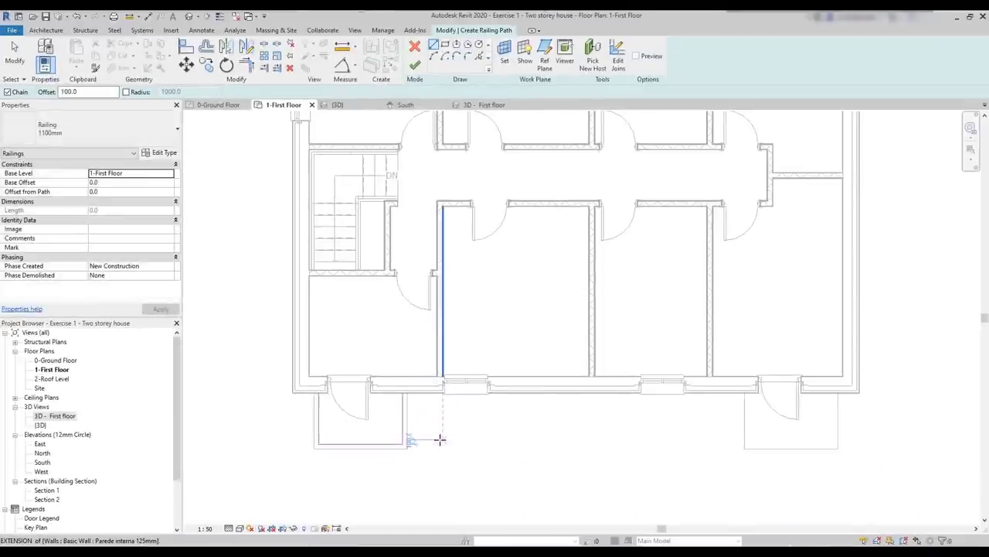
left_click(415, 65)
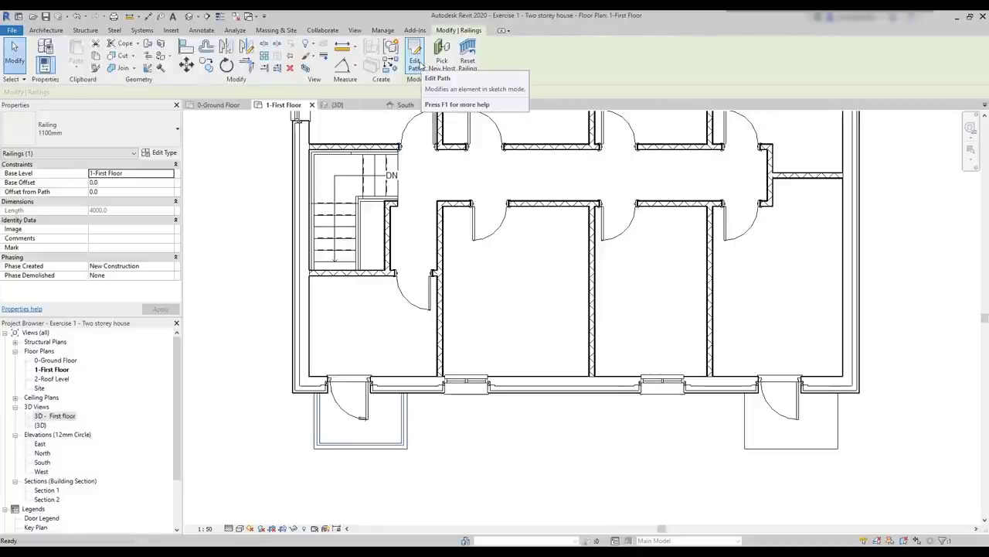
left_click(46, 31)
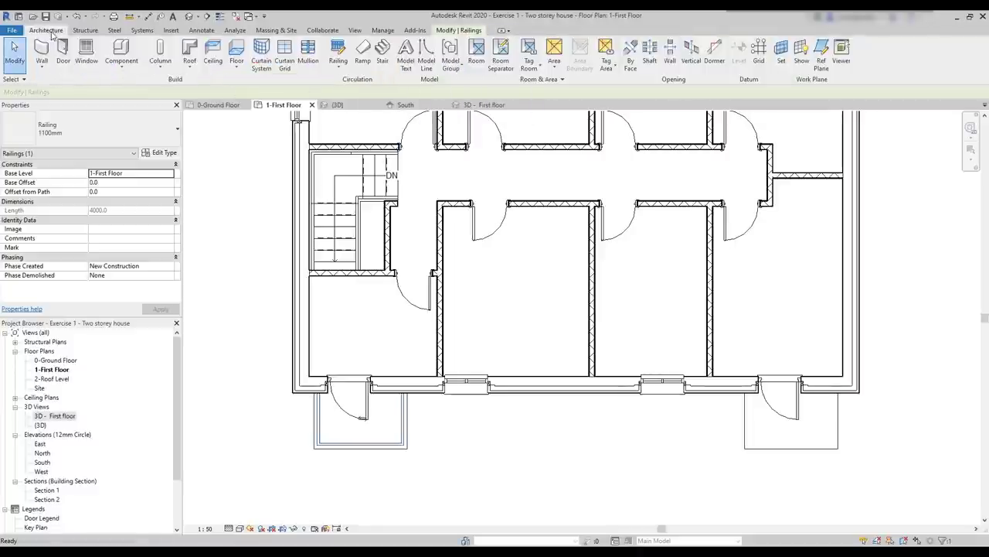
- Create a sketched 1100mm railing on the lower-right balcony by picking its three outer edges with a 100 mm inward offset
left_click(340, 66)
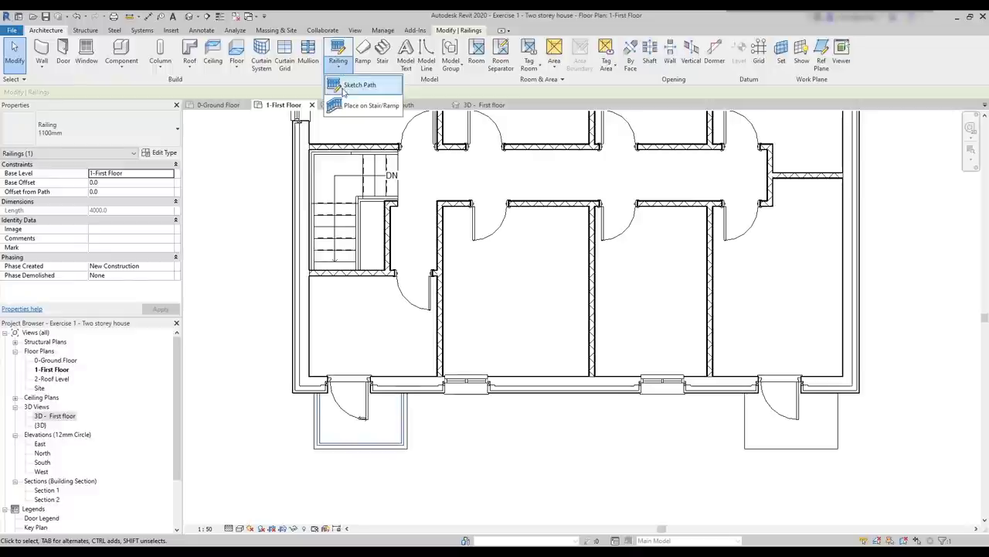
left_click(344, 93)
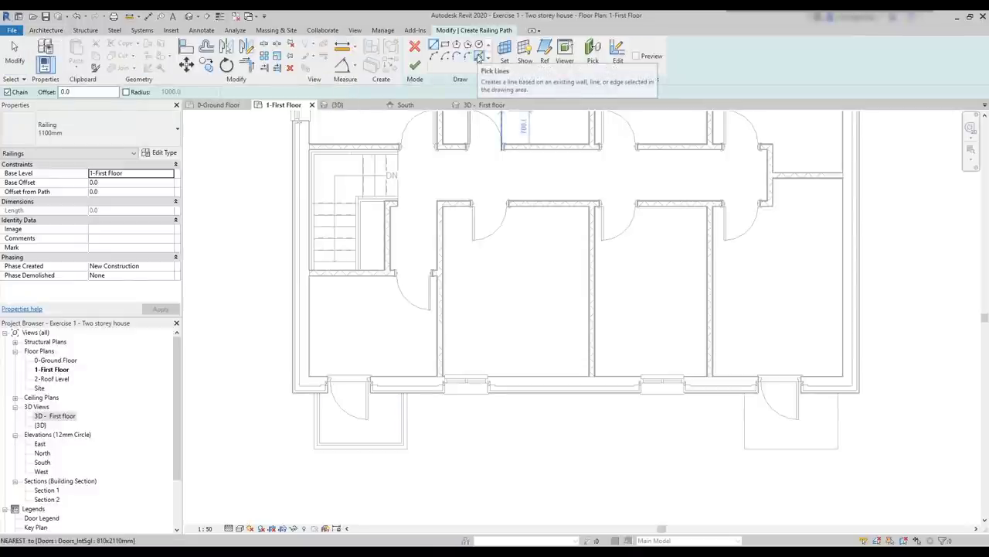
left_click(479, 57)
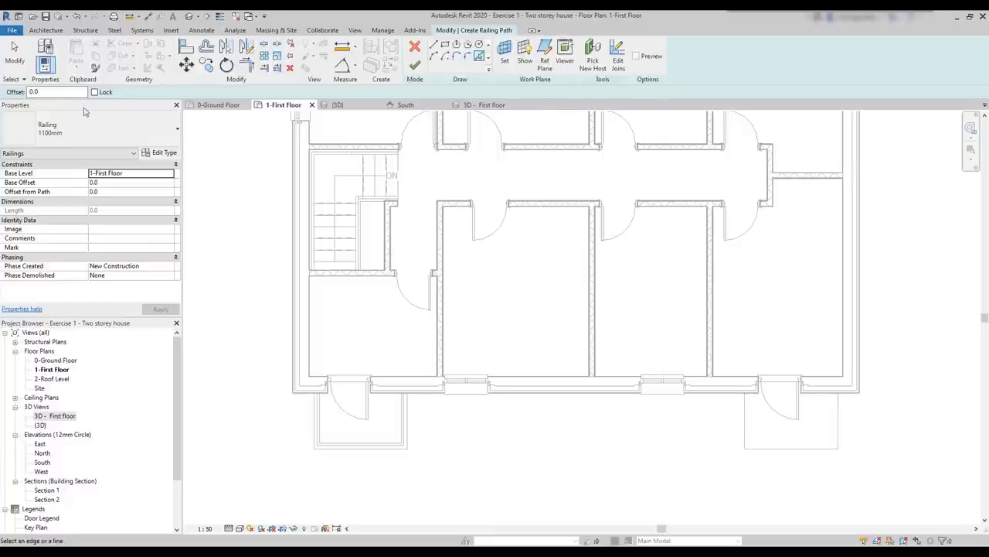
double_click(33, 92)
key("Return")
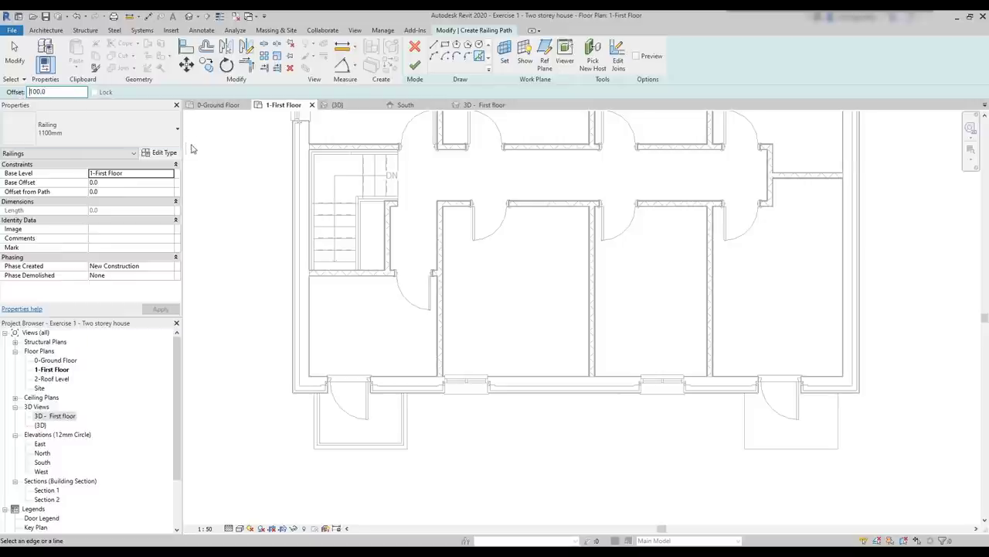
left_click(747, 430)
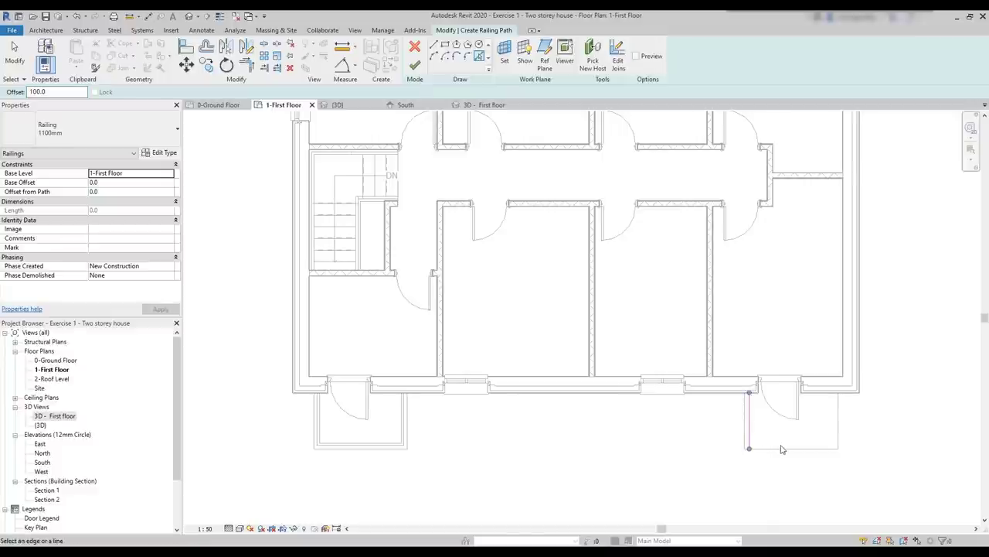
left_click(780, 448)
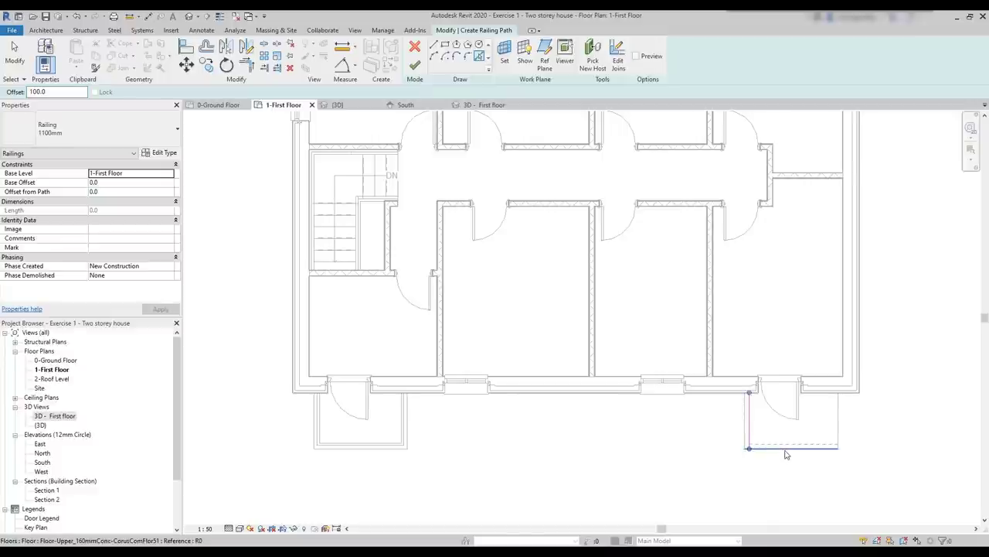
left_click(824, 429)
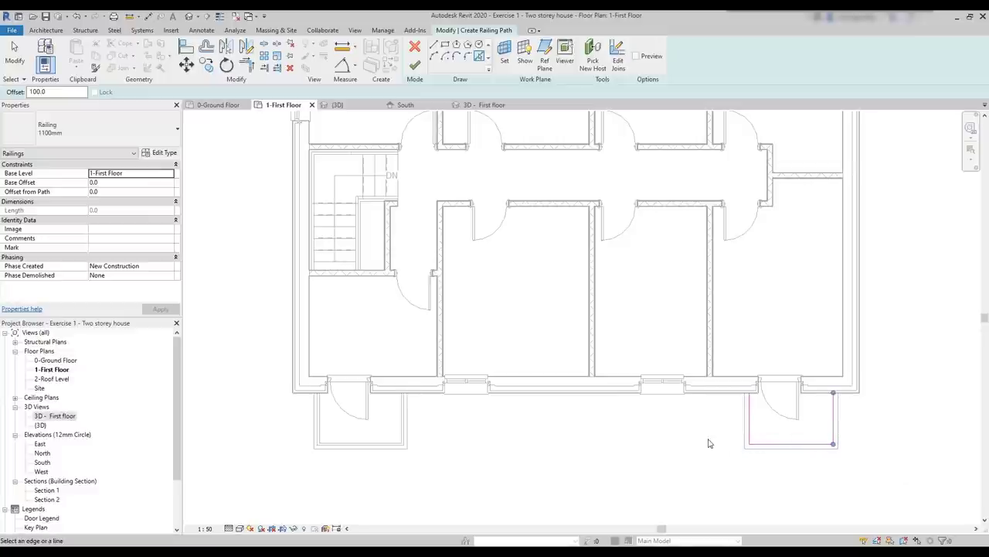
left_click(415, 65)
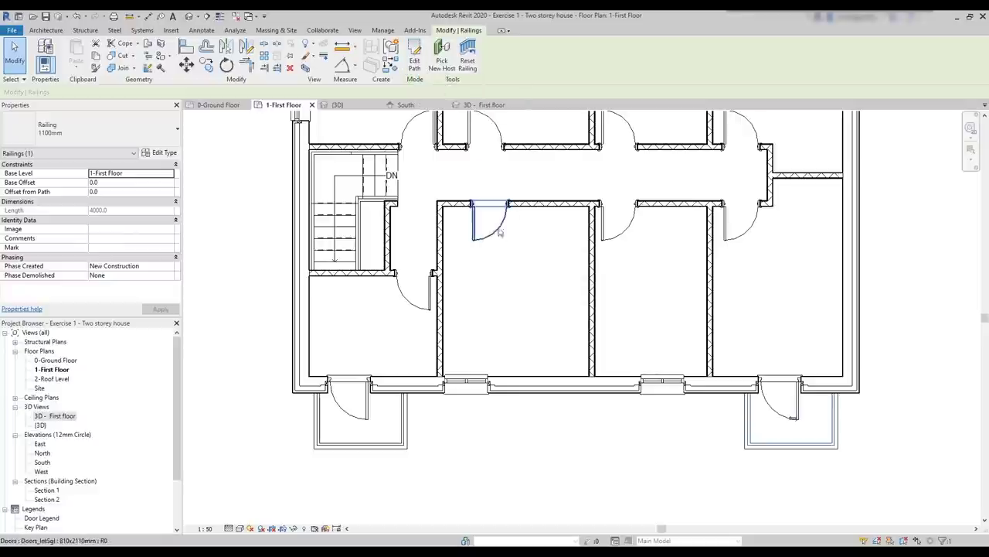
- Select both balcony railings in the 3D - First floor view and change their type to 900mm_Pipe
left_click(485, 104)
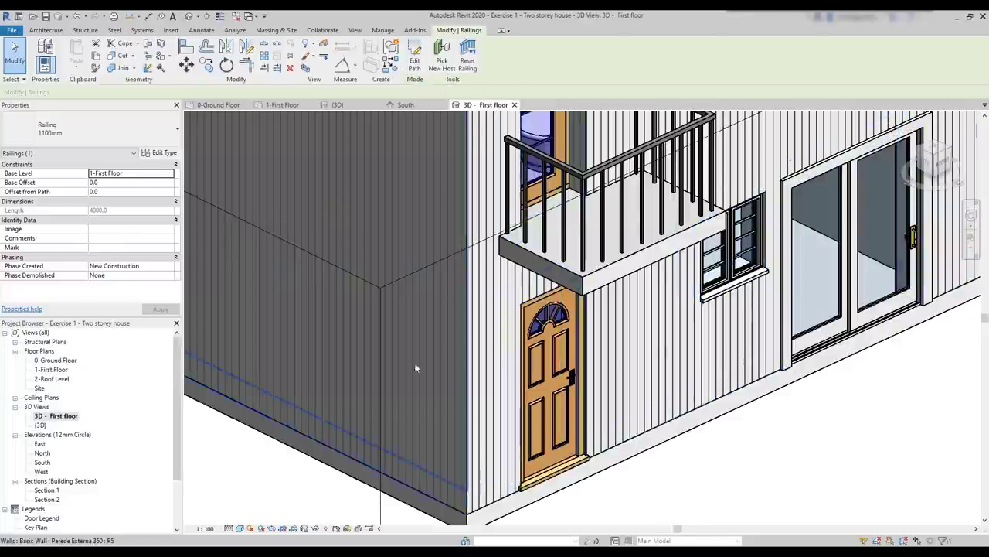
scroll(387, 360, "down", 5)
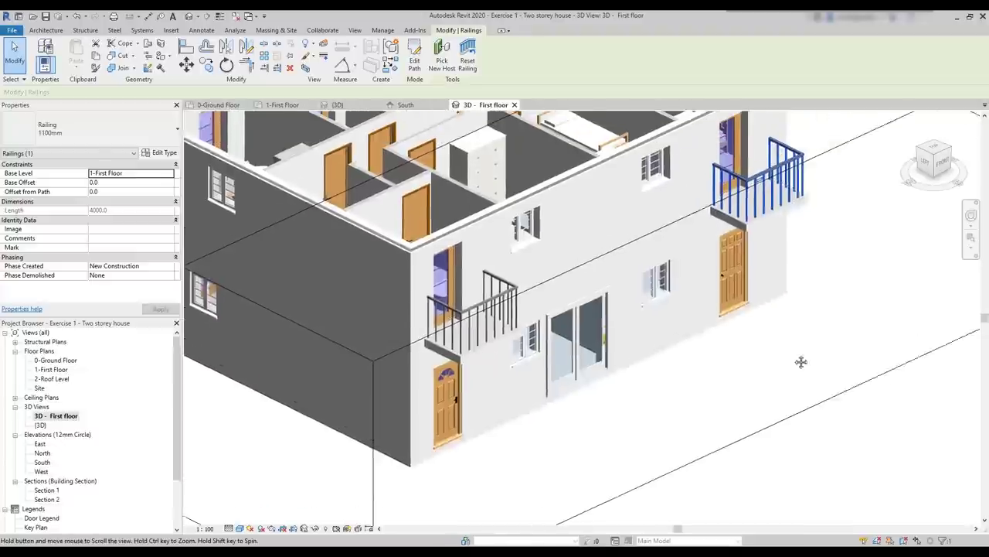
left_click(767, 429)
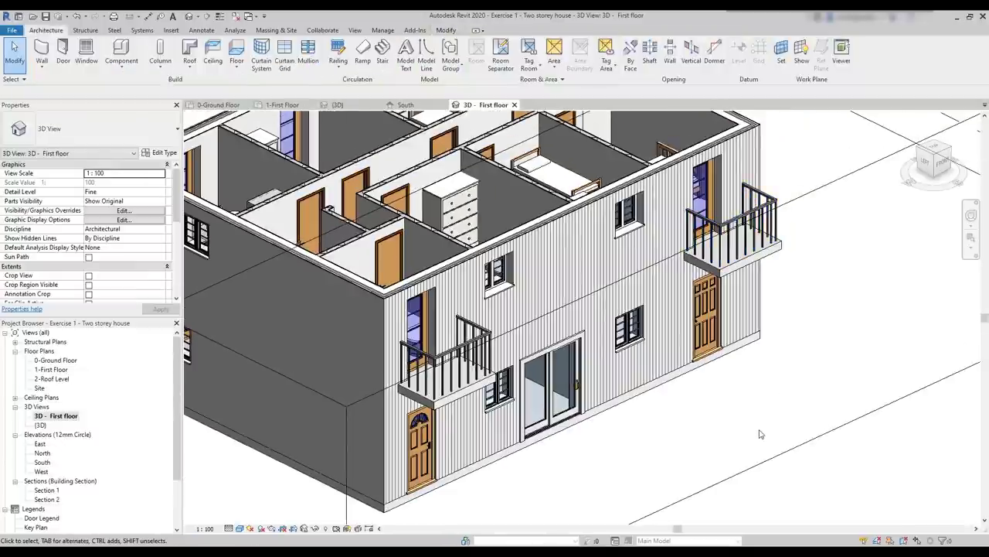
scroll(760, 435, "up", 3)
key("ctrl+Left")
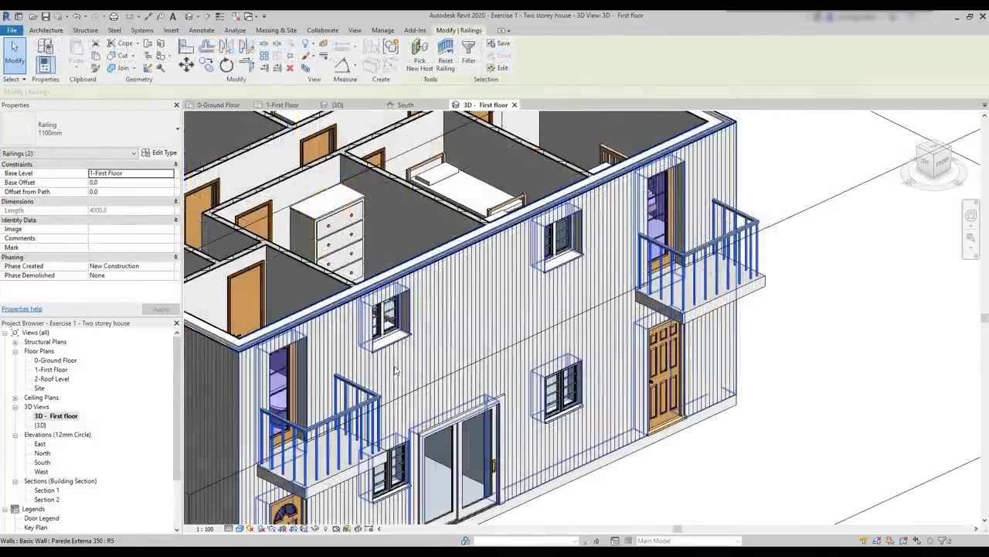
left_click(130, 131)
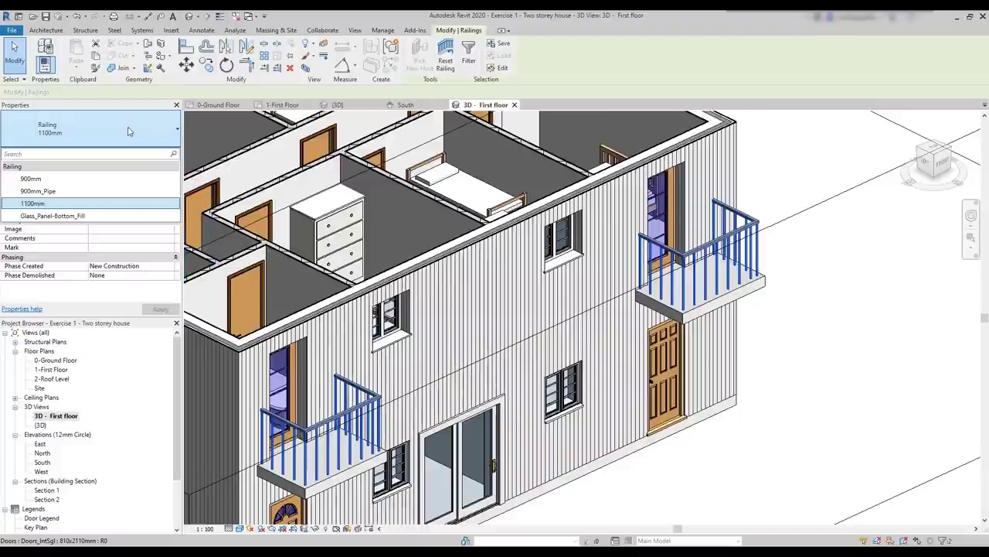
left_click(87, 191)
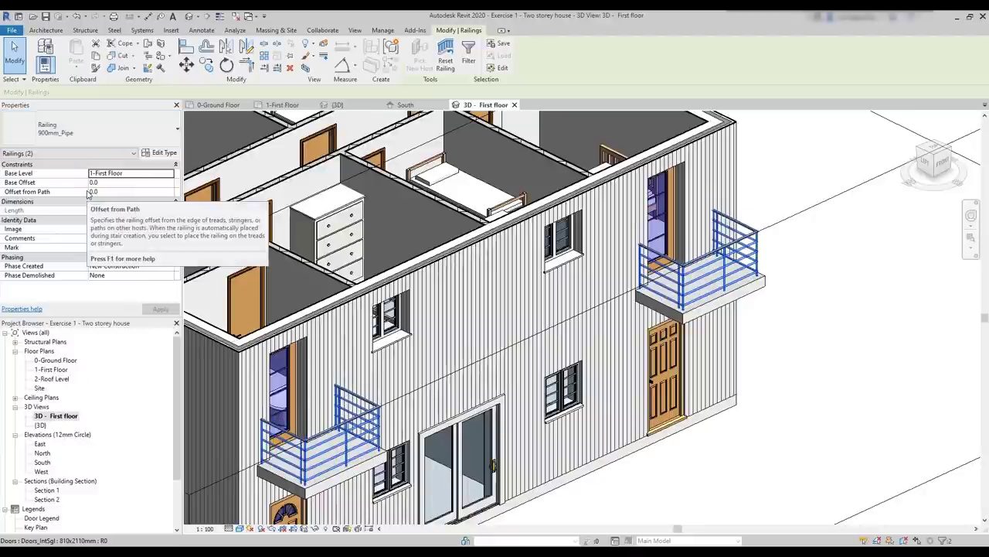
- Switch both selected balcony railings to the Glass_Panel-Bottom_Fill type and clear the selection
left_click(103, 135)
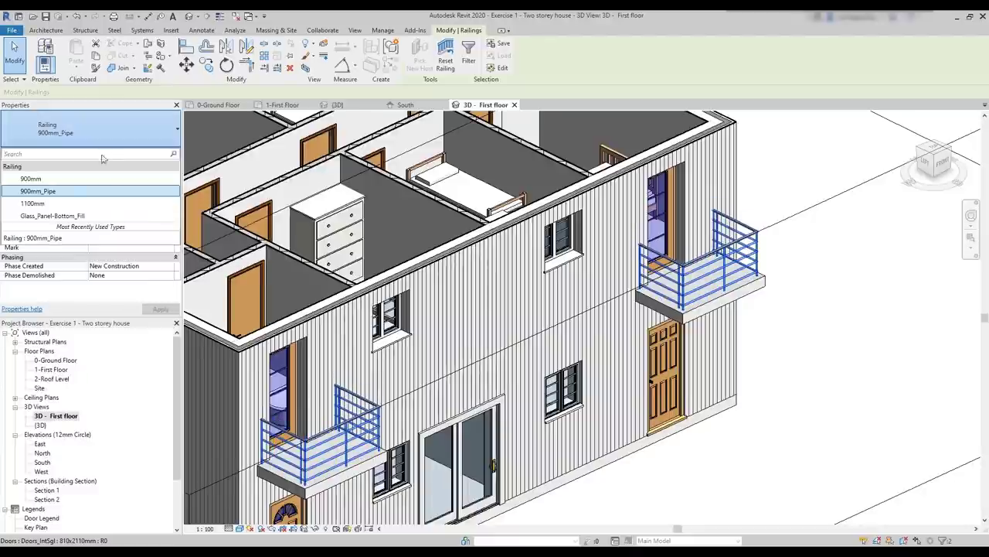
left_click(77, 218)
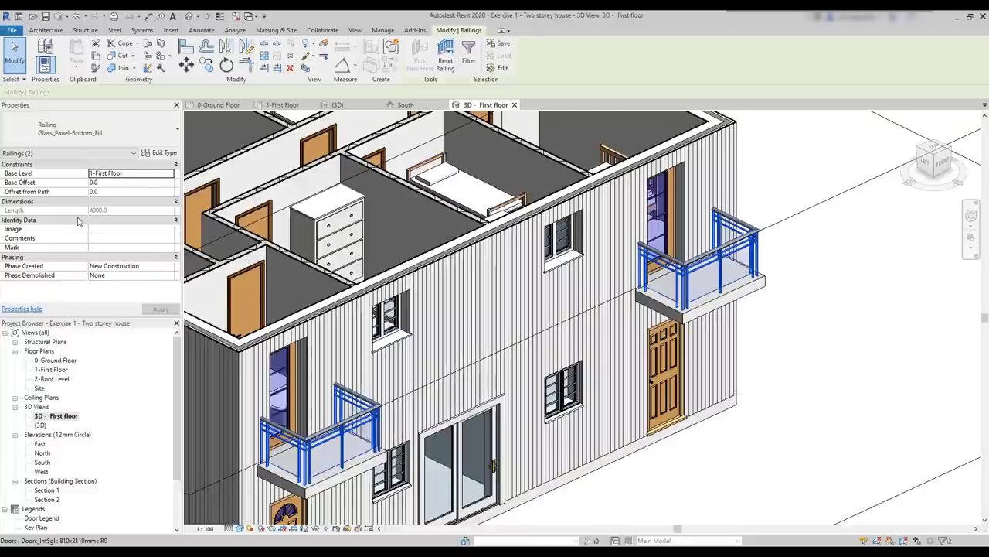
left_click(818, 333)
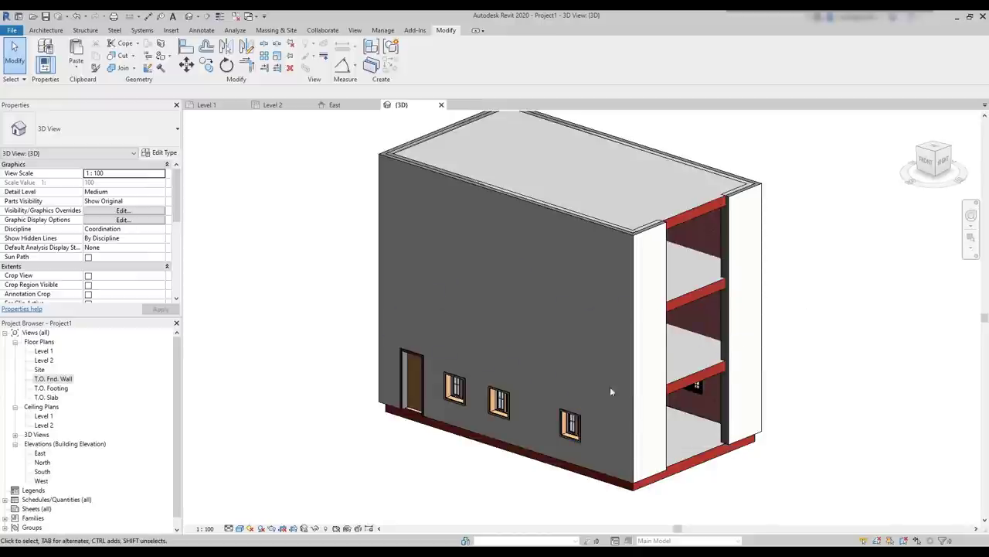
- Copy all 850 x 900mm casement windows visible in Project1's 3D view and paste them aligned to Level 2 and Level 3
left_click(578, 431)
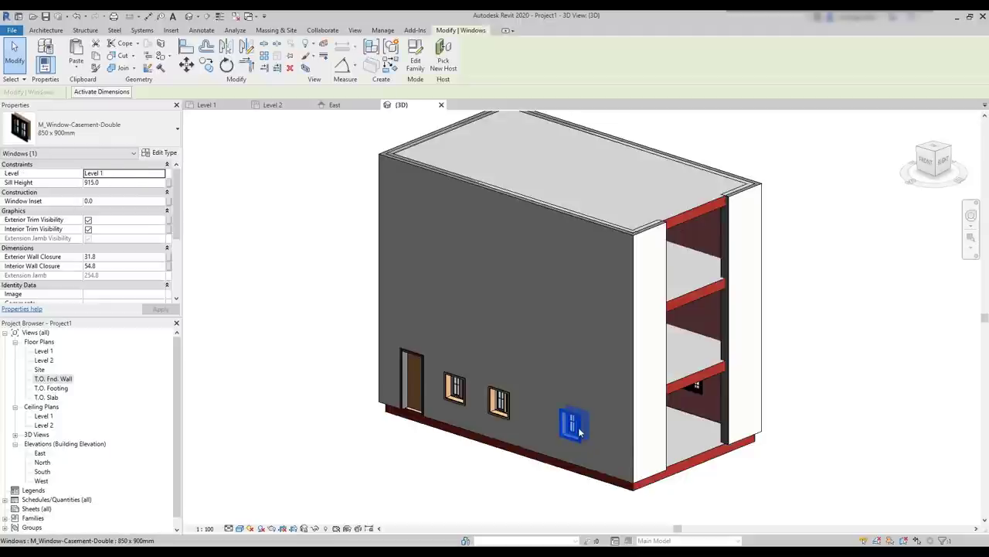
right_click(579, 431)
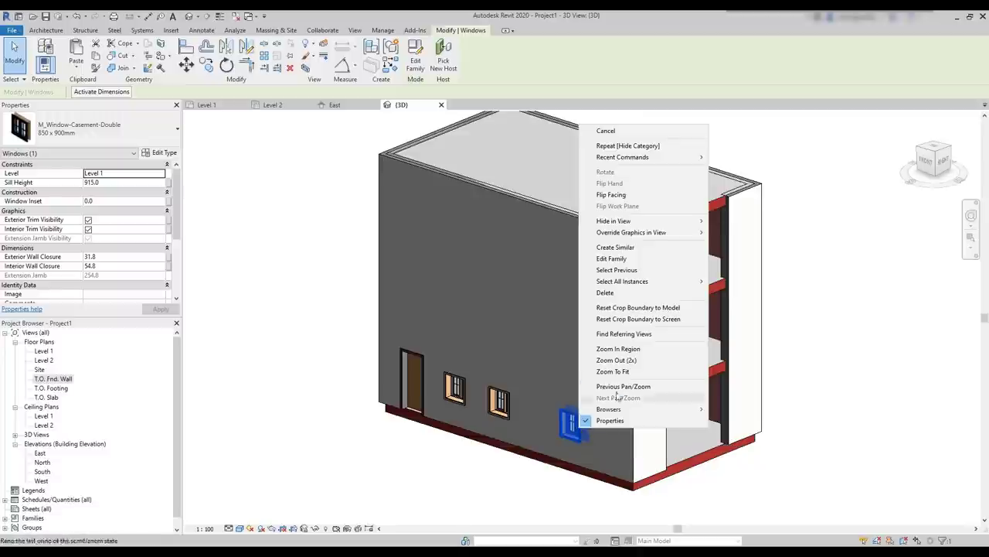
mouse_move(672, 284)
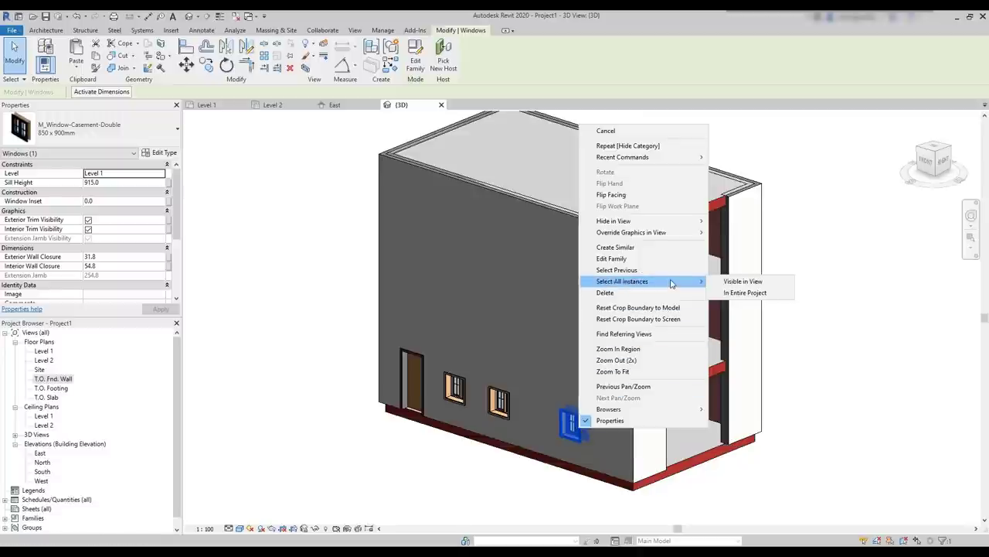
left_click(742, 282)
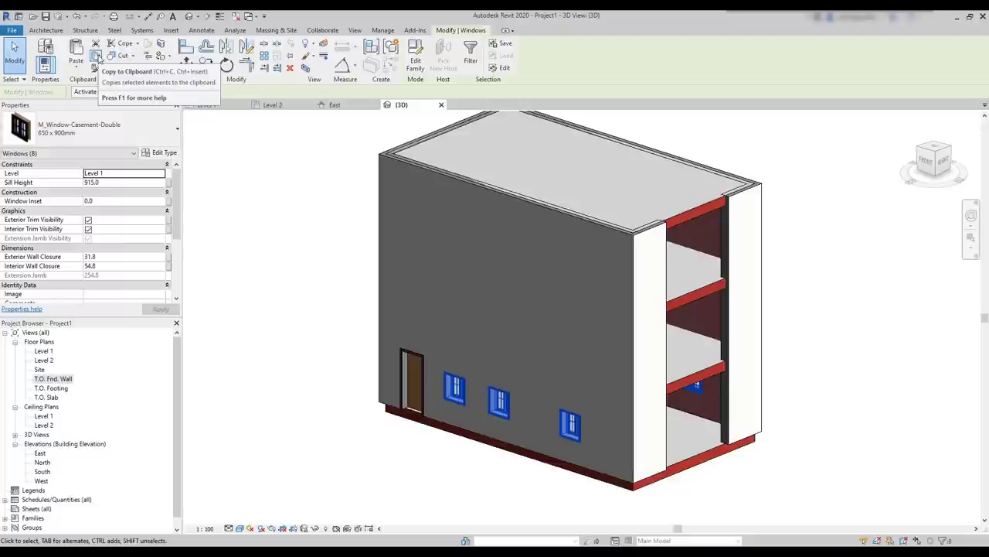
left_click(97, 56)
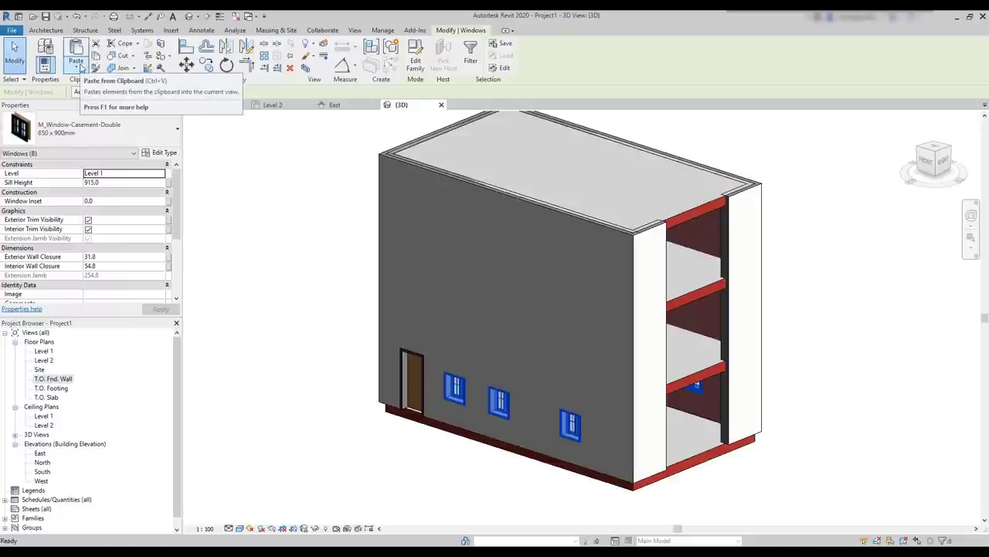
left_click(80, 68)
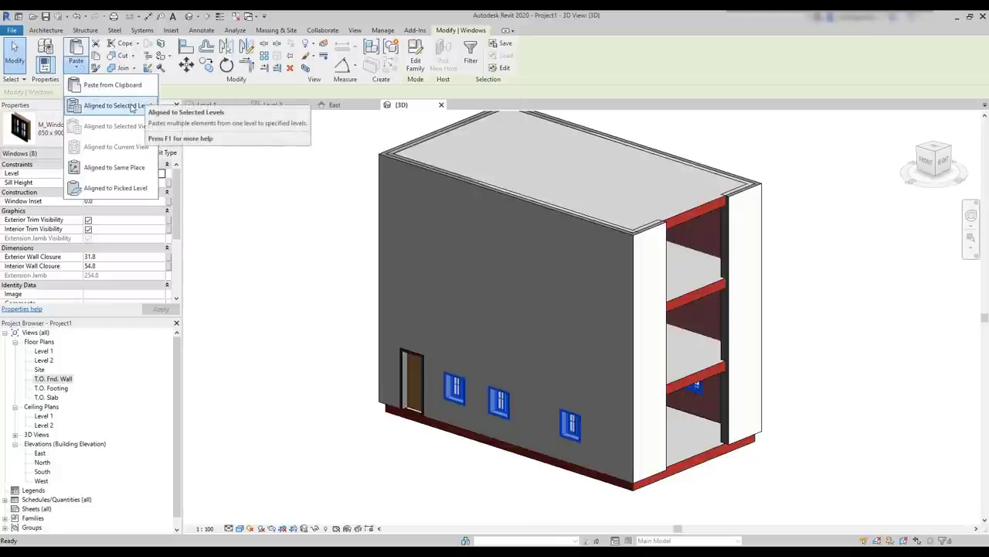
left_click(132, 108)
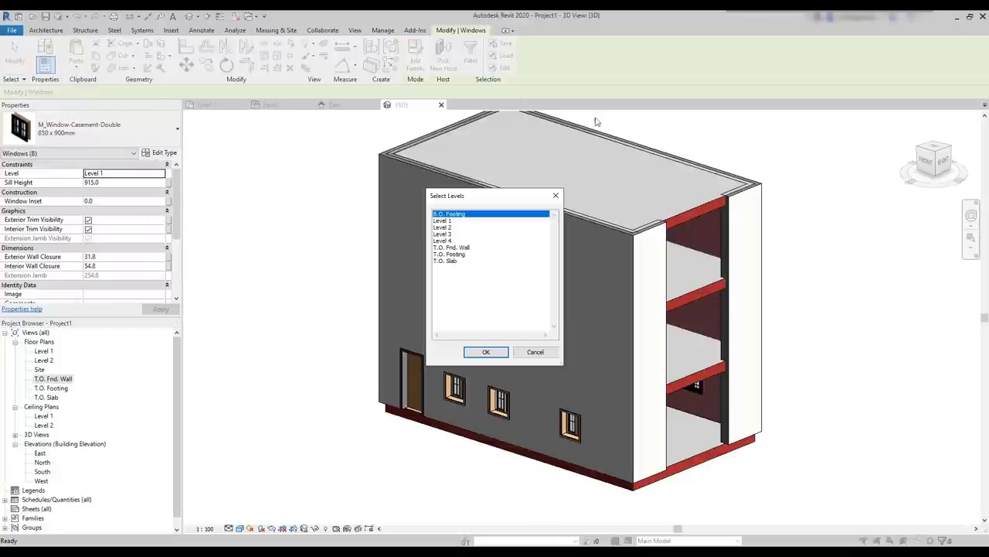
left_click(450, 227)
left_click(450, 234, "ctrl")
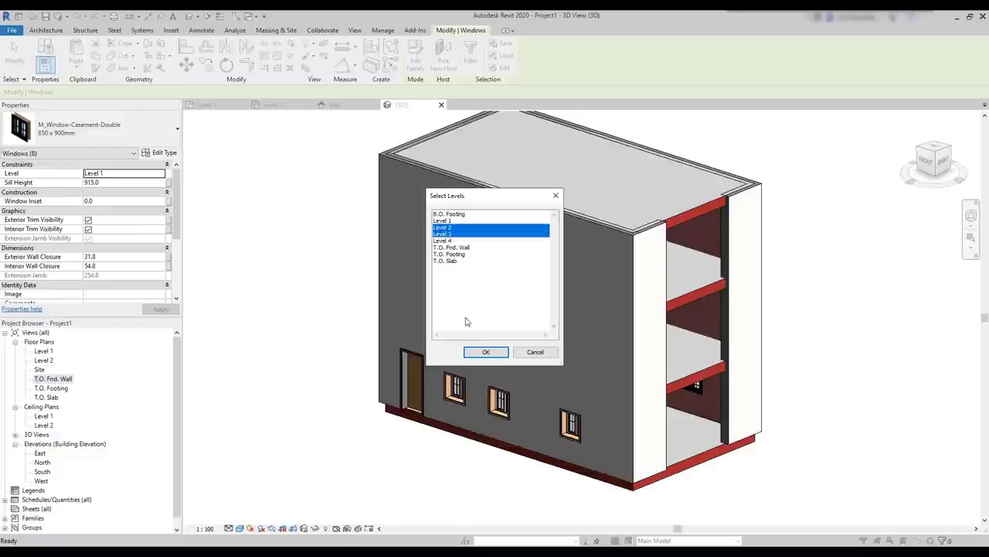
left_click(486, 353)
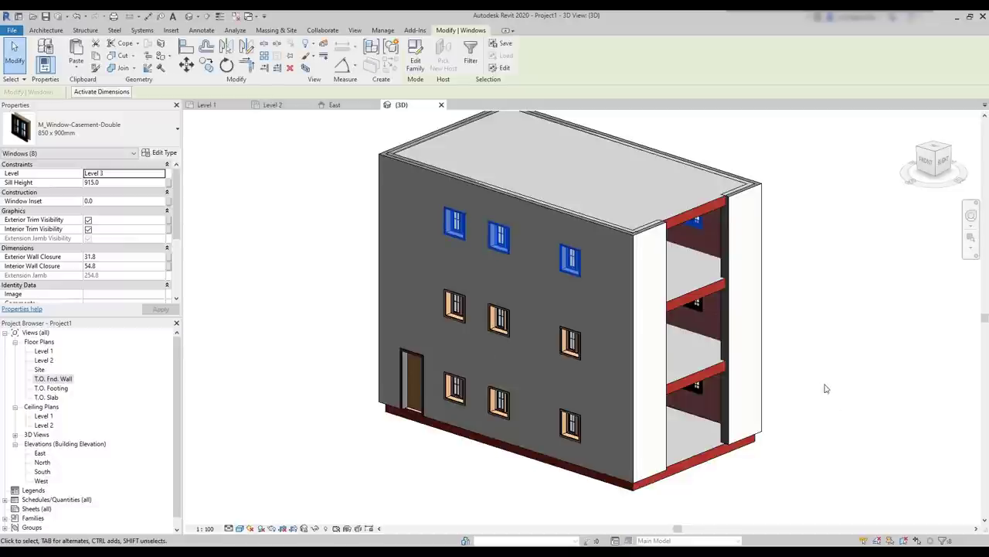
middle_click_drag(861, 411, 835, 356, "shift")
key("Escape")
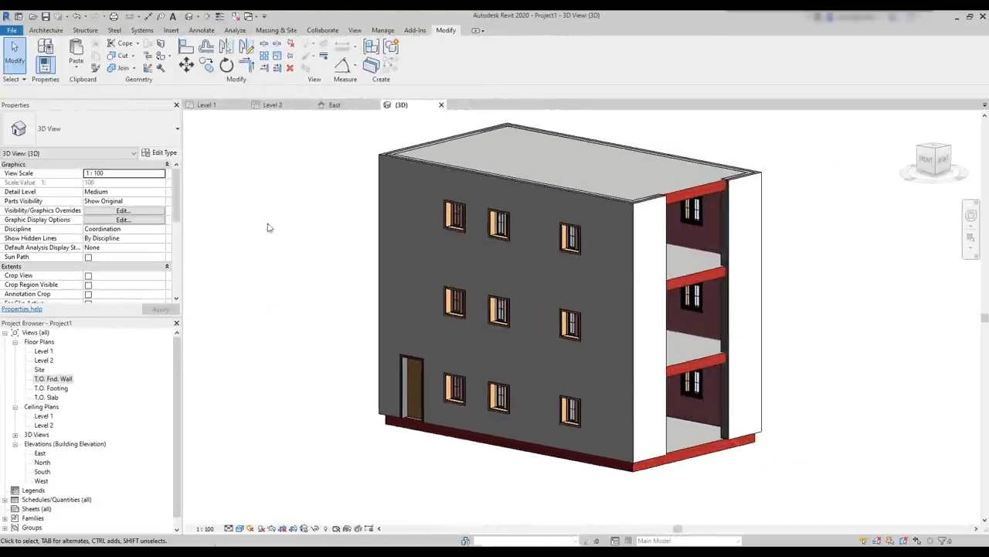
- Start a stair in the Level 1 floor plan with its location line set to Exterior Support: Left
left_click(48, 30)
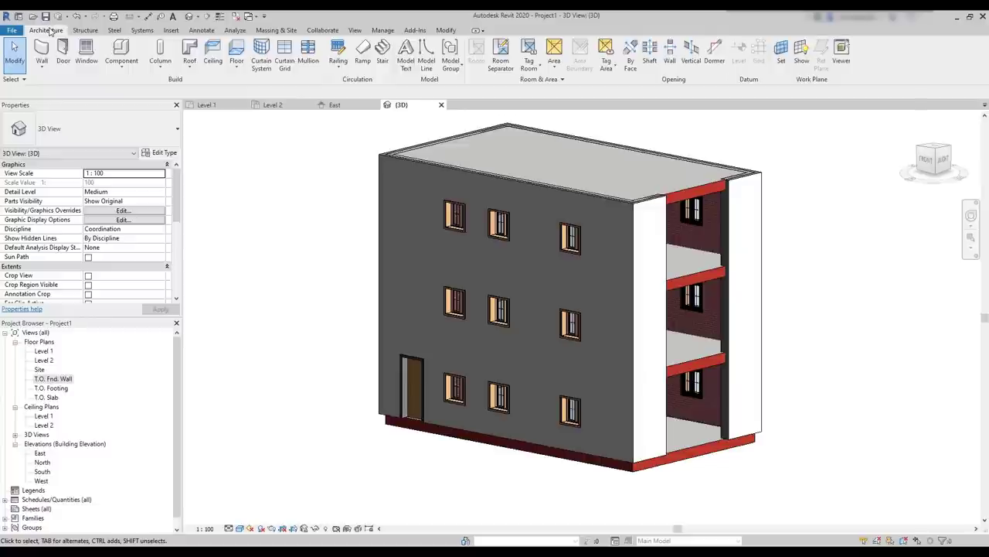
middle_click_drag(325, 247, 638, 302, "shift")
scroll(626, 294, "up", 2)
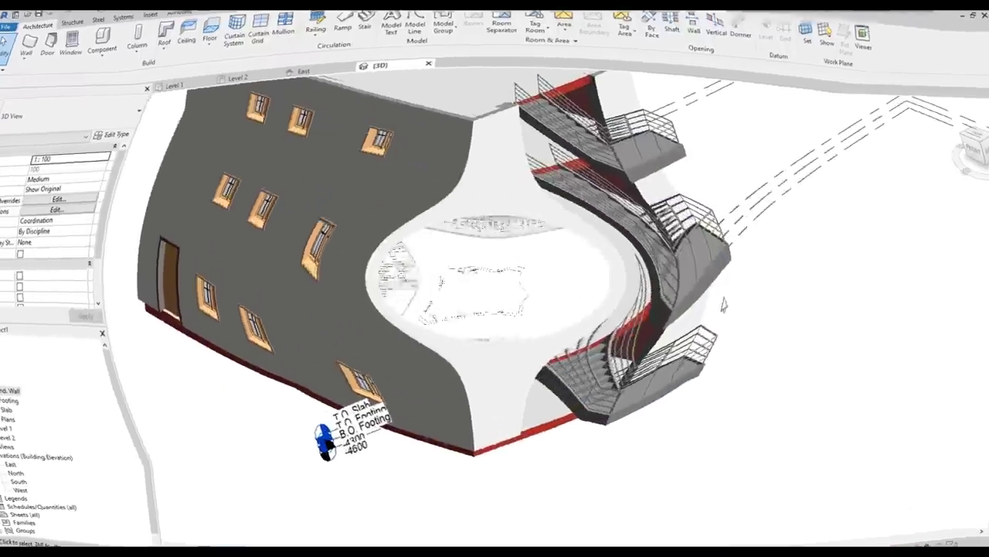
left_click(208, 105)
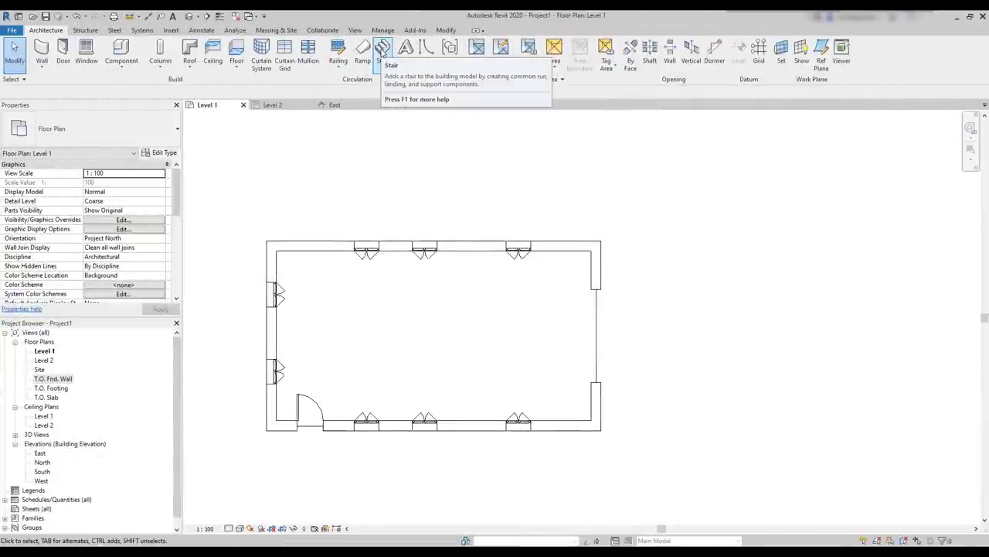
left_click(382, 51)
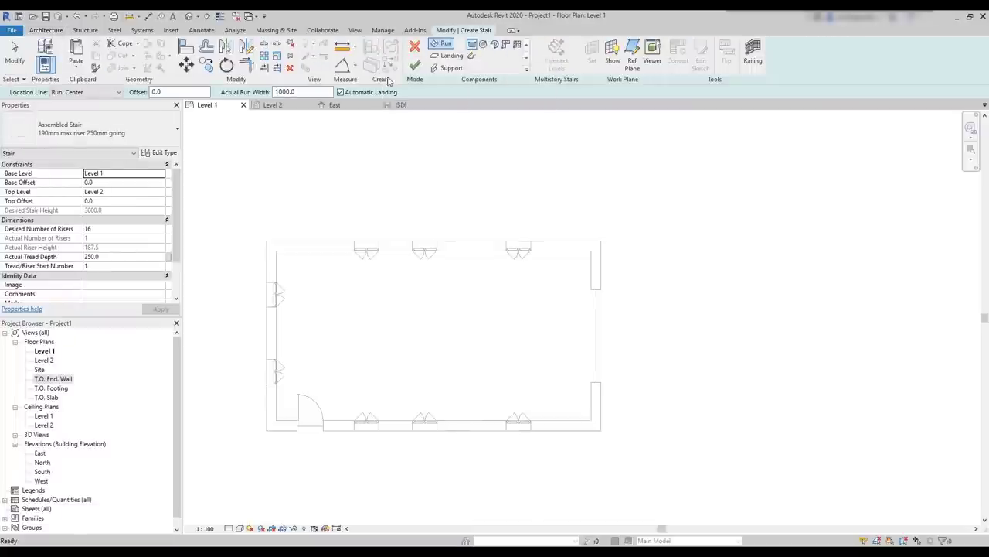
left_click(596, 249)
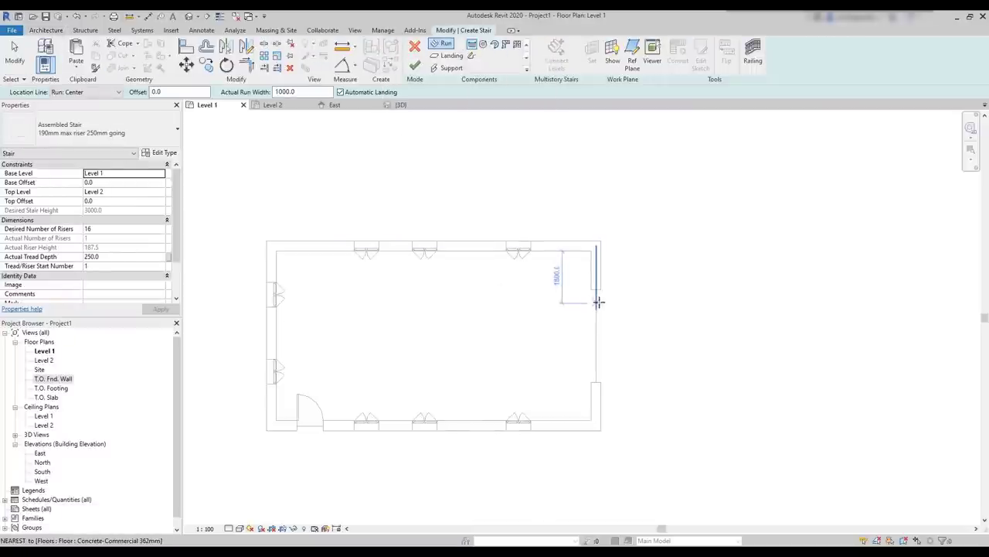
key("Escape")
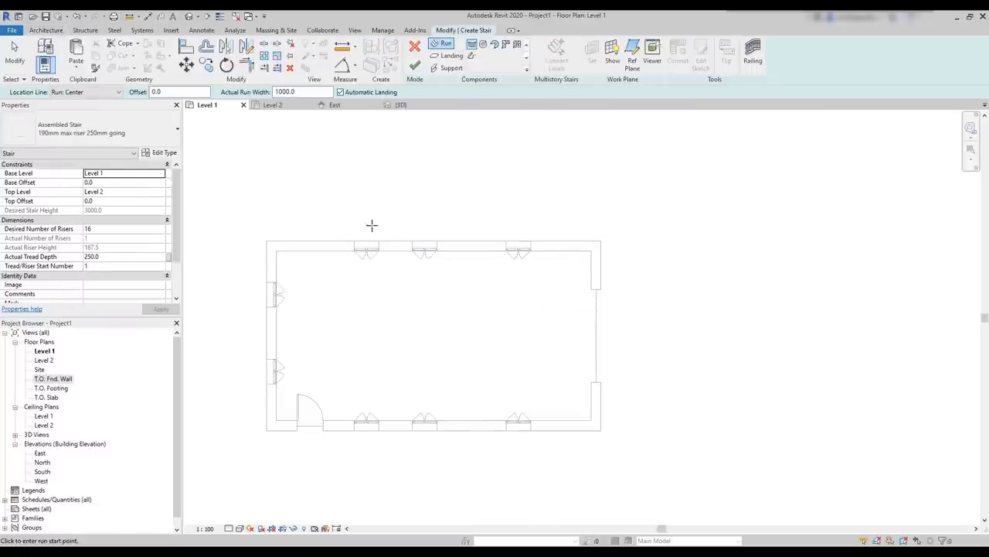
left_click(116, 93)
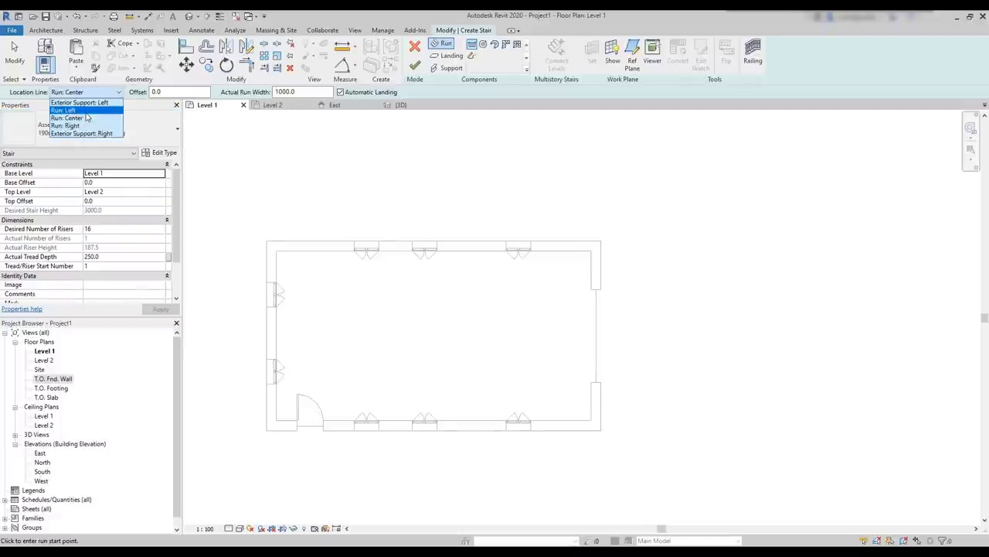
left_click(103, 106)
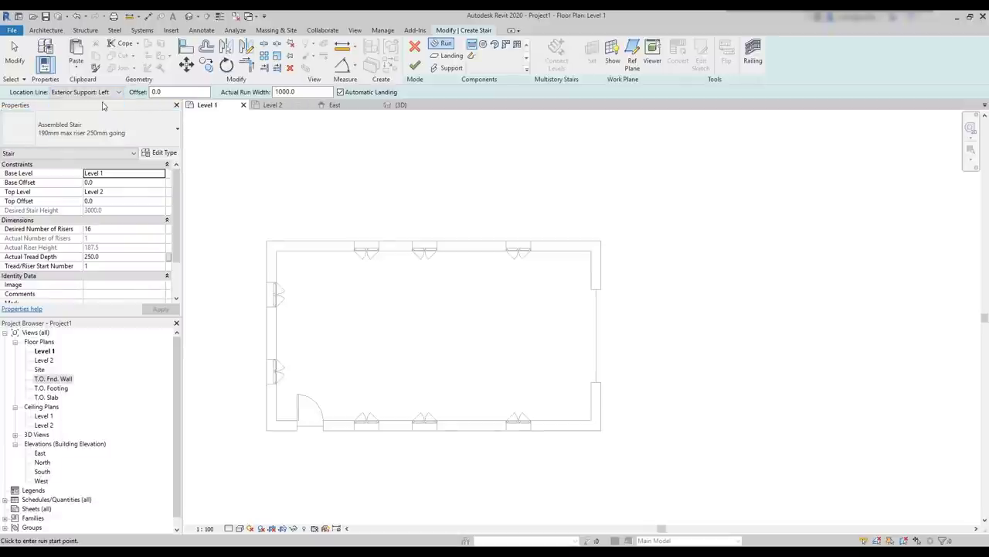
- Sketch the first stair run 1750 mm horizontally outward from the midpoint of the wall end at the upper side of the east wall's opening
scroll(613, 294, "up", 2)
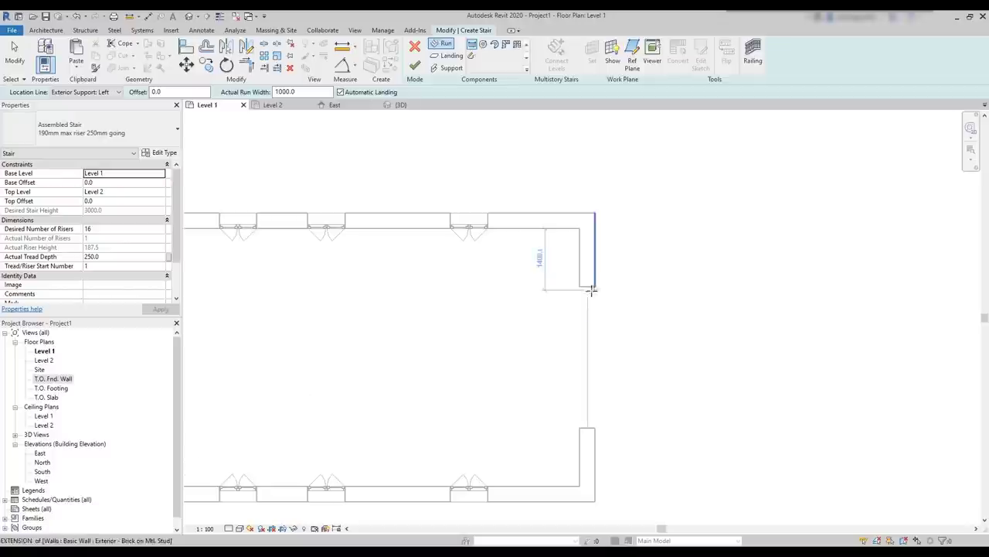
scroll(587, 288, "up", 2)
scroll(587, 288, "up", 2)
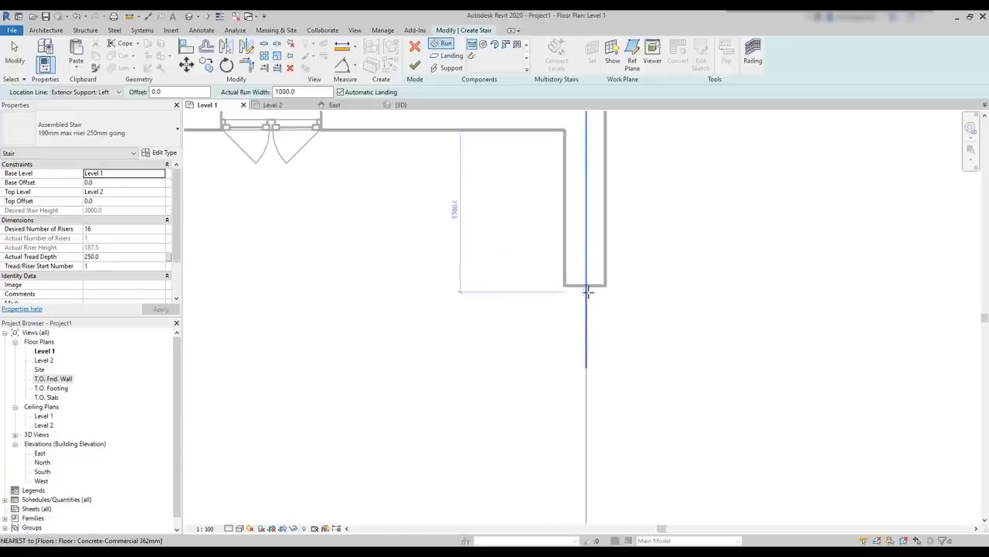
left_click(585, 286)
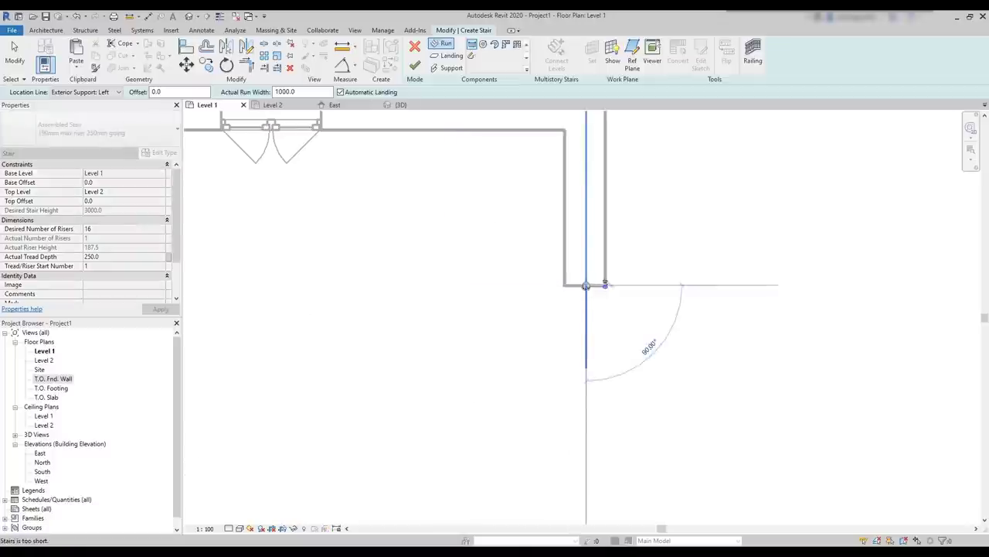
scroll(711, 286, "down", 2)
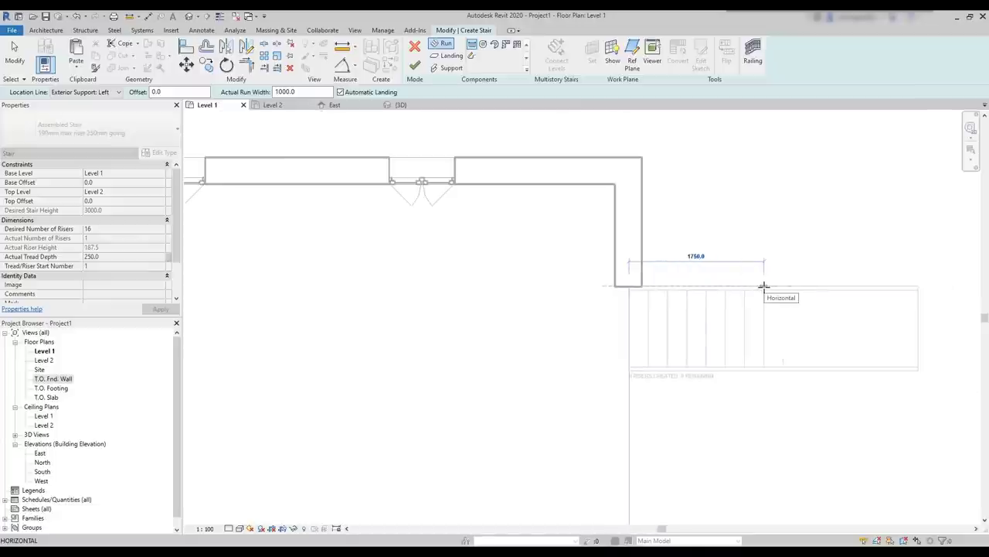
left_click(764, 287)
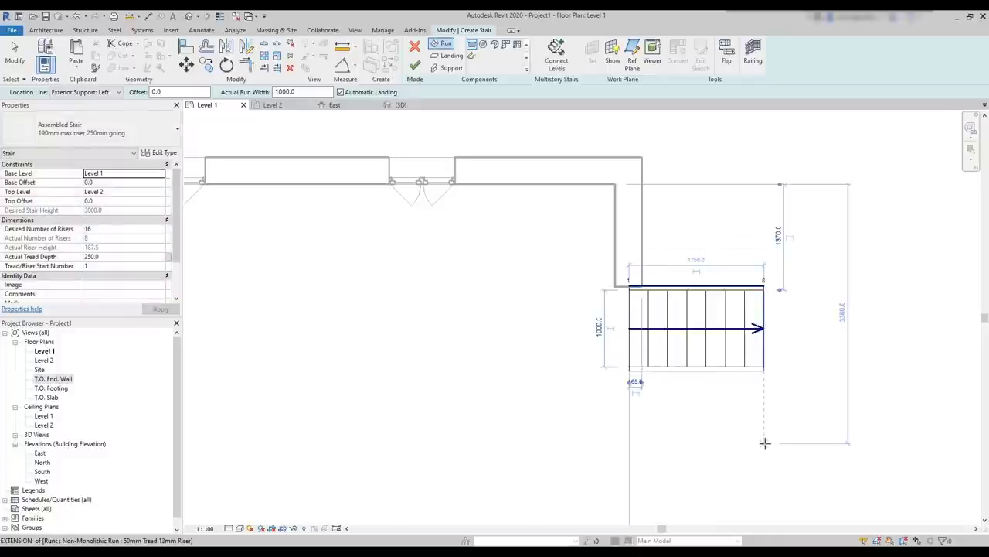
- Sketch a parallel return run below the first, starting in line with its outer end and heading back toward the east wall
scroll(764, 442, "down", 2)
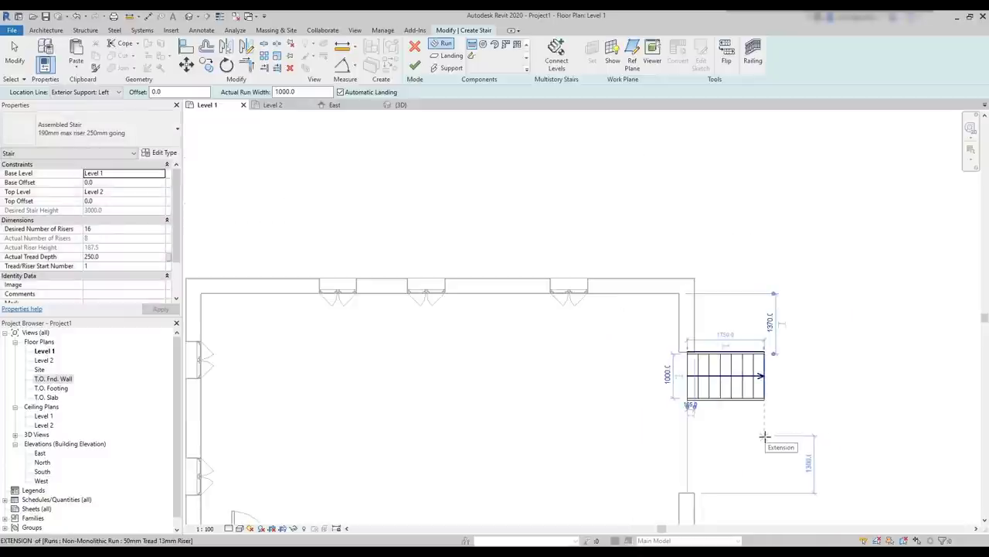
left_click(764, 448)
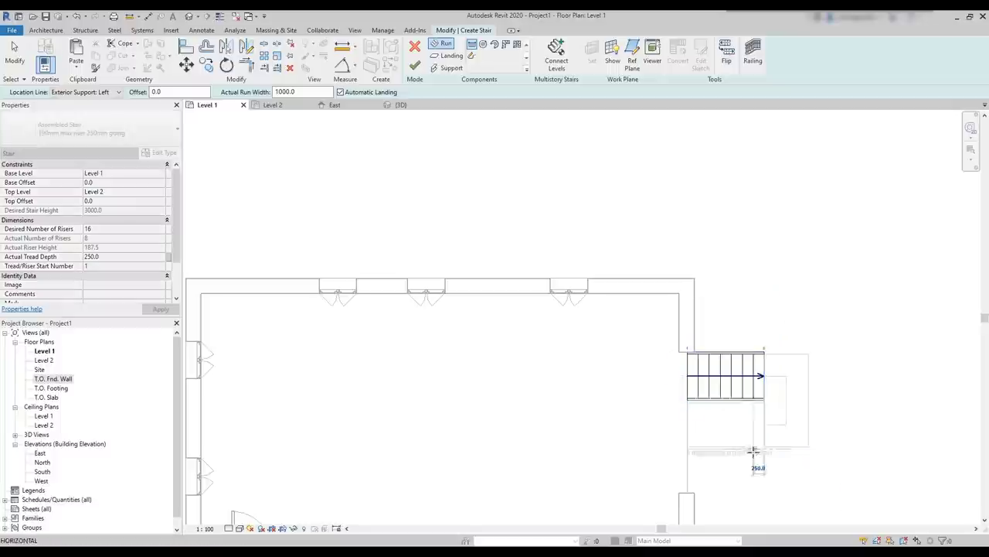
- Place the second stair run back to the wall line, move it down to the lower wall end, and finish the stair
left_click(690, 452)
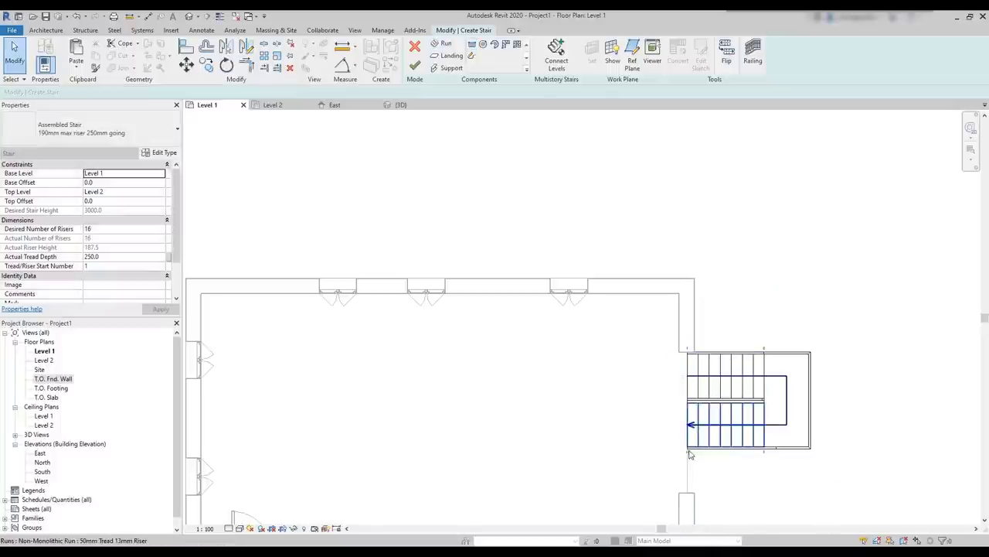
middle_click_drag(832, 483, 685, 363)
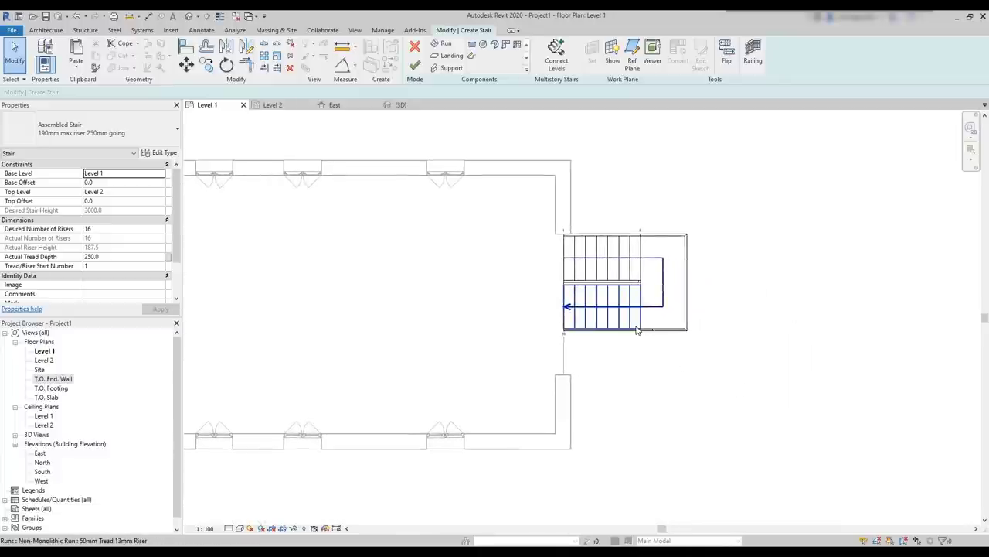
scroll(637, 331, "up", 2)
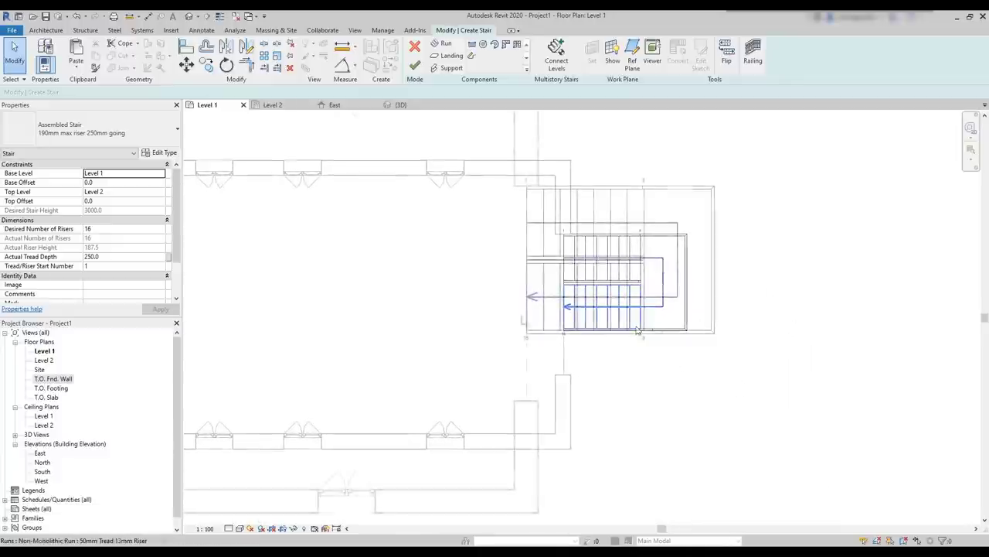
left_click(187, 65)
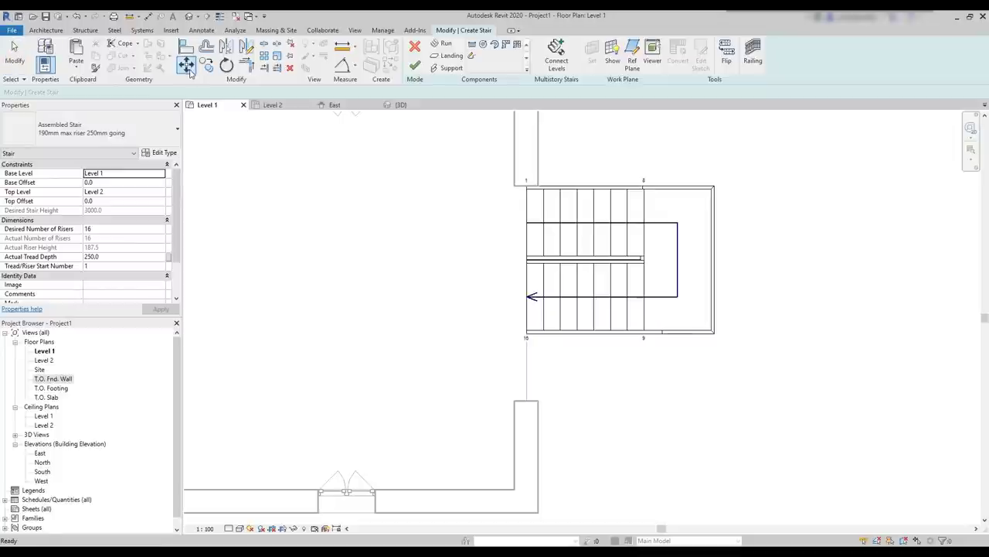
left_click(549, 327)
key("Return")
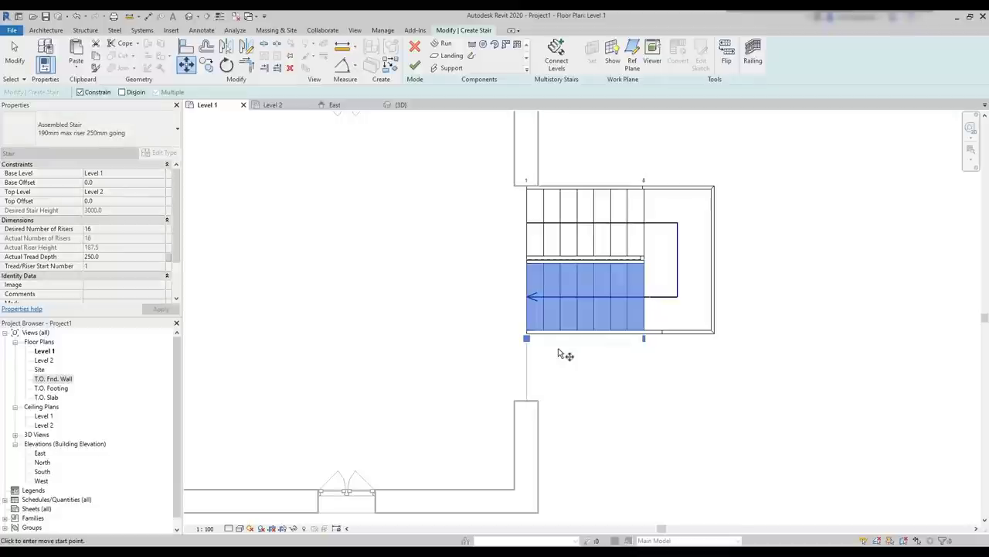
scroll(544, 345, "up", 3)
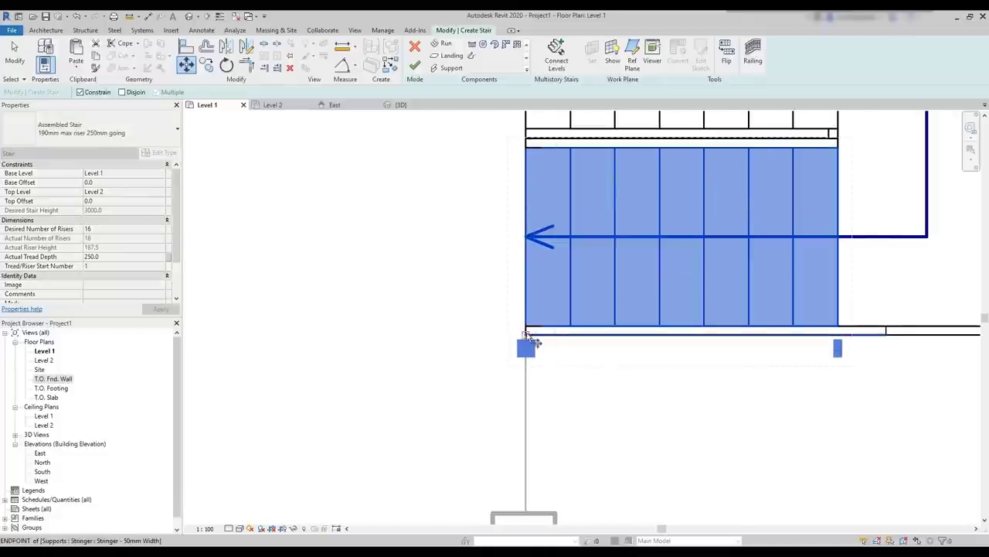
left_click(527, 334)
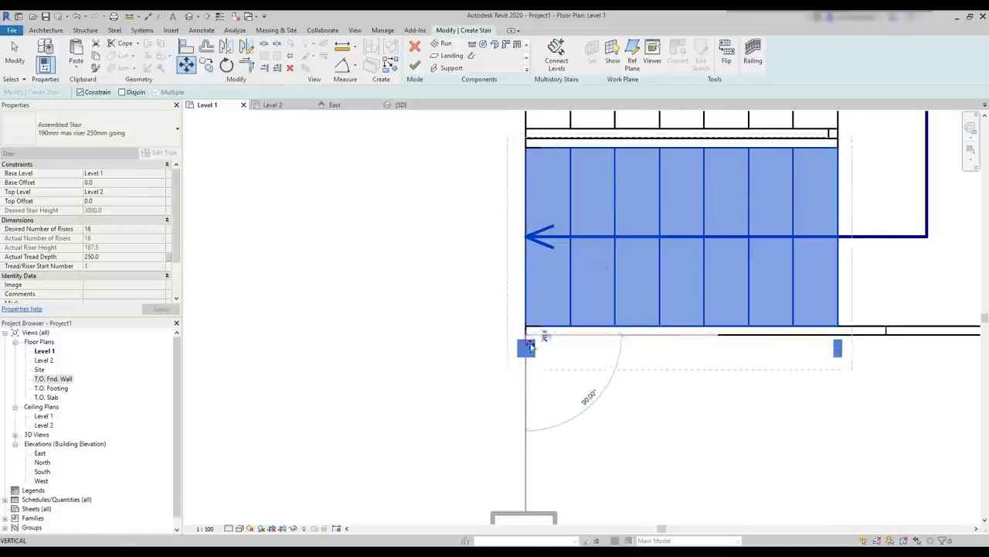
left_click(527, 516)
scroll(479, 387, "down", 3)
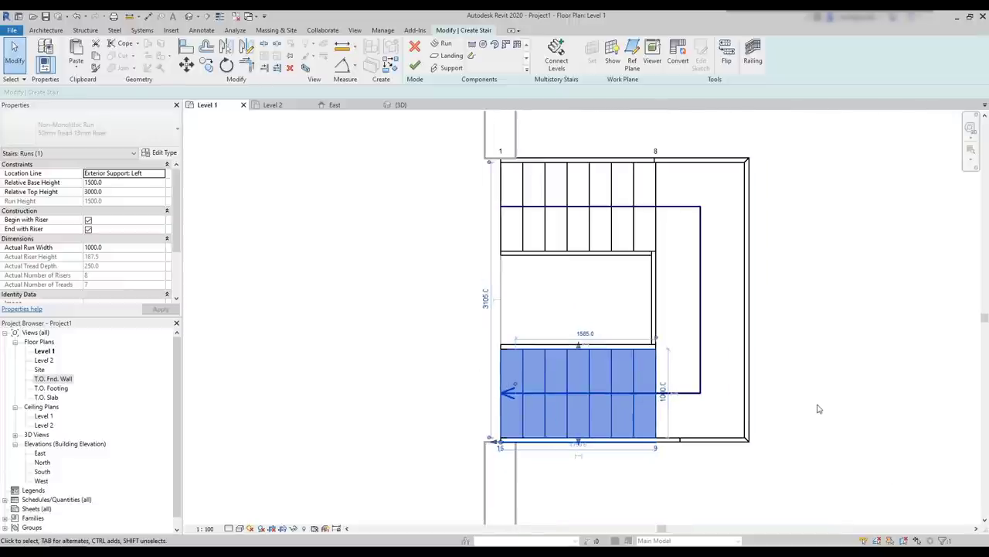
left_click(414, 68)
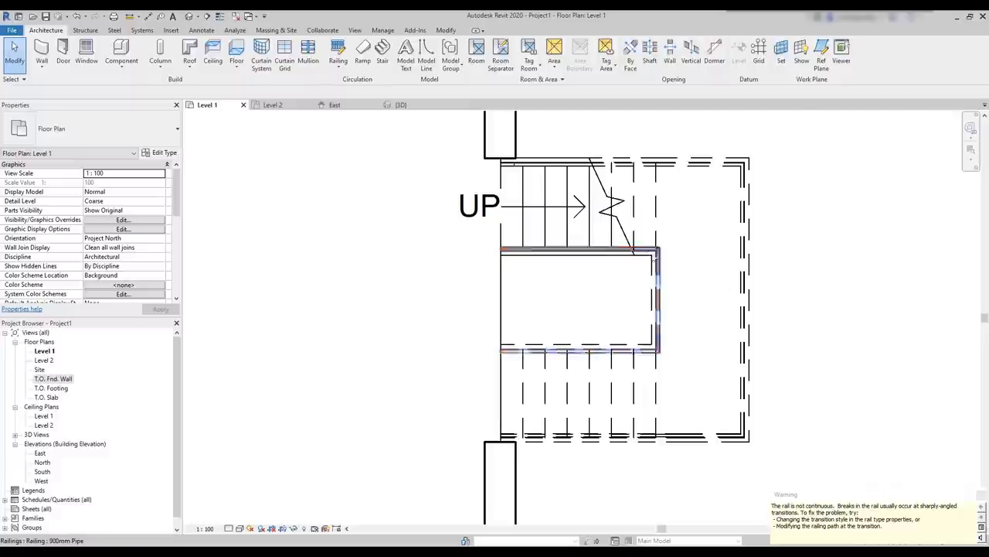
- Inspect the stair's inner railing corners in 3D and open that railing's path for editing in the Level 1 plan
scroll(717, 251, "up", 5)
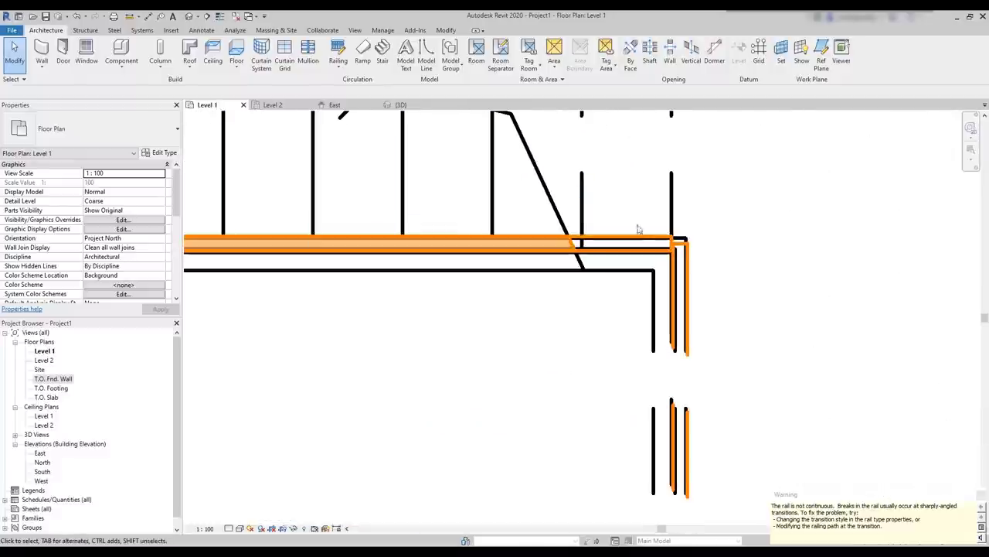
left_click(402, 106)
scroll(792, 405, "up", 8)
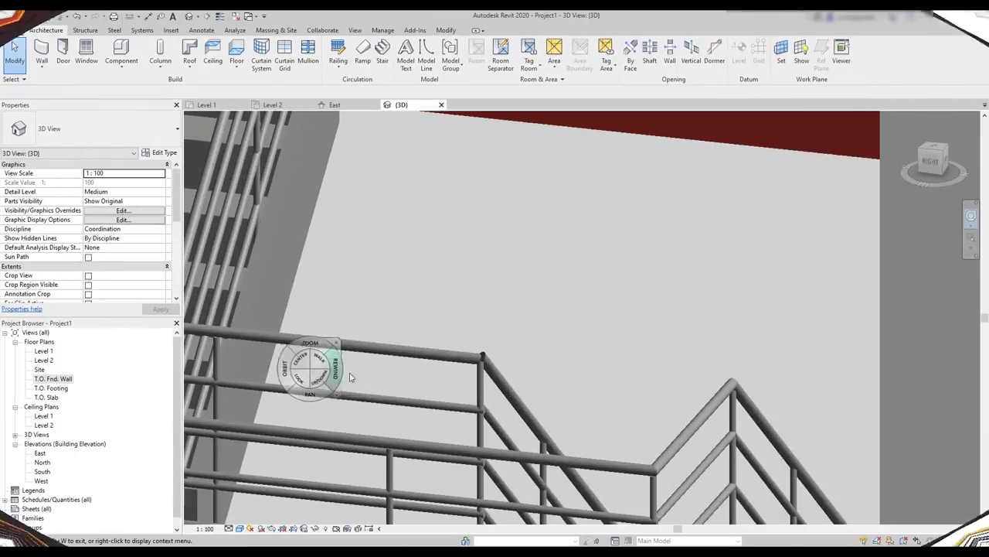
scroll(464, 371, "up", 3)
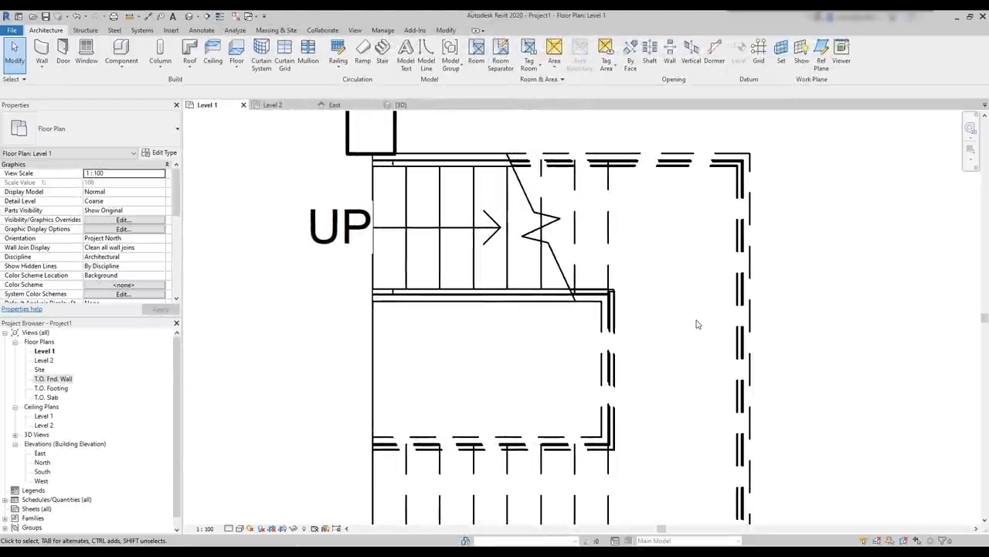
left_click(612, 317)
double_click(613, 317)
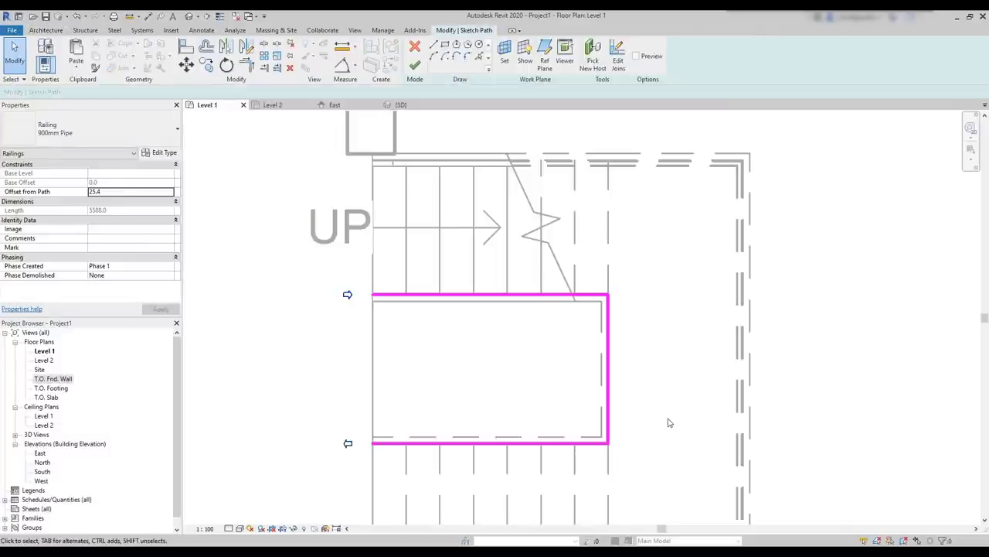
- Move the railing path's landing-side segment 100 mm outward onto the landing and finish the path edit
left_click(608, 390)
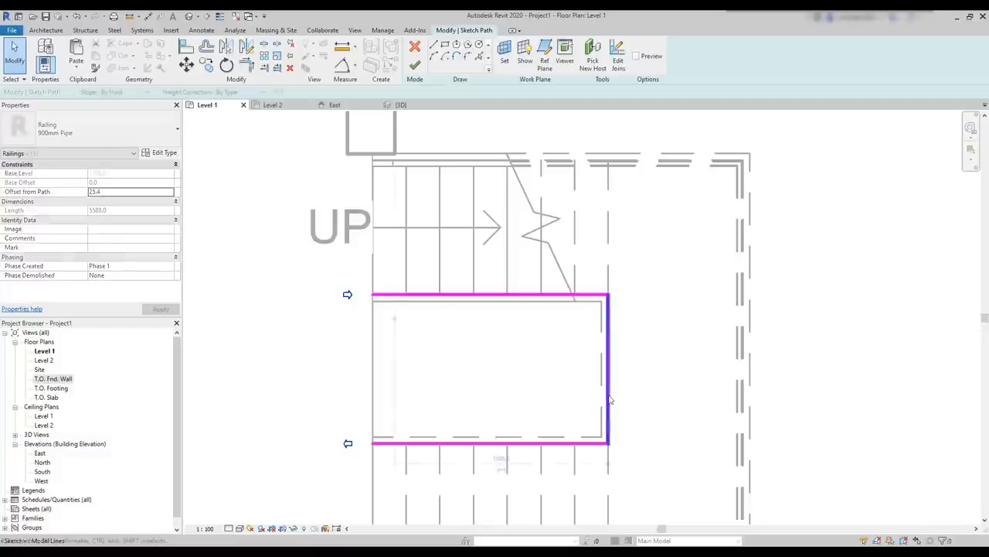
left_click(190, 68)
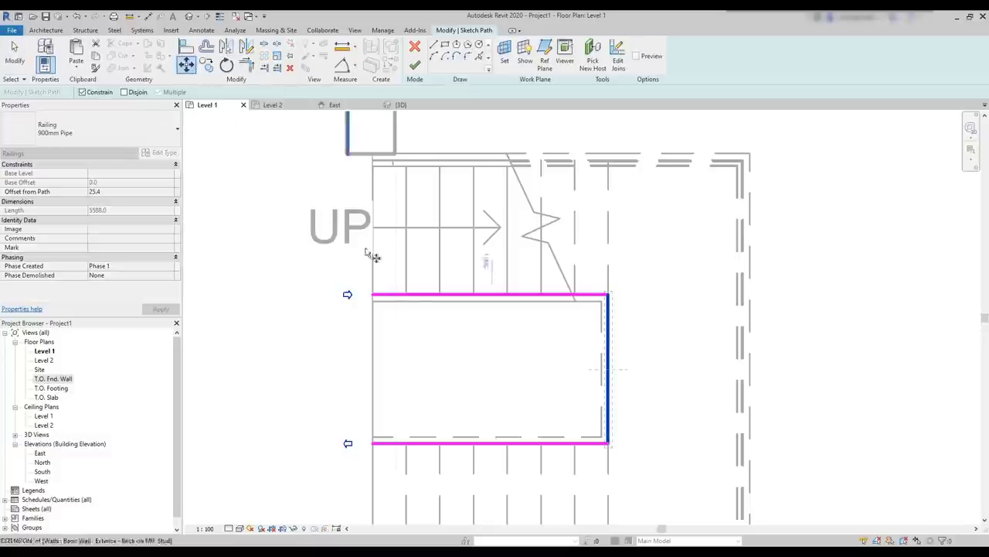
left_click(609, 445)
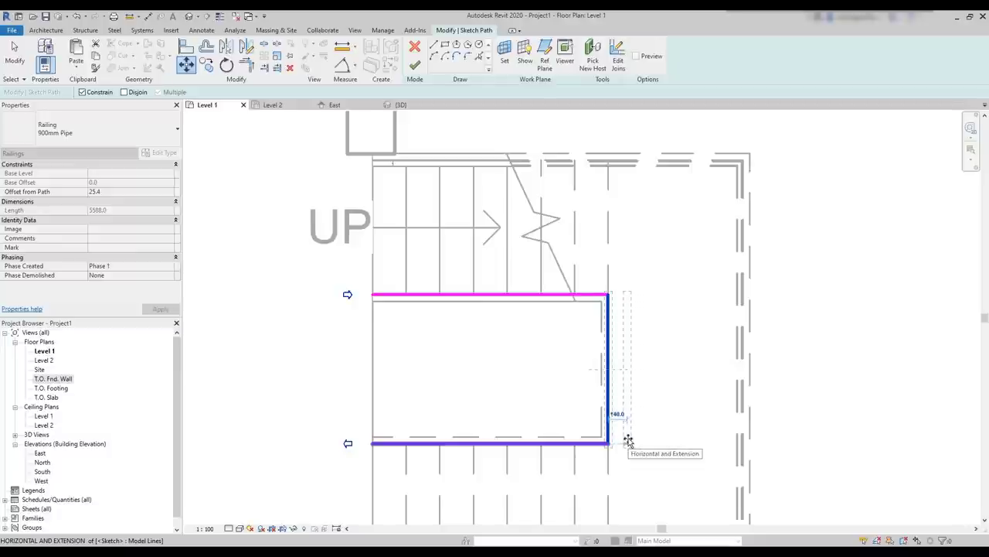
type("100")
key("Return")
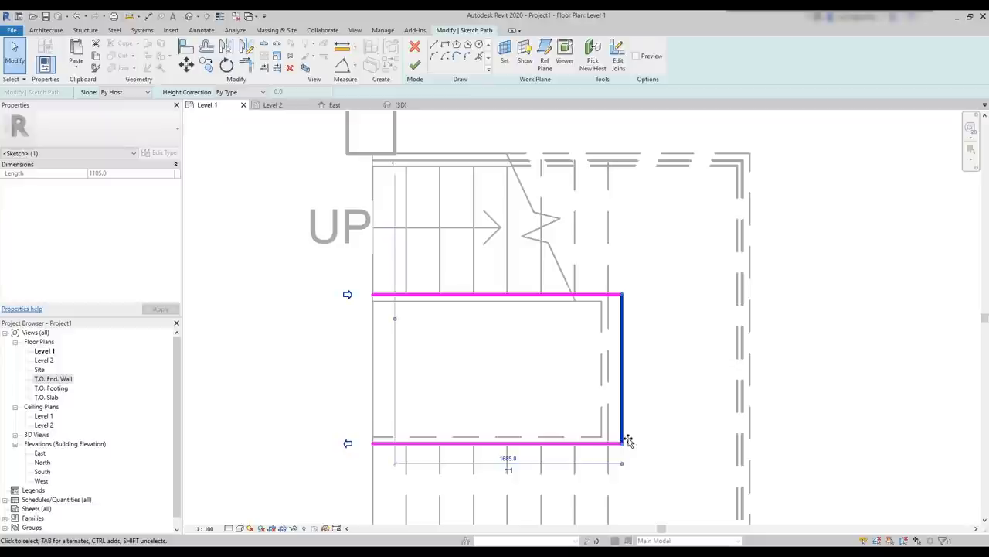
scroll(610, 430, "down", 3)
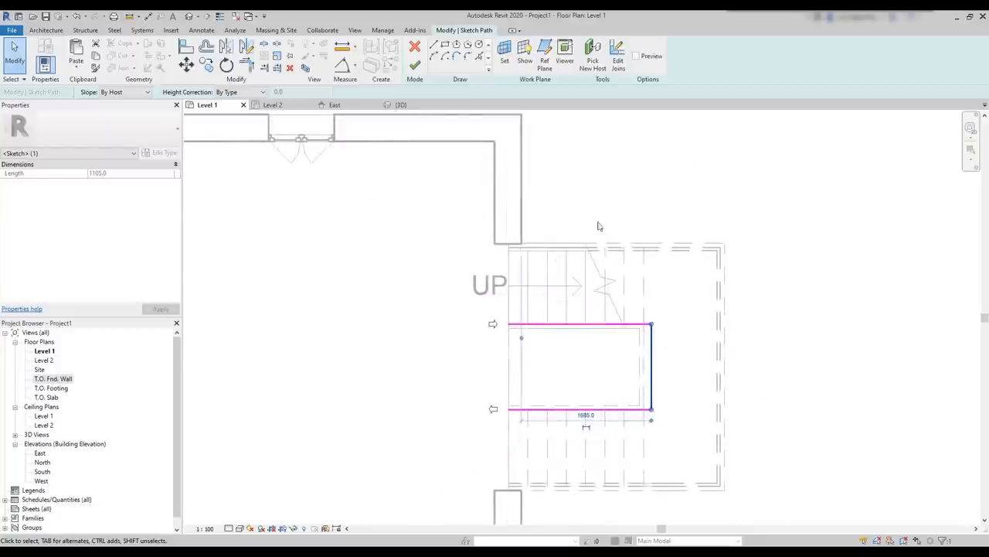
left_click(415, 65)
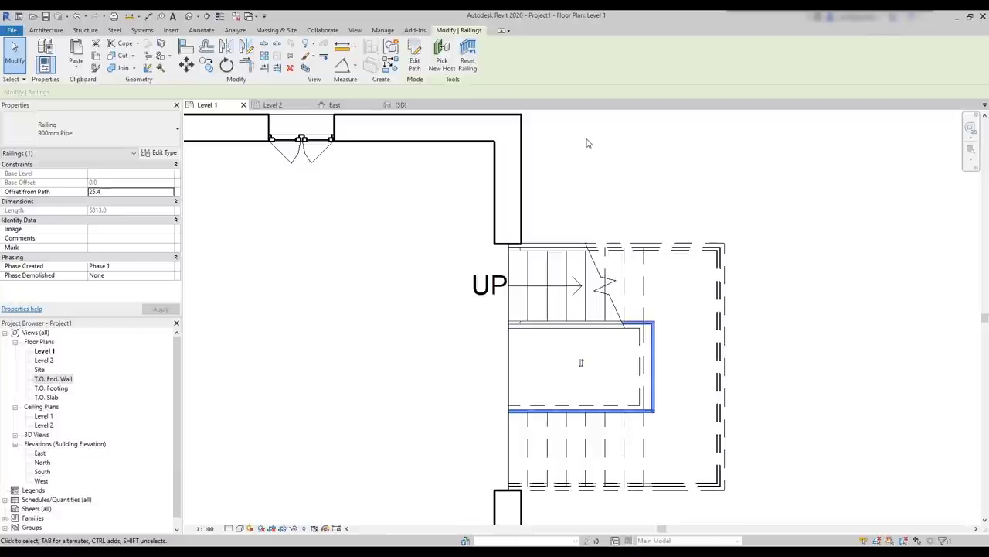
- Switch to the 3D view and examine the new stair at the open end of the building
key("ctrl+Tab")
middle_click_drag(764, 342, 657, 444, "shift")
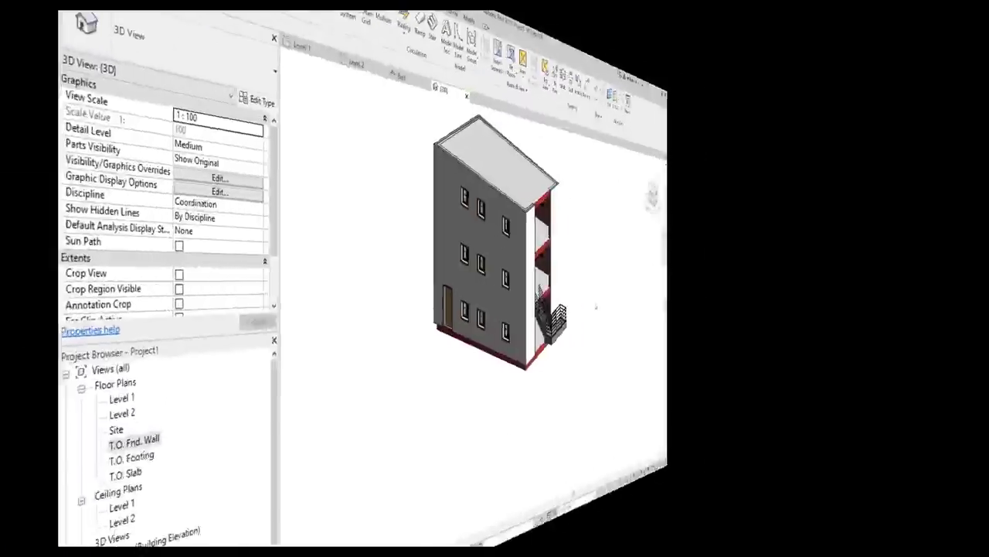
scroll(675, 327, "up", 3)
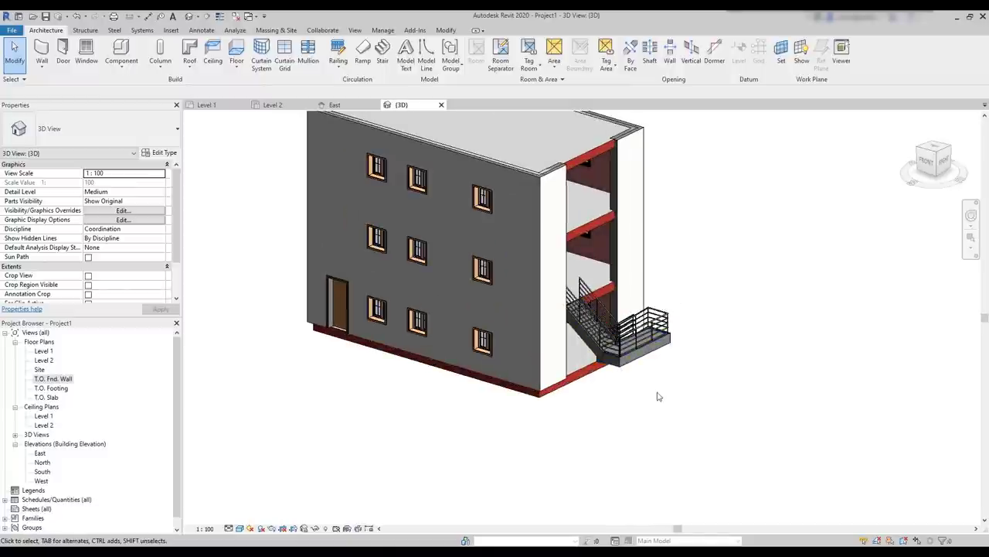
- Try to make the stair multistory with Select Levels in the 3D view
left_click(624, 371)
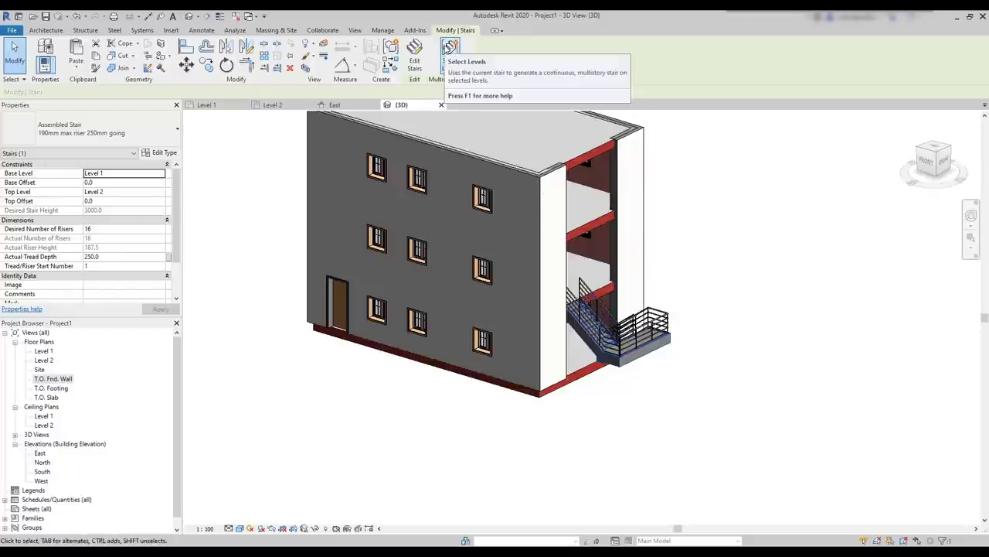
left_click(450, 48)
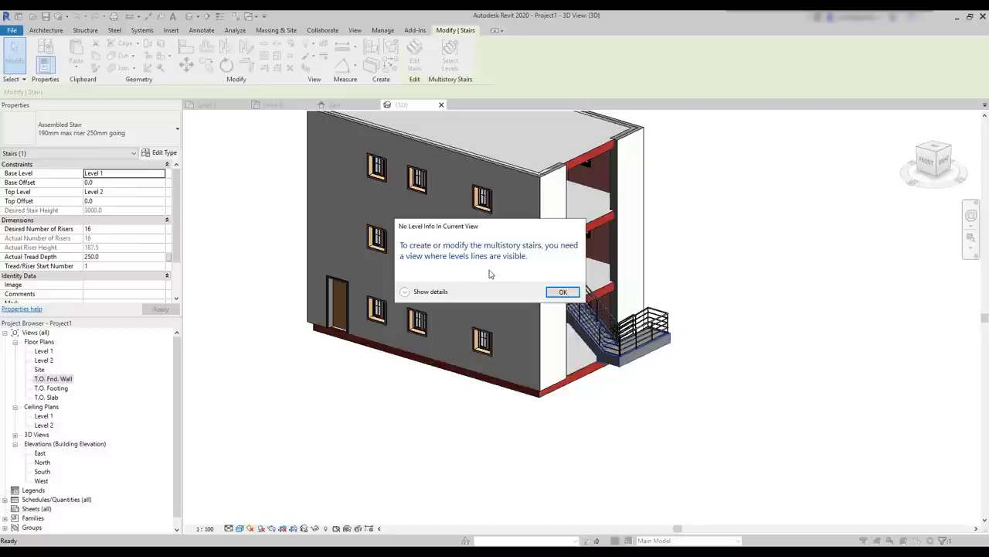
left_click(562, 294)
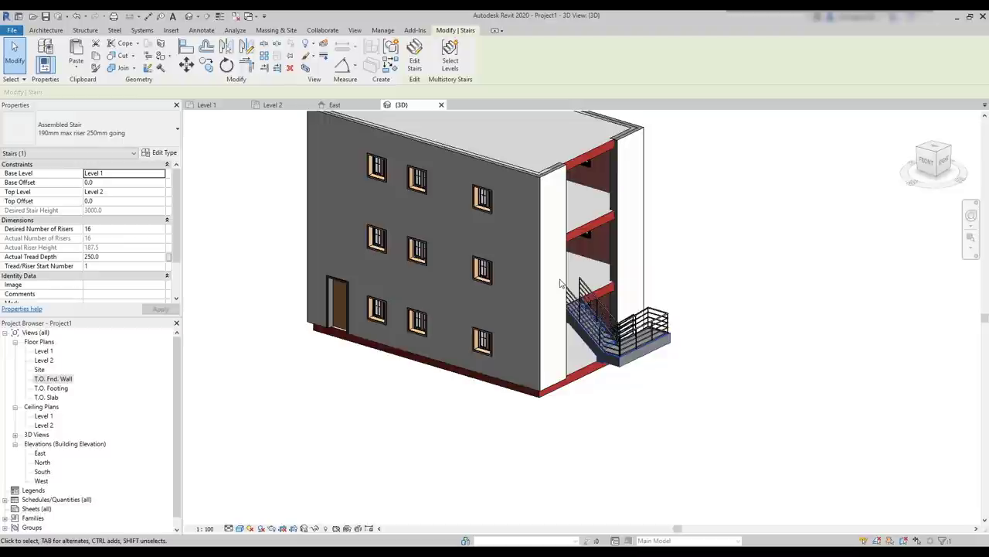
- Reveal the hidden elements in the 3D view and unhide the Levels category
left_click(326, 530)
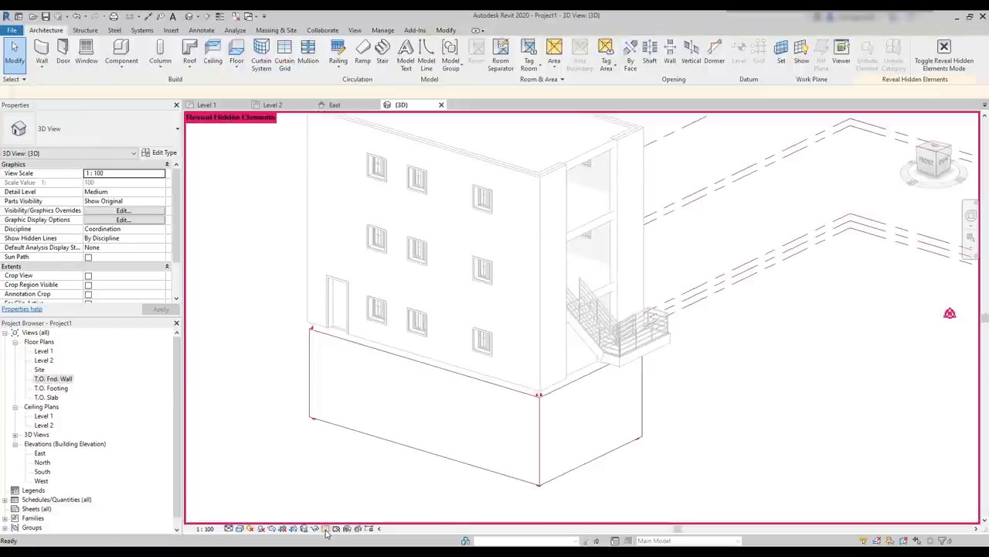
scroll(464, 294, "down", 4)
scroll(659, 240, "up", 3)
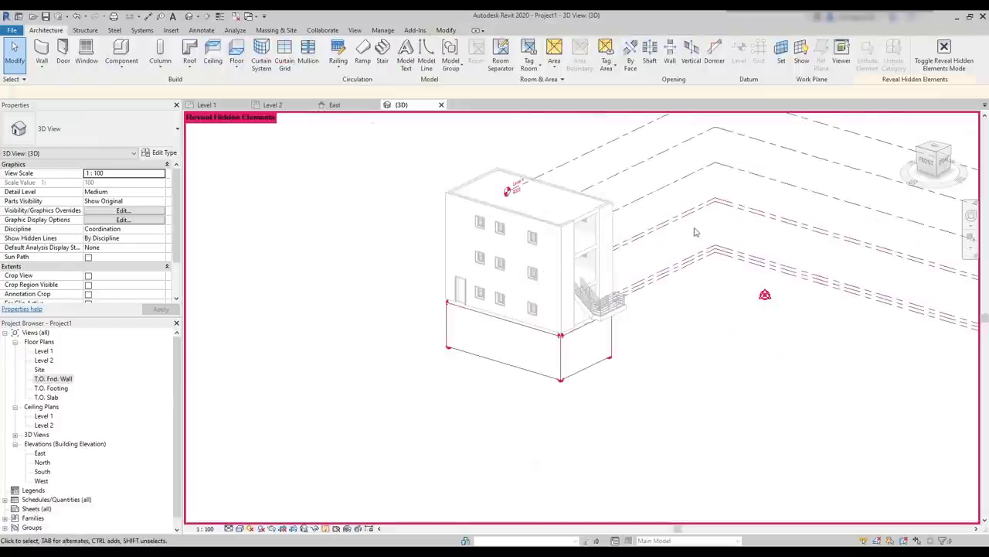
left_click(650, 228)
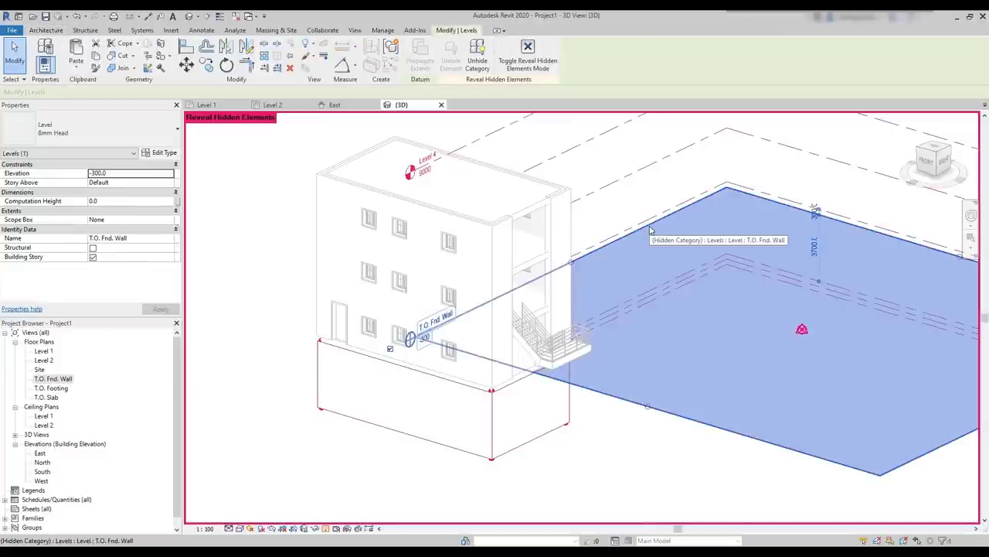
right_click(650, 229)
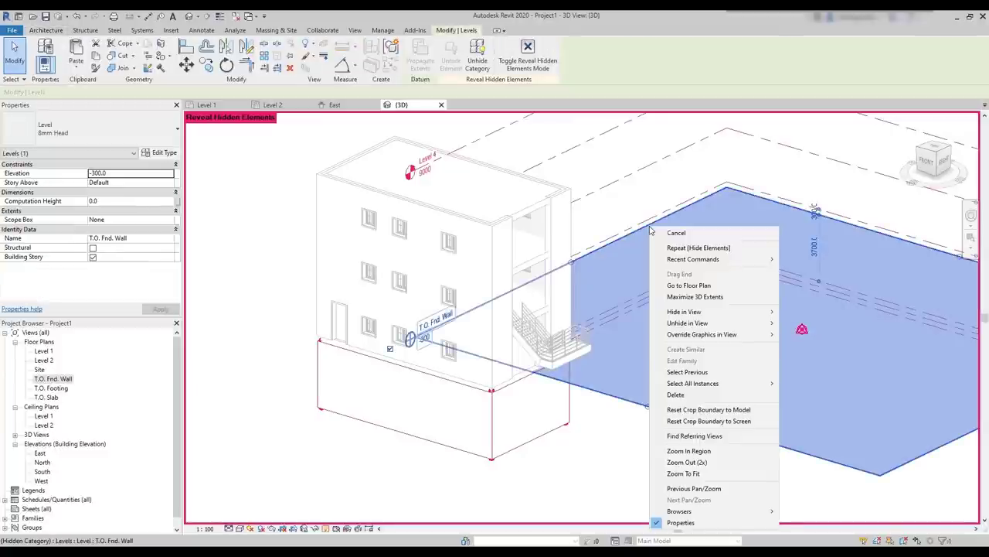
mouse_move(701, 325)
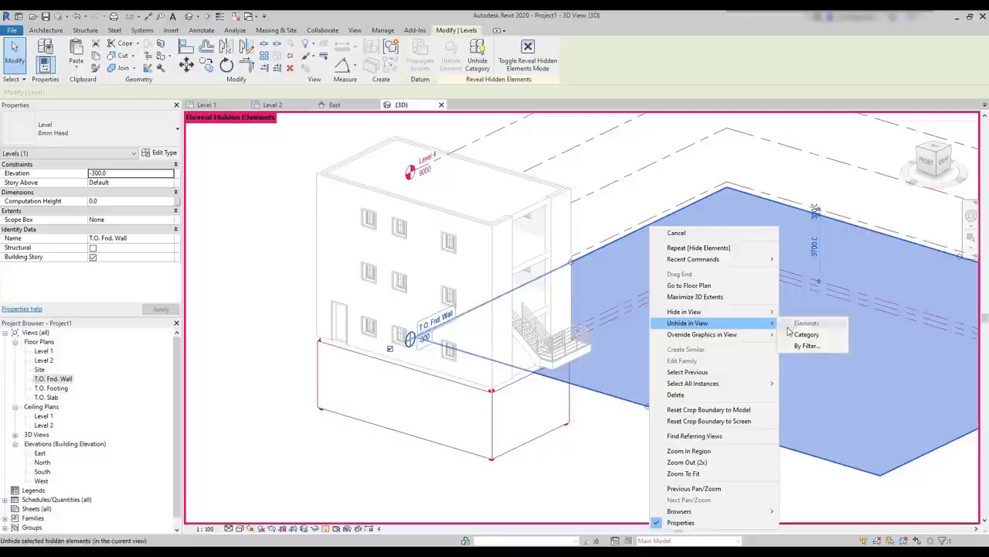
left_click(806, 334)
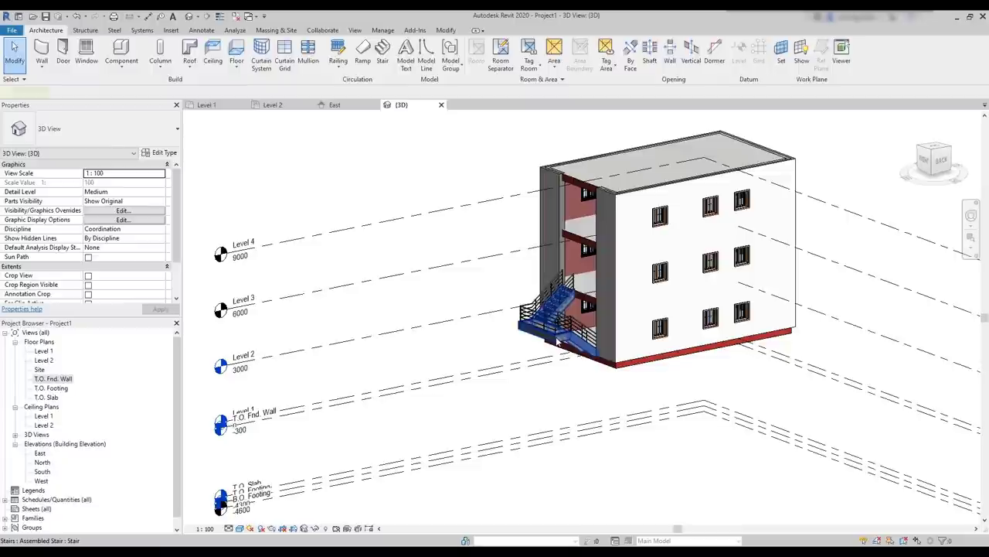
- Turn the stair into a multistory stair by connecting it to Level 3 and Level 4, and finish the edit
left_click(557, 341)
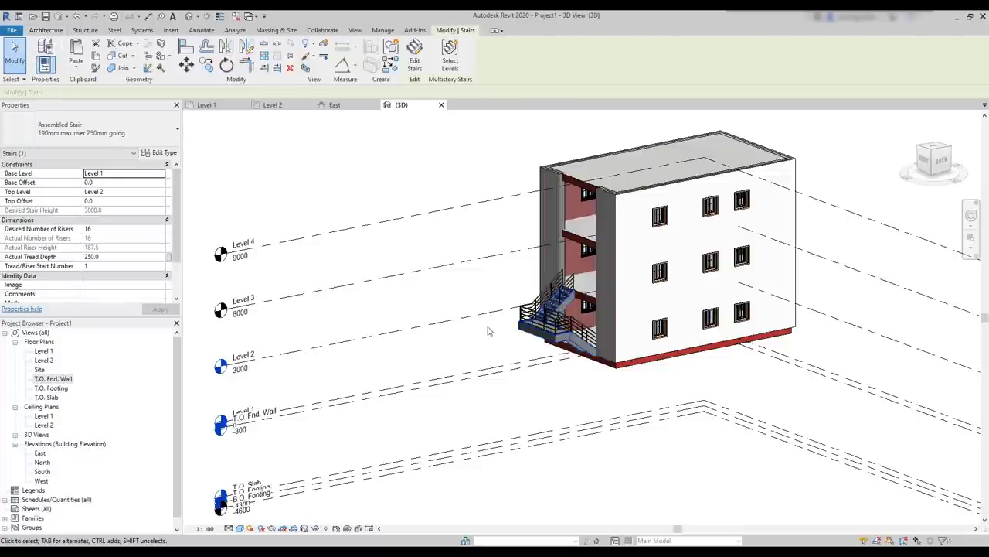
left_click(447, 51)
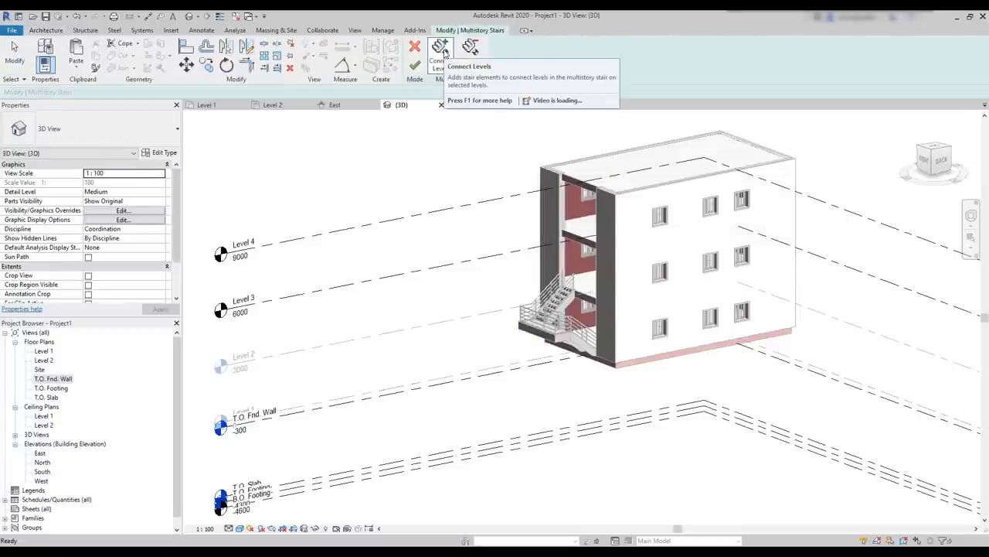
left_click(442, 53)
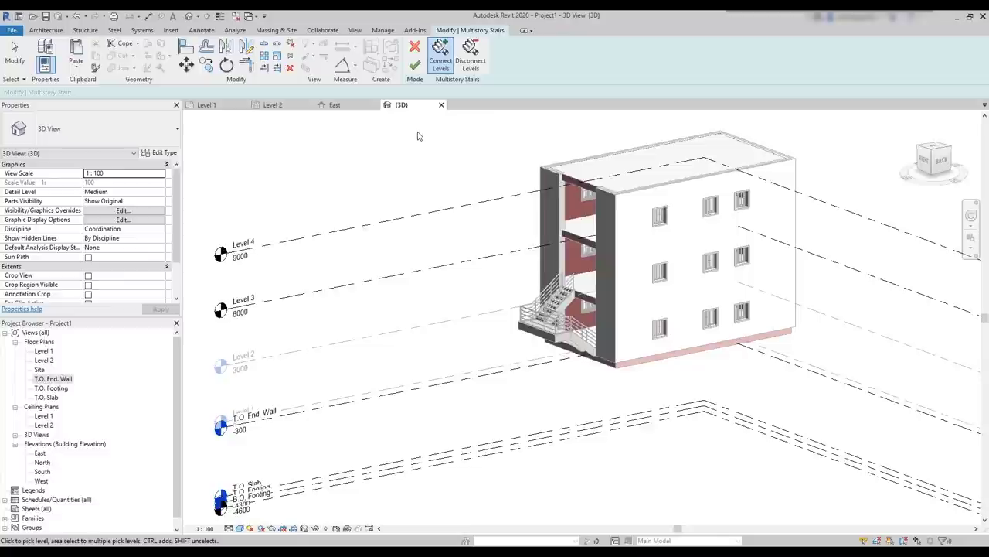
left_click(432, 264)
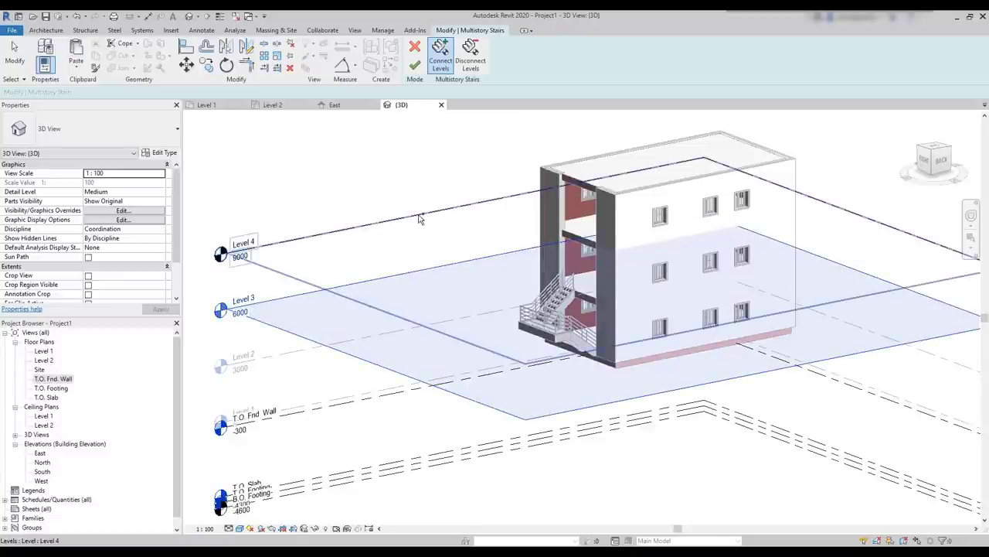
left_click(416, 67)
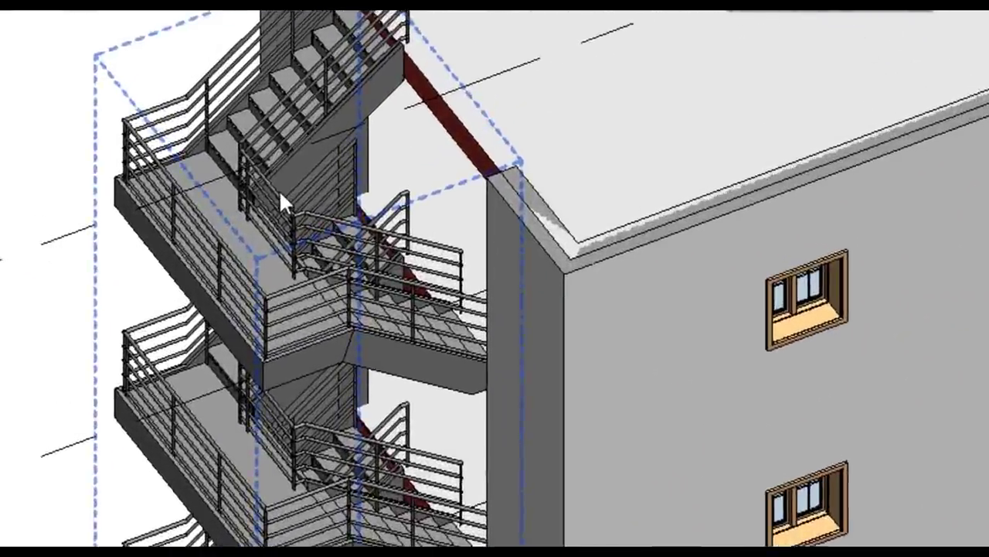
- Edit the inner stair railing's path on Level 1, closing its open end with a straight line, and finish the sketch
left_click(348, 227)
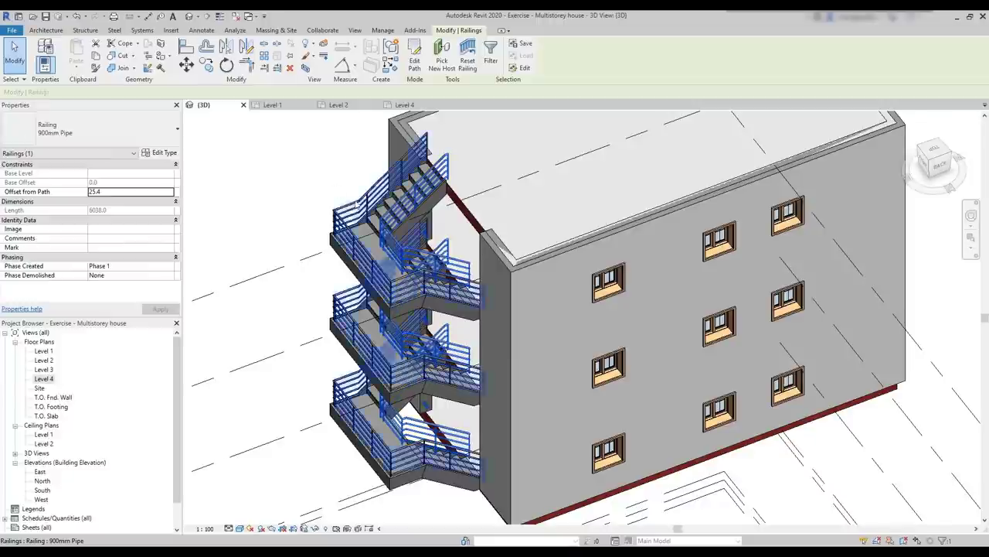
left_click(275, 106)
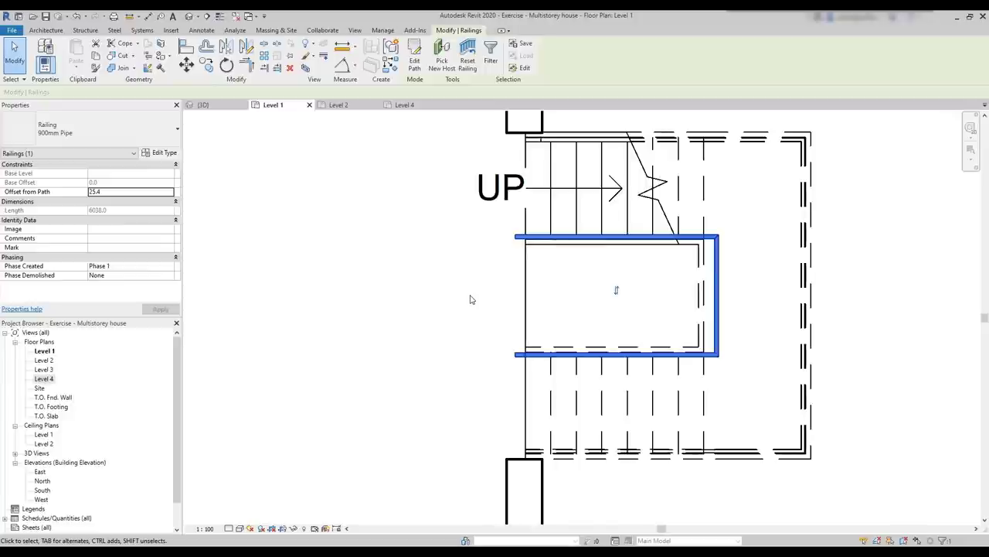
double_click(554, 354)
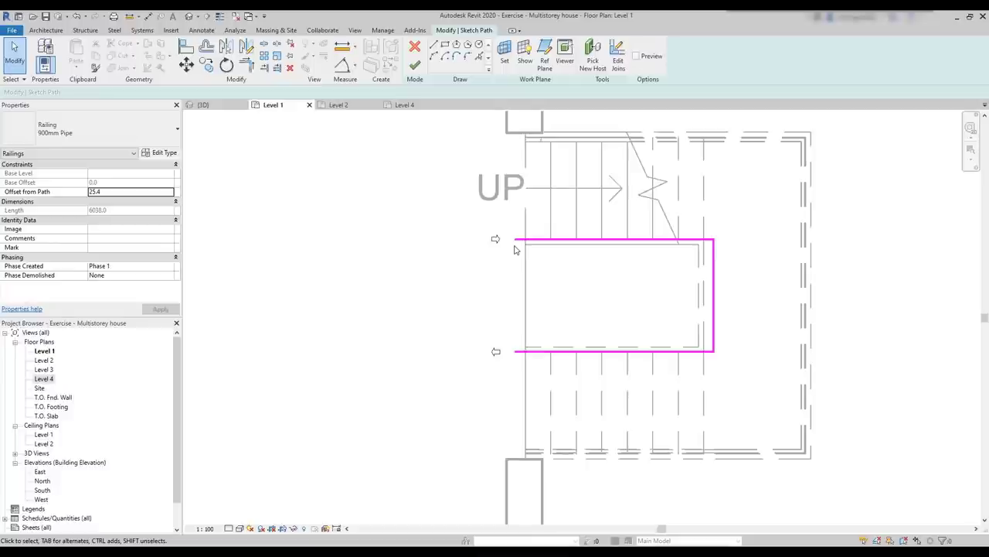
left_click(434, 47)
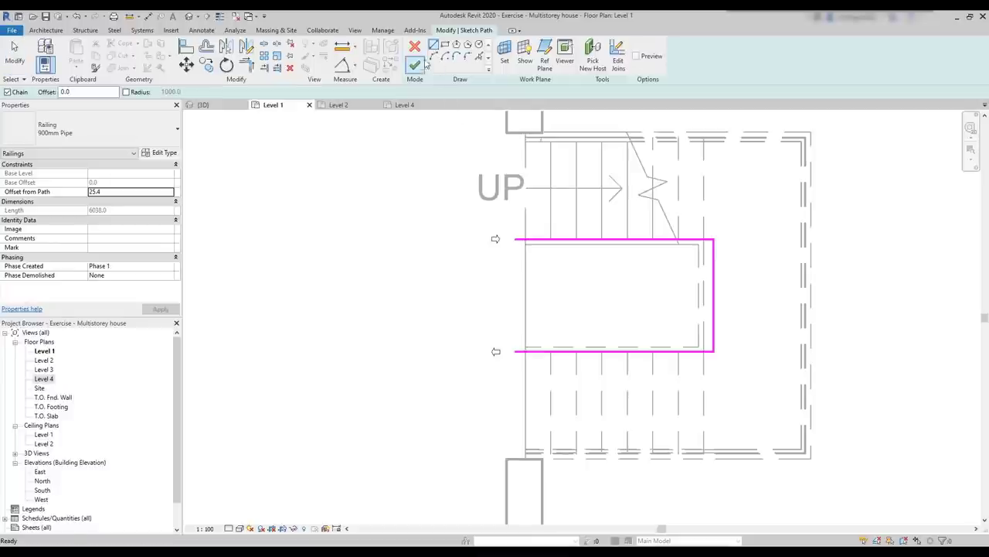
left_click(514, 352)
scroll(515, 246, "up", 3)
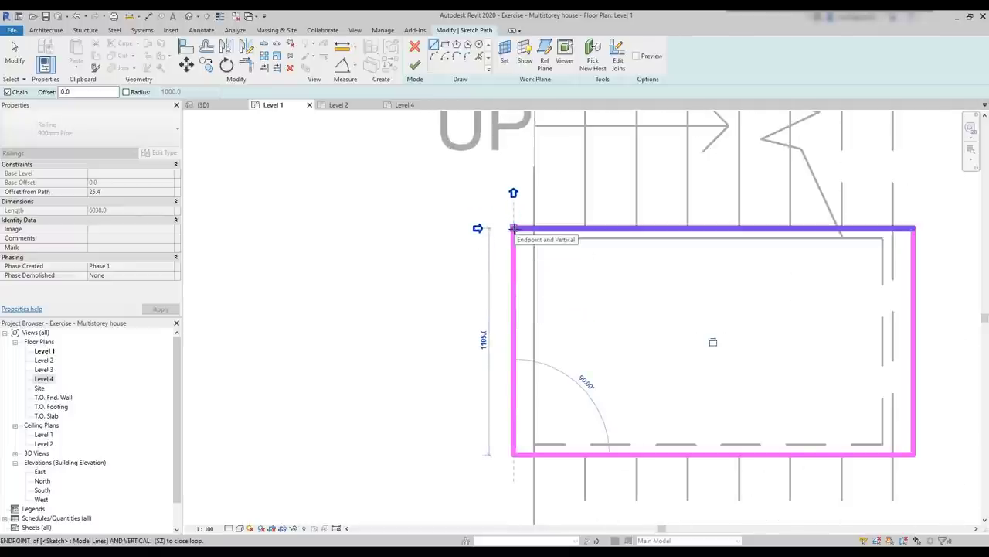
left_click(513, 228)
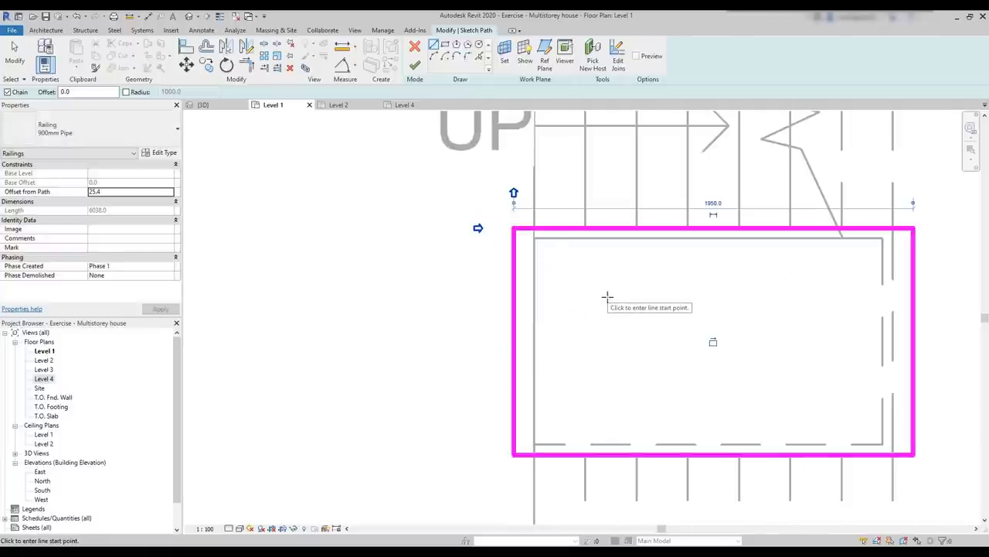
left_click(415, 66)
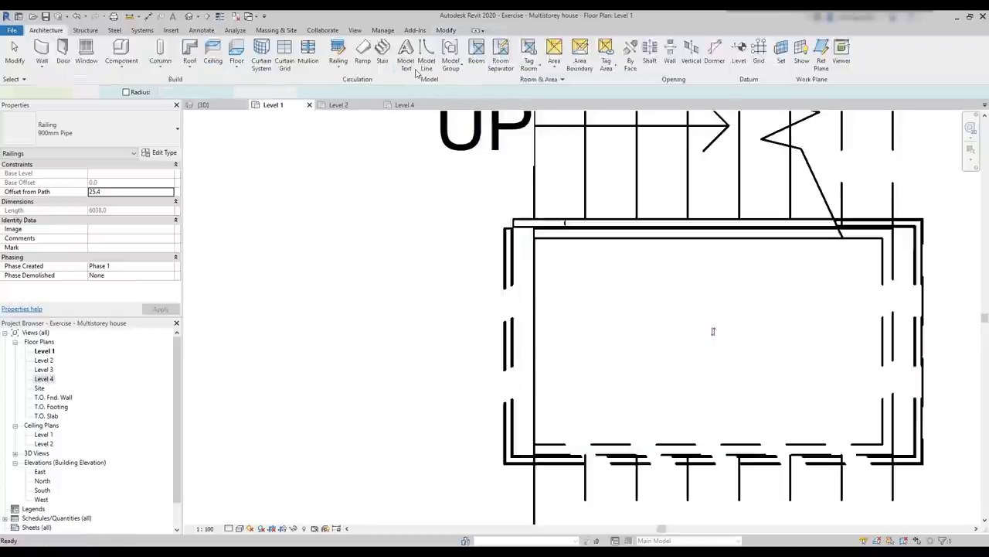
- Switch to the 3D view and examine the inner railing at the upper landings and at Level 4
left_click(221, 106)
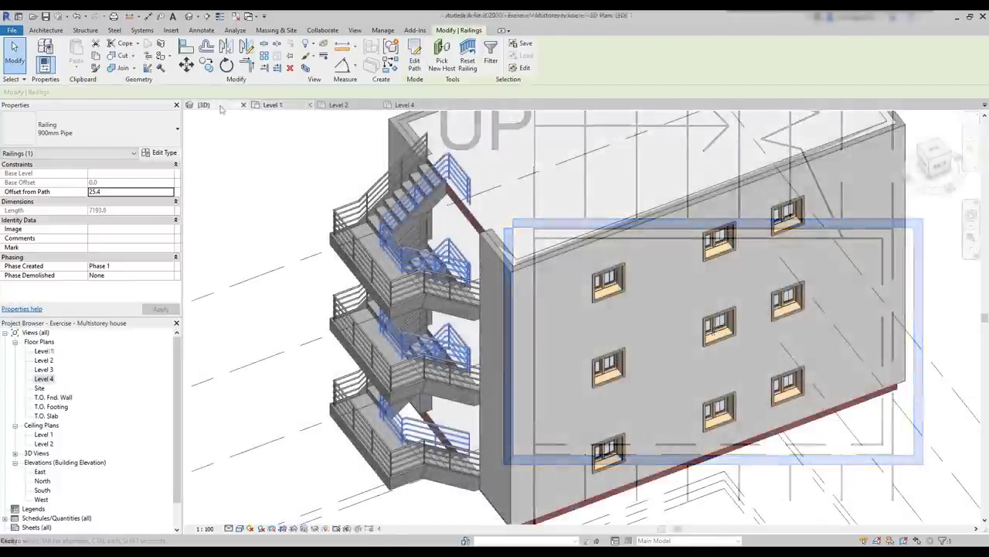
scroll(434, 383, "up", 3)
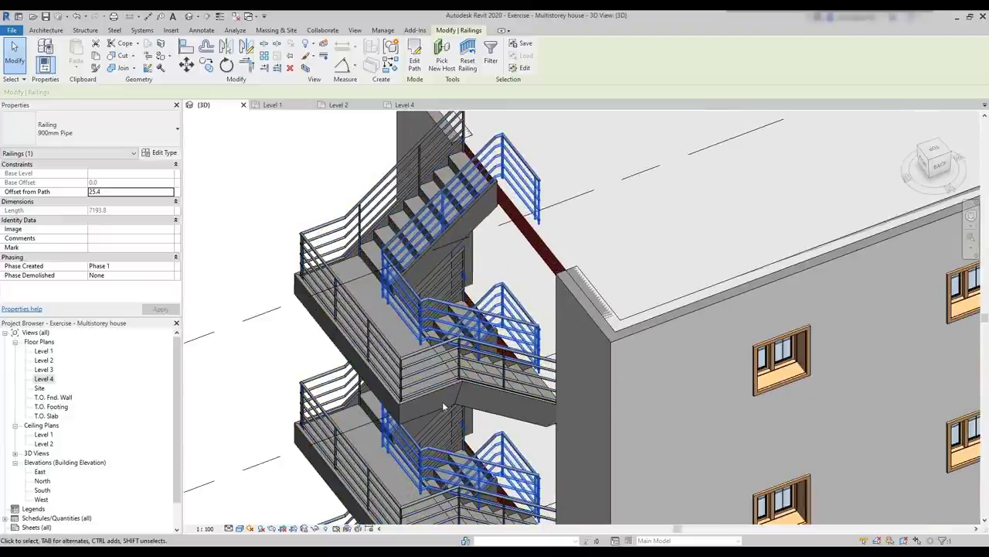
scroll(503, 323, "up", 5)
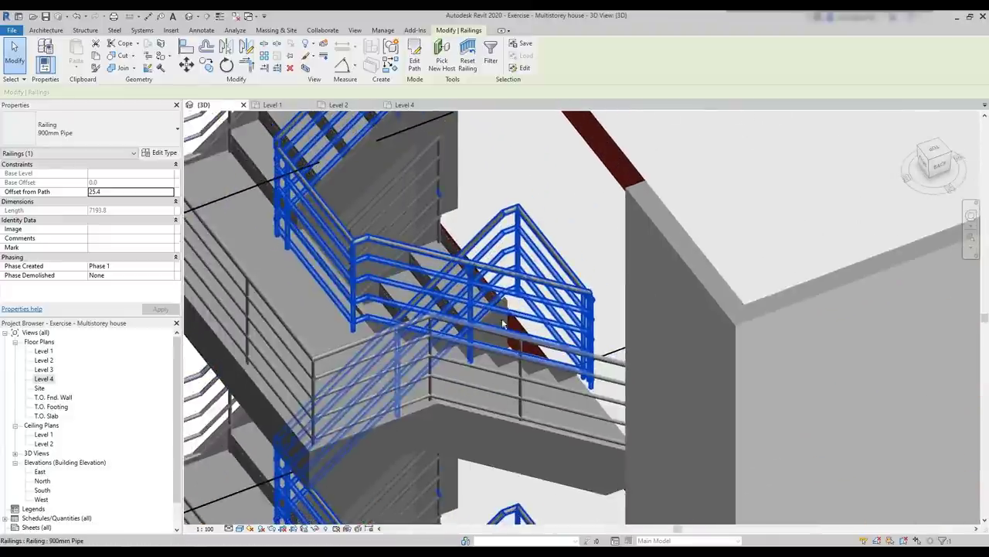
middle_click_drag(503, 323, 524, 215, "shift")
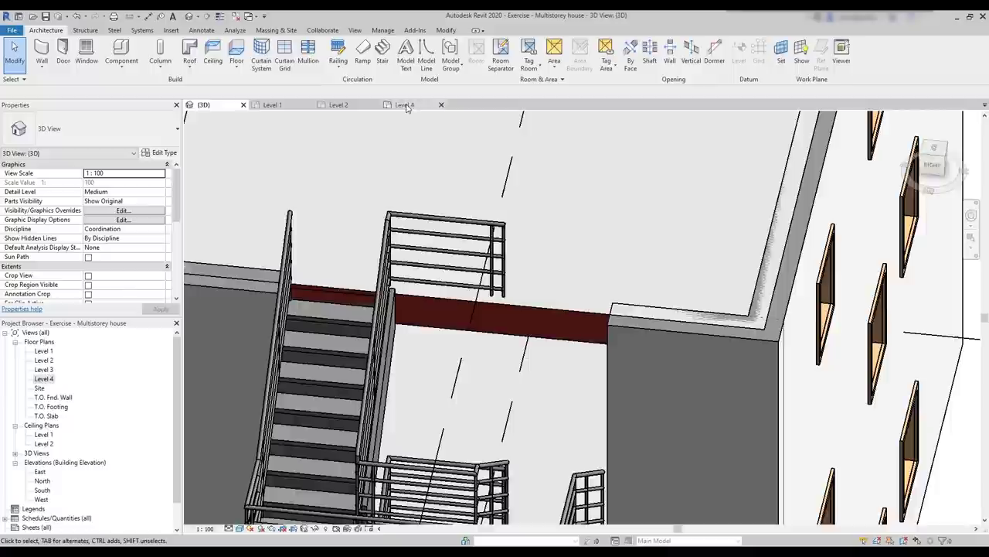
- Sketch an L-shaped 900mm Pipe railing on Level 4, from the inner railing's end across the upper flight and back to the slab edge
left_click(406, 106)
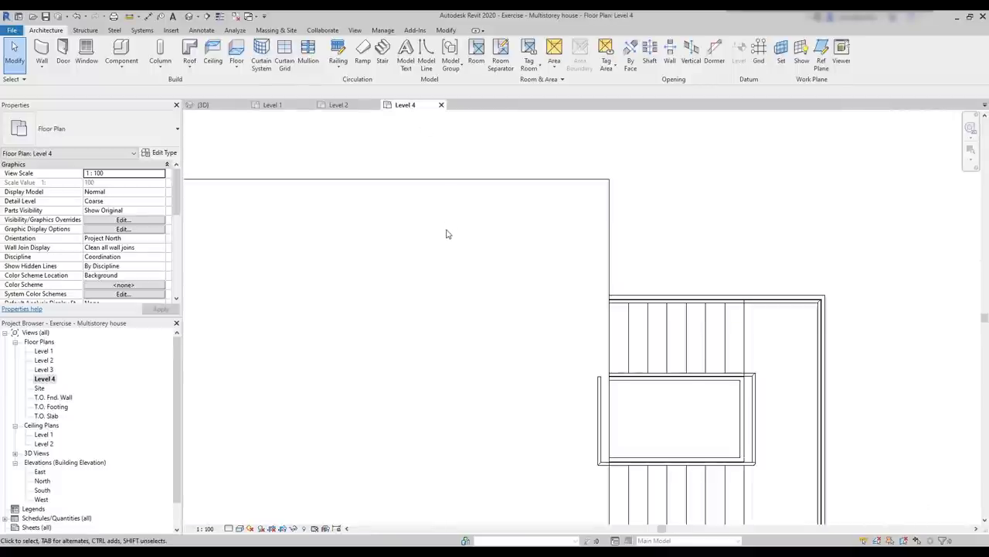
left_click(341, 49)
scroll(619, 398, "up", 2)
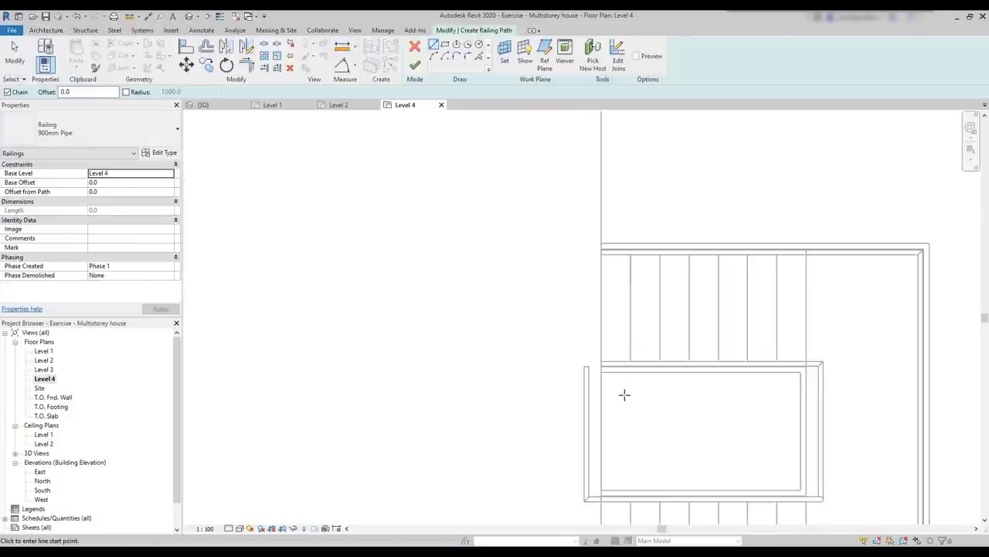
scroll(625, 395, "up", 1)
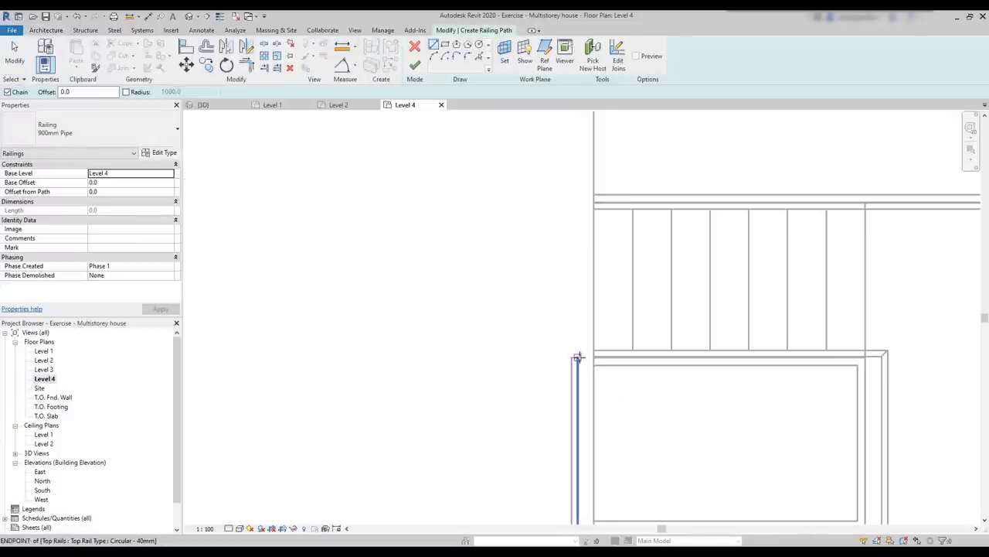
left_click(578, 359)
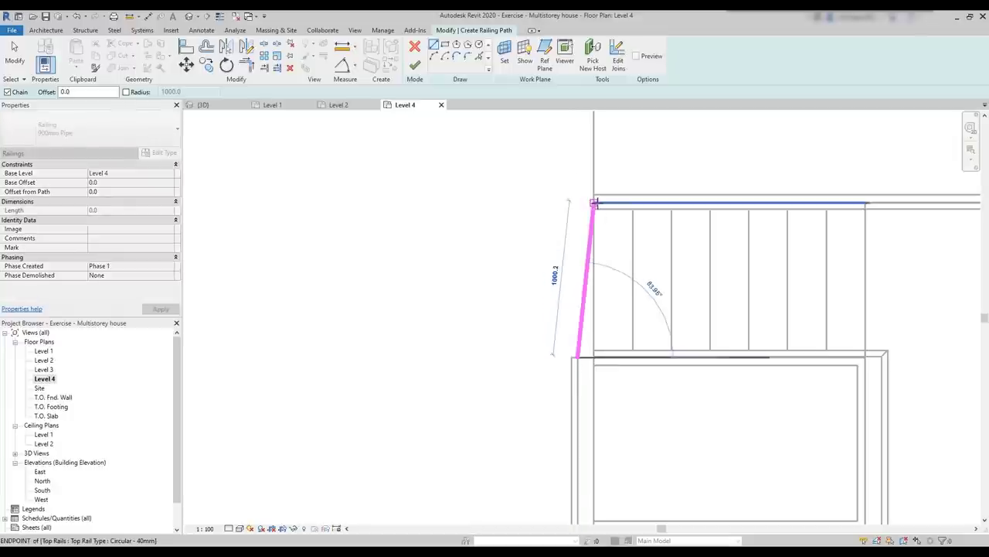
left_click(578, 203)
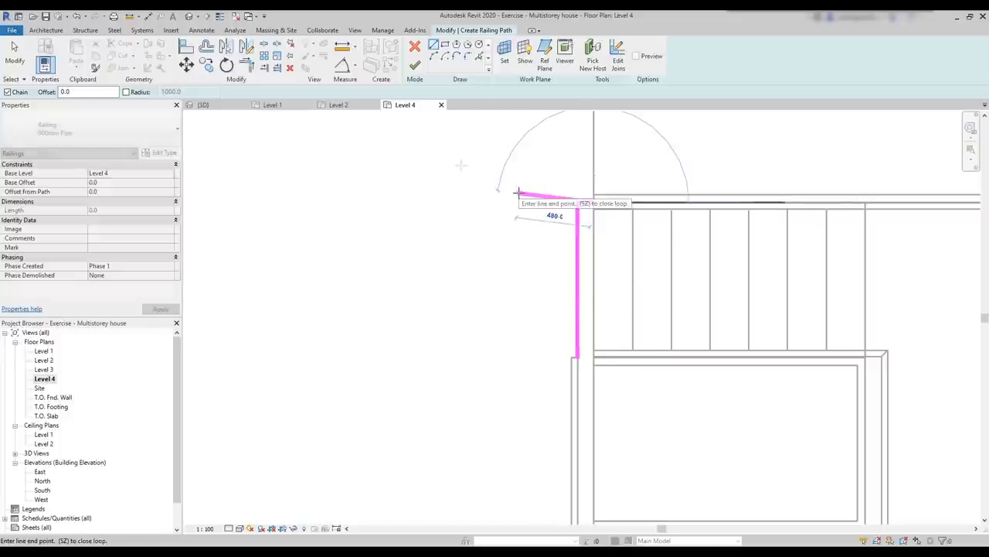
key("Escape")
left_click(414, 67)
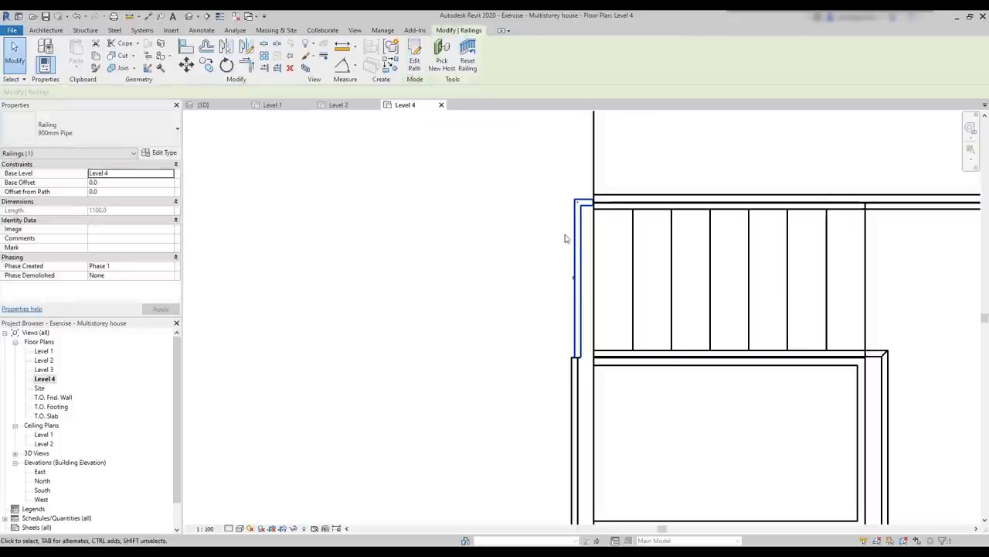
- Move the new Level 4 railing so its end midpoint meets the end midpoint of the inner stair railing
scroll(590, 364, "up", 3)
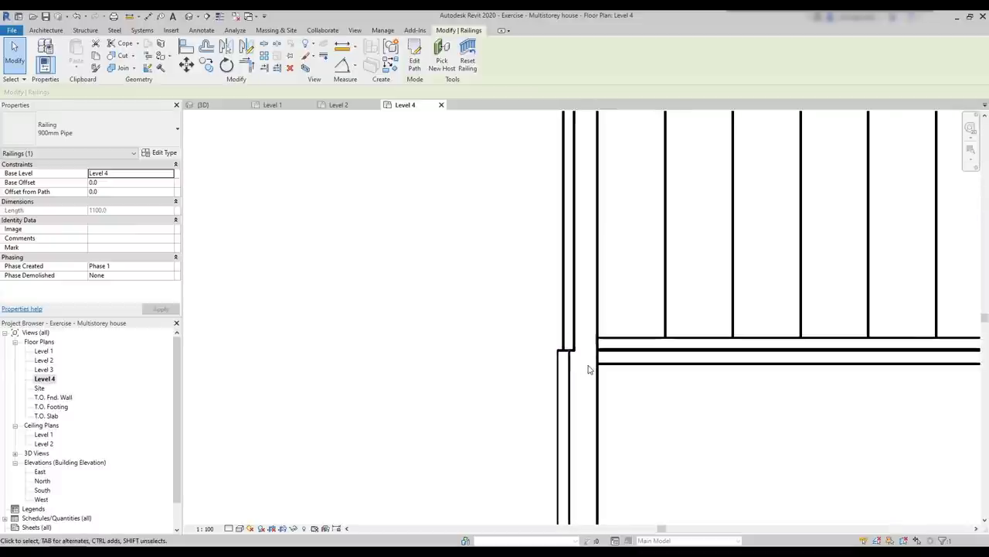
left_click(583, 375)
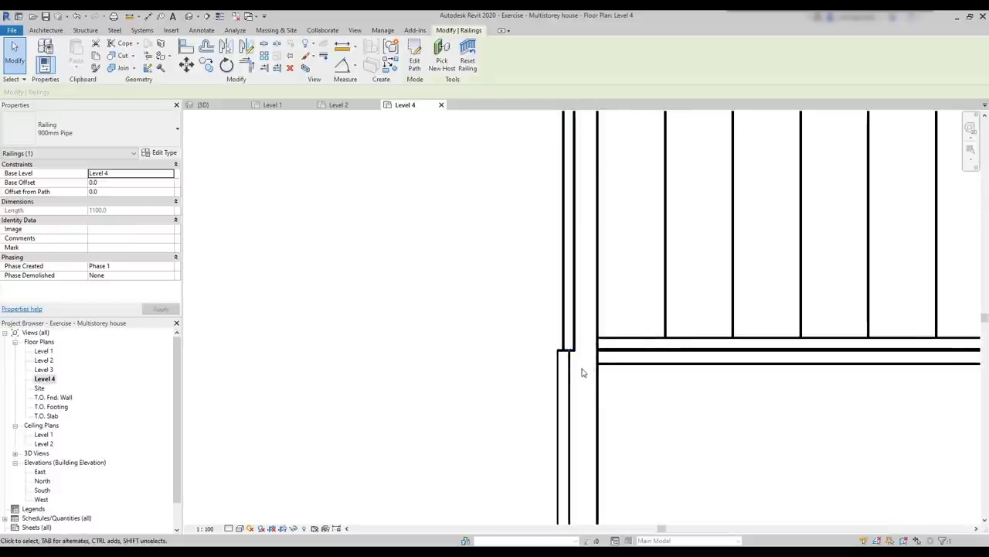
scroll(583, 373, "down", 2)
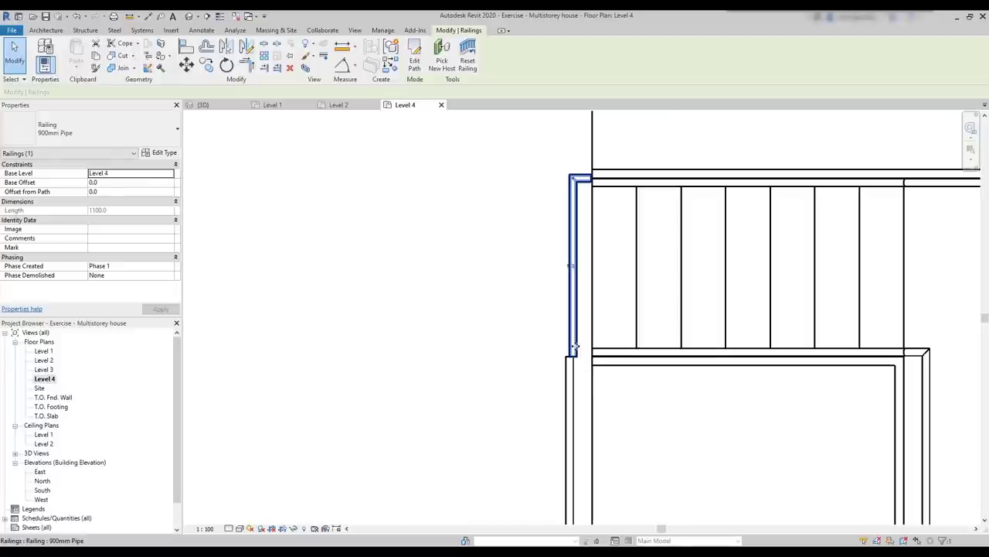
scroll(575, 346, "up", 2)
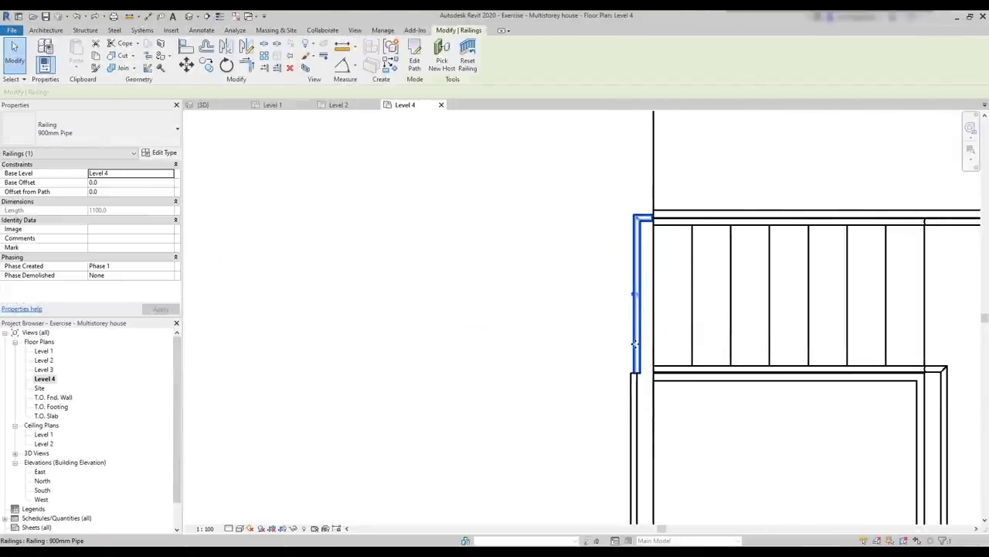
left_click_drag(633, 344, 616, 344)
left_click(635, 369)
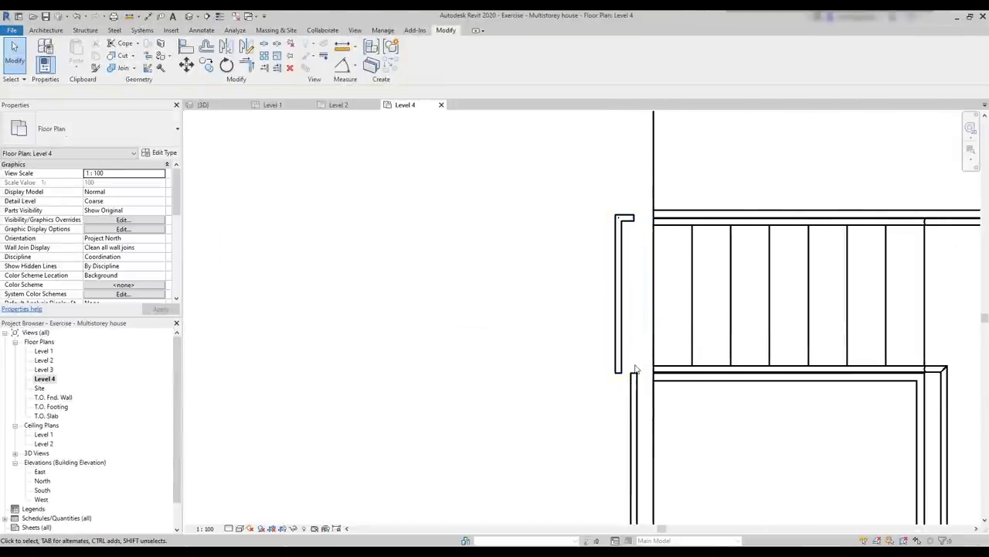
scroll(636, 370, "up", 3)
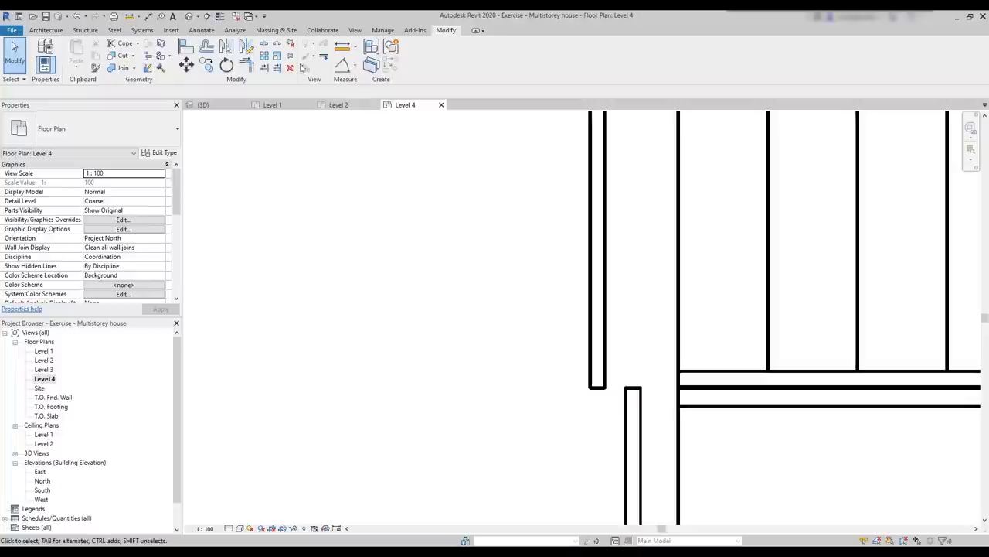
left_click(186, 65)
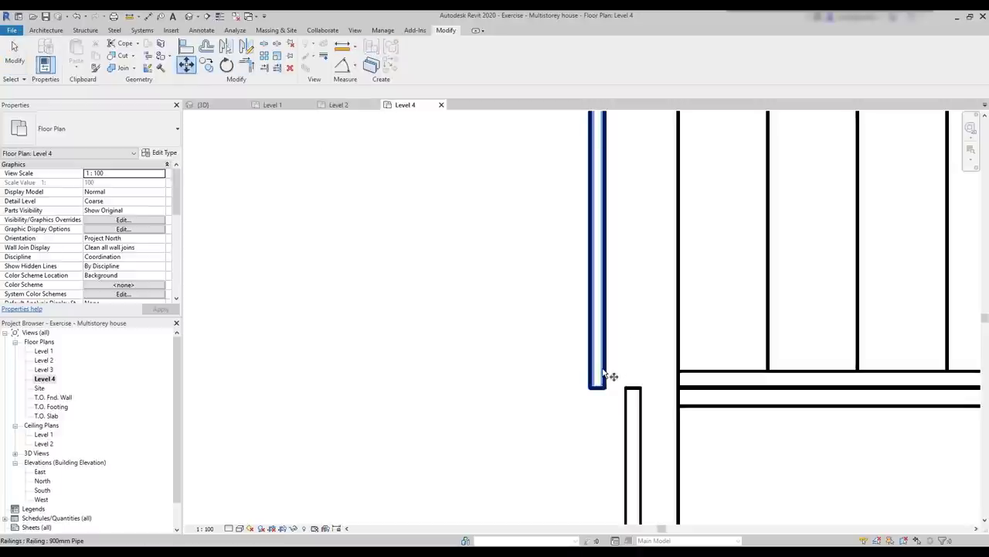
scroll(614, 400, "up", 2)
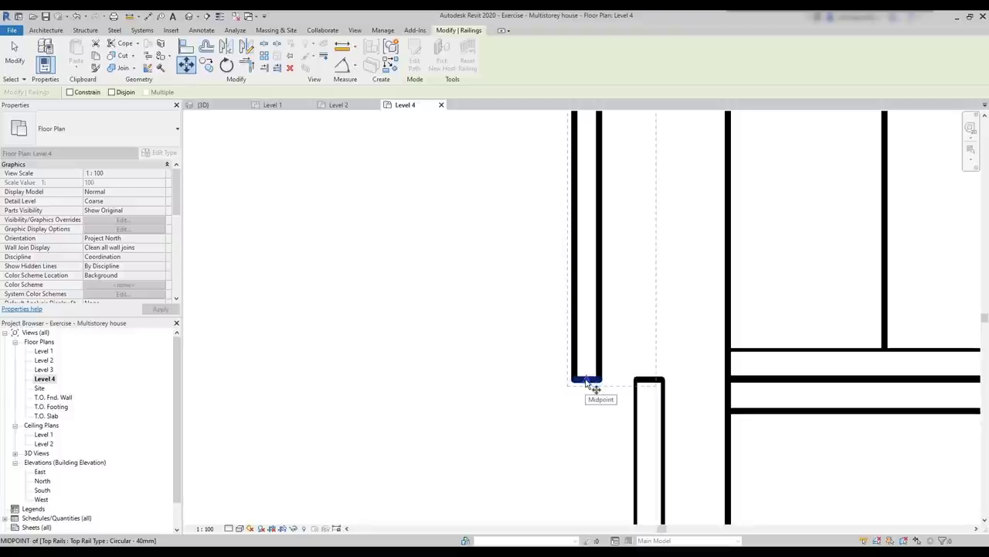
left_click(588, 380)
left_click(650, 379)
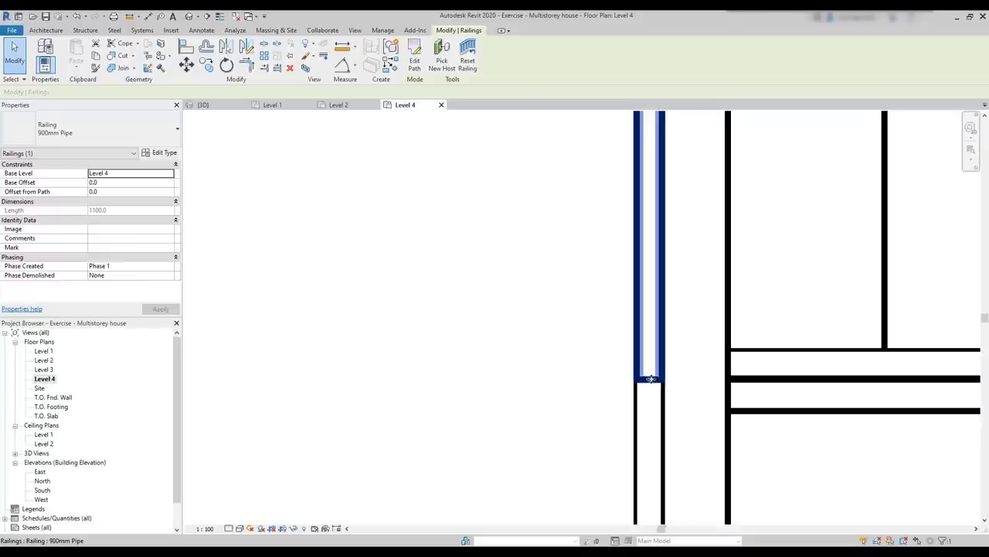
- Open the new Level 4 railing's path in the 3D view, finish the sketch and save the project
scroll(596, 407, "down", 3)
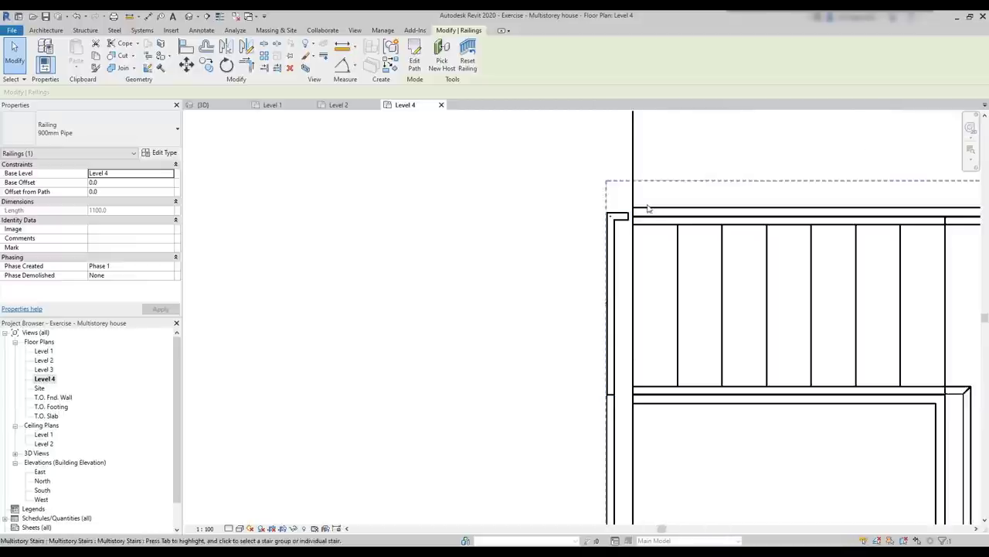
scroll(648, 207, "up", 4)
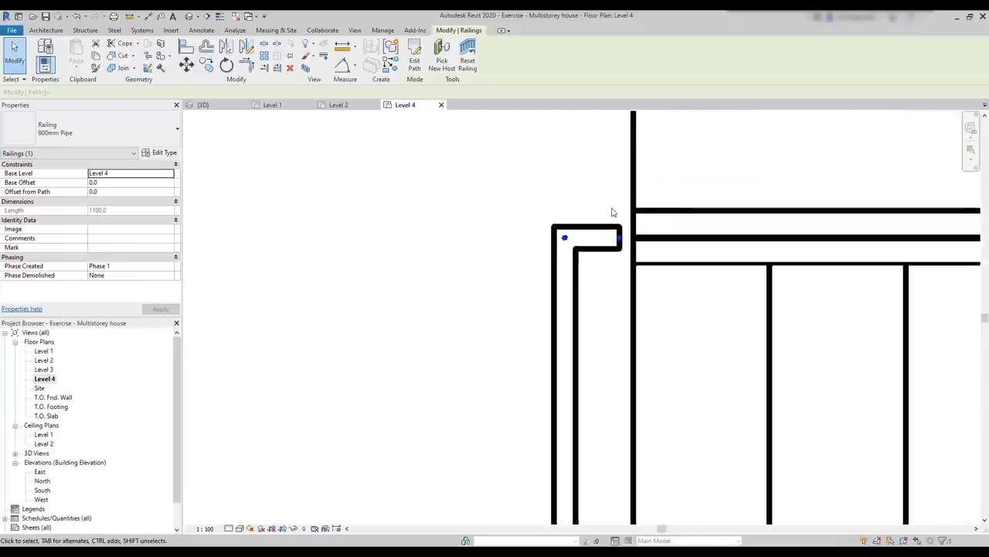
left_click(625, 295)
left_click(626, 257)
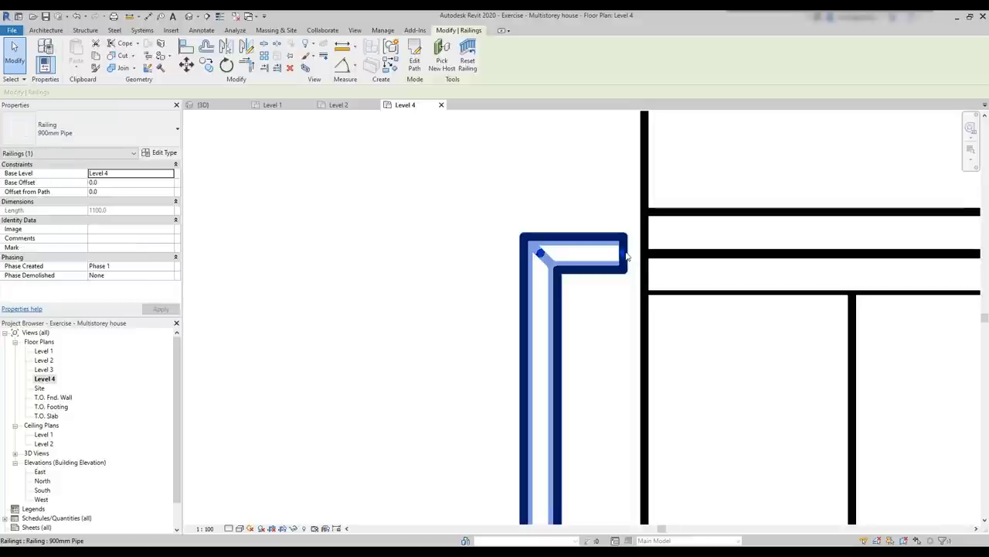
double_click(622, 253)
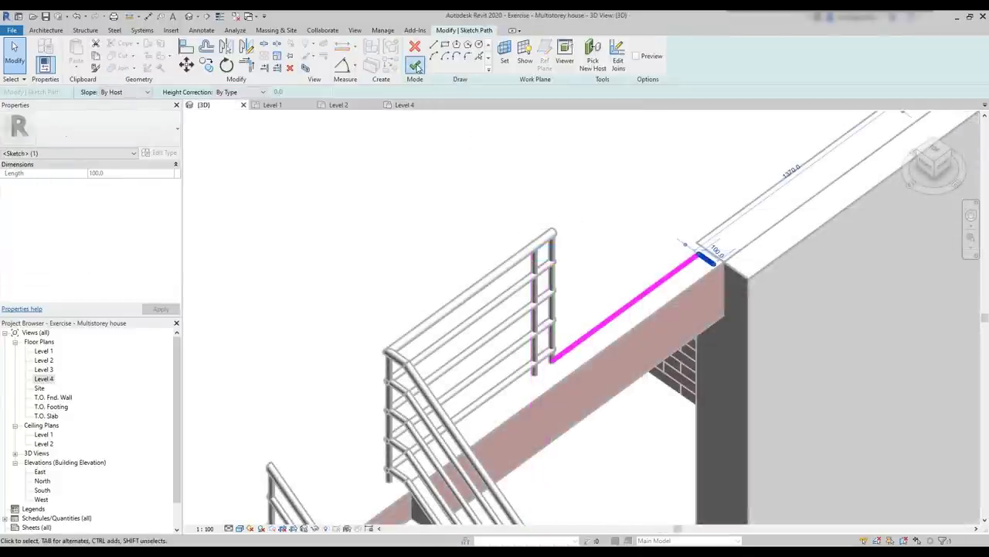
left_click(416, 67)
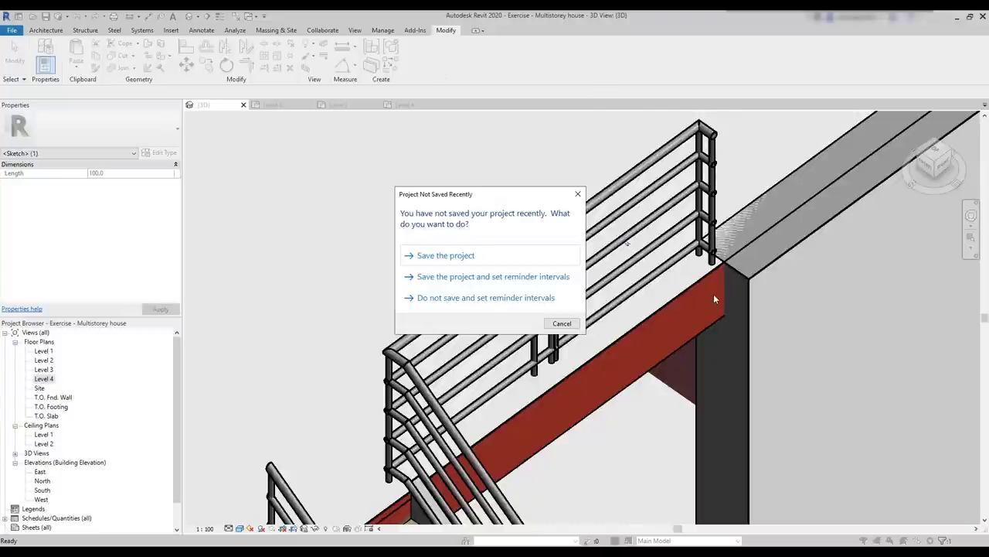
left_click(535, 258)
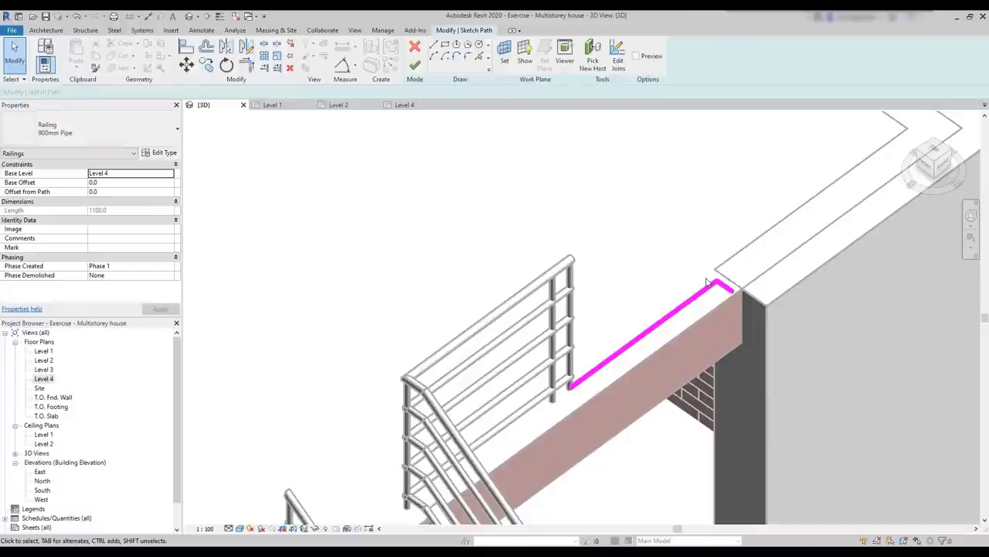
- Delete the short 100 mm return segment from the Level 4 railing's path and finish the sketch
middle_click_drag(708, 281, 740, 297, "shift")
left_click(740, 297)
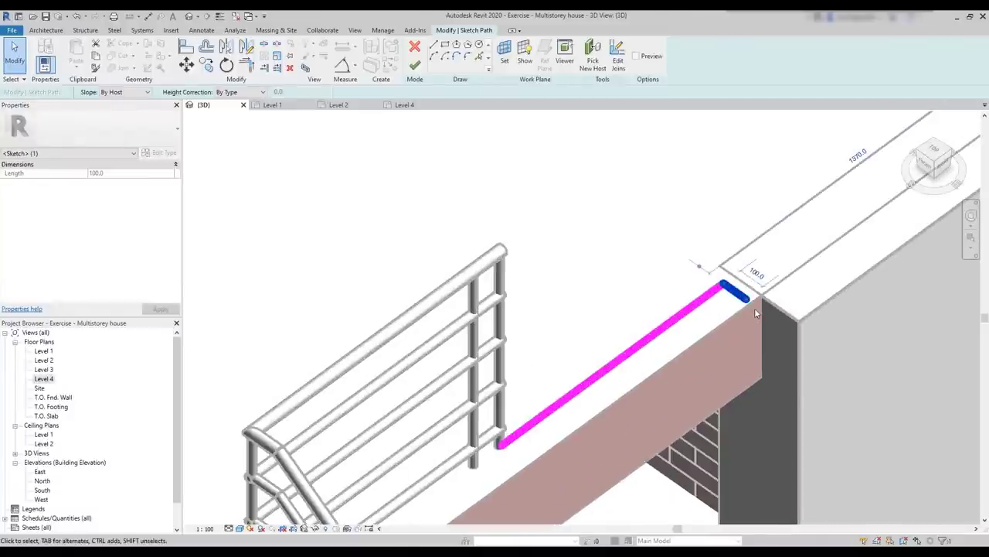
key("Delete")
left_click(416, 65)
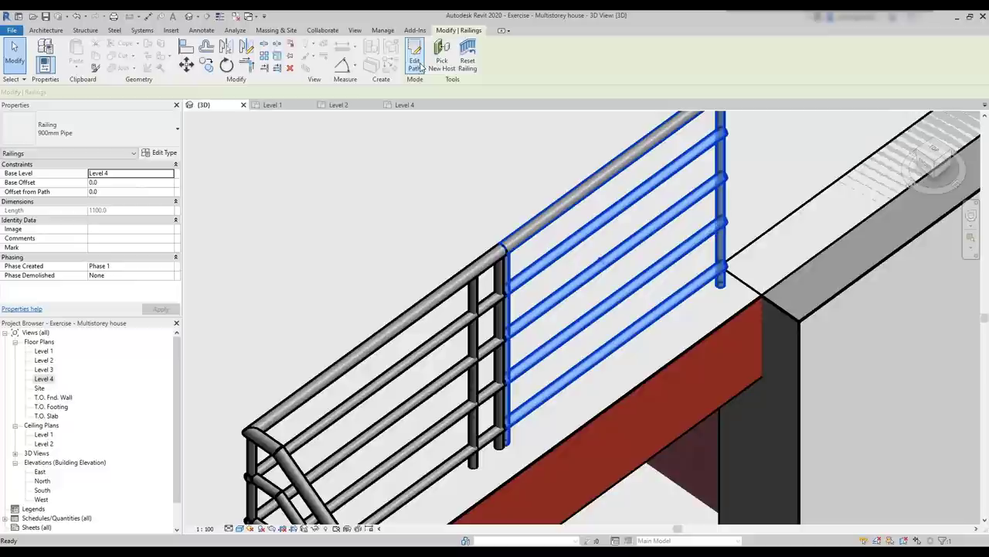
key("Escape")
scroll(674, 331, "down", 3)
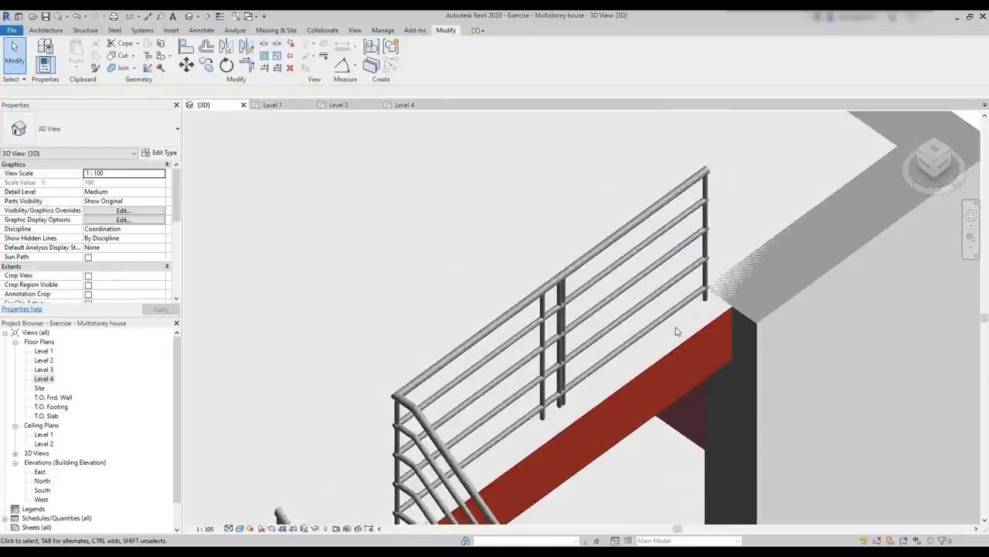
middle_click_drag(674, 331, 697, 372, "shift")
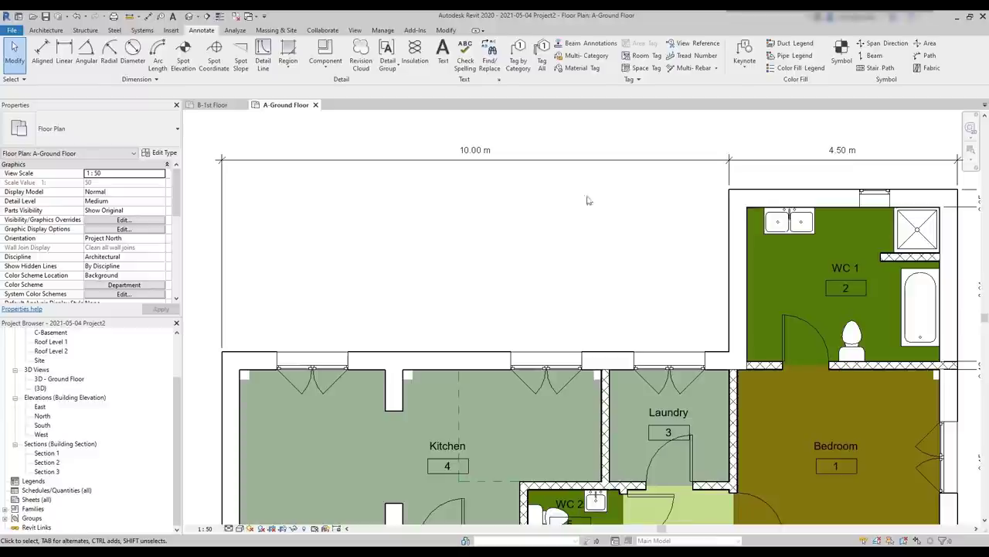
- Place a 2.5mm Arial text note without a leader above the Kitchen, reading "This is an example of a text"
left_click(442, 51)
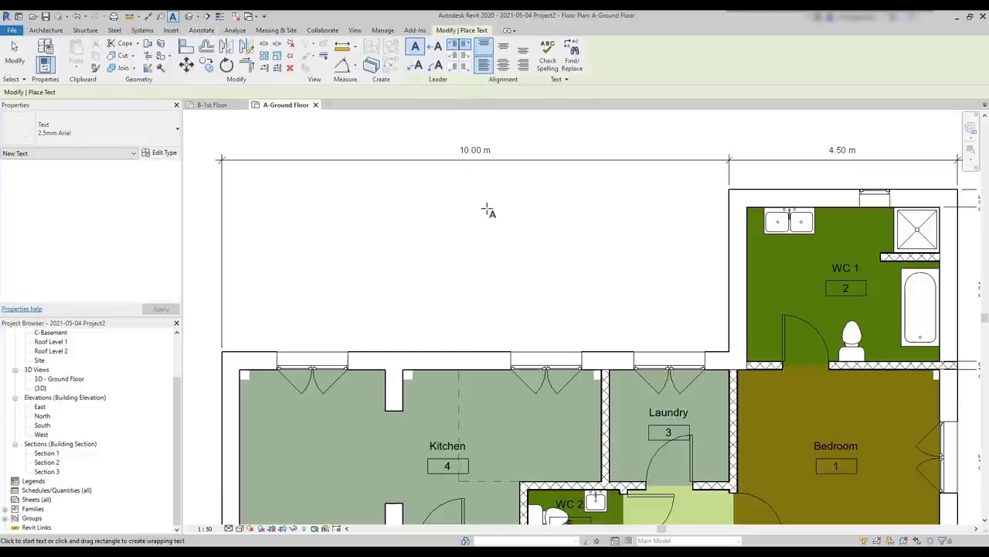
left_click(381, 237)
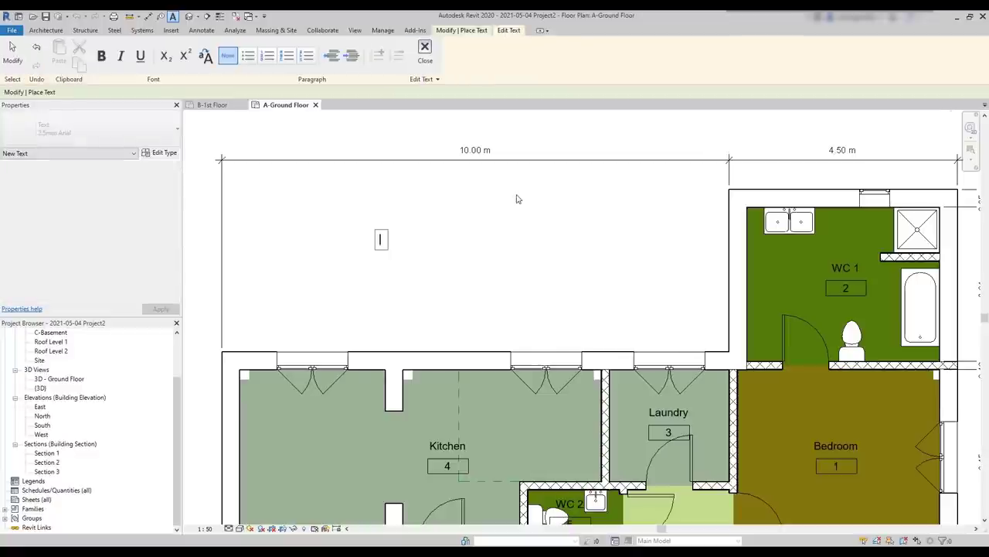
type("This is an example of a text")
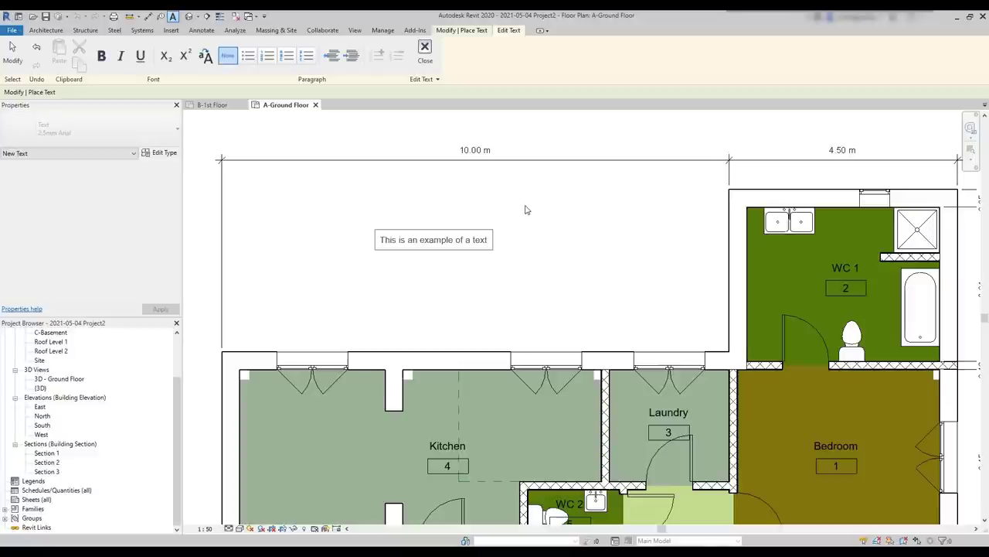
- Try bold and italic formatting on the whole text of the note
left_click_drag(489, 240, 364, 238)
left_click(103, 57)
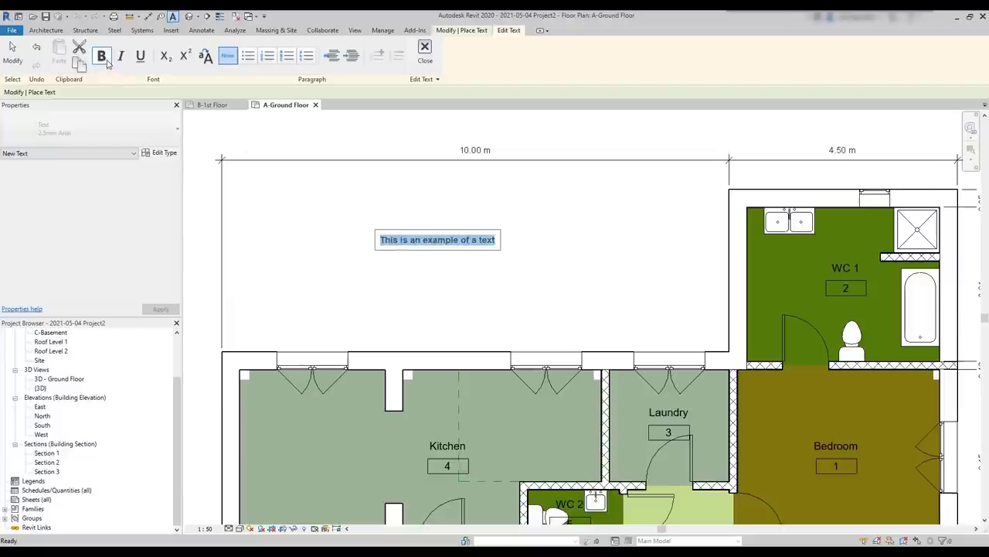
left_click(123, 57)
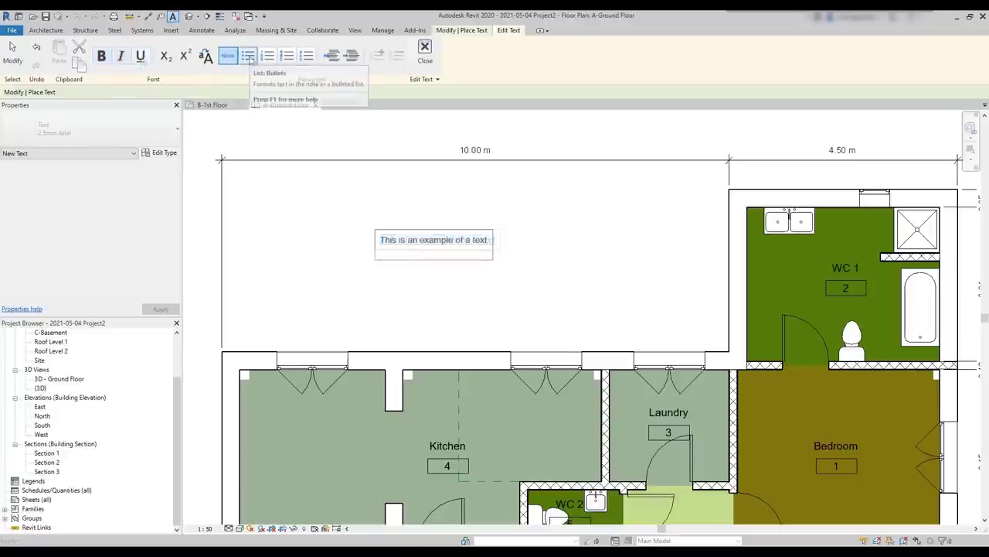
- Add a bulleted list with "topic 1" and "topic 2" below the note's first line and finish editing the text
left_click(248, 57)
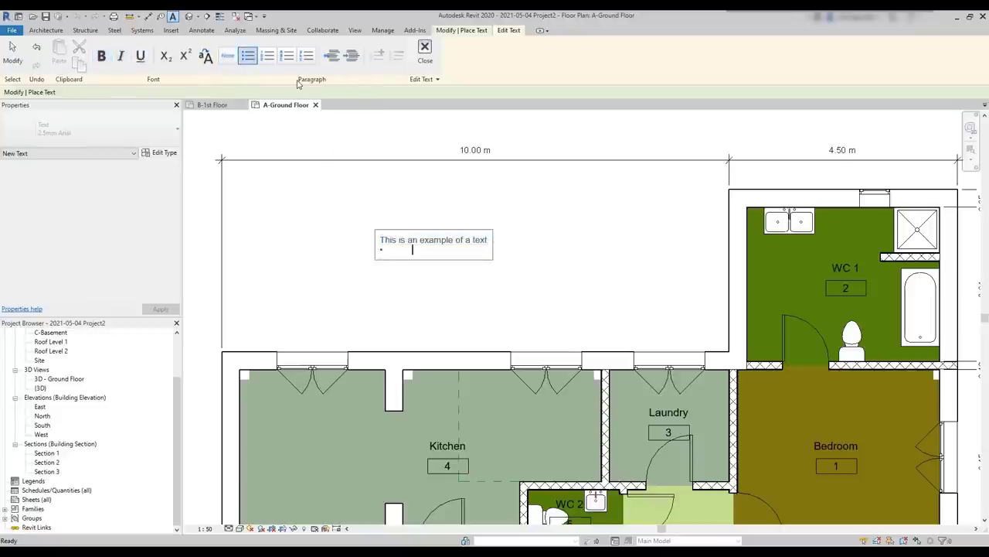
type("topic 1")
key("Return")
type("topi")
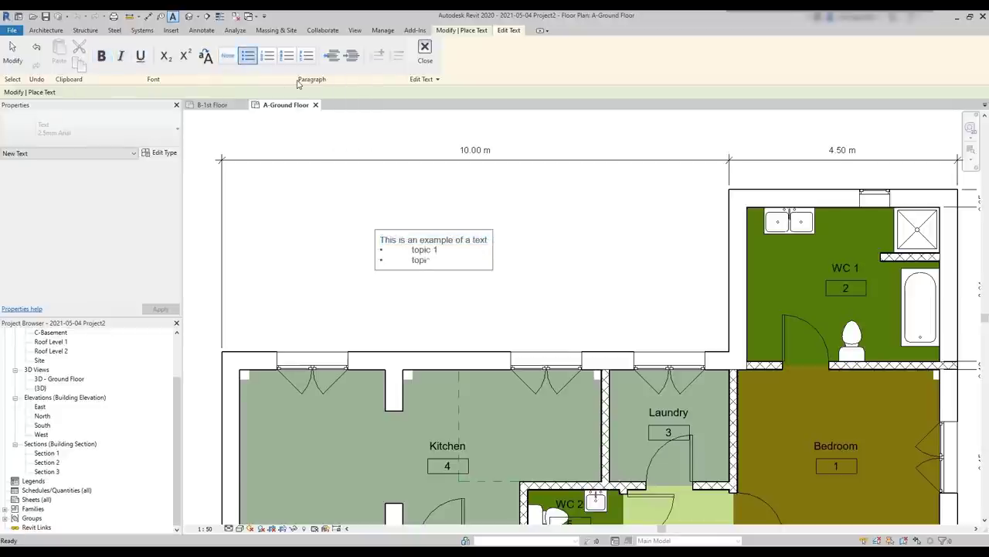
type("c 2")
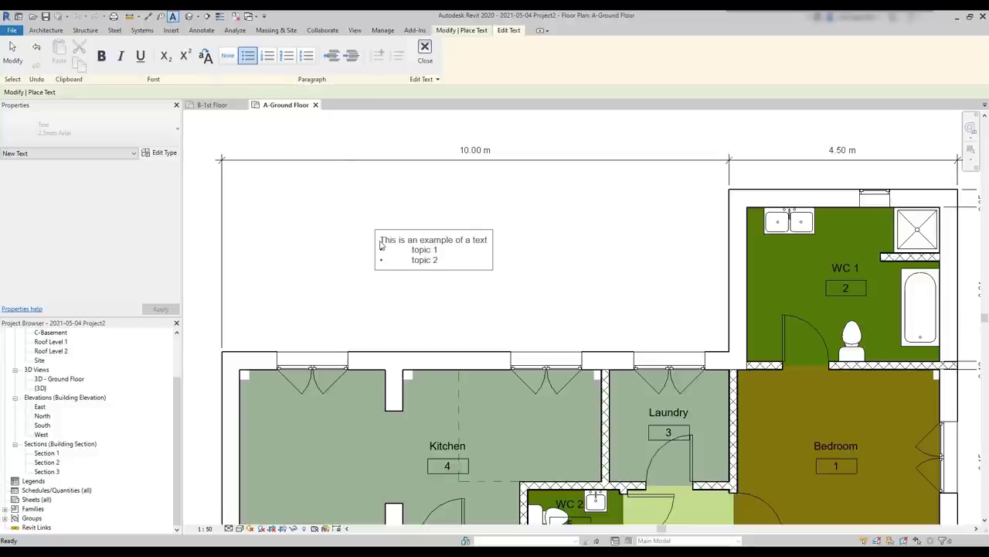
left_click(516, 247)
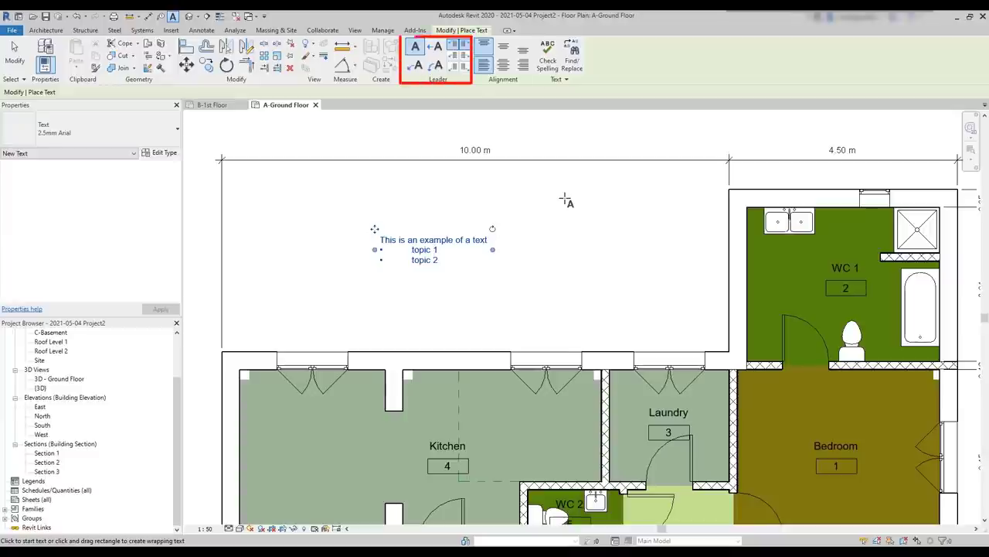
- Place a text note reading "straight" with a one-segment leader pointing left, beneath the 10.00 m dimension
middle_click_drag(567, 201, 469, 227)
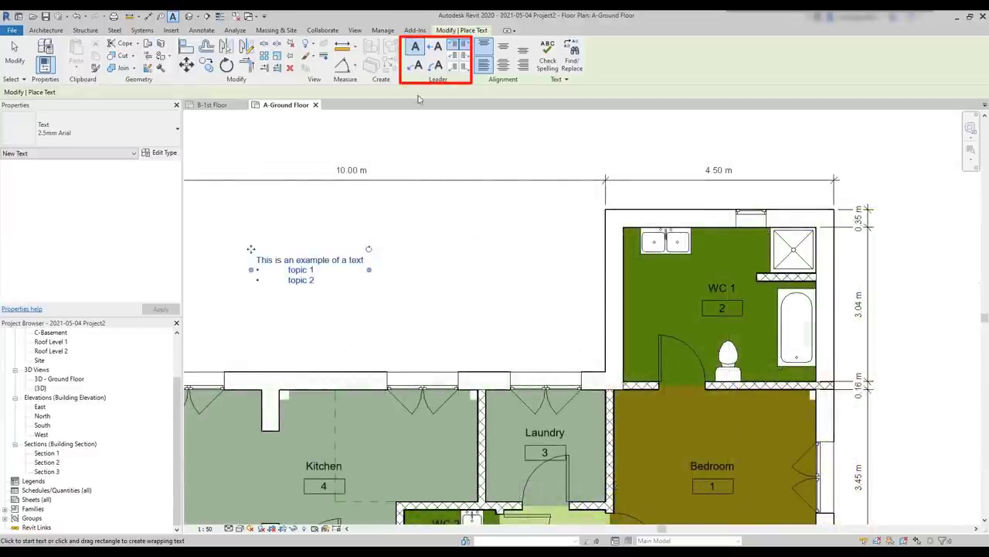
left_click(434, 47)
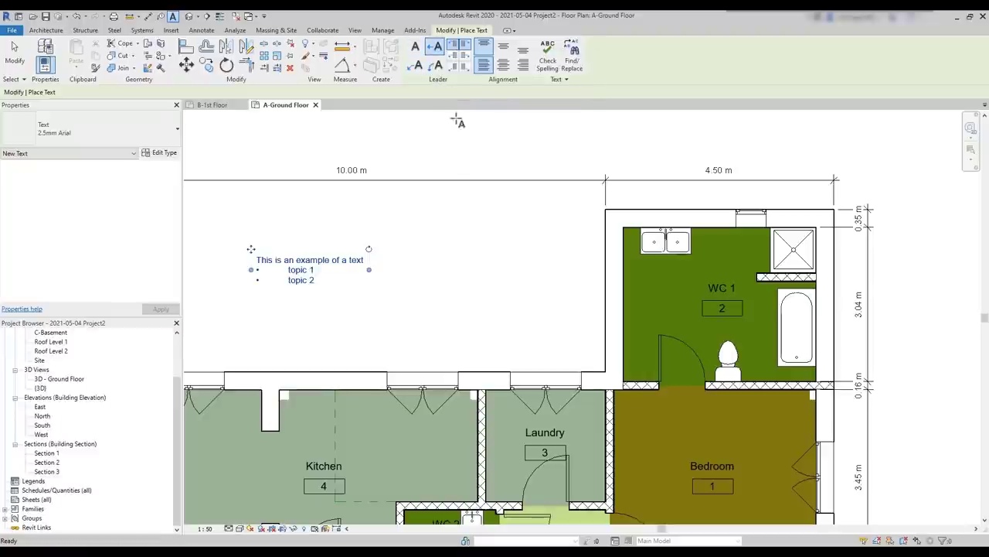
left_click(420, 203)
left_click(453, 206)
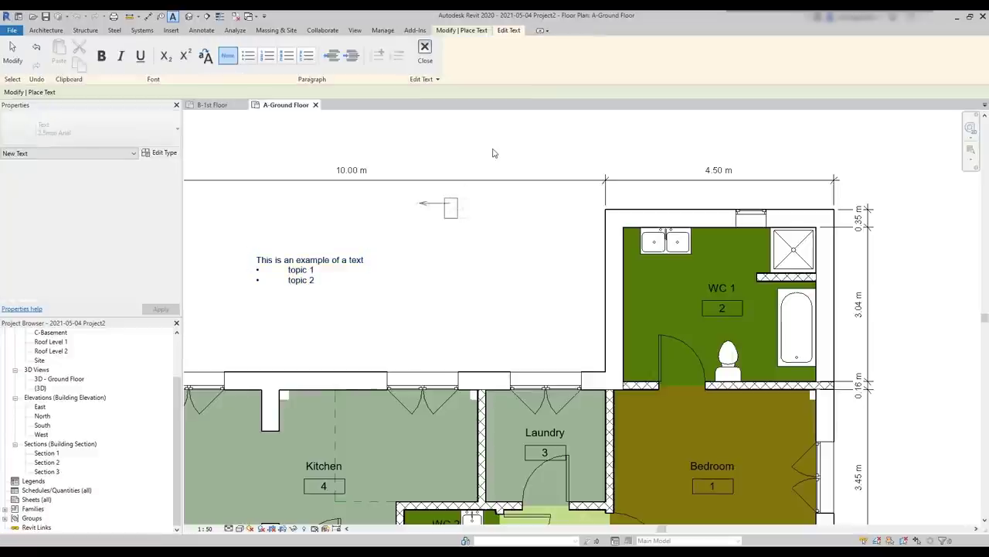
type("straight")
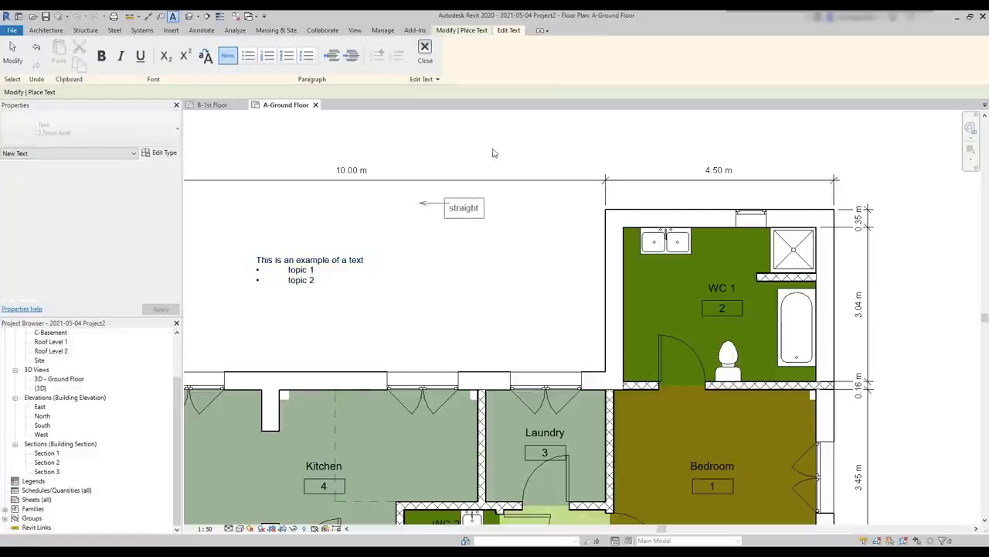
left_click(493, 153)
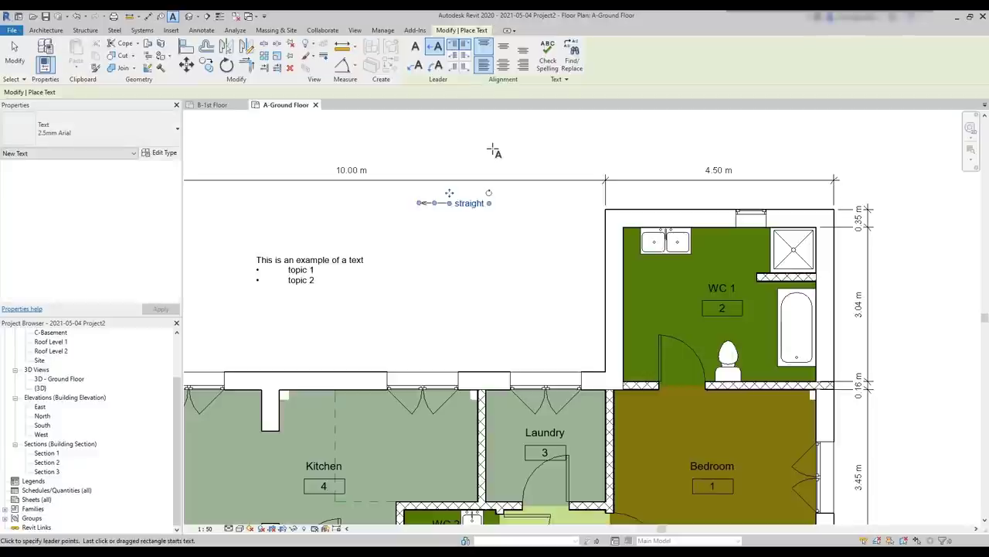
- Place a text note reading "two segments" with a two-segment leader below the "straight" note
left_click(418, 67)
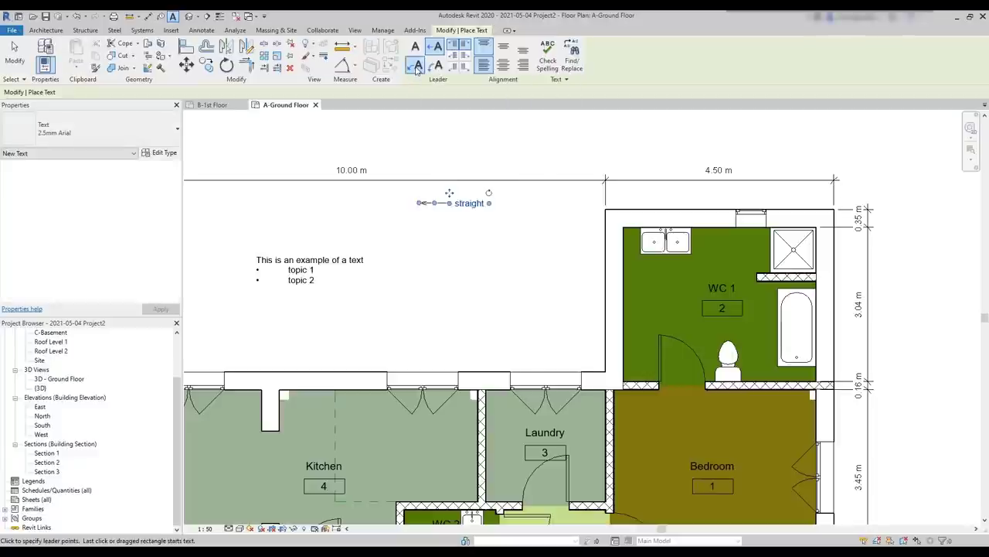
left_click(440, 262)
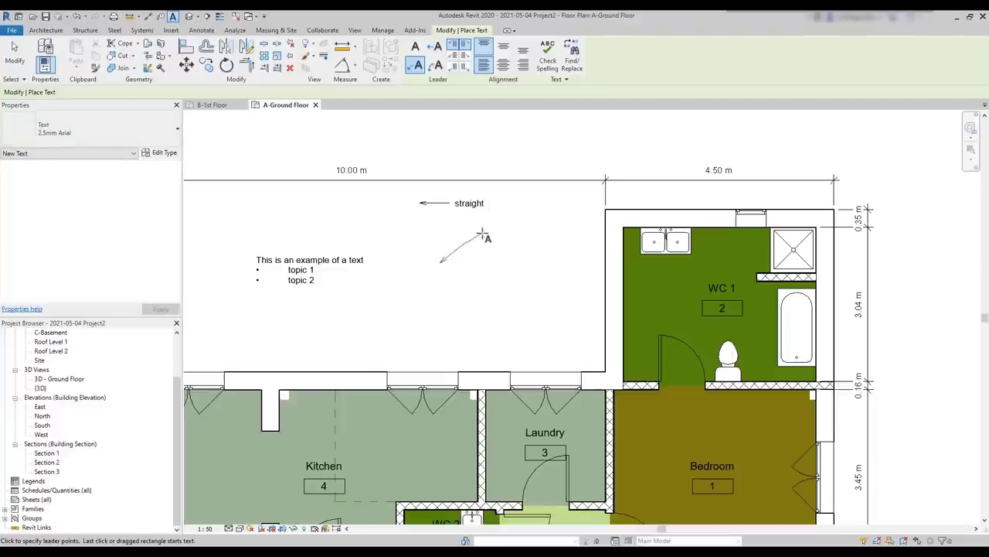
left_click(463, 246)
left_click(490, 248)
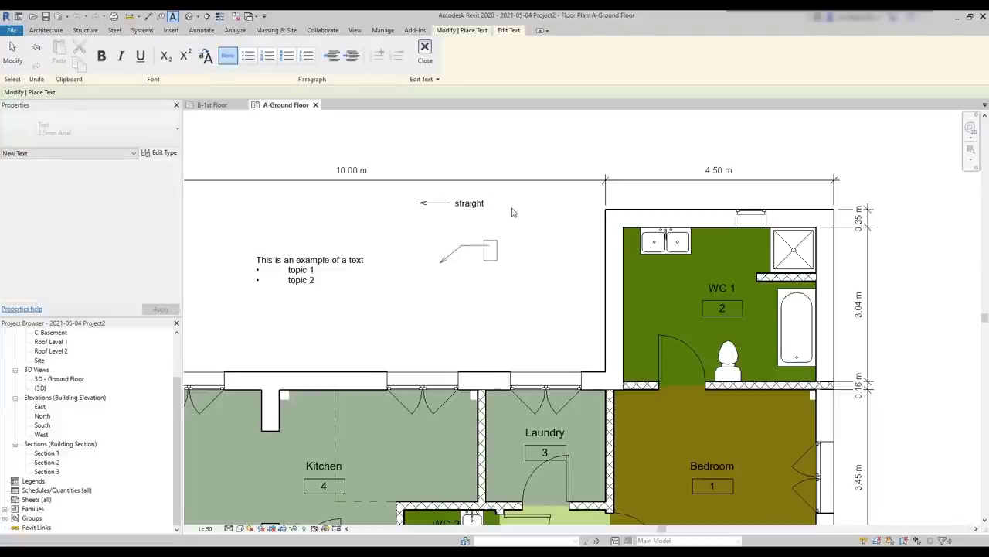
type("two segments")
left_click(519, 291)
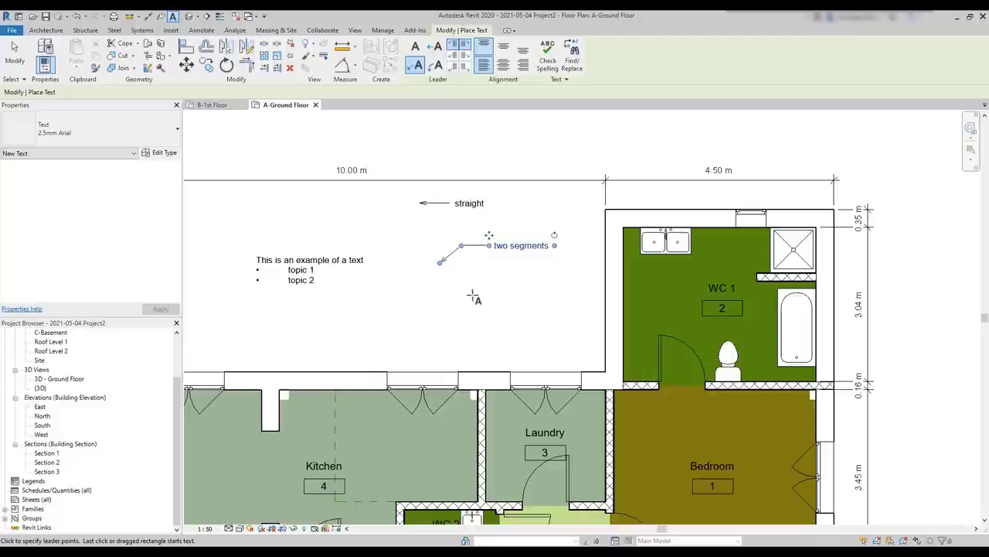
- Place a text note reading "arc" with a curved leader below the "two segments" note
left_click(436, 65)
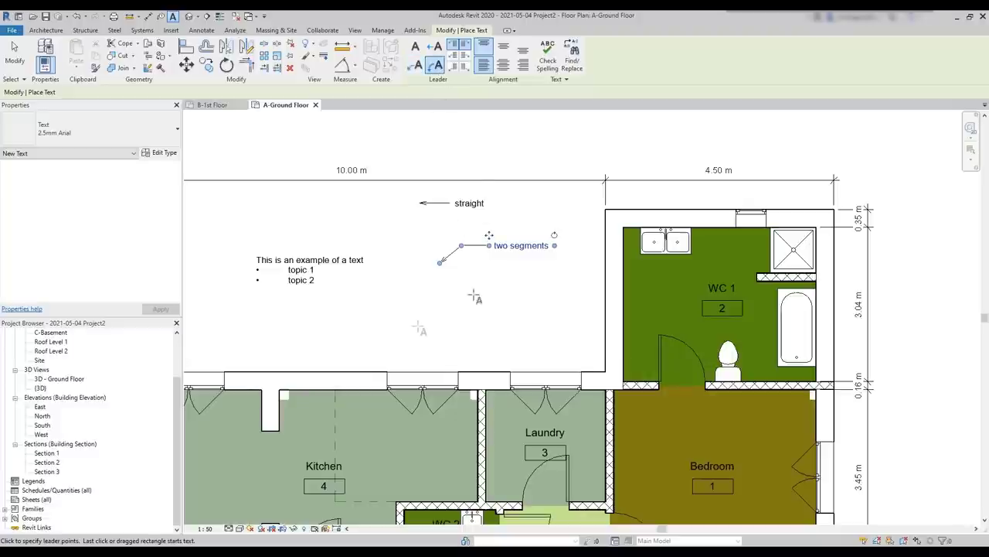
left_click(419, 326)
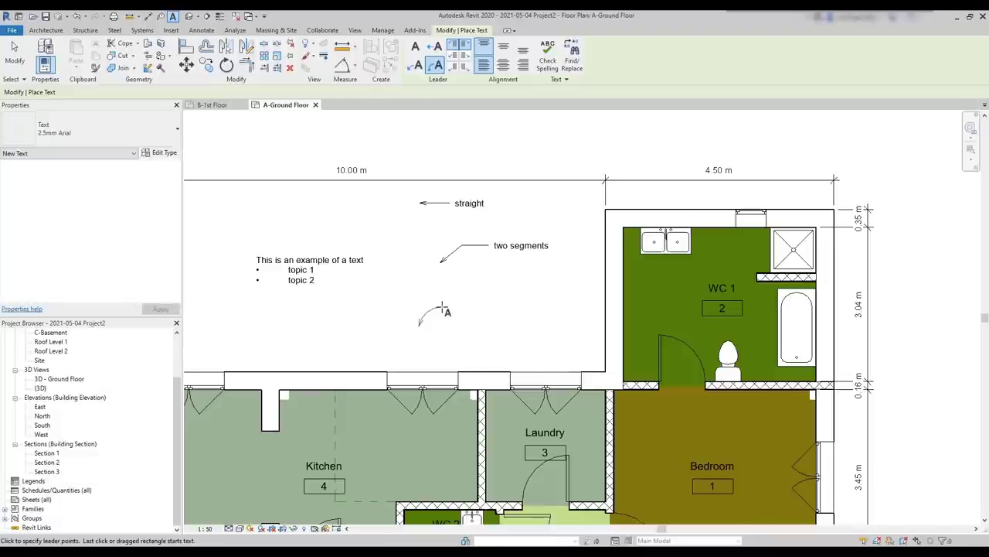
left_click(443, 308)
type("arc")
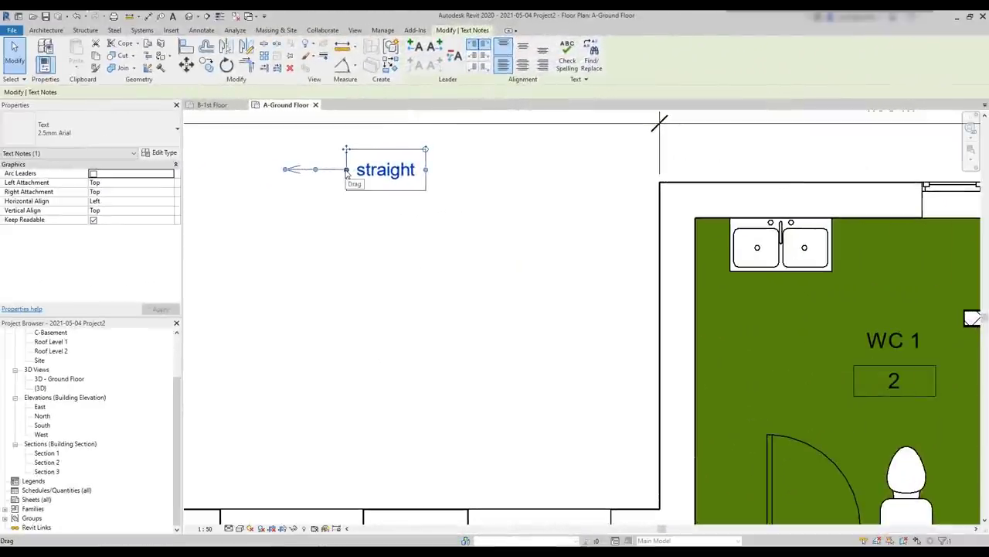
- Reshape the leader of the "straight" note by moving its grips
left_click_drag(346, 172, 315, 173)
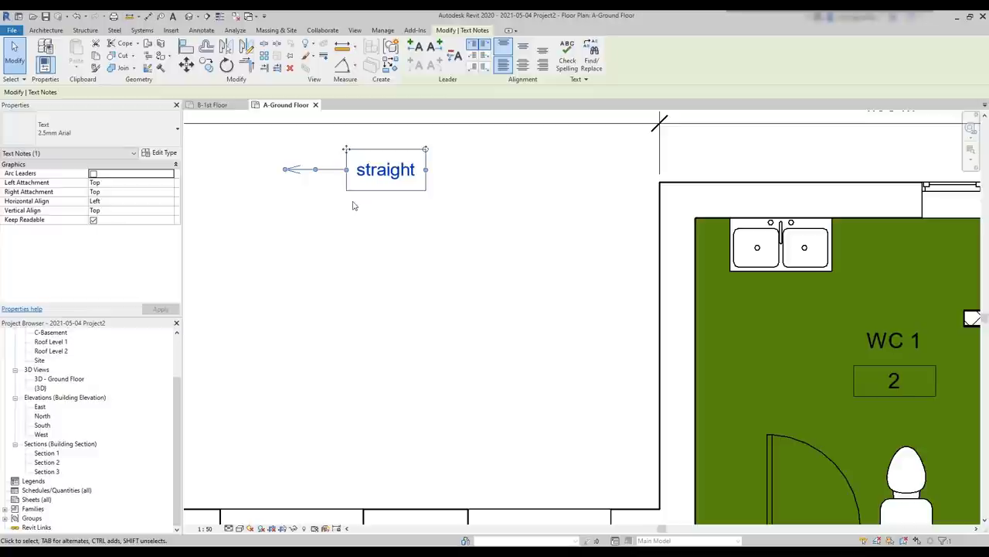
left_click_drag(286, 170, 508, 146)
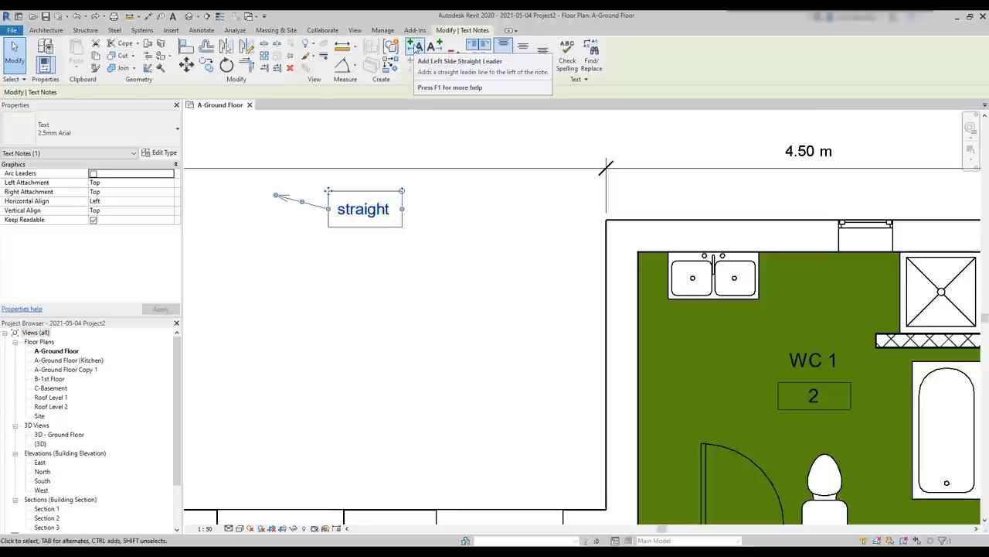
- Try adding extra straight leaders to the left side of the "straight" note and remove them again
left_click(415, 48)
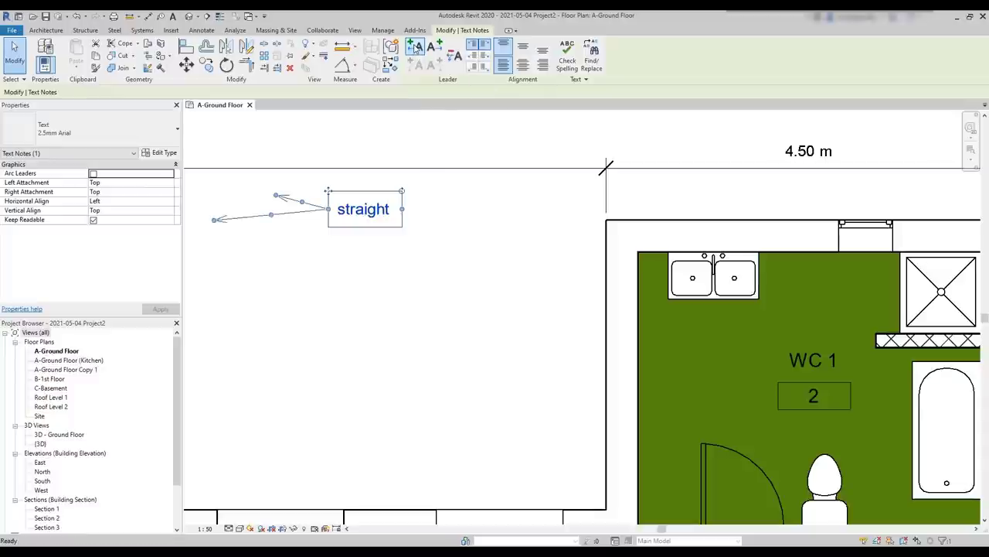
left_click(415, 47)
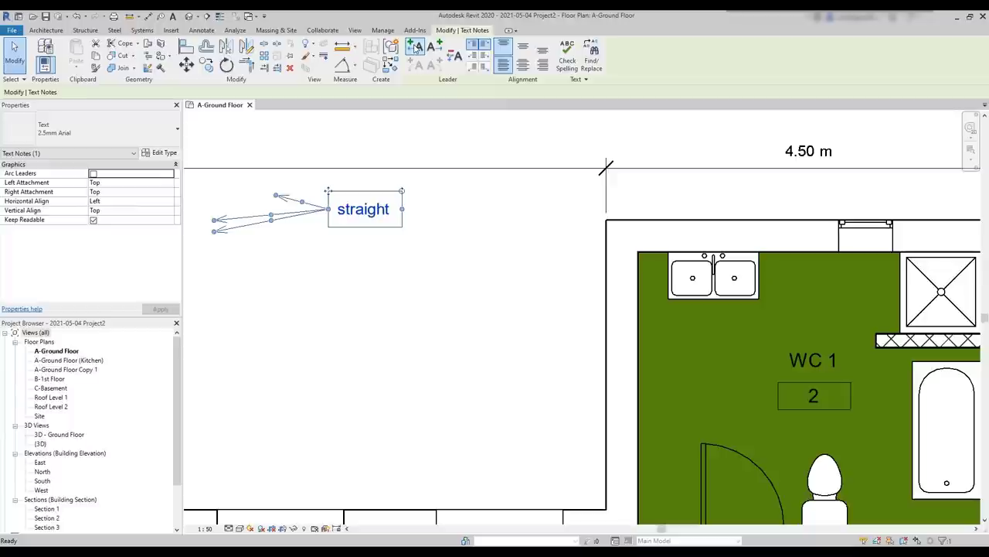
left_click(415, 47)
left_click(456, 57)
left_click(456, 58)
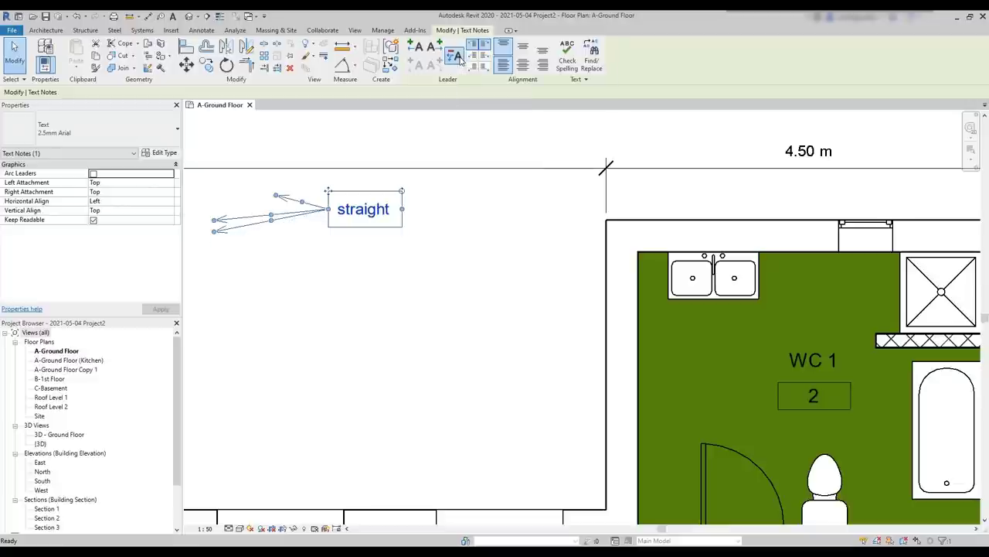
left_click(456, 58)
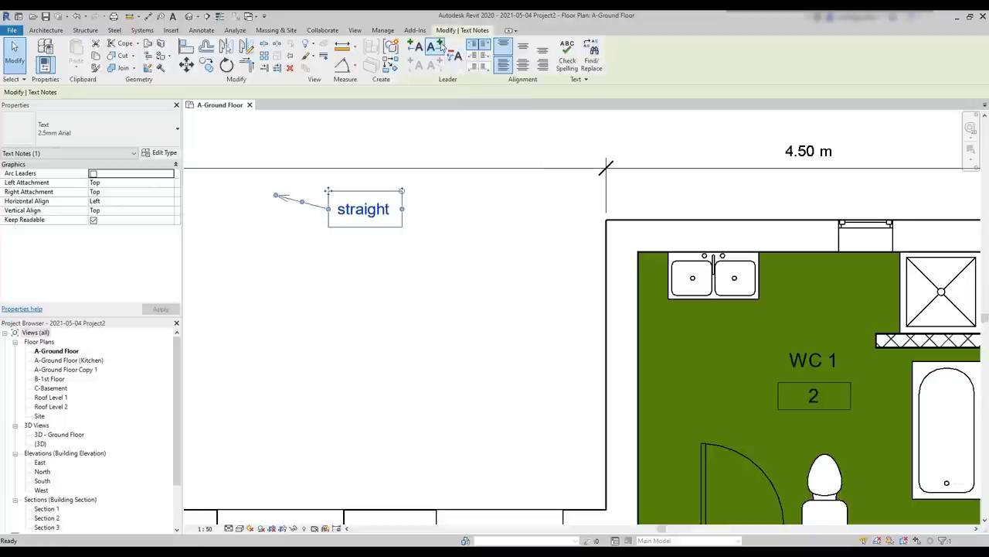
- Add a straight leader to the right side of the "straight" note and set its left attachment to Bottom
left_click(437, 46)
left_click(439, 46)
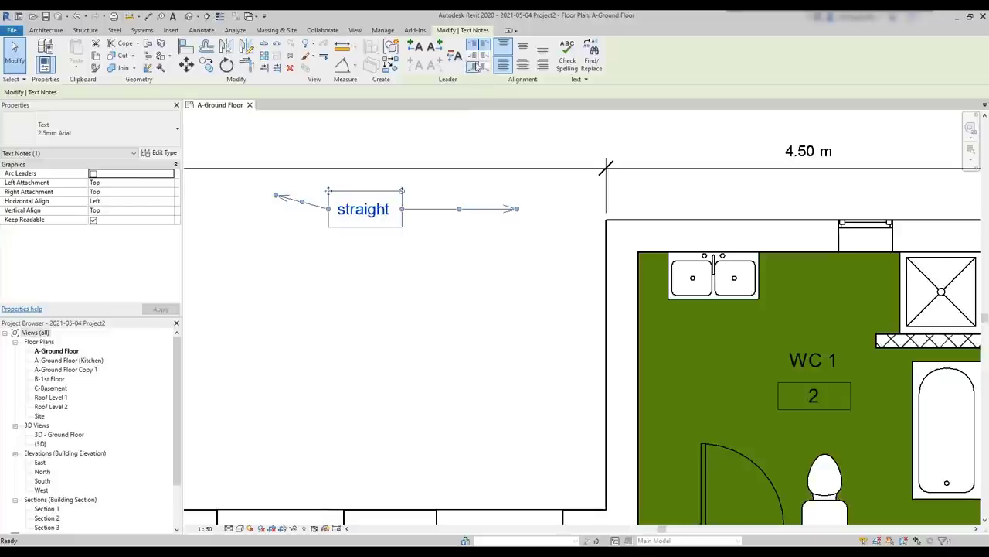
left_click(477, 56)
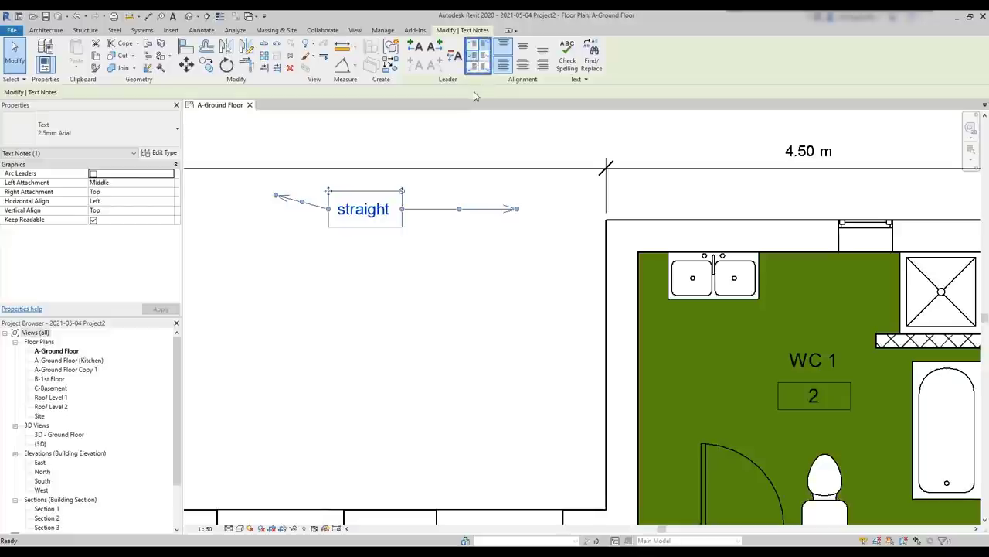
left_click(477, 67)
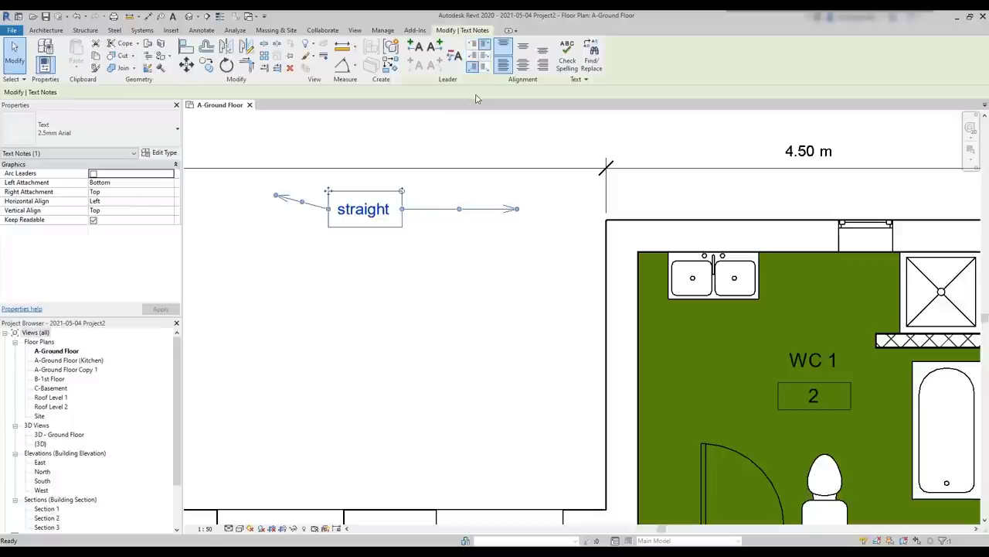
- Replace the "straight" note's text with "example of a text that has several rows" and widen its box so "example" fits on one line
double_click(387, 213)
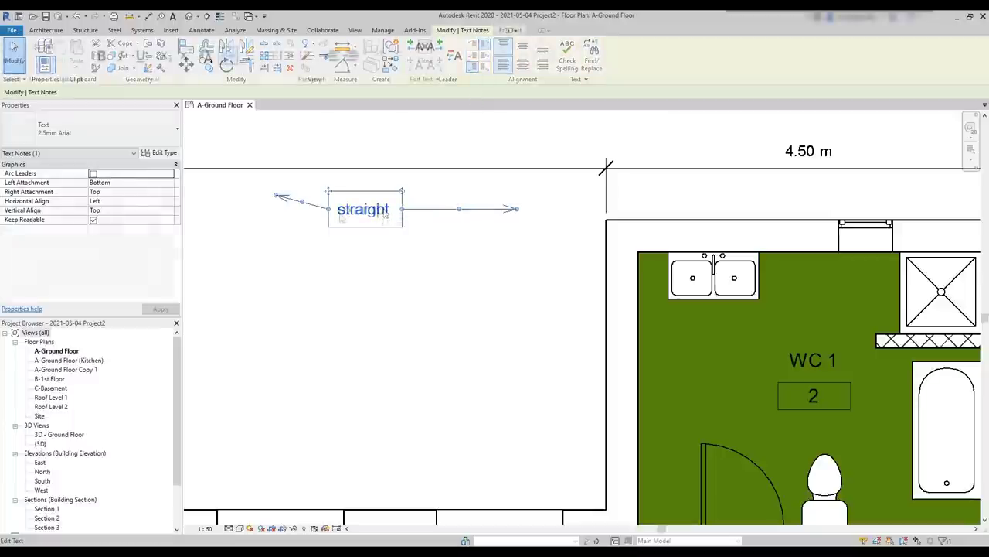
type("example of a text that has se")
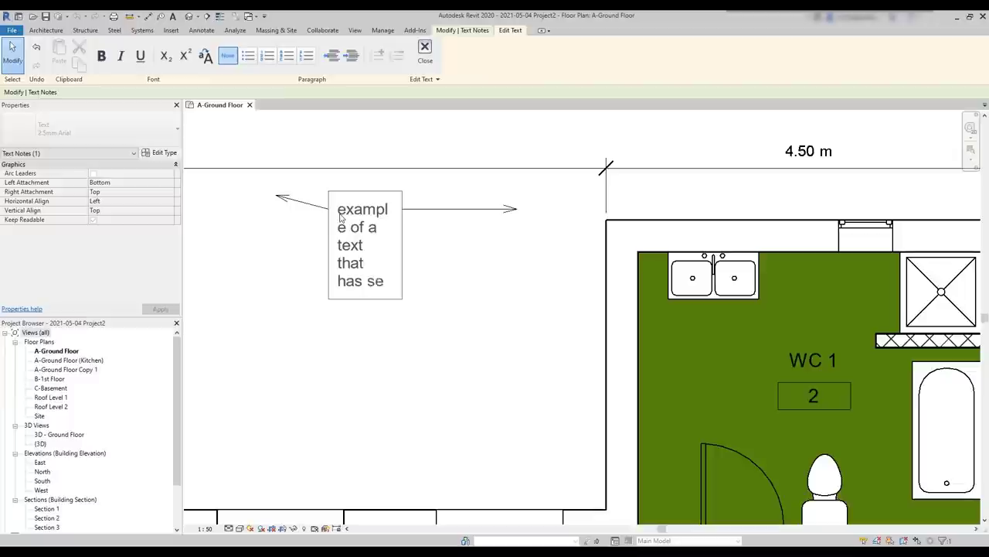
type("veral rows")
left_click(428, 262)
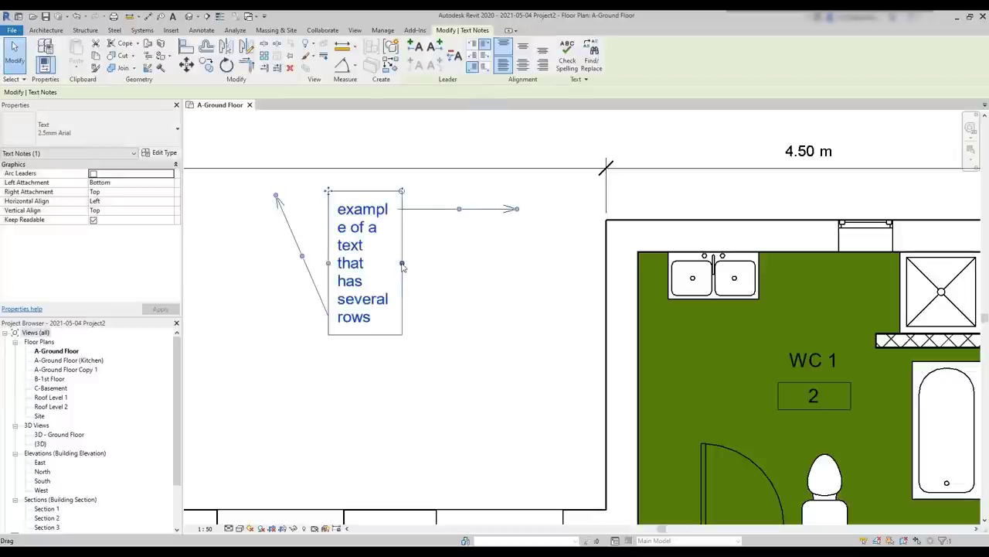
left_click_drag(404, 265, 416, 265)
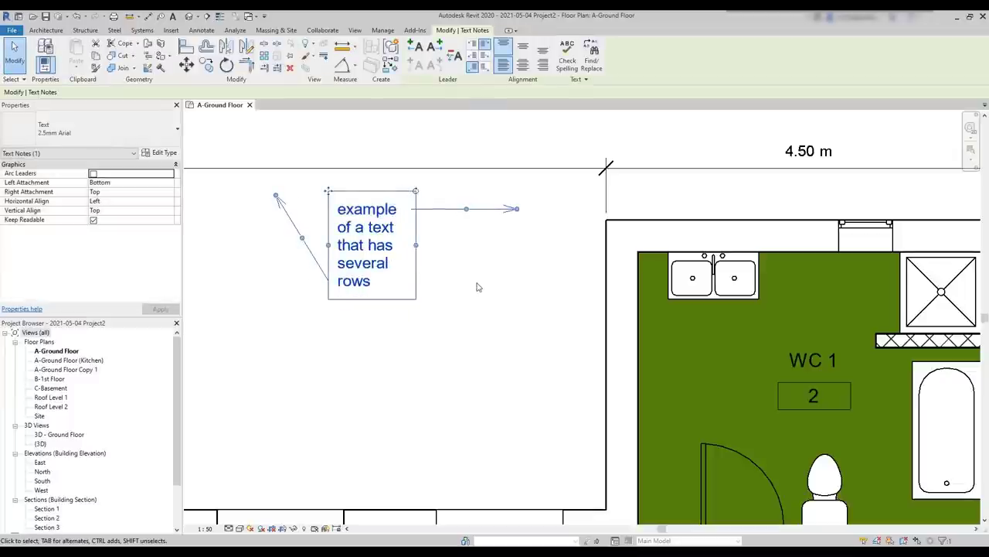
- Set the note's left leader attachment to Top, and try Middle and Bottom on the right before returning it to Top
left_click(473, 56)
left_click(474, 46)
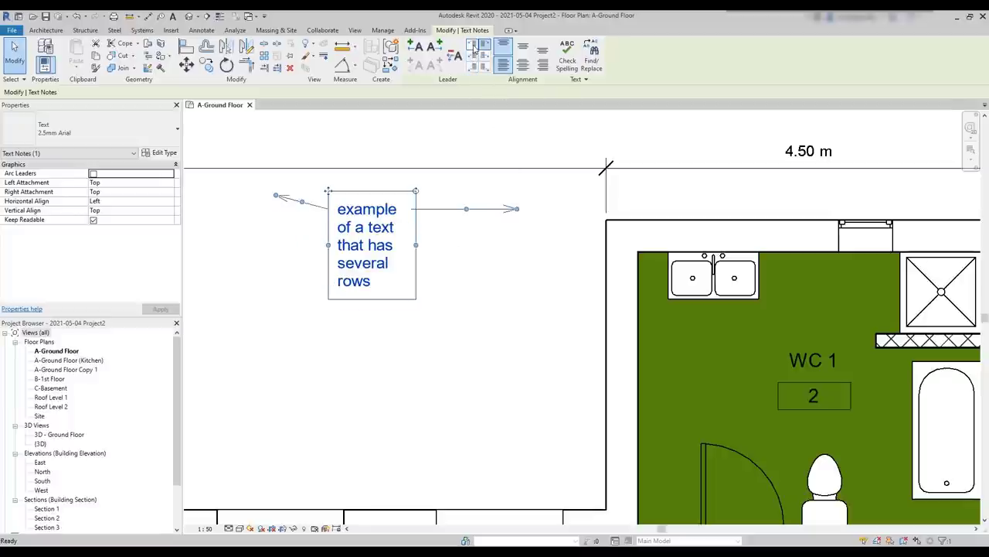
left_click(484, 55)
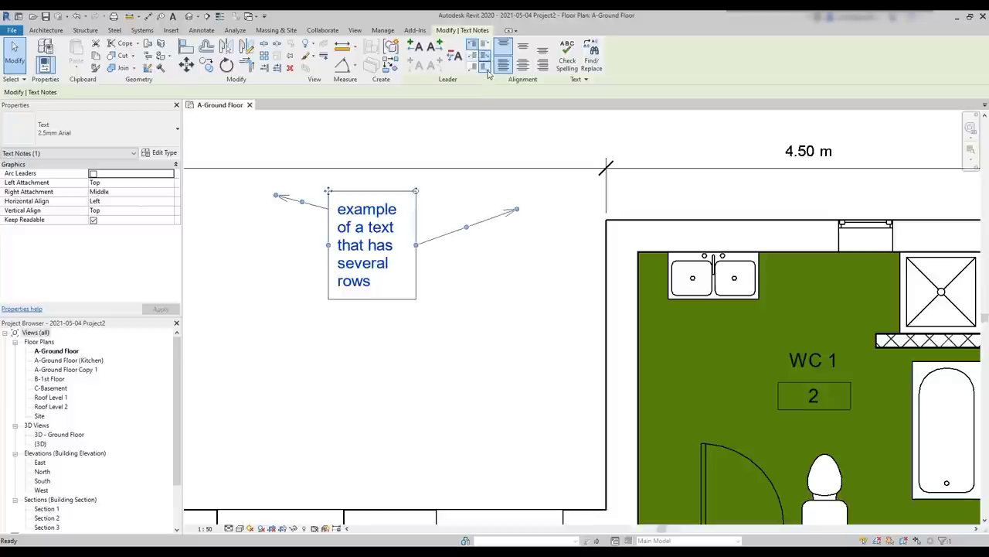
left_click(485, 68)
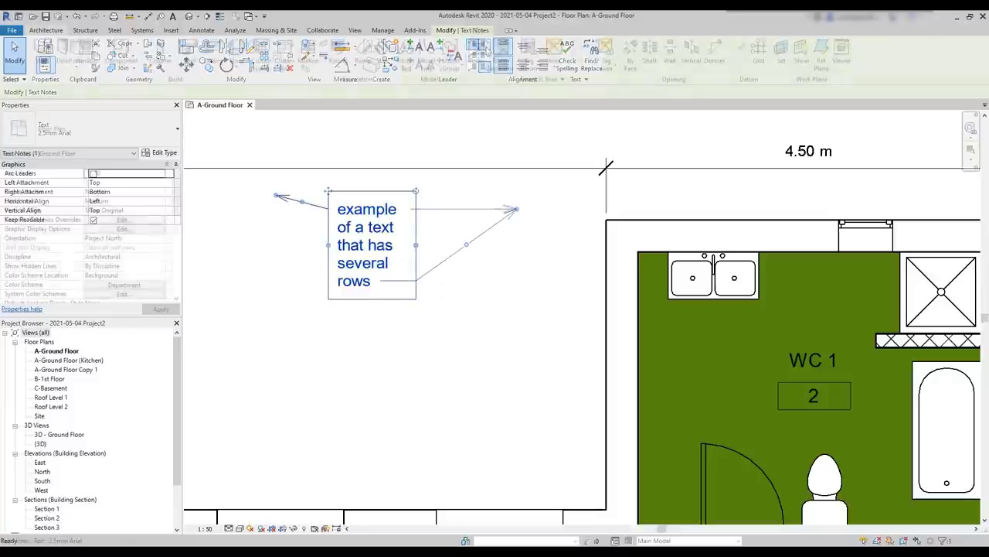
left_click(484, 46)
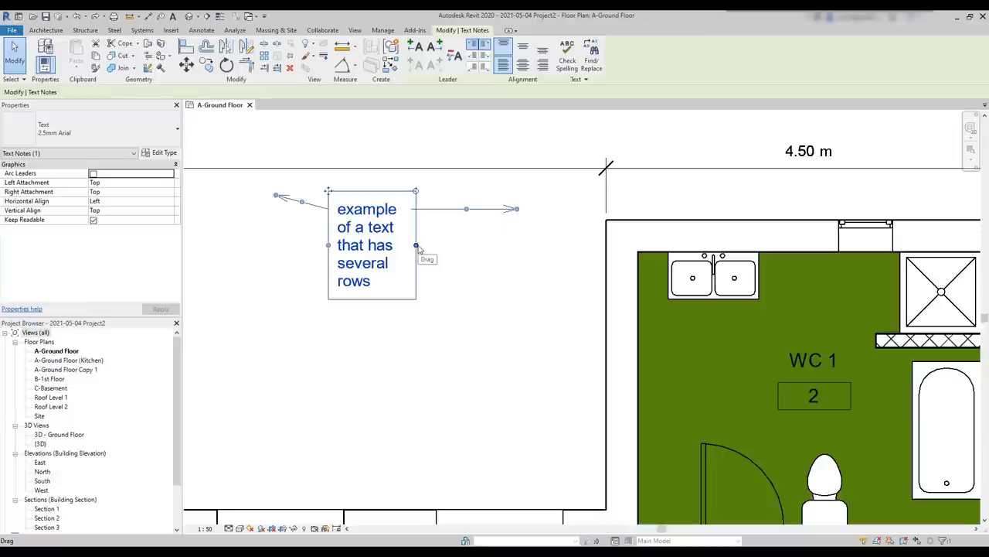
- Widen the note's box so its text fits on two rows and move the right leader's arrowhead outward
left_click_drag(418, 247, 506, 244)
left_click_drag(516, 209, 571, 210)
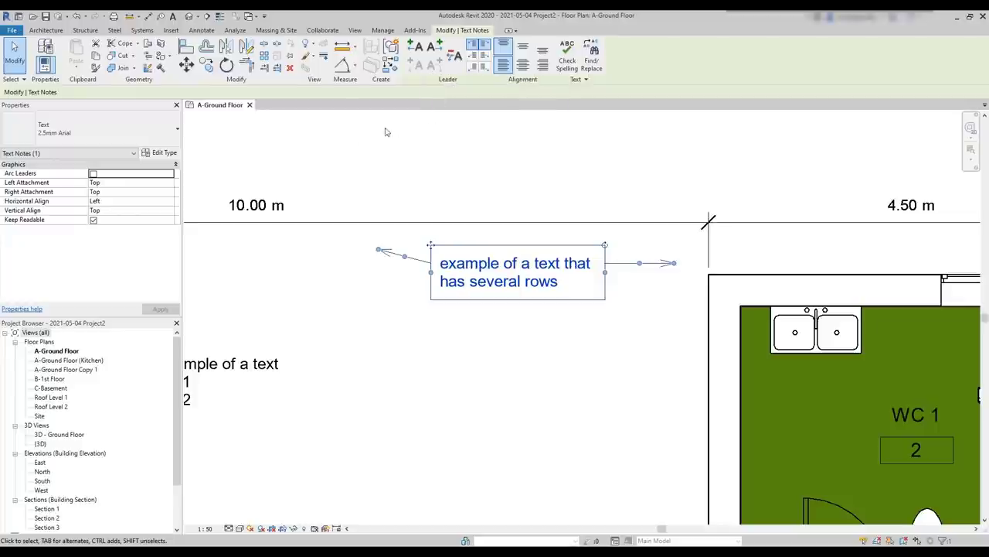
- Try arc leaders on the two-row note and curve its right leader downward
left_click(93, 173)
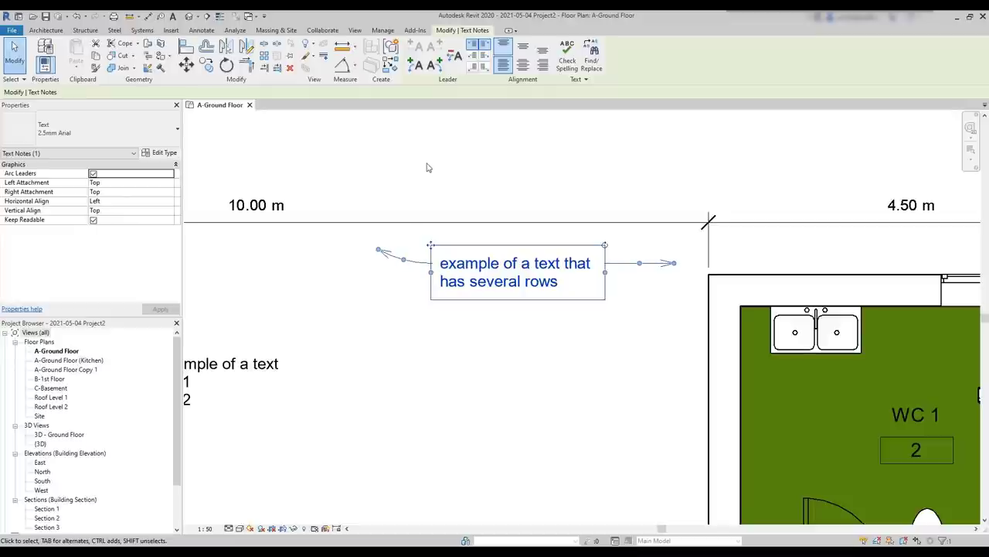
left_click_drag(640, 265, 641, 272)
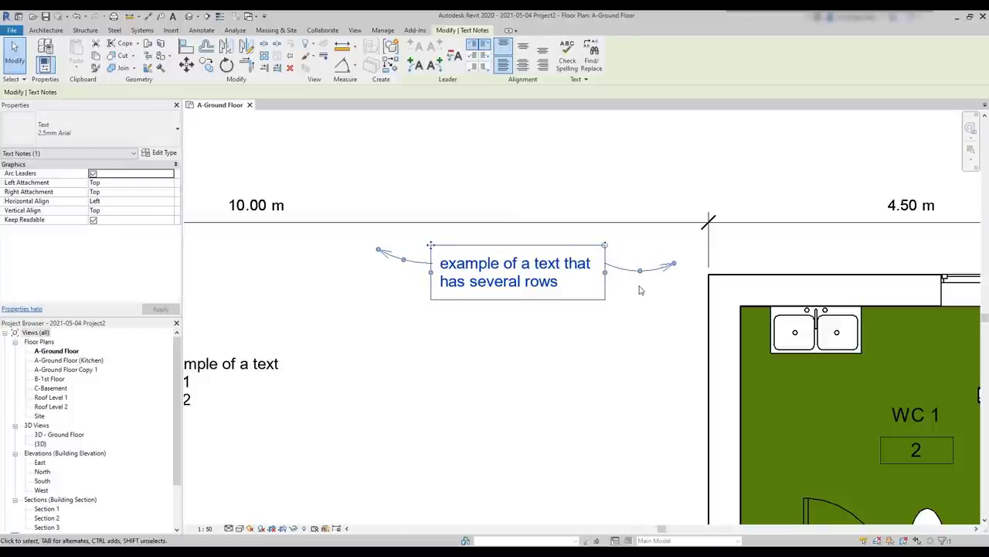
left_click(412, 67)
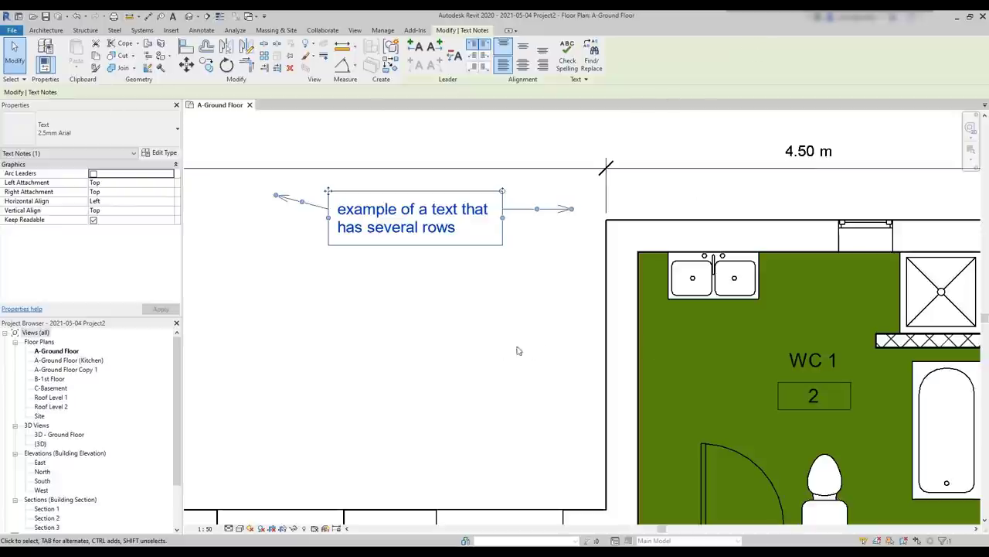
- Try the 3.5mm Arial, 7mm Arial and Schedule Default text types on the two-row note
mouse_move(570, 354)
middle_mouse_down()
mouse_move(579, 336)
mouse_move(610, 357)
mouse_move(566, 366)
middle_mouse_up()
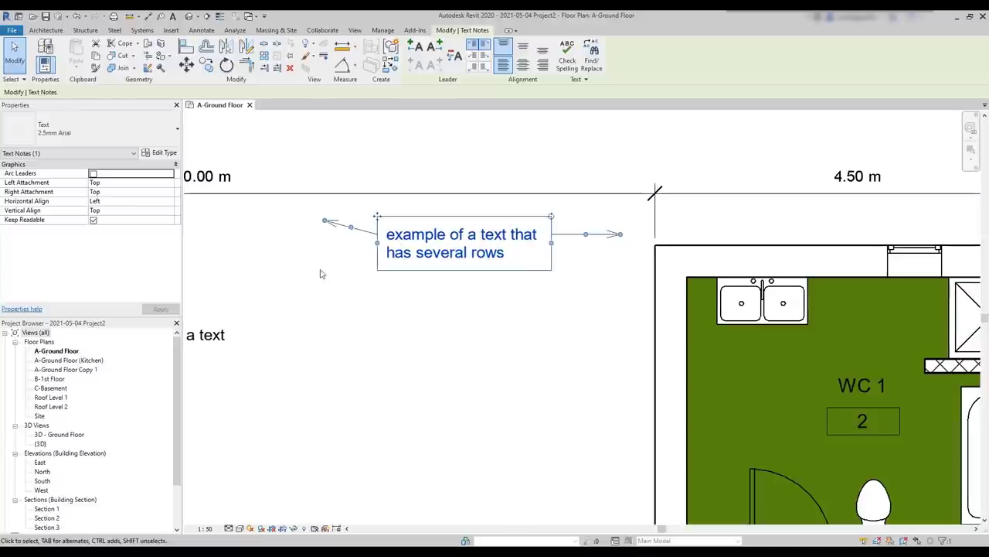
left_click(161, 120)
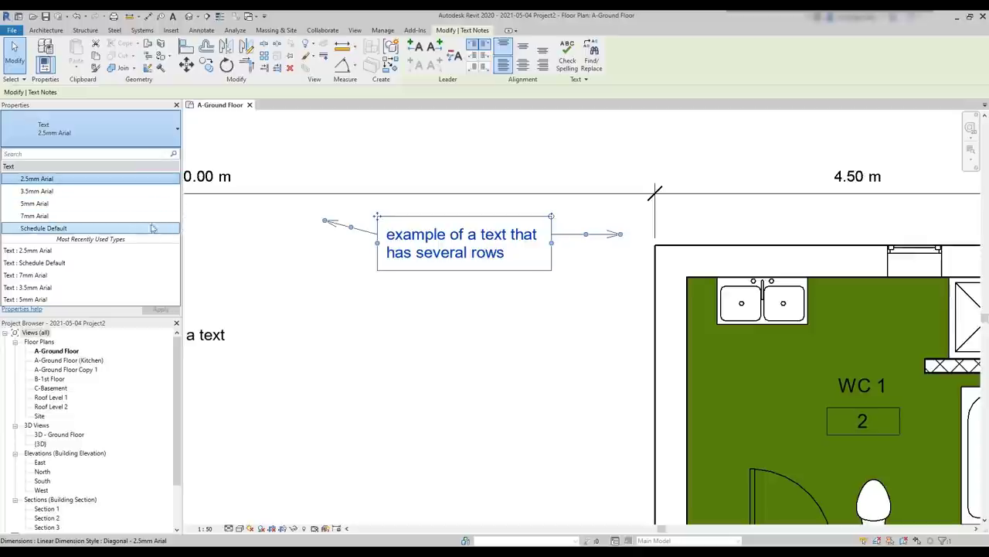
left_click(150, 194)
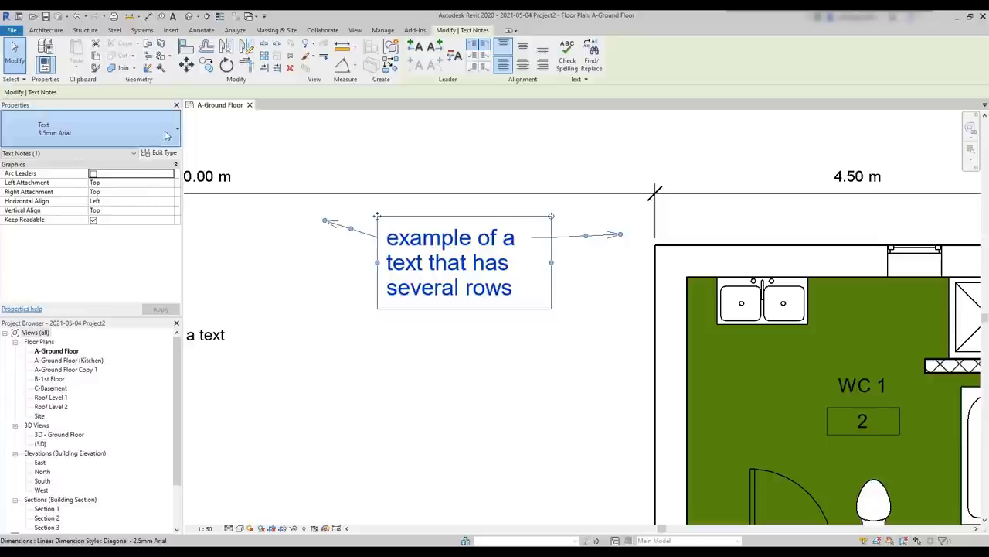
left_click(115, 129)
left_click(101, 215)
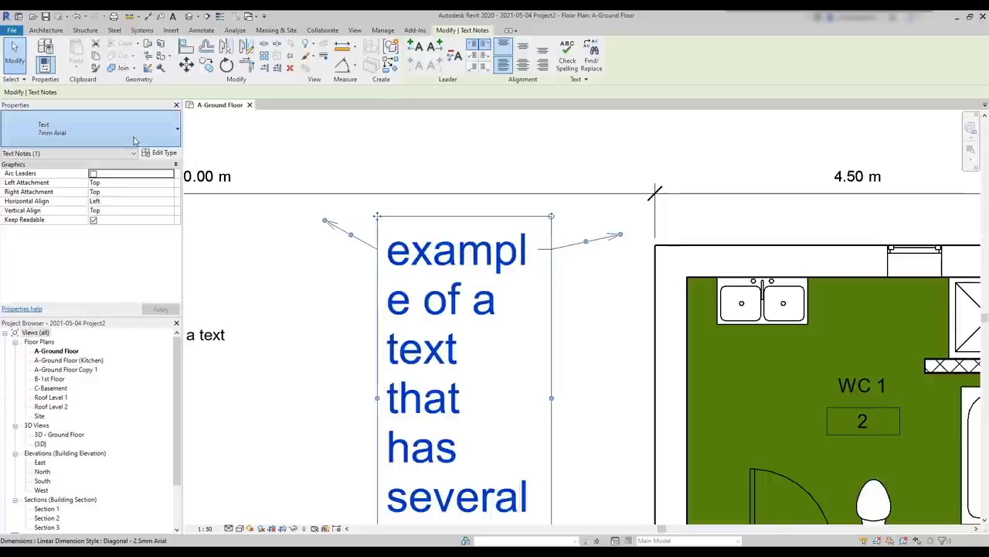
left_click(100, 129)
left_click(96, 228)
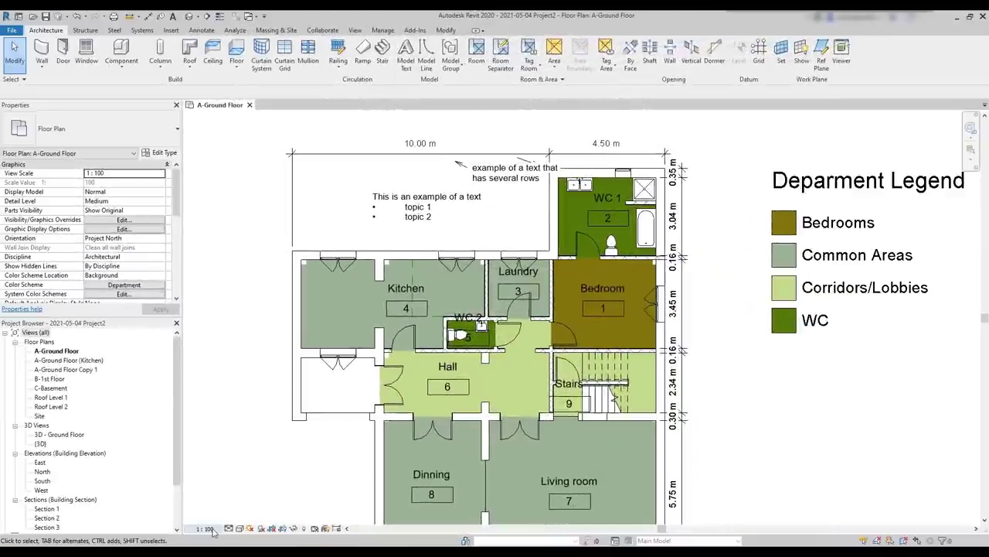
- Try the A-Ground Floor plan at a 1:500 view scale and set the scale to 1:50
left_click(207, 528)
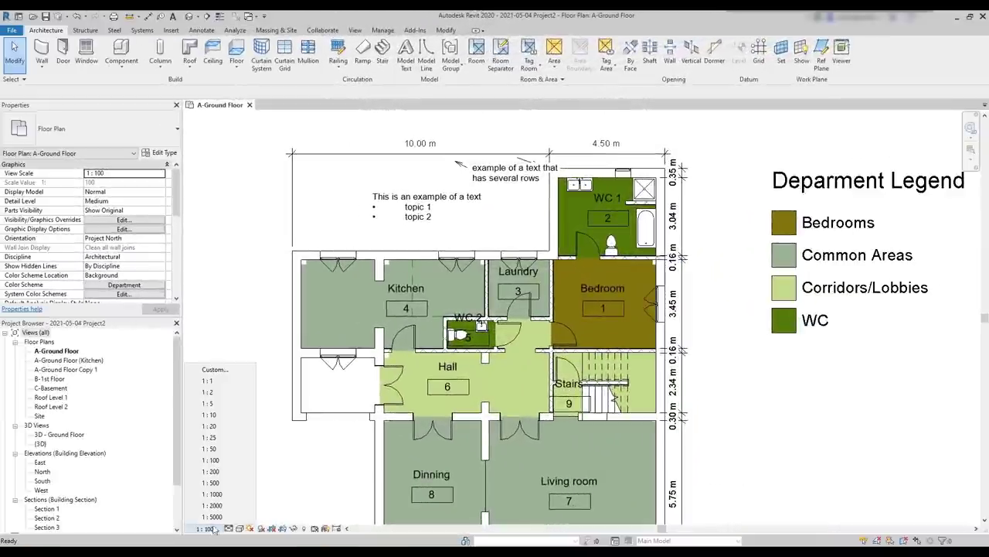
left_click(230, 484)
left_click(206, 528)
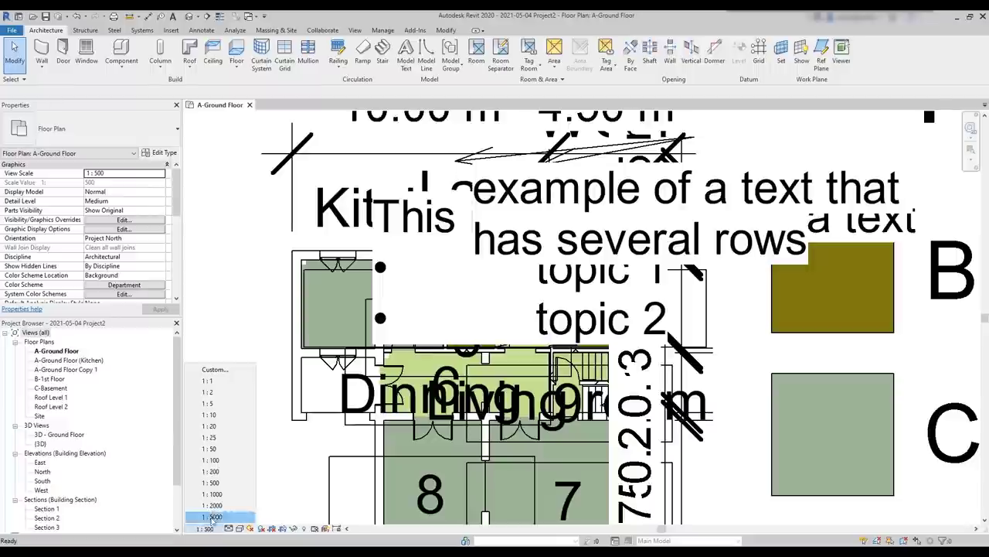
left_click(219, 449)
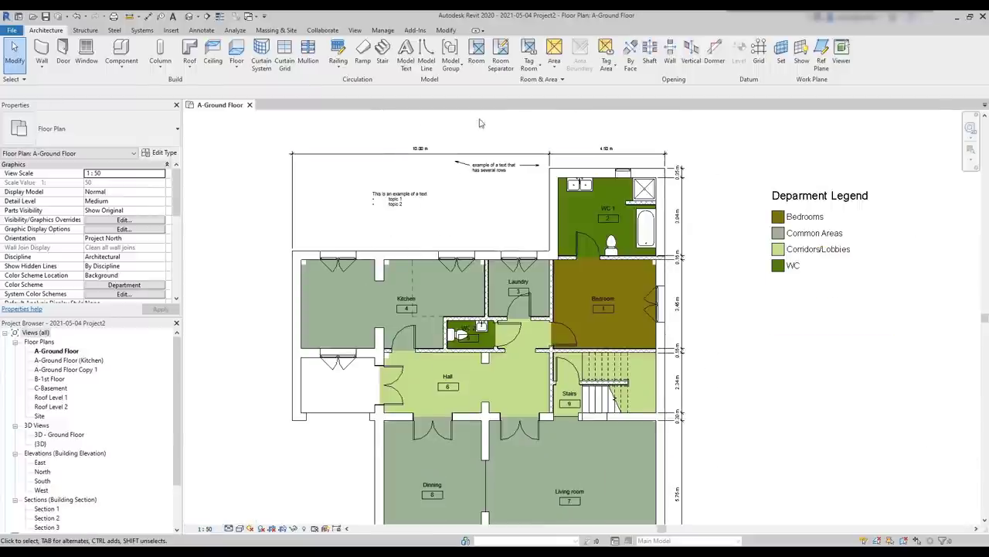
scroll(483, 122, "up", 3)
scroll(490, 139, "up", 2)
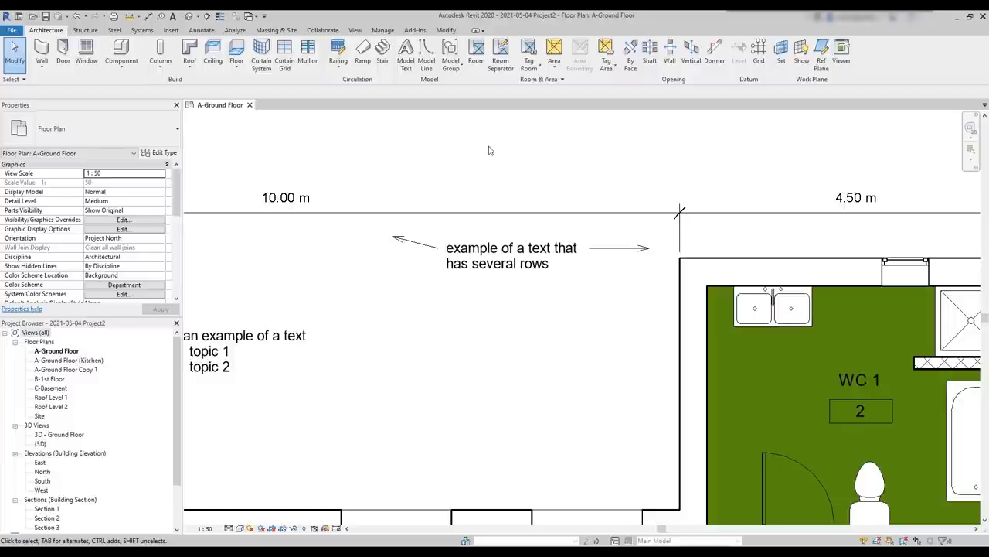
scroll(487, 151, "up", 1)
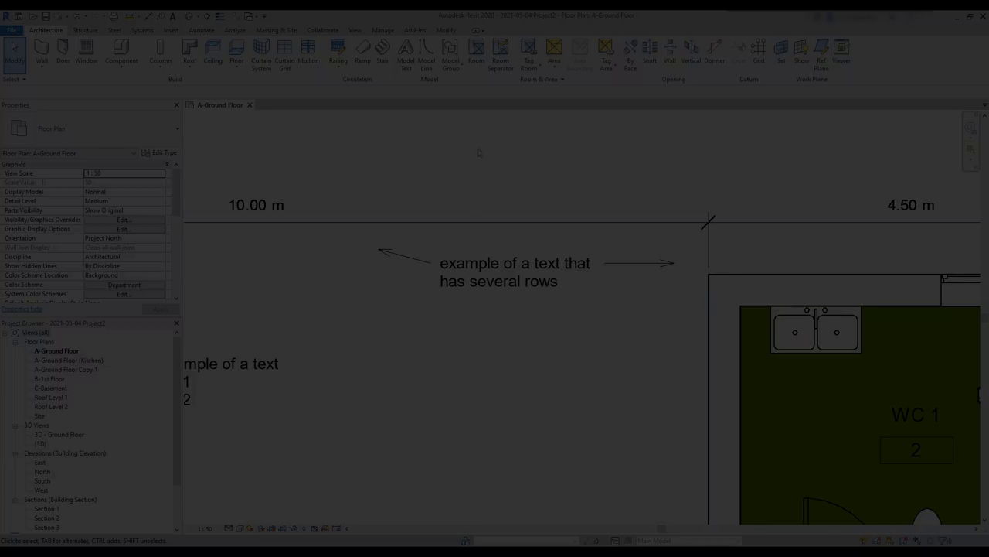
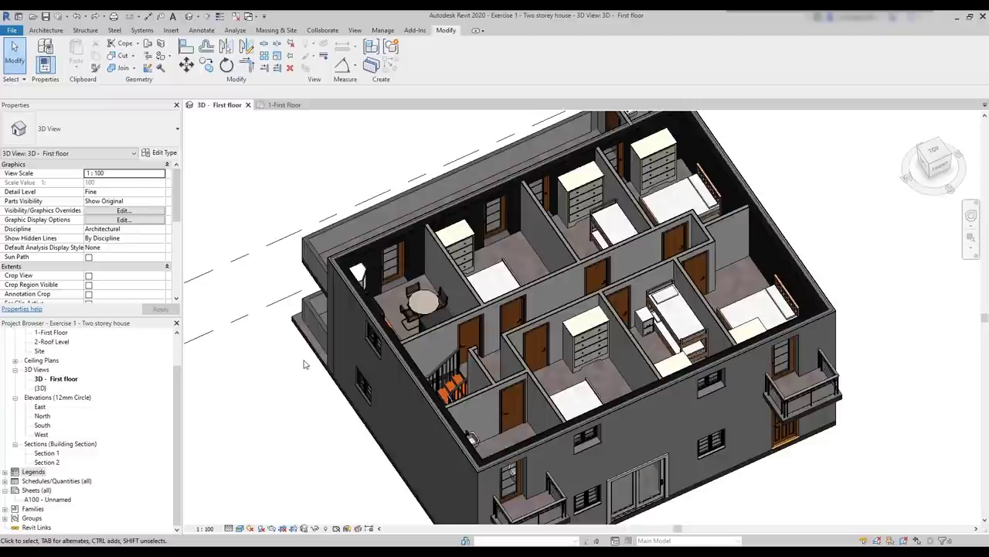
- In the two-storey house project, create a legend view named "Furniture Legend" at a scale of 1:50
left_click(356, 31)
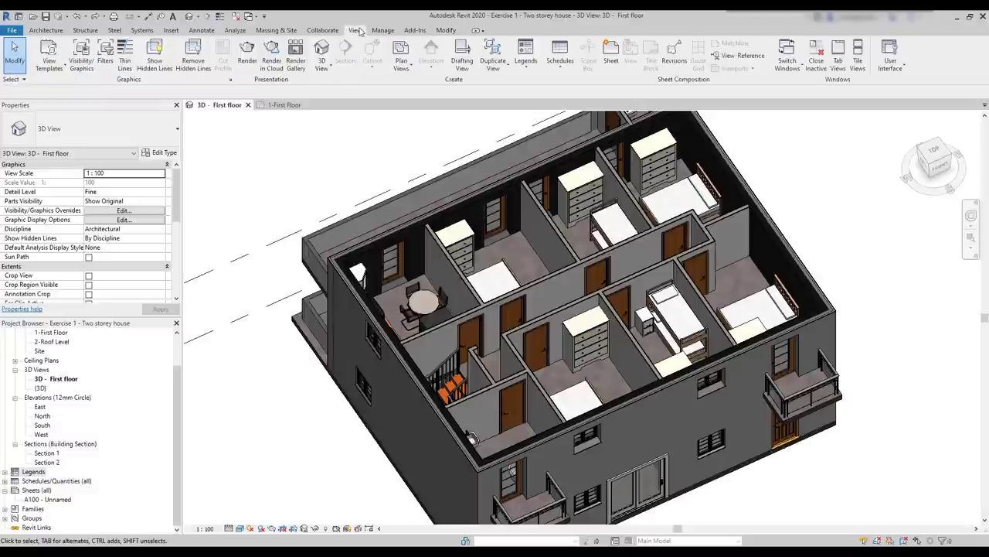
left_click(526, 67)
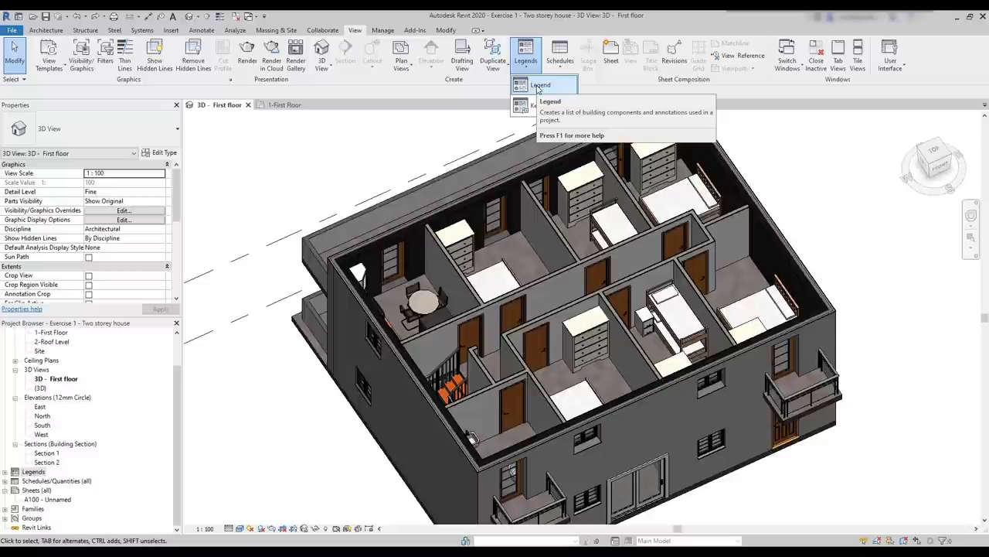
left_click(539, 87)
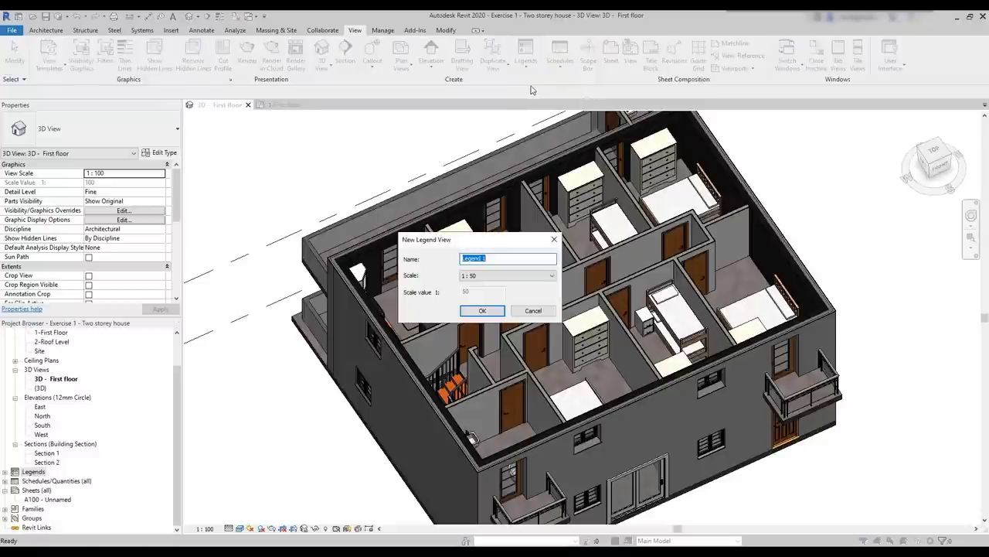
type("Furniture Legend")
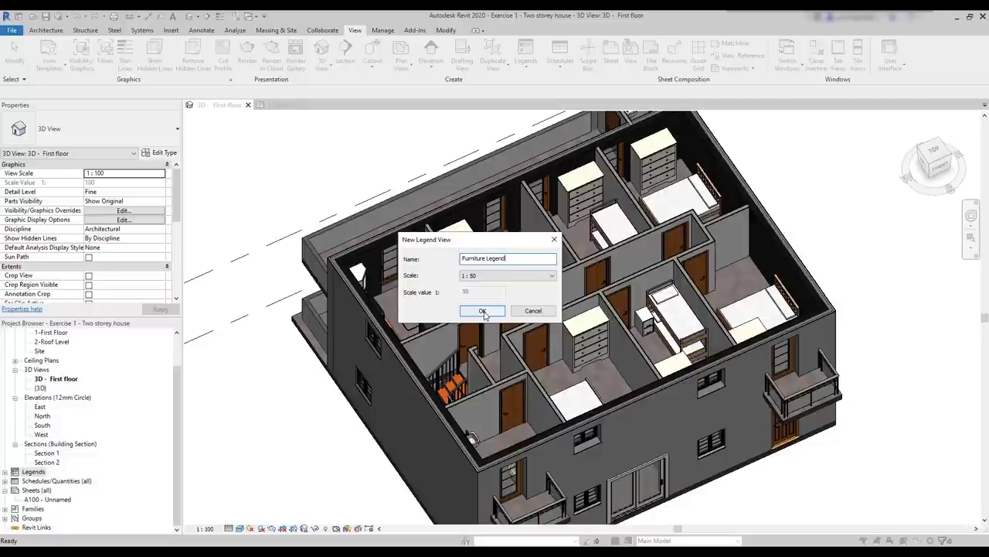
left_click(483, 312)
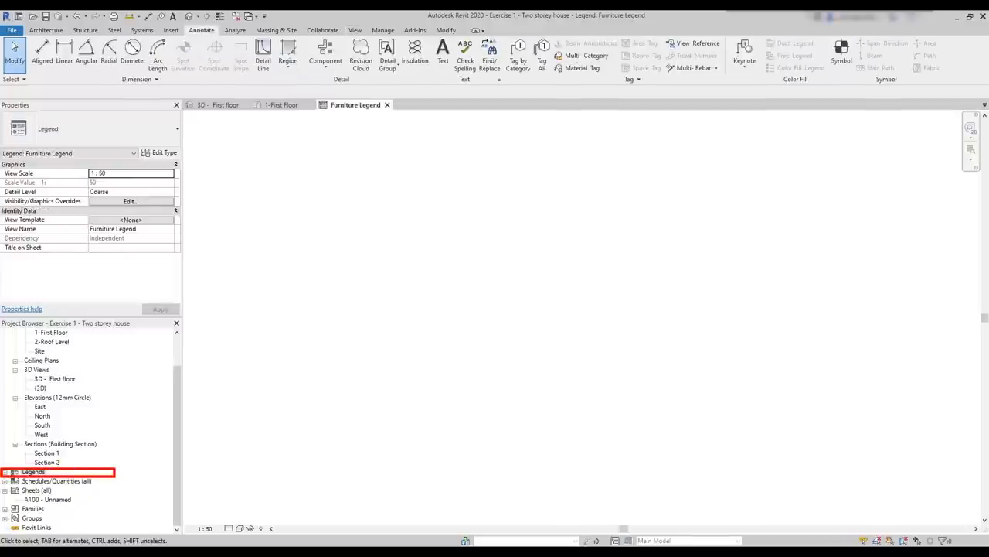
- Expand the project's legends and check the furniture on the 1-First Floor plan before returning to the Furniture Legend
left_click(5, 472)
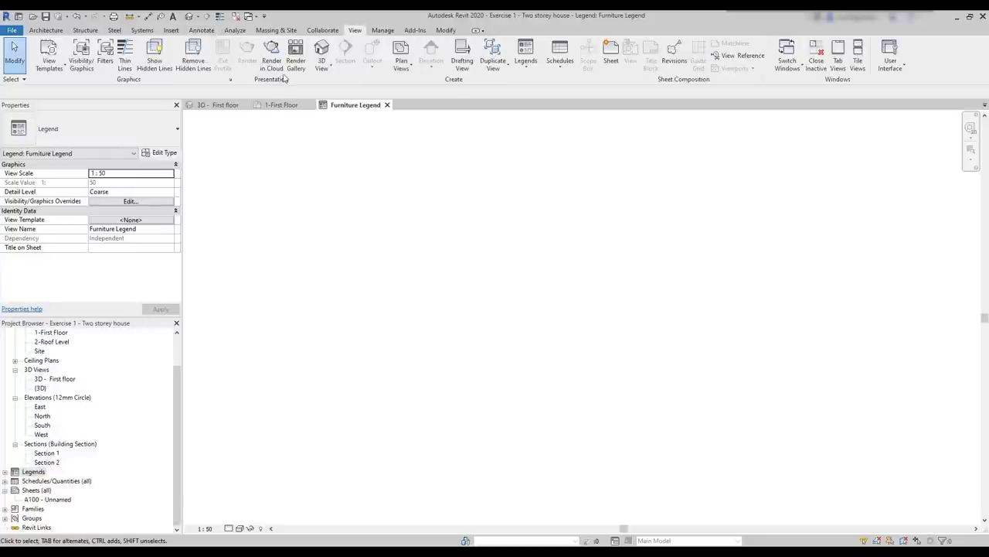
left_click(281, 106)
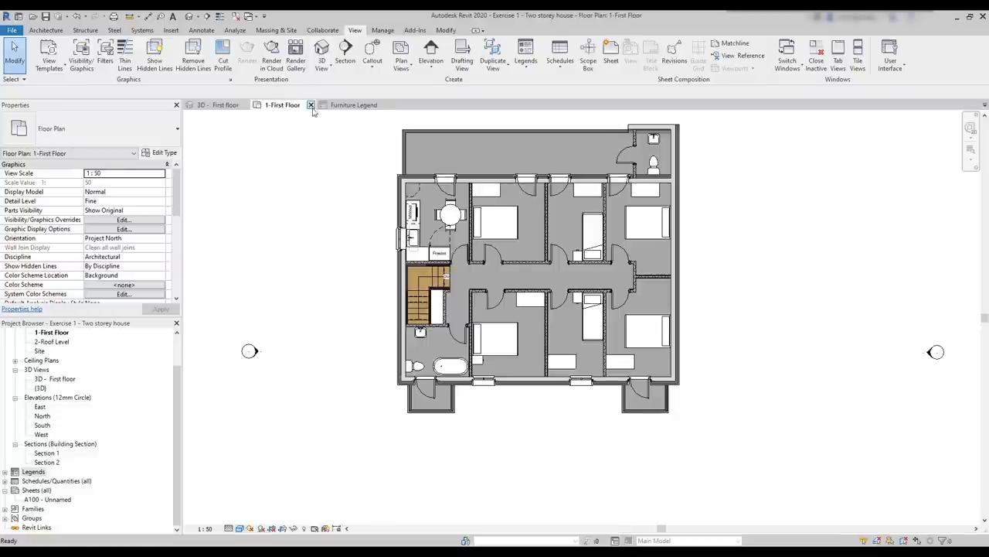
left_click(352, 106)
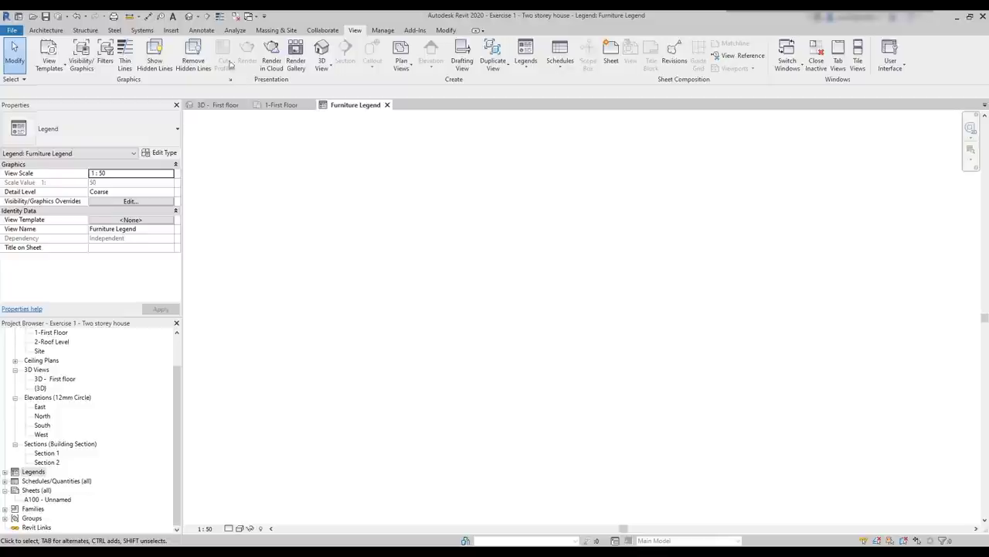
- Place a floor plan legend component of the M_Bed-Bunk 2083 x 0915 x 1500mm furniture in the Furniture Legend
left_click(202, 30)
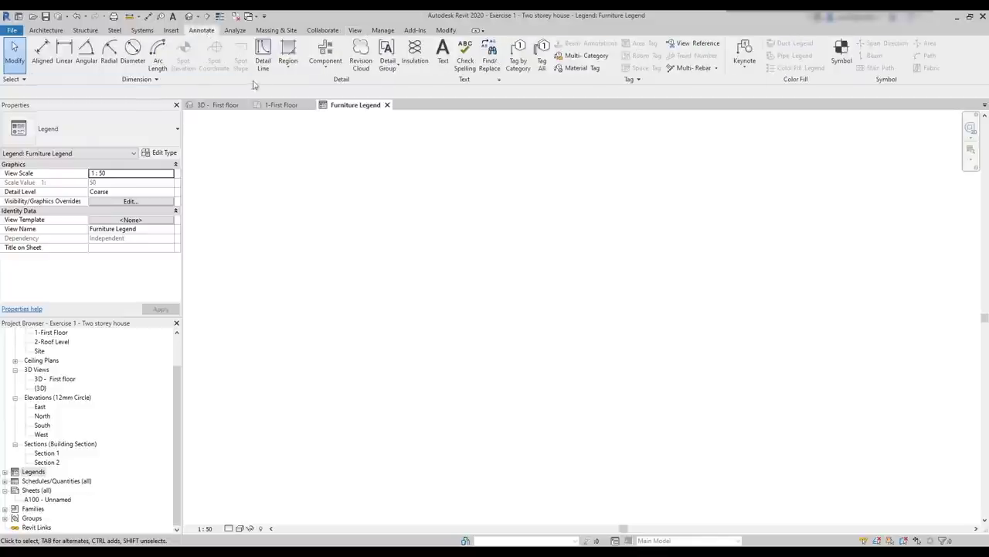
left_click(326, 65)
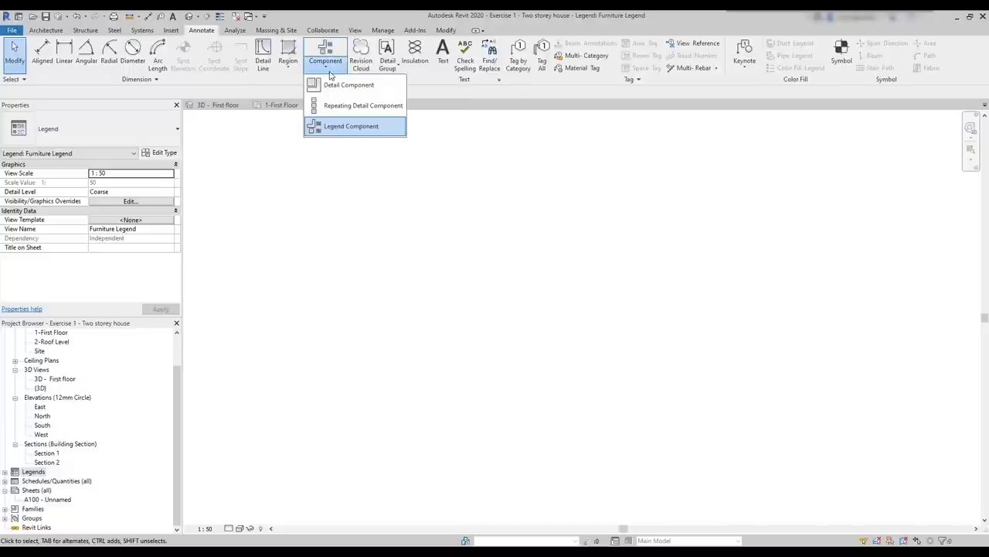
left_click(365, 127)
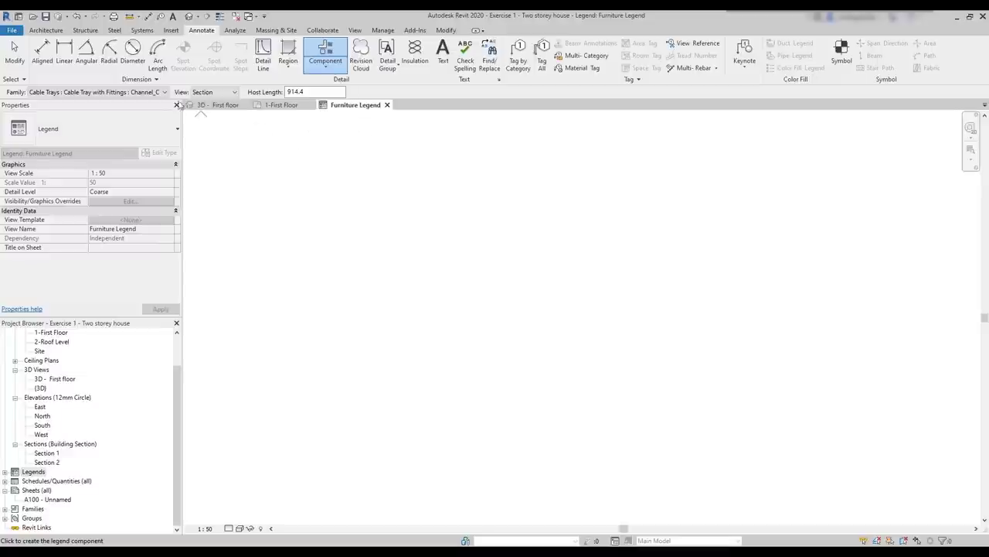
left_click(152, 92)
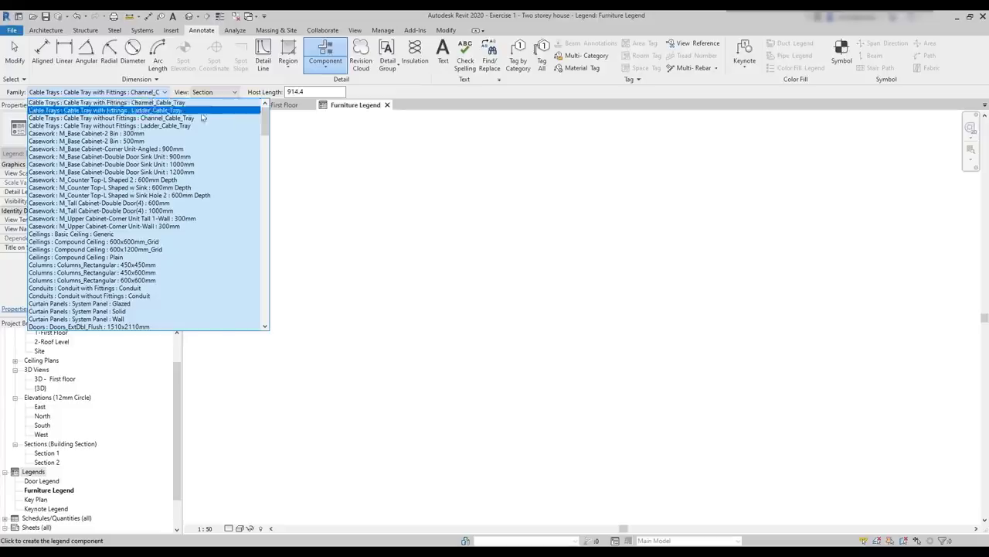
scroll(266, 119, "down", 1)
left_click_drag(266, 120, 266, 155)
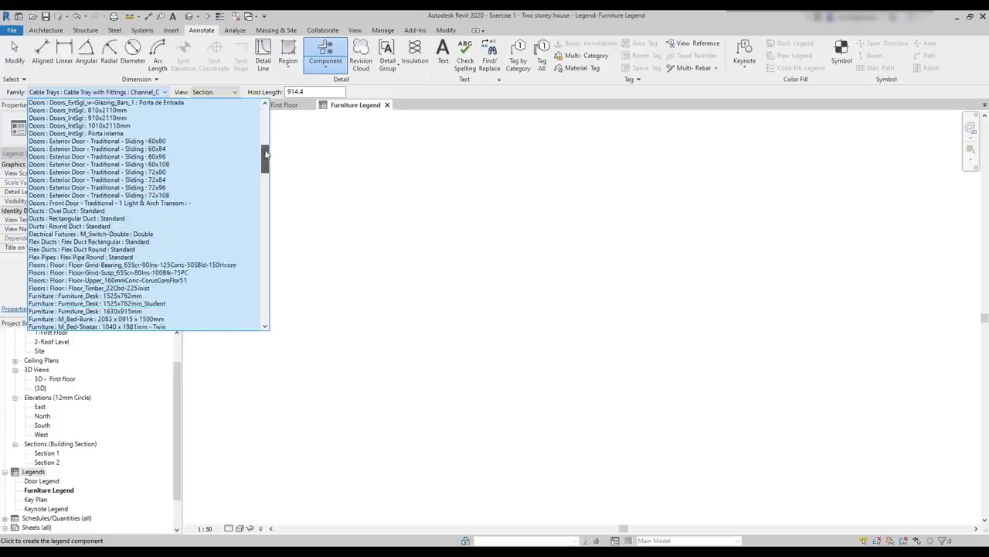
scroll(141, 159, "down", 3)
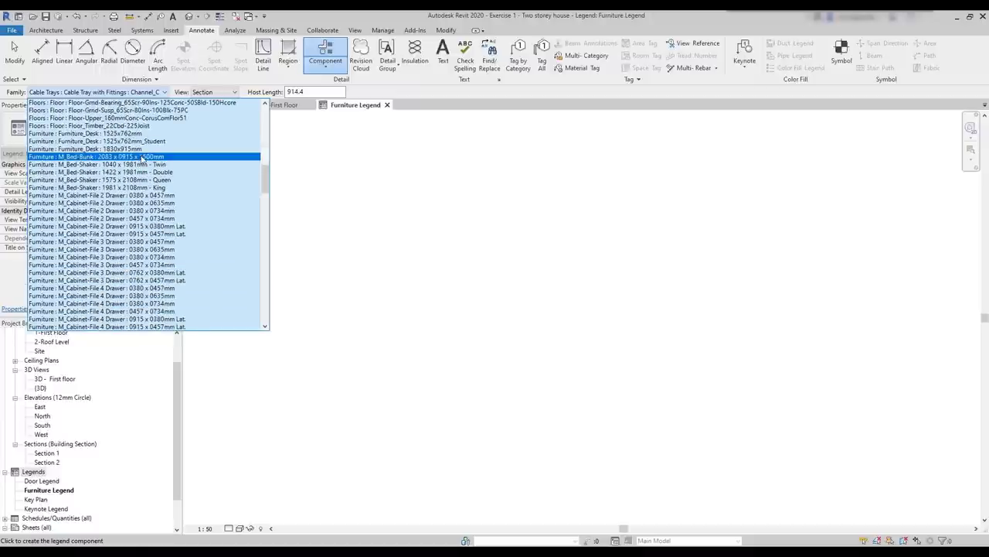
left_click(141, 157)
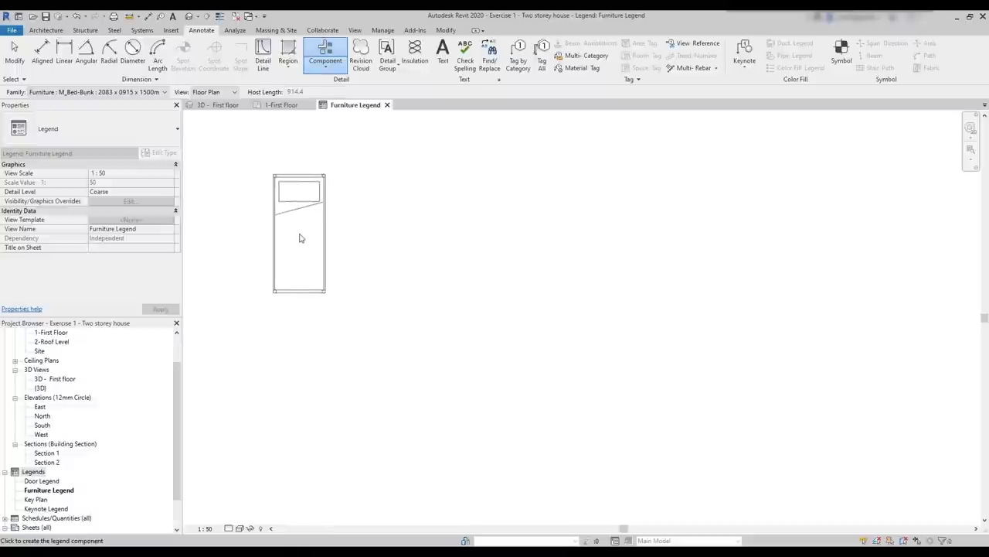
left_click(304, 241)
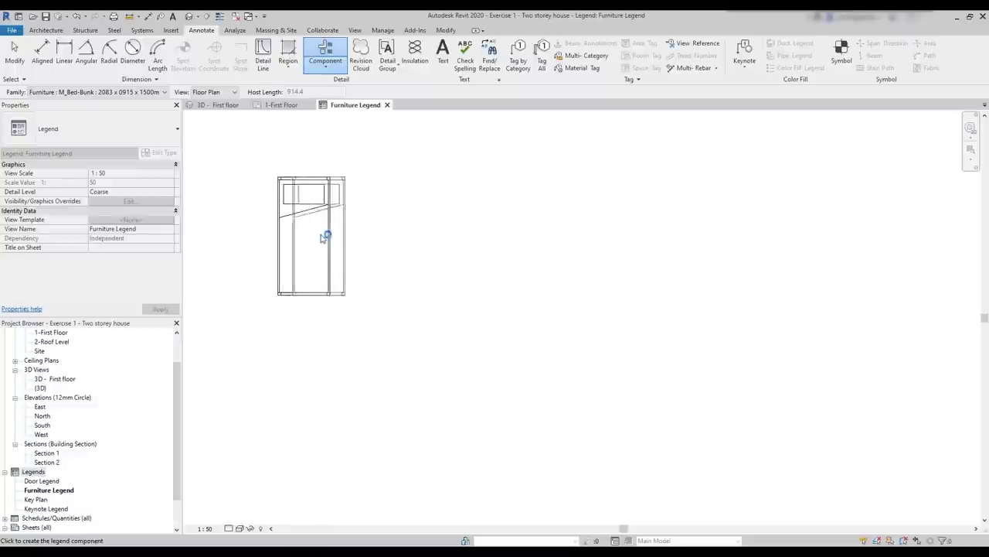
- After checking the double bed on the 1-First Floor plan, place the M_Bed-Shaker 1422 x 1981mm - Double component beside the bunk bed in the Furniture Legend
key("Escape")
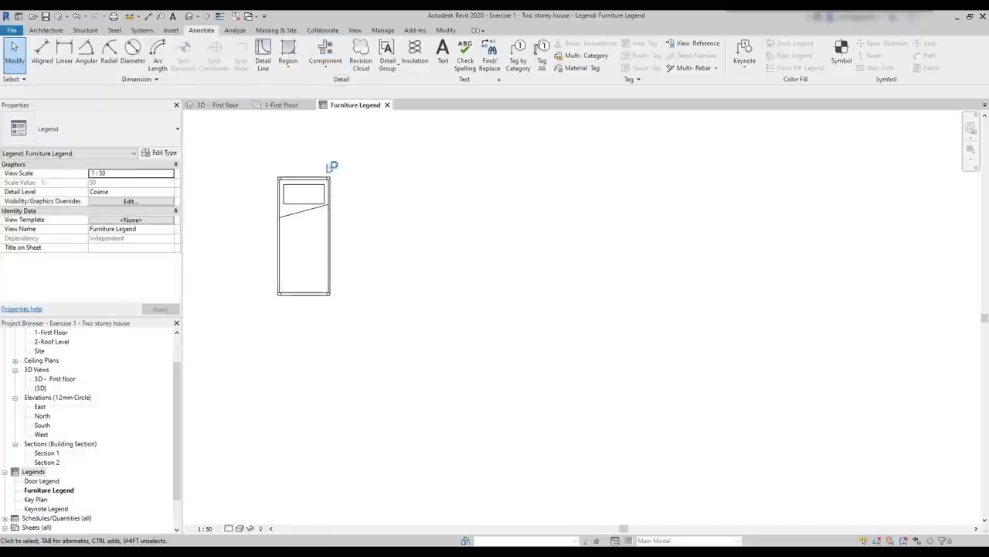
left_click(282, 104)
left_click(638, 240)
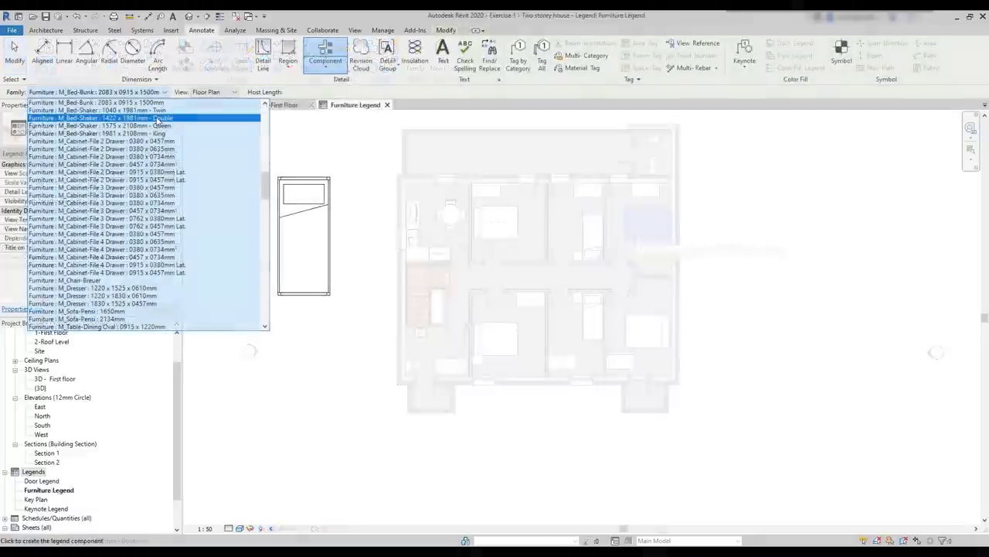
left_click(157, 118)
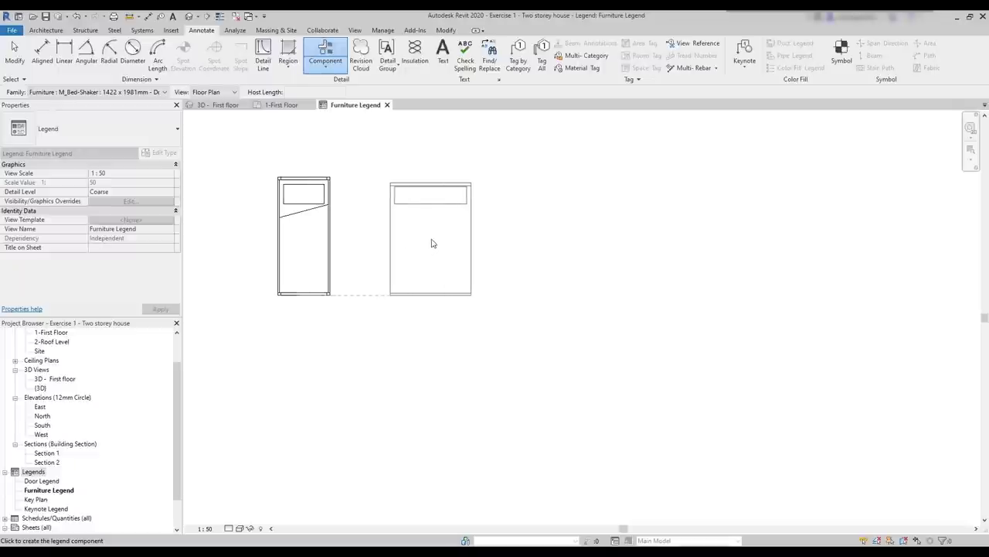
left_click(432, 243)
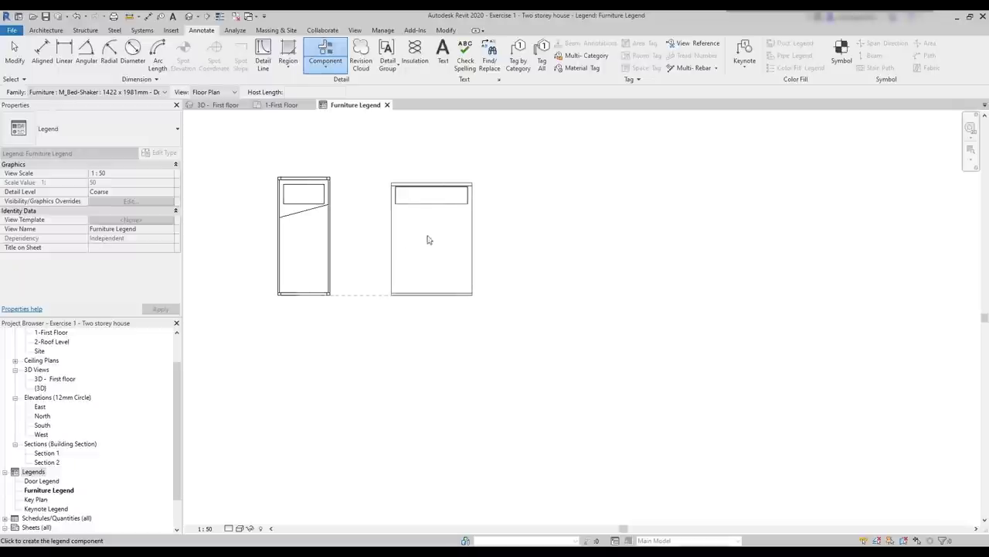
- Identify the dresser on the 1-First Floor plan and place the M_Dresser 1220 x 1830 x 0610mm floor plan component beside the double bed in the legend
left_click(296, 106)
left_click(552, 362)
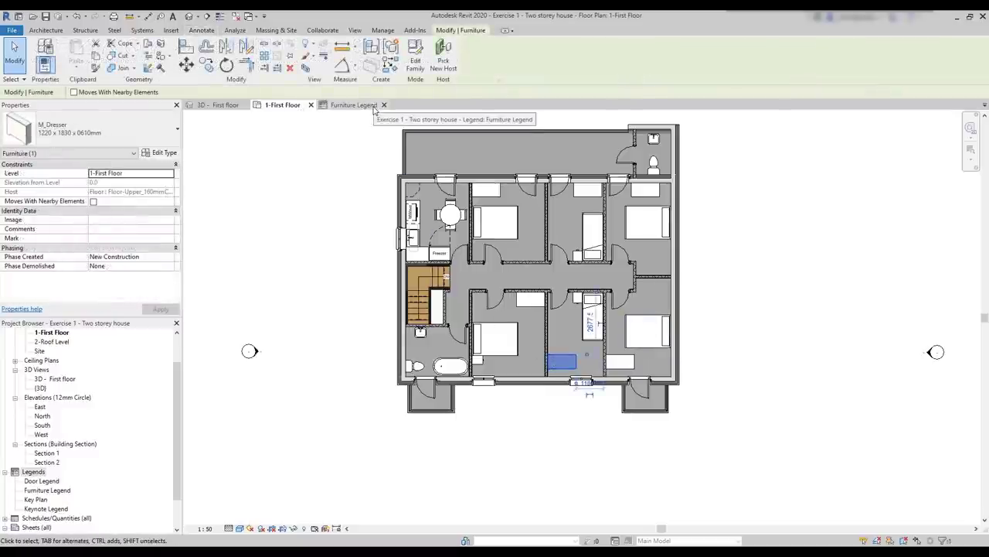
left_click(373, 106)
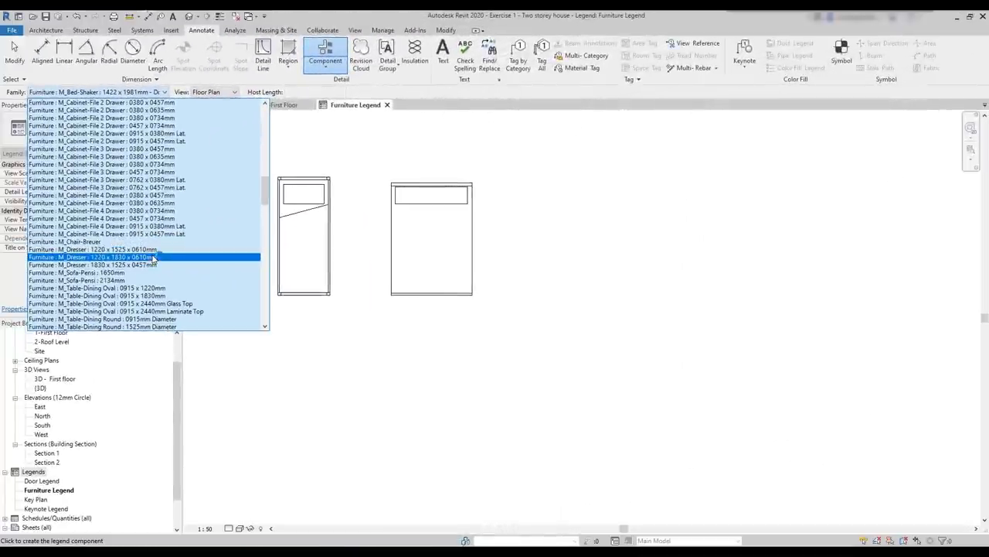
left_click(248, 260)
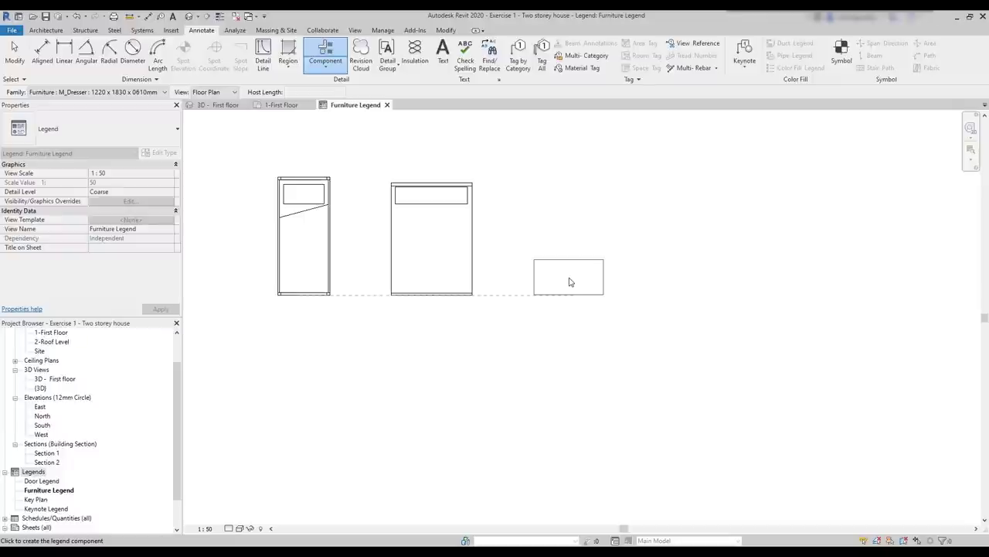
left_click(569, 282)
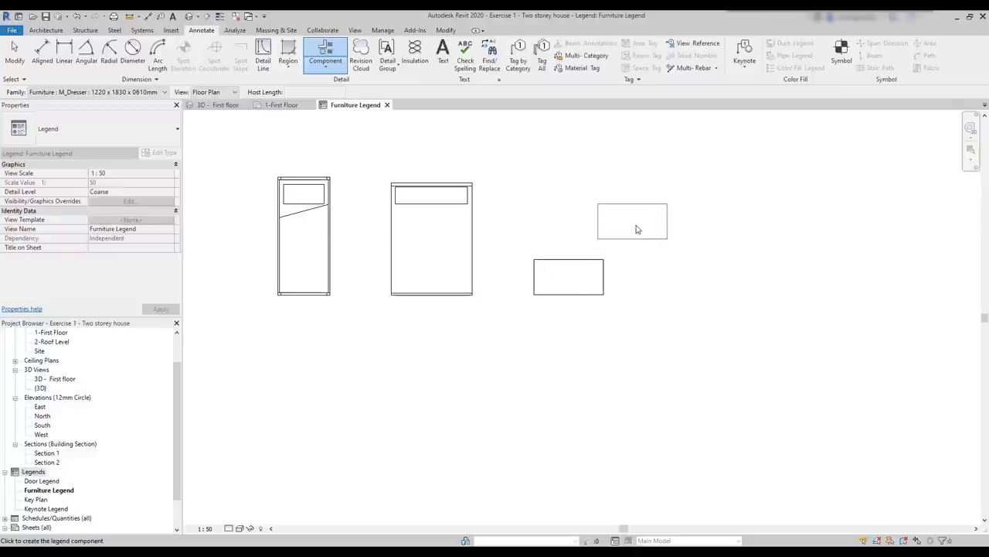
- Try the Elevation : Back view for another dresser legend component
left_click(594, 206)
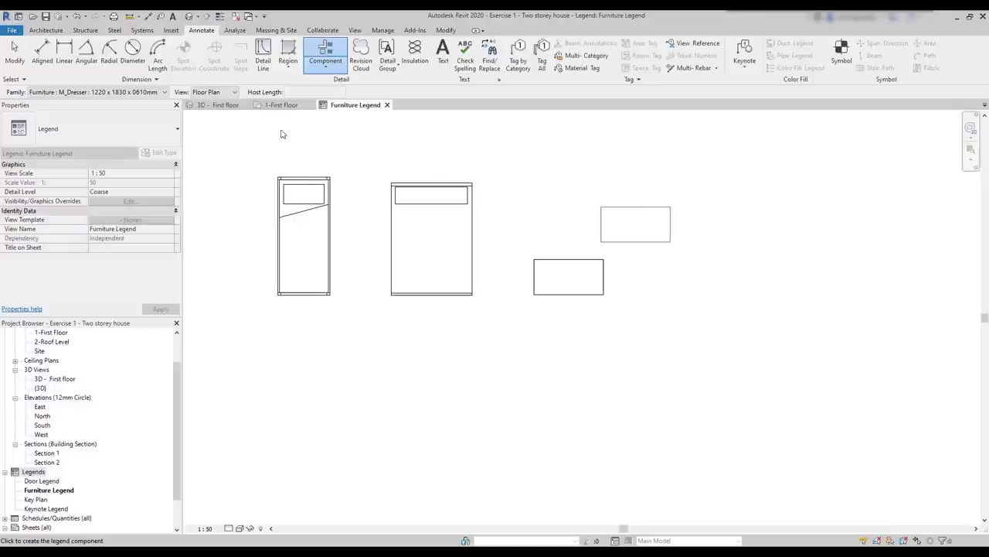
left_click(226, 93)
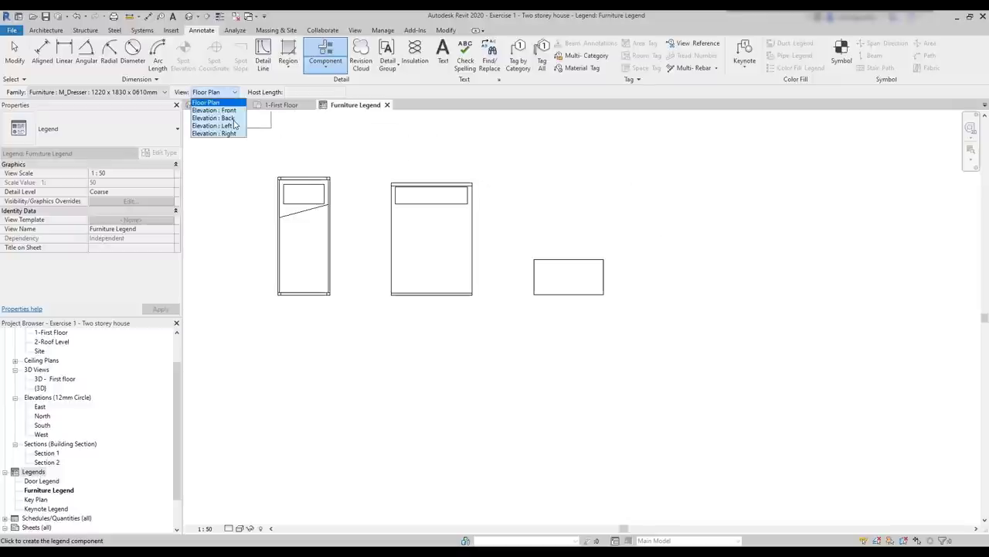
key("Down")
key("Down")
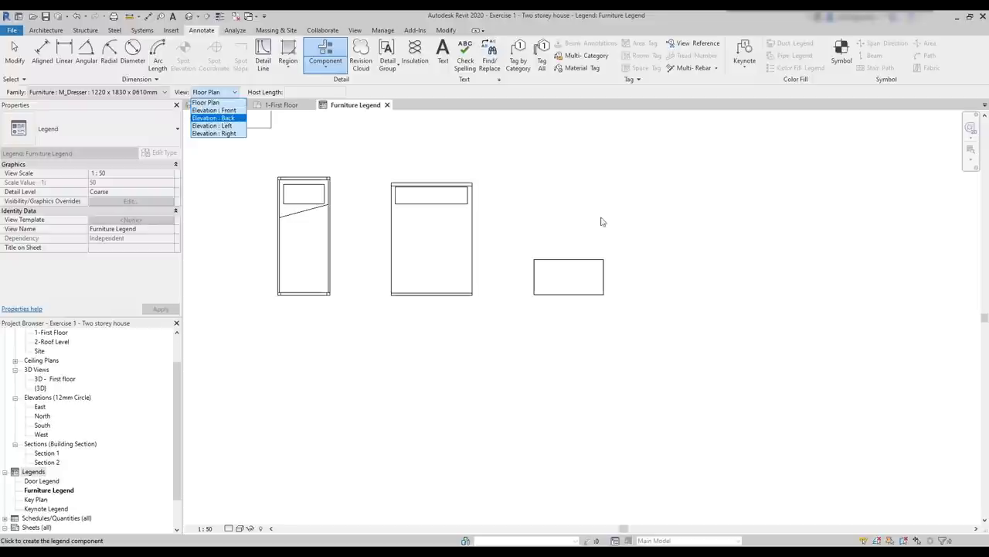
key("Return")
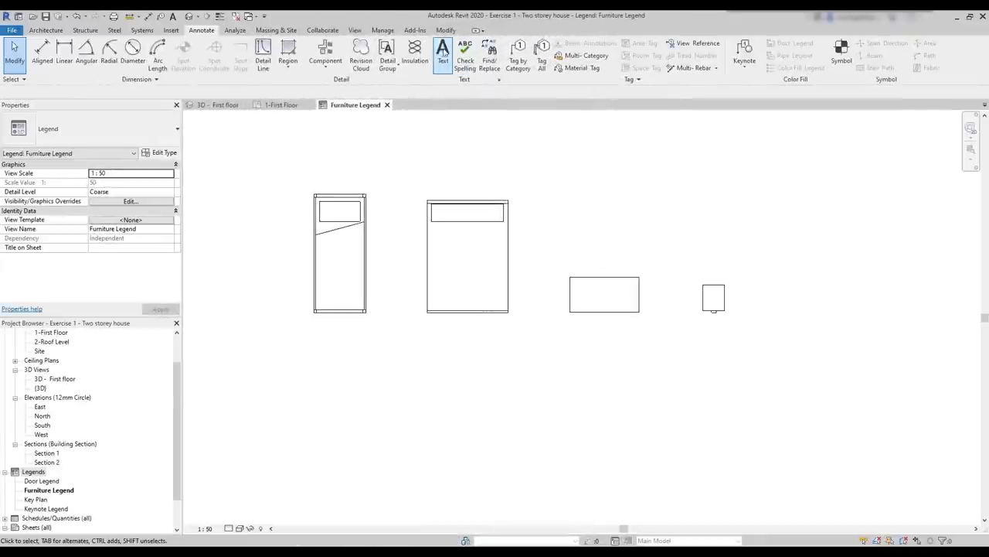
- Add the 3.5mm Arial text notes "Bed - Bunk" and "Bed - Double" below the two beds in the Furniture Legend
left_click(443, 50)
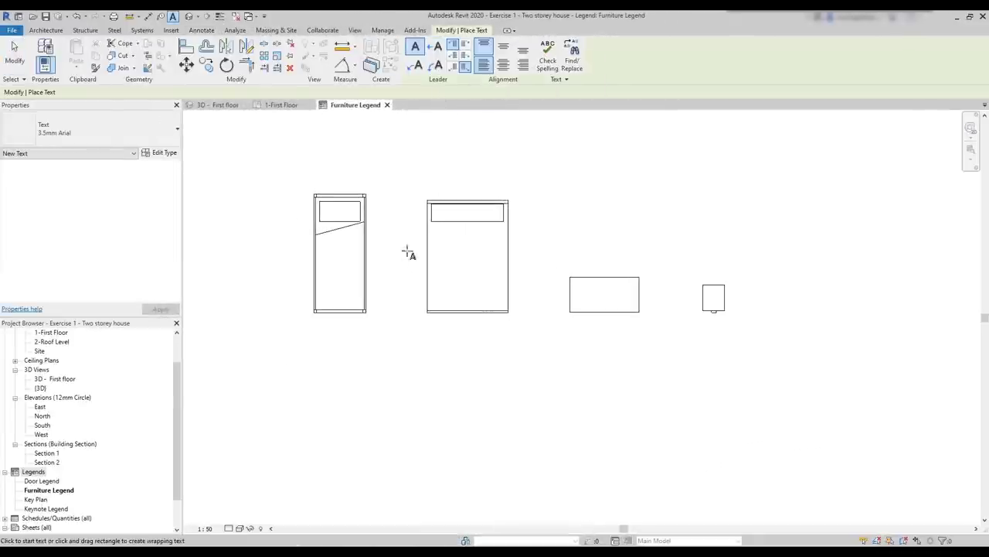
left_click(318, 328)
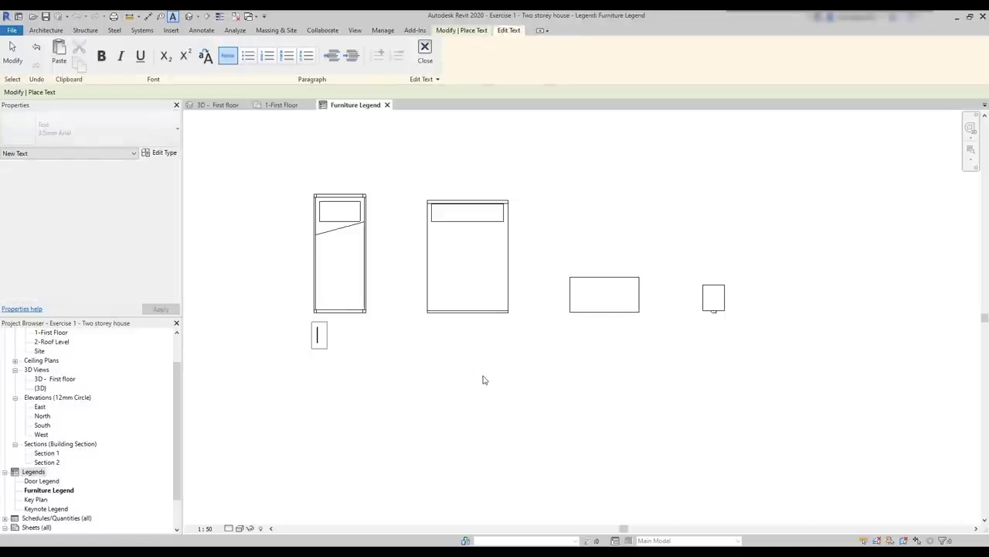
type("Bed")
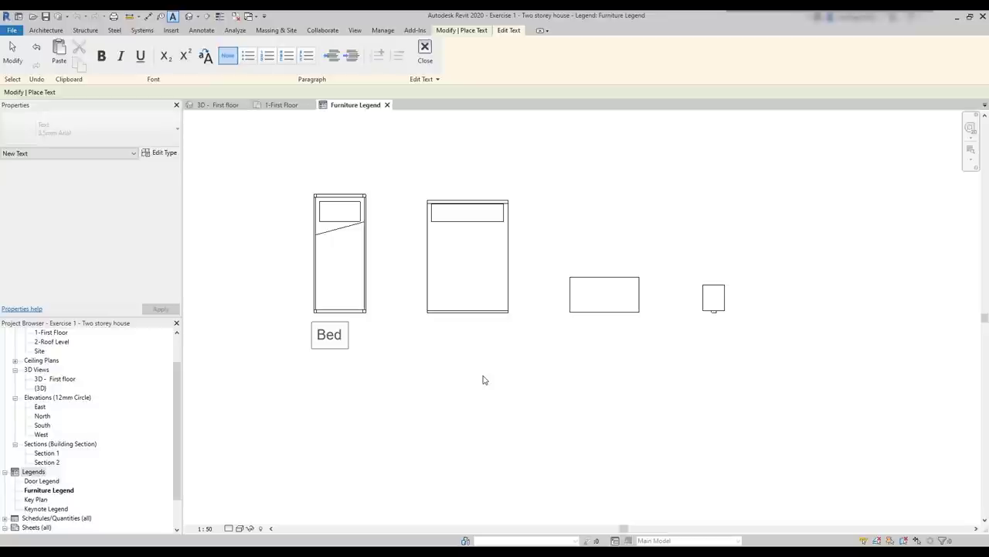
type(" - Bunk")
left_click(483, 379)
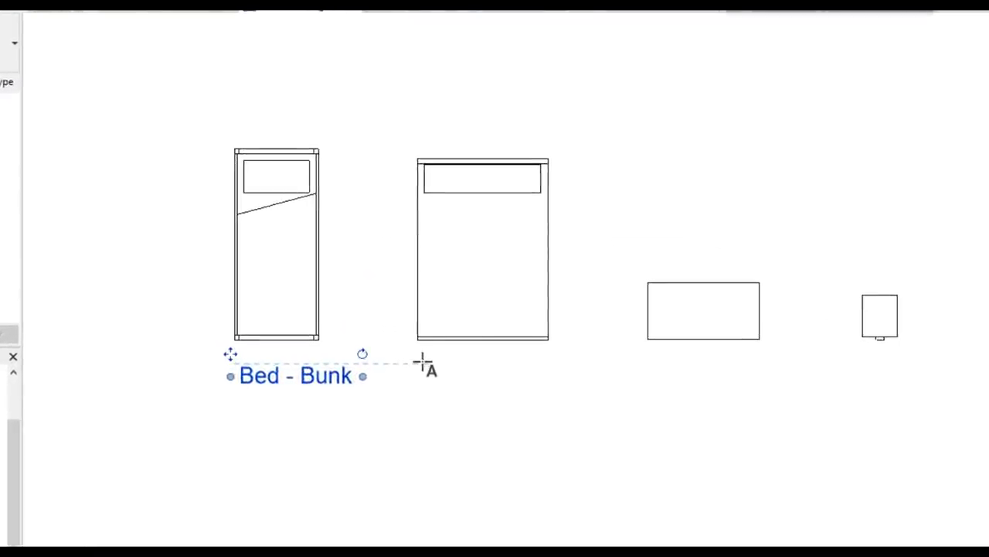
left_click(423, 359)
type("Bed - Double")
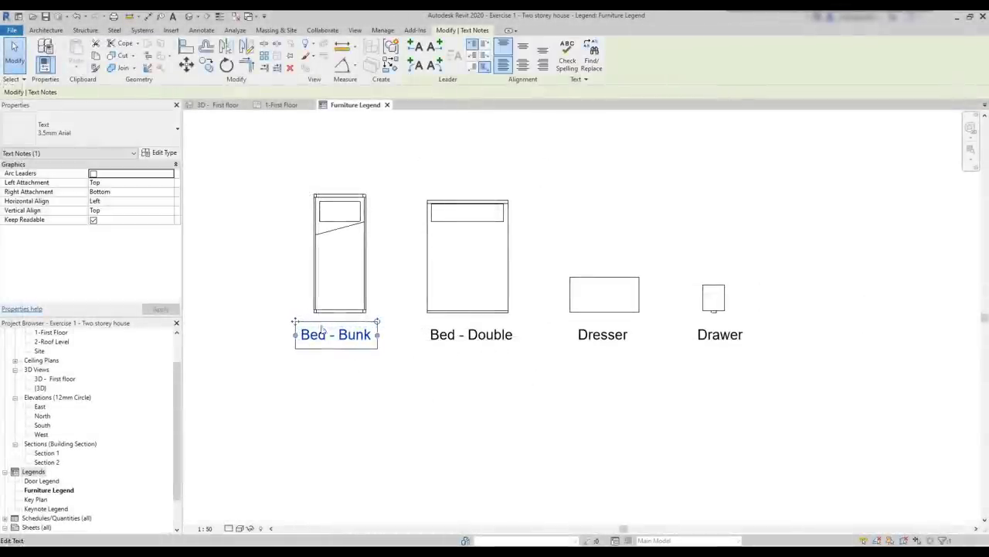
- Reposition the Bed - Double, Dresser and Drawer labels so each is centred below its furniture component
left_click(425, 331)
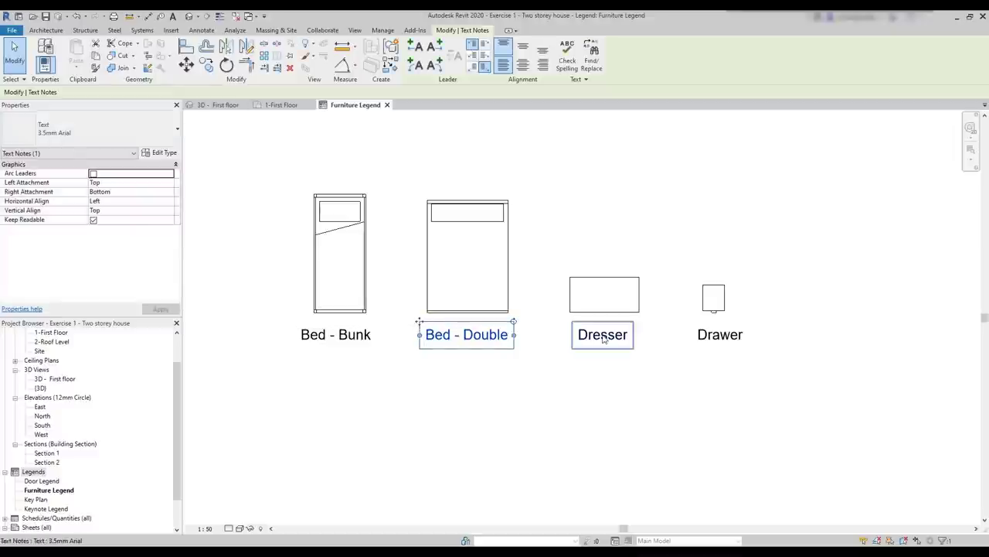
left_click(578, 331)
left_click(692, 327)
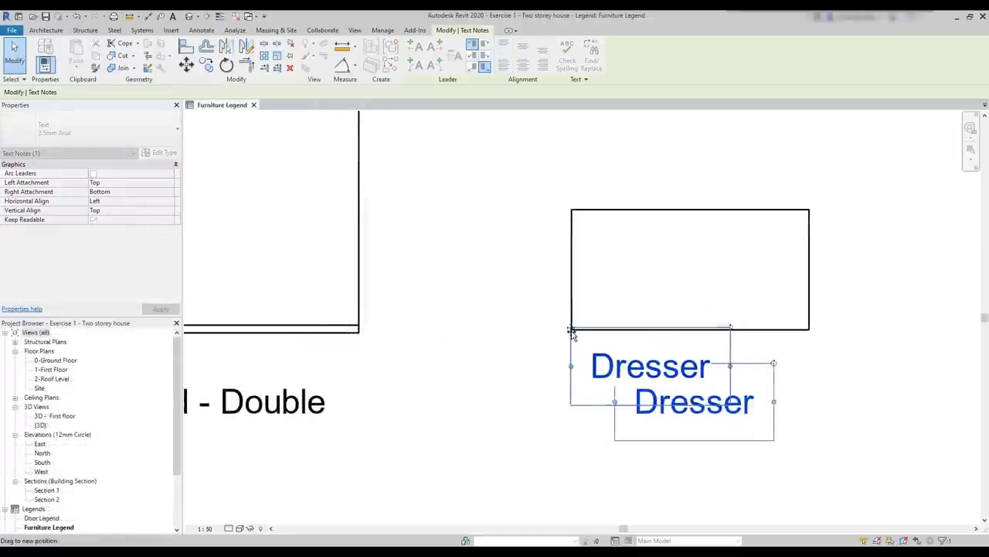
left_click_drag(572, 332, 613, 366)
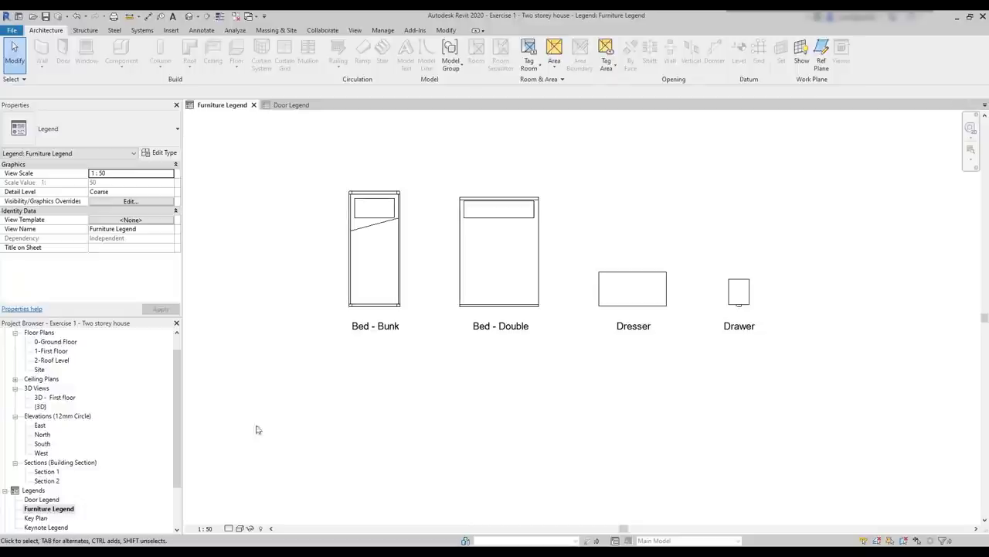
- In the Door Legend, edit the external single door's label to read "External Door (ExtSgl_3)"
double_click(56, 500)
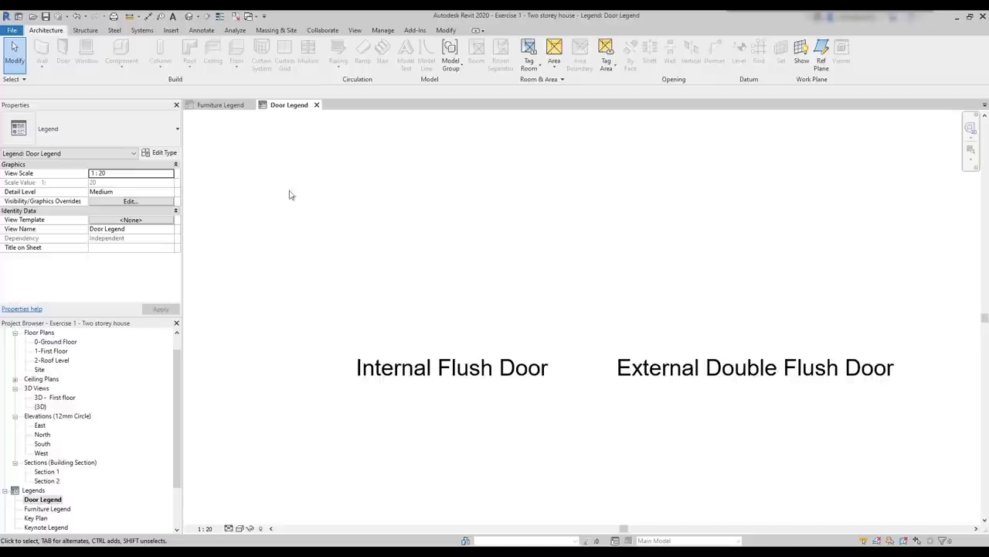
left_click(203, 30)
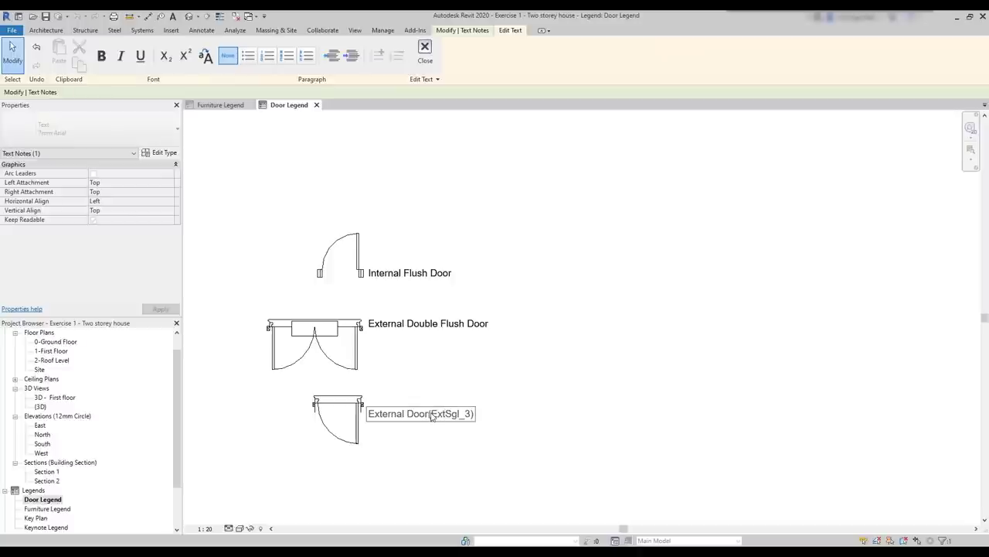
double_click(432, 415)
left_click(431, 415)
left_click(582, 417)
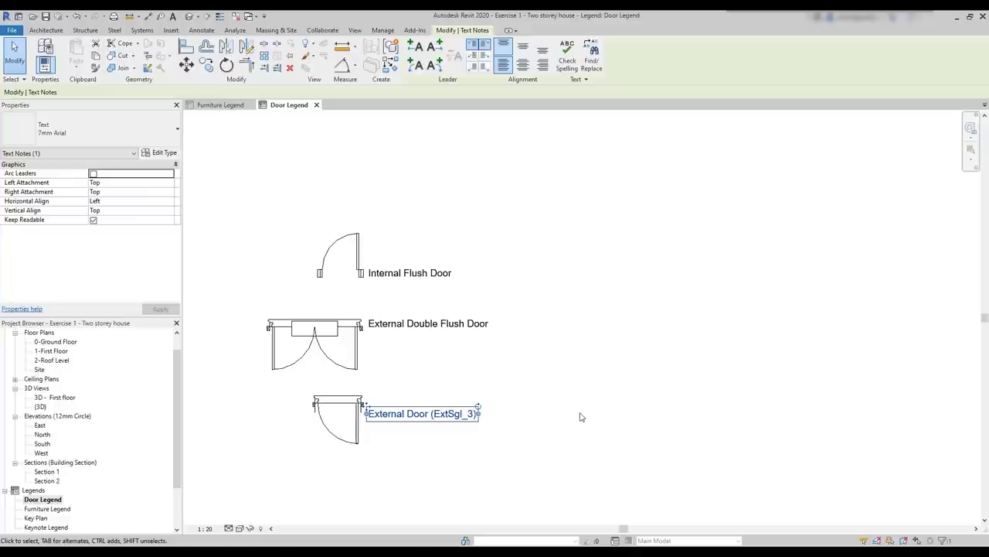
- Move the "External Door (ExtSgl_3)" label beside the external single door, aligned with the labels above it
left_click(589, 459)
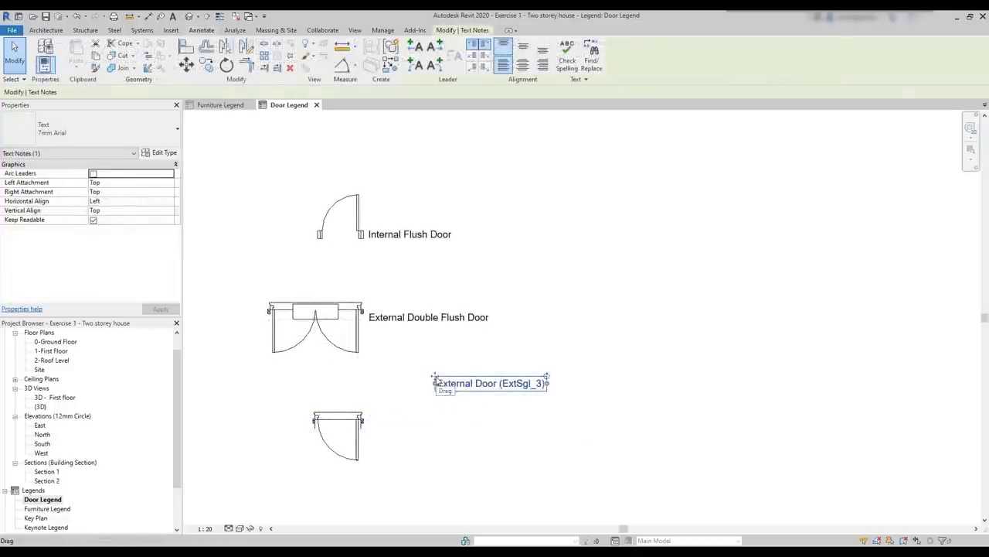
left_click_drag(435, 382, 369, 424, "ctrl")
left_click(552, 466)
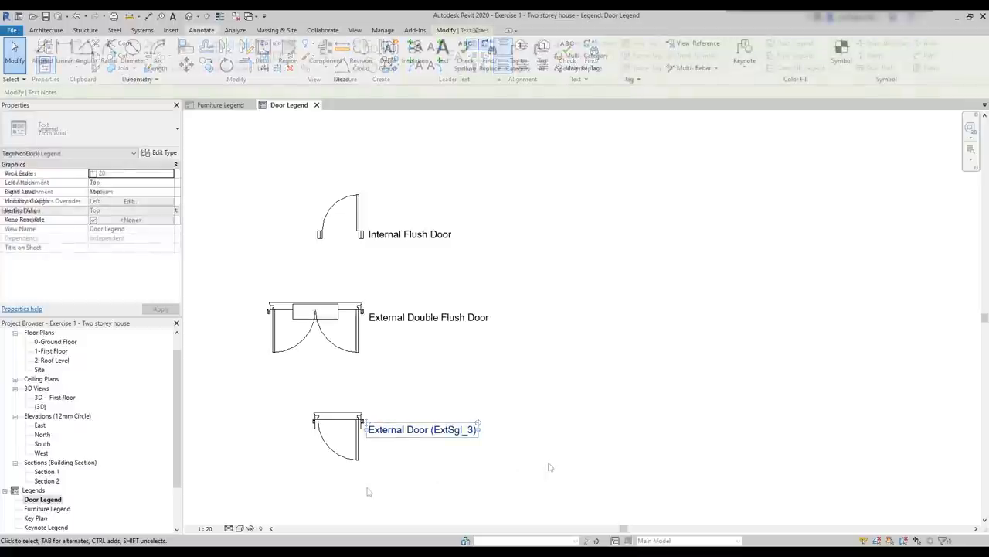
- Change the view direction of all three door components in the Door Legend to Elevation : Front
left_click_drag(349, 505, 305, 210)
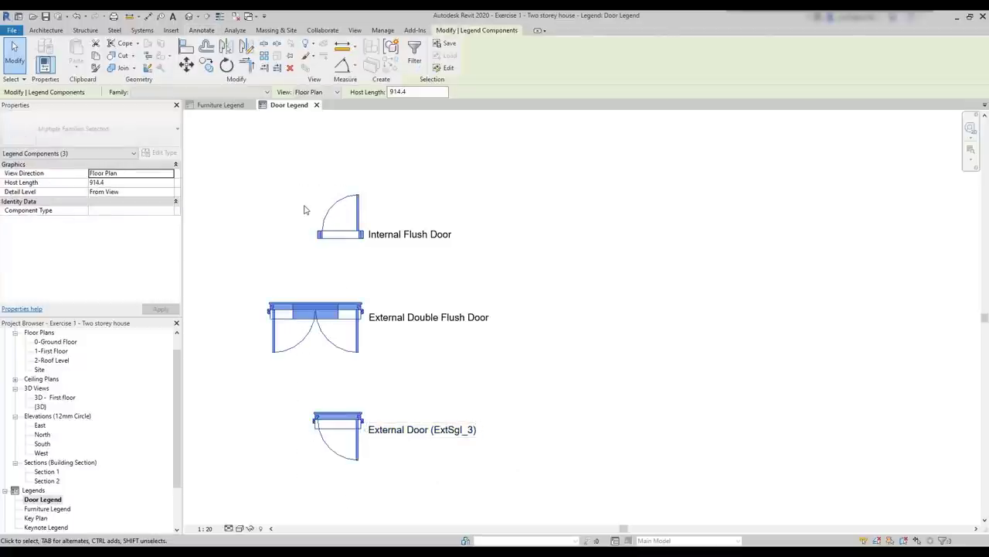
left_click(330, 92)
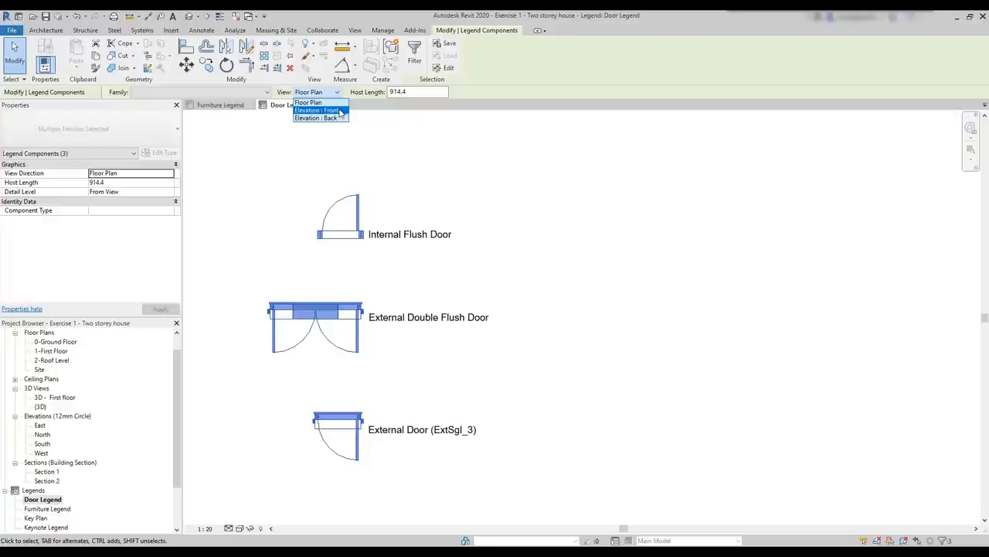
left_click(340, 110)
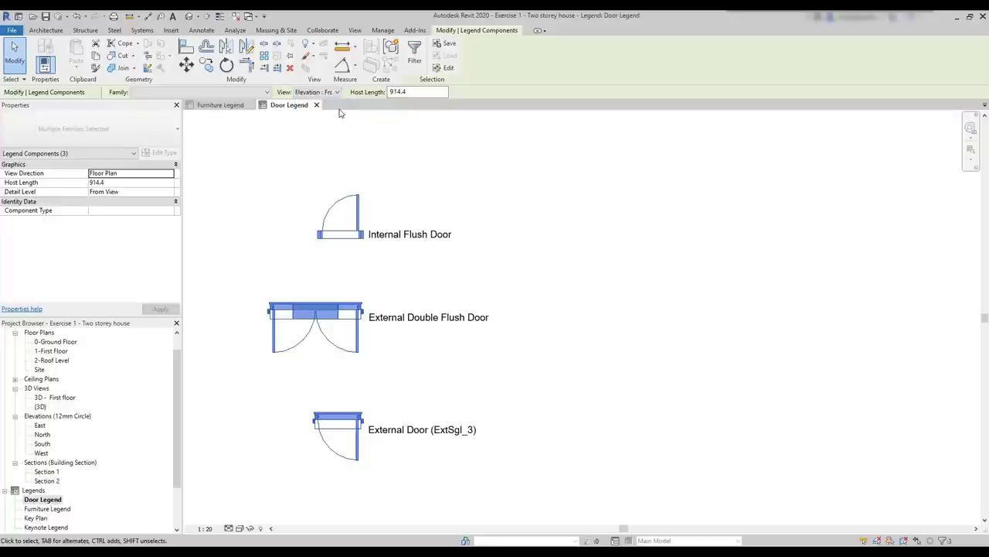
left_click(545, 344)
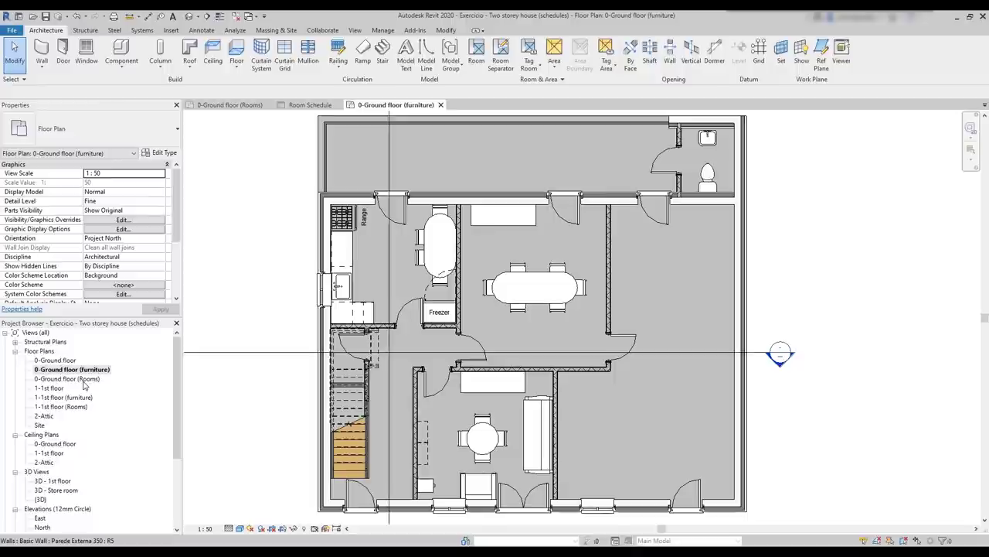
- In the two-storey house schedules project, compare the furniture and rooms floor plans of the ground and first floors
double_click(82, 380)
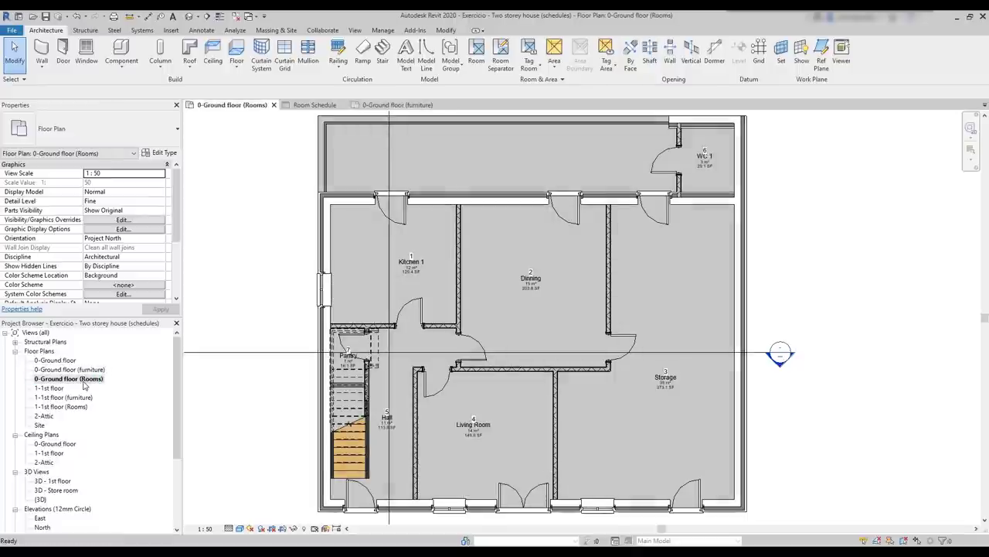
left_click(498, 328)
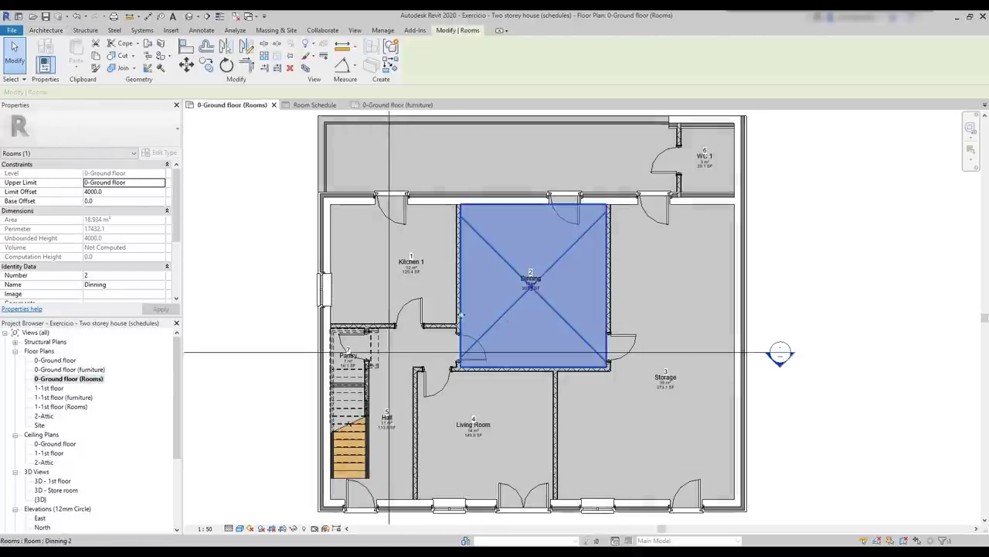
key("Escape")
double_click(95, 369)
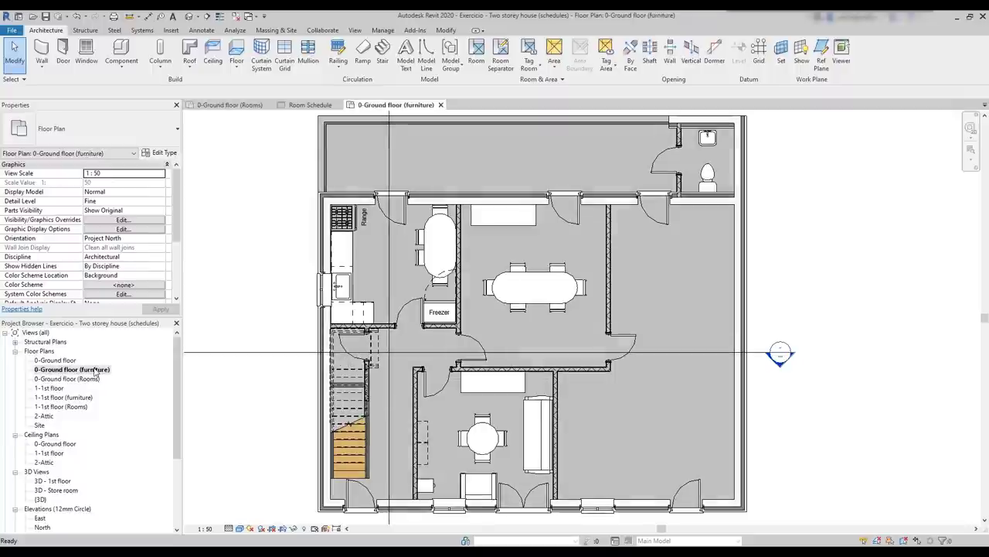
double_click(81, 397)
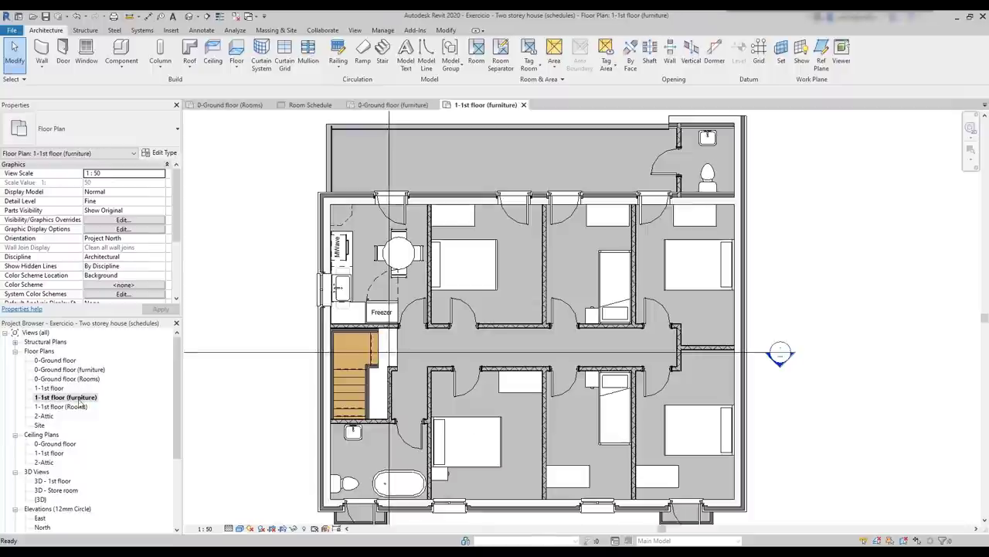
double_click(79, 406)
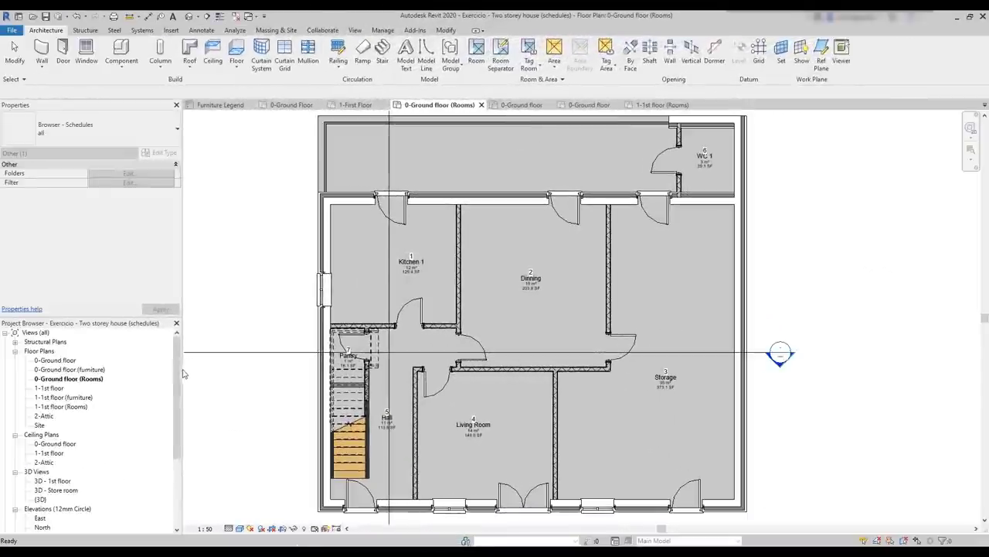
- Start a new schedule for the Rooms category in the schedules project
left_click_drag(178, 375, 175, 447)
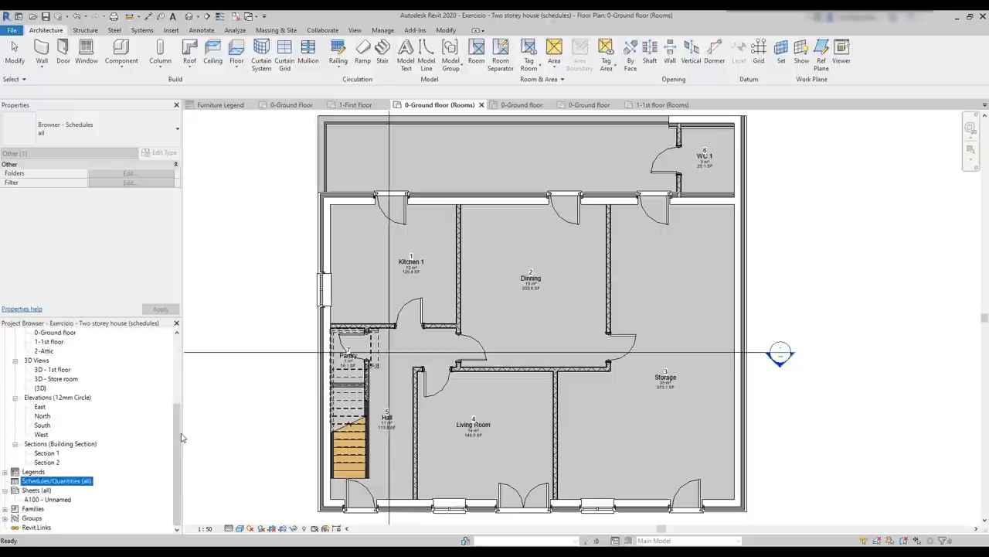
right_click(62, 484)
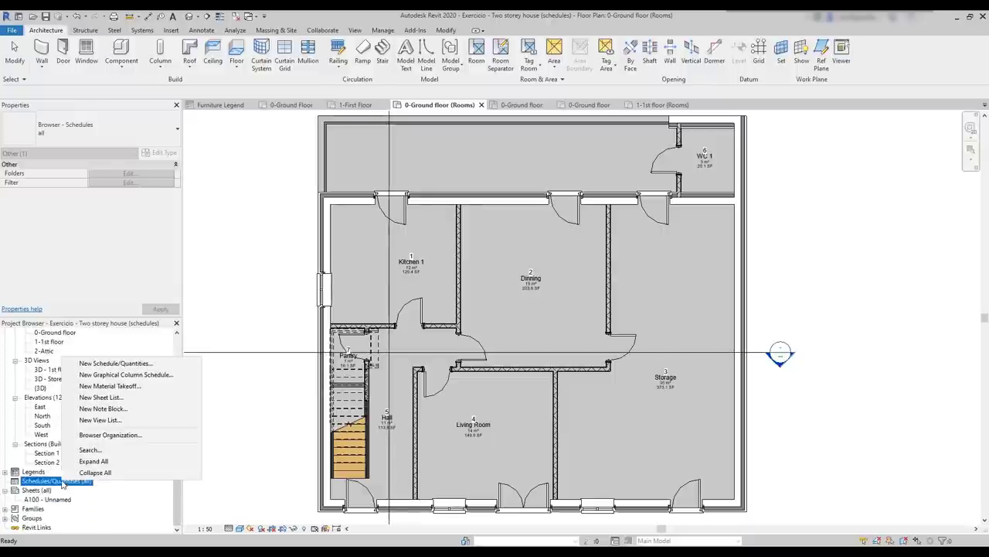
left_click(138, 367)
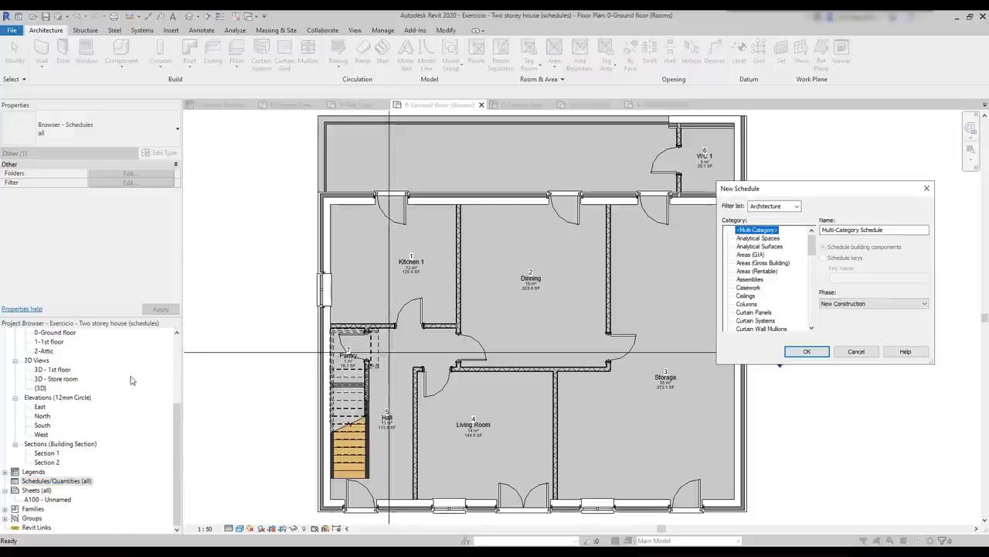
left_click_drag(810, 194, 663, 213)
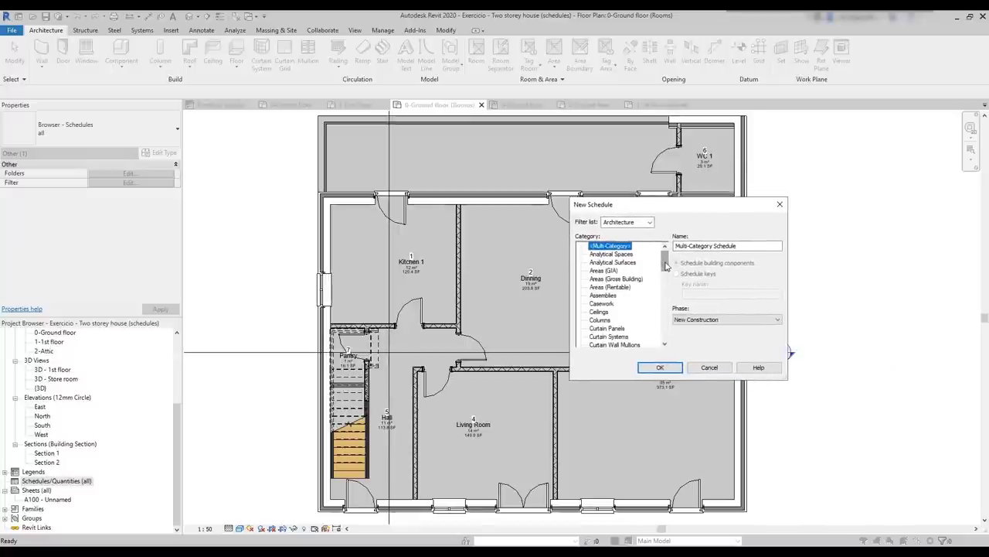
left_click_drag(665, 267, 665, 319)
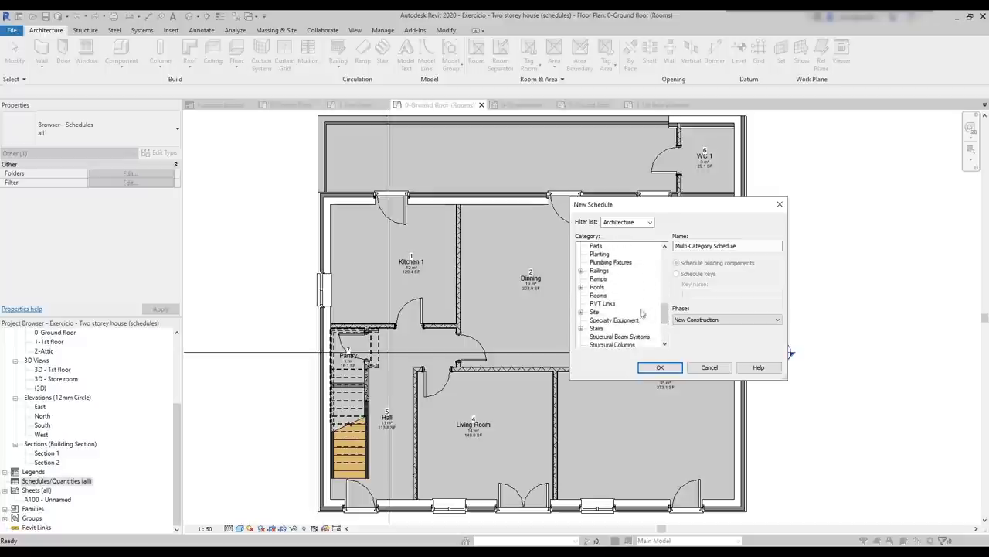
left_click(599, 295)
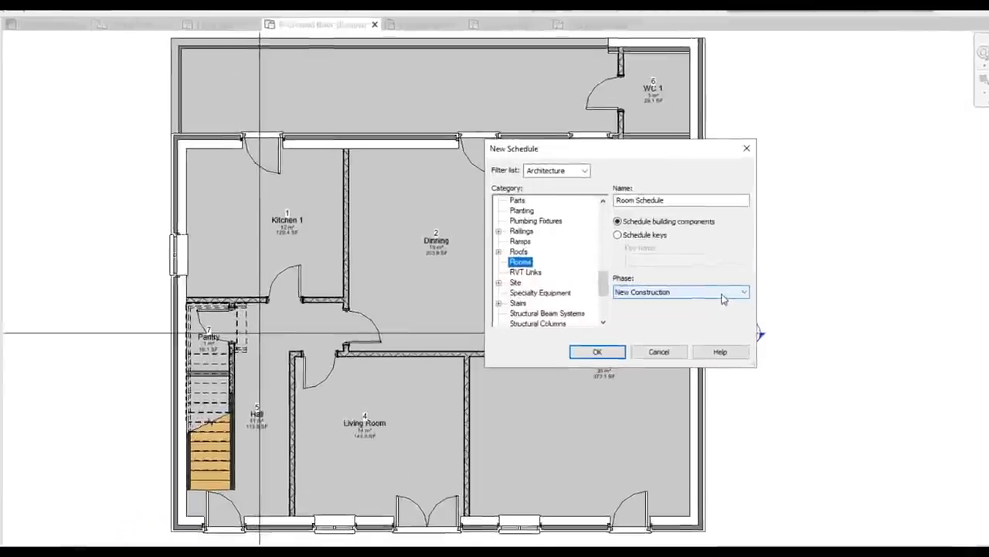
- Review the schedule's phase options, the phasing settings of the 1-1st floor (Rooms) plan, and the phase of the window beside Cocina 2
left_click(760, 325)
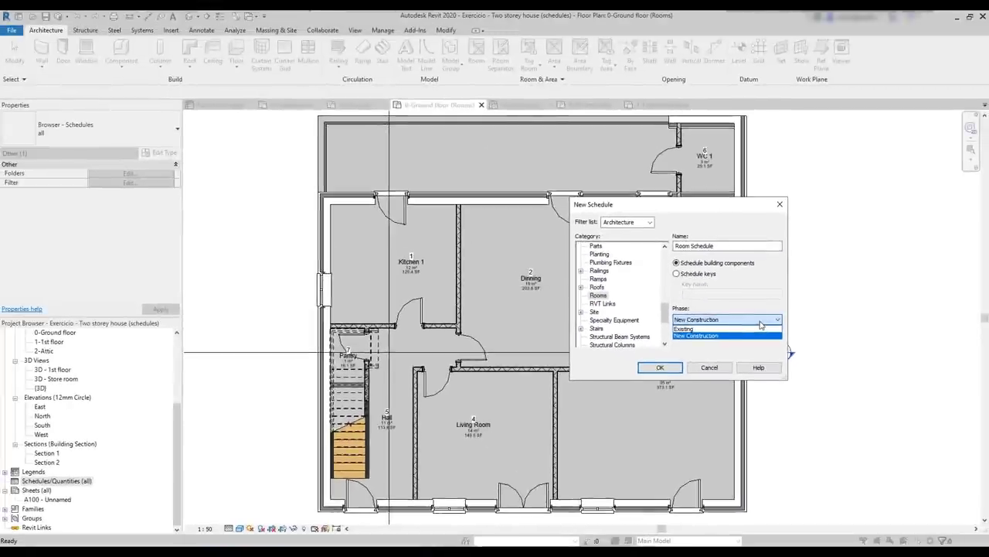
left_click(760, 325)
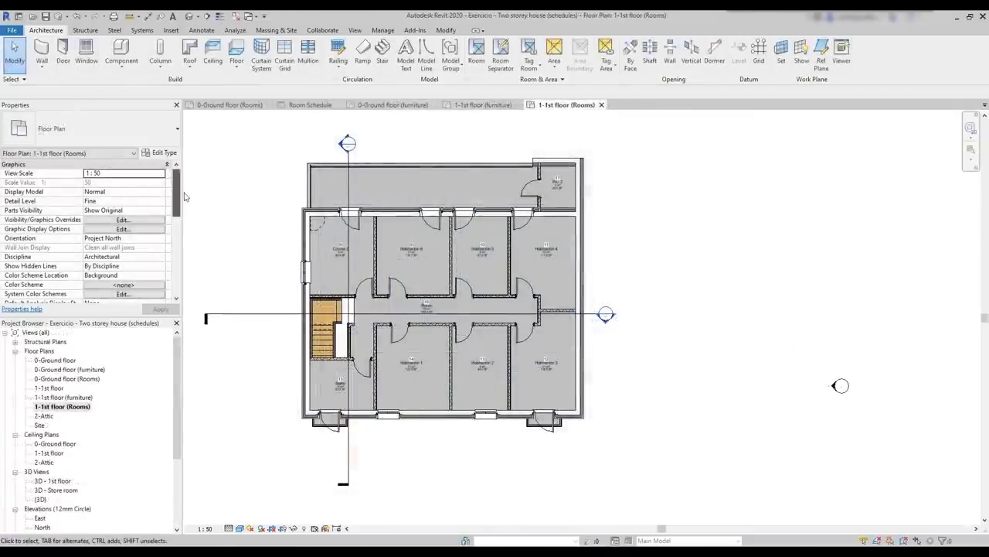
scroll(184, 197, "down", 5)
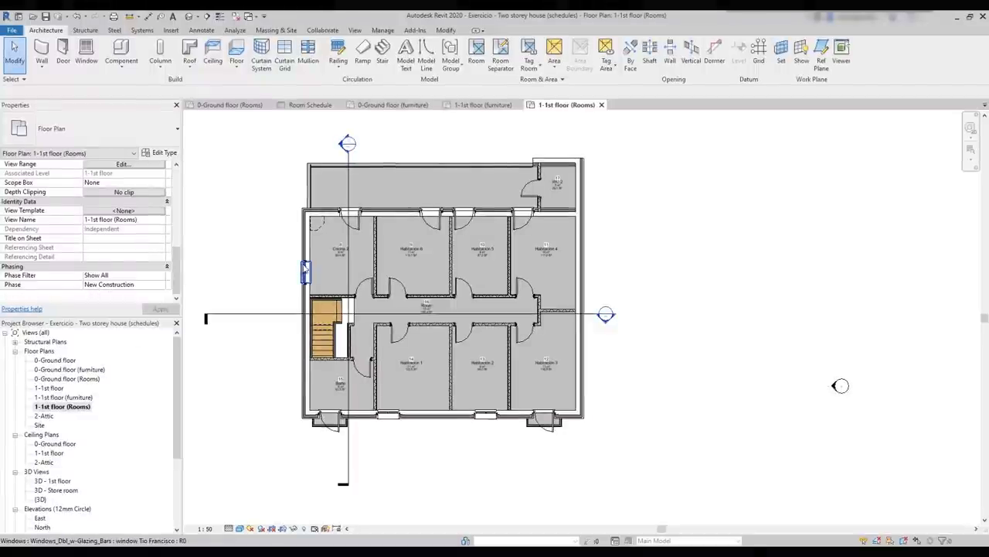
left_click(304, 272)
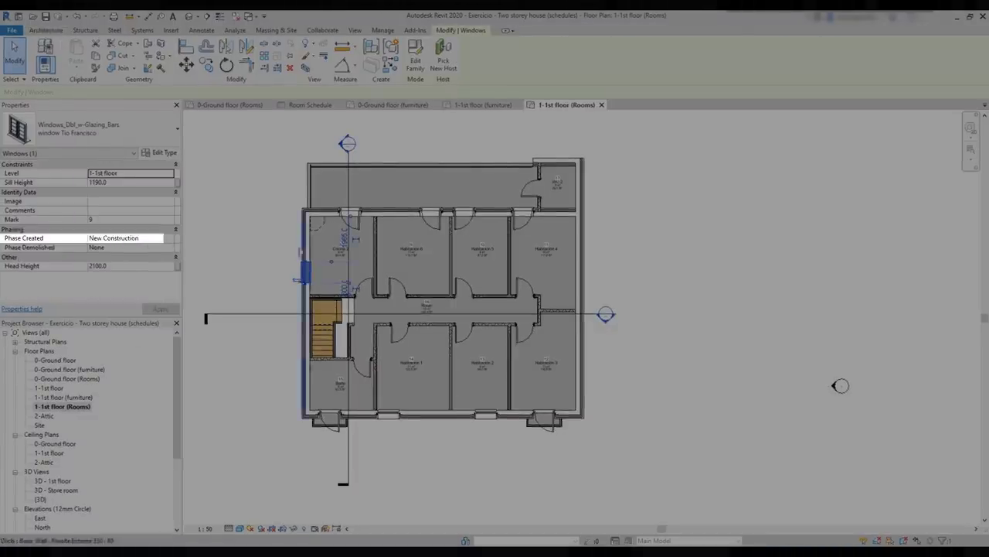
left_click(303, 255)
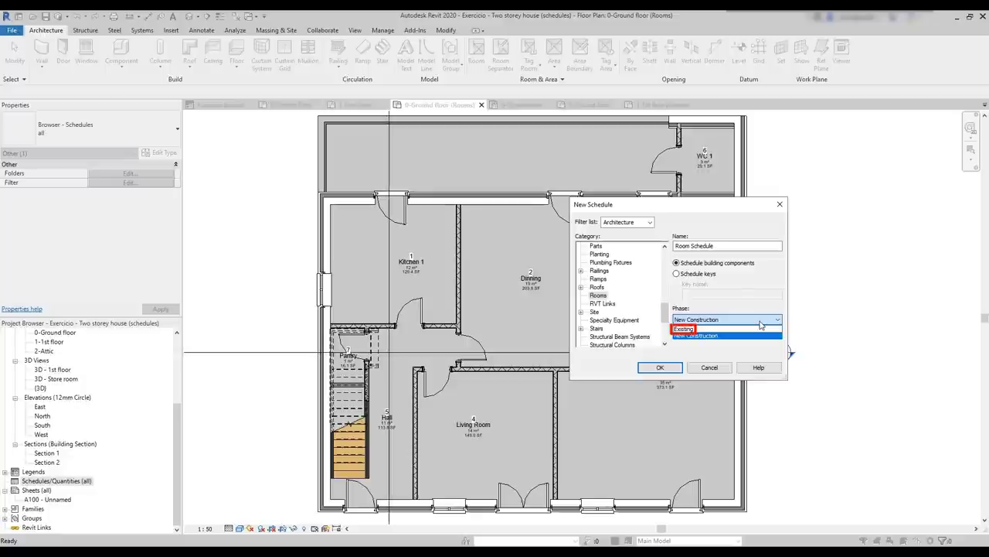
- Create the Room Schedule in the New Construction phase and add the Area, Name, Number and Level fields
left_click(760, 324)
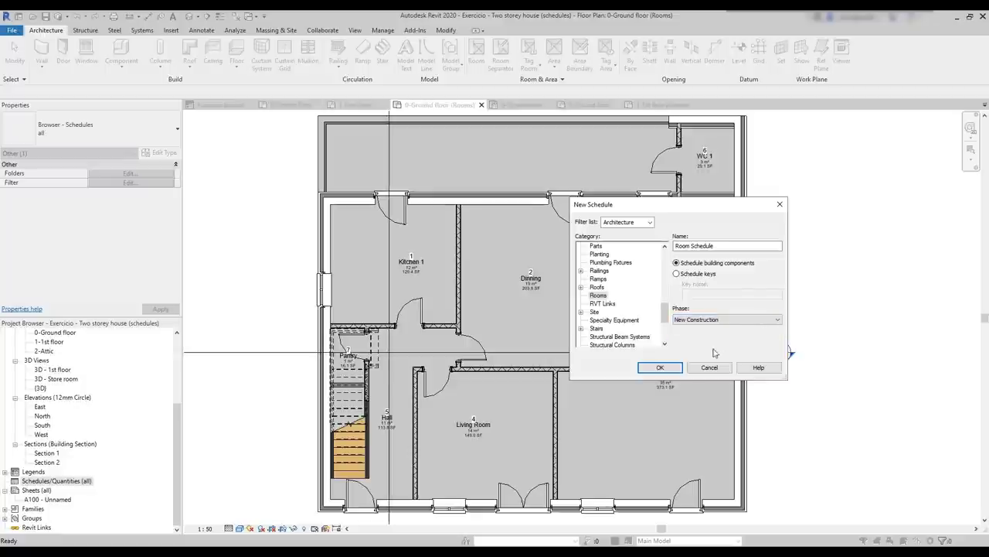
left_click(663, 368)
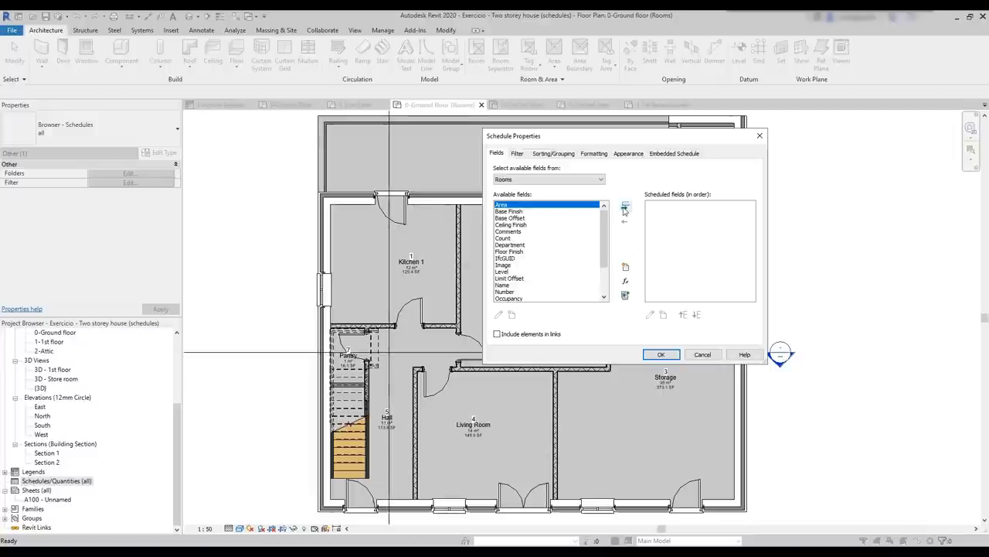
left_click(625, 206)
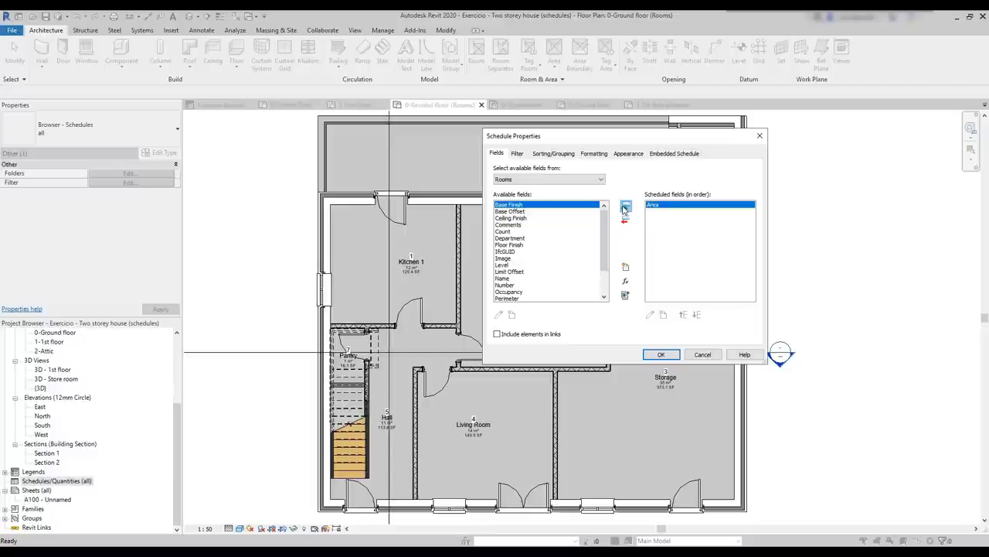
left_click(506, 278)
left_click(626, 206)
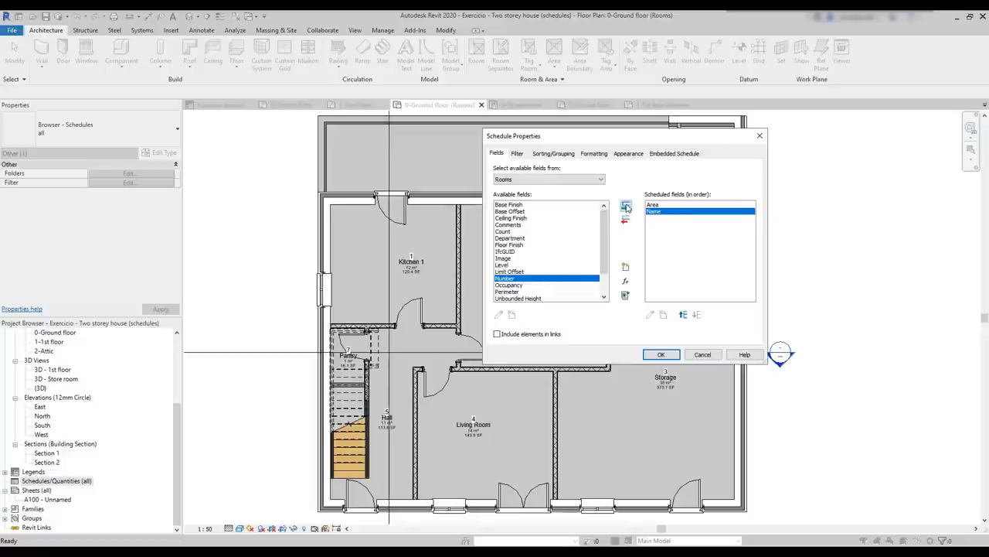
left_click(625, 207)
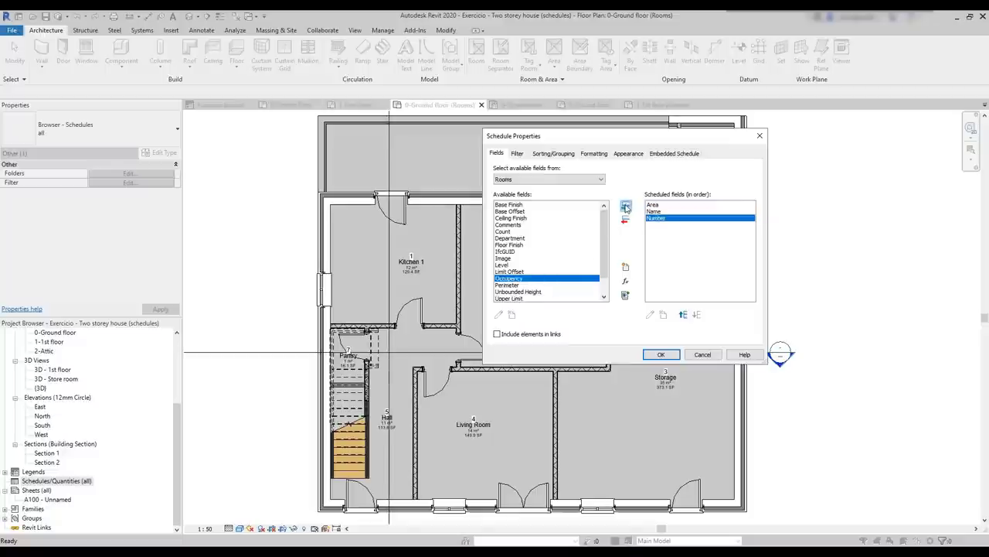
left_click(559, 265)
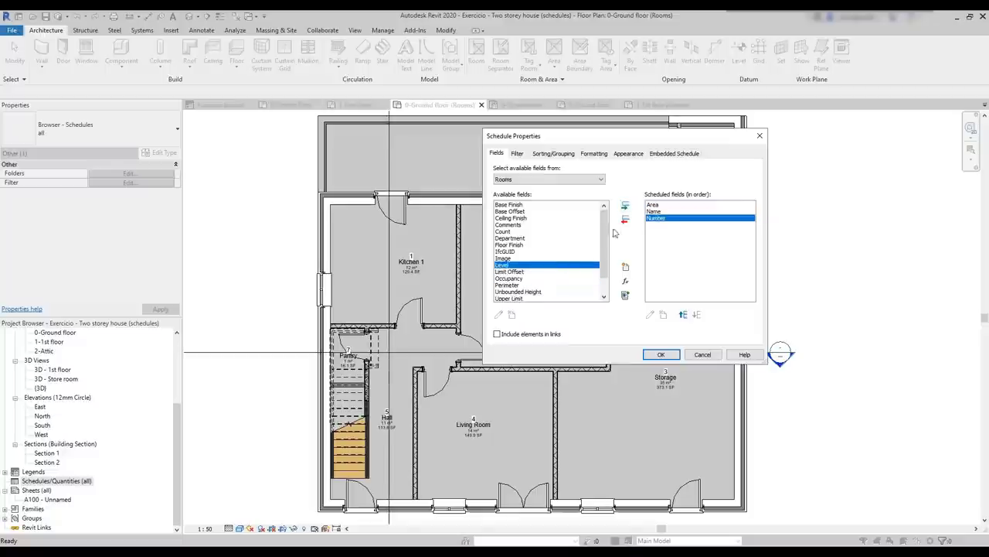
left_click(626, 206)
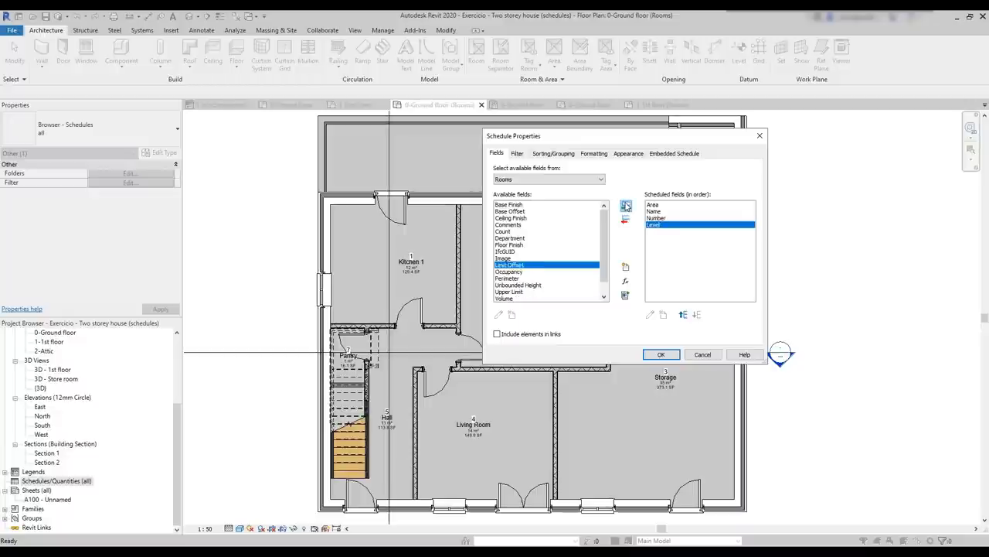
- Reorder the scheduled fields to Number, Name, Level, Area and generate the Room Schedule
left_click(665, 218)
left_click(684, 316)
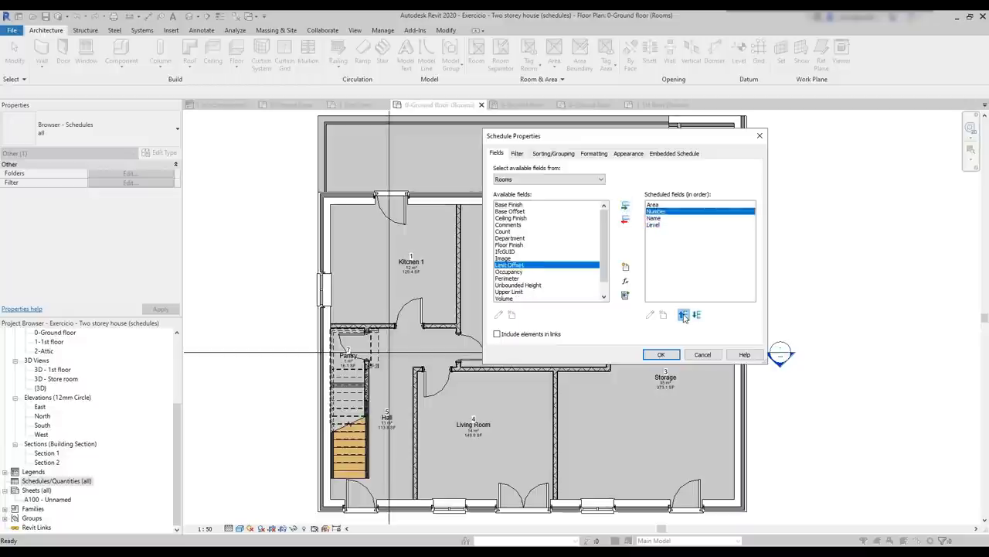
left_click(684, 316)
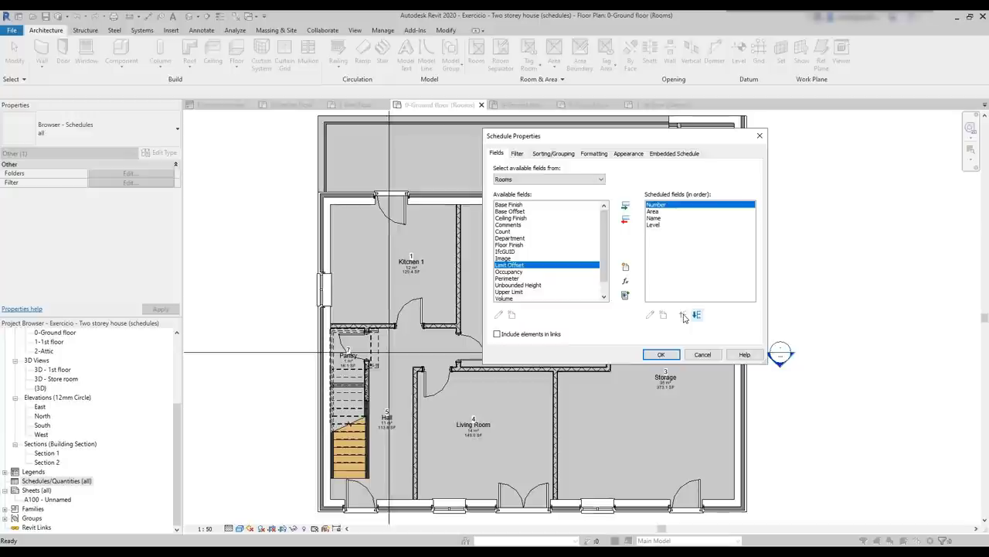
left_click(658, 212)
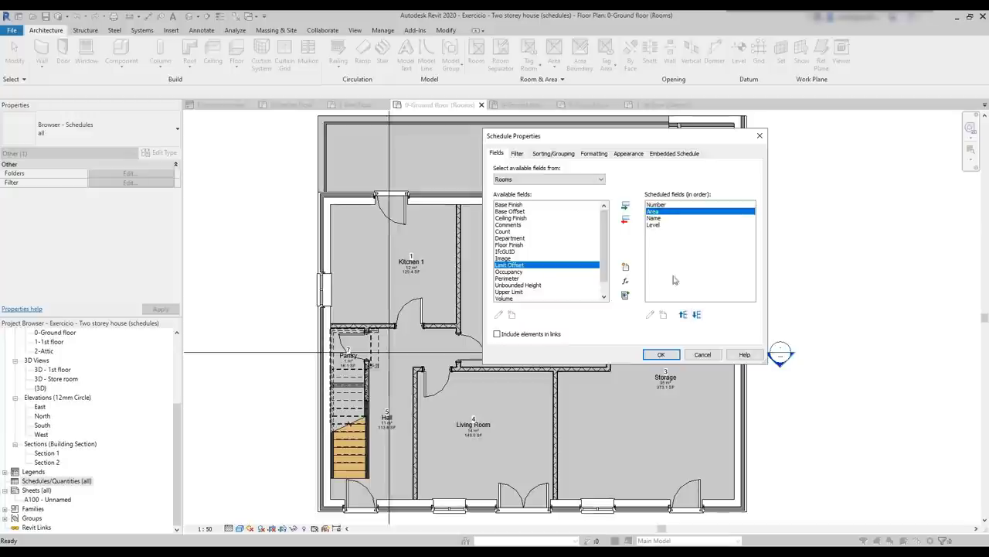
left_click(697, 316)
left_click(696, 315)
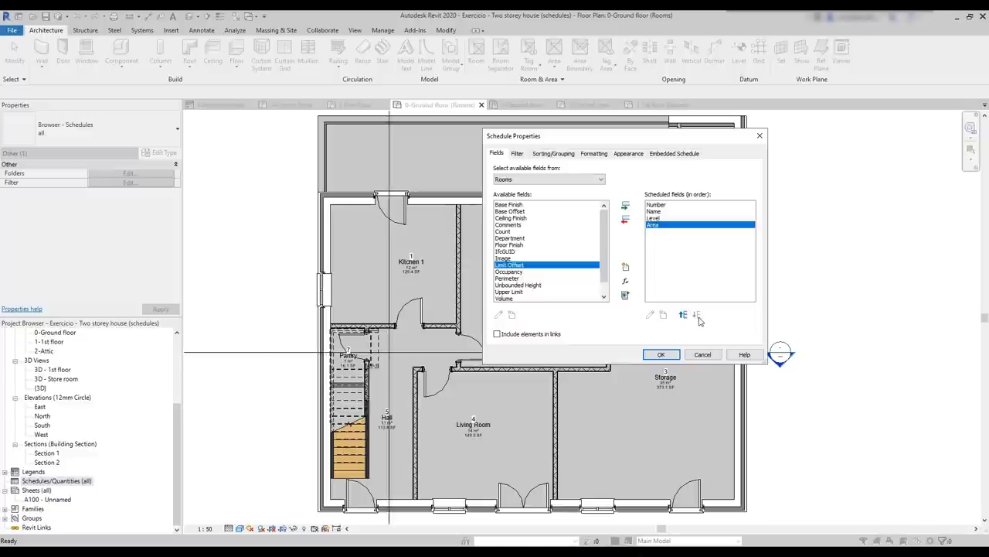
left_click(662, 355)
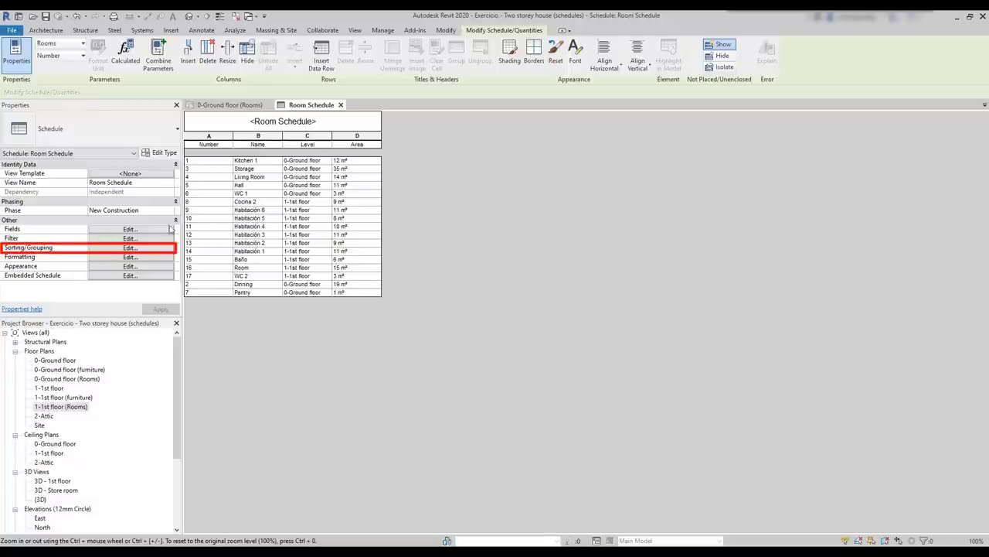
- Sort the Room Schedule by Level and then by Number, both ascending
left_click(129, 247)
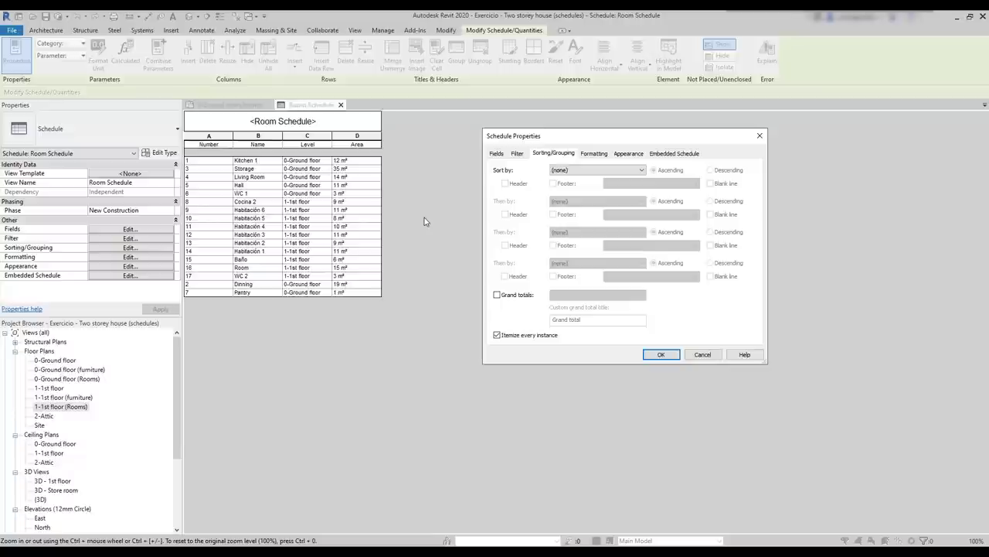
left_click(602, 170)
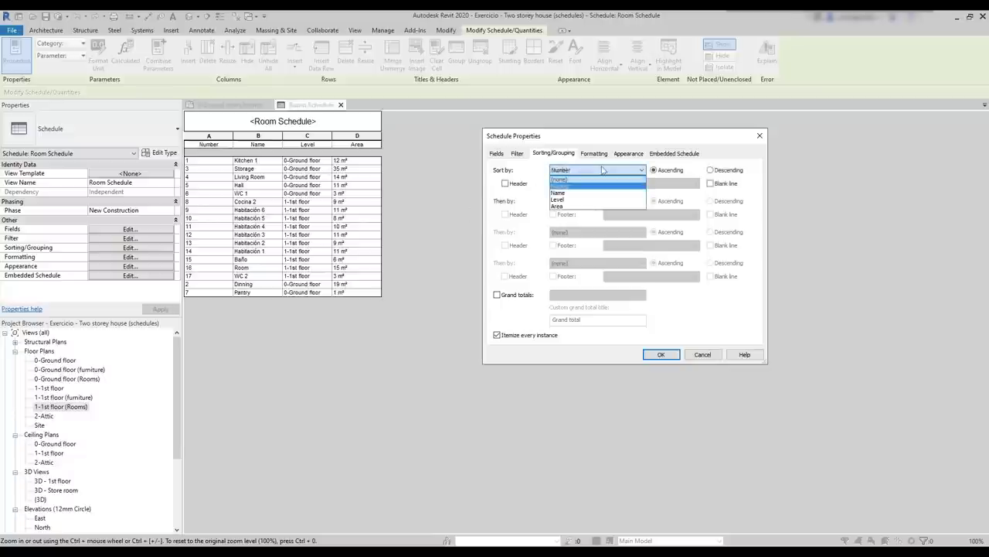
left_click(575, 200)
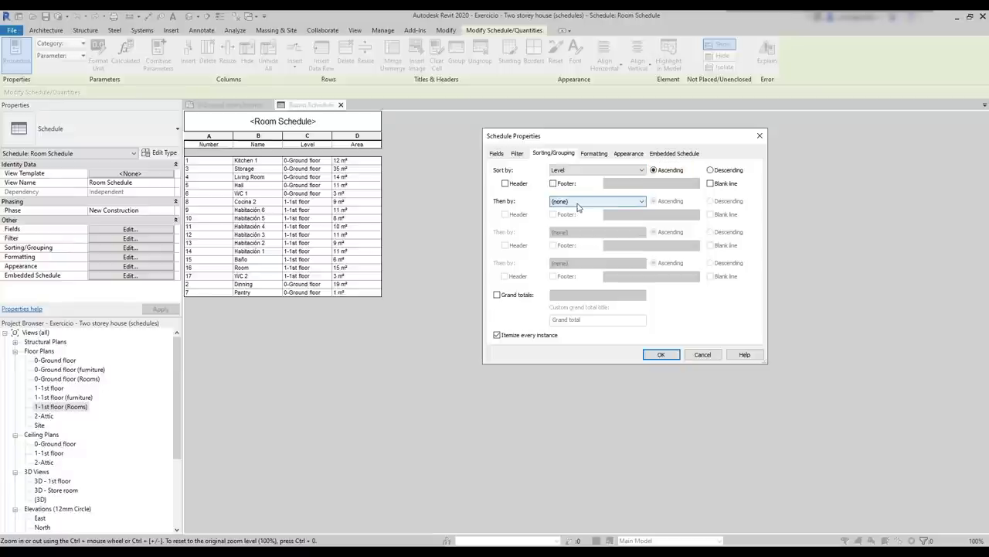
left_click(577, 201)
left_click(575, 221)
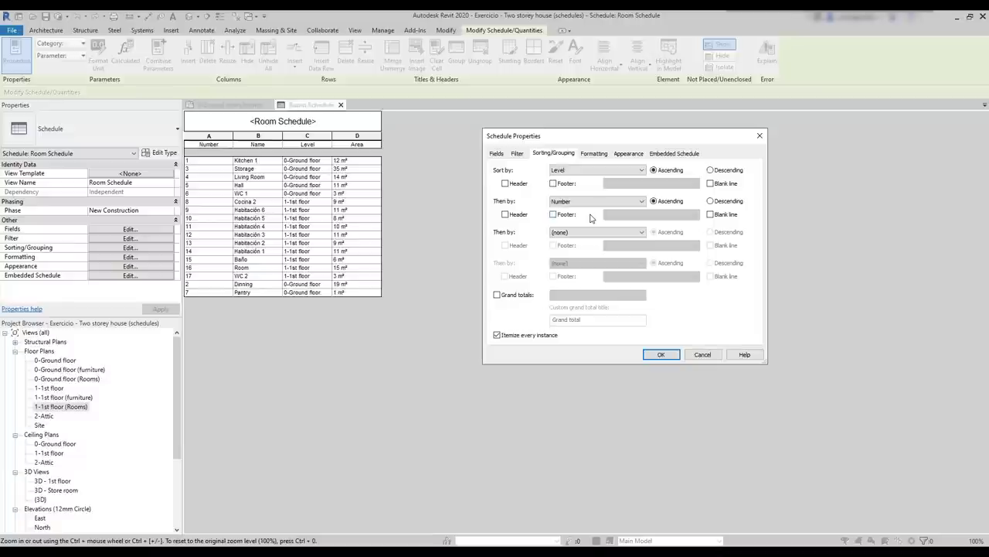
left_click(661, 354)
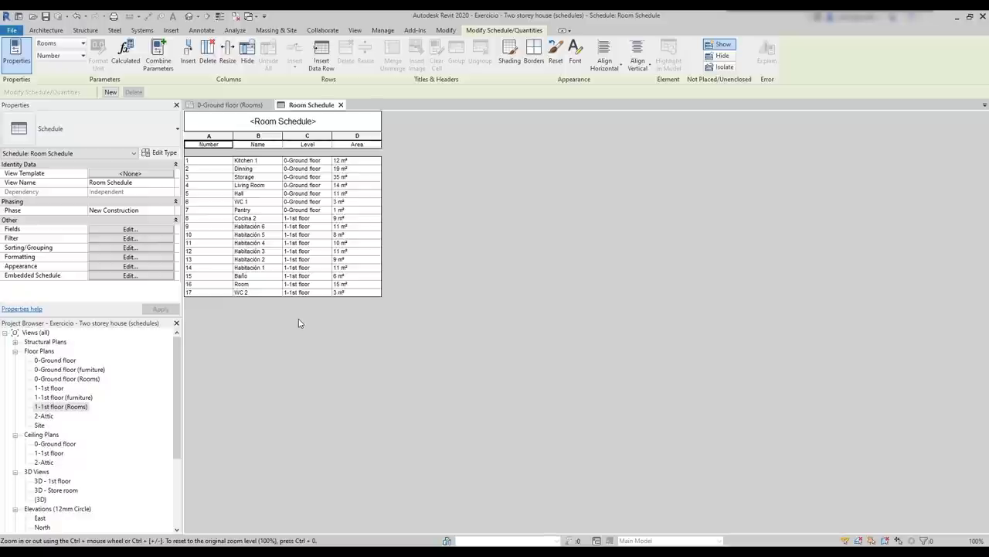
- Give each Level group in the Room Schedule a header and a blank line between groups
left_click(142, 250)
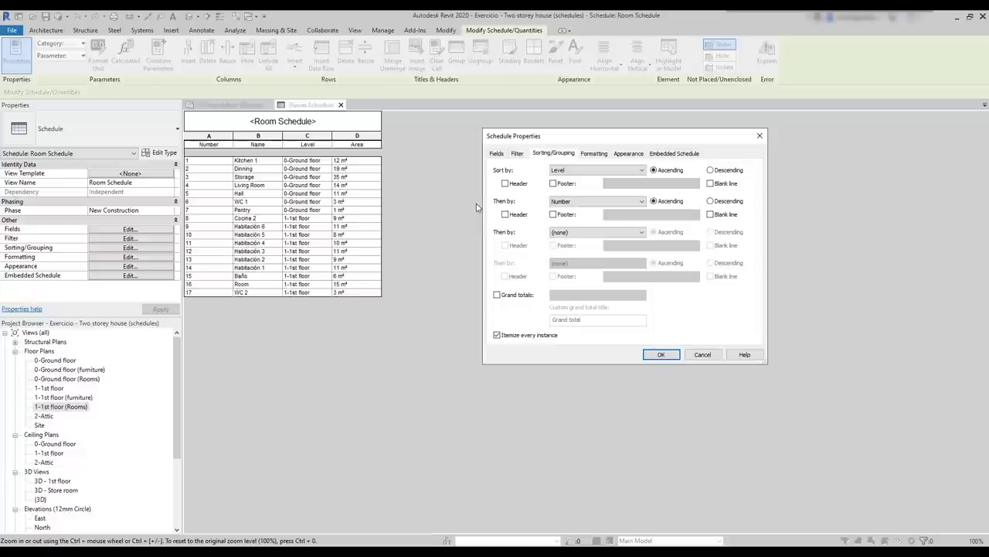
left_click(505, 184)
left_click(661, 358)
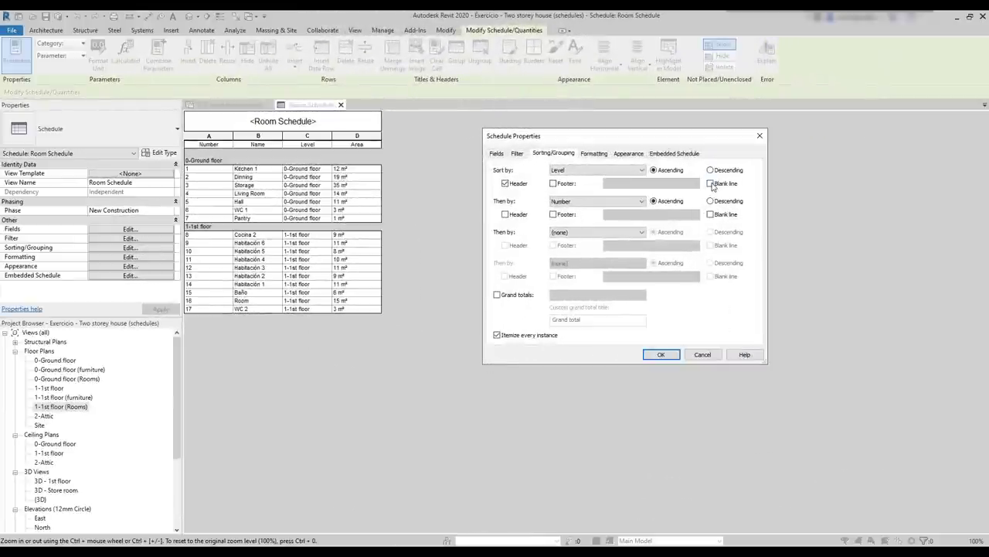
left_click(711, 183)
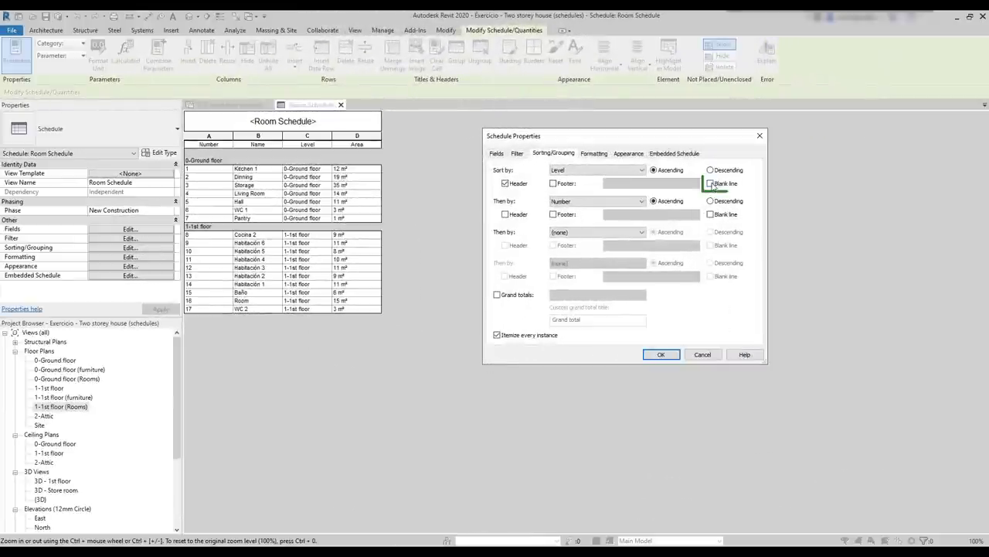
left_click(662, 357)
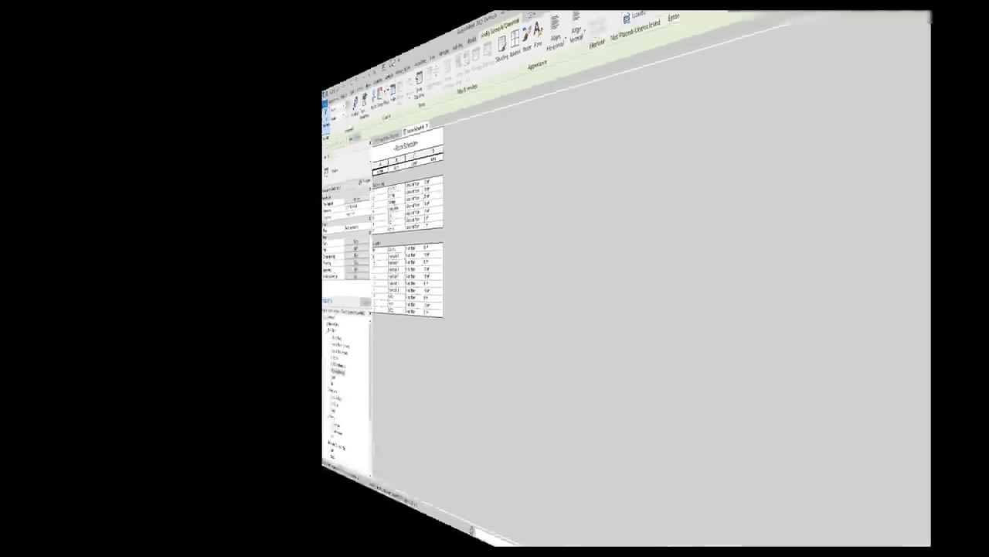
- Add a footer showing title, count, and totals to each Level group in the Room Schedule
left_click(130, 248)
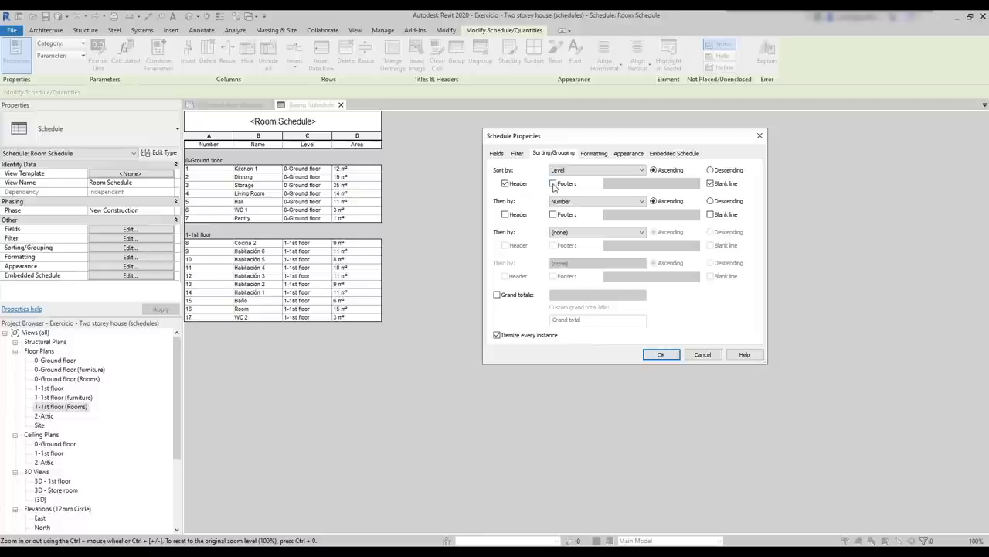
left_click(553, 184)
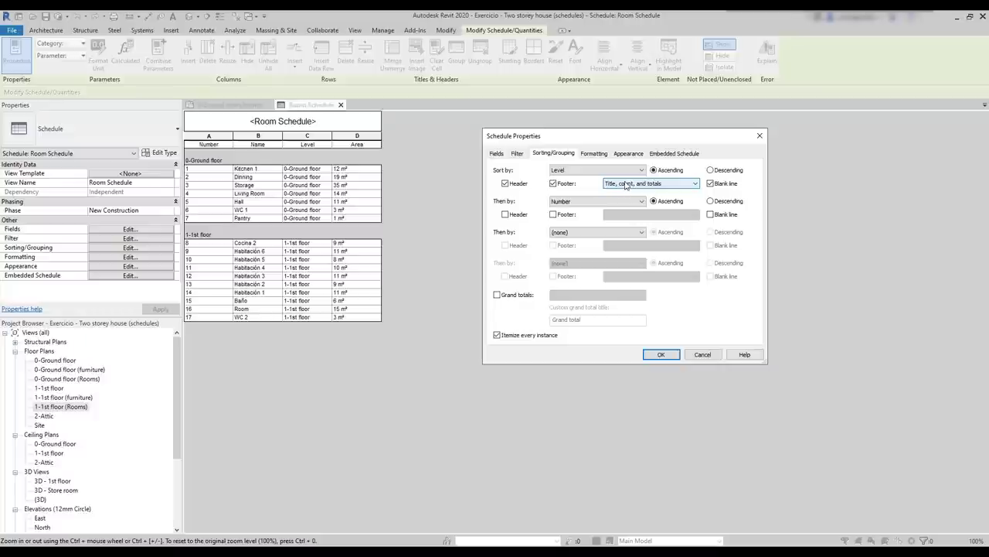
left_click(660, 354)
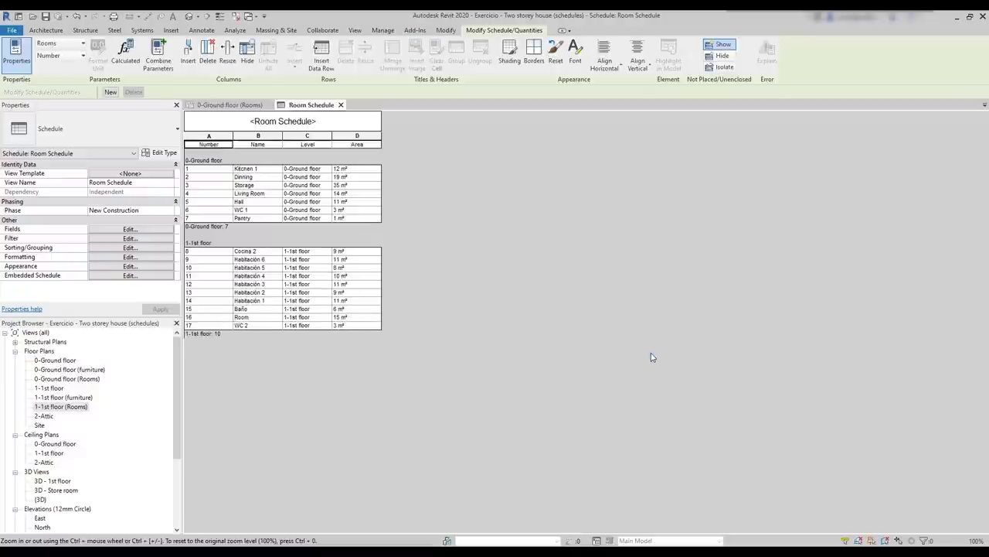
- Set the Area field of the Room Schedule to Calculate totals
left_click(228, 230)
left_click(221, 346)
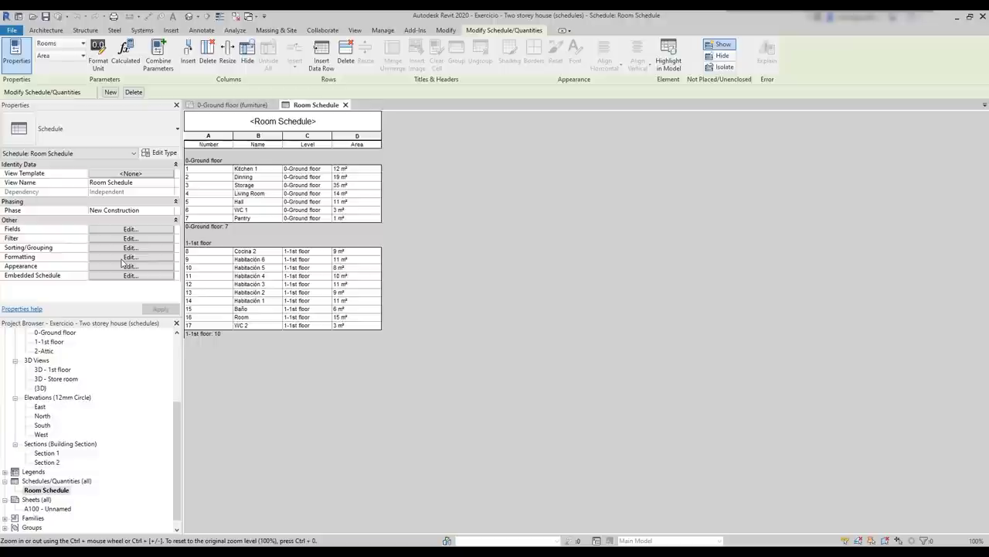
left_click(124, 259)
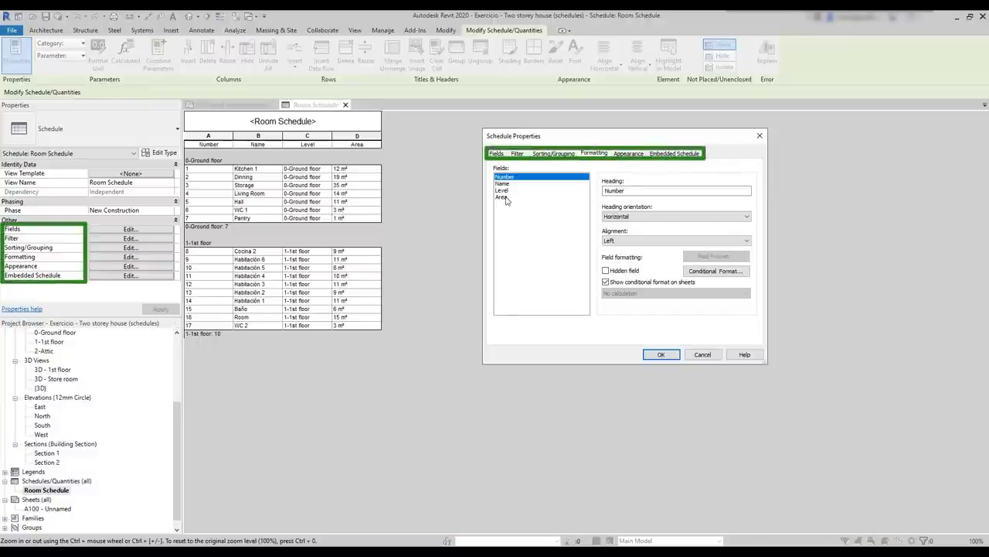
left_click(503, 197)
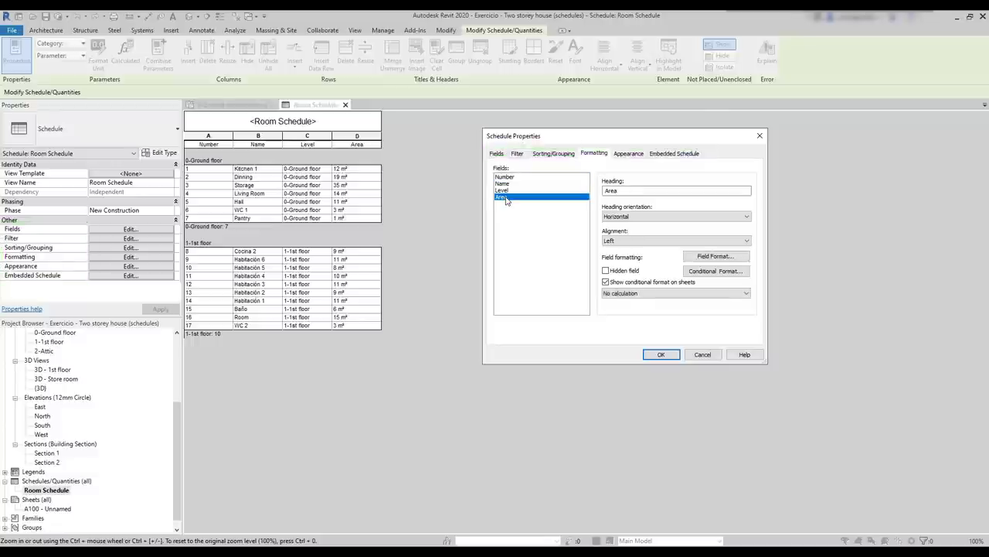
left_click(660, 294)
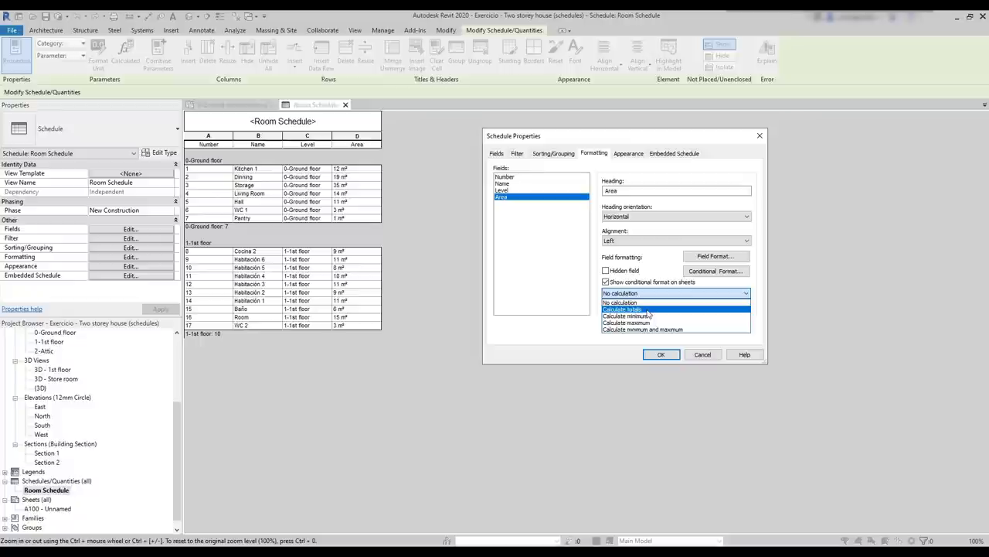
left_click(651, 309)
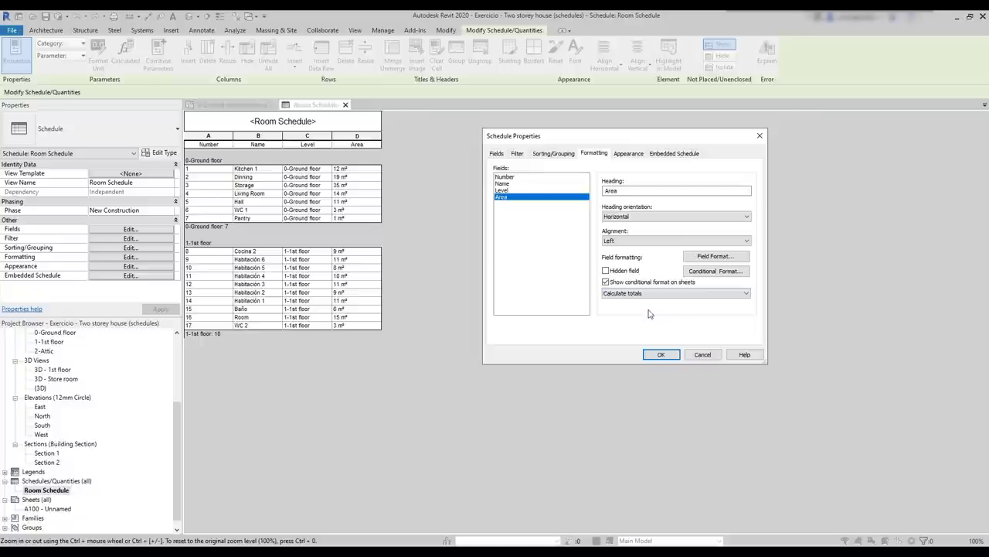
left_click(662, 354)
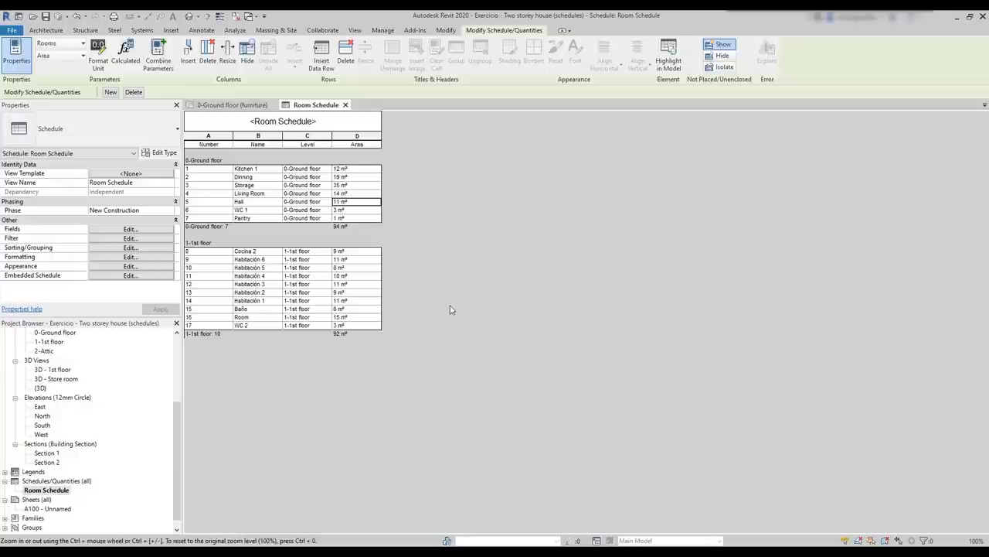
- Select the Storage room's area in the Room Schedule, locate the room in the ground floor furniture plan, and return to the schedule
left_click(360, 185)
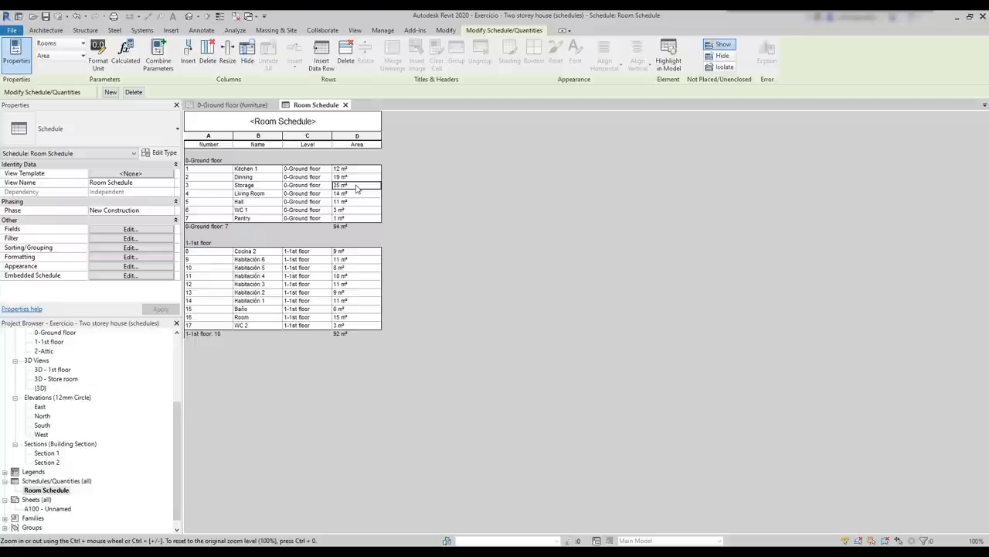
left_click(227, 106)
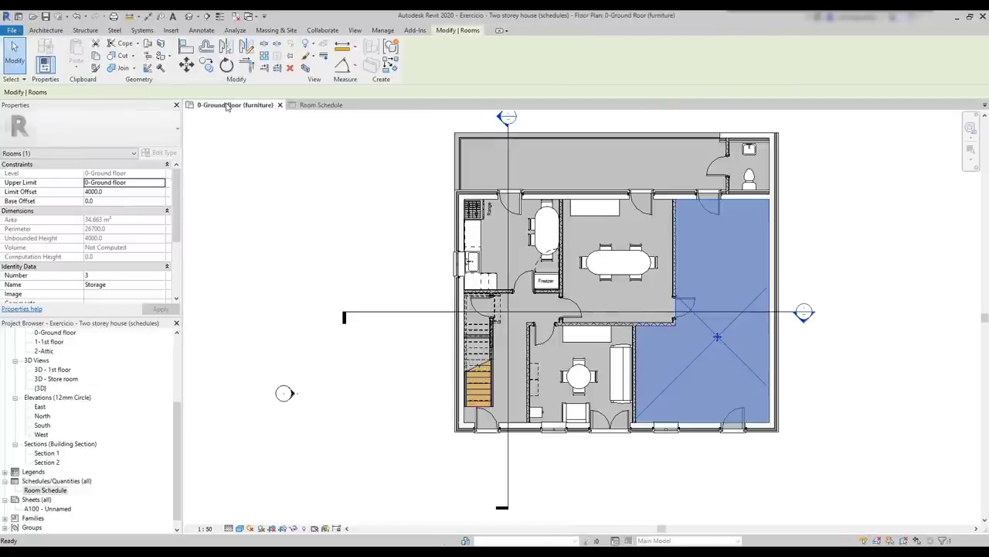
left_click(327, 107)
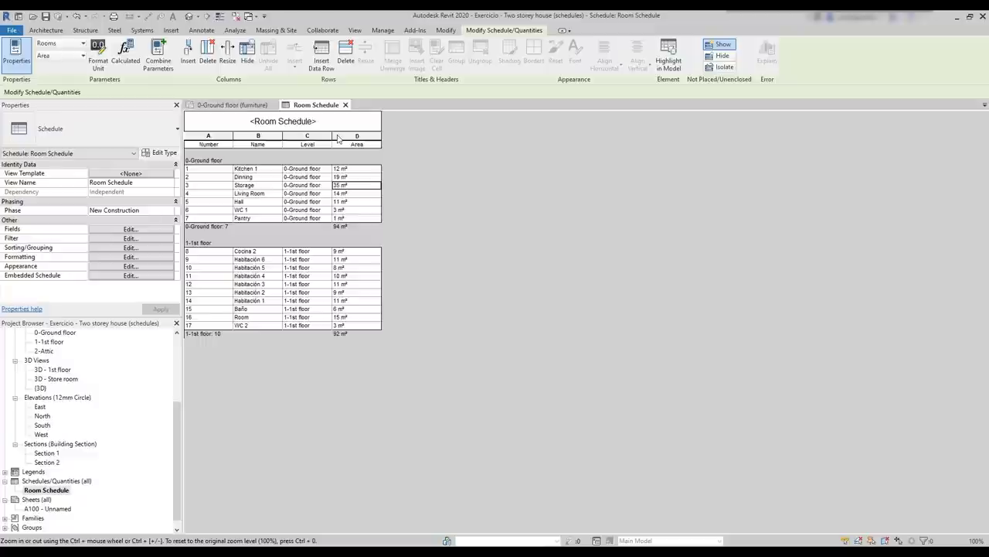
- Review the title text styles in the Room Schedule's appearance settings, keeping Schedule Default
left_click(124, 266)
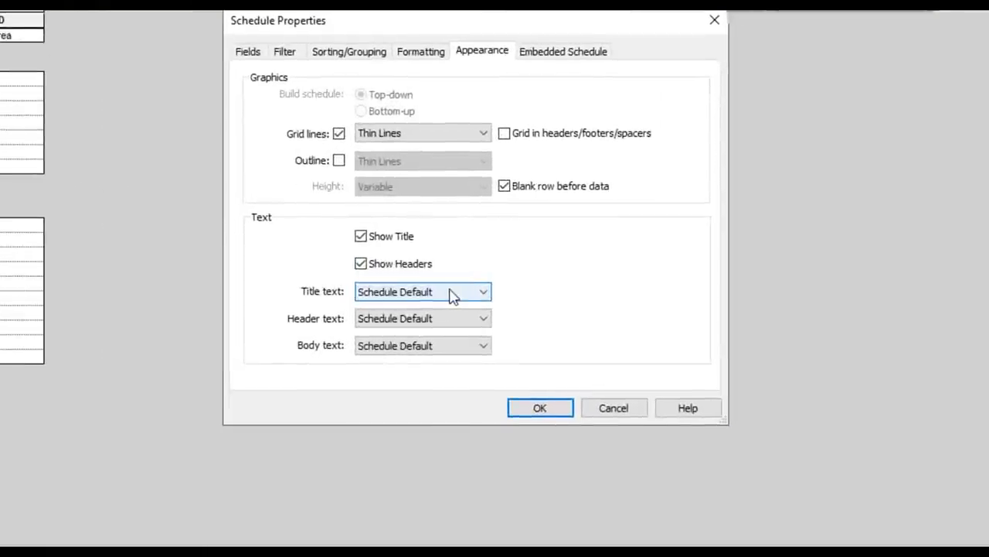
left_click(452, 296)
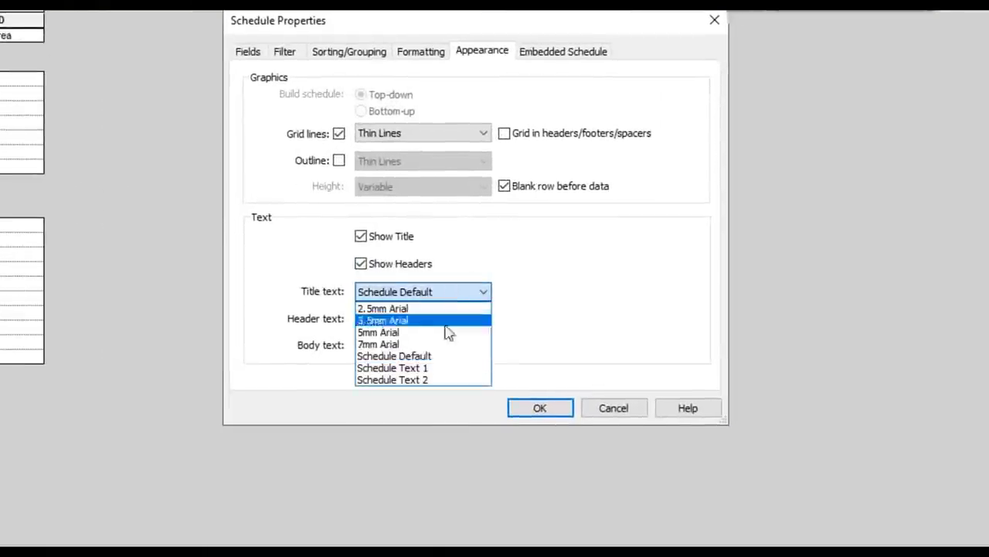
left_click(442, 357)
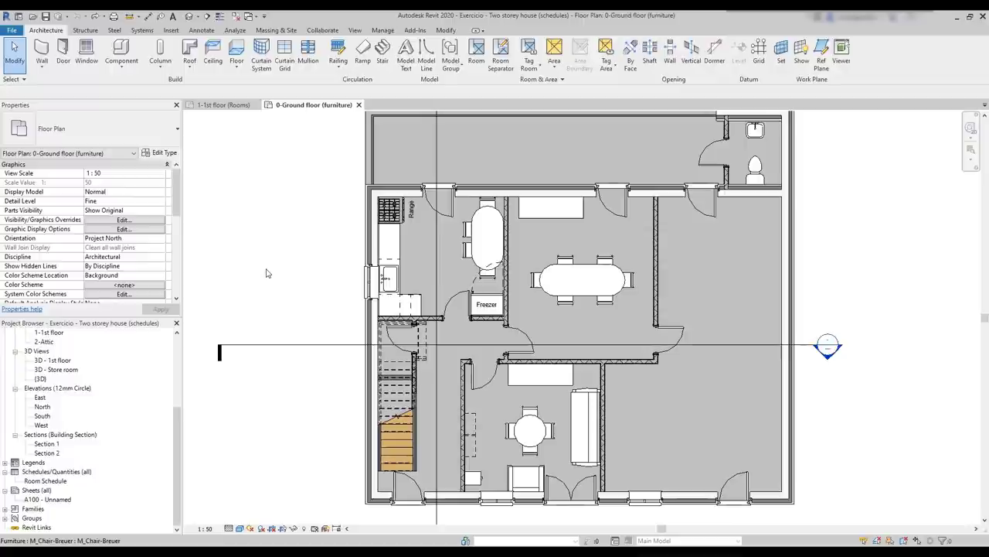
- Create a new architectural schedule of building components for the Furniture category, named Furniture Schedule
left_click(65, 474)
right_click(65, 474)
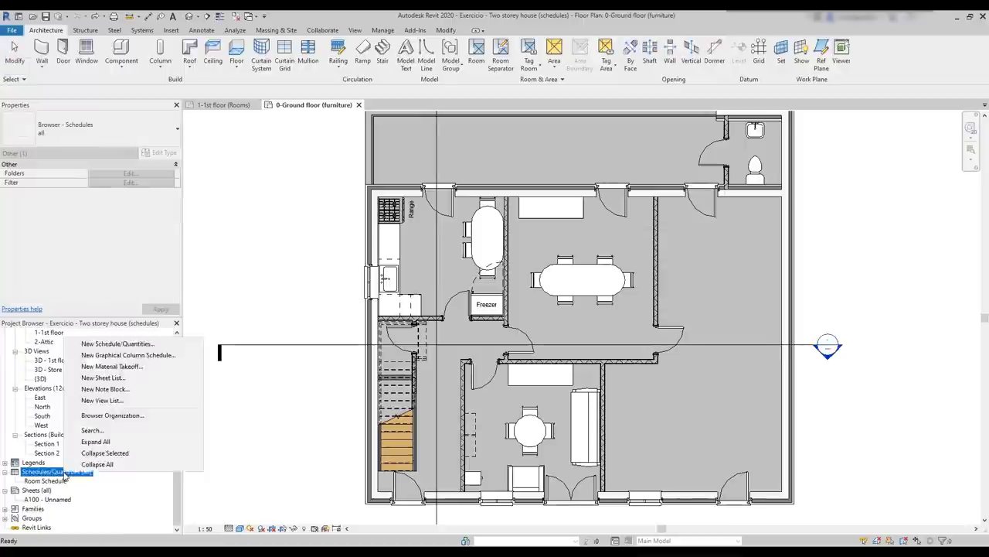
left_click(157, 344)
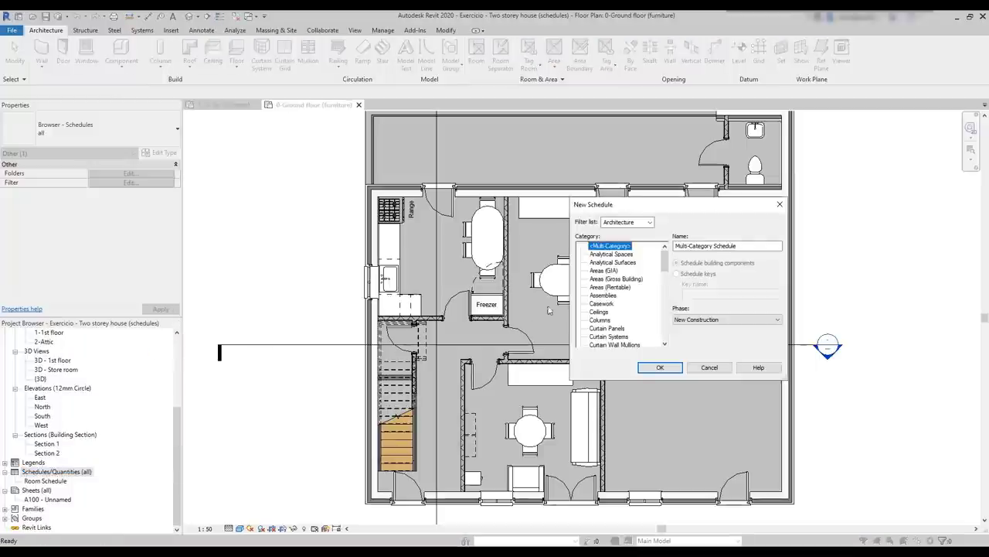
left_click_drag(663, 261, 665, 288)
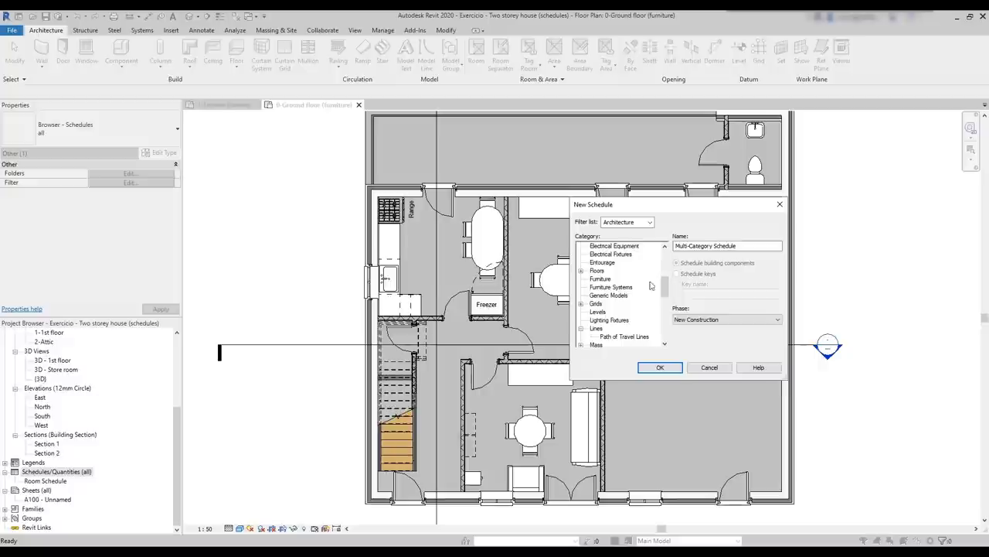
left_click(607, 282)
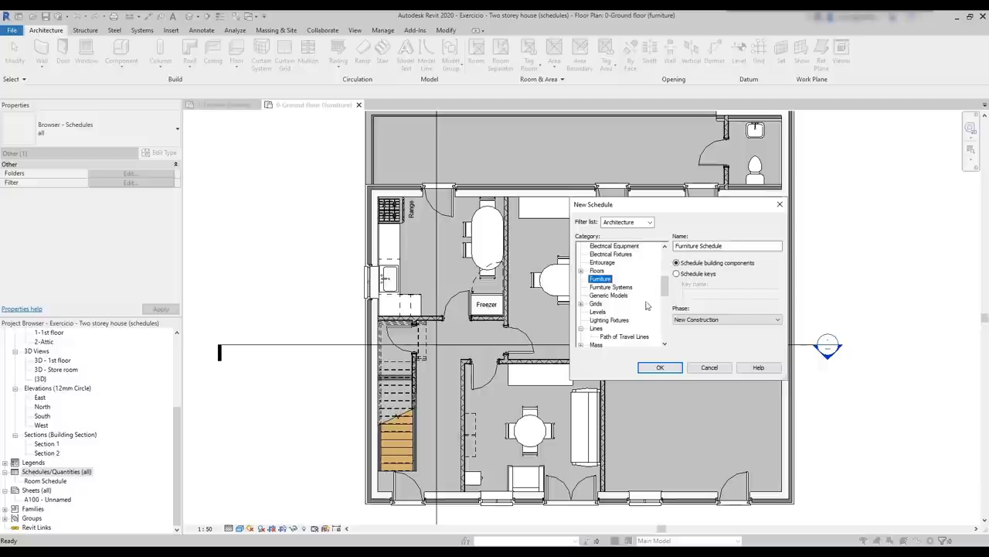
left_click(670, 371)
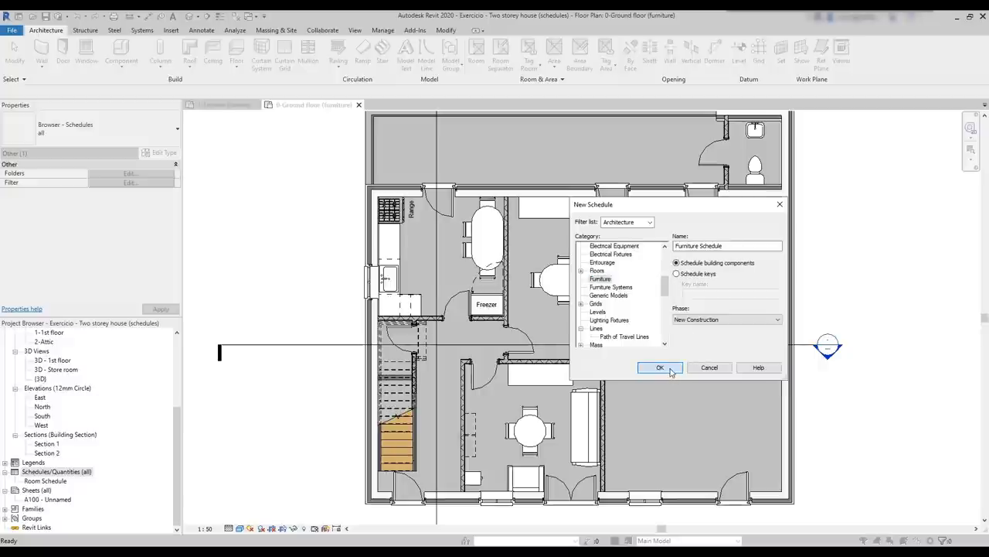
- Add the fields Family and Type, Count, and Cost in that order and generate the Furniture Schedule
left_click(626, 206)
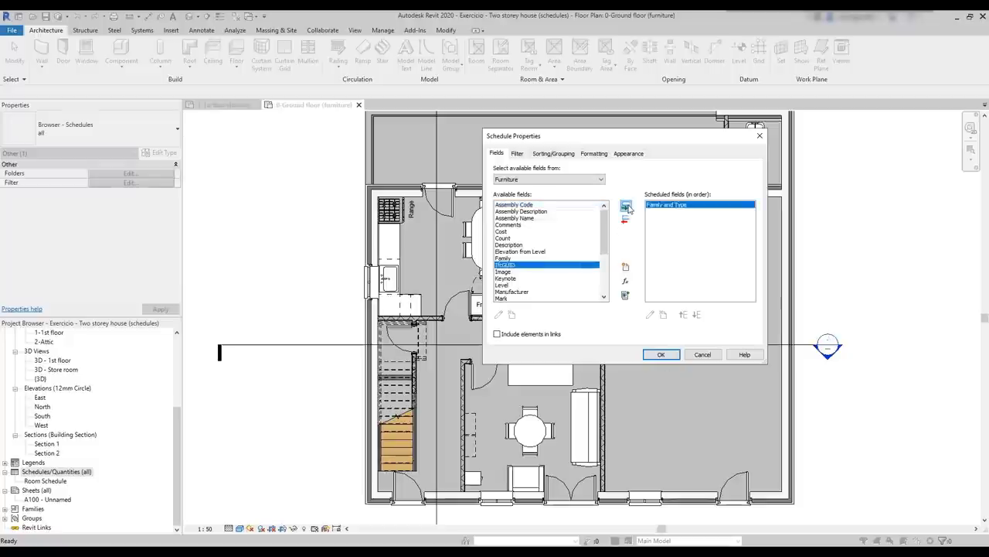
left_click(509, 238)
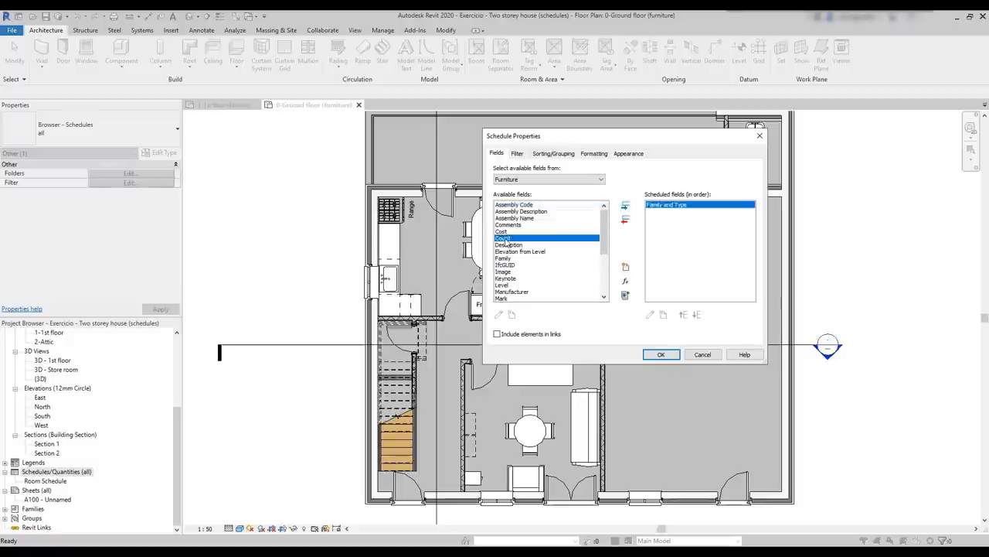
left_click(627, 209)
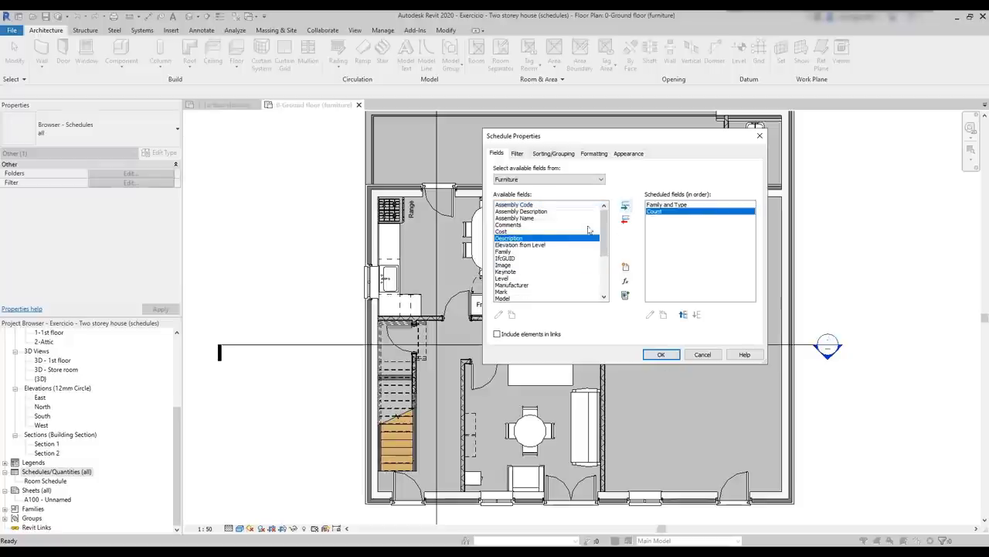
left_click(504, 231)
left_click(626, 207)
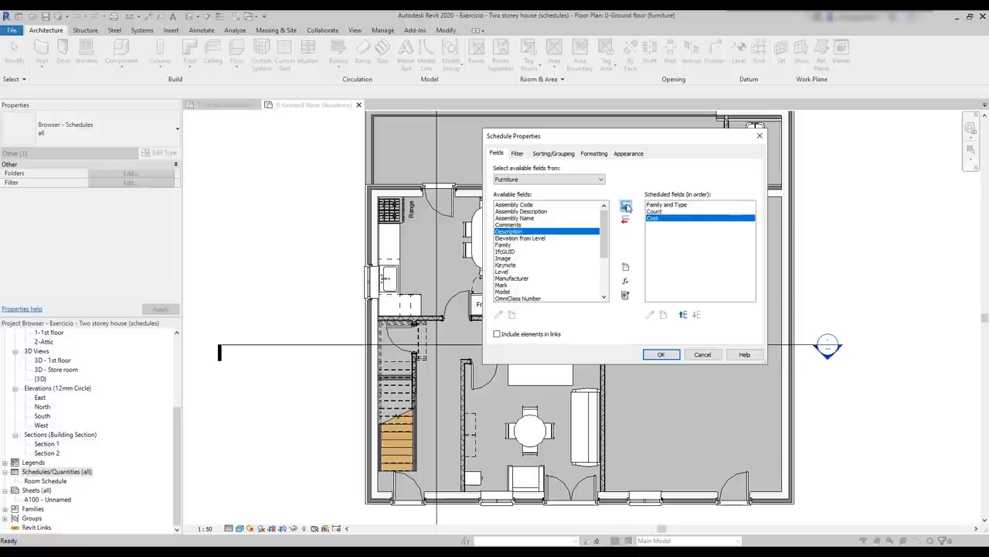
left_click(653, 355)
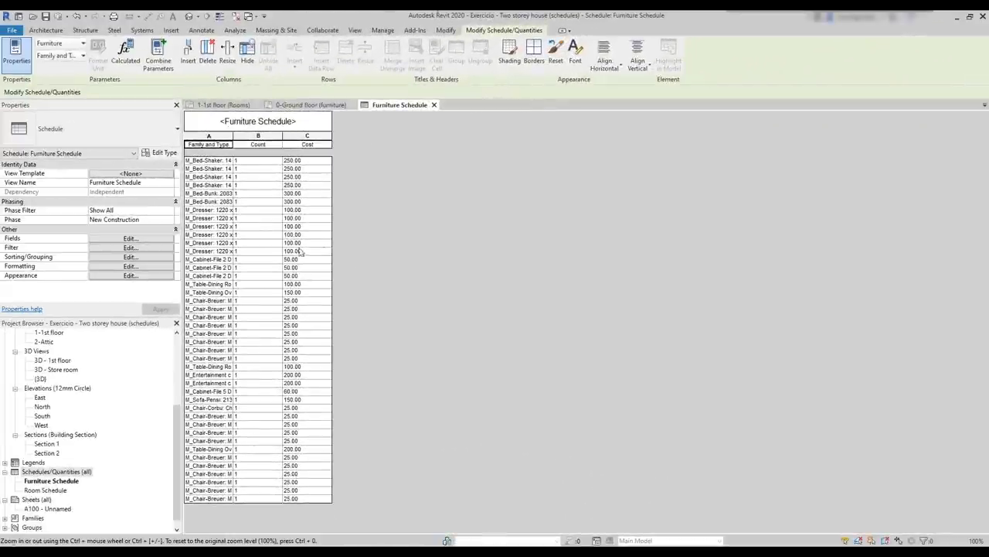
- Sort the Furniture Schedule by Family and Type ascending without itemizing every instance, and widen the Family and Type column to fit its text
left_click(129, 259)
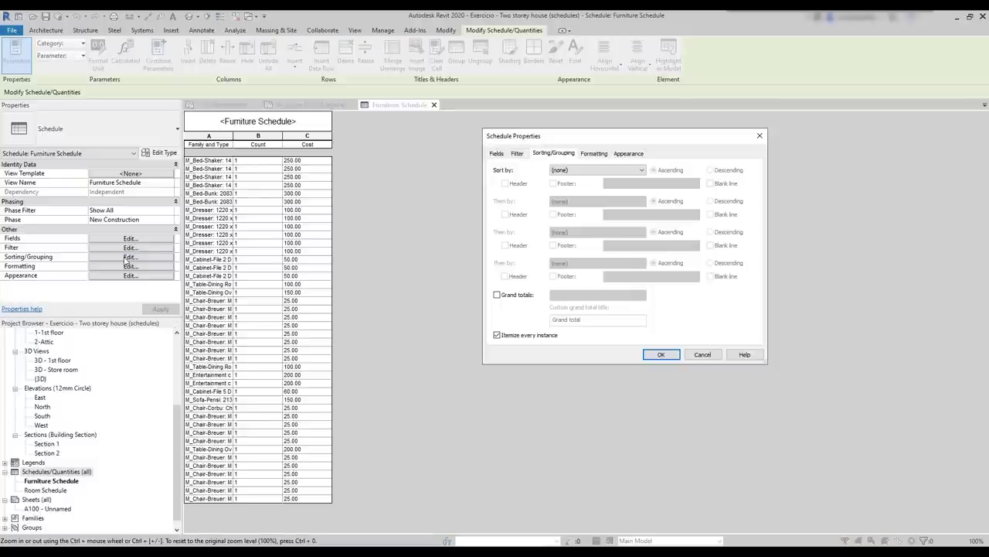
left_click(497, 335)
left_click(595, 170)
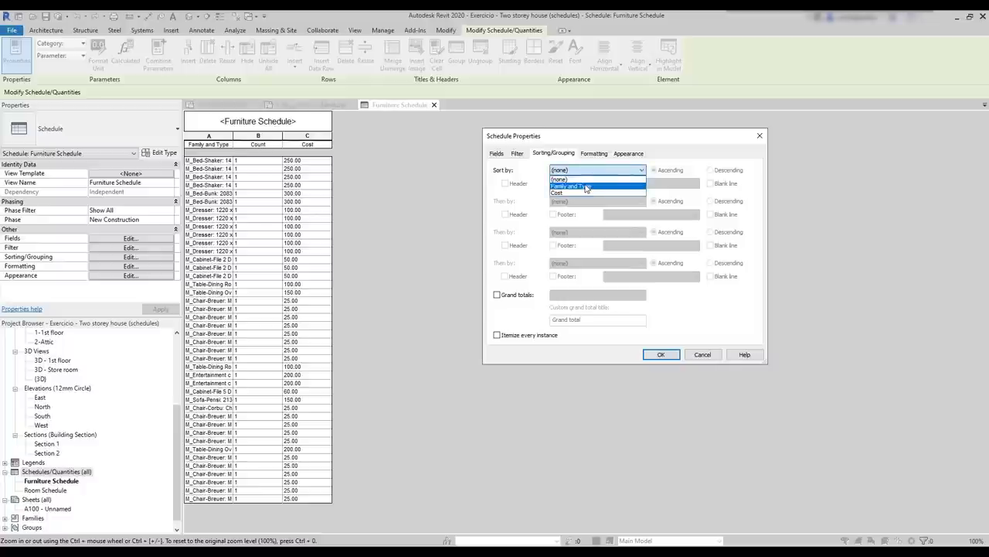
left_click(586, 188)
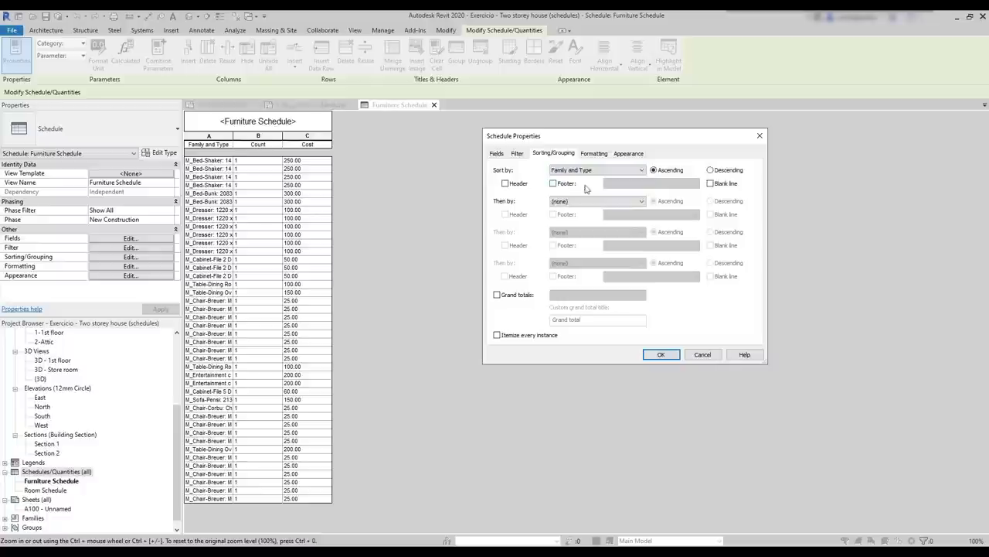
left_click(654, 356)
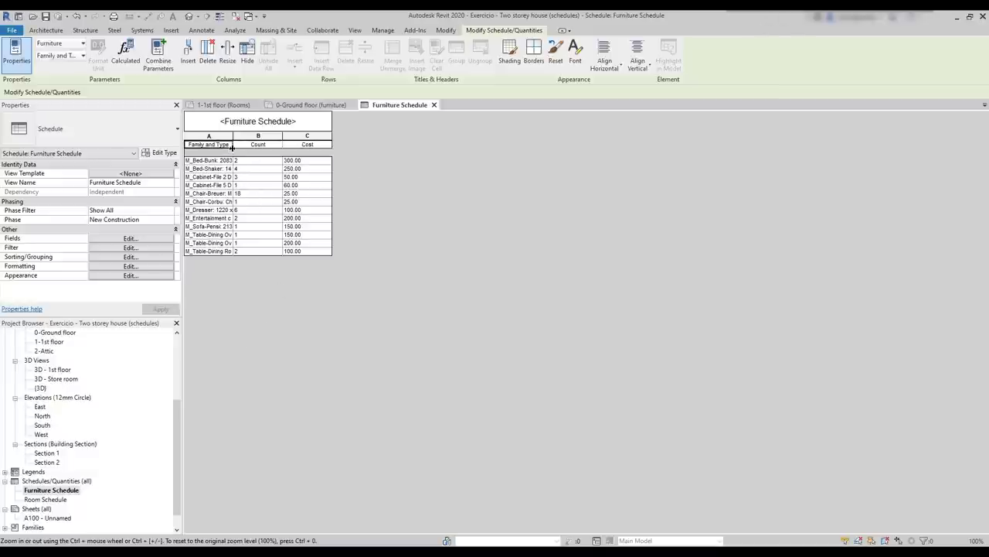
left_click_drag(233, 147, 311, 144)
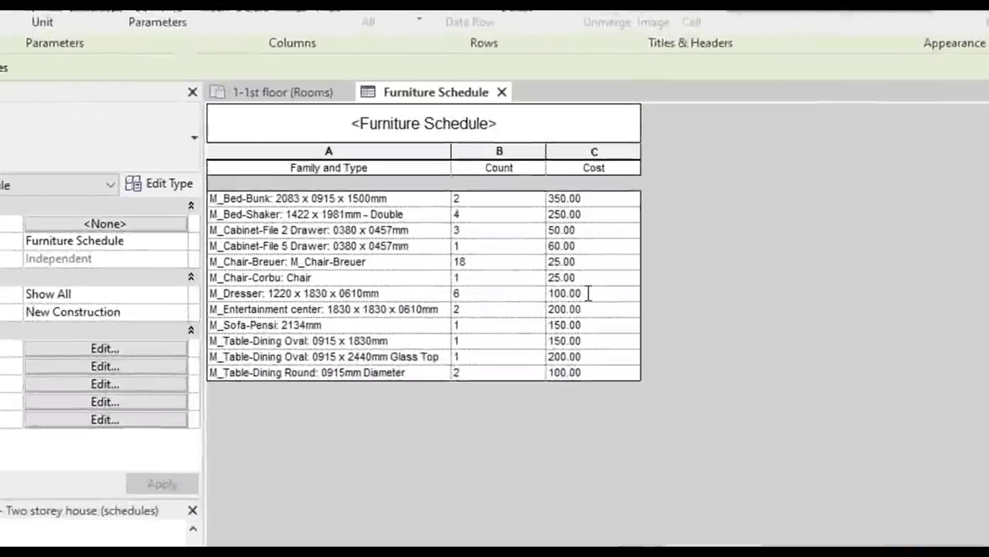
- Try to set the cost of the M_Dresser 1220 x 1830 x 0610mm type to 50 in the Furniture Schedule
left_click(378, 210)
type("50")
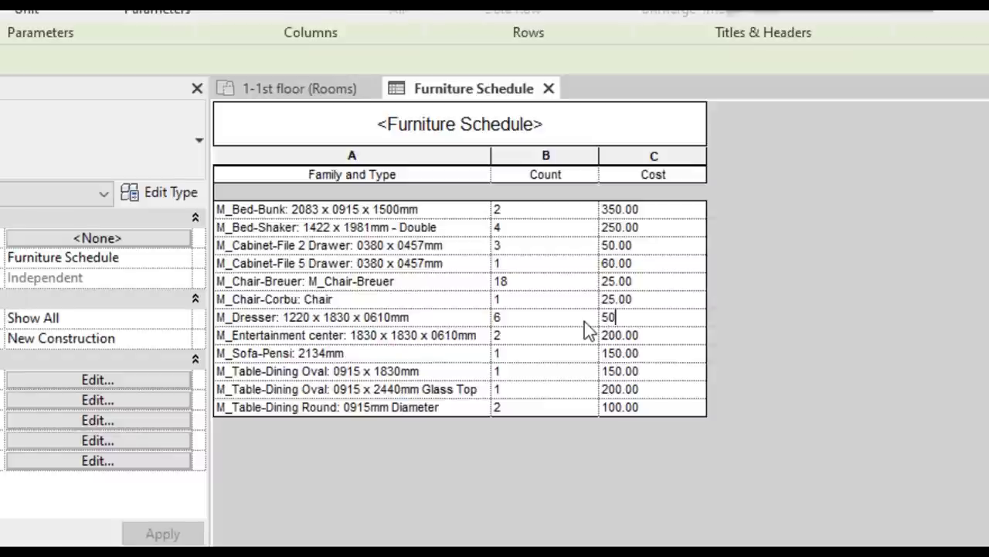
key("Return")
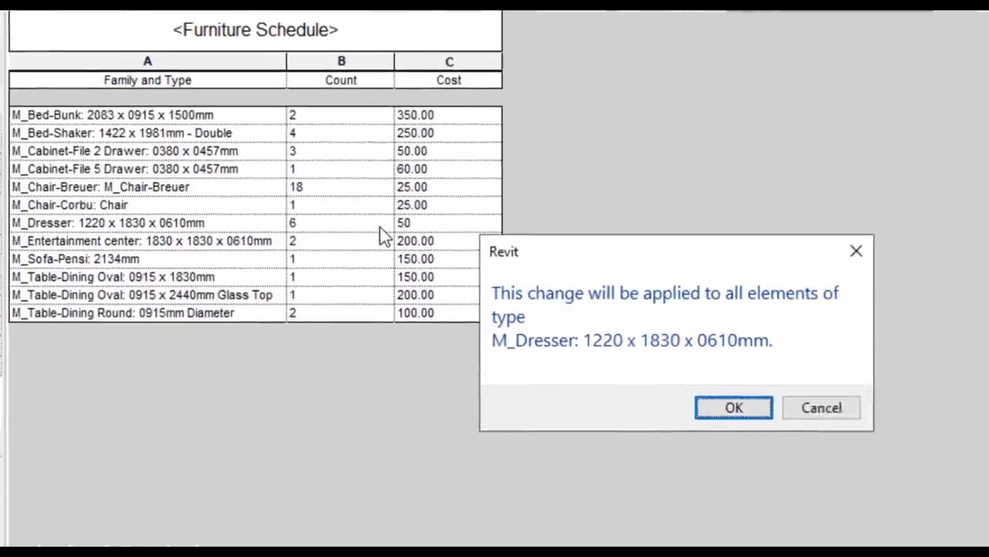
key("Return")
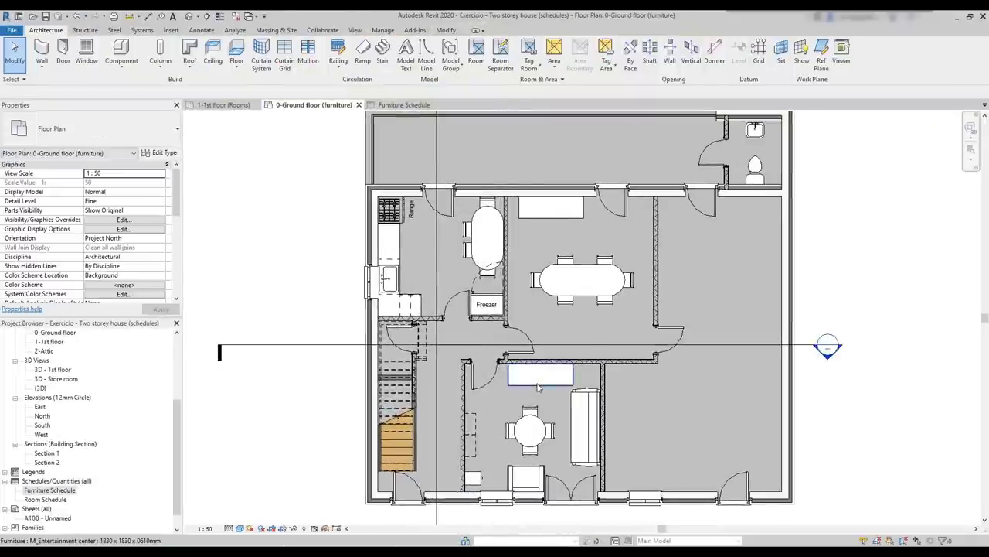
- Check the cost parameter in the type properties of the entertainment center beside the sofa in the ground floor furniture plan
left_click(539, 383)
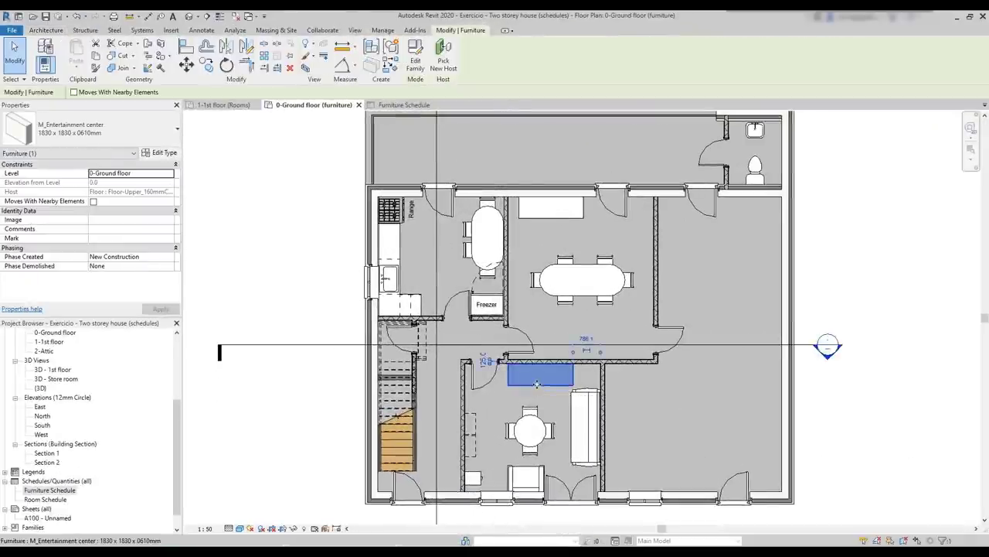
left_click(165, 153)
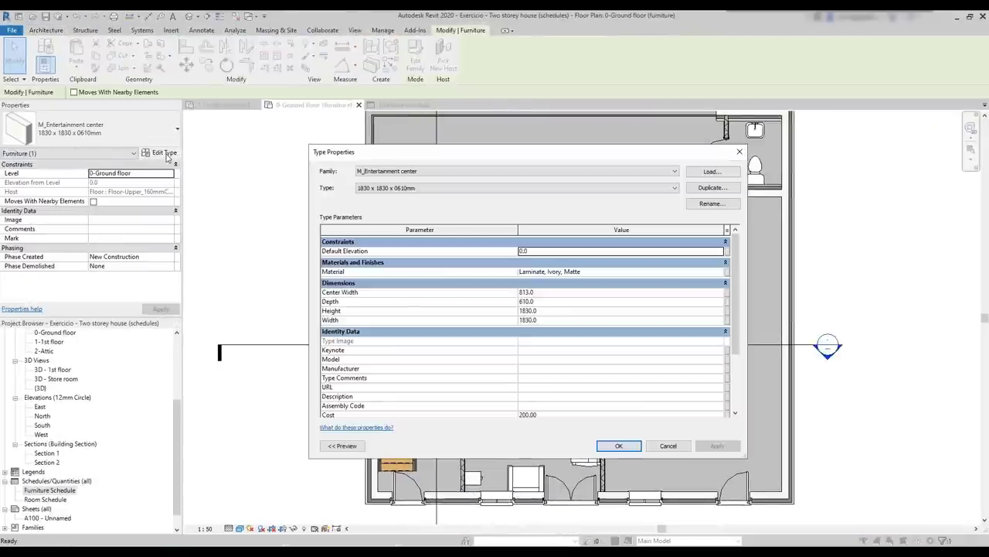
scroll(501, 326, "down", 1)
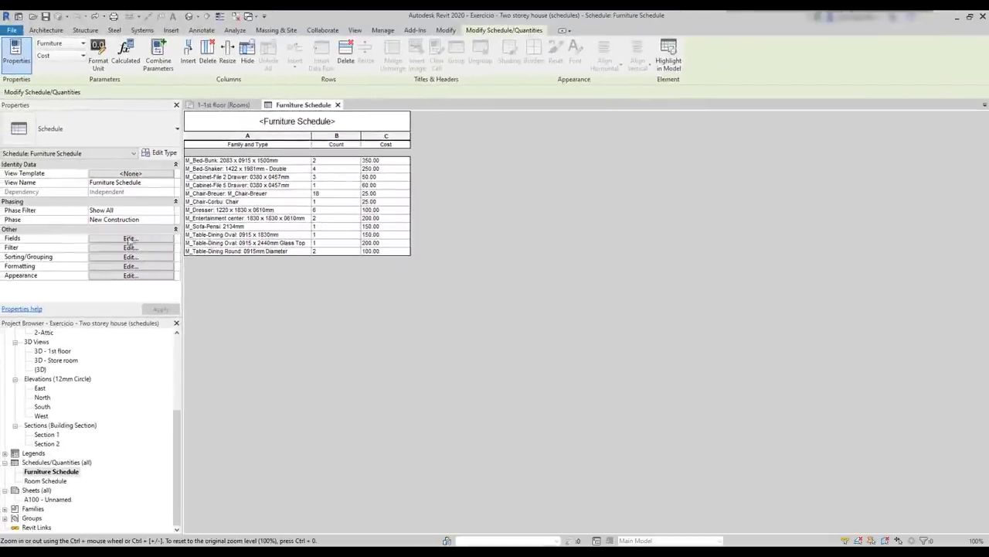
- Add a calculated field named Total Cost, of type Currency with the formula Cost, to the Furniture Schedule
left_click(129, 240)
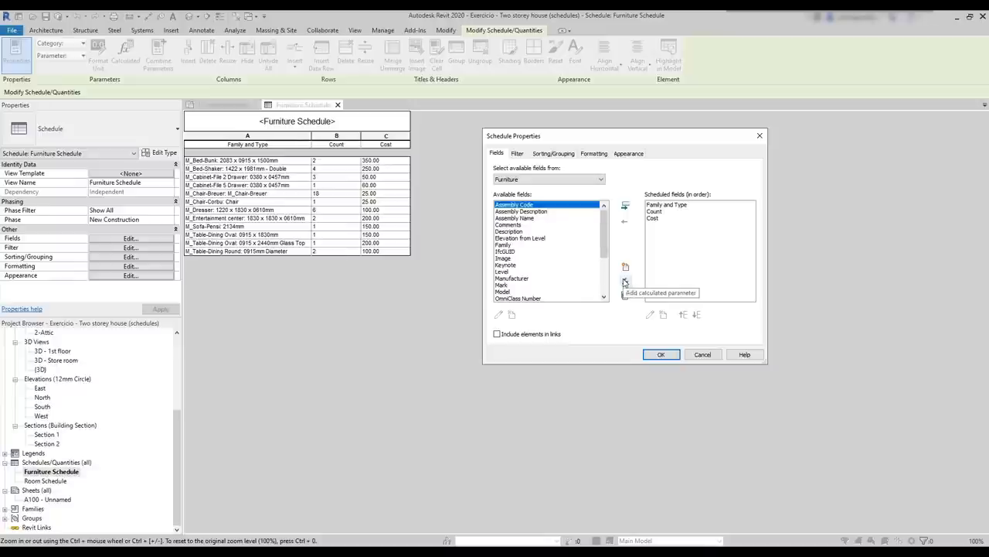
left_click(624, 283)
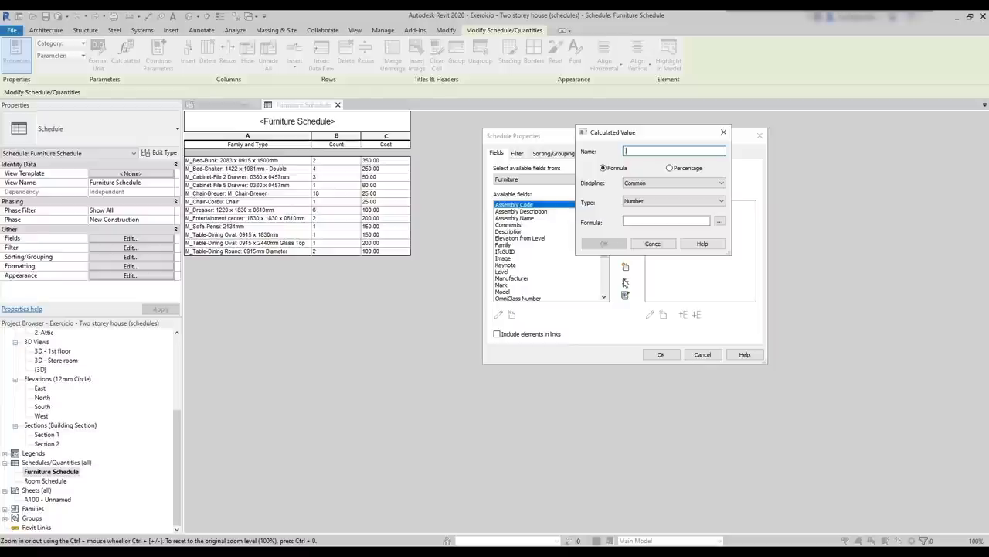
type("Tot")
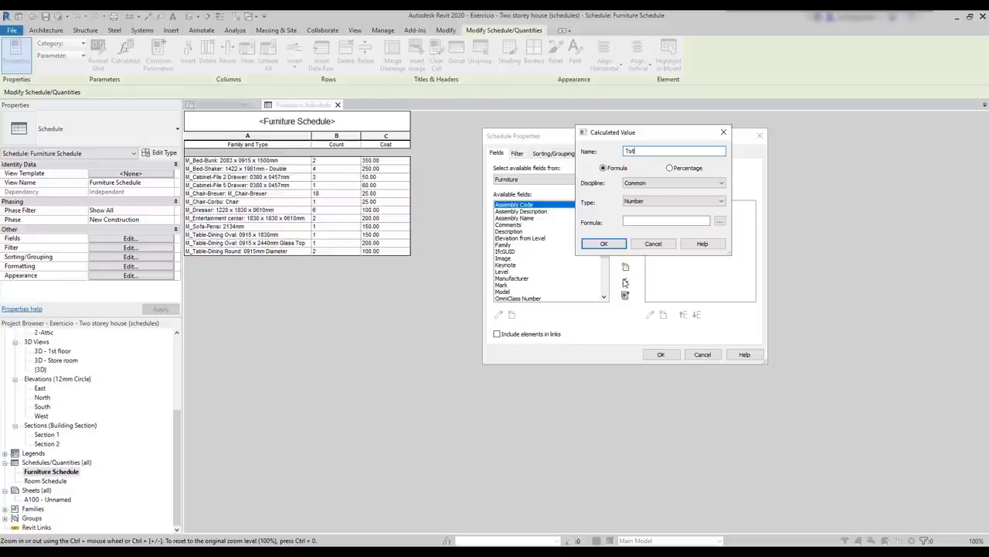
type("al Cost")
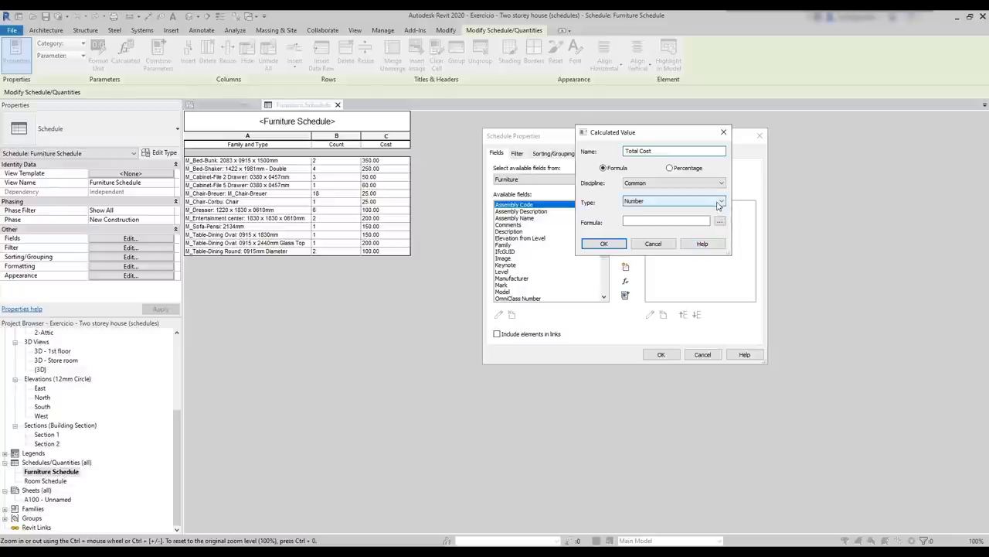
left_click(718, 202)
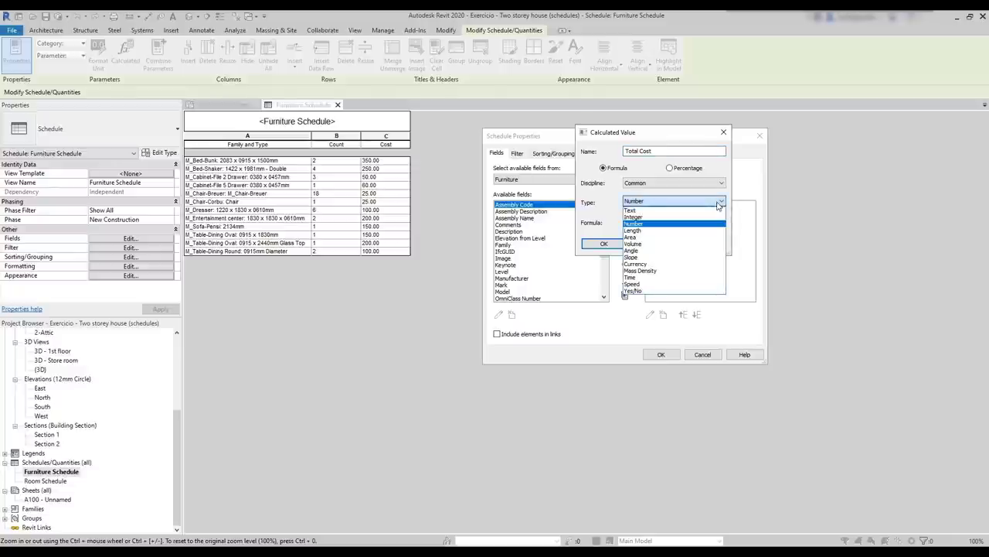
left_click(661, 264)
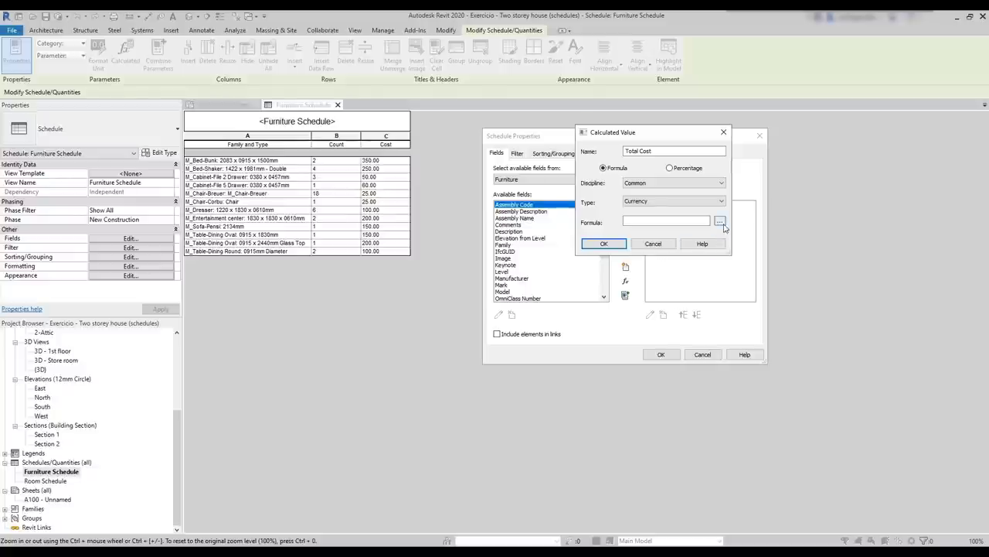
left_click(724, 226)
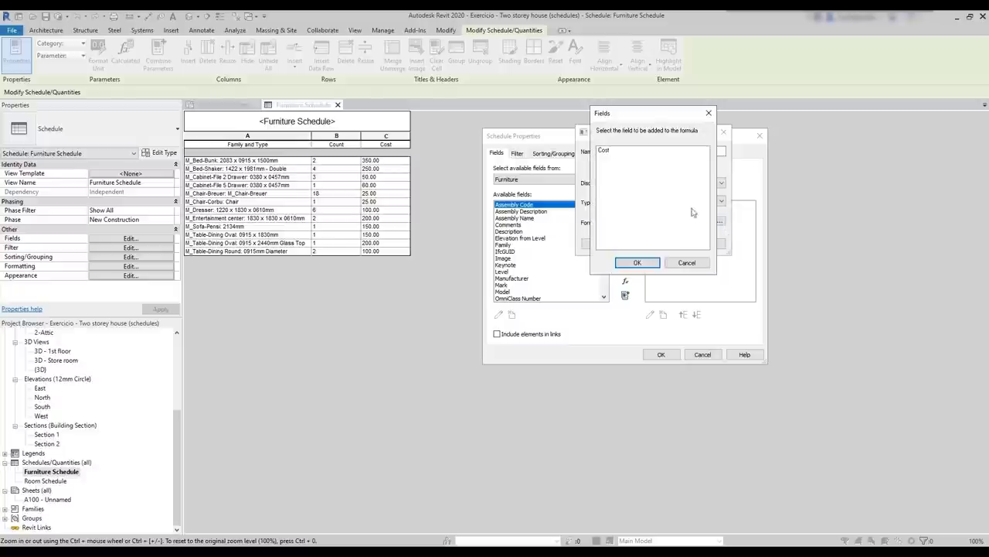
left_click(614, 162)
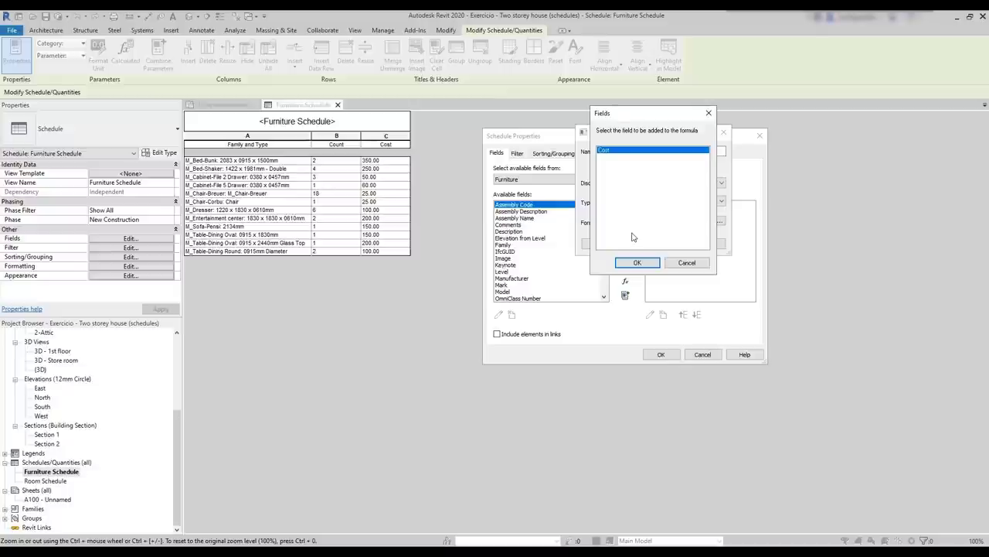
left_click(637, 262)
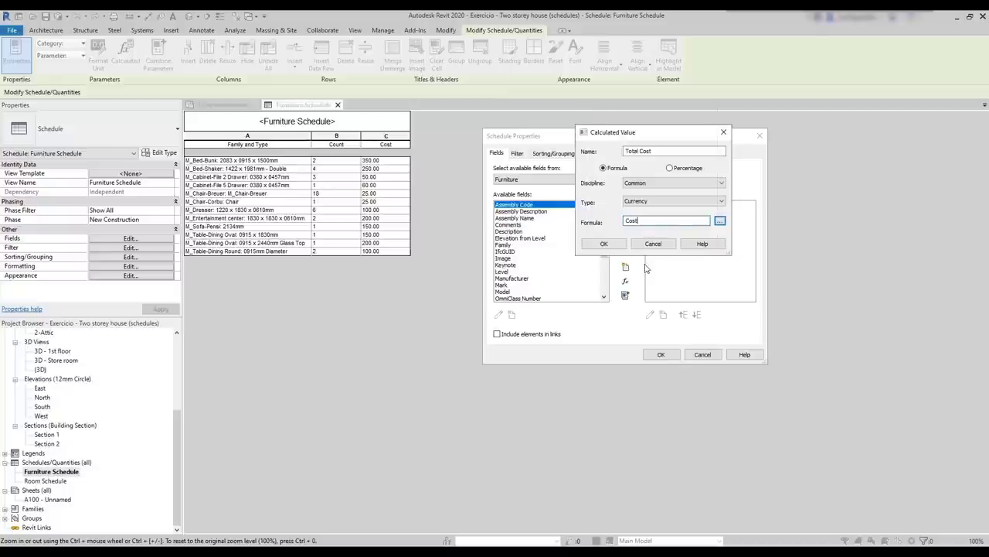
left_click(605, 244)
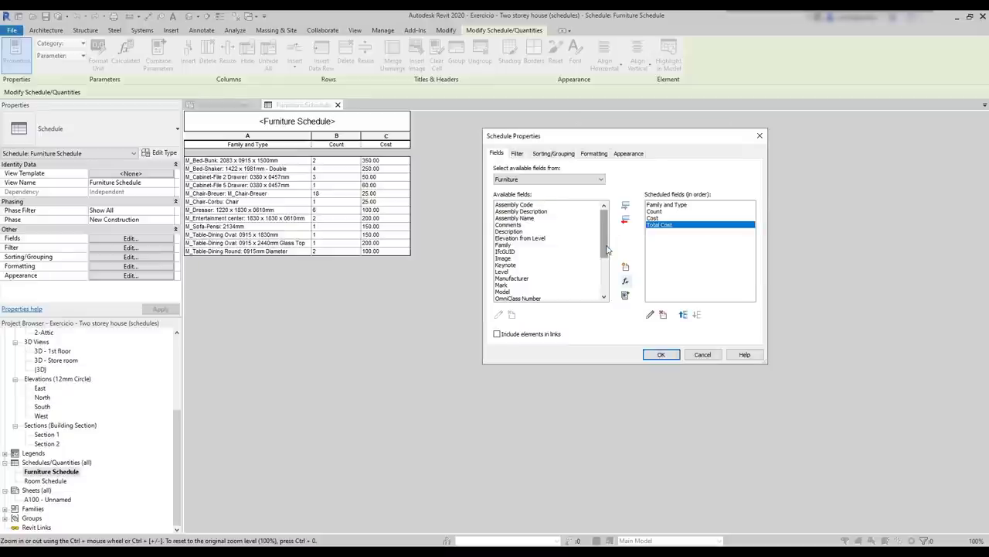
left_click(659, 354)
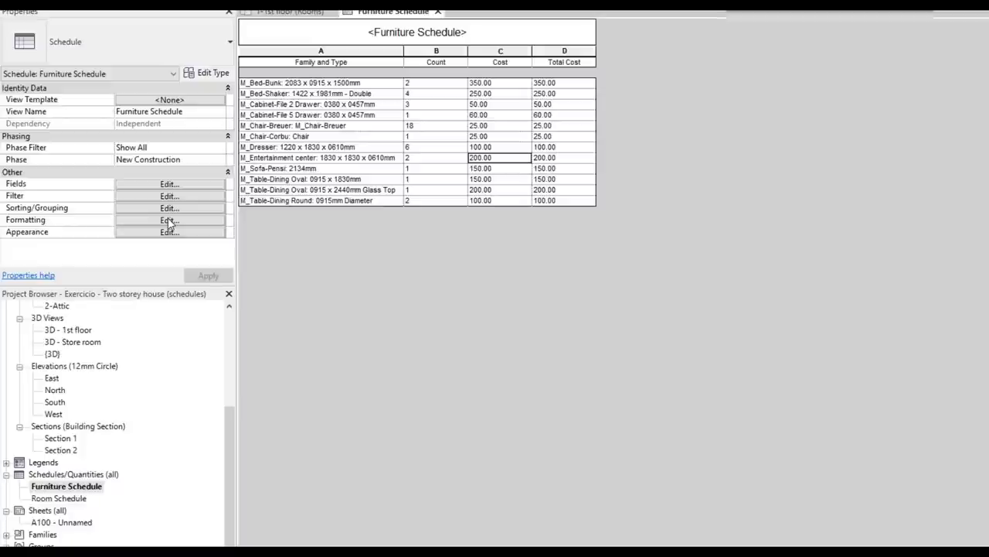
- Format the Total Cost field of the Furniture Schedule to calculate totals
left_click(170, 220)
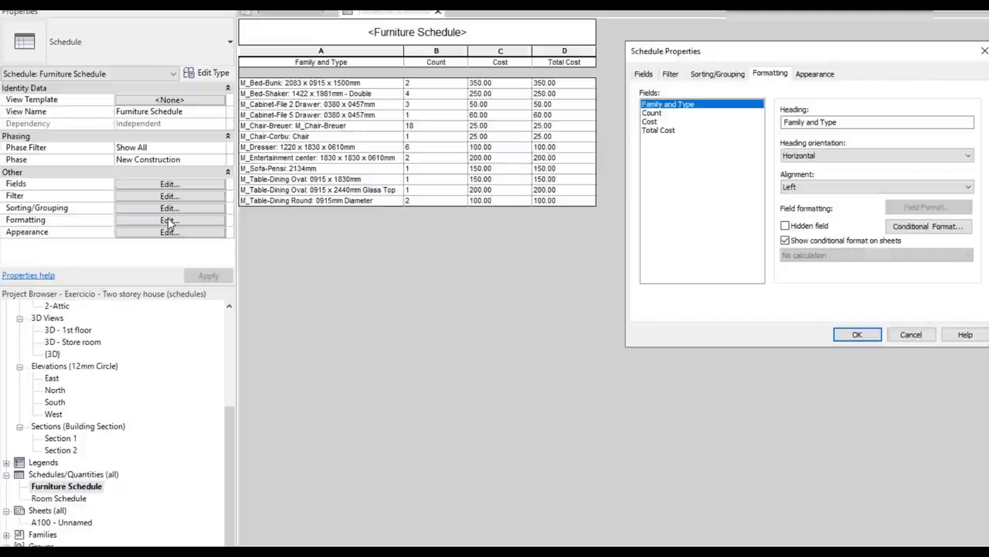
left_click(668, 131)
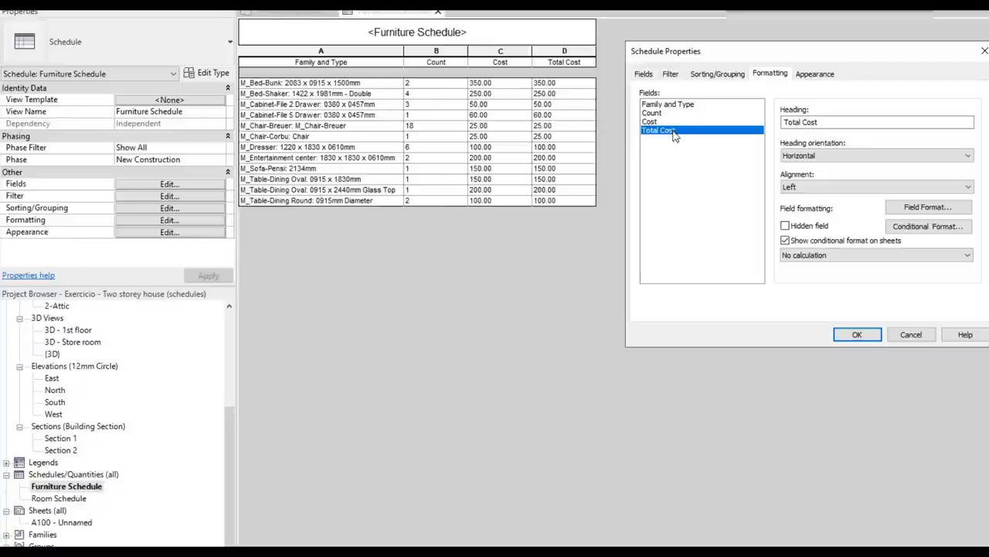
left_click(818, 256)
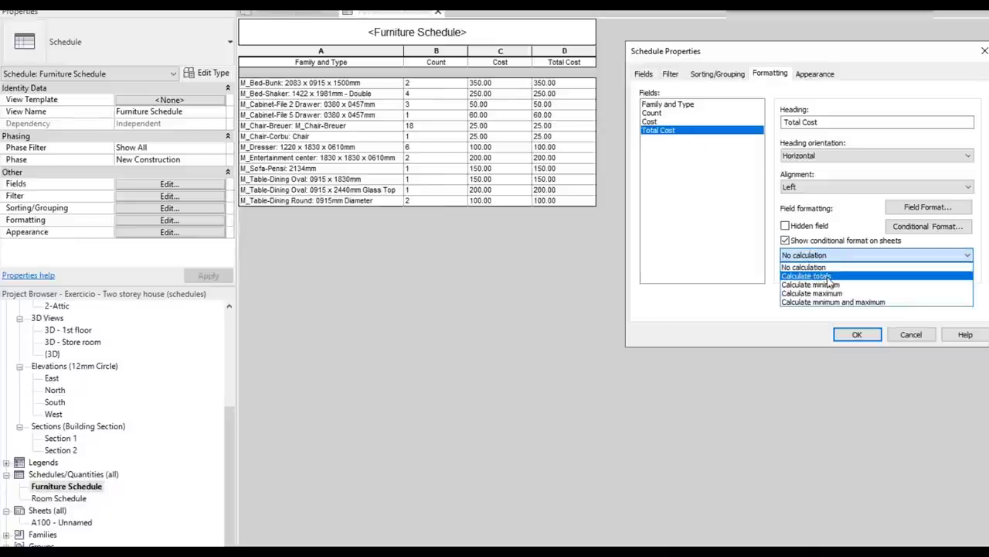
left_click(828, 279)
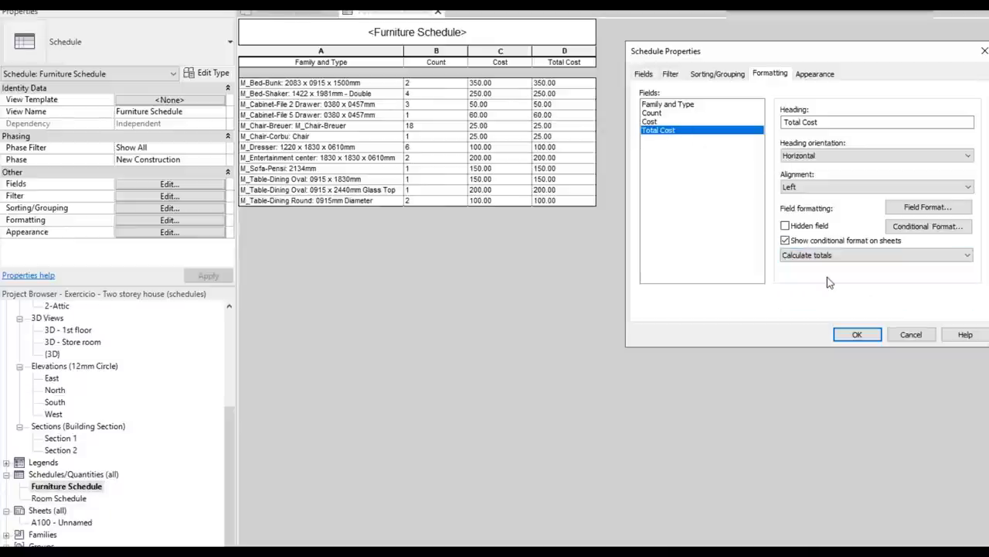
left_click(863, 334)
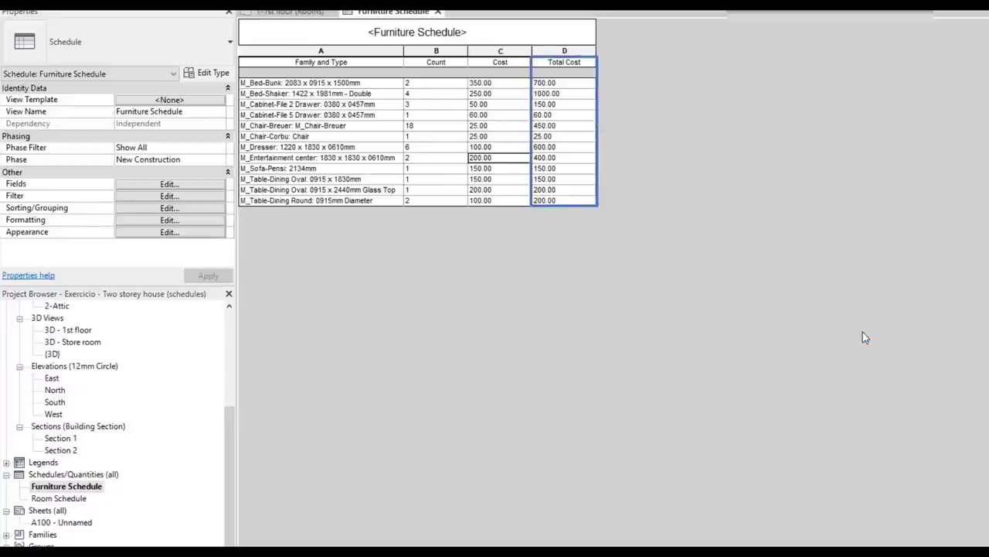
left_click(862, 332)
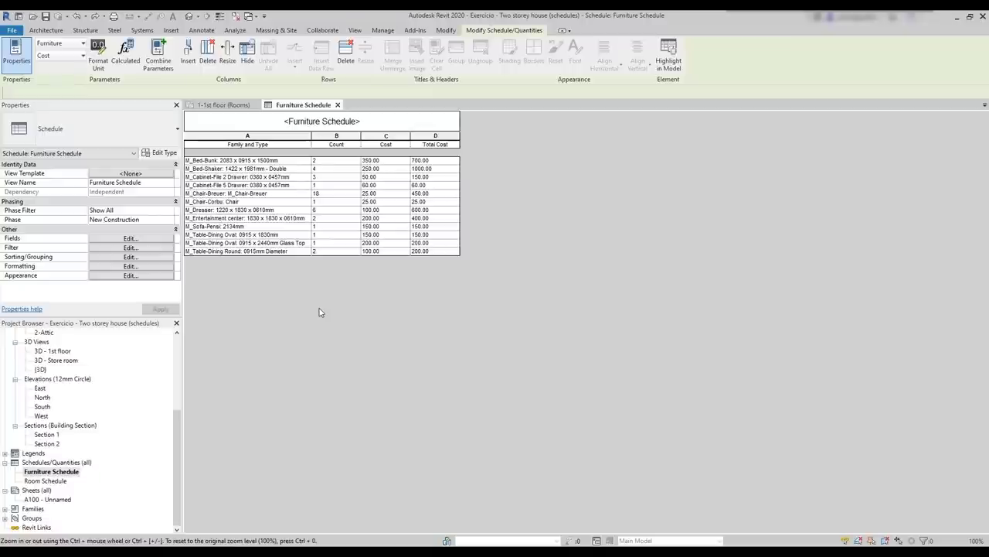
- Turn on grand totals for the Furniture Schedule with the title, count, and totals option
left_click(126, 259)
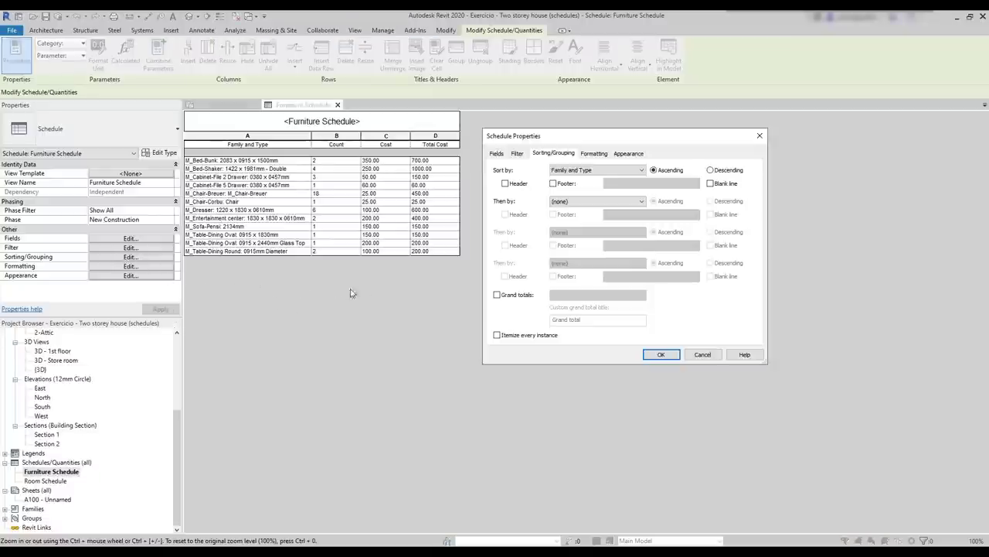
left_click(498, 295)
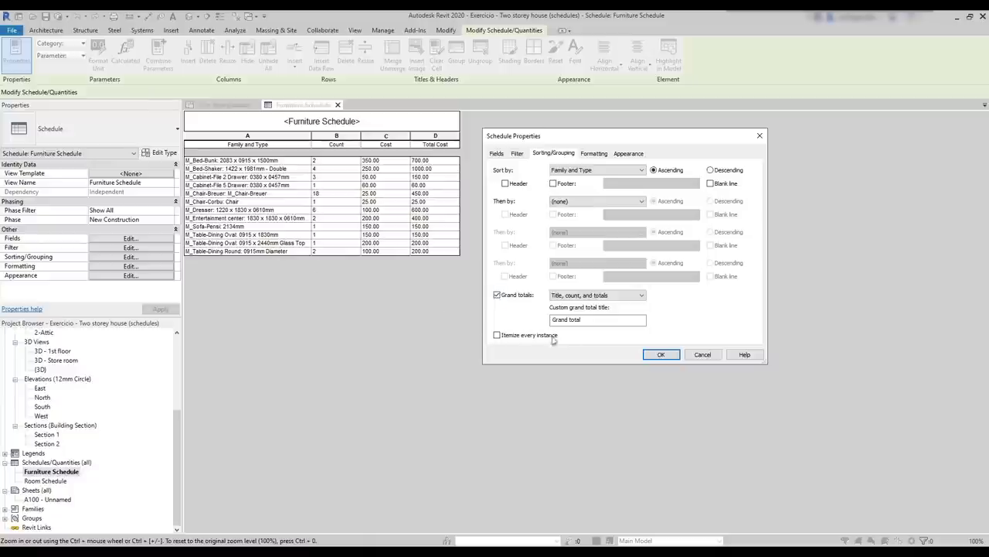
left_click(654, 355)
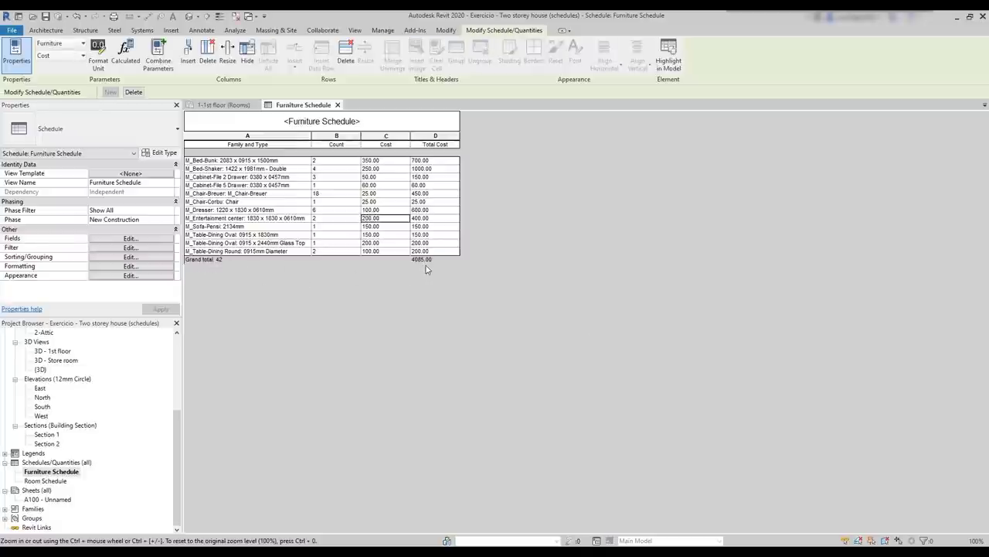
- Change the Furniture Schedule's grand total display to Title and totals
left_click(129, 256)
left_click(589, 295)
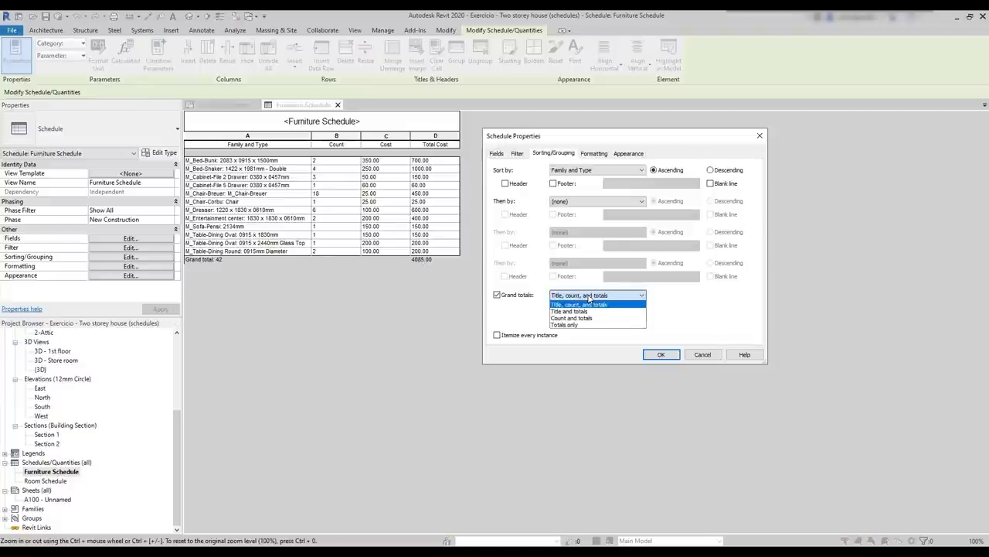
left_click(584, 312)
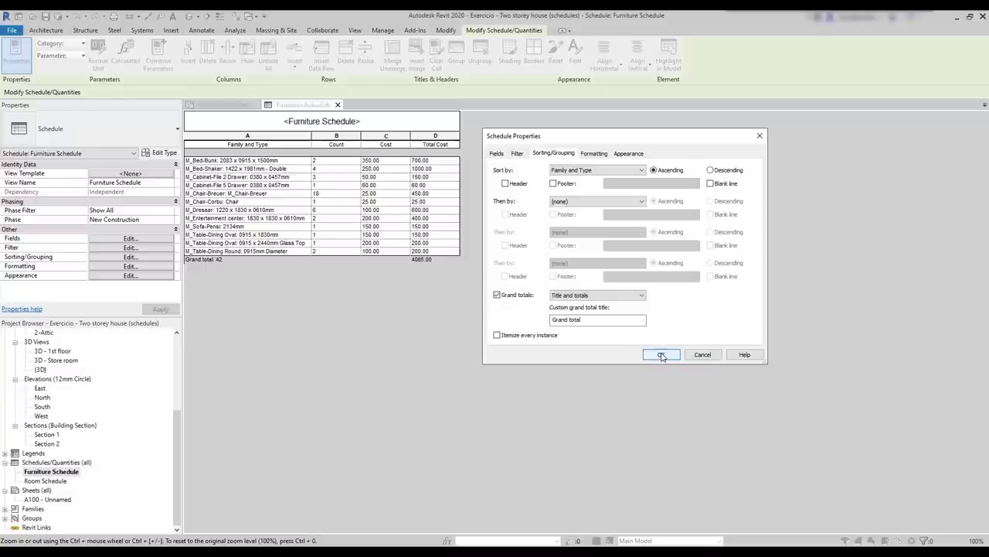
left_click(662, 357)
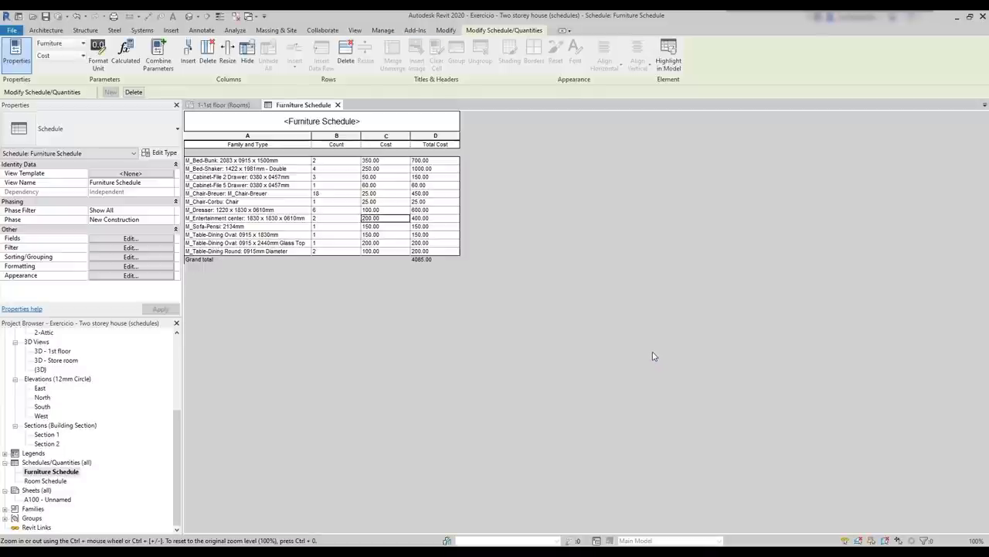
left_click(337, 300)
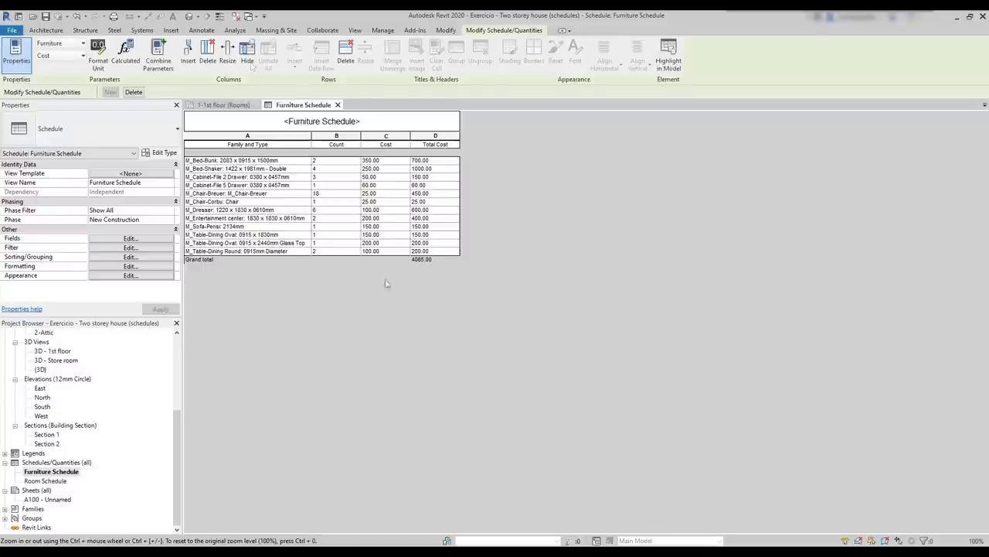
- Add the word Unit before Cost in the heading of the Furniture Schedule's Cost column
left_click(387, 146)
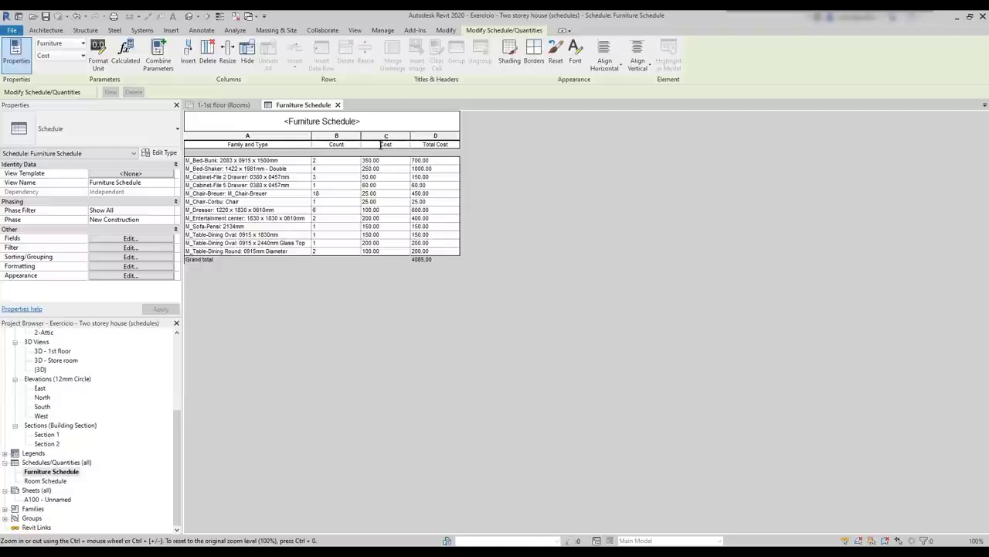
left_click(381, 145)
type("Unit")
key("Return")
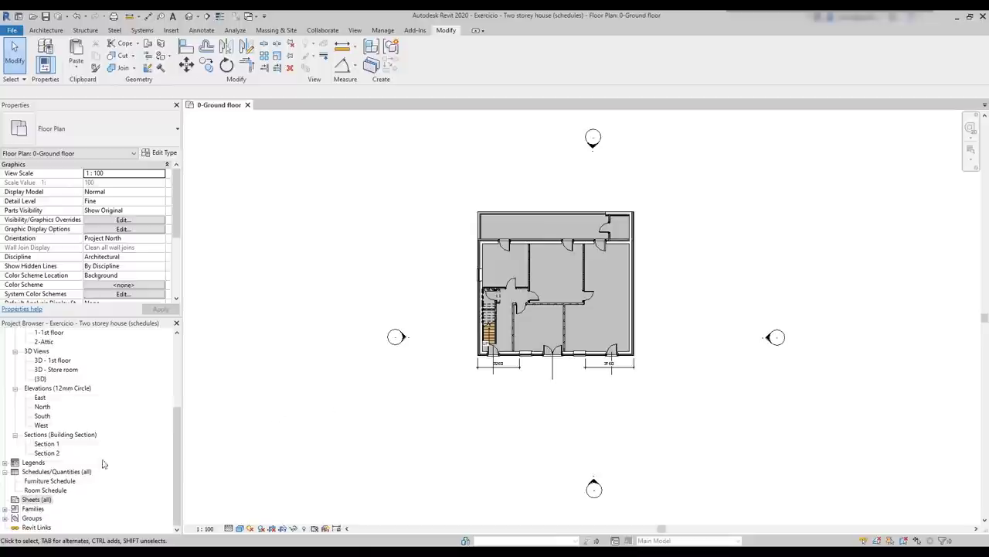
- Create a new sheet using the Title_Blocks_A1_Metric : Standard title block
left_click(34, 500)
right_click(33, 503)
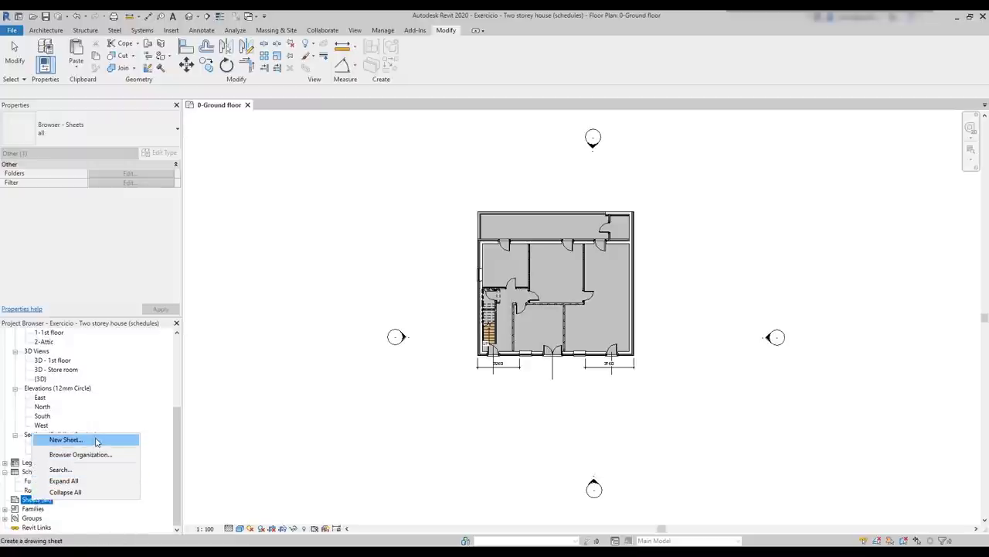
left_click(65, 439)
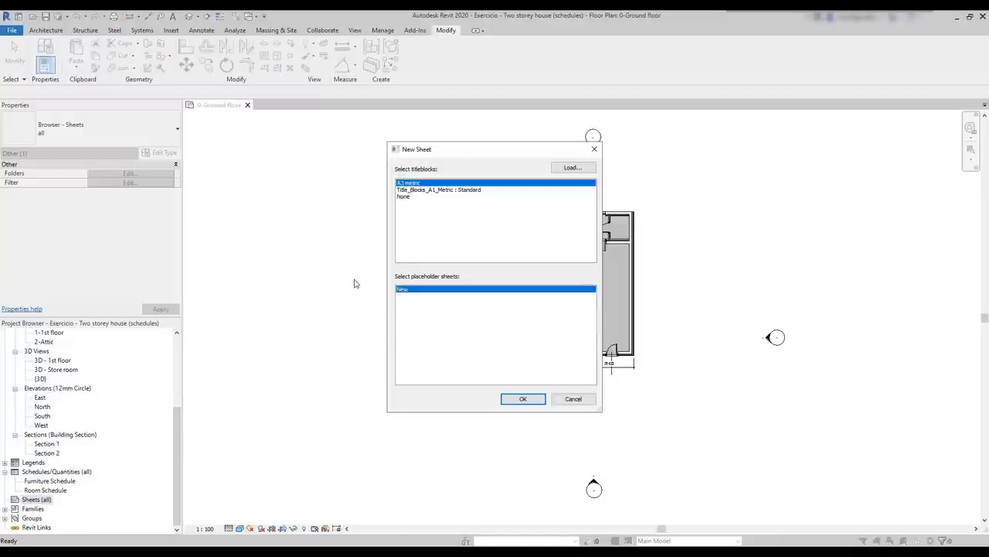
left_click(469, 191)
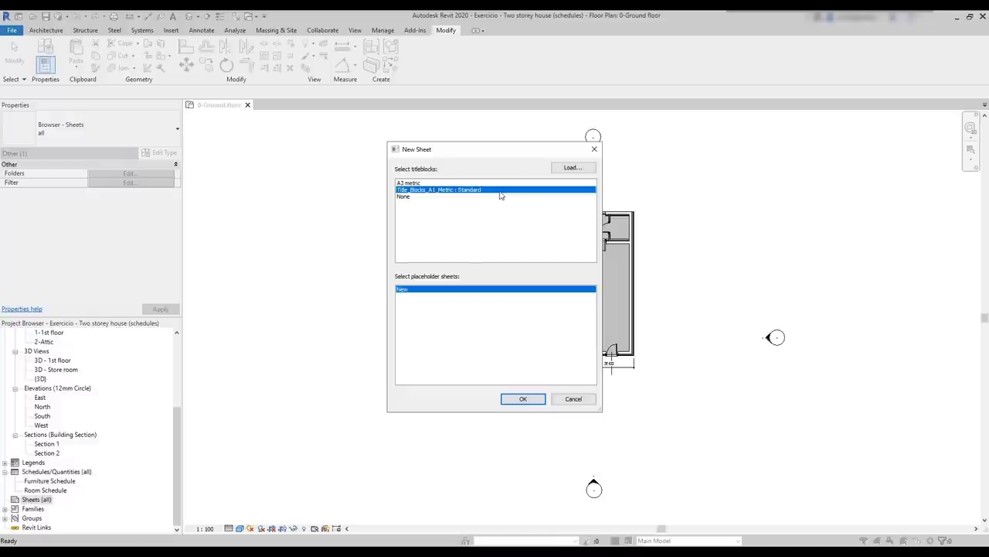
left_click(516, 400)
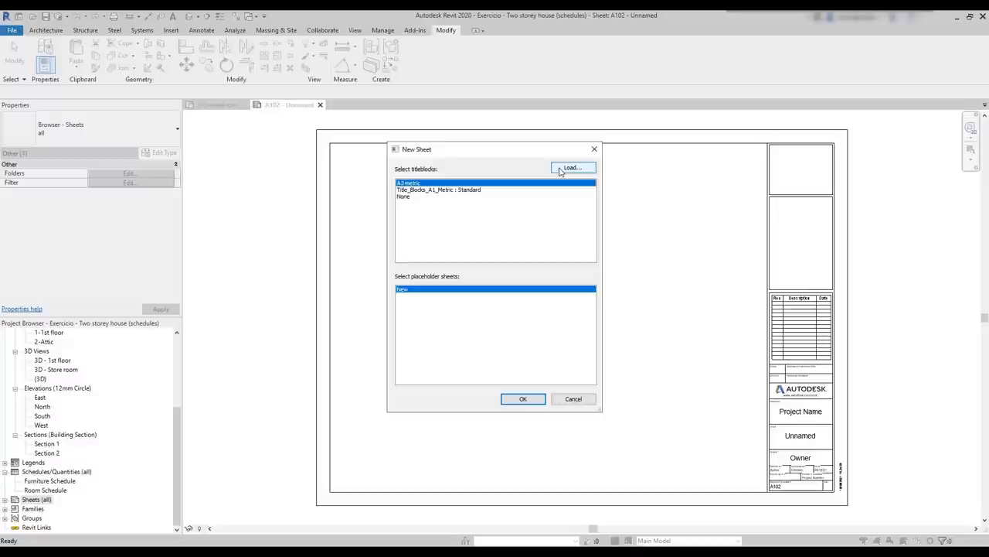
- Examine the metric title block families available for loading from the US Metric library's Titleblocks folder
left_click(571, 168)
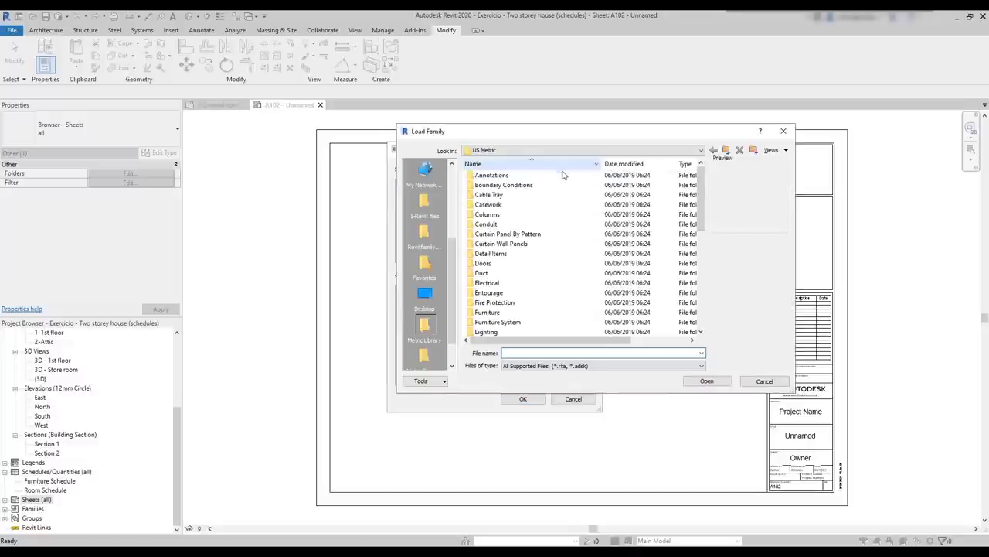
scroll(563, 224, "down", 6)
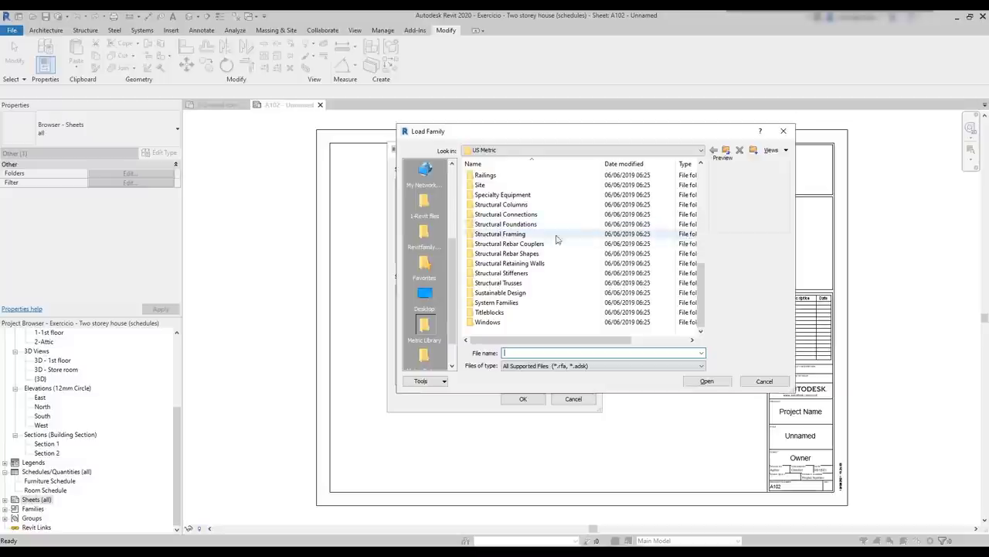
double_click(499, 312)
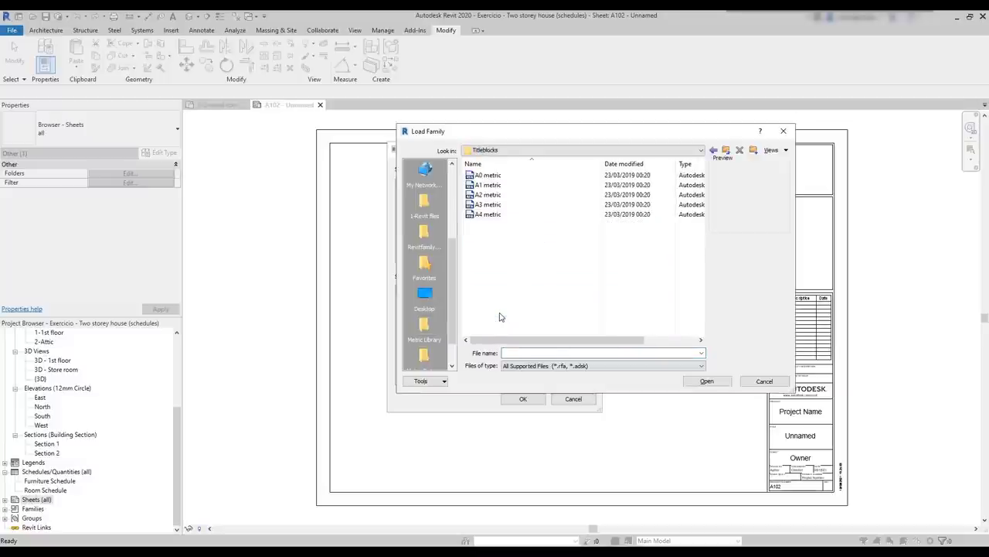
left_click(506, 178)
key("Down")
key("Down")
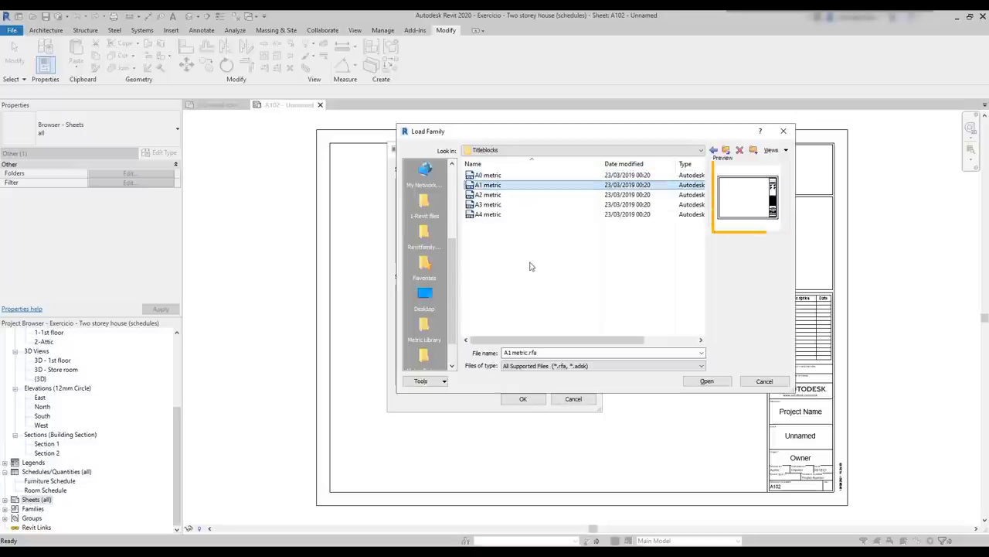
key("Down")
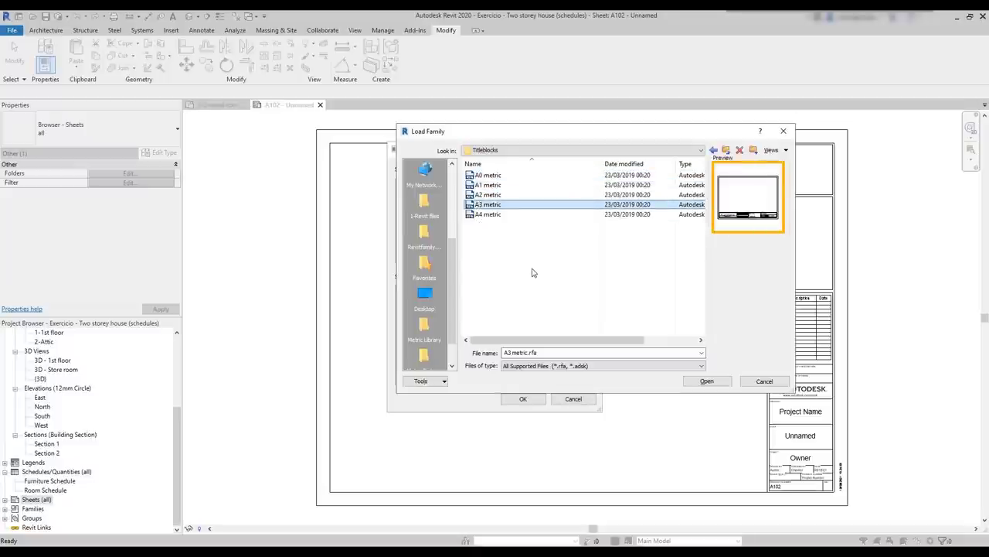
key("Down")
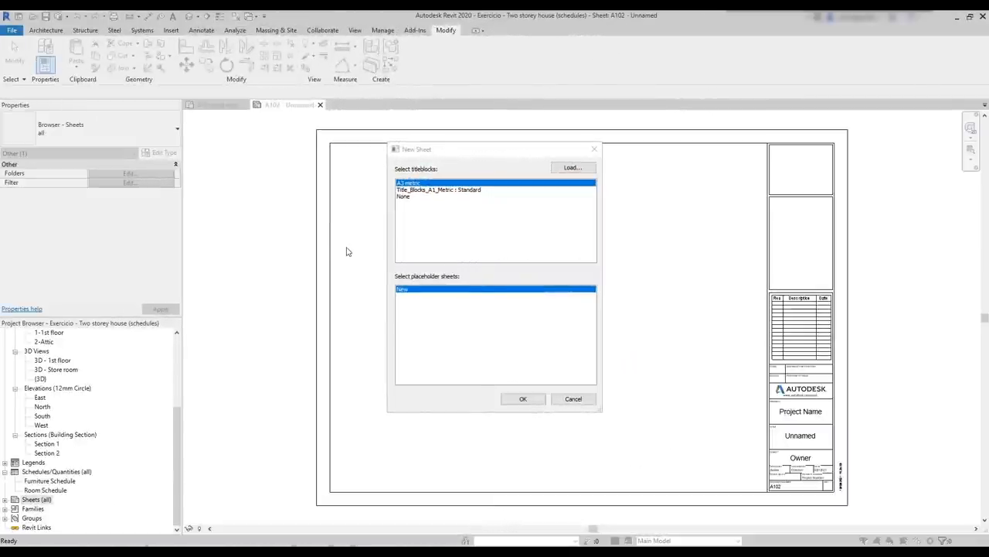
left_click(594, 149)
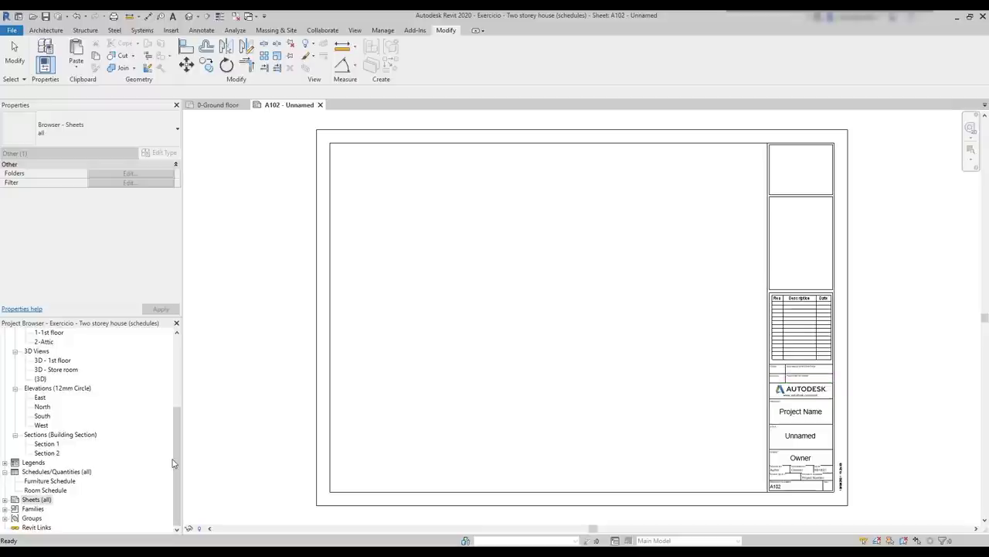
- Rename sheet A102 with the number 001 and the name Floor plans
left_click(5, 500)
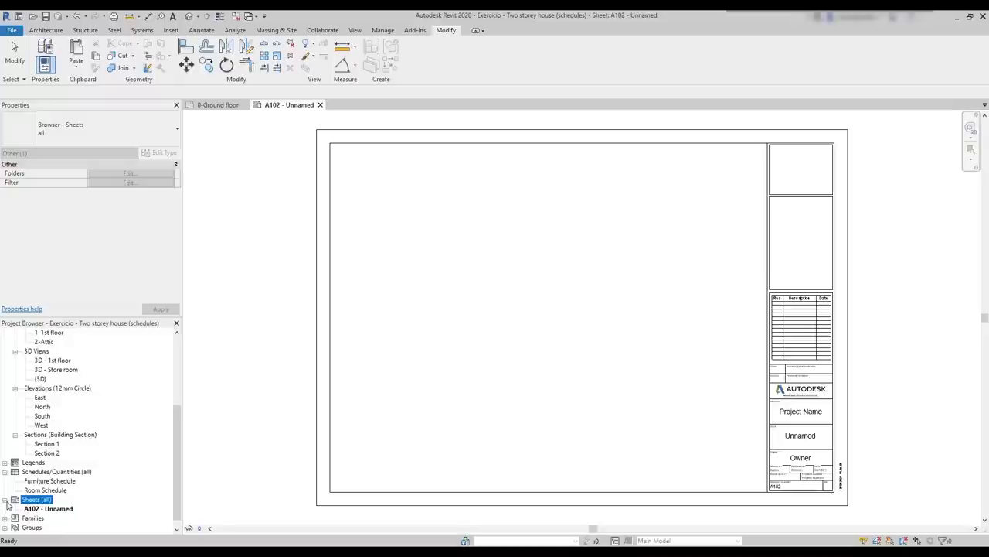
left_click(62, 510)
left_click(63, 509)
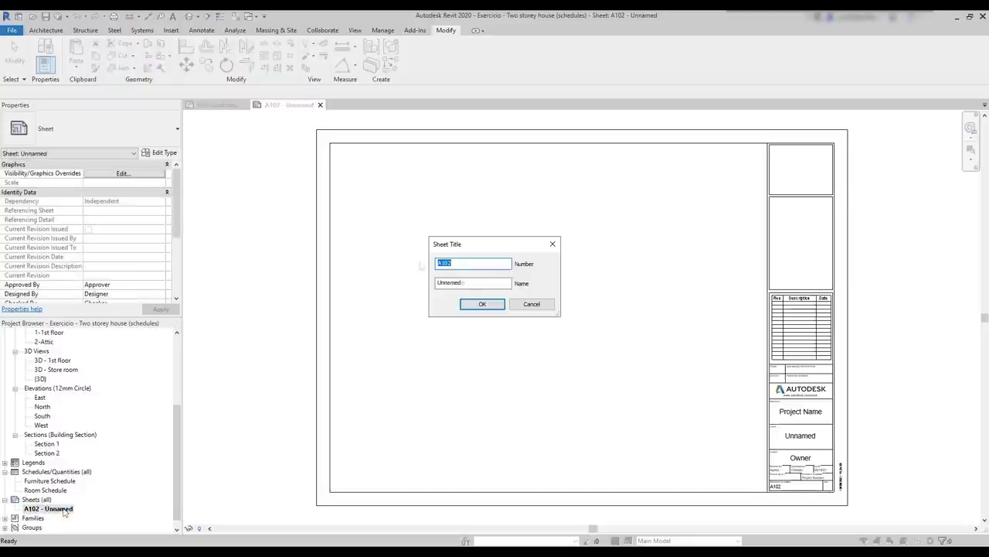
key("Tab")
type("Floor plans")
key("shift+Tab")
type("001")
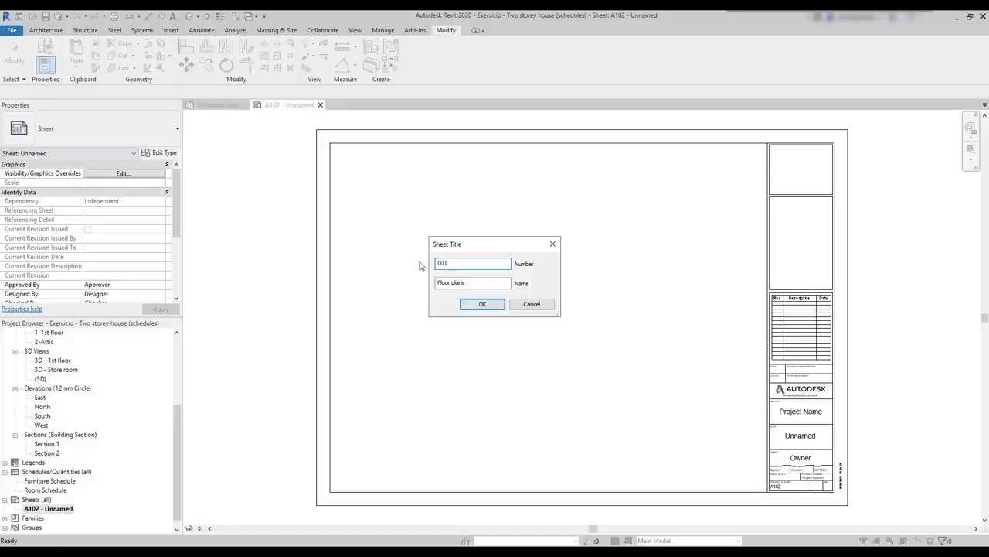
left_click(476, 305)
- Change the project name in the sheet's title block to example
scroll(808, 504, "up", 3)
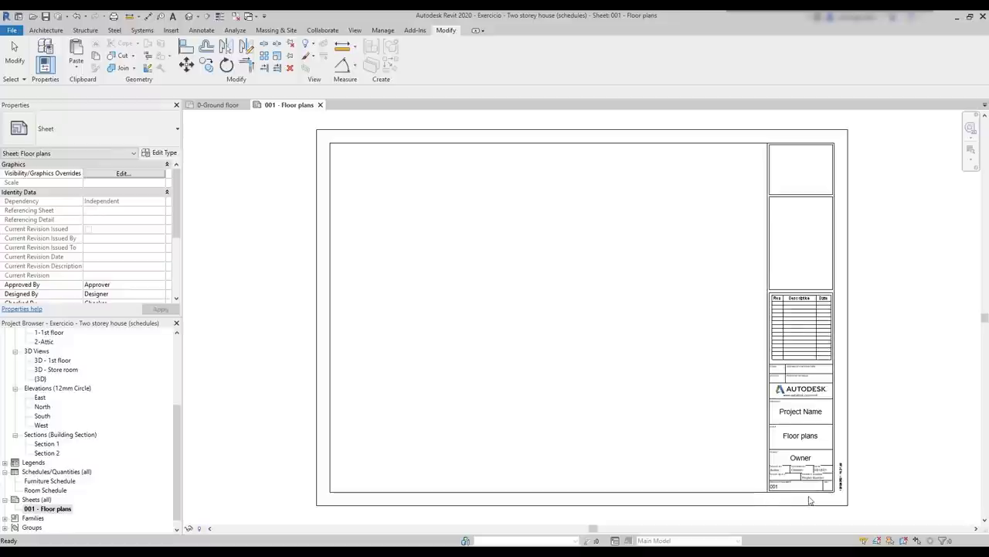
scroll(809, 500, "up", 2)
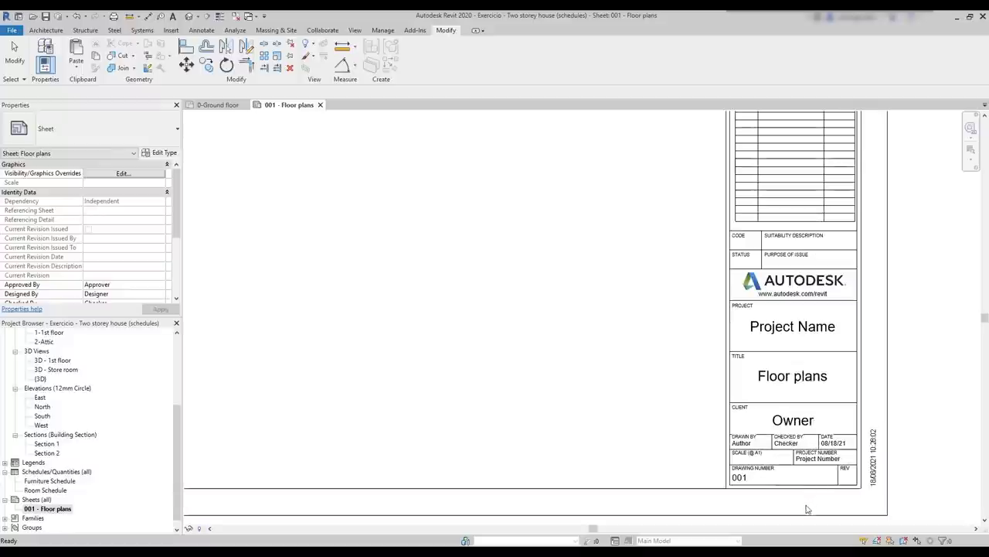
left_click(833, 328)
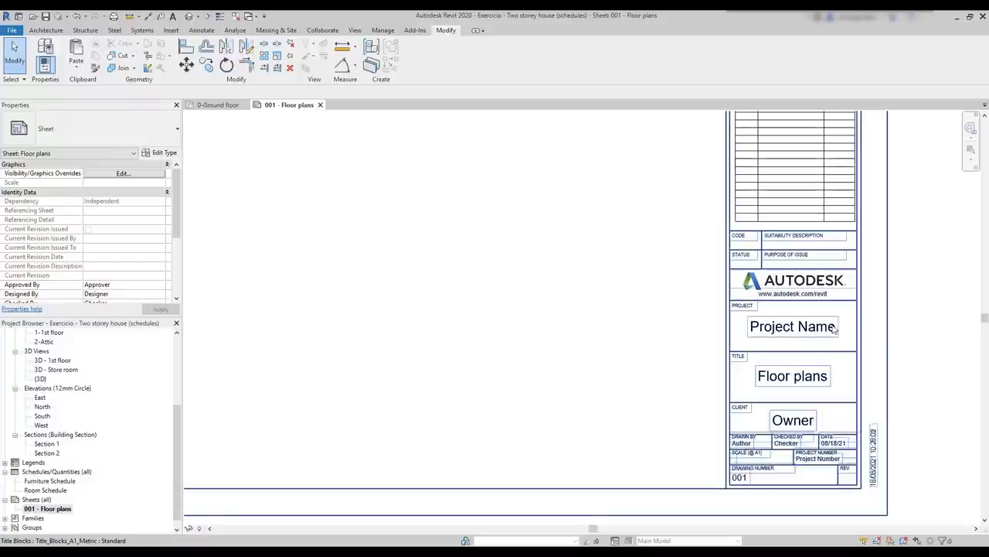
left_click(833, 329)
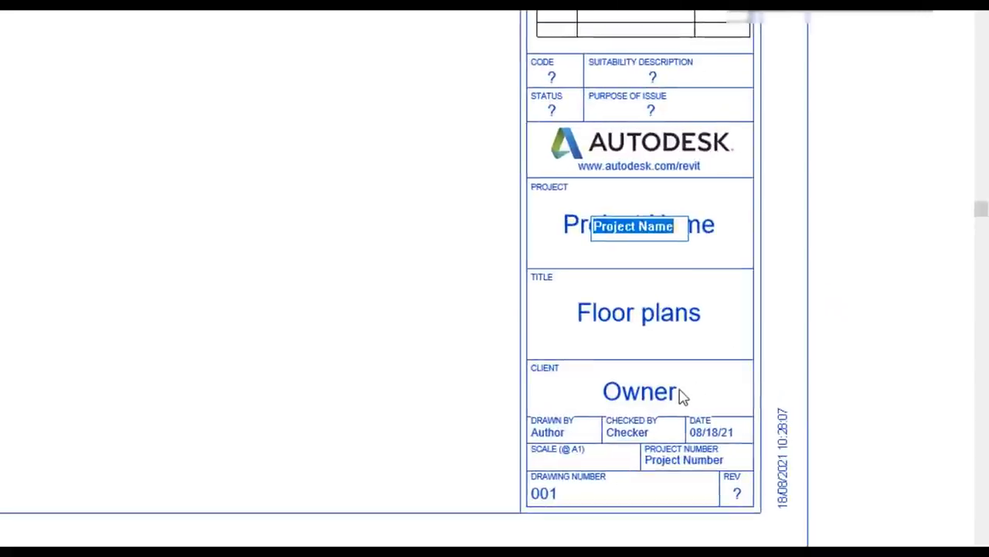
type("example")
- Replace the Owner text in the title block's client field with the client's name
left_click(680, 386)
left_click(680, 387)
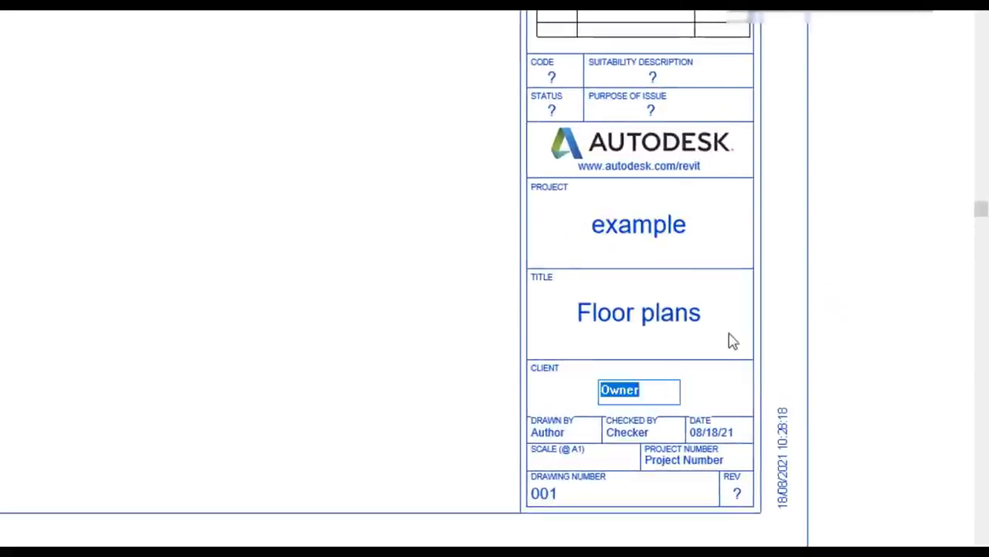
type("Ha")
key("BackSpace")
key("BackSpace")
type("John")
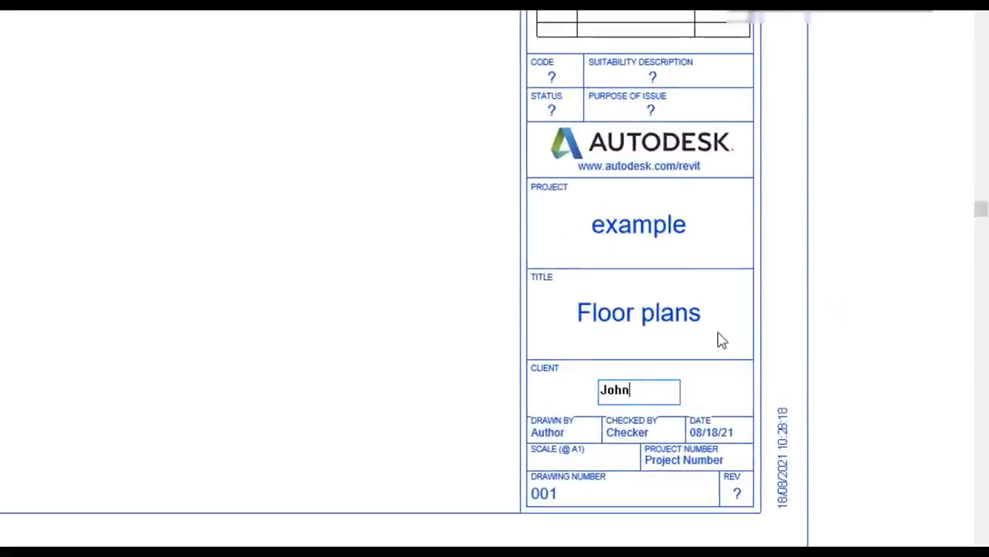
left_click(838, 322)
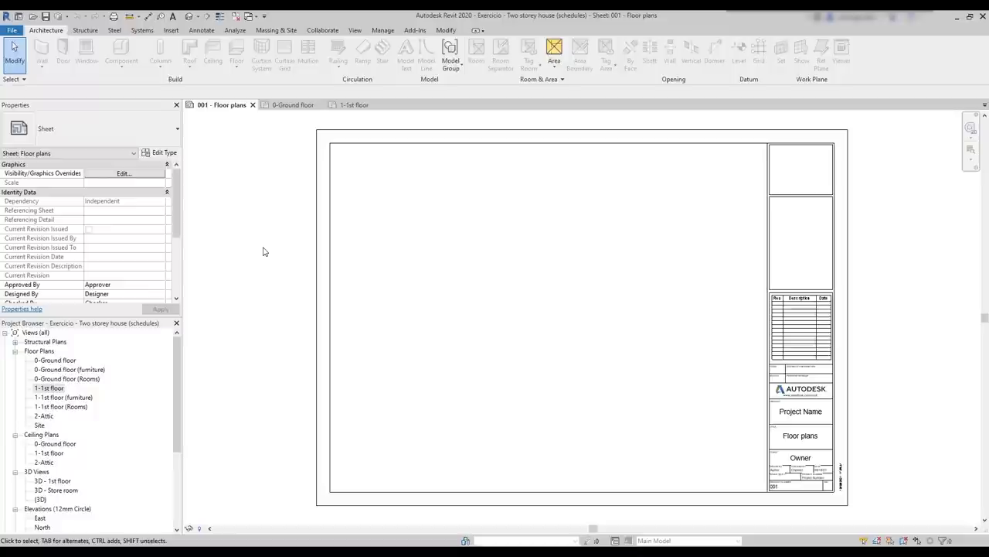
- Place the 0-Ground floor plan view in the upper-left area of the 001 - Floor plans sheet
left_click(304, 108)
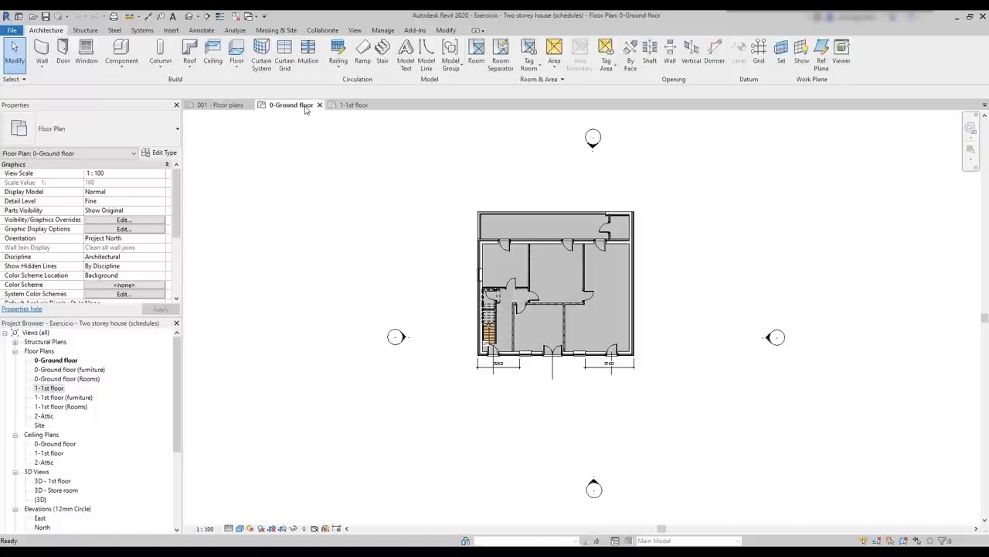
left_click(350, 106)
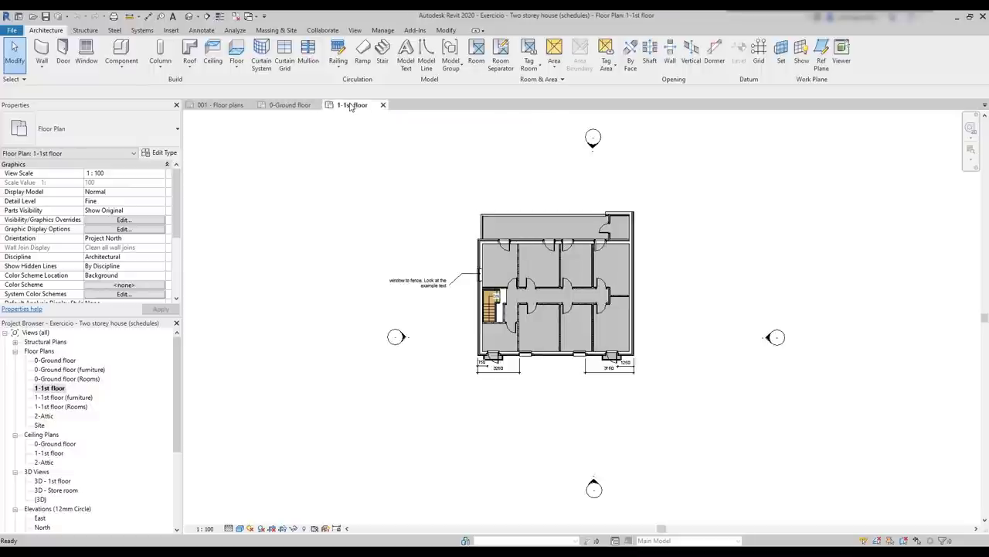
left_click(220, 104)
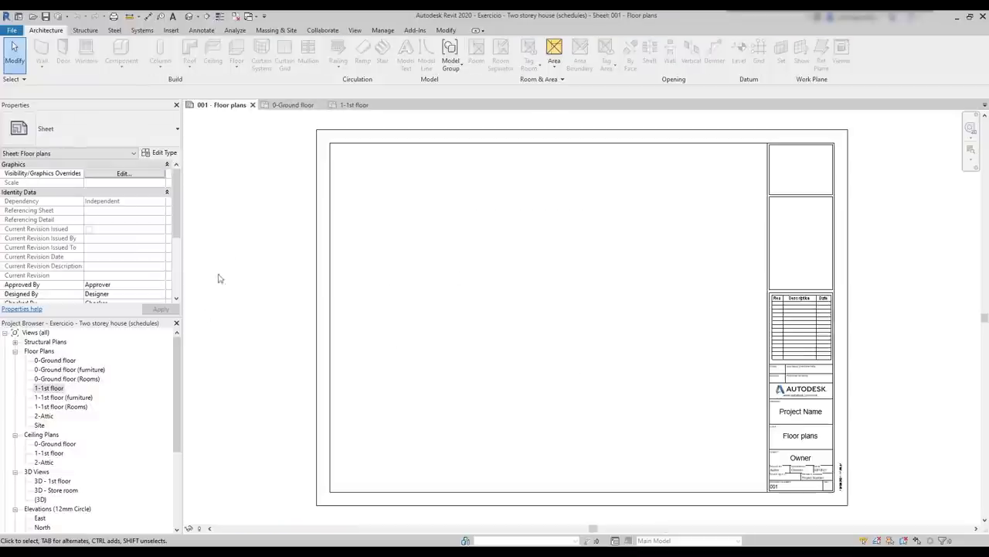
left_click(39, 361)
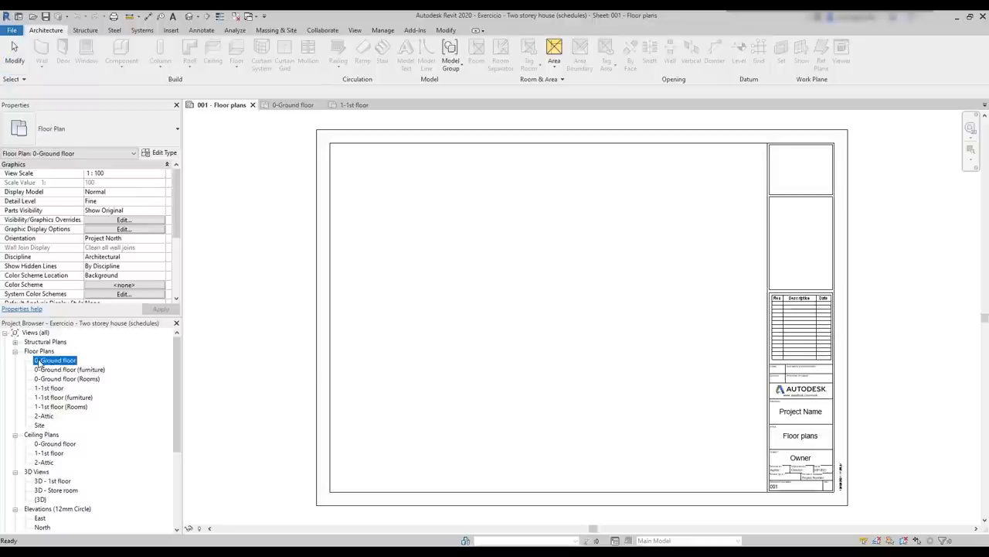
left_click_drag(43, 361, 406, 220)
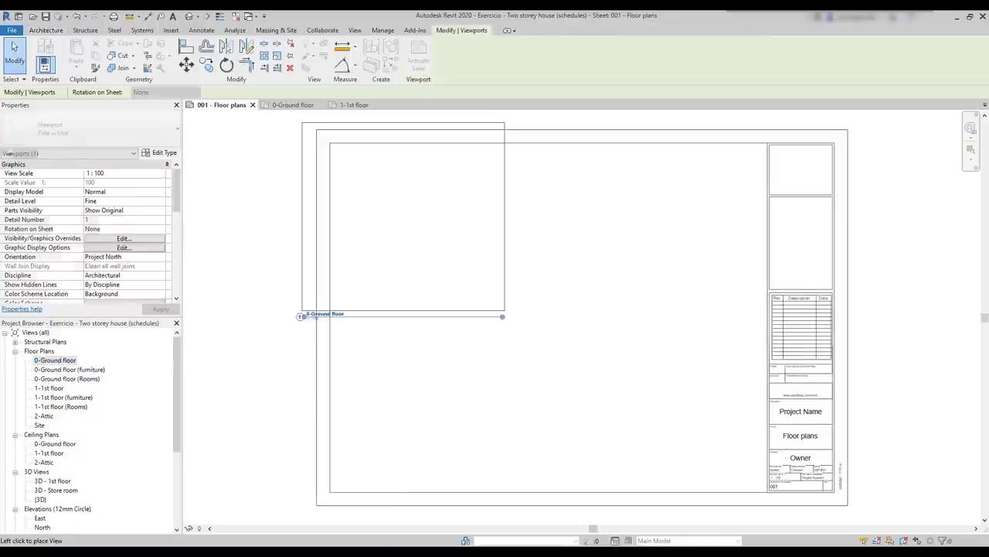
left_click(442, 248)
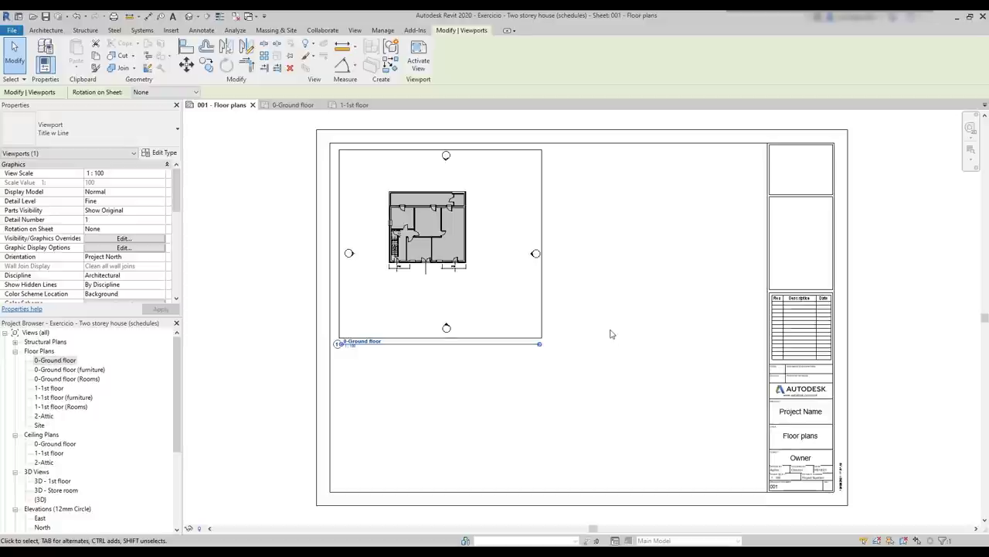
left_click(455, 366)
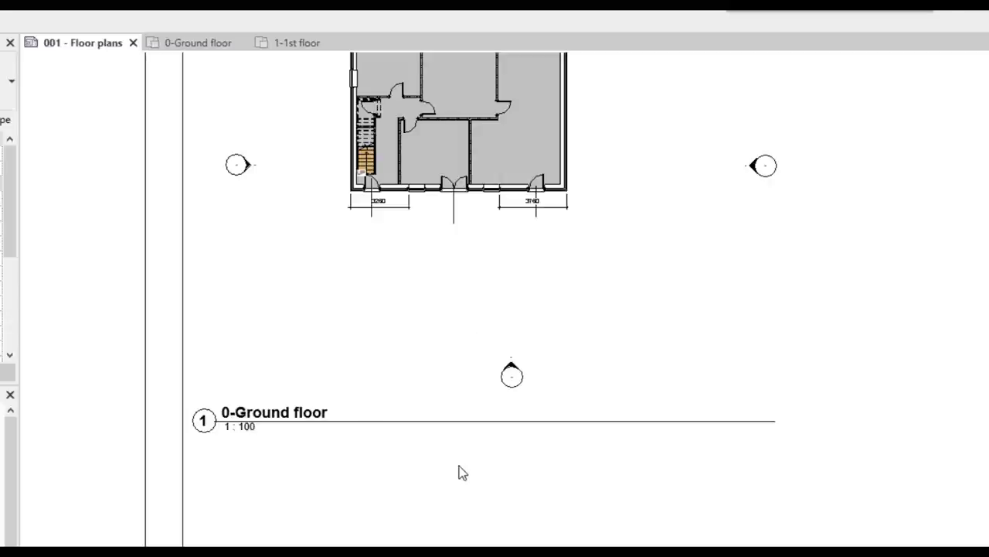
- Hide the whole category of elevation markers in the 0-Ground floor plan view
scroll(459, 471, "down", 2)
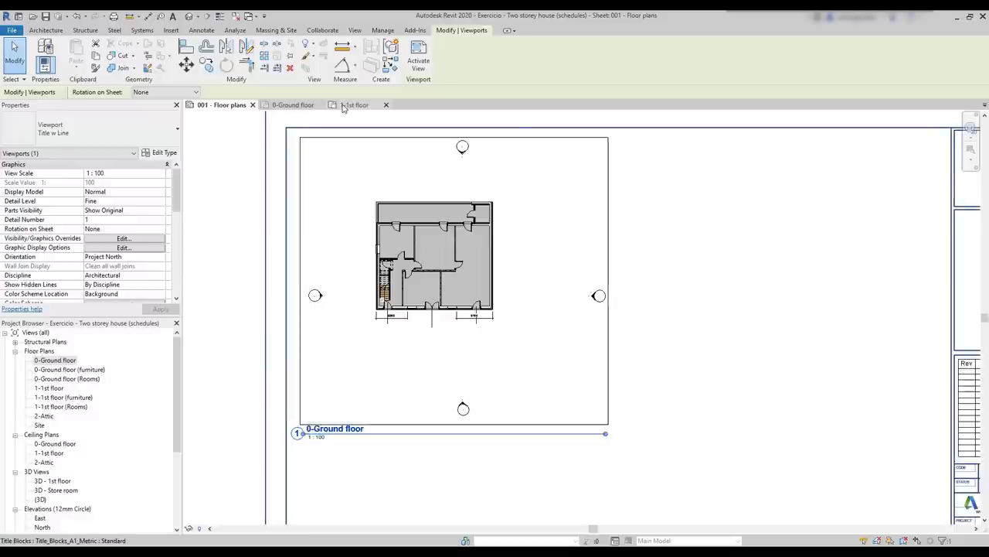
left_click(307, 106)
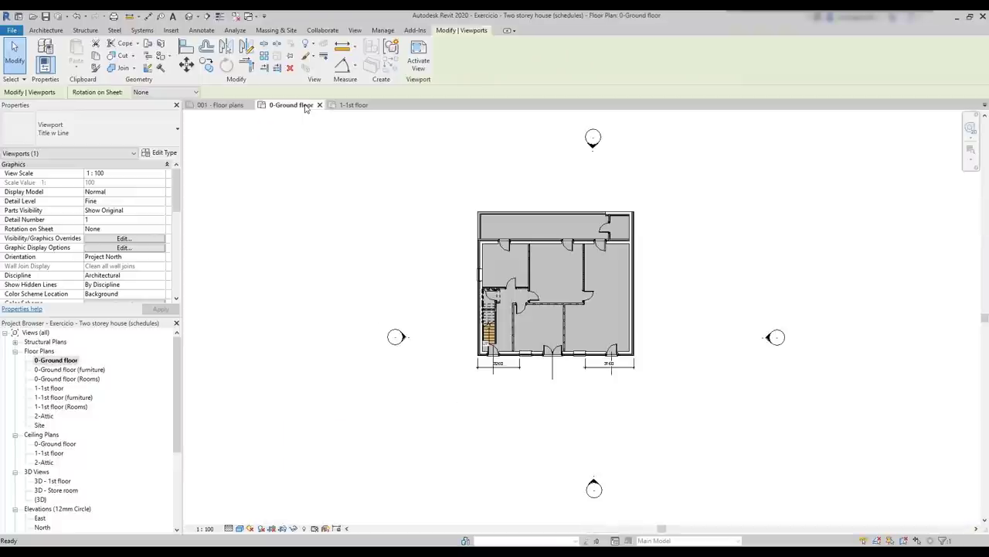
left_click(400, 336)
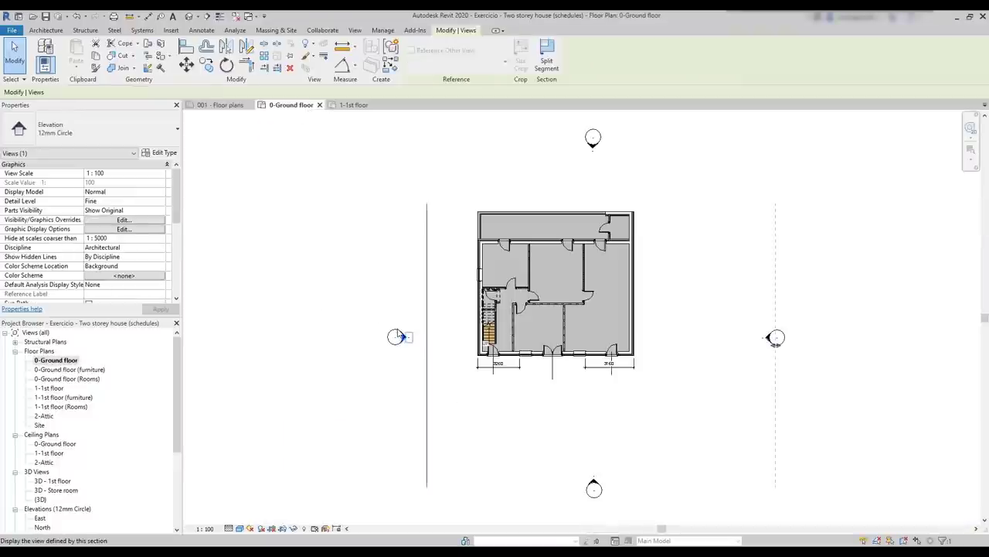
right_click(400, 336)
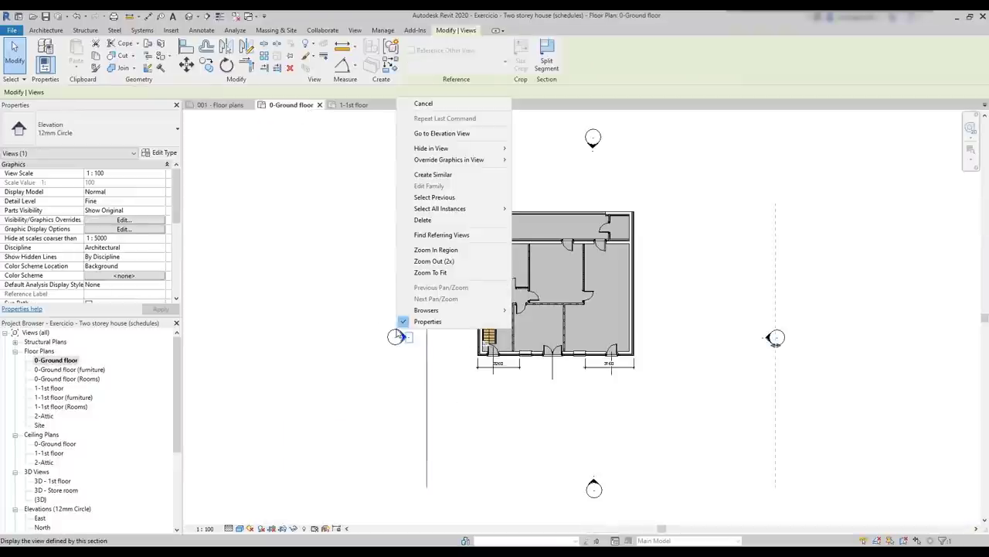
mouse_move(480, 152)
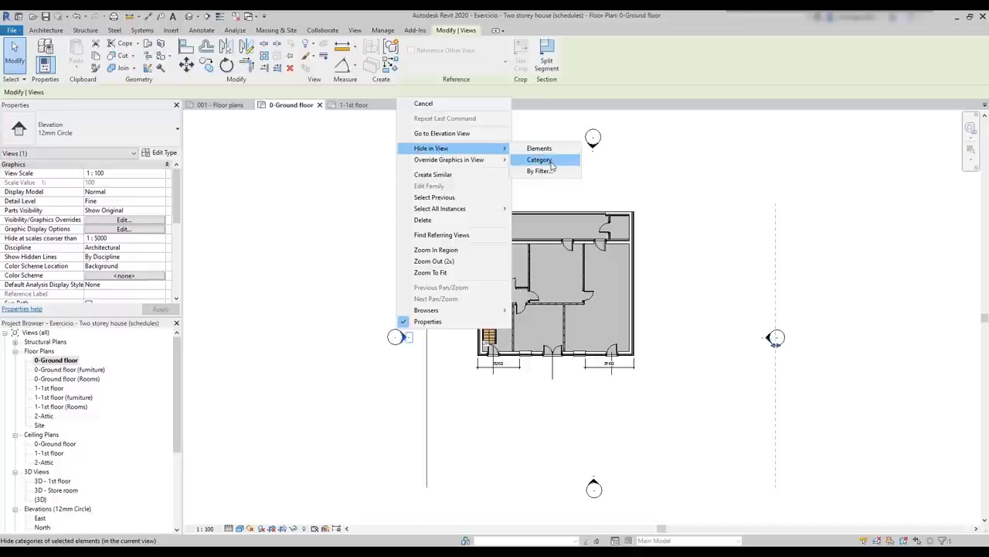
left_click(539, 160)
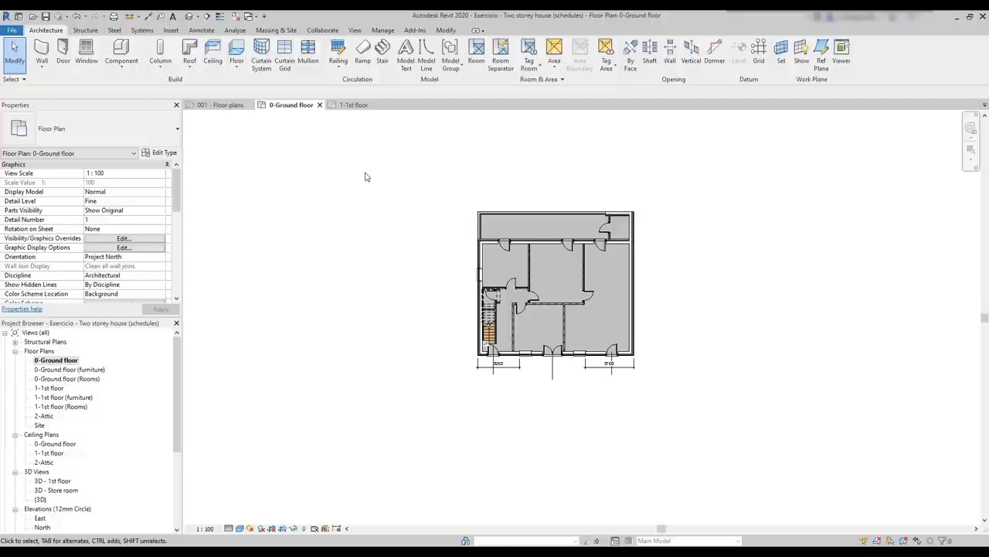
- Move the 0-Ground floor viewport title on sheet 001 up to just below the plan
left_click(223, 104)
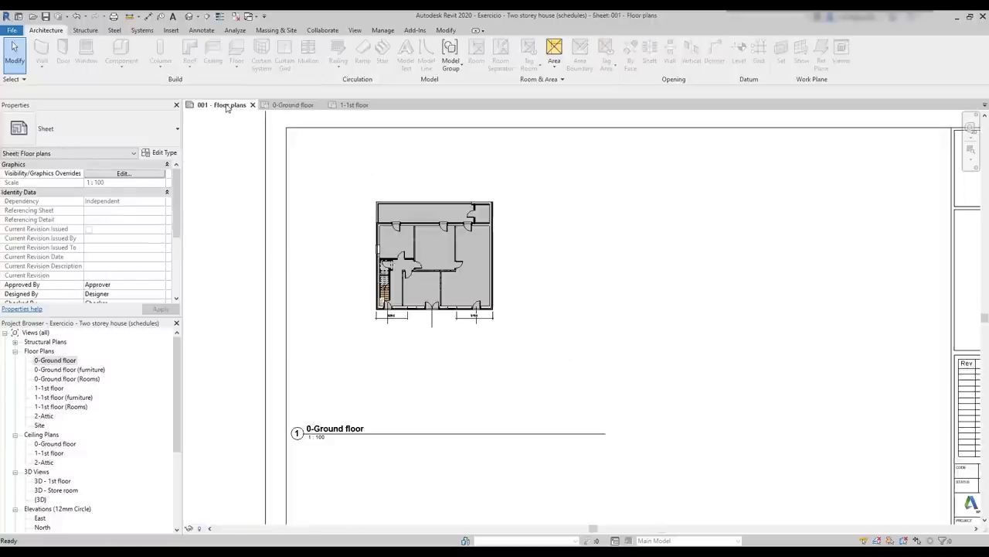
left_click(394, 223)
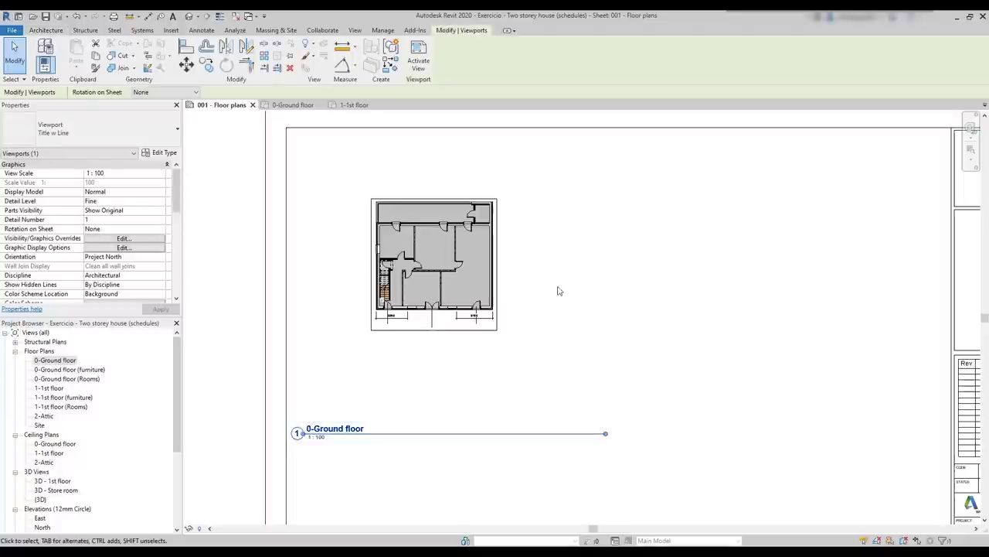
left_click(520, 405)
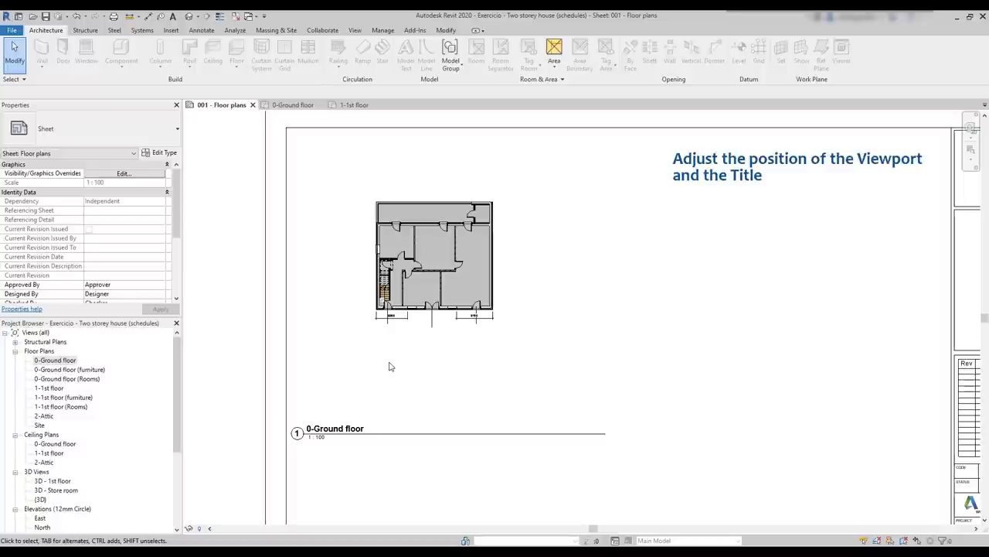
left_click(404, 435)
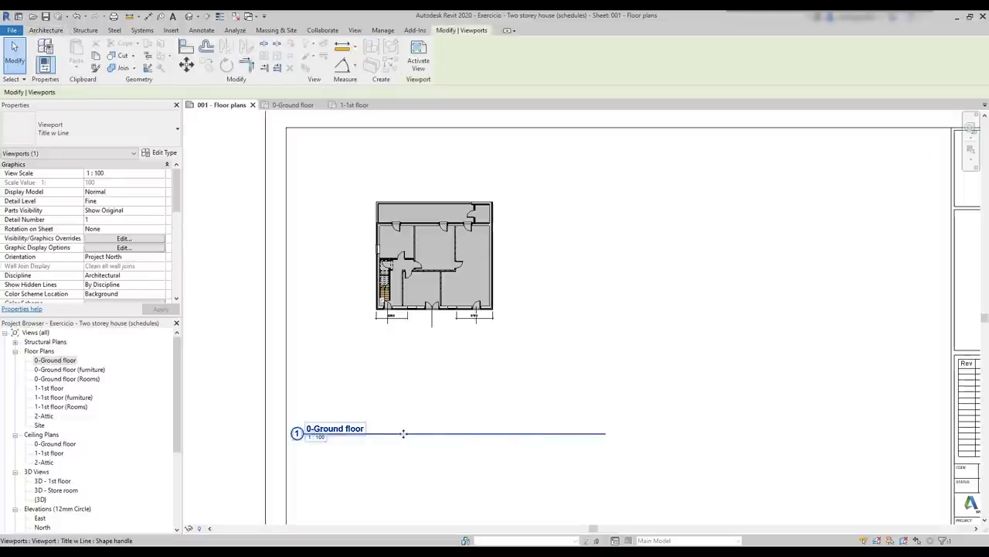
left_click_drag(403, 421, 407, 347)
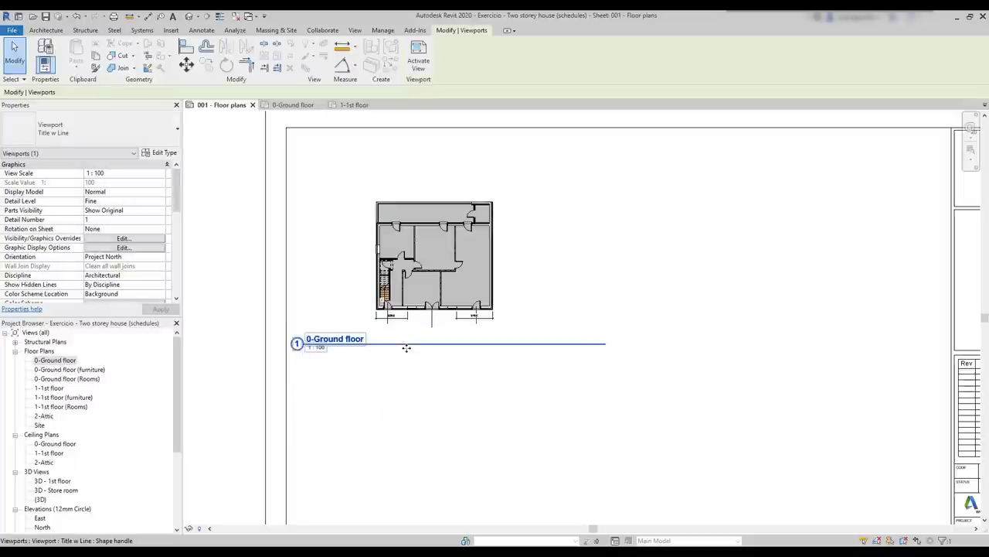
- Shorten the 0-Ground floor viewport's title line from both ends to roughly match the width of the plan above
left_click(505, 380)
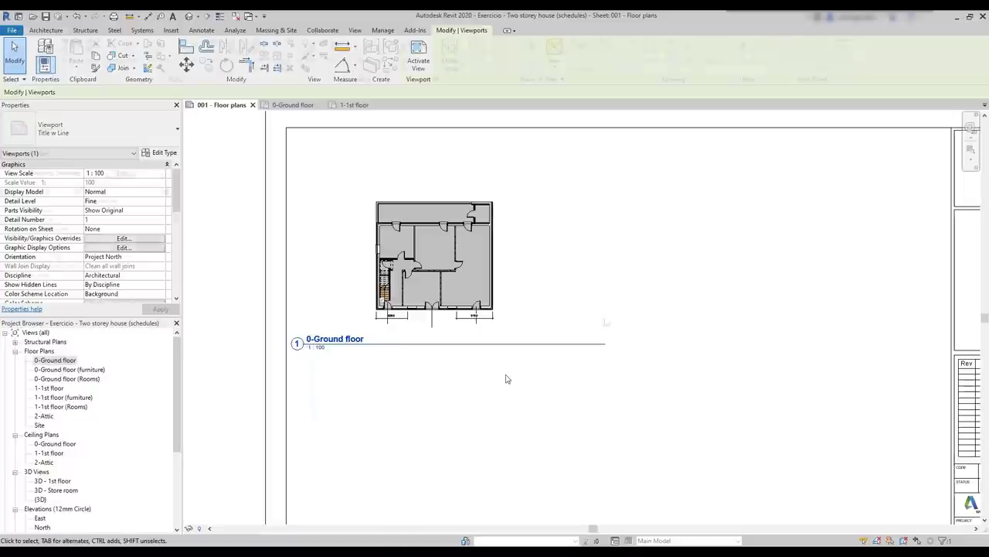
left_click(496, 286)
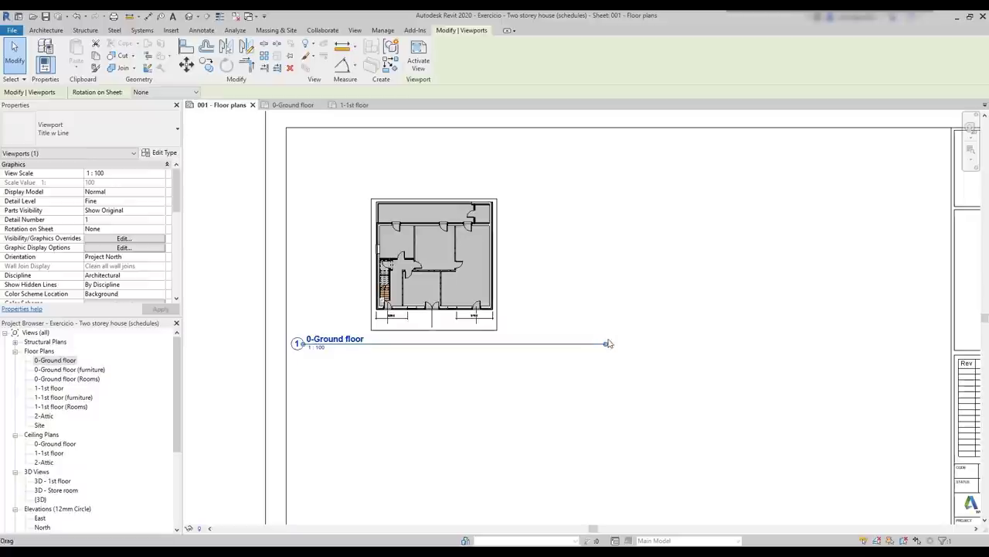
scroll(301, 345, "up", 3)
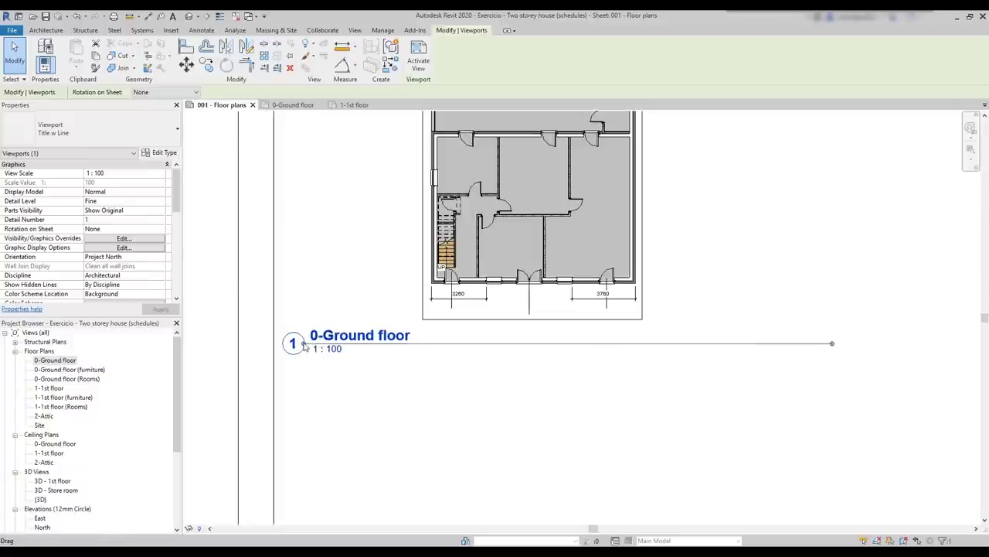
left_click_drag(303, 347, 413, 347)
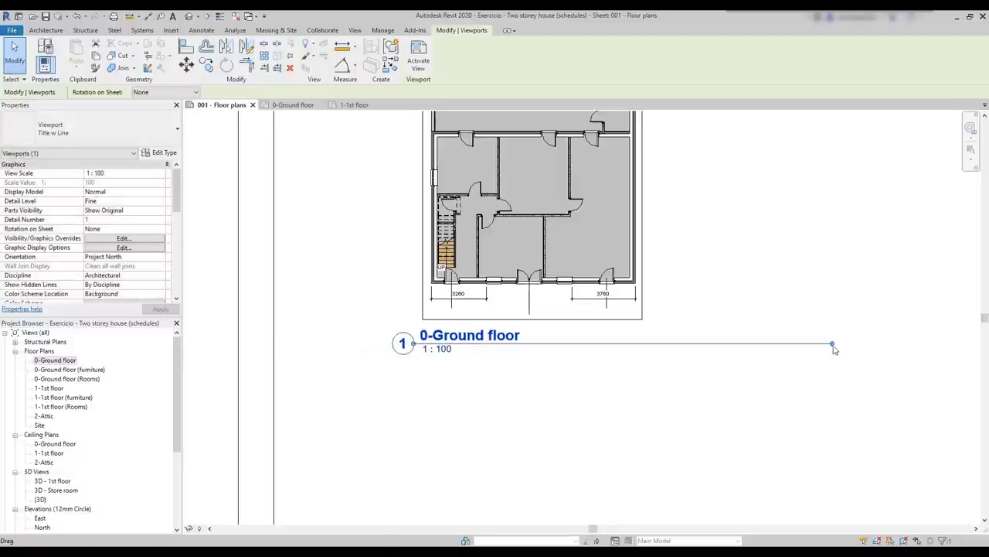
left_click_drag(834, 349, 674, 343)
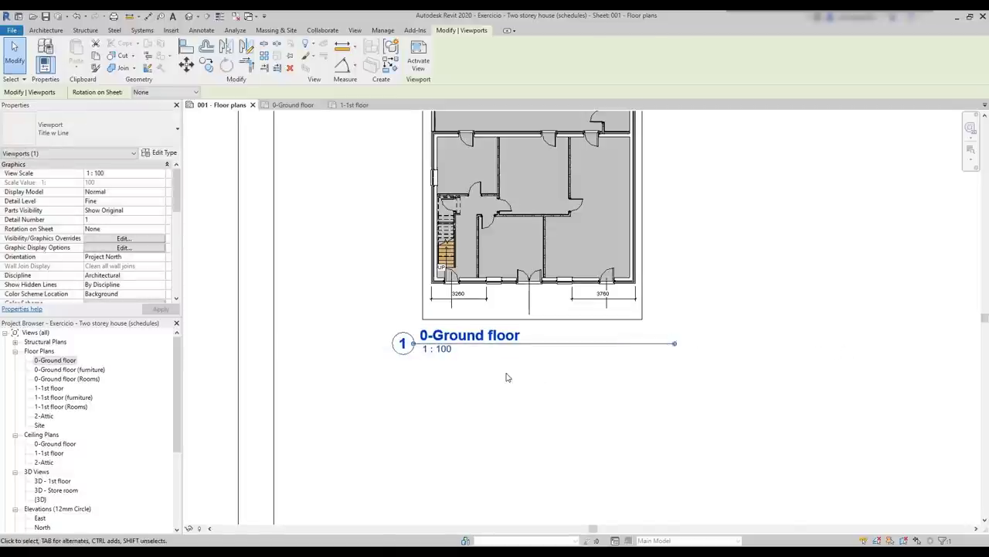
left_click(506, 377)
scroll(324, 331, "down", 3)
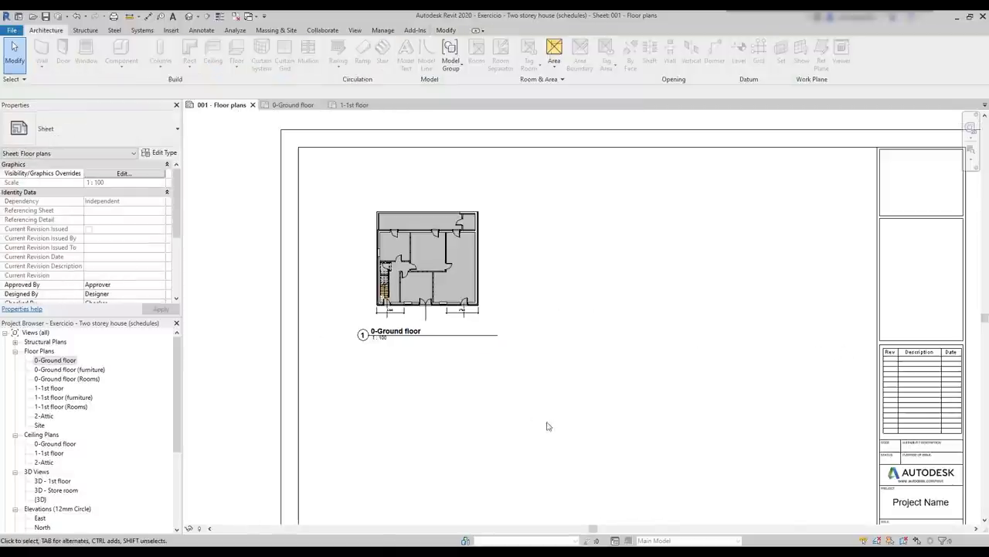
scroll(487, 402, "down", 1)
middle_click_drag(548, 420, 510, 357)
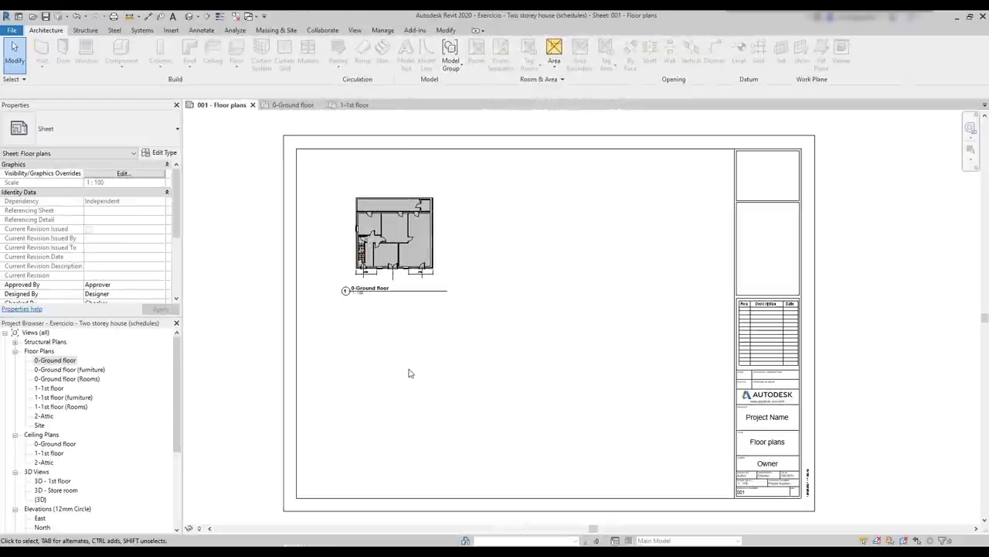
- Set the view scale of the 0-Ground floor viewport on sheet 001 to 1 : 50
left_click(412, 278)
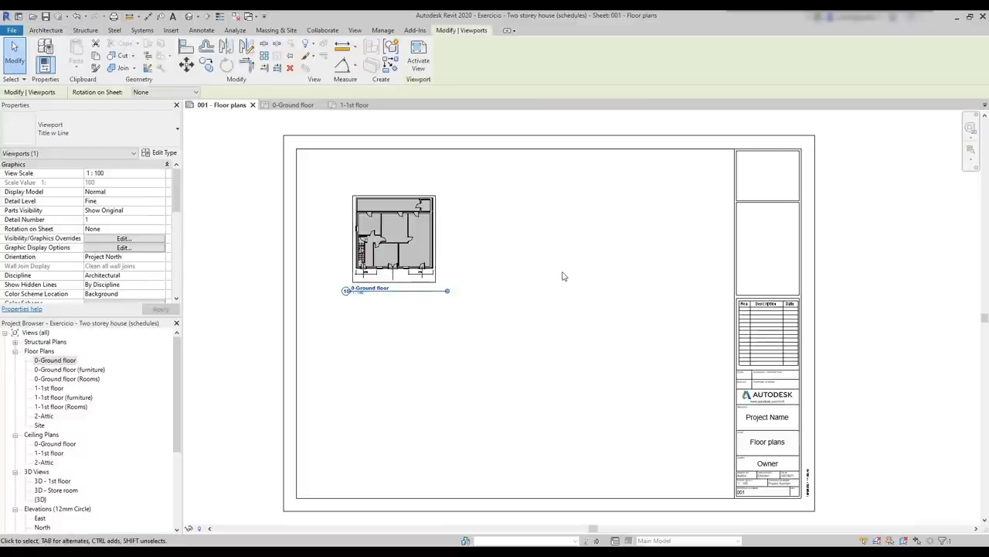
left_click(108, 176)
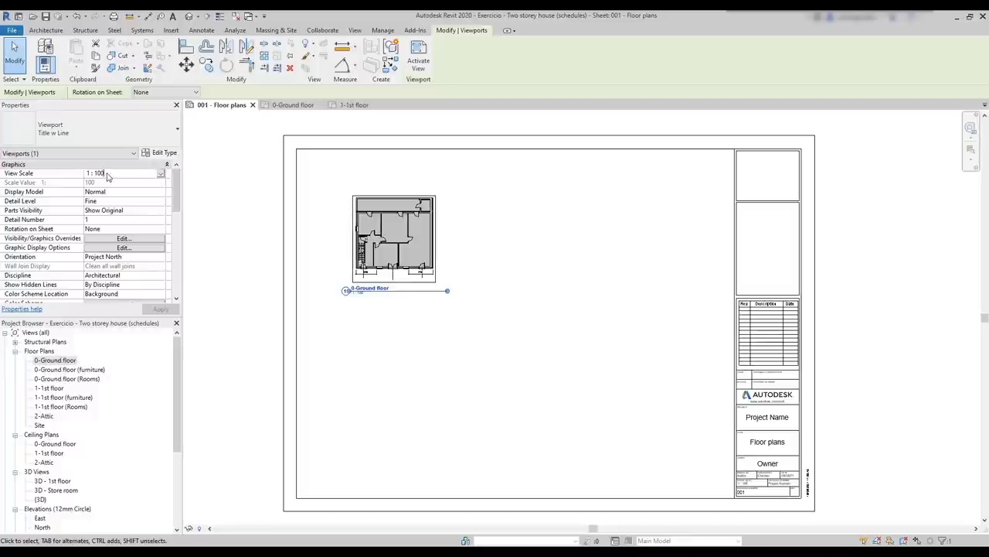
left_click(161, 177)
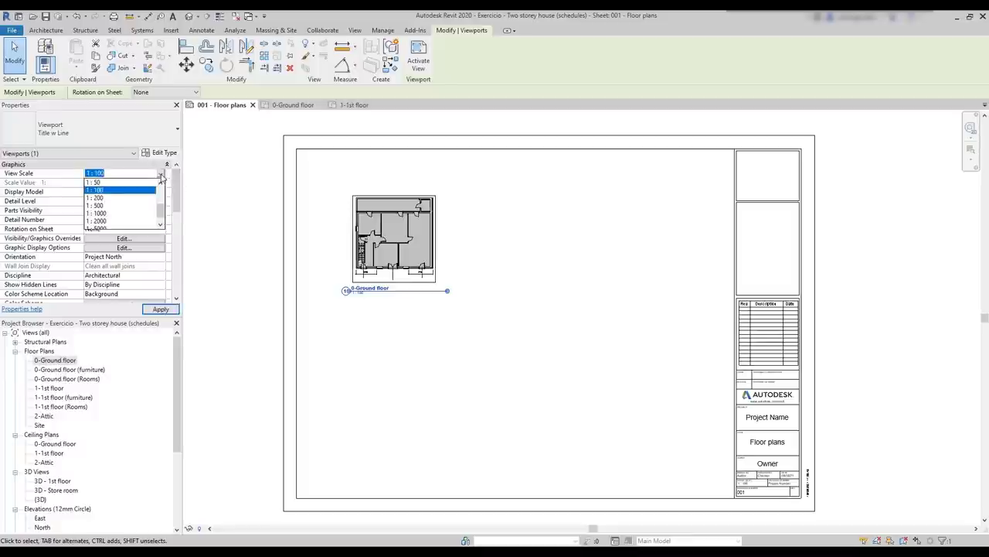
left_click(99, 183)
left_click(160, 309)
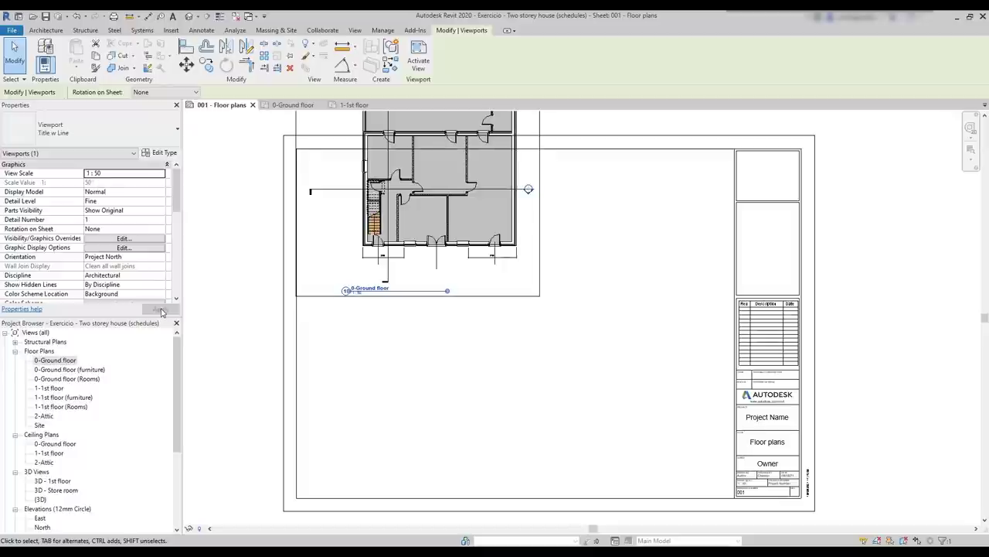
left_click(258, 301)
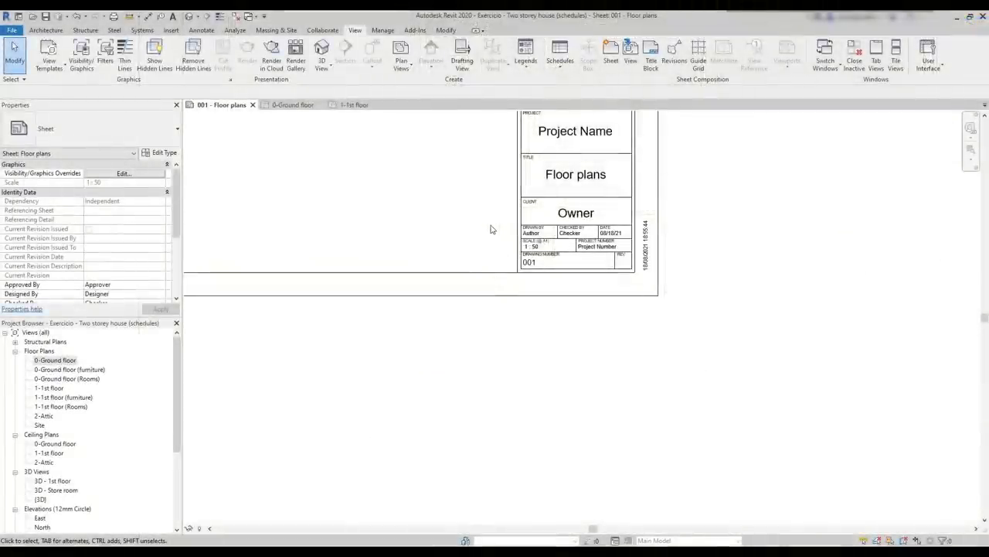
- Move the 0-Ground floor viewport down so the enlarged plan sits inside the sheet border
scroll(491, 228, "up", 3)
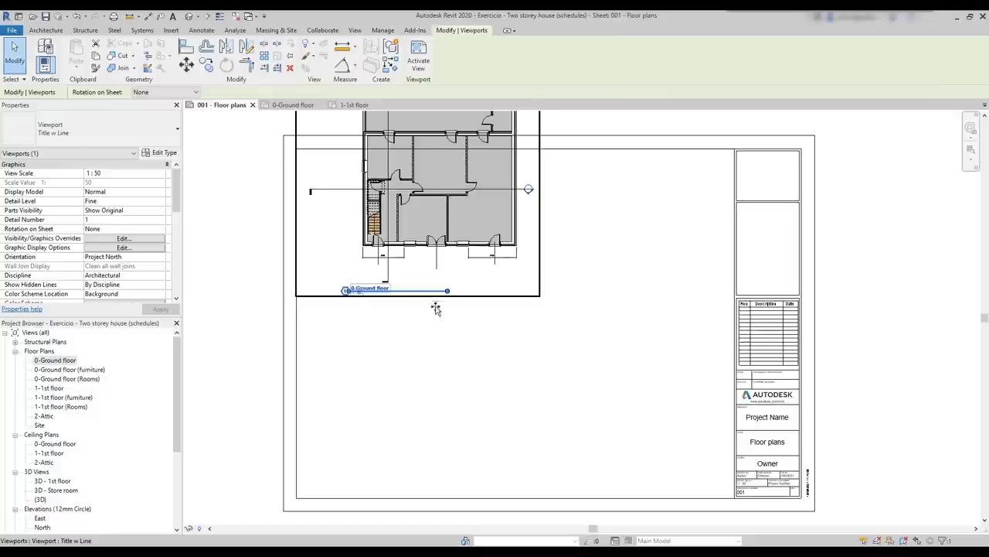
left_click_drag(436, 309, 437, 369)
left_click(463, 396)
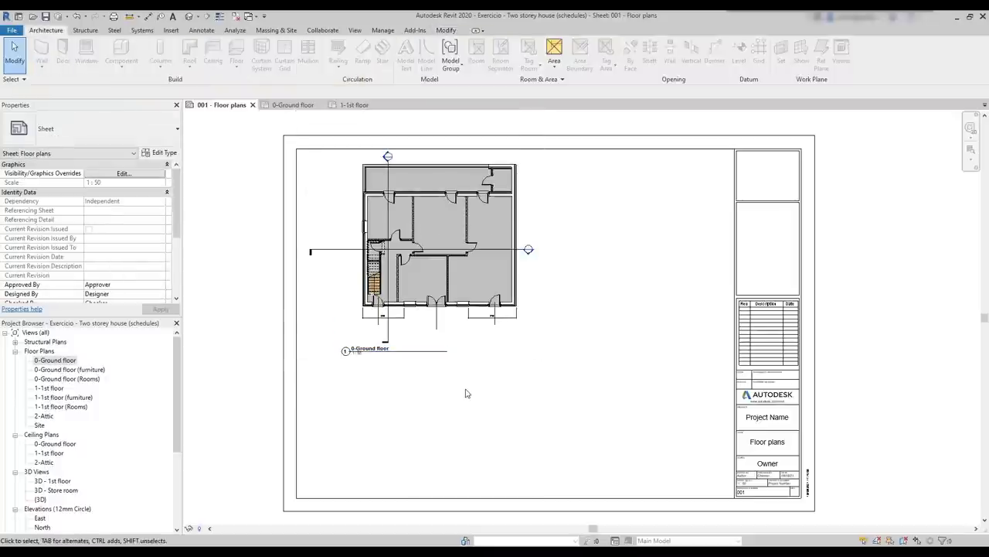
- Lengthen the 0-Ground floor title line to the plan's far side and move the title below the section line
left_click(429, 356)
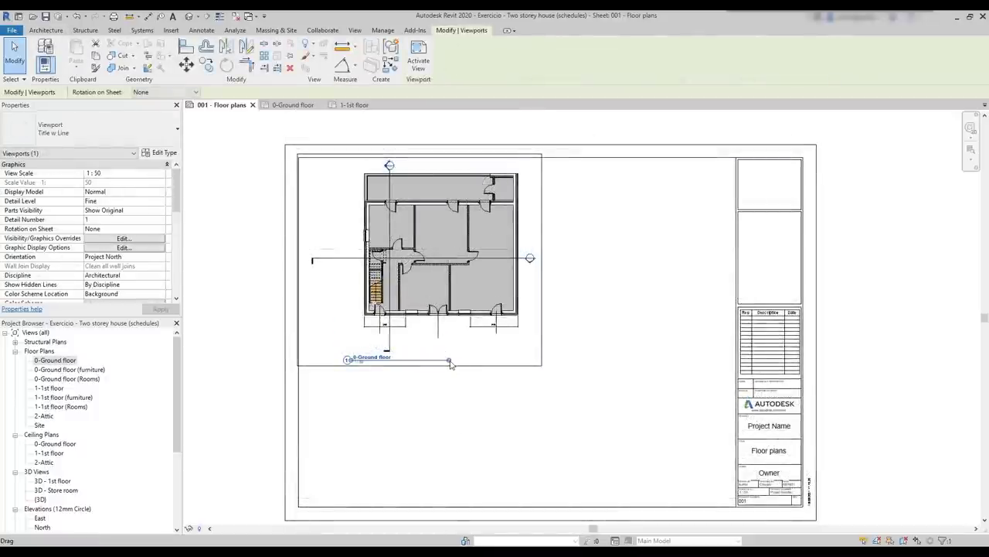
left_click(454, 423)
left_click_drag(385, 370, 395, 377)
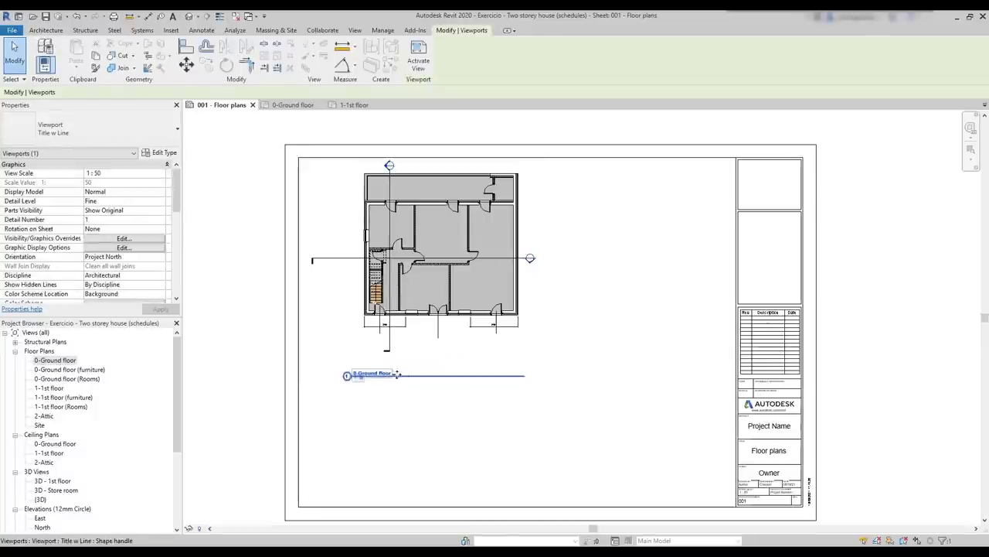
left_click(461, 393)
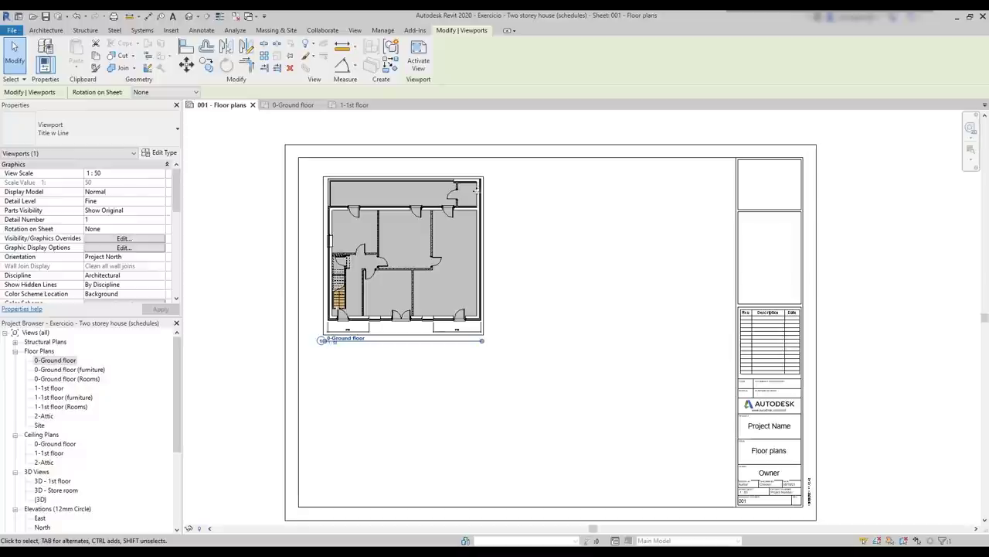
- Add the 1-1st floor floor plan view to sheet 001, to the right of the 0-Ground floor plan with their titles aligned
left_click(354, 31)
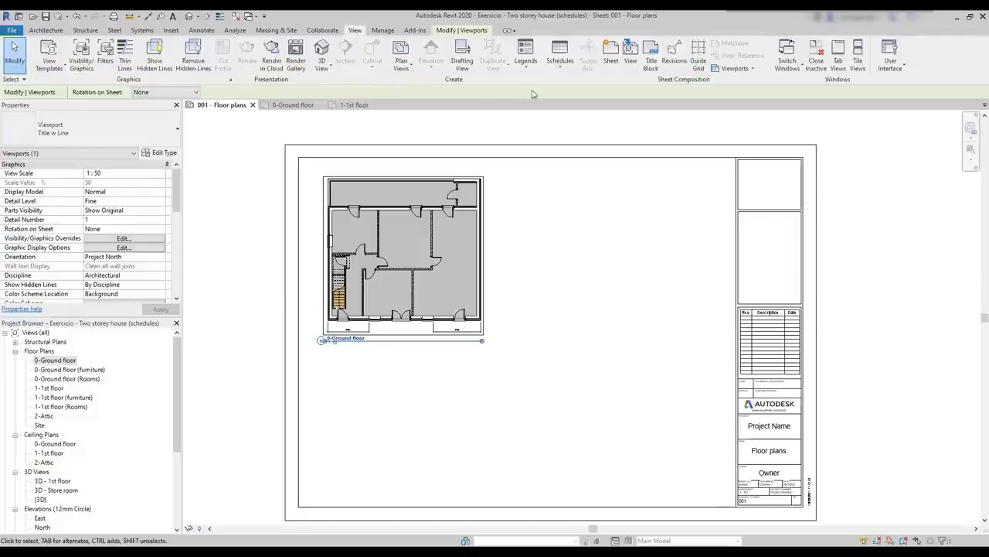
left_click(631, 55)
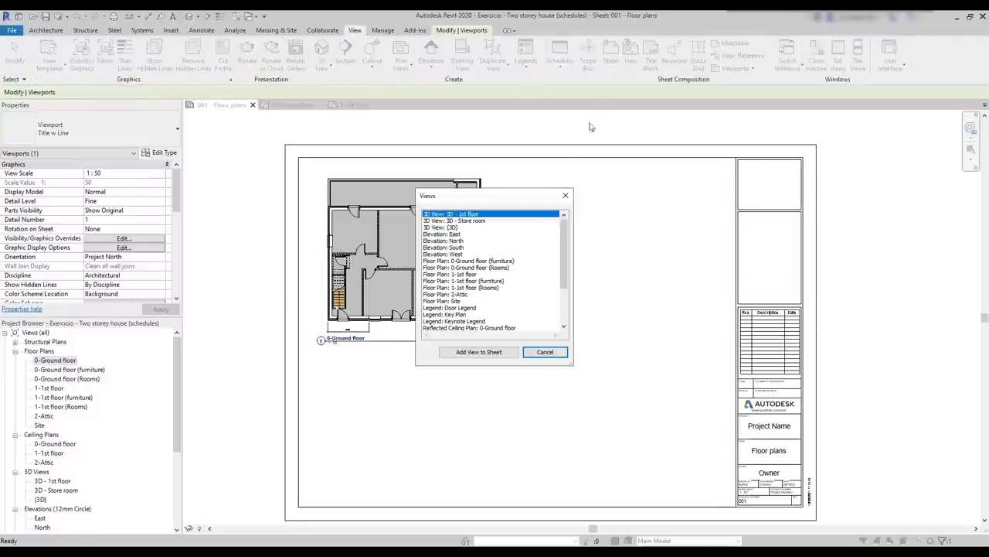
left_click_drag(564, 252, 564, 264)
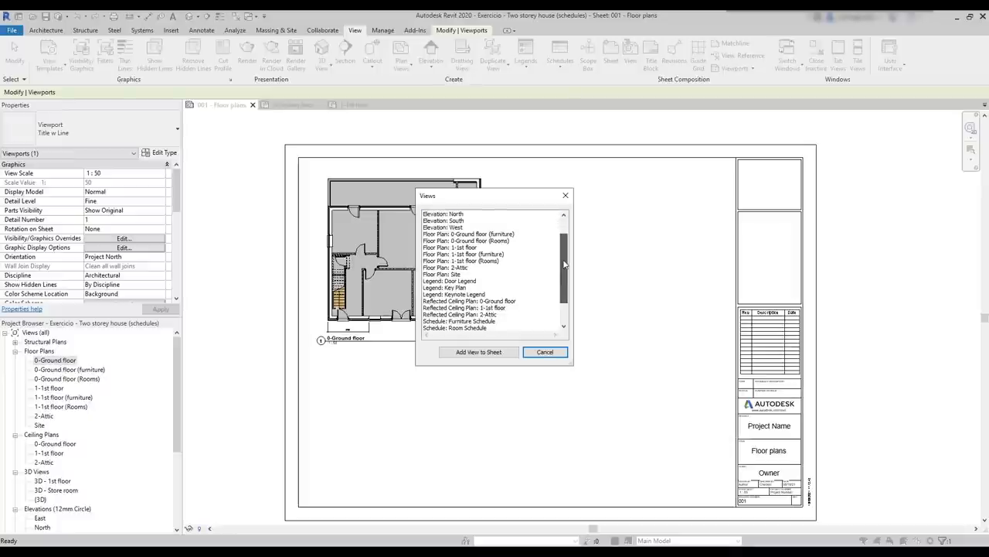
left_click(490, 248)
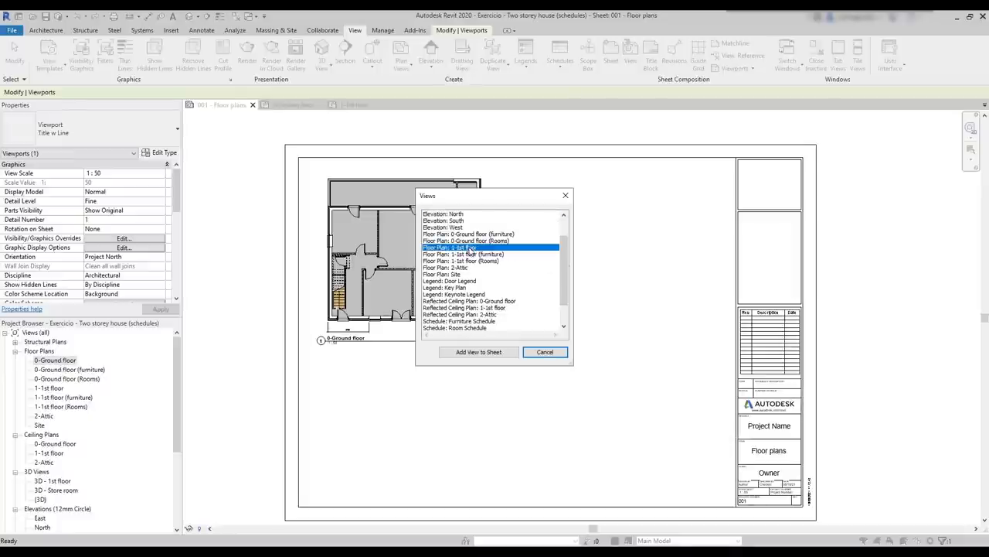
left_click(500, 354)
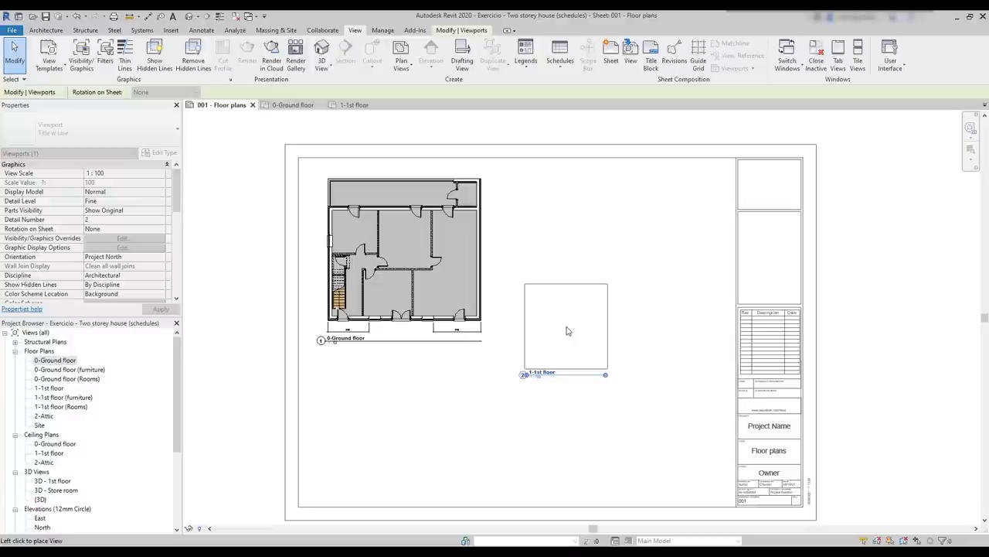
left_click(594, 294)
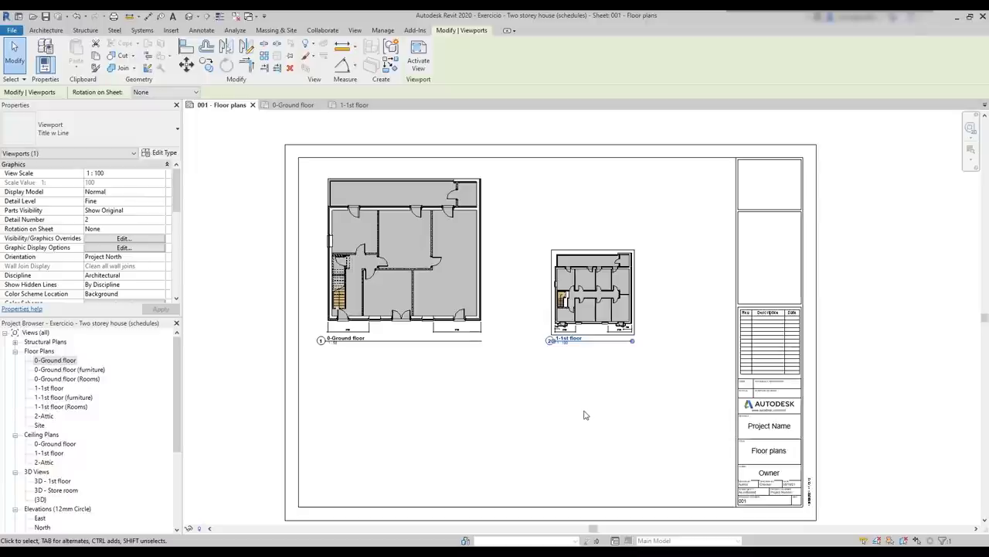
- Set the view scale of the 1-1st floor viewport to 1 : 50
scroll(530, 307, "up", 3)
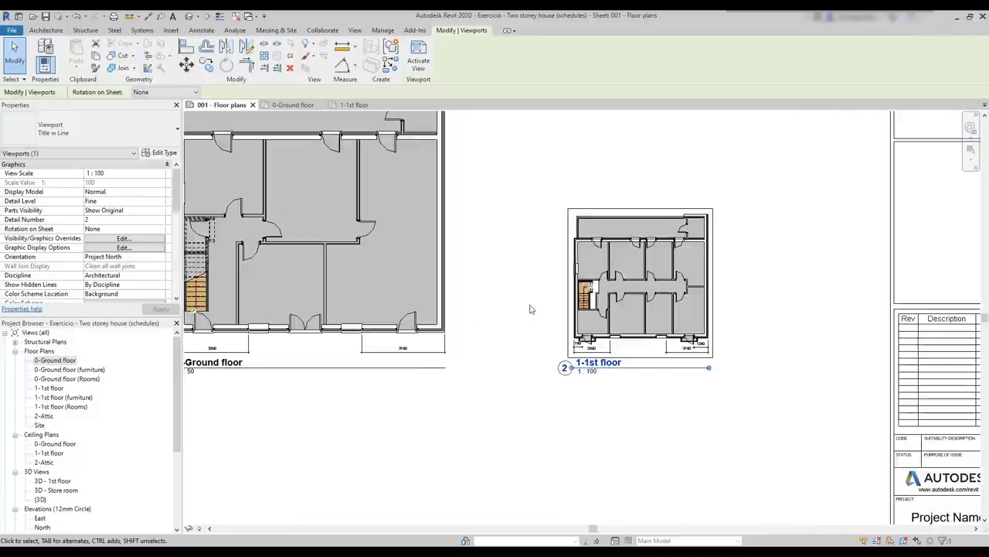
scroll(523, 314, "up", 1)
scroll(523, 314, "down", 4)
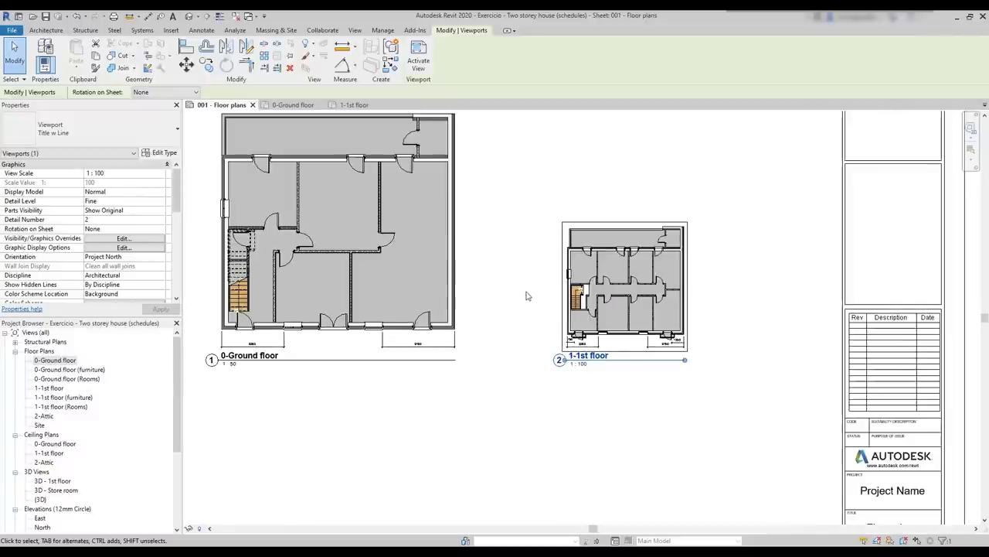
scroll(548, 329, "down", 4)
key("Escape")
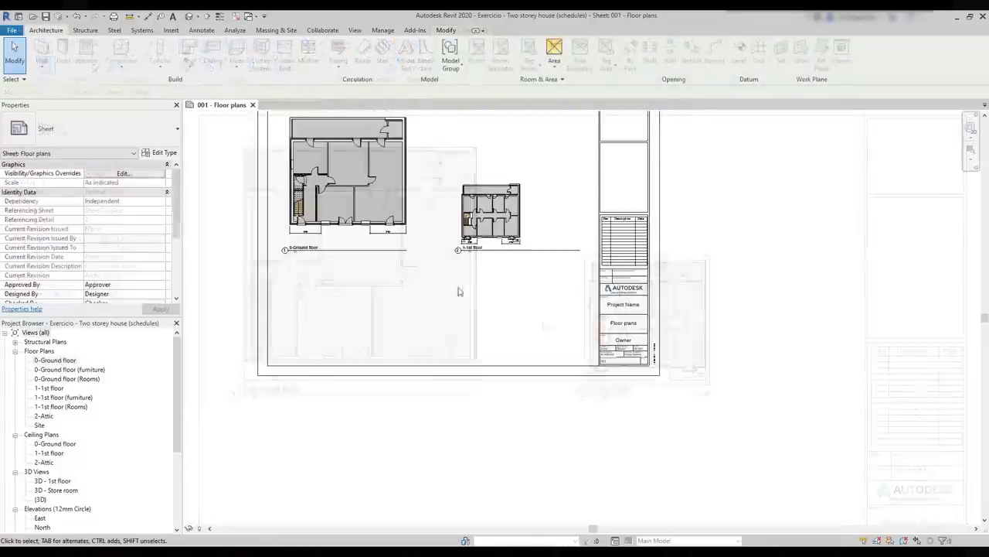
scroll(719, 415, "up", 5)
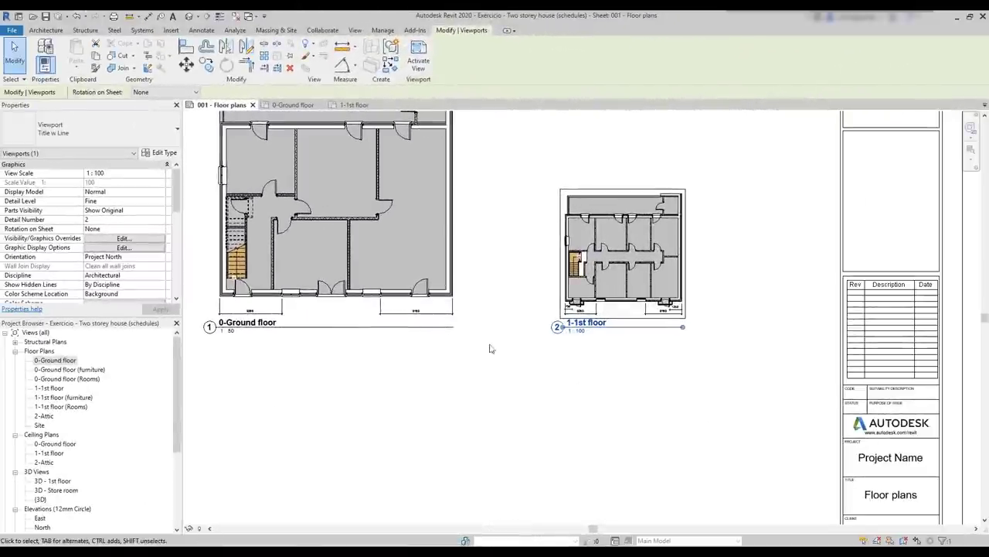
left_click(160, 176)
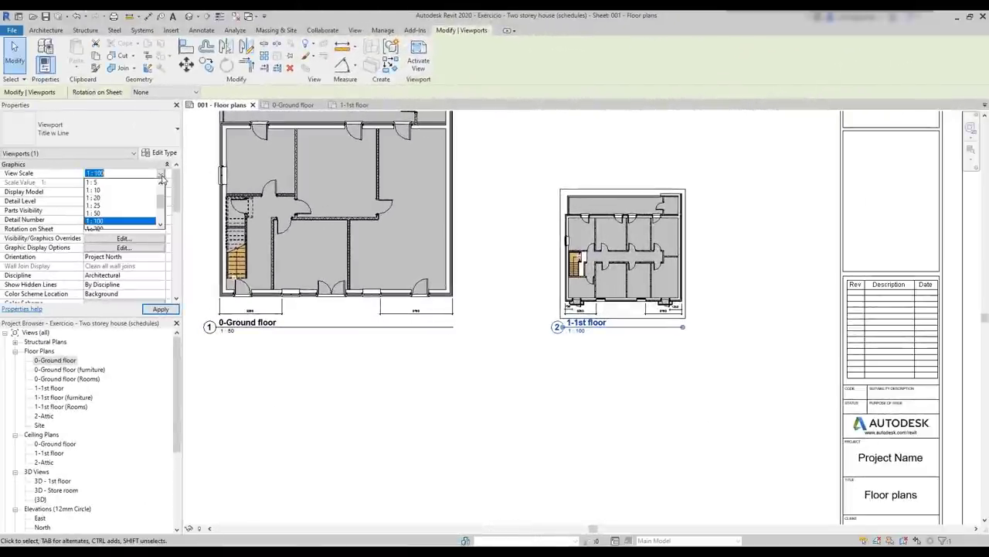
left_click(96, 212)
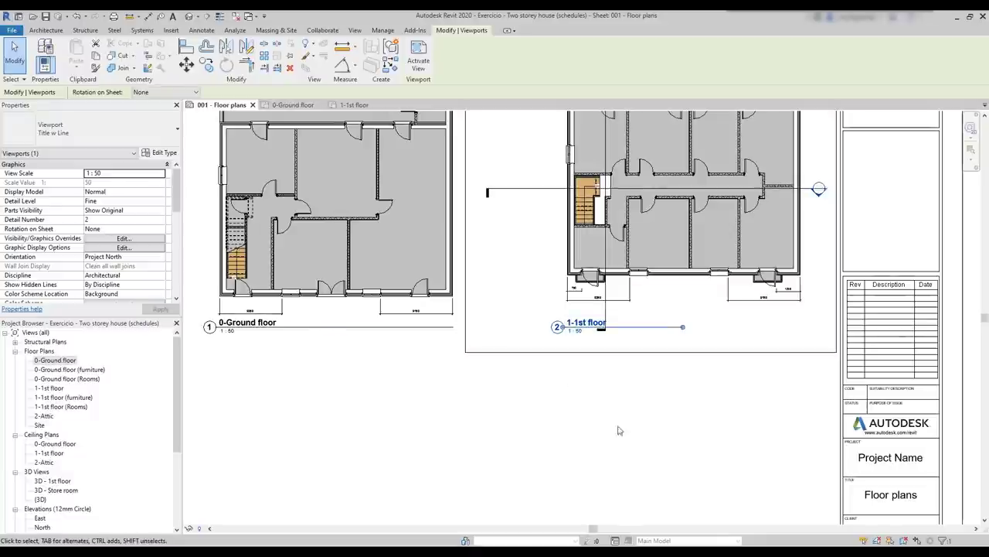
- Activate the 1-1st floor view on the sheet for editing, leaving no wall selected
scroll(491, 415, "down", 2)
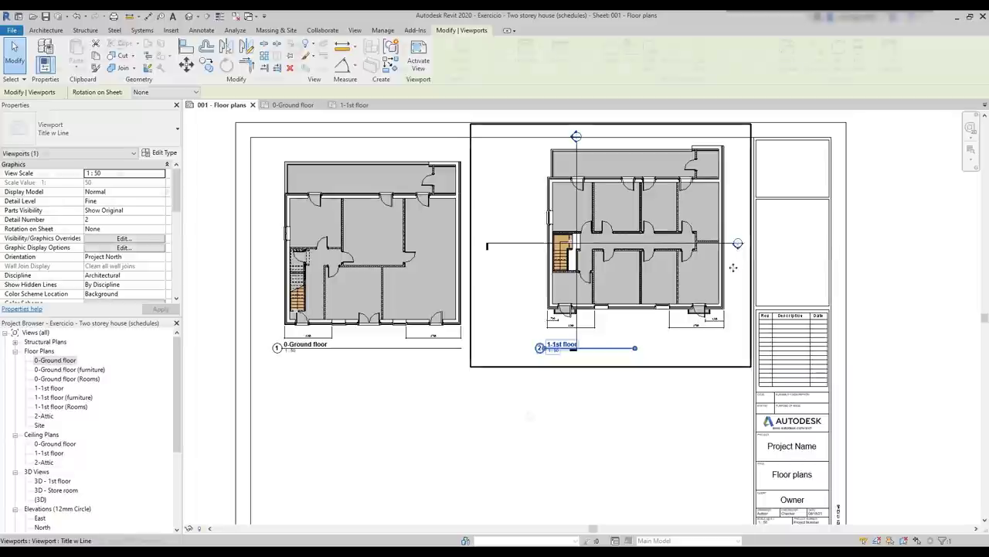
left_click(531, 409)
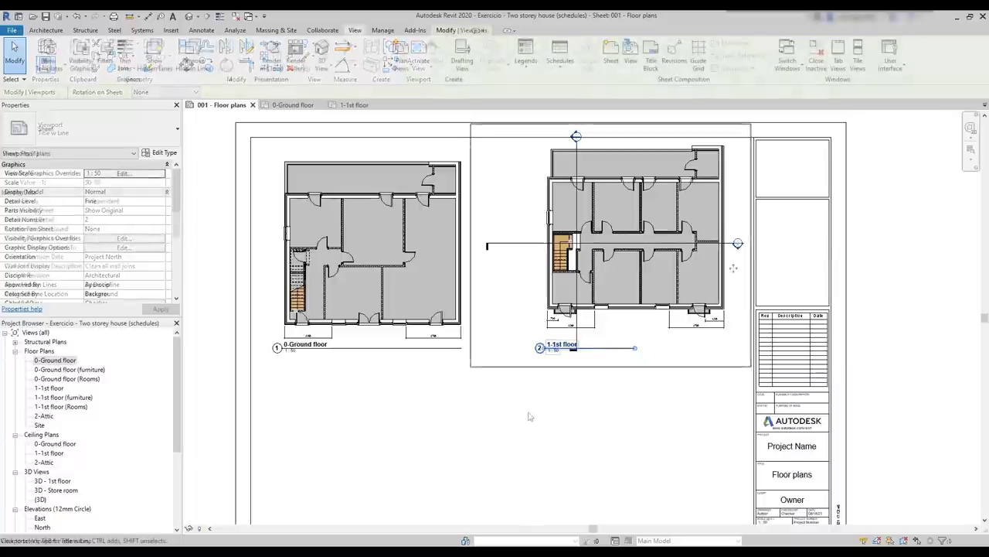
double_click(522, 313)
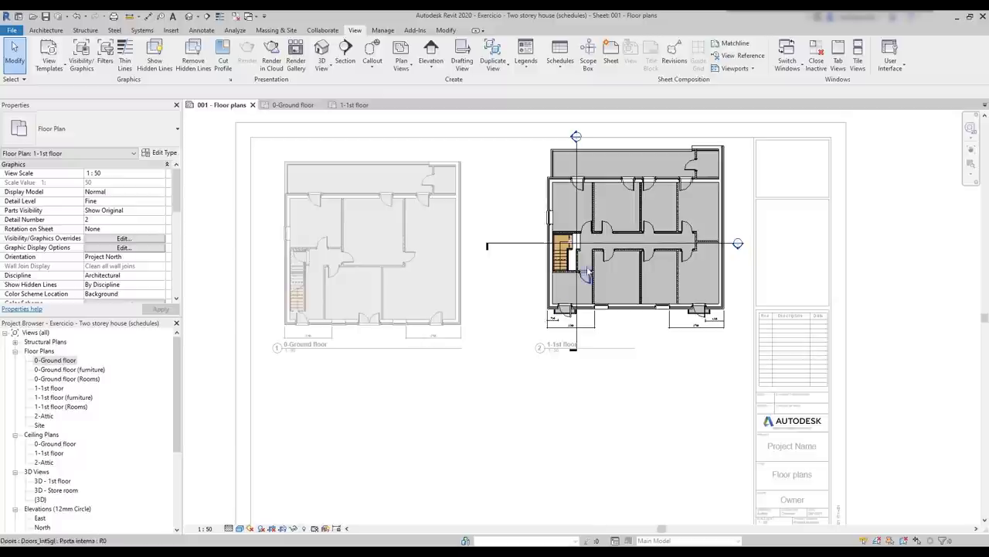
scroll(591, 259, "up", 3)
middle_click_drag(652, 272, 582, 367)
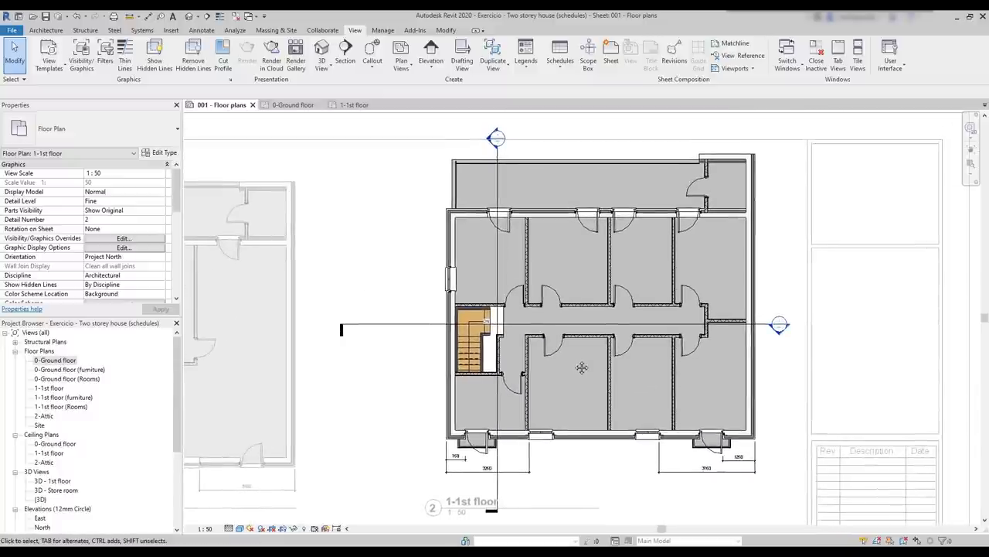
left_click(593, 339)
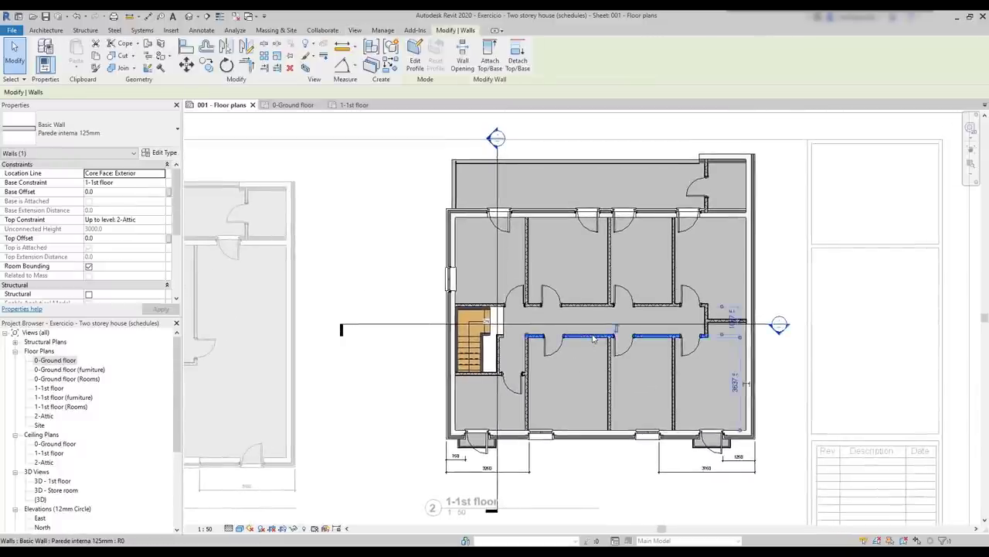
key("Delete")
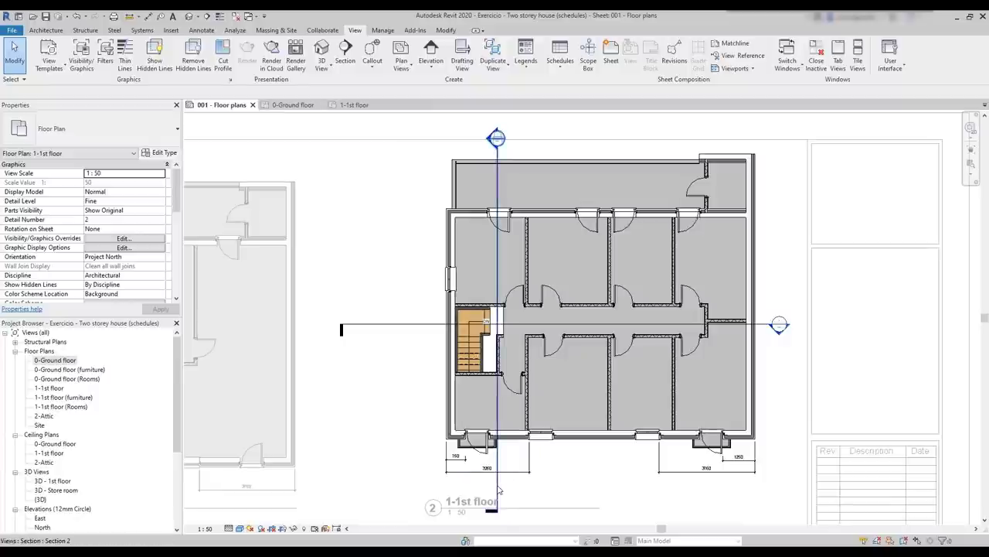
- Hide the section line category in the active 1-1st floor view and deactivate the view
left_click(497, 486)
right_click(499, 488)
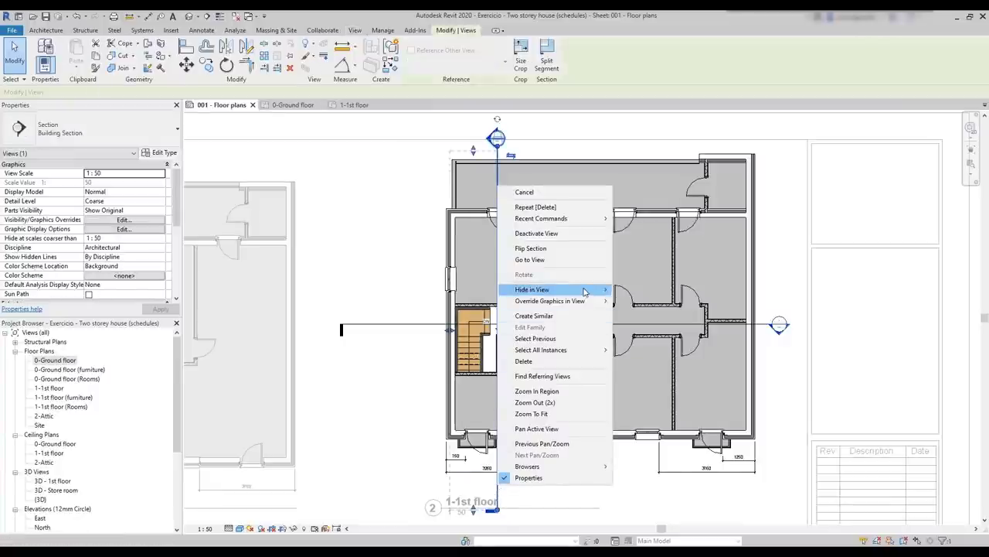
mouse_move(581, 289)
left_click(636, 300)
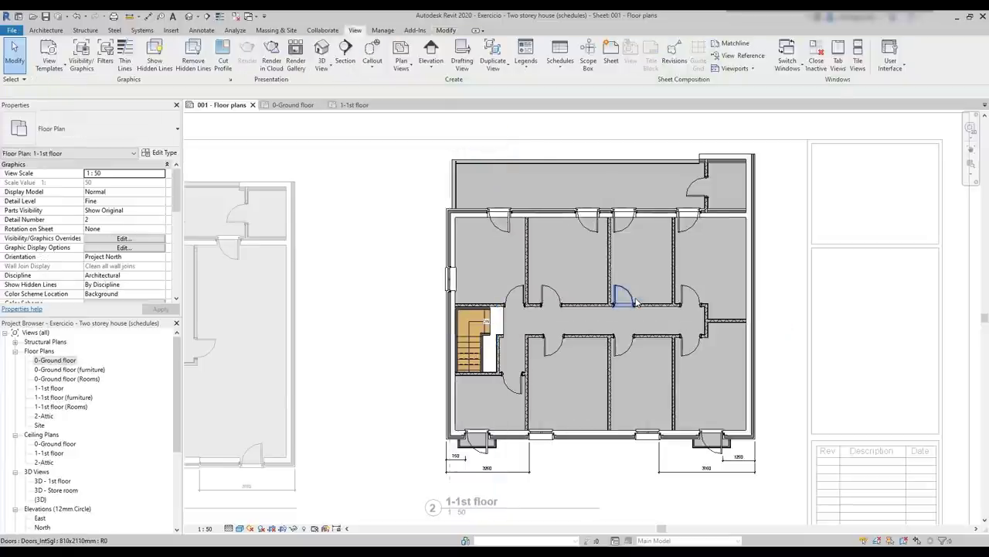
scroll(451, 329, "down", 1)
scroll(413, 352, "down", 1)
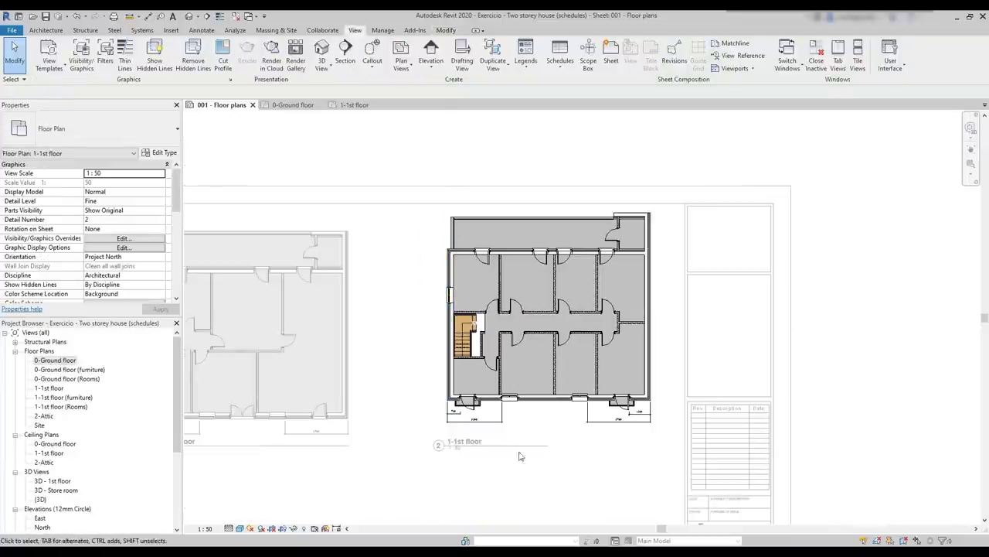
double_click(552, 416)
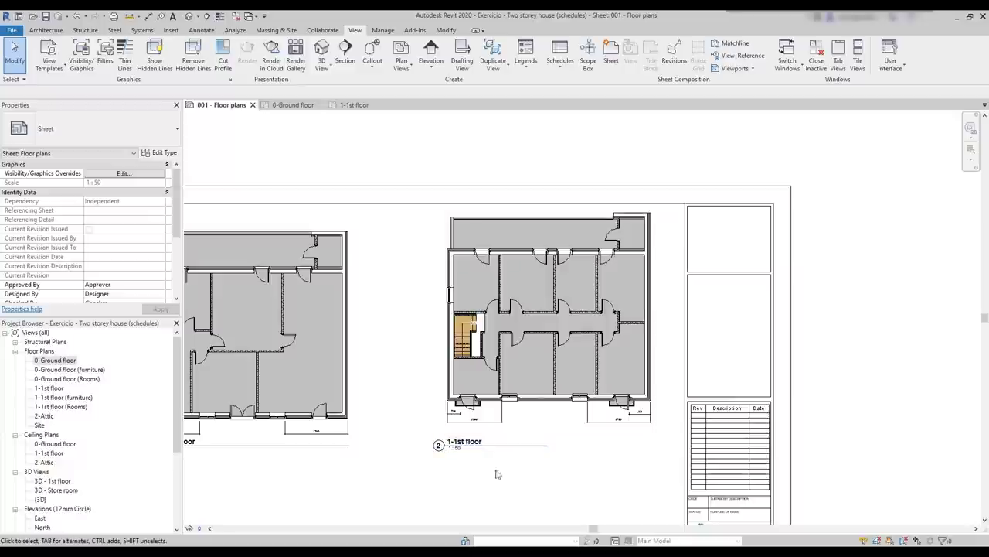
- Move the 1-1st floor viewport down until its plan lines up with the 0-Ground floor plan
middle_click_drag(419, 507, 563, 454)
left_click(630, 392)
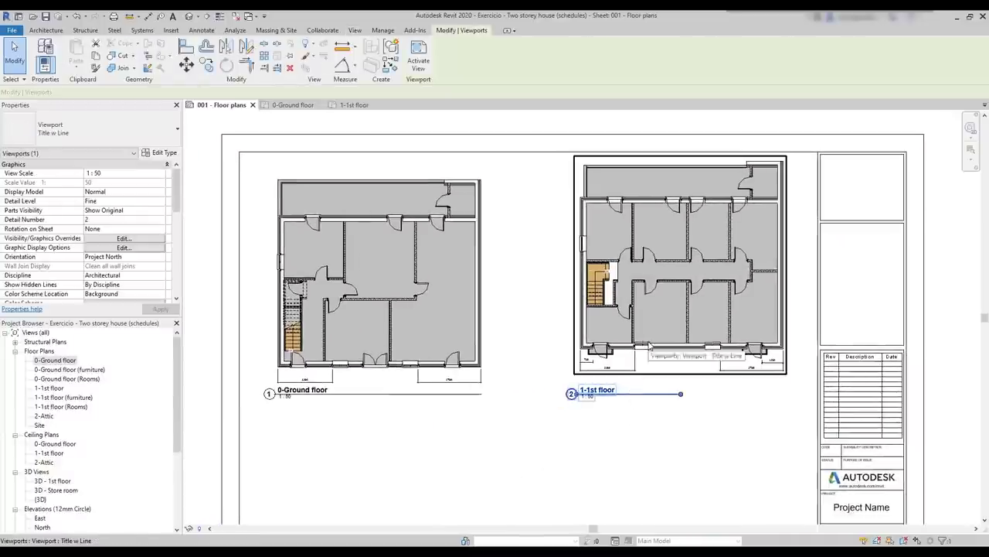
mouse_move(649, 345)
left_mouse_down()
mouse_move(650, 371)
mouse_move(650, 360)
left_mouse_up()
left_click(517, 454)
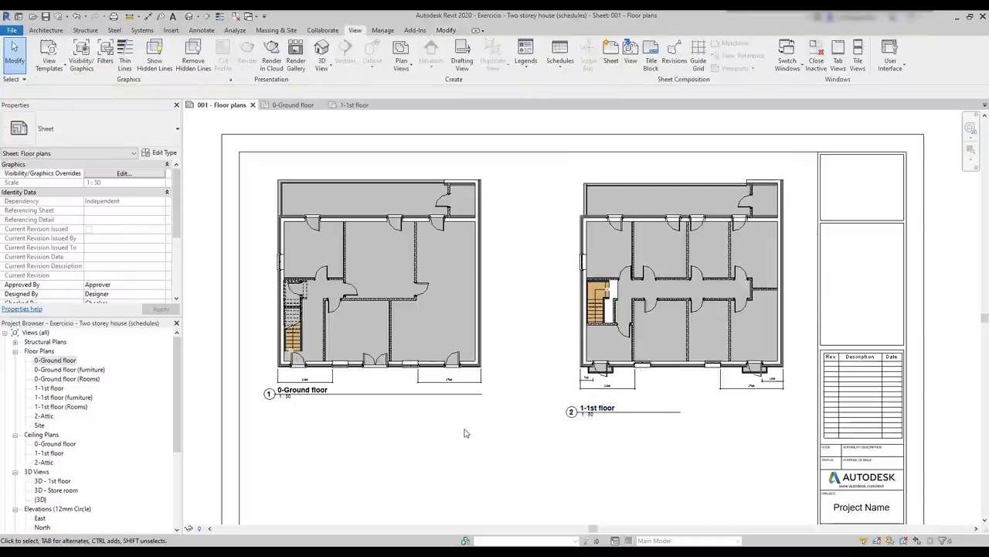
- Move the 0-Ground floor view title down in line with the 1-1st floor title
left_click(448, 394)
left_click_drag(448, 394, 446, 414)
left_click(626, 466)
- Lengthen the 1-1st floor title line to slightly beyond the far side of its plan
left_click(670, 431)
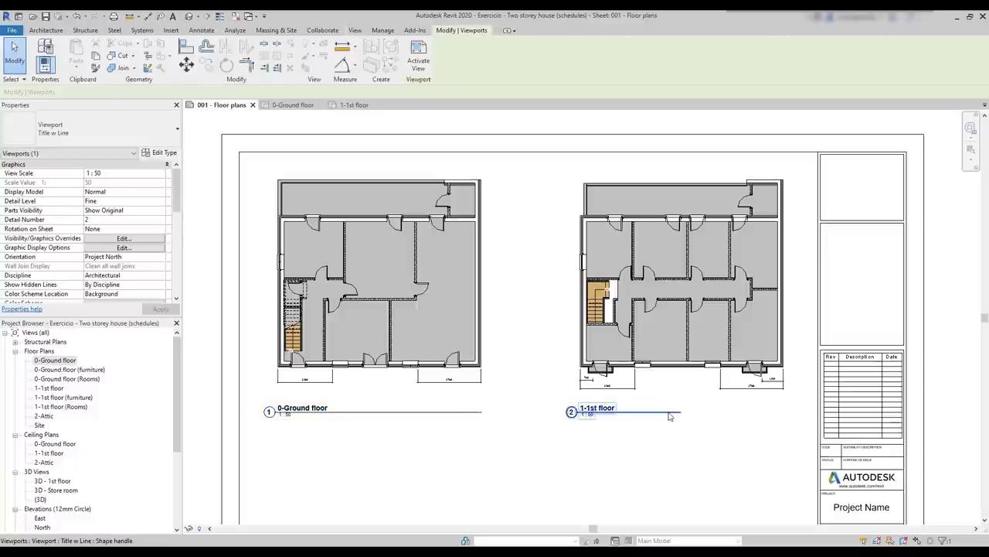
left_click(669, 437)
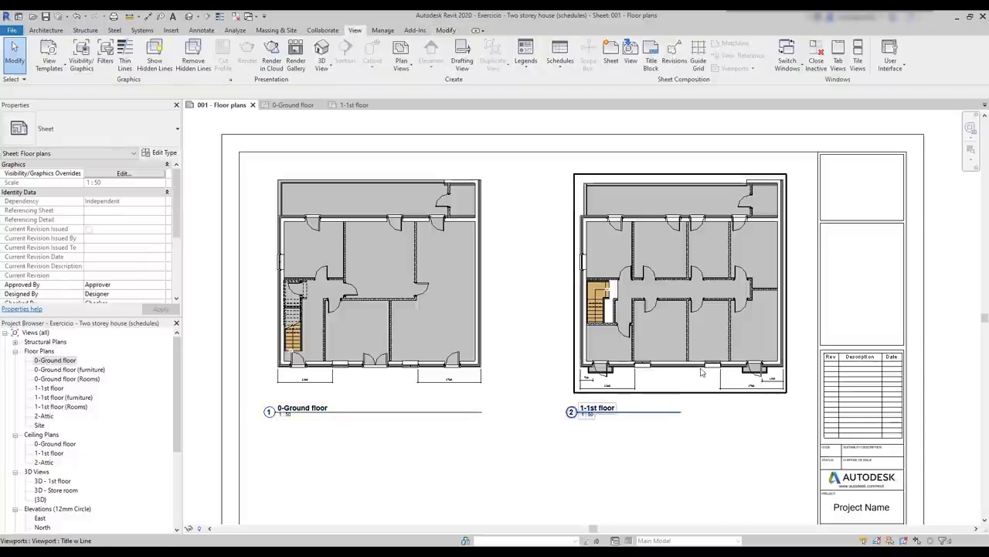
left_click(674, 412)
left_click_drag(680, 411, 791, 411)
left_click(706, 474)
- Open the A1 title block family of the Floor plans sheet for editing
scroll(707, 475, "down", 2)
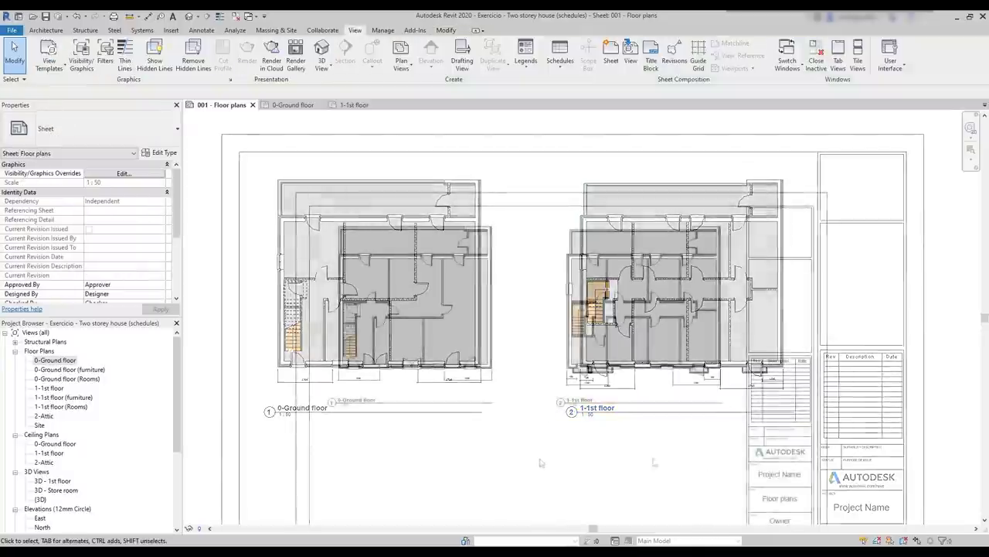
middle_click_drag(707, 474, 517, 374)
scroll(693, 452, "up", 2)
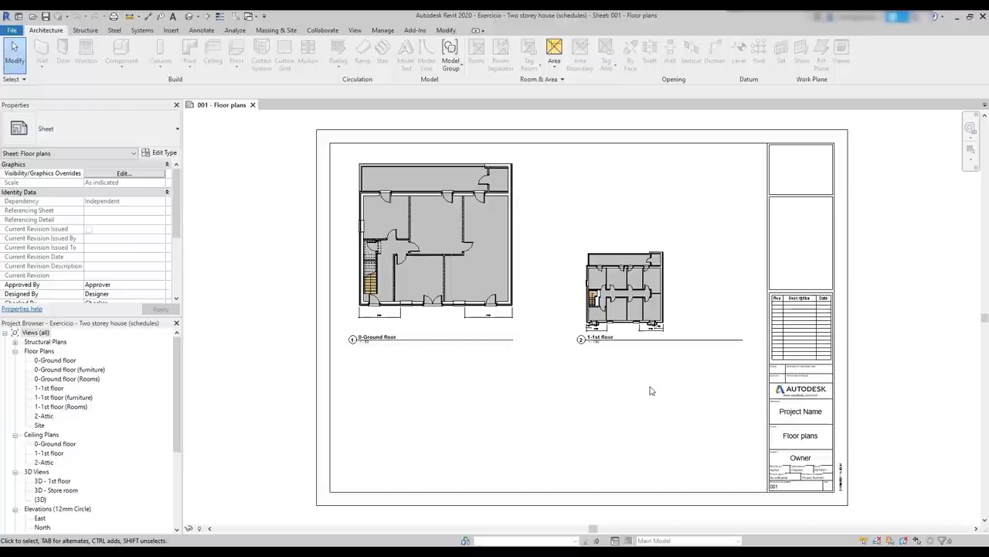
double_click(838, 276)
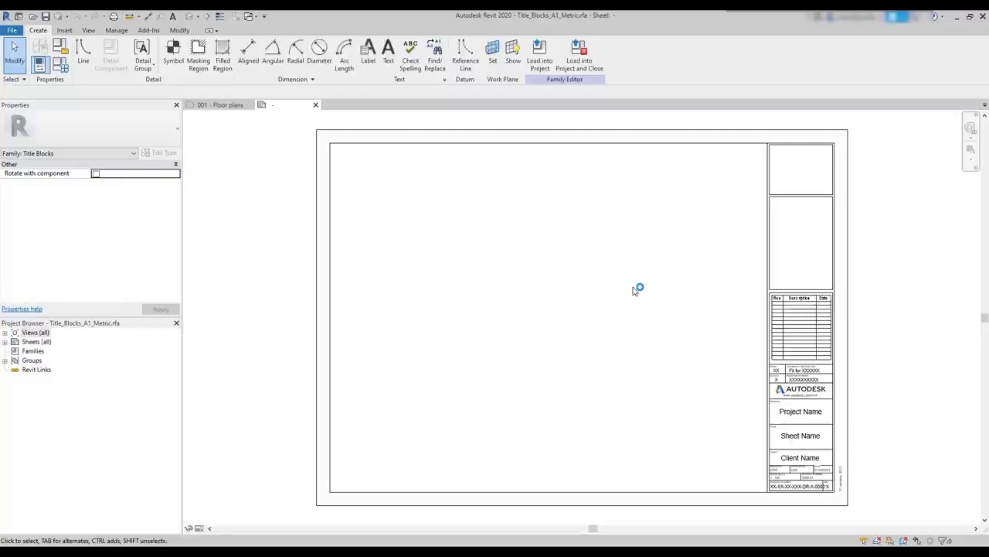
scroll(751, 472, "up", 3)
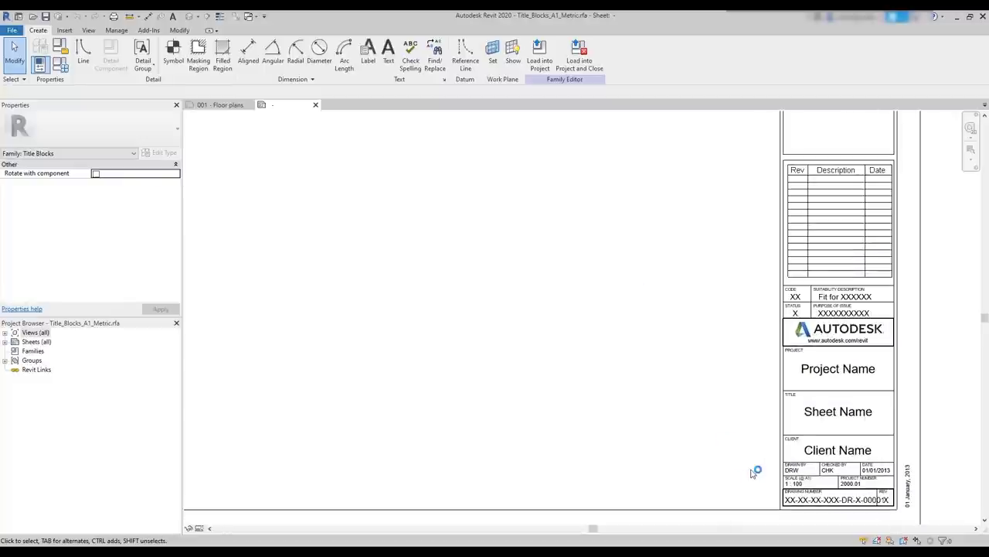
- Try to move the line between the sheet name and client name cells up by 10 mm
left_click(810, 435)
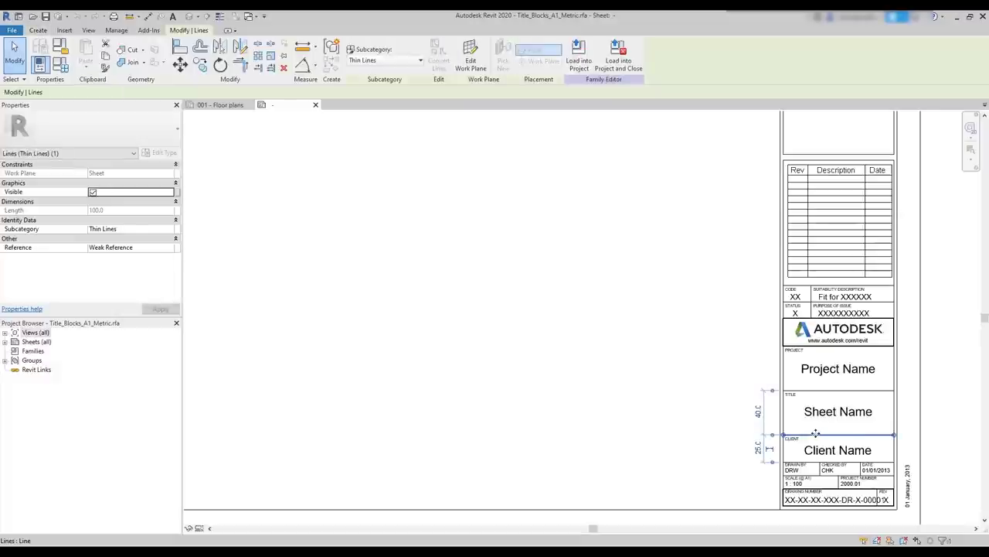
left_click_drag(815, 433, 816, 422)
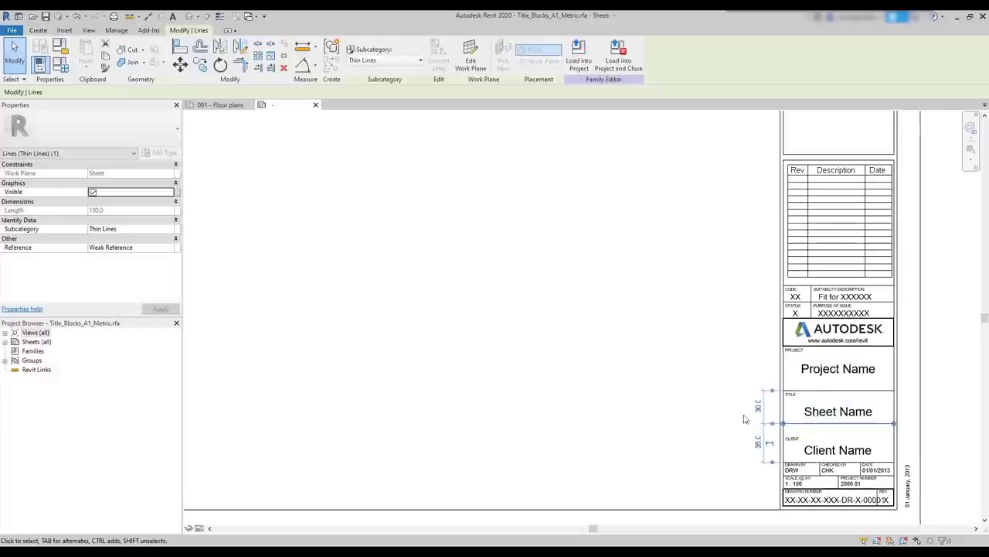
left_click(700, 419)
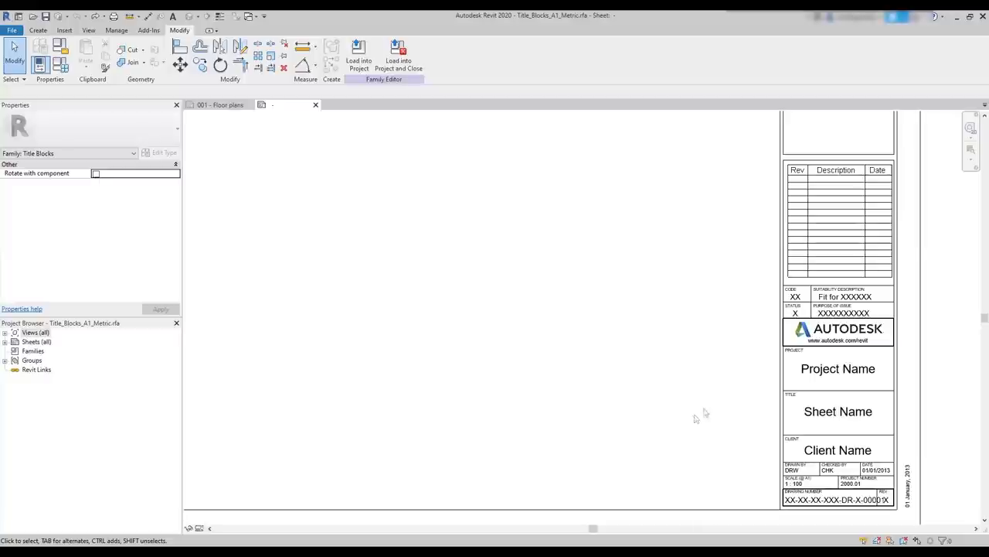
- Delete the Autodesk logo image and the web address text beneath it from the title block
left_click(835, 329)
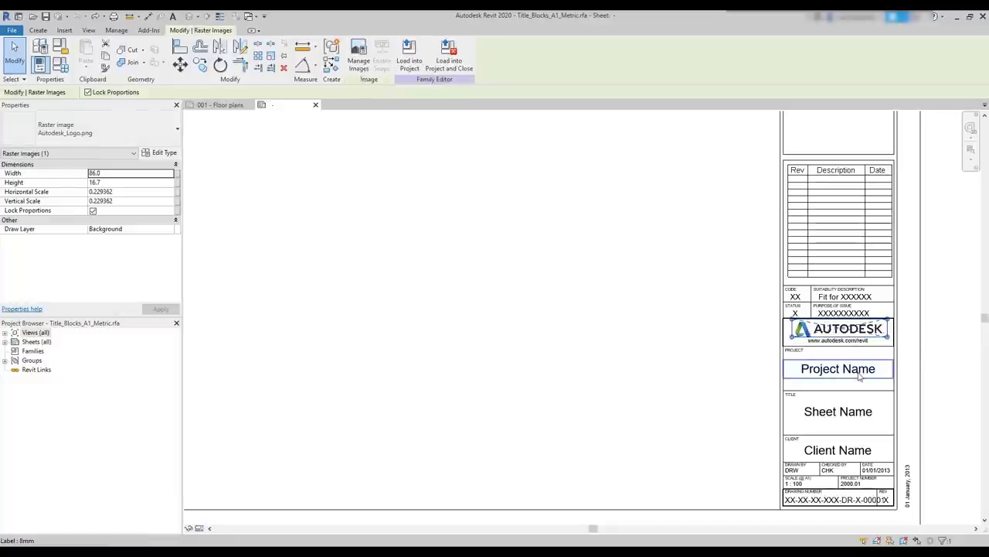
key("Delete")
left_click(867, 346)
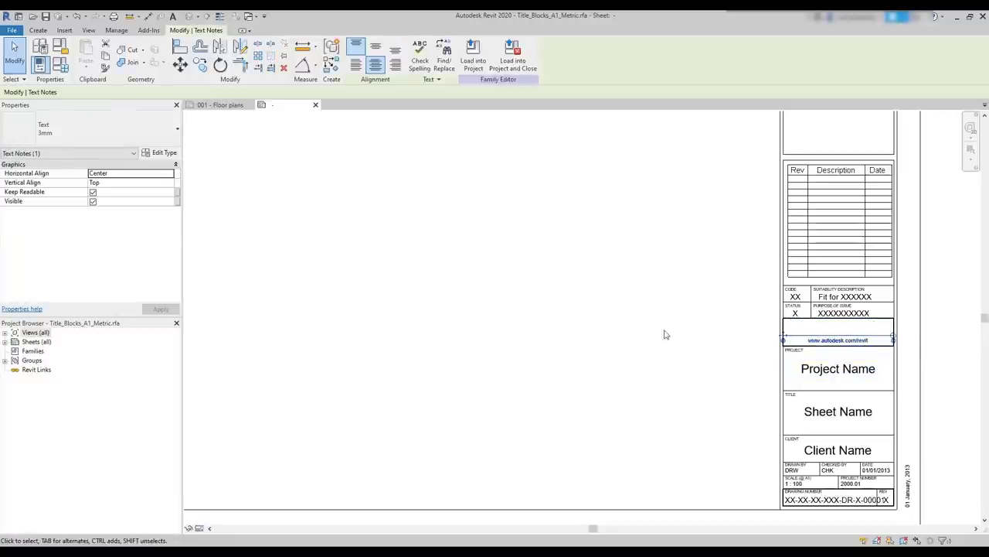
key("Delete")
- Import cad in black logo.jpg from Images and Icons, place it in the empty logo cell and scale it to about 14 mm wide
scroll(740, 392, "down", 2)
scroll(741, 392, "down", 1)
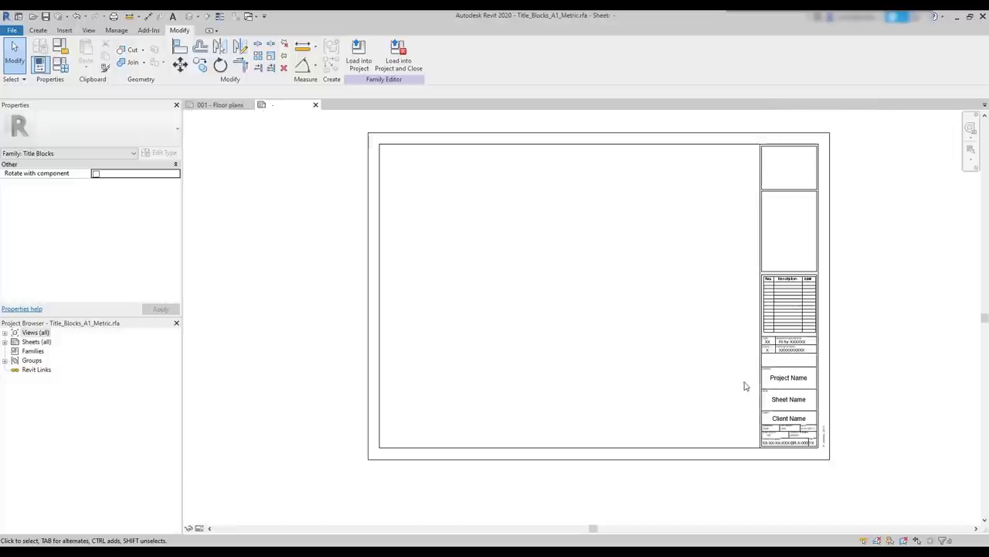
scroll(744, 384, "up", 4)
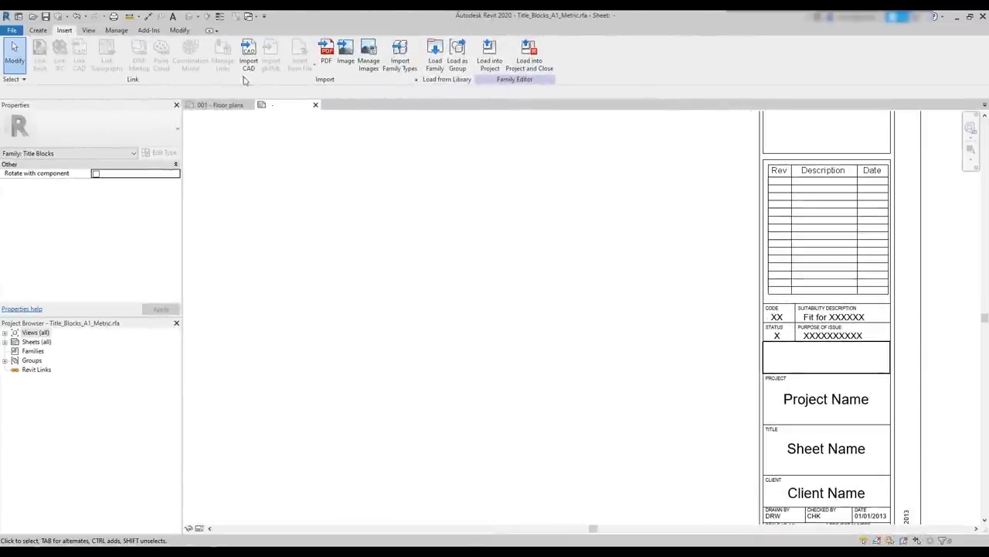
left_click(346, 53)
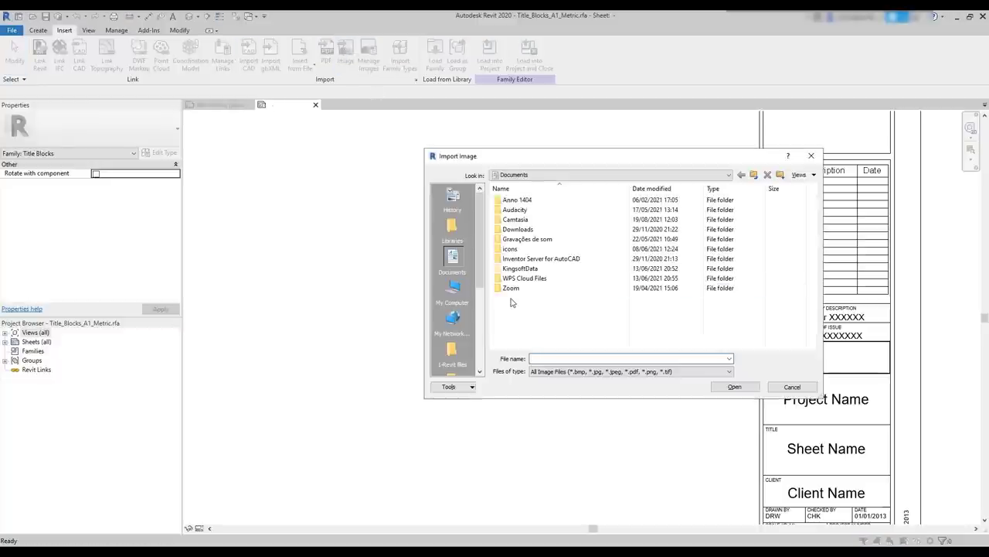
double_click(515, 219)
double_click(526, 228)
left_click(525, 200)
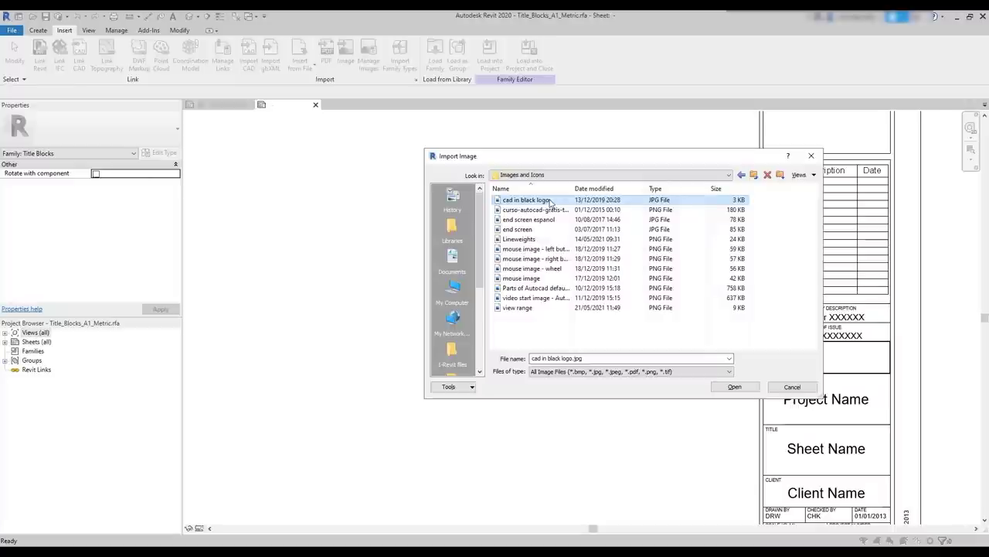
left_click(734, 387)
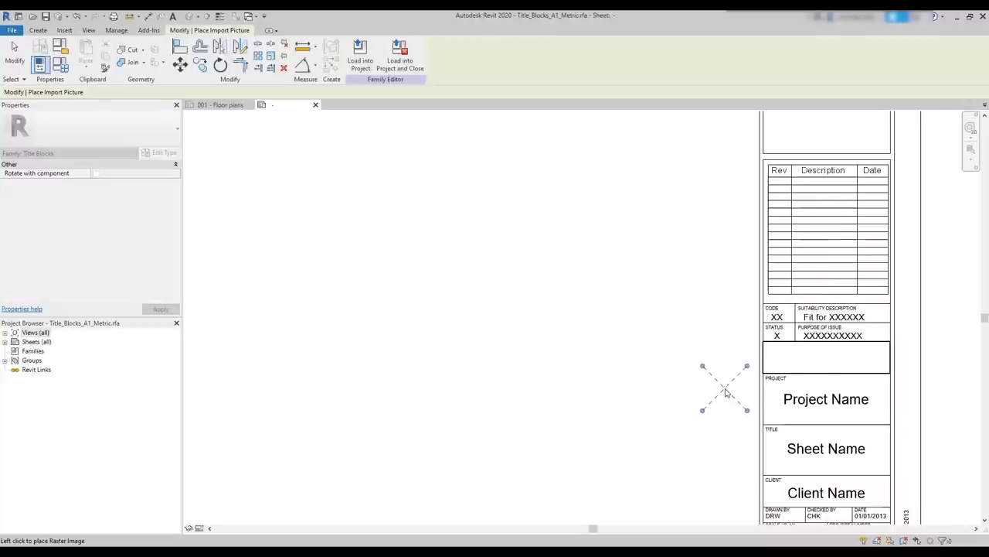
left_click(791, 361)
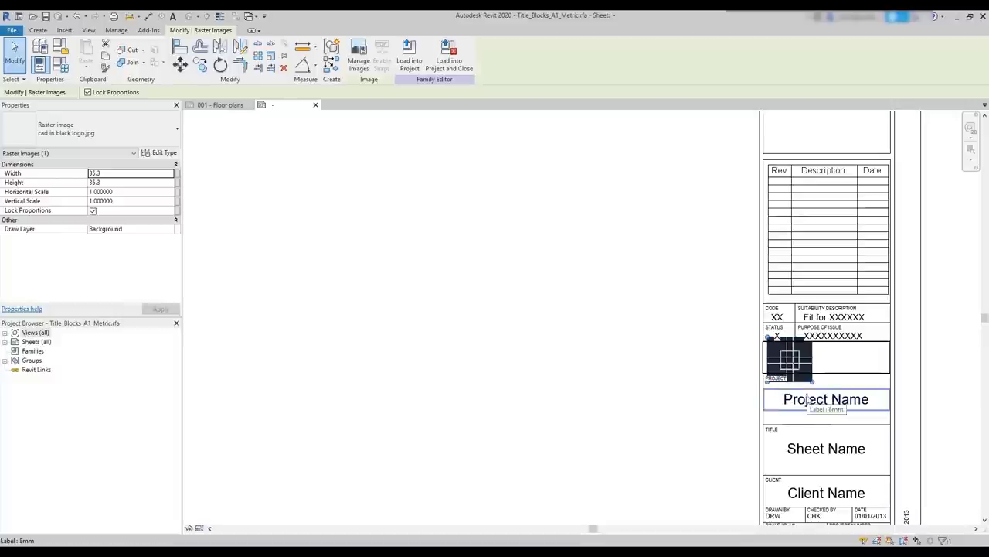
left_click_drag(813, 384, 786, 357)
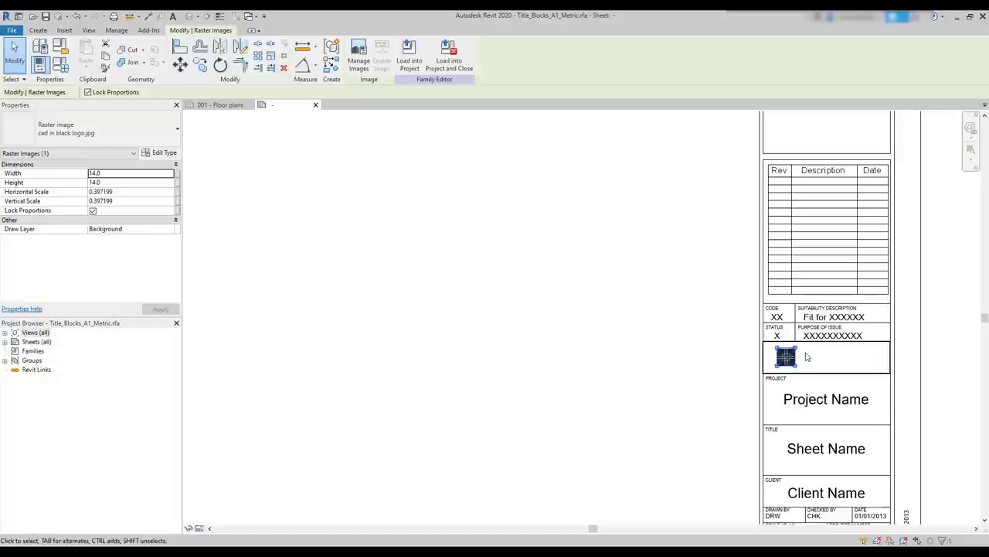
left_click(808, 360)
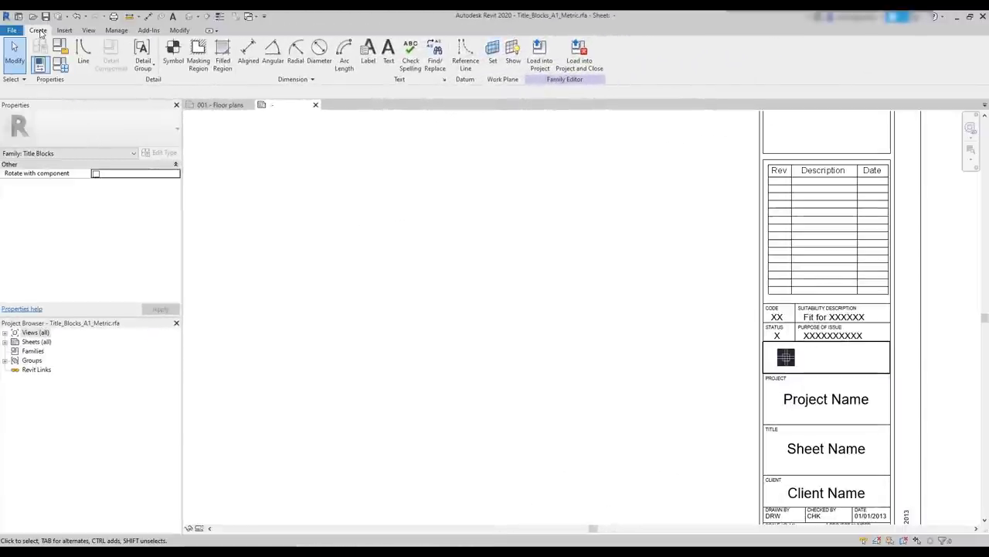
- Add the 5mm text "CAD in Black" beside the new logo in the title block
left_click(388, 52)
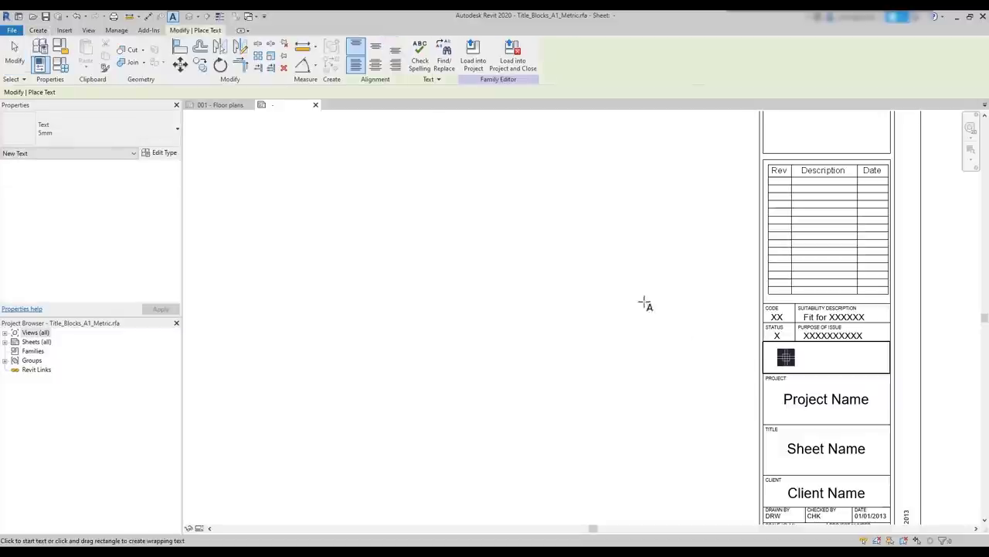
left_click(807, 365)
type("CAD in Black")
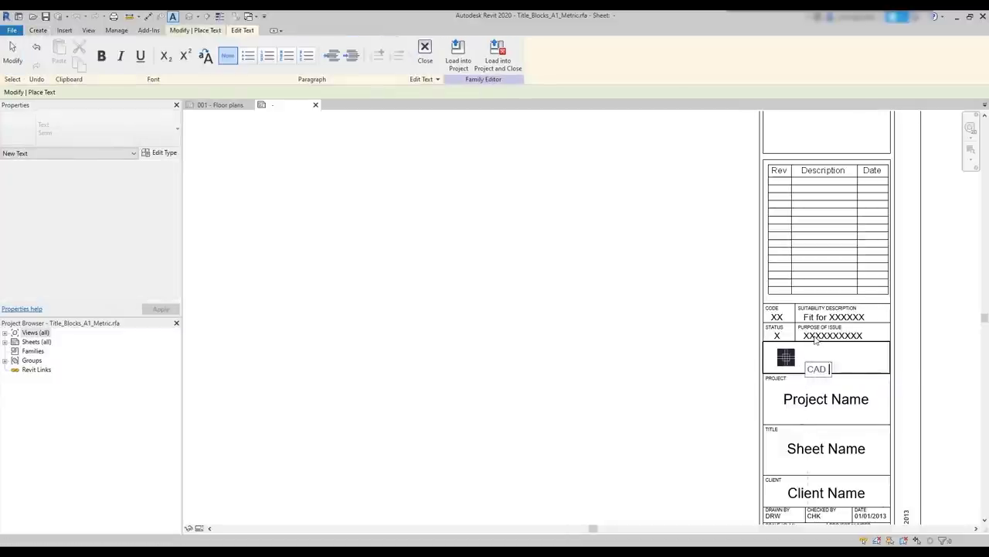
left_click(675, 425)
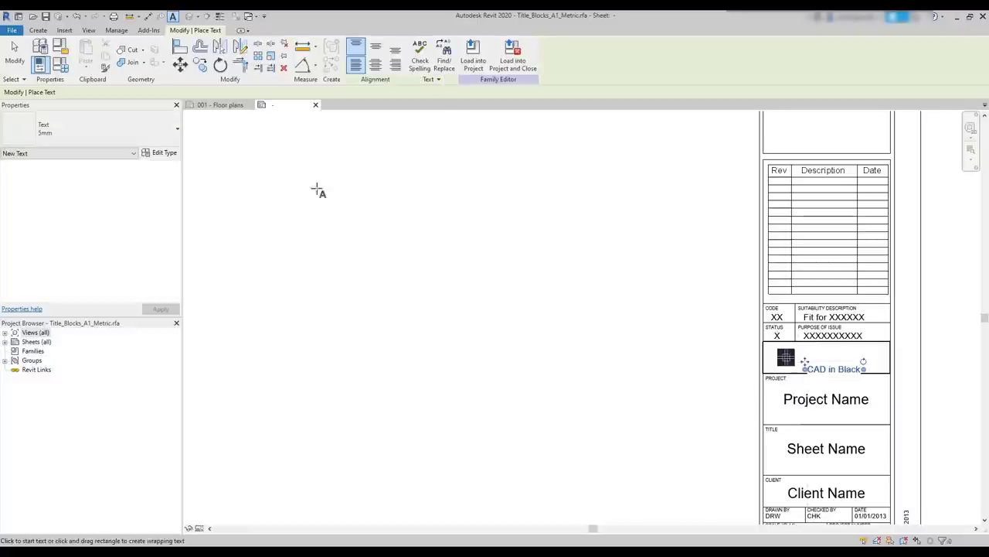
left_click(12, 48)
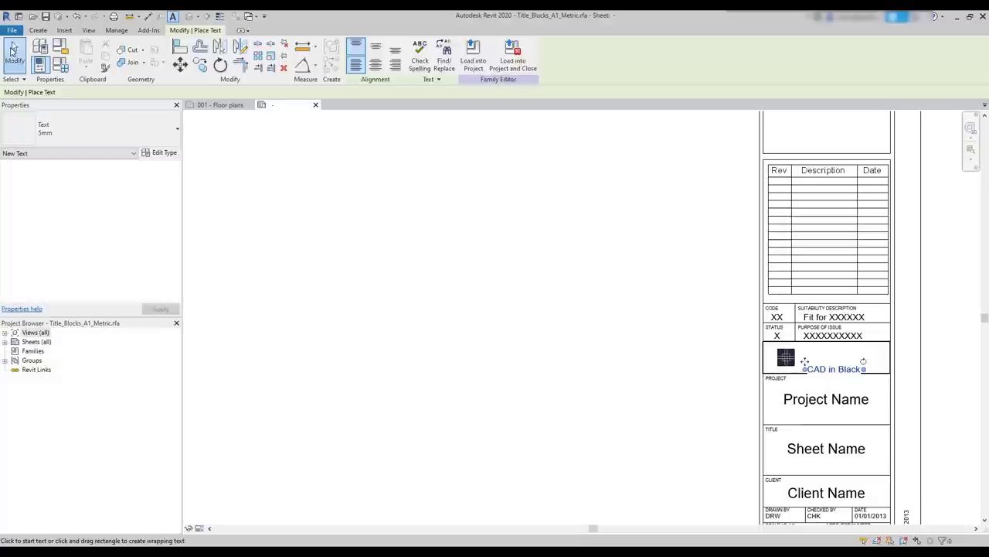
- Move the CAD in Black text up inside the logo cell, level with the logo
left_click(828, 369)
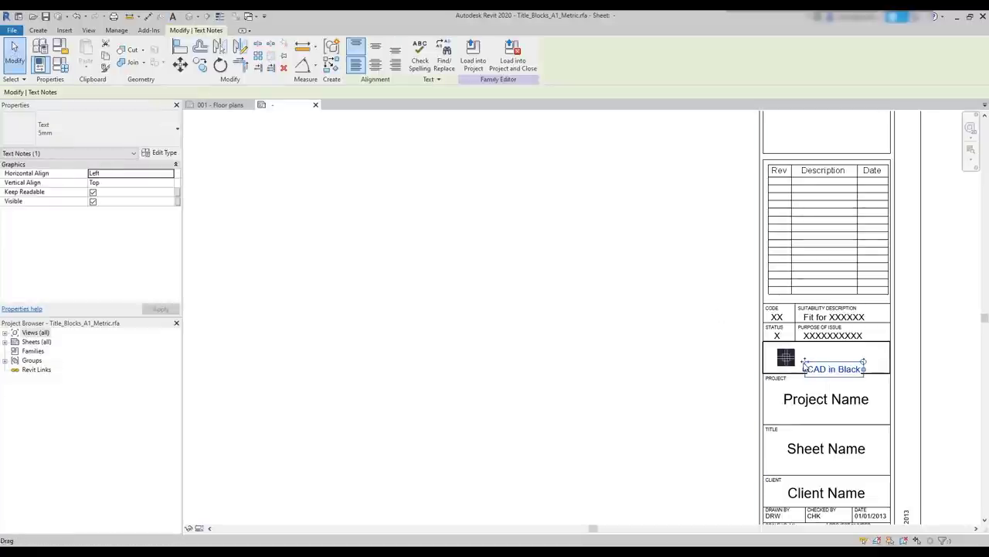
left_click_drag(805, 370, 804, 353, "ctrl")
scroll(827, 359, "up", 4)
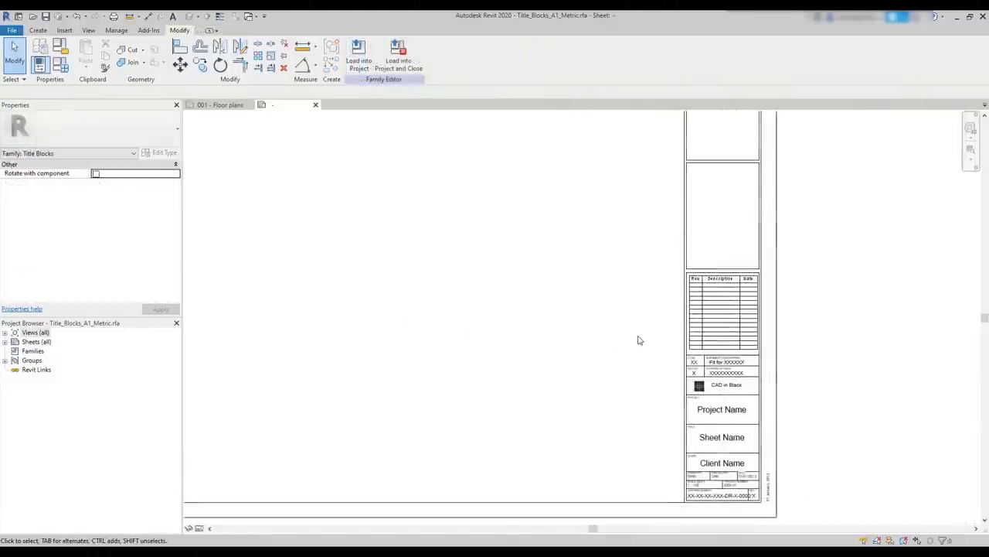
scroll(640, 338, "down", 2)
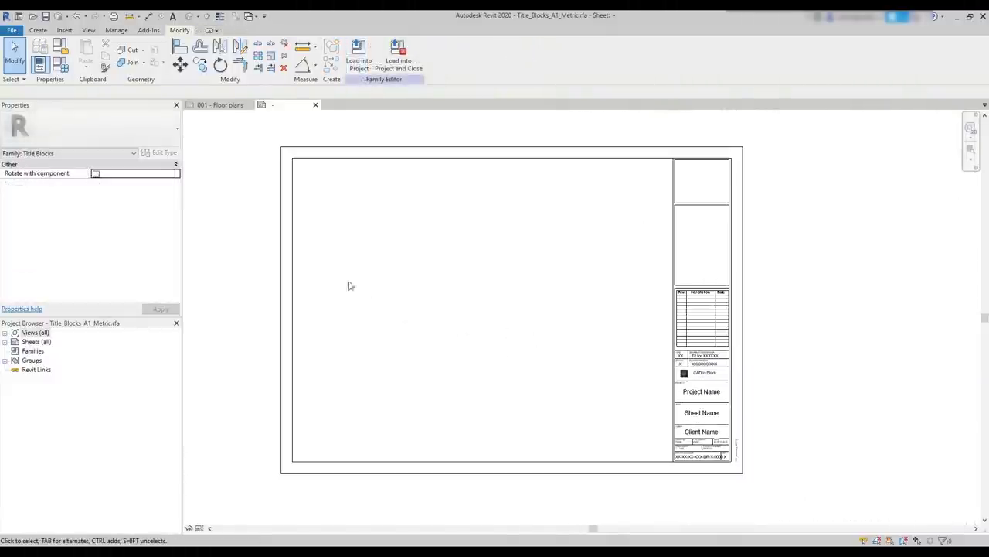
- Save the edited title block as a new family file named Title_Blocks_A1_Metric CAD in Black.rfa on the Desktop
left_click(12, 31)
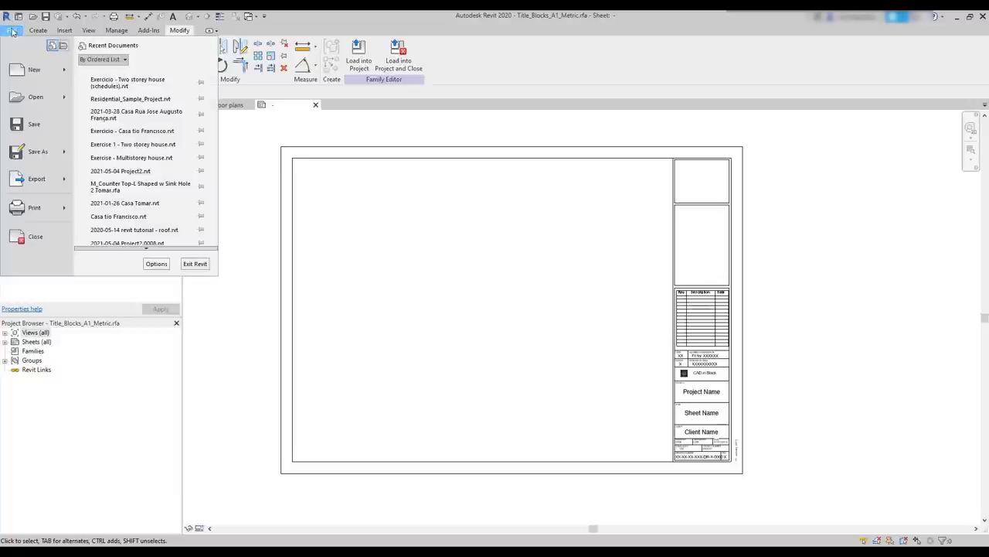
mouse_move(40, 157)
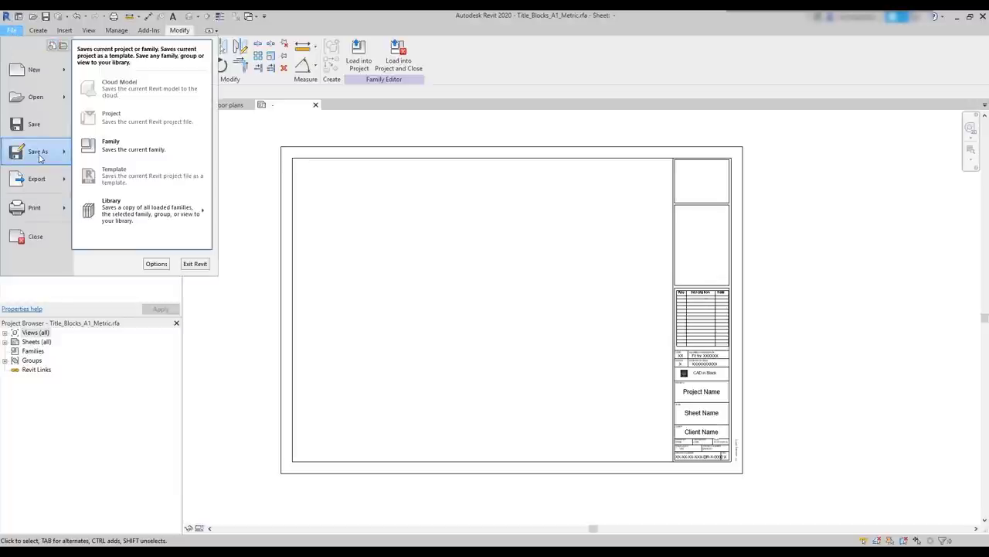
left_click(152, 145)
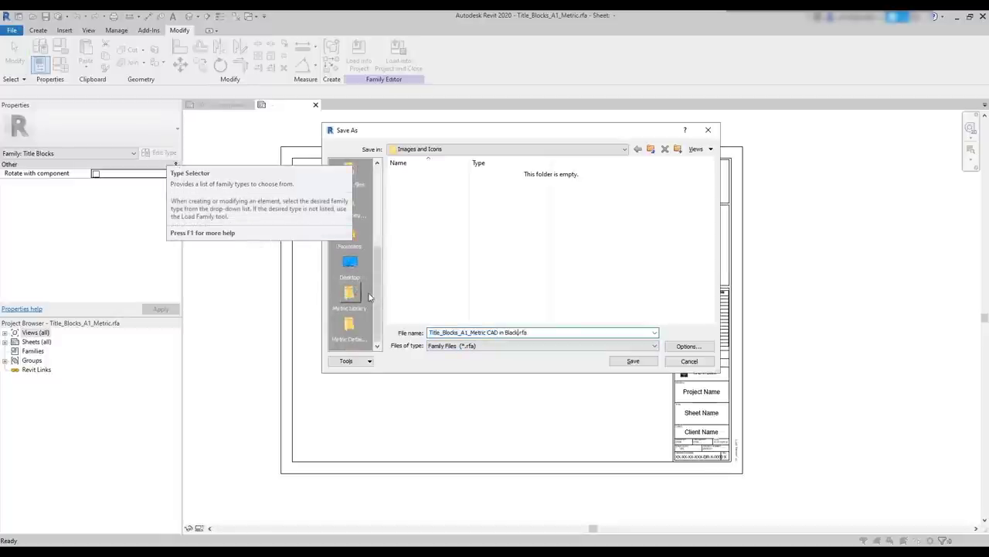
left_click(349, 266)
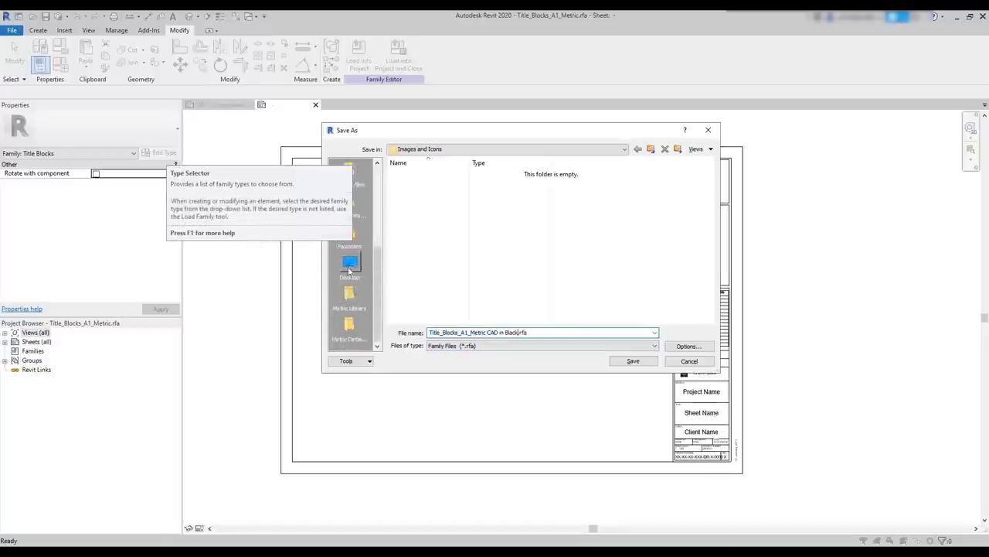
left_click(648, 364)
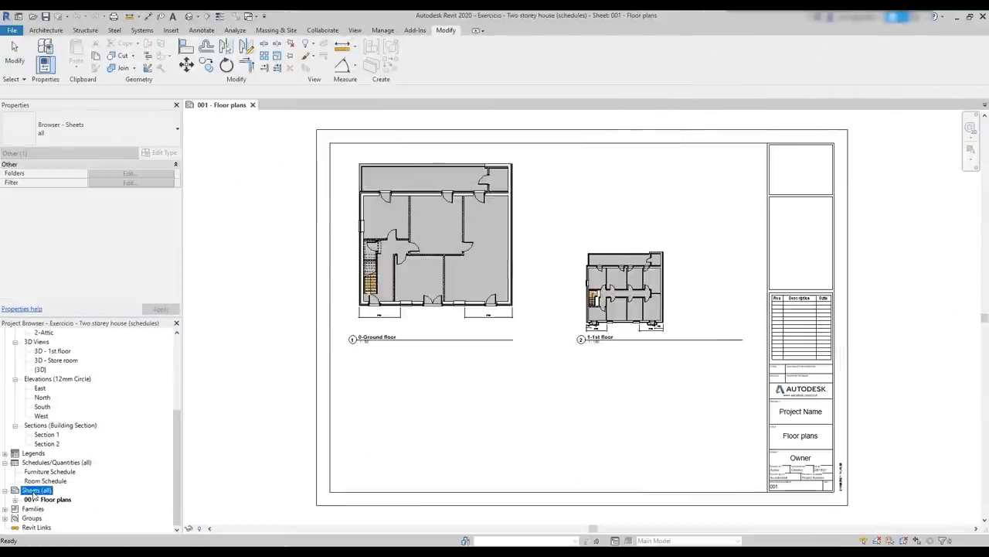
- Load Title_Blocks_A1_Metric CAD in Black.rfa from the Desktop into the house project and create a new sheet with that title block
right_click(35, 490)
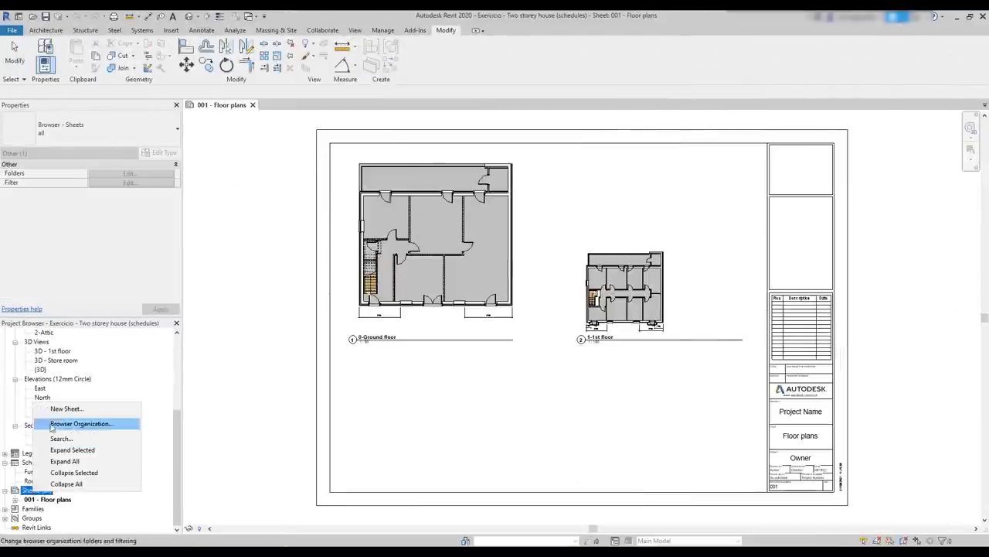
left_click(68, 408)
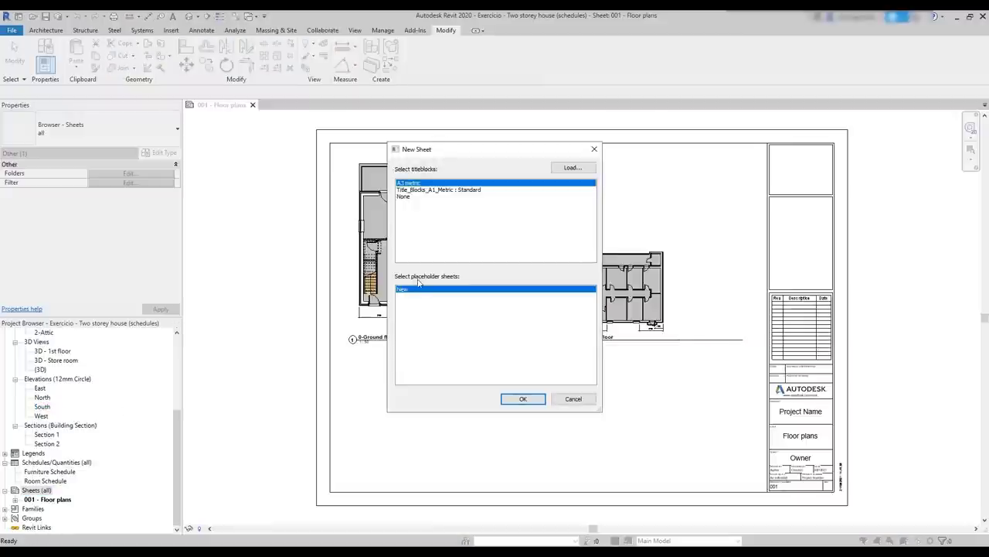
left_click(572, 168)
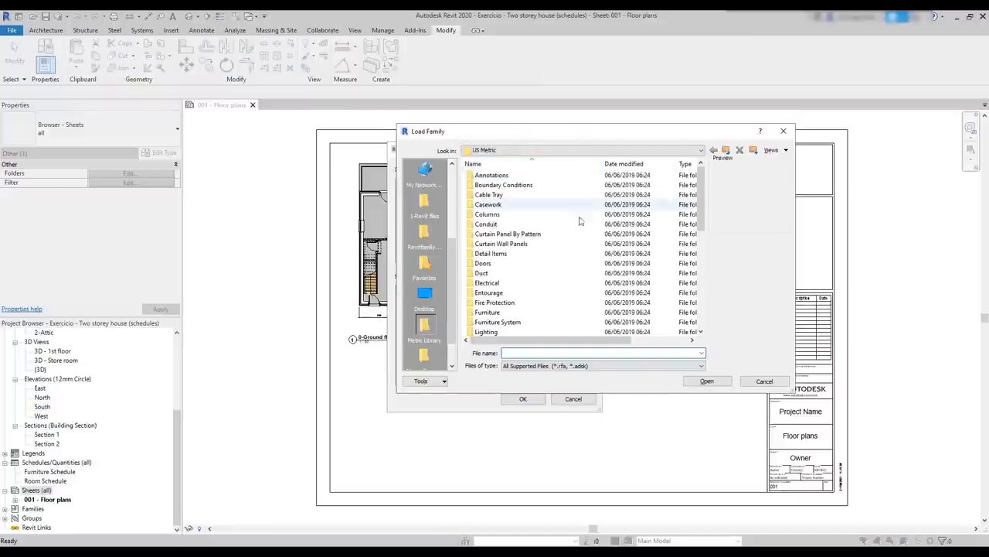
left_click(426, 292)
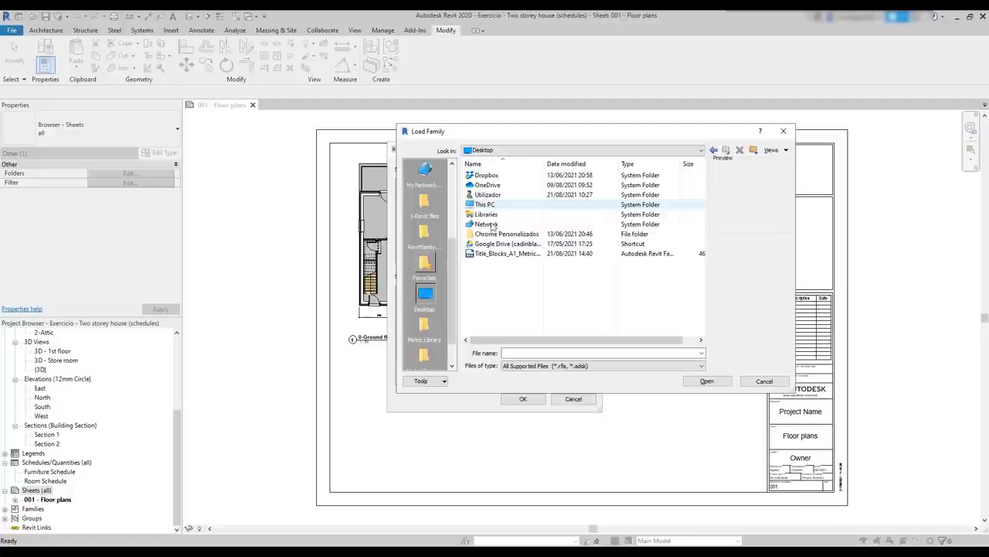
left_click(489, 253)
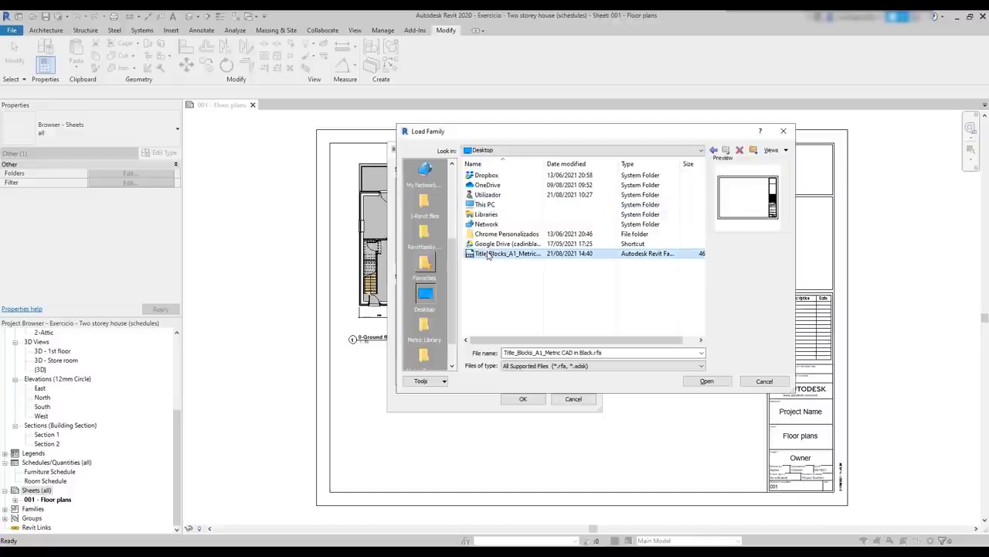
left_click(706, 382)
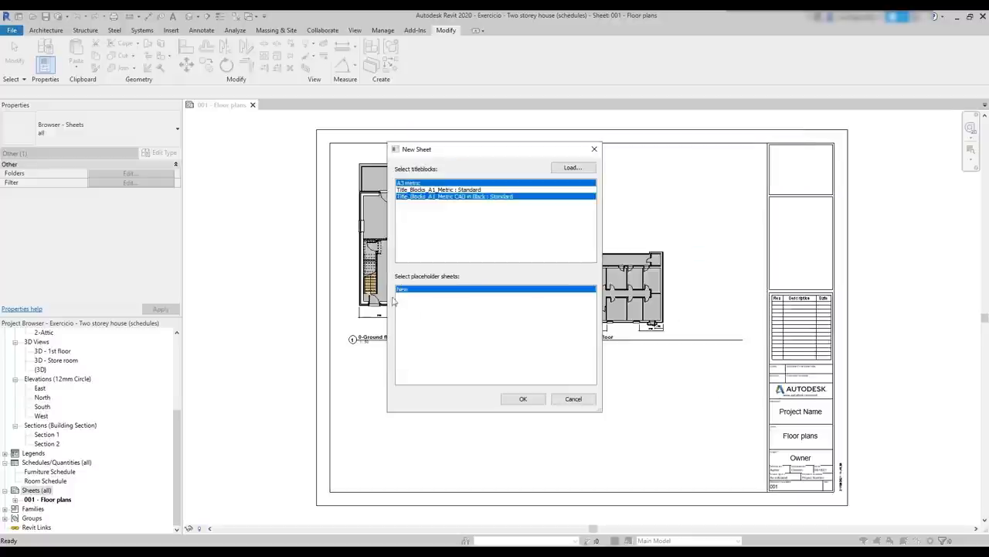
left_click(524, 399)
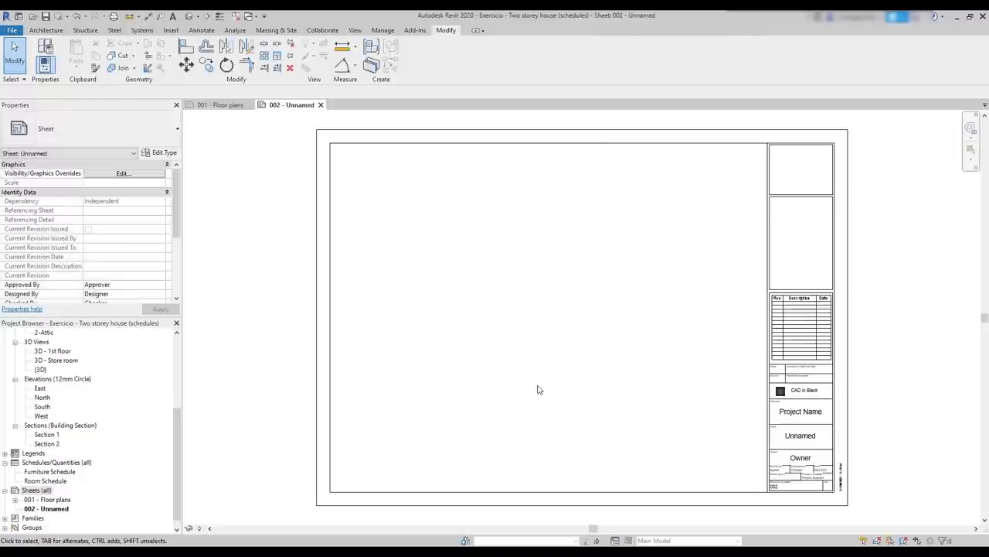